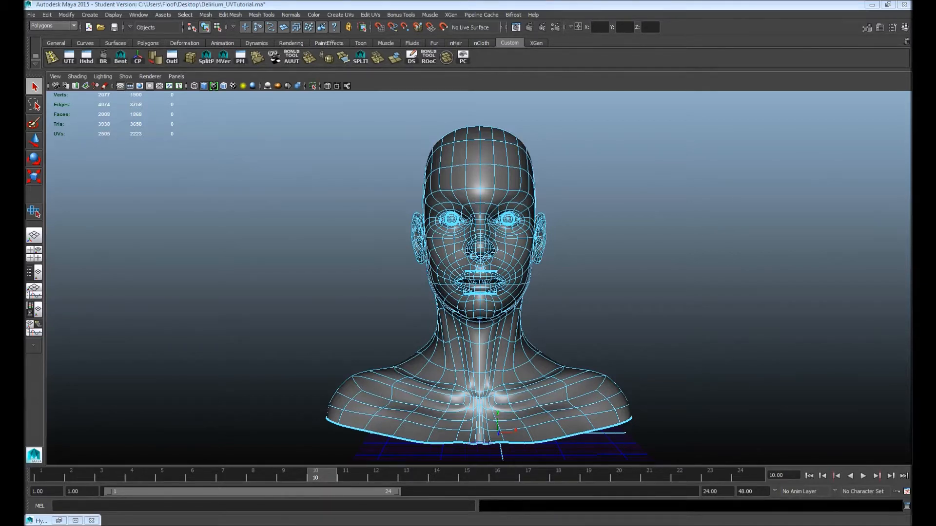
Examine the bust's finished UV layout in the UV Texture Editor and turn off the shaded UV display.
left_click_drag(756, 53, 401, 58)
scroll(587, 366, "up", 5)
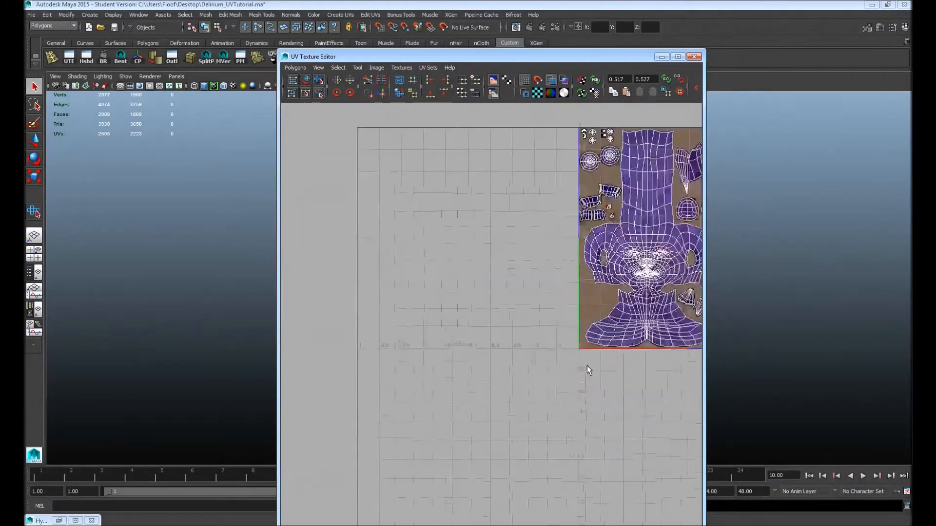
middle_click_drag(574, 222, 359, 293, "alt")
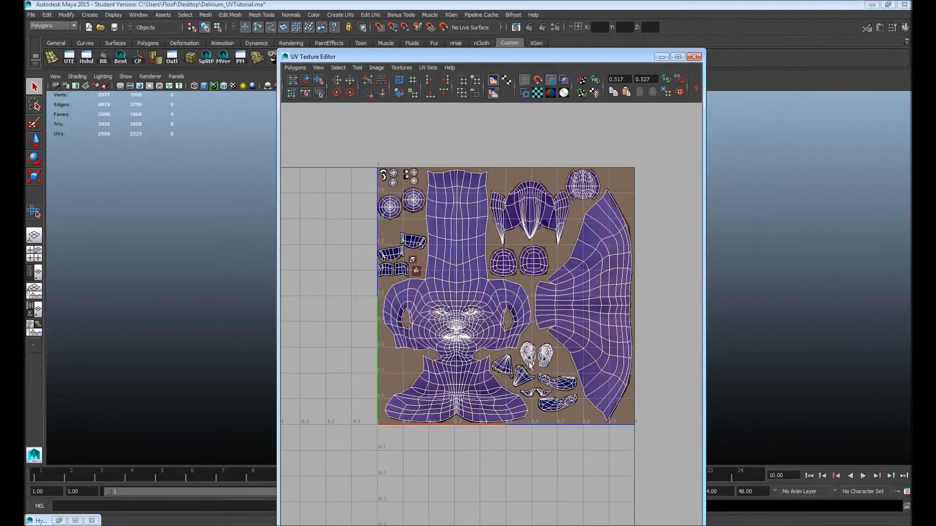
scroll(549, 369, "up", 1)
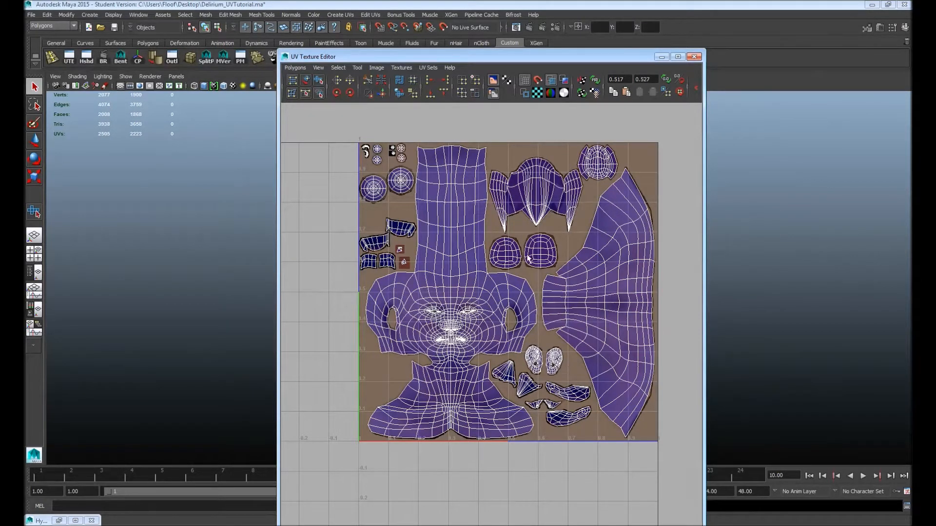
scroll(451, 412, "up", 2)
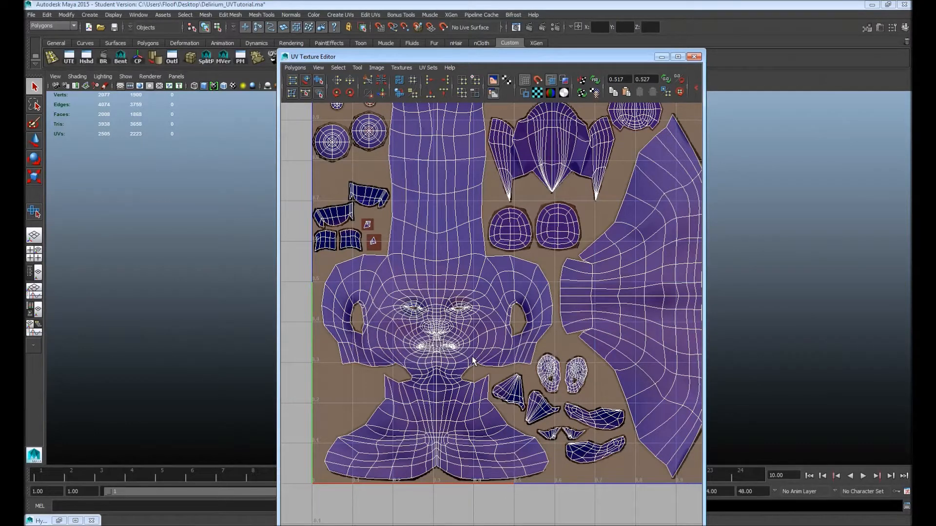
scroll(512, 273, "down", 1)
scroll(573, 251, "down", 1)
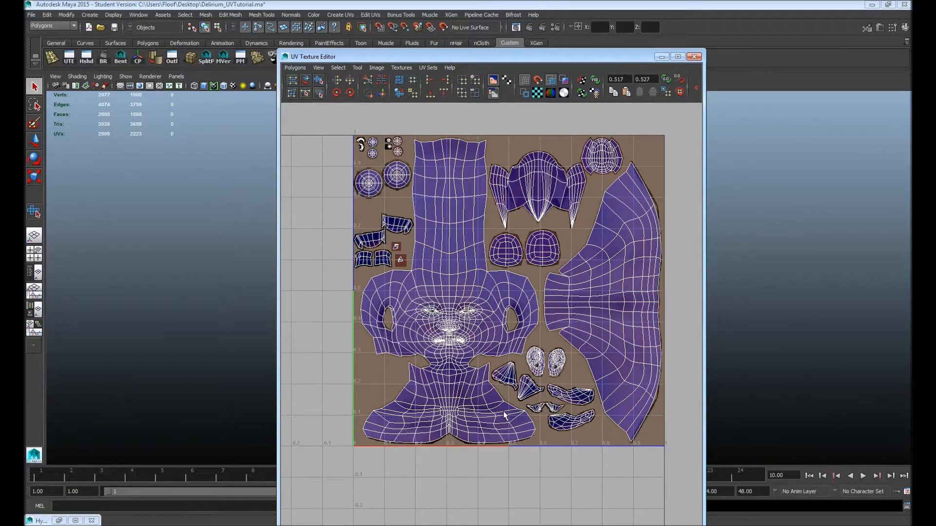
left_click(550, 80)
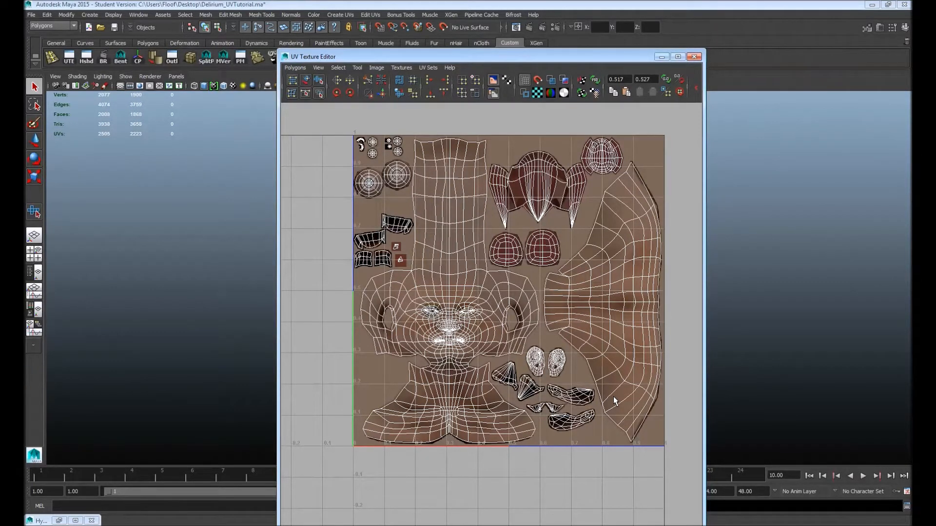
left_click_drag(578, 59, 935, 63)
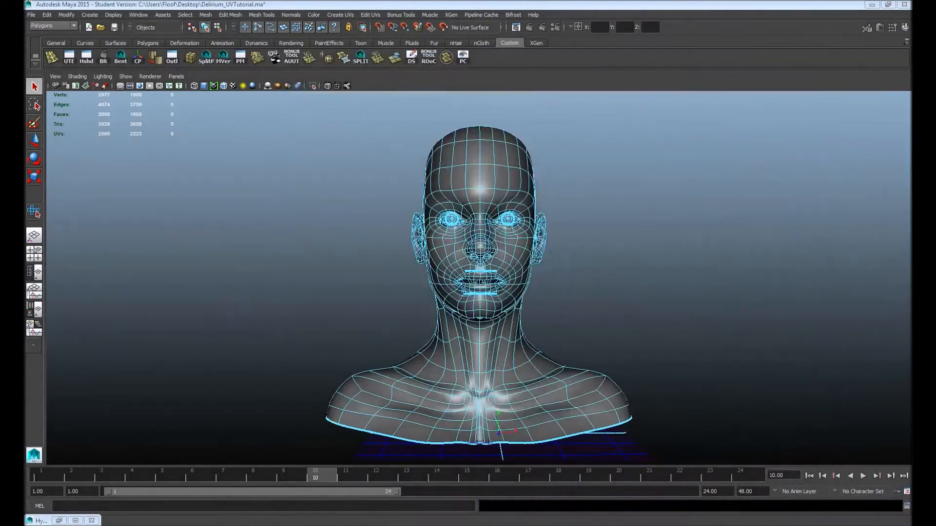
Delete the shoulder, chest and upper-back faces below the neck of the bust mesh.
left_click_drag(655, 452, 503, 359)
left_click(502, 359, "shift")
left_click(488, 357, "shift")
left_click(479, 356, "shift")
left_click(470, 356, "shift")
left_click(459, 353, "shift")
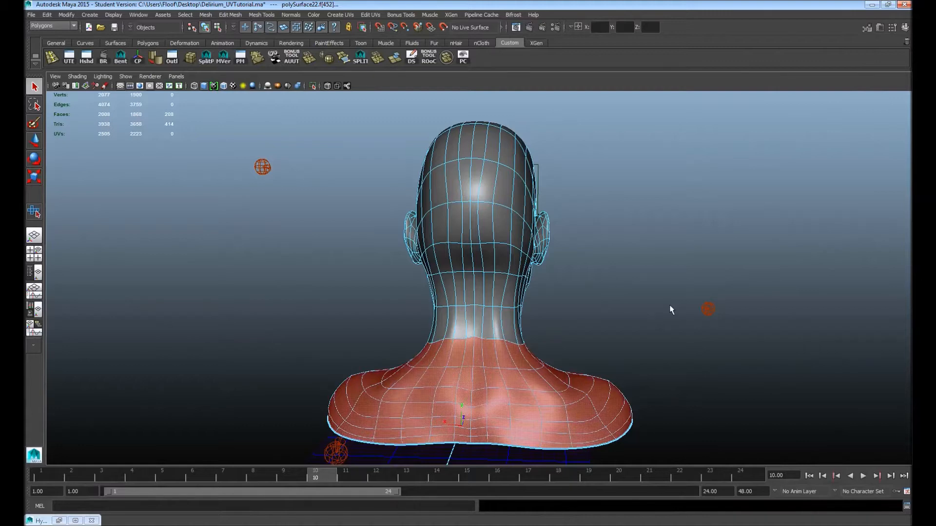
key("Delete")
Return to object selection and separate the remaining head mesh into its individual pieces.
left_click_drag(665, 317, 485, 194, "alt")
right_click_drag(488, 169, 515, 161)
left_click_drag(520, 180, 517, 222, "alt")
left_click(514, 224)
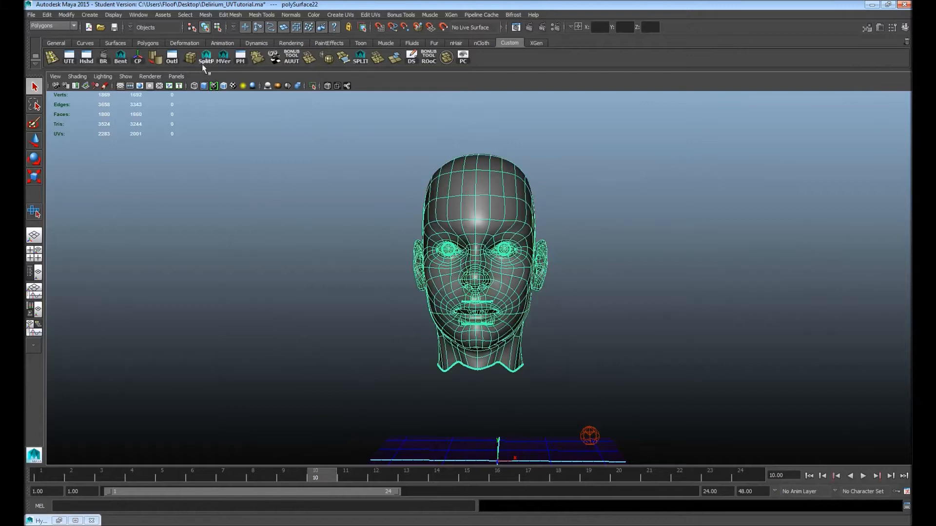
left_click(204, 16)
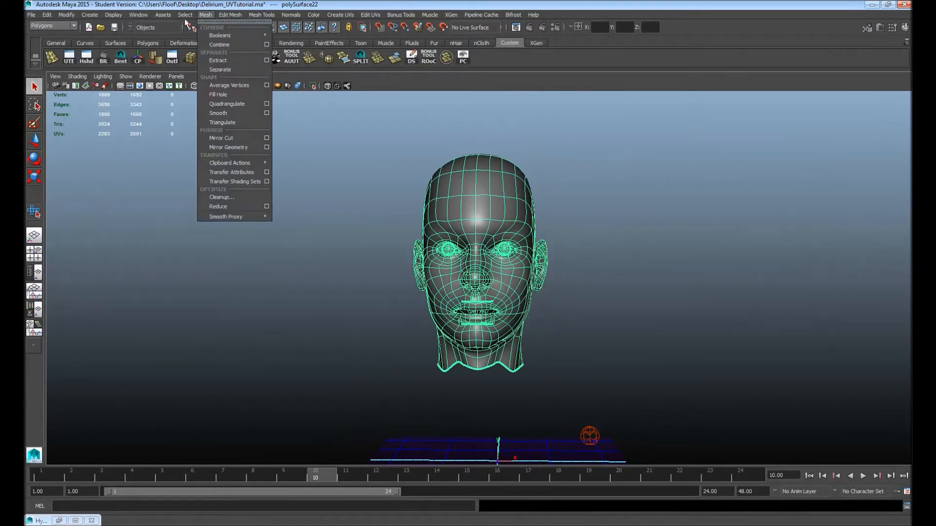
left_click(215, 71)
Show the separated head pieces in smooth preview and apply Automatic Mapping UVs to all of them.
right_click_drag(377, 247, 565, 300, "alt")
right_click_drag(425, 291, 705, 324, "alt")
right_click_drag(591, 227, 288, 215, "alt")
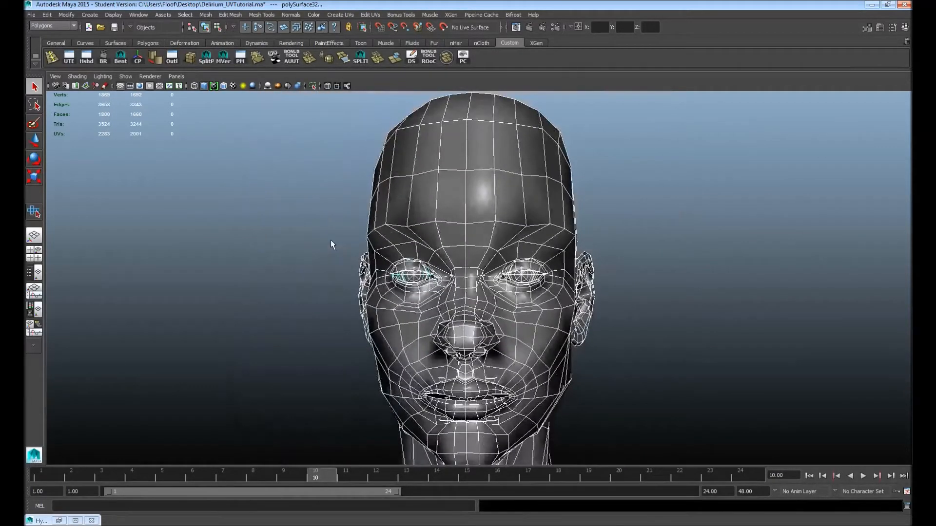
key("3")
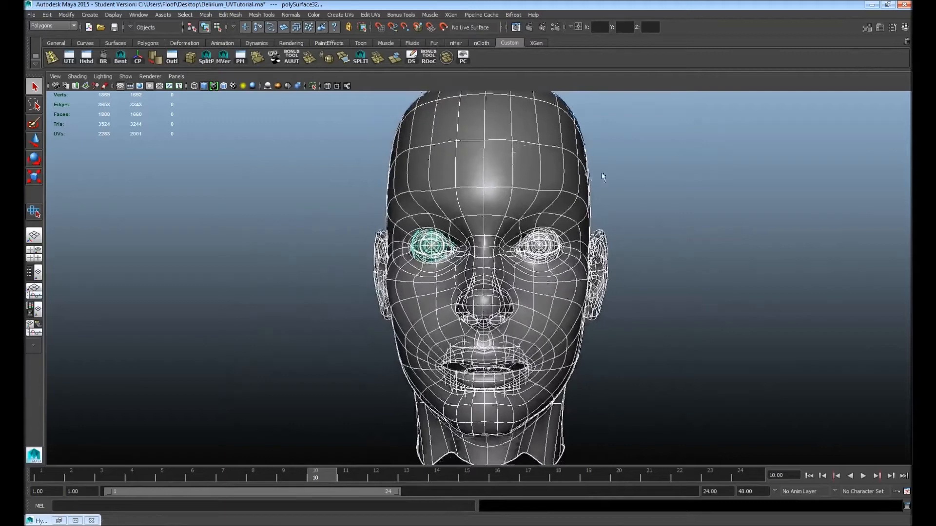
right_click_drag(590, 176, 507, 172, "alt")
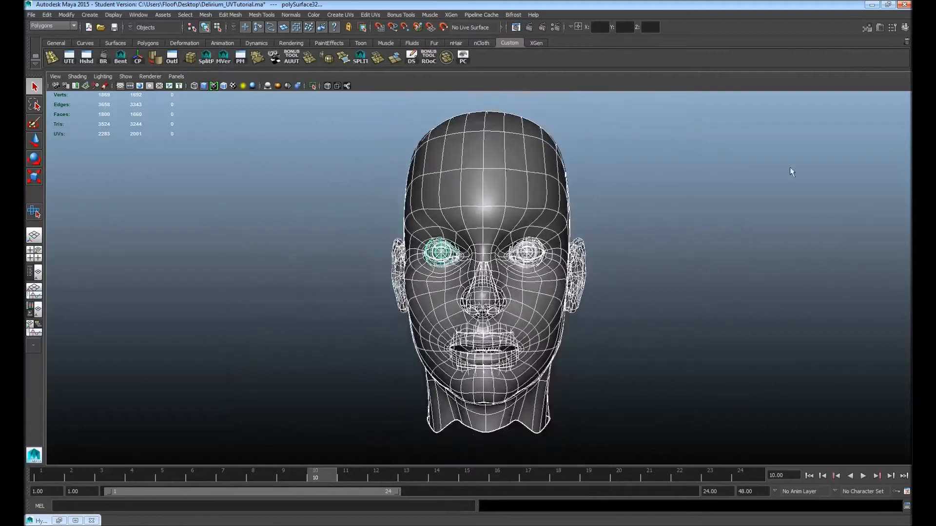
left_click(343, 15)
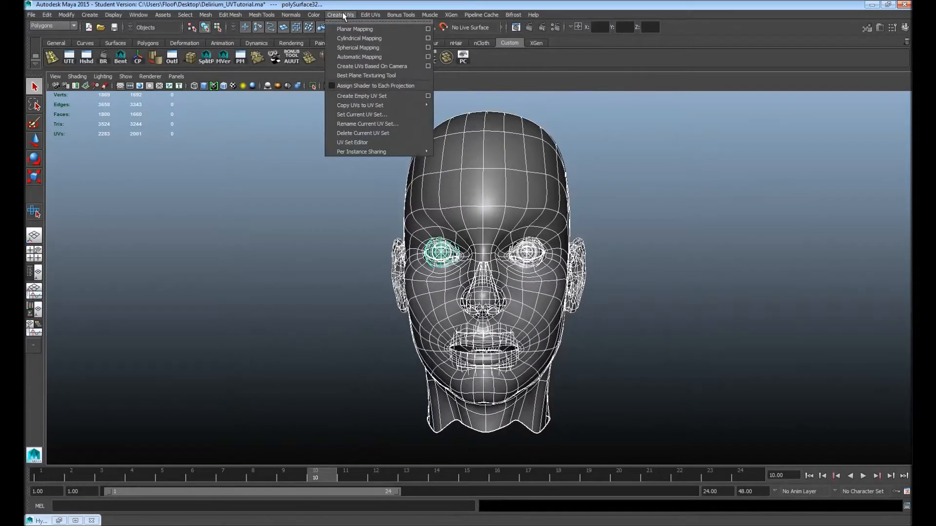
left_click(359, 58)
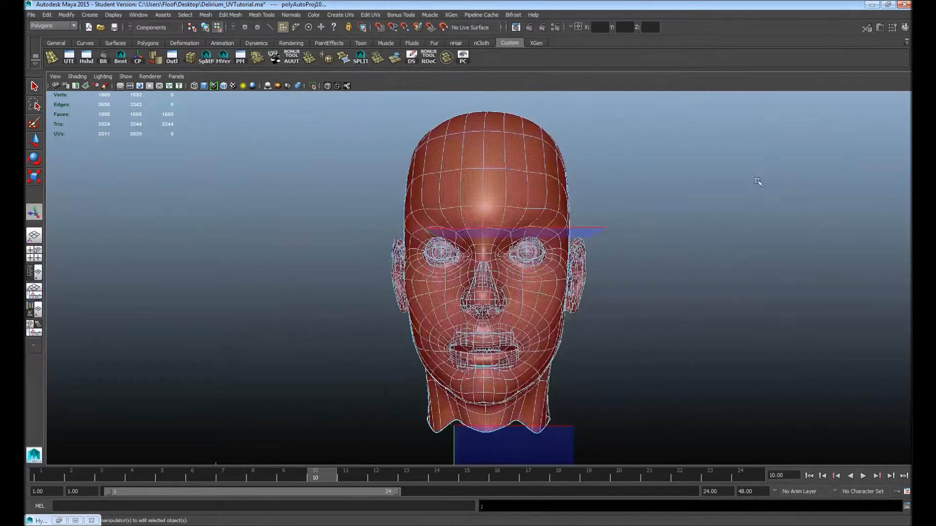
left_click(755, 184)
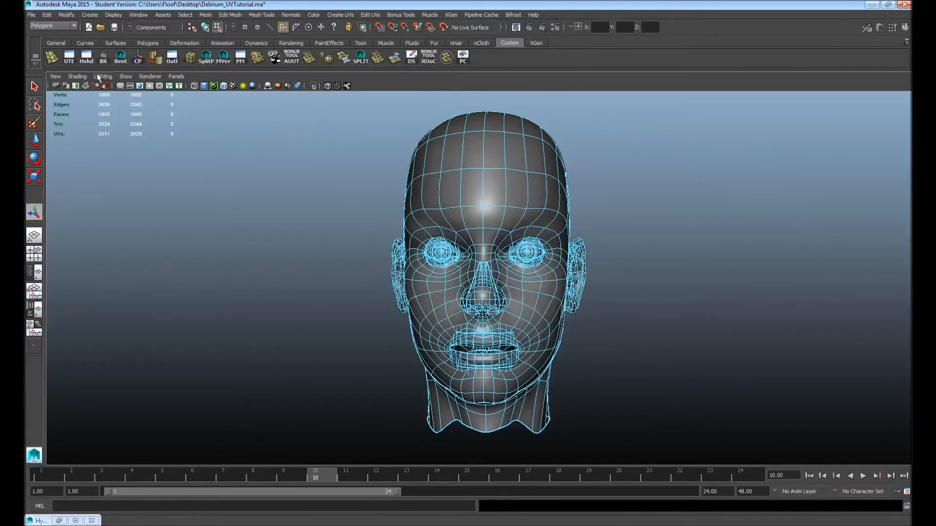
Assign the lambert1 material to the main head piece through the Hypershade and put the Hypershade window away.
left_click(86, 58)
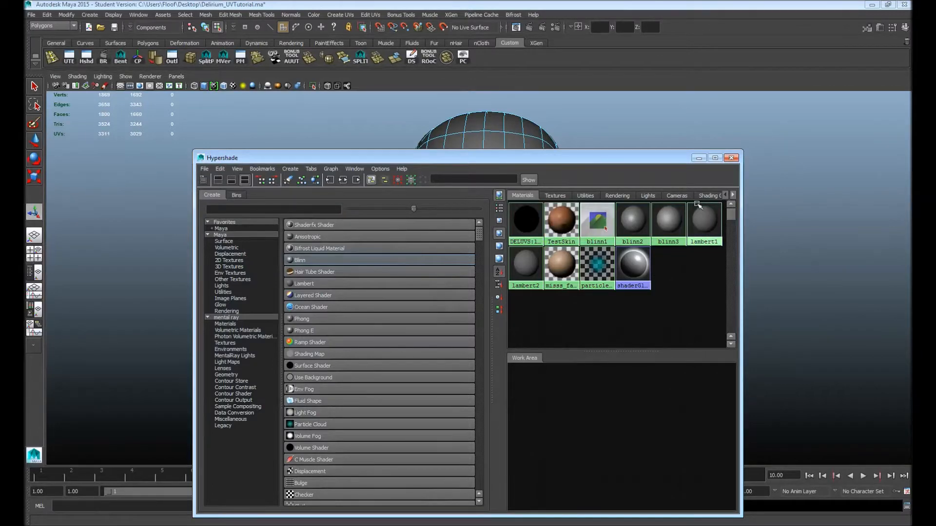
left_click_drag(659, 158, 426, 224)
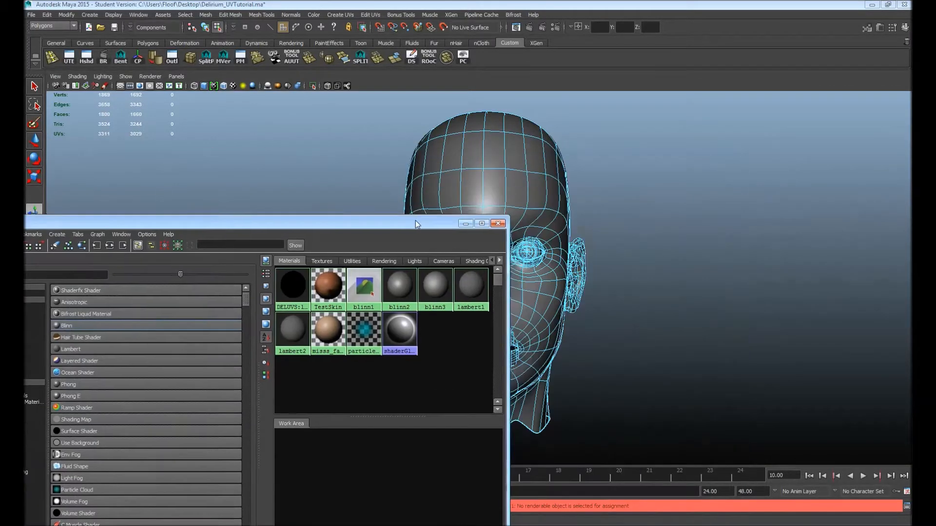
right_click_drag(543, 151, 556, 144)
left_click(537, 162)
right_click_drag(478, 281, 472, 245)
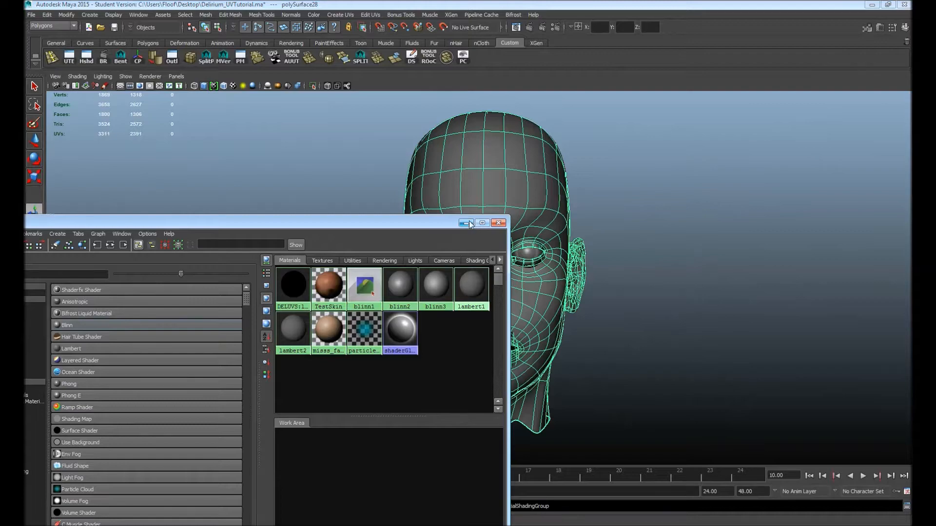
left_click(470, 222)
left_click_drag(935, 92, 935, 44)
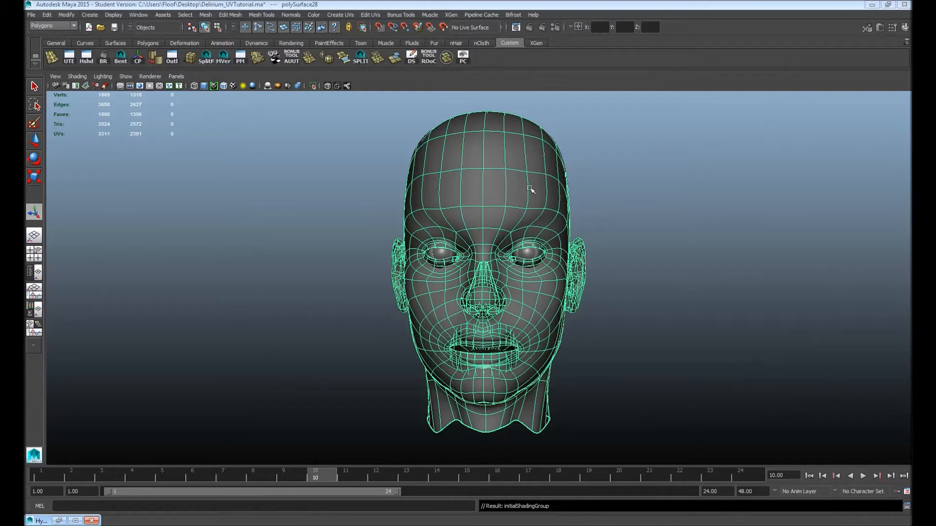
Use the Paint Selection tool to select the two full rows of faces across the forehead.
left_click(34, 125)
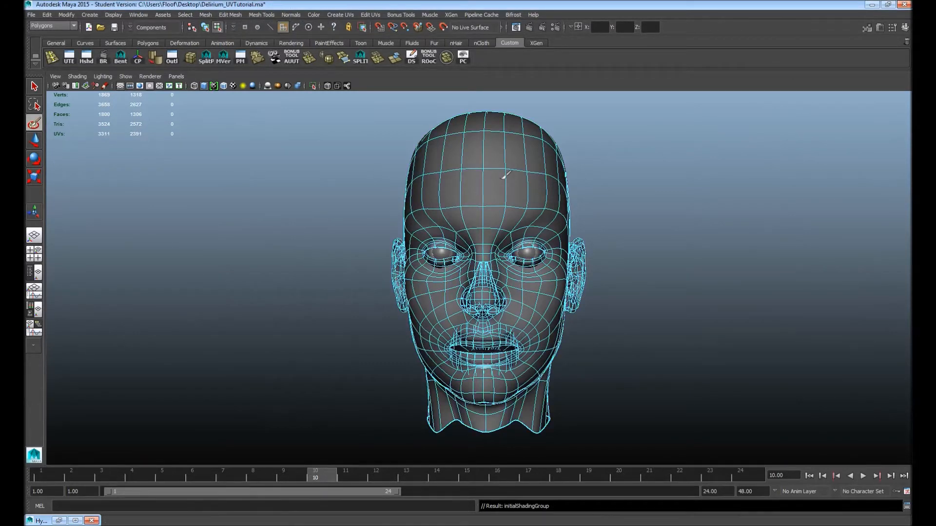
right_click_drag(427, 176, 504, 163, "alt")
middle_click_drag(504, 163, 510, 232, "alt")
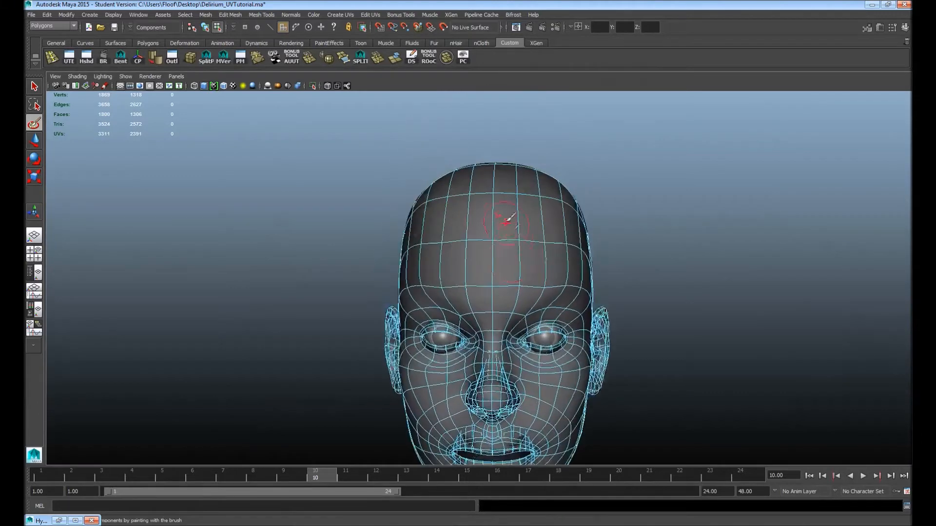
left_click_drag(501, 249, 500, 234)
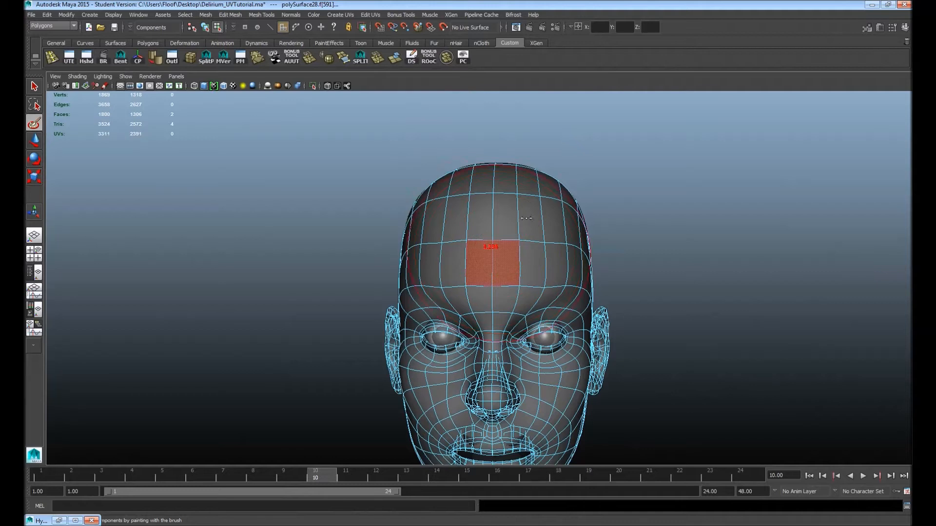
mouse_move(501, 218)
left_mouse_down()
mouse_move(533, 220)
mouse_move(555, 263)
left_mouse_up()
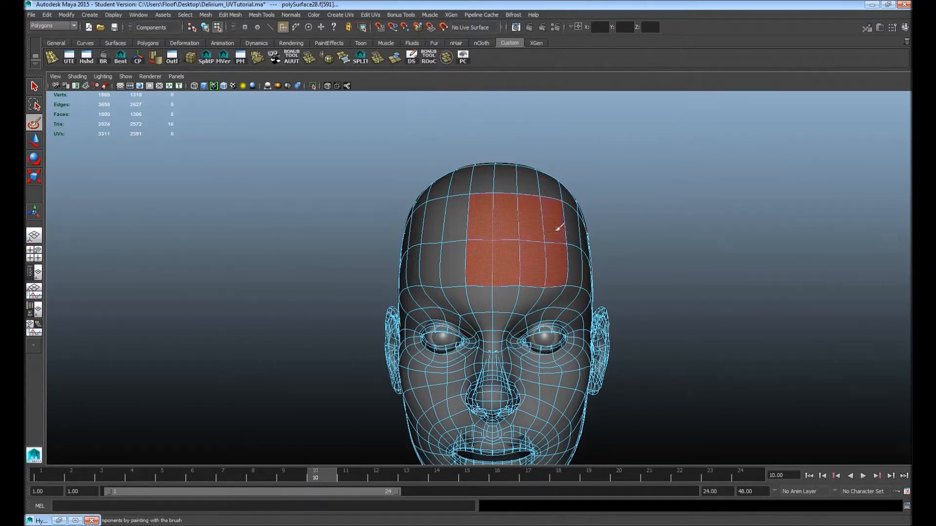
left_click_drag(478, 265, 437, 230)
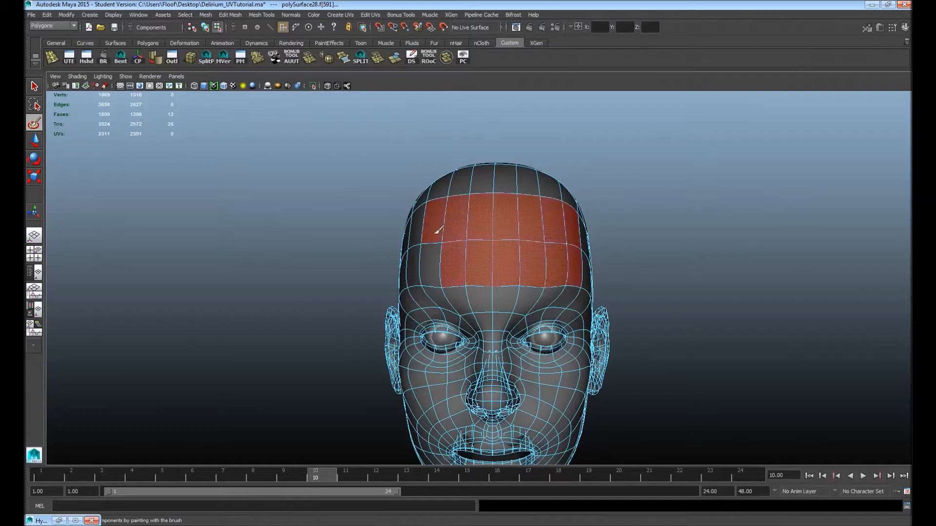
left_click_drag(428, 270, 421, 231)
right_click_drag(422, 251, 452, 258, "alt")
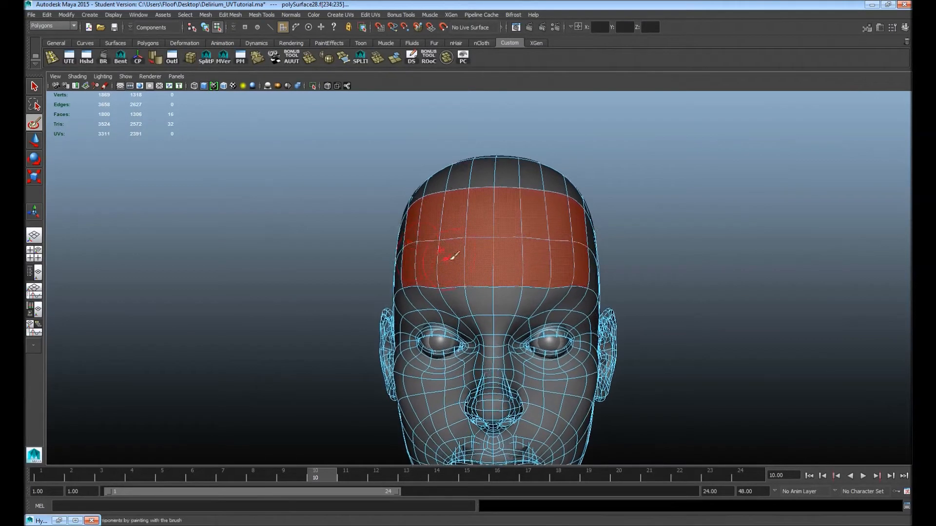
Extend the painted face selection down to the brow line and out to both temples.
middle_click_drag(448, 271, 426, 219, "alt")
left_click_drag(502, 240, 363, 182, "alt")
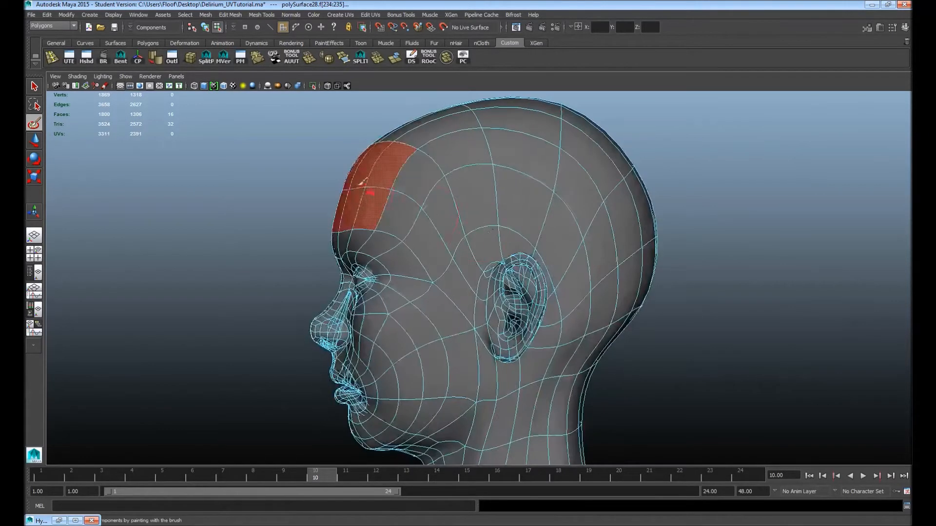
mouse_move(330, 268)
left_mouse_down("alt")
mouse_move(397, 195)
mouse_move(407, 240)
mouse_move(484, 251)
left_mouse_up("alt")
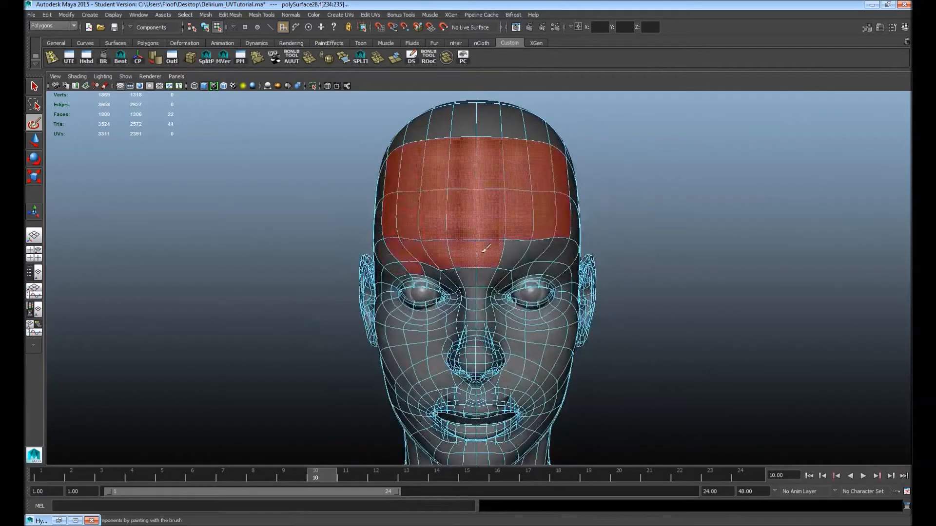
left_click_drag(569, 249, 578, 210)
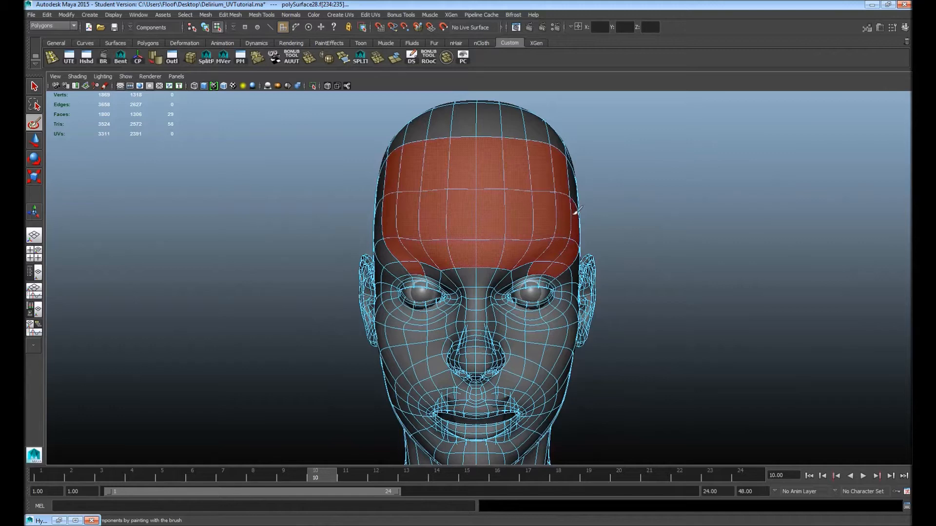
left_click_drag(569, 171, 570, 179)
left_click_drag(439, 188, 486, 190, "alt")
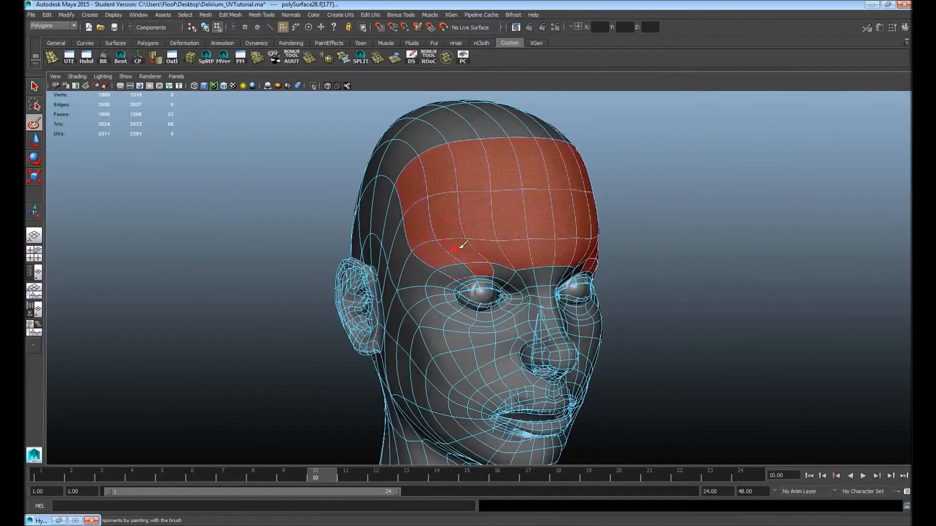
Paint the face selection down over the eye areas, nose and both cheeks, stopping in front of the ears.
mouse_move(489, 240)
left_mouse_down("alt")
mouse_move(476, 244)
mouse_move(503, 216)
mouse_move(474, 220)
mouse_move(472, 265)
mouse_move(513, 233)
mouse_move(611, 215)
mouse_move(553, 198)
mouse_move(401, 283)
mouse_move(489, 347)
left_mouse_up("alt")
mouse_move(591, 234)
left_mouse_down()
mouse_move(565, 249)
mouse_move(496, 247)
mouse_move(597, 242)
mouse_move(518, 257)
mouse_move(550, 348)
mouse_move(462, 411)
mouse_move(441, 353)
mouse_move(349, 324)
mouse_move(335, 267)
mouse_move(318, 313)
left_mouse_up()
mouse_move(319, 219)
left_mouse_down("alt")
mouse_move(475, 226)
mouse_move(454, 217)
mouse_move(380, 235)
mouse_move(485, 225)
mouse_move(522, 275)
mouse_move(563, 268)
mouse_move(575, 251)
mouse_move(582, 293)
left_mouse_up("alt")
middle_click_drag(524, 295, 533, 222, "alt")
mouse_move(518, 227)
left_mouse_down("alt")
mouse_move(523, 203)
mouse_move(473, 256)
mouse_move(543, 263)
mouse_move(605, 227)
mouse_move(587, 263)
left_mouse_up("alt")
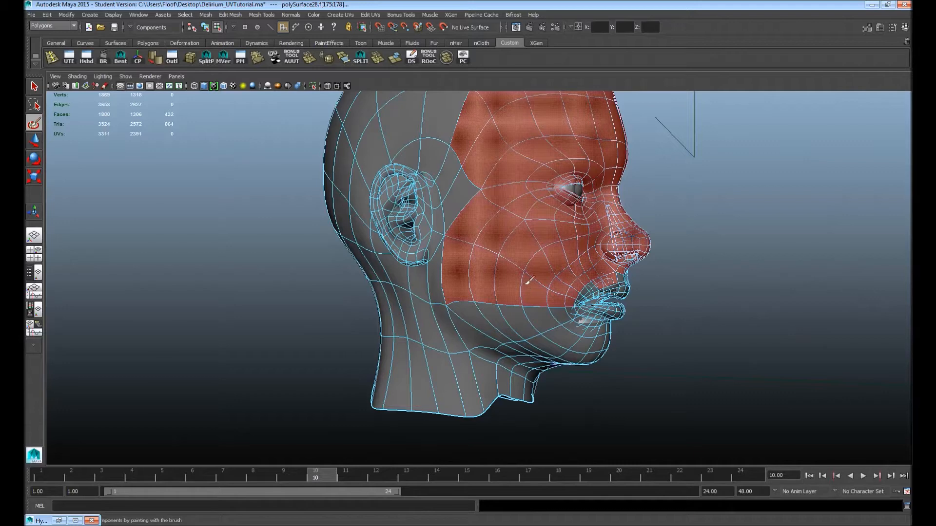
Extend the painted selection over the mouth, chin and jaw on both sides.
middle_click_drag(580, 252, 451, 209, "alt")
mouse_move(431, 233)
left_mouse_down()
mouse_move(477, 250)
mouse_move(503, 274)
mouse_move(523, 263)
mouse_move(463, 226)
mouse_move(432, 283)
mouse_move(449, 279)
mouse_move(410, 272)
mouse_move(442, 257)
left_mouse_up()
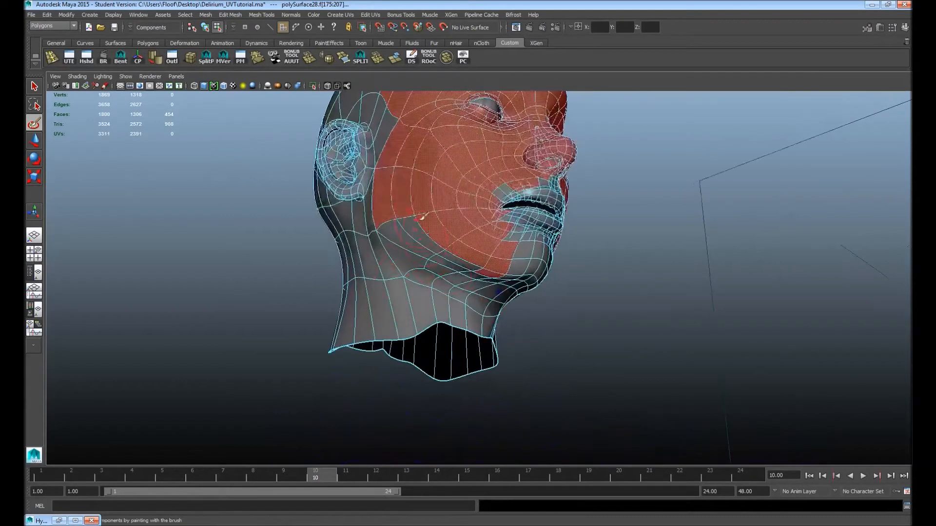
left_click_drag(506, 259, 521, 255)
left_click_drag(521, 254, 474, 249, "alt")
mouse_move(470, 195)
left_mouse_down()
mouse_move(507, 186)
mouse_move(514, 170)
mouse_move(556, 200)
mouse_move(527, 231)
mouse_move(506, 226)
mouse_move(543, 213)
mouse_move(505, 232)
mouse_move(492, 263)
mouse_move(555, 251)
mouse_move(537, 209)
mouse_move(555, 254)
left_mouse_up()
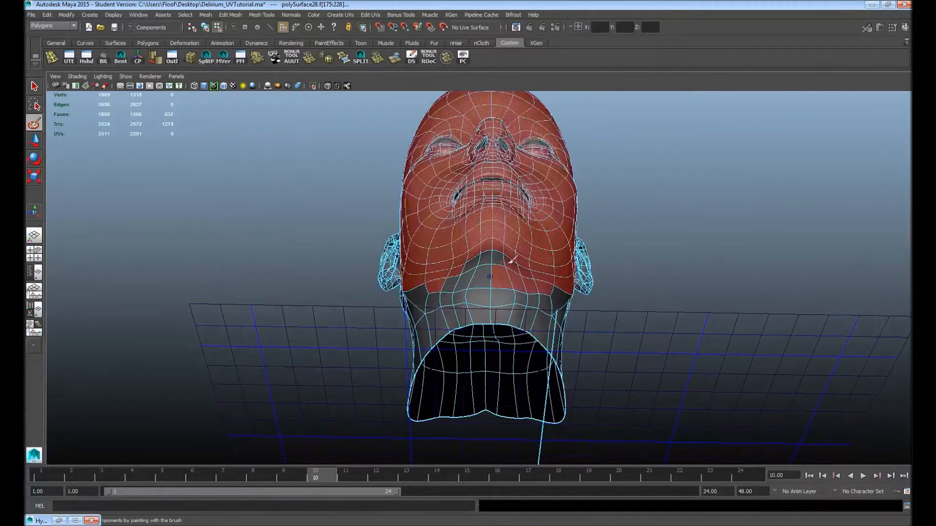
Deselect the stray faces under the chin with the Select tool and check the selection boundary along the jaw.
left_click(34, 88)
scroll(403, 266, "up", 4)
left_click_drag(403, 267, 414, 257, "alt")
left_click_drag(510, 261, 539, 271, "ctrl")
left_click(588, 278, "ctrl")
left_click_drag(679, 205, 494, 187, "alt")
middle_click_drag(554, 158, 557, 258, "alt")
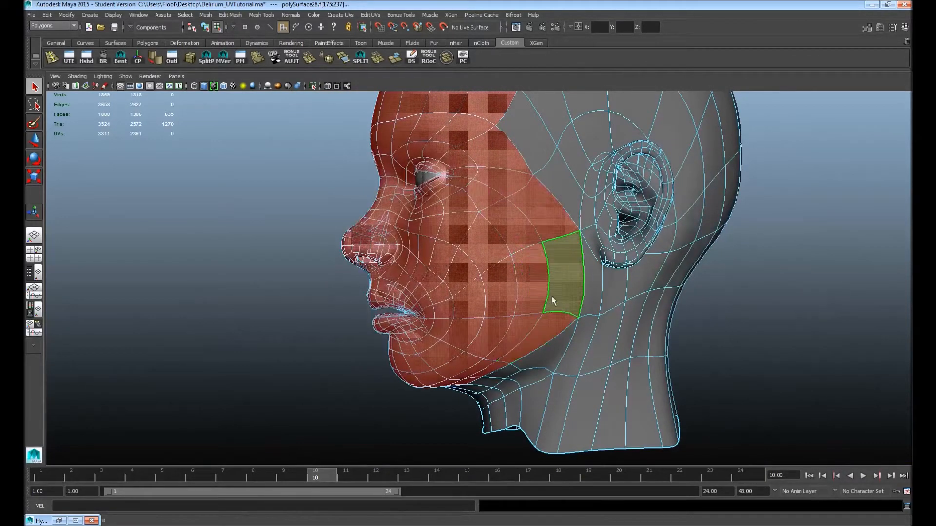
middle_click_drag(554, 299, 558, 242, "alt")
left_click_drag(535, 222, 526, 185, "alt")
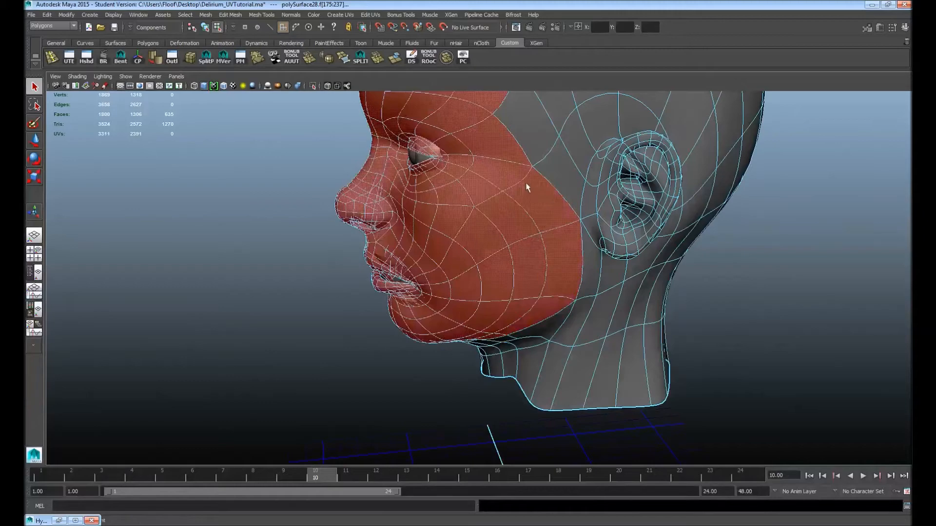
Apply the planar projection again to the selected front face area of the head.
right_click_drag(526, 186, 393, 165, "alt")
middle_click_drag(602, 177, 515, 234, "alt")
left_click_drag(515, 235, 603, 233, "alt")
left_click_drag(911, 43, 627, 22)
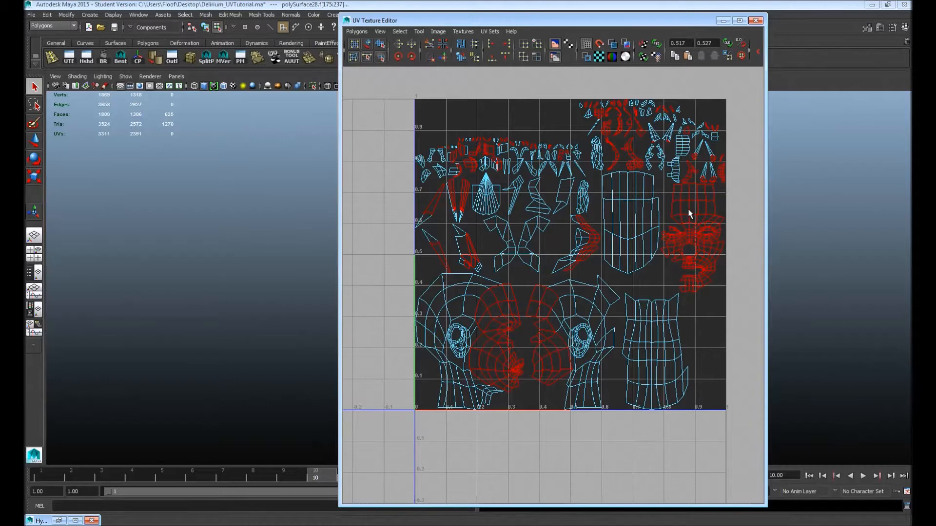
key("g")
right_click_drag(693, 218, 521, 242, "alt")
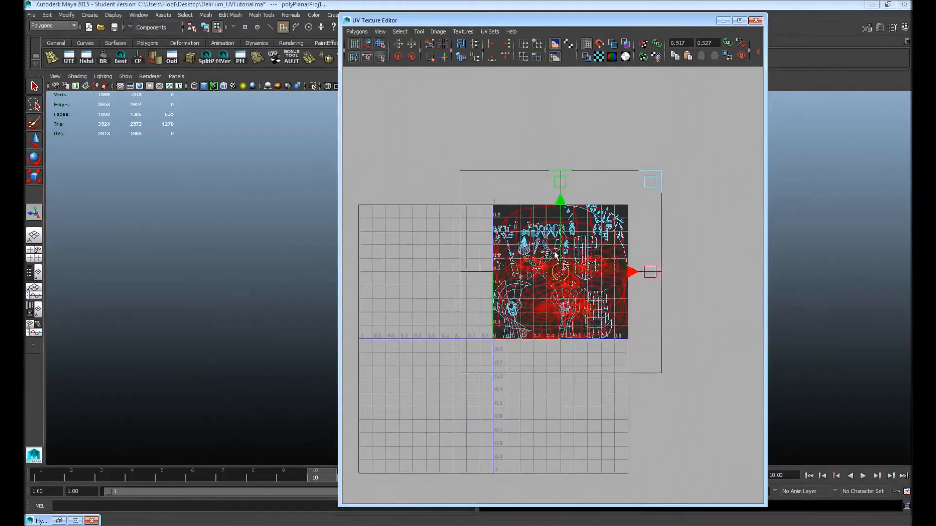
Move the projected face shell below and outside the 0–1 UV space and turn on shaded UV shells.
key("w")
left_click_drag(563, 276, 423, 424)
left_click(616, 43)
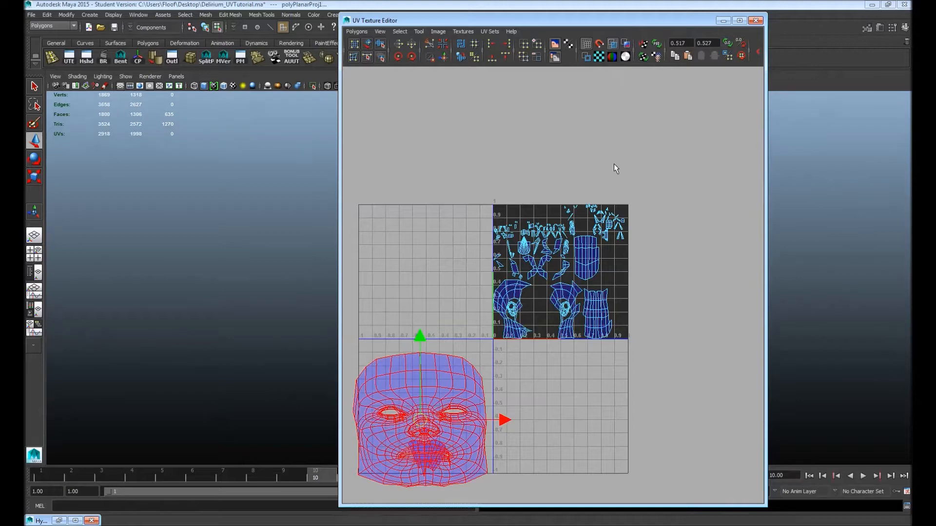
middle_click_drag(614, 167, 680, 108, "alt")
scroll(648, 129, "up", 1)
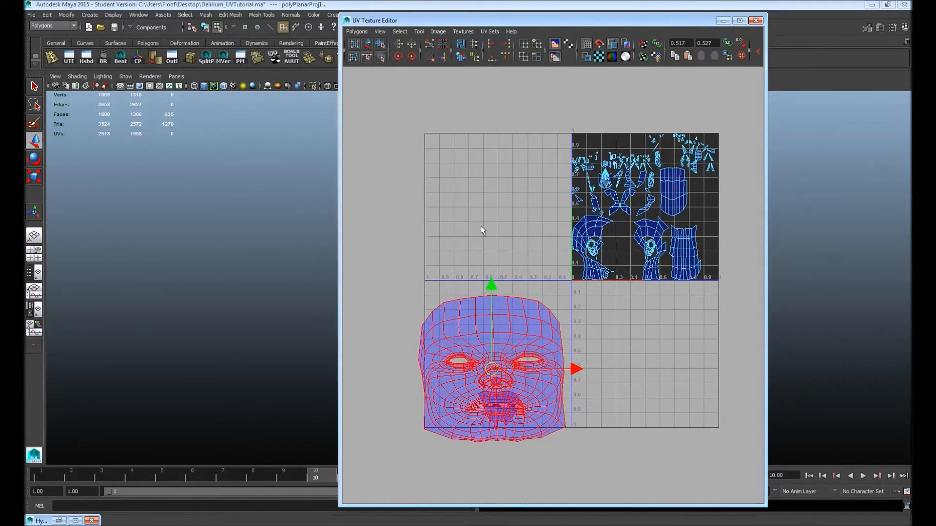
Apply the coloured checker pattern to examine the face projection for distortion and turn the pattern off after checking.
left_click(599, 57)
left_click_drag(600, 23, 935, 50)
mouse_move(602, 213)
left_mouse_down("alt")
mouse_move(531, 205)
mouse_move(649, 204)
mouse_move(610, 204)
mouse_move(629, 188)
left_mouse_up("alt")
left_click_drag(853, 49, 483, 0)
scroll(470, 277, "down", 3)
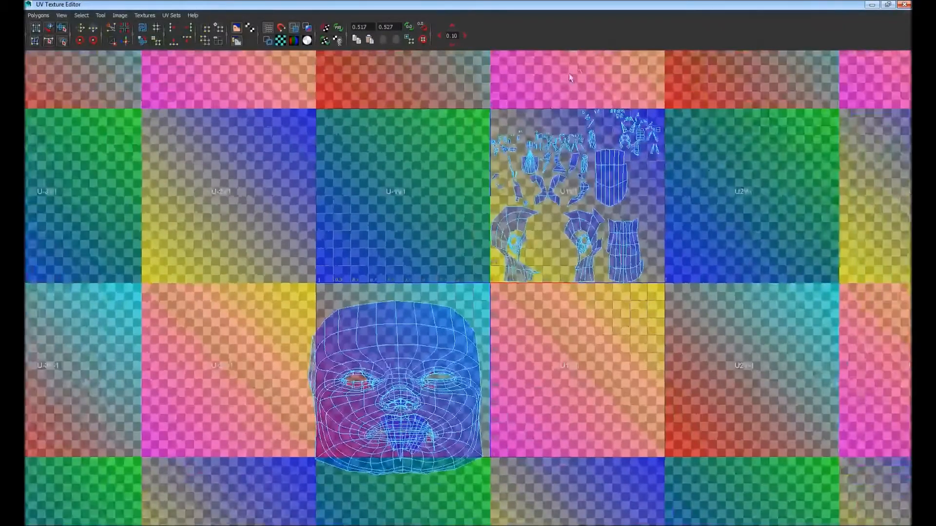
left_click_drag(658, 13, 717, 45)
scroll(625, 229, "up", 4)
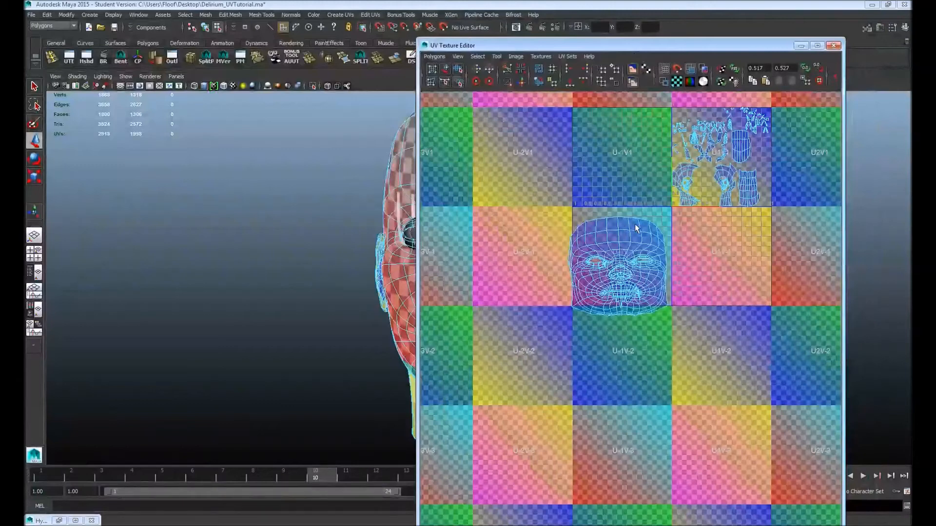
left_click(676, 81)
scroll(629, 206, "up", 3)
middle_click_drag(630, 206, 656, 272, "alt")
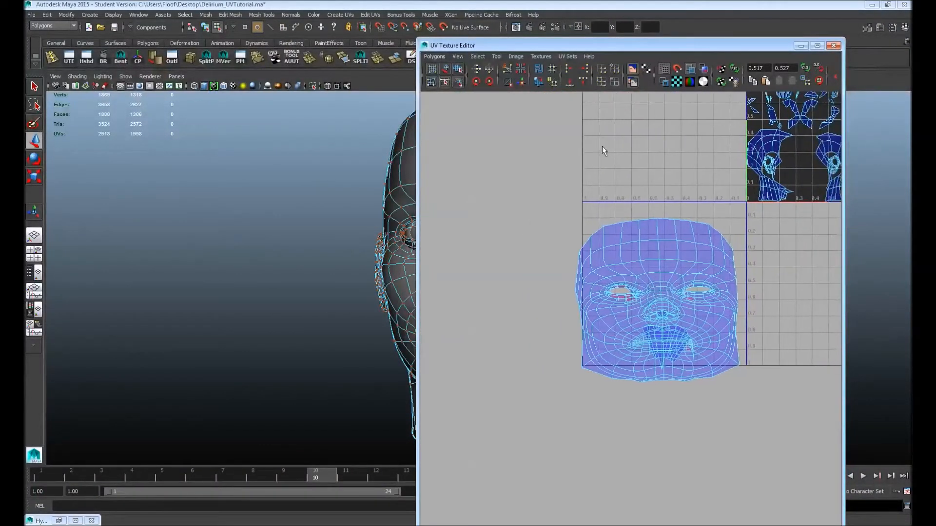
Switch to edge selection and pick an edge on the nostril rim.
left_click_drag(611, 46, 935, 52)
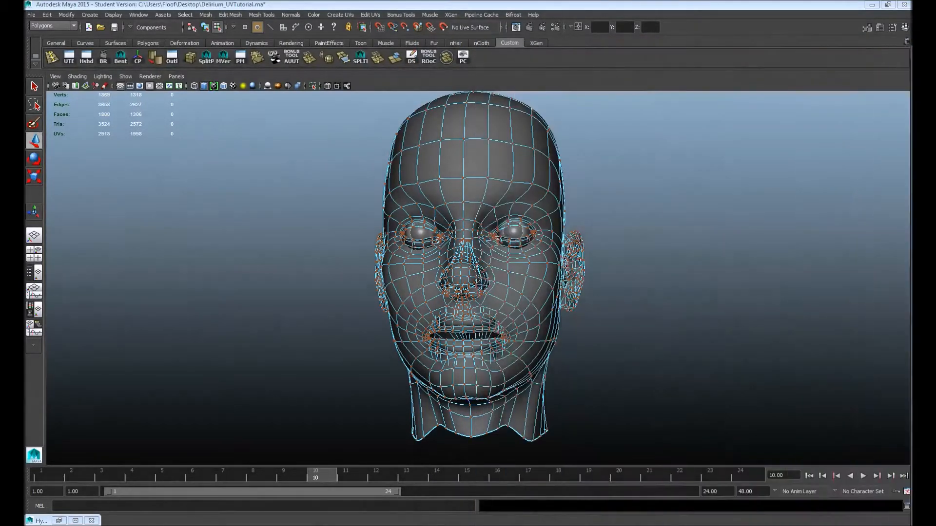
scroll(539, 286, "up", 8)
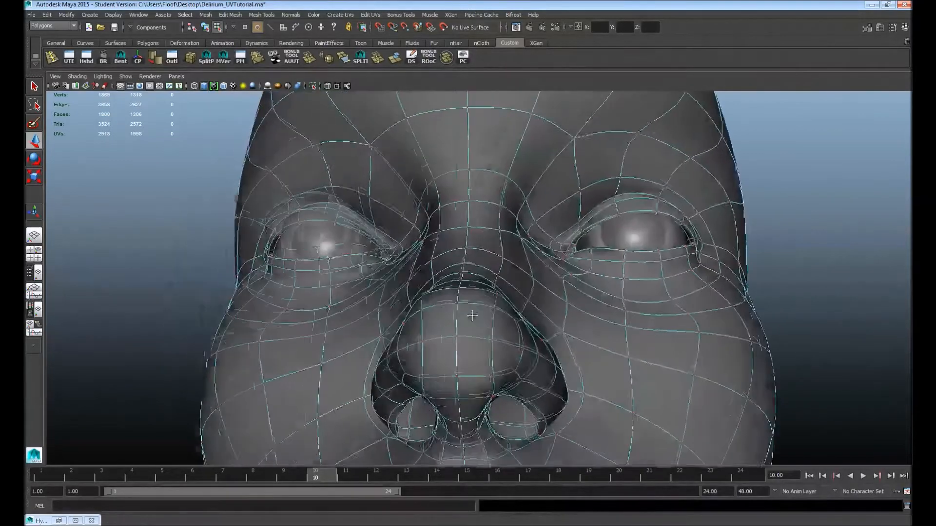
left_click_drag(472, 316, 487, 292, "alt")
key("F10")
left_click_drag(465, 227, 420, 285, "alt")
middle_click_drag(420, 285, 481, 271, "alt")
left_click(401, 393)
left_click_drag(401, 393, 385, 344, "alt")
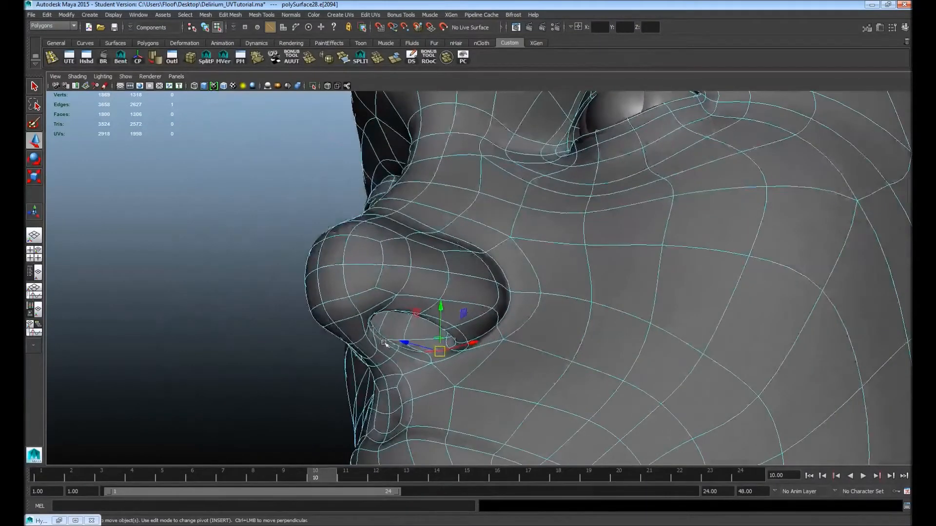
Select the edge loops just inside both nostrils and cut the UVs along them.
key("f")
right_click_drag(579, 363, 363, 331, "alt")
left_click_drag(463, 291, 345, 271, "alt")
double_click(406, 272, "shift")
left_click_drag(417, 271, 347, 271, "alt")
double_click(335, 271, "shift")
left_click_drag(910, 86, 507, 87)
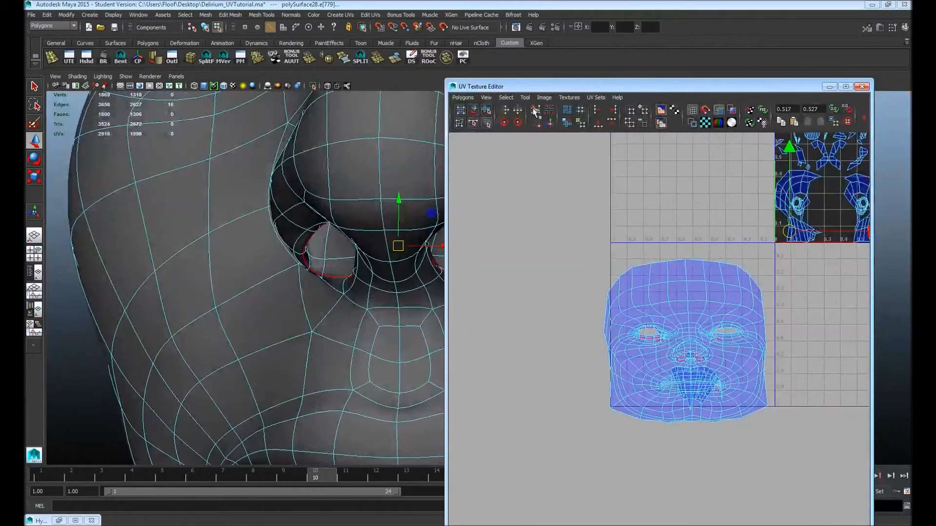
left_click_drag(624, 88, 910, 73)
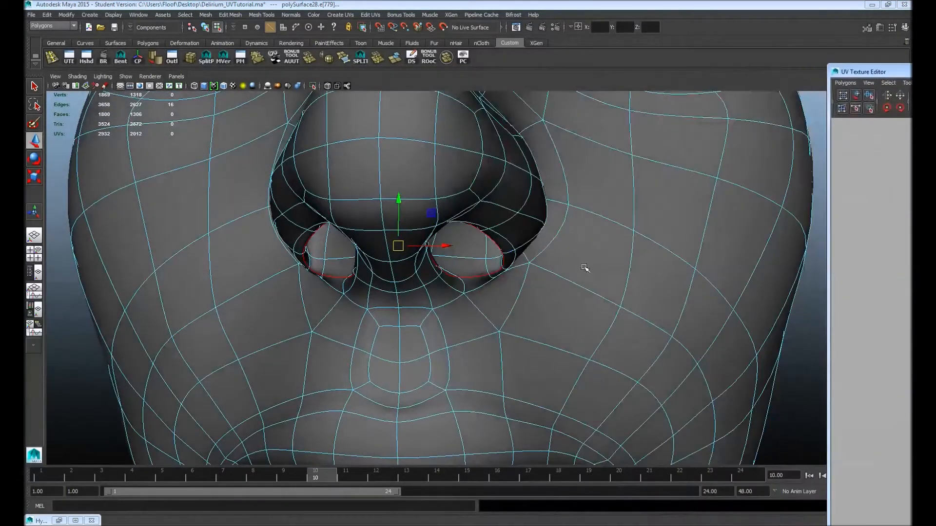
Select the edge loop along the inside of the lips and cut the UVs along it.
scroll(454, 322, "down", 1)
middle_click_drag(455, 322, 476, 199, "alt")
left_click_drag(429, 264, 428, 220, "alt")
double_click(418, 294)
left_click_drag(484, 242, 447, 317, "alt")
left_click_drag(460, 326, 483, 291, "alt")
left_click_drag(884, 72, 563, 49)
left_click_drag(642, 52, 935, 44)
Switch to face selection and pick faces inside the mouth to locate the mouth-interior shell in the UV layout.
right_click_drag(488, 268, 490, 294)
left_click_drag(490, 294, 457, 309, "alt")
left_click(519, 317)
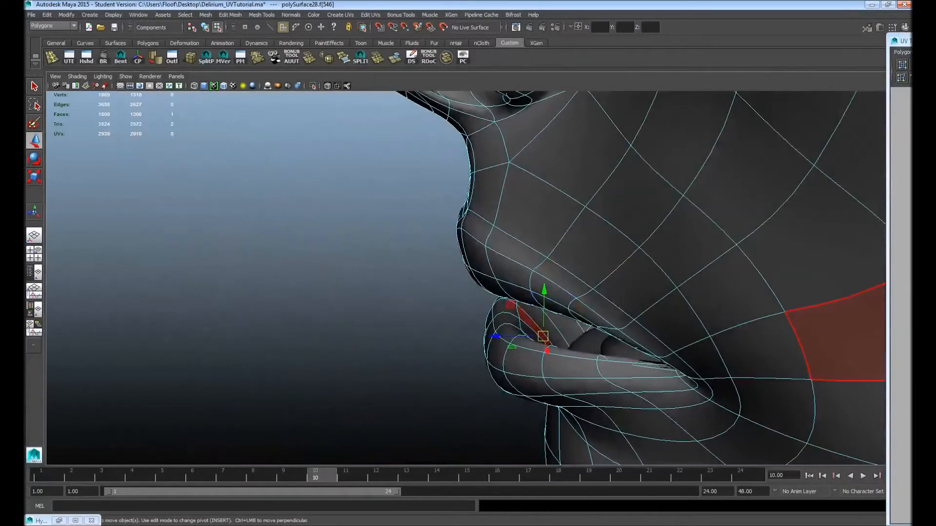
left_click_drag(910, 41, 612, 35)
right_click_drag(460, 292, 601, 370, "alt")
middle_click_drag(602, 370, 575, 312, "alt")
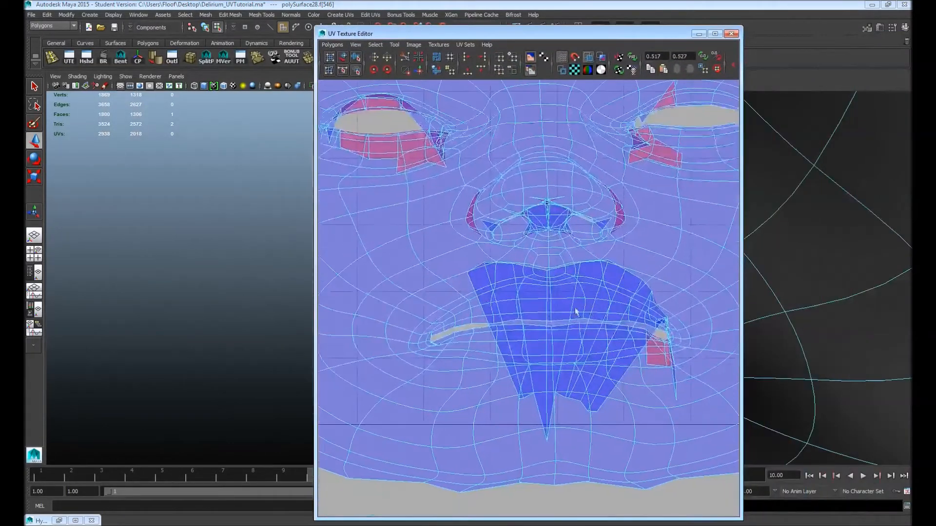
left_click(538, 328)
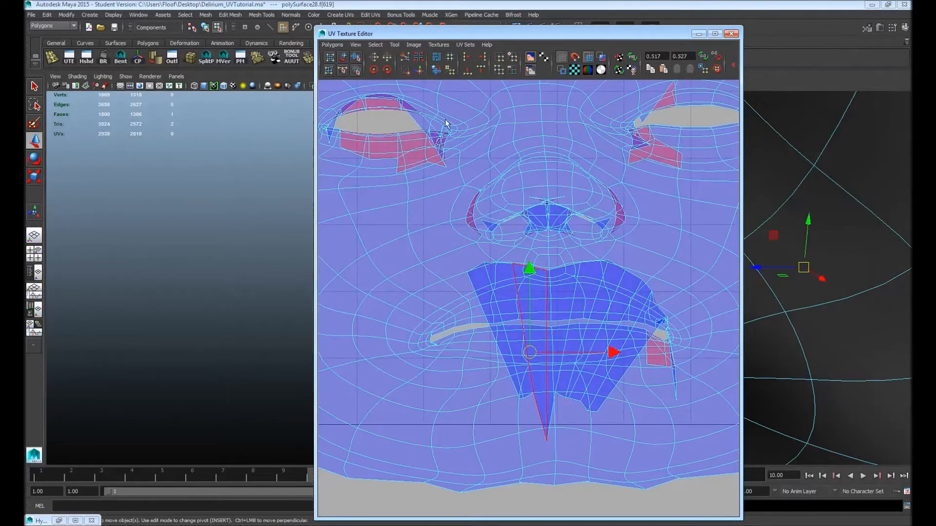
left_click(504, 294)
Select the whole mouth-interior shell and move it off the face, below its chin corner.
scroll(529, 303, "down", 3)
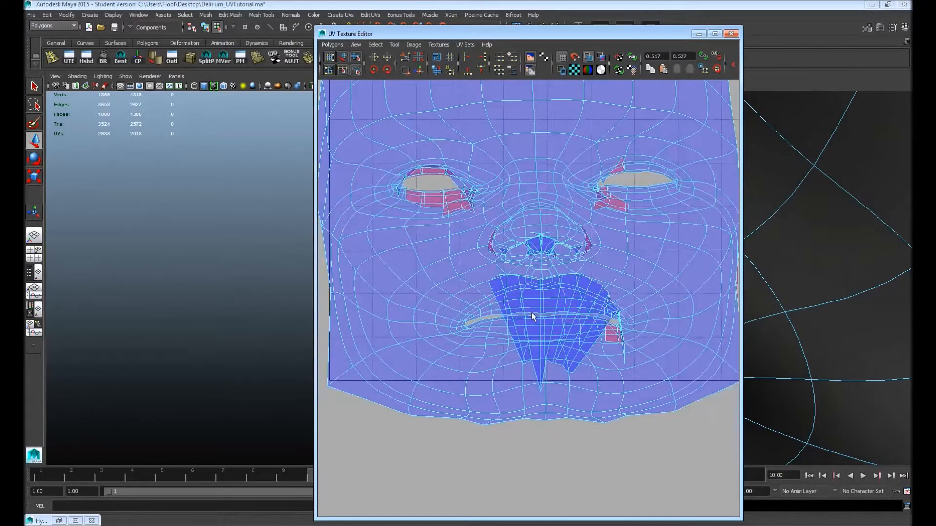
double_click(531, 313)
left_click(565, 343)
scroll(467, 320, "up", 6)
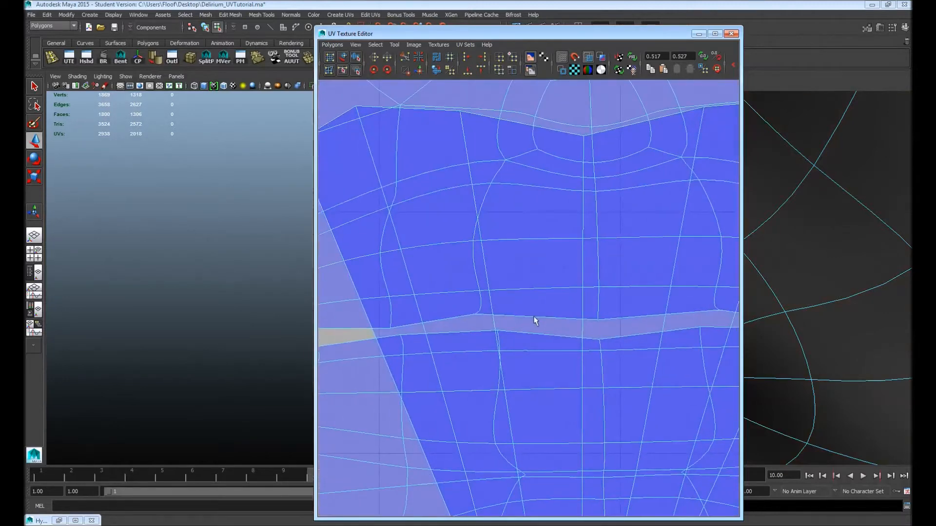
double_click(540, 328)
scroll(645, 315, "down", 8)
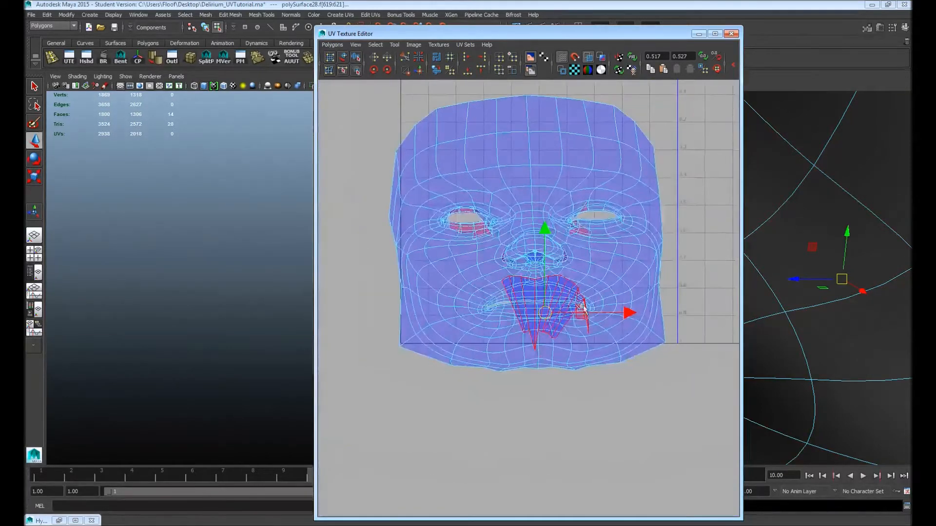
left_click_drag(545, 316, 697, 408)
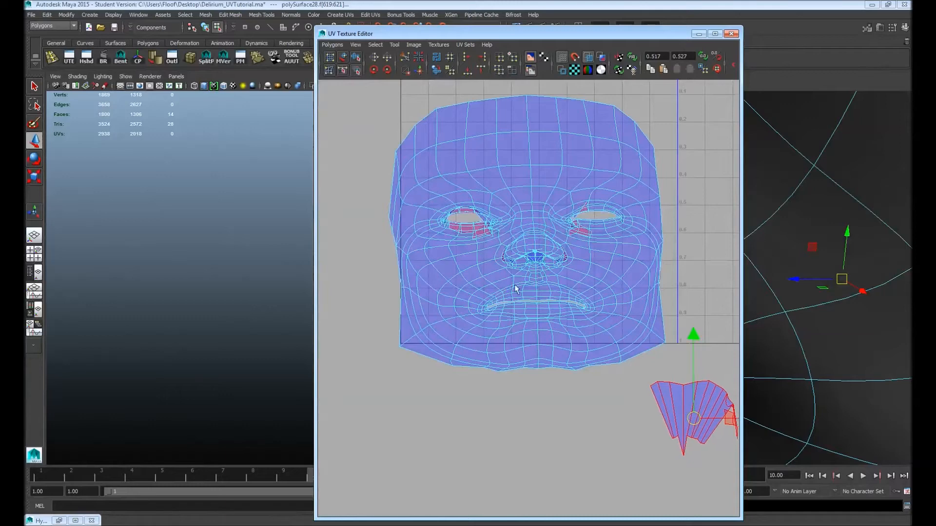
Move both nostril-interior shells out from under the nose and place them beside the mouth-interior shell.
scroll(517, 272, "up", 2)
scroll(516, 271, "up", 3)
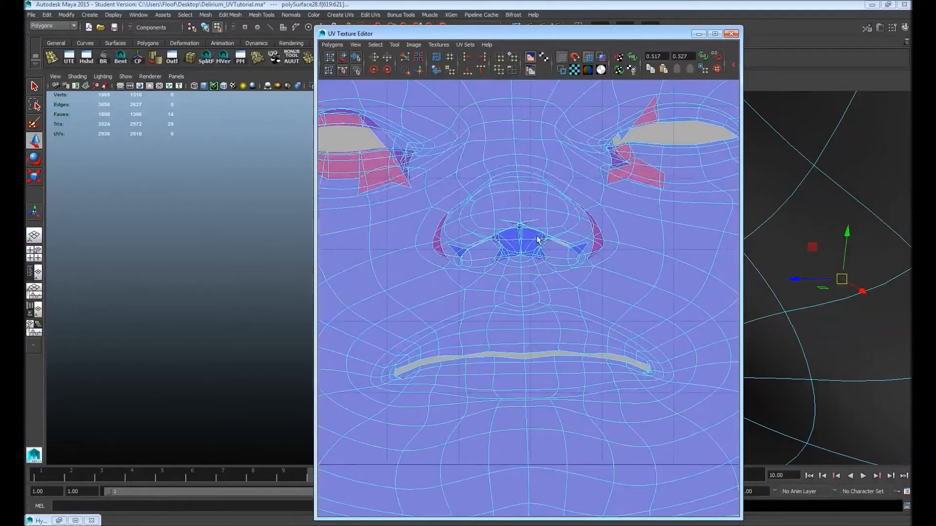
left_click(556, 245)
scroll(562, 282, "down", 5)
left_click_drag(540, 275, 629, 445)
left_click(534, 299)
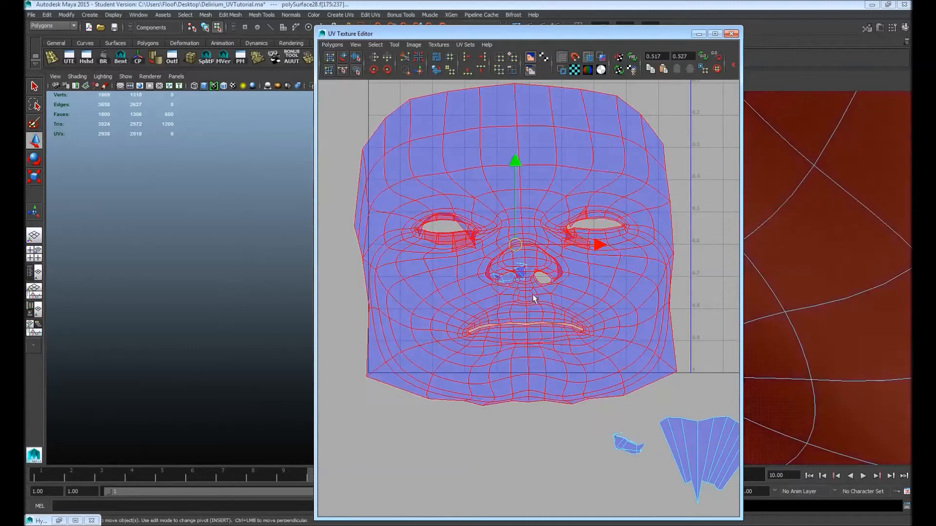
left_click(511, 282)
left_click_drag(510, 282, 585, 450)
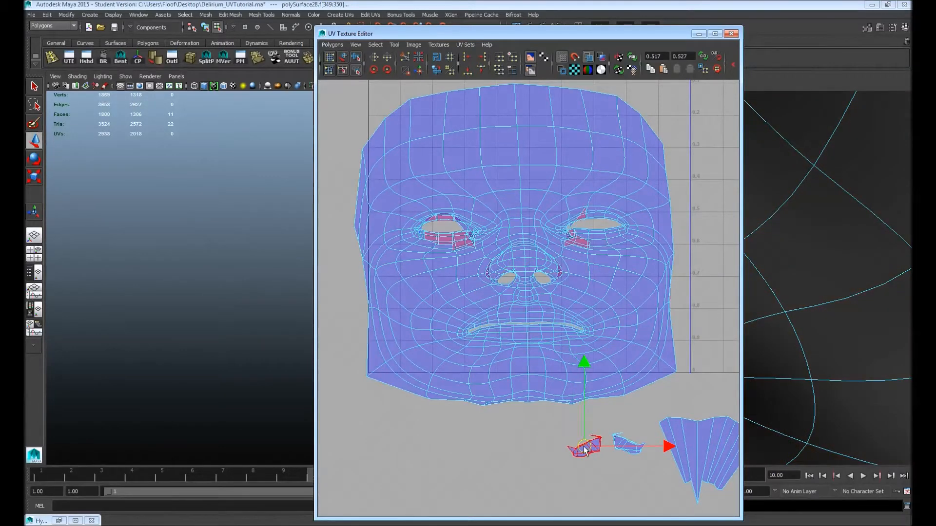
Switch to edge selection and pick an edge at the inner corner of the head's left eye.
left_click_drag(559, 34, 935, 62)
middle_click_drag(621, 195, 533, 372, "alt")
right_click_drag(729, 201, 329, 195, "alt")
middle_click_drag(330, 195, 292, 246, "alt")
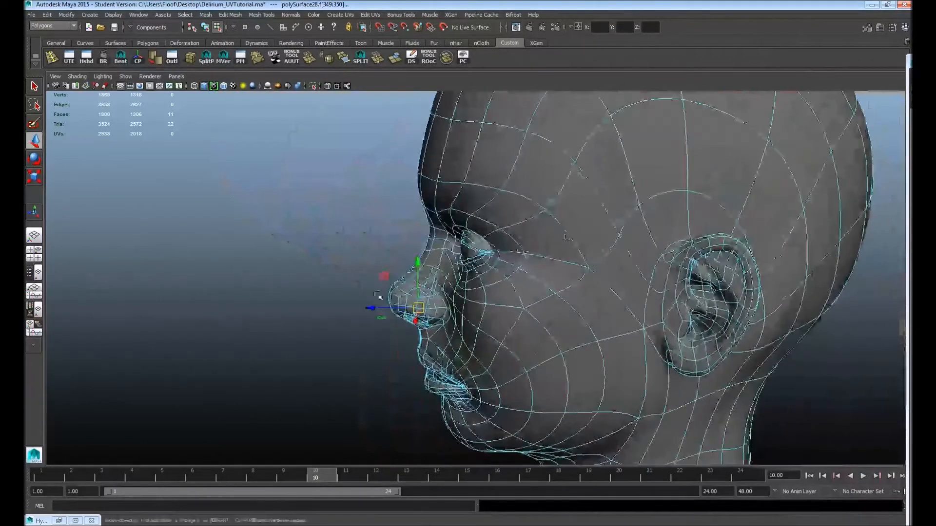
left_click_drag(293, 246, 438, 309, "alt")
right_click_drag(439, 309, 571, 266, "alt")
middle_click_drag(572, 267, 474, 336, "alt")
key("F10")
right_click_drag(480, 262, 655, 299, "alt")
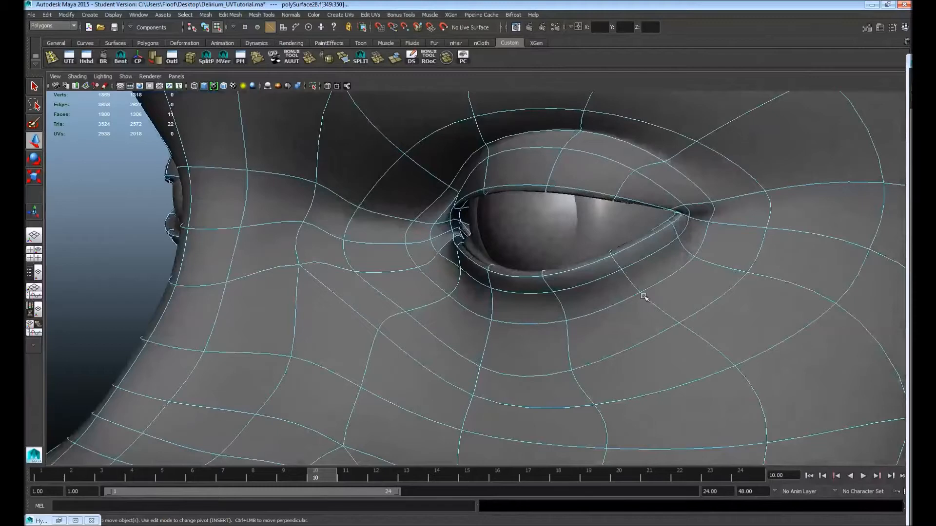
left_click_drag(622, 284, 517, 263, "alt")
right_click_drag(518, 263, 565, 219, "alt")
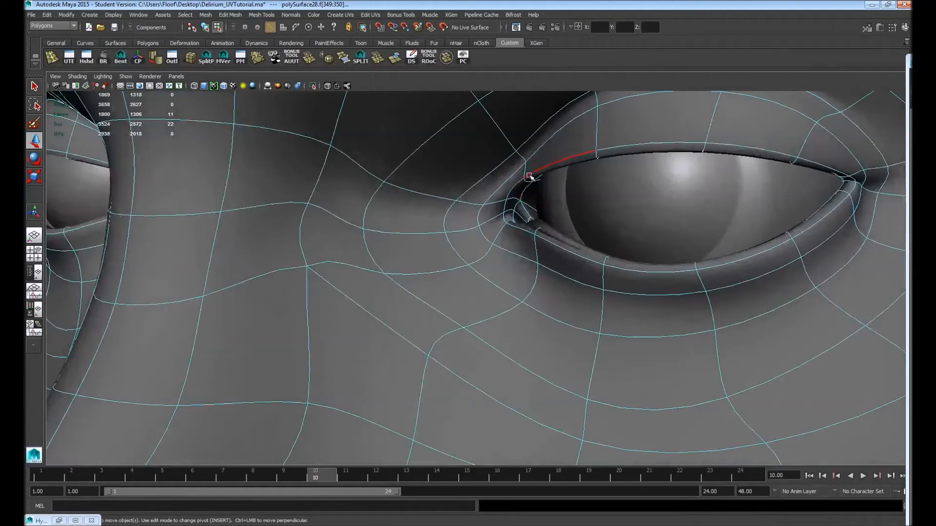
left_click_drag(501, 218, 508, 239, "alt")
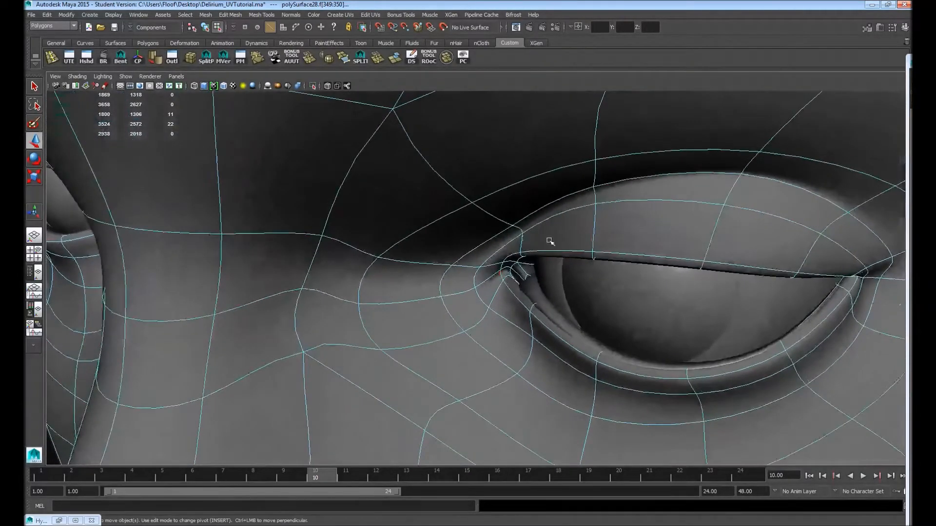
middle_click_drag(549, 268, 497, 240, "alt")
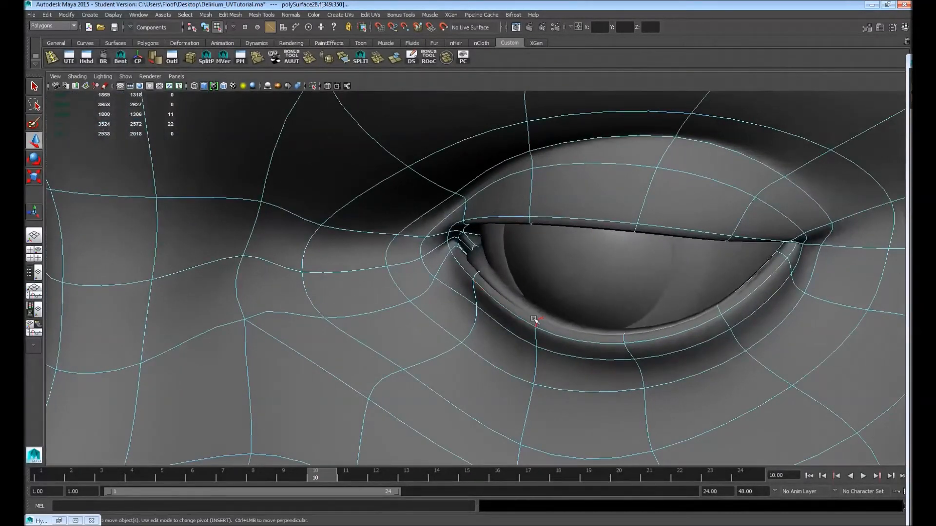
left_click(460, 247)
Turn on X-ray display and select the full edge loop along the inner eyelid of the head's left eye.
left_click_drag(456, 239, 392, 86, "alt")
left_click(327, 86)
mouse_move(390, 144)
left_mouse_down("alt")
mouse_move(386, 201)
mouse_move(365, 205)
mouse_move(360, 239)
mouse_move(383, 230)
left_mouse_up("alt")
double_click(433, 209, "shift")
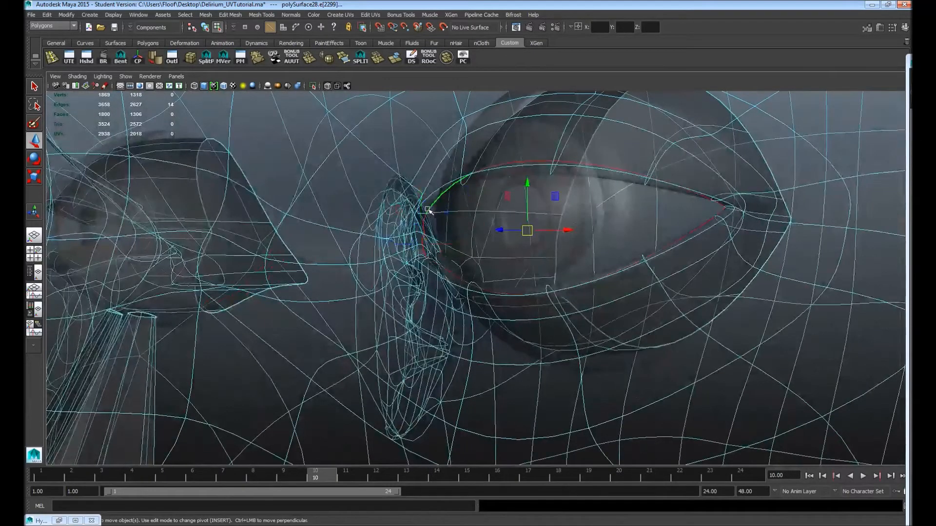
Turn off X-ray display and add the matching inner eyelid edge loop of the head's right eye to the selection.
right_click_drag(632, 206, 453, 96, "alt")
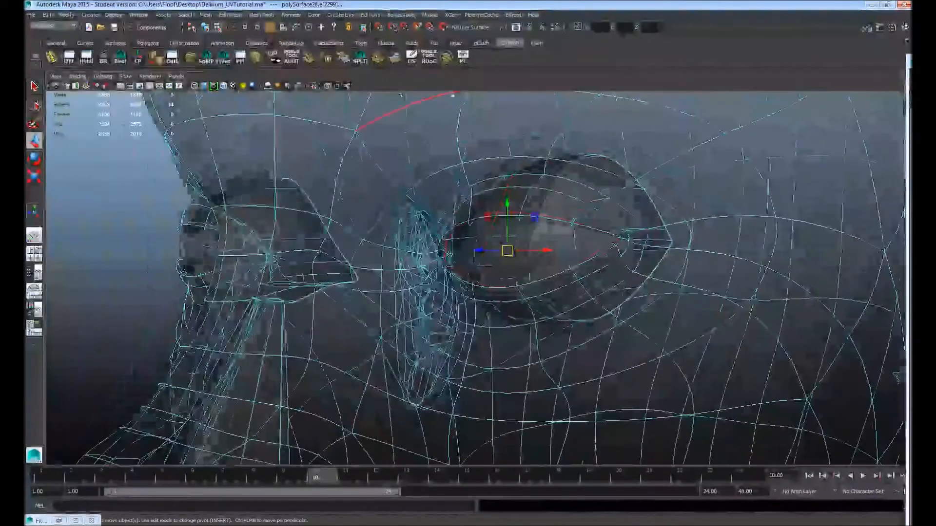
left_click_drag(365, 207, 381, 199, "alt")
left_click(328, 87)
left_click_drag(335, 176, 423, 164, "alt")
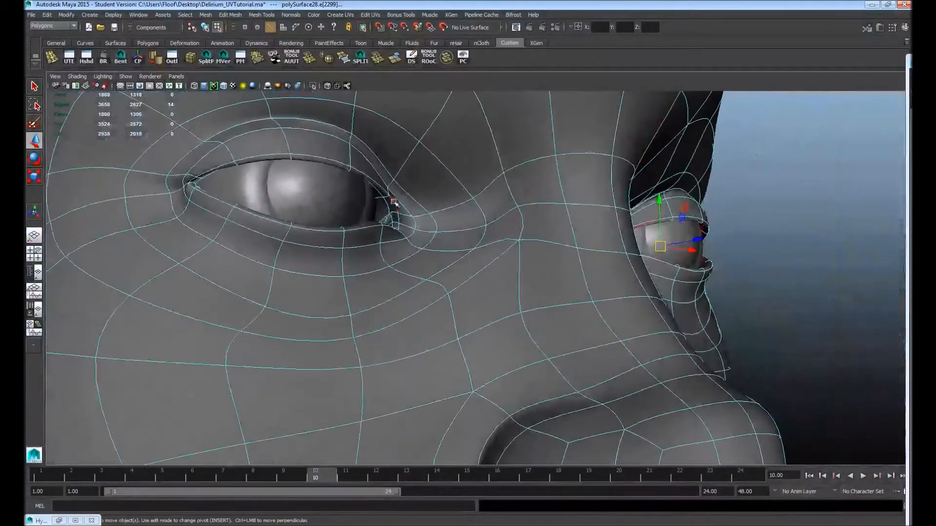
double_click(386, 206, "shift")
left_click_drag(382, 199, 364, 296, "alt")
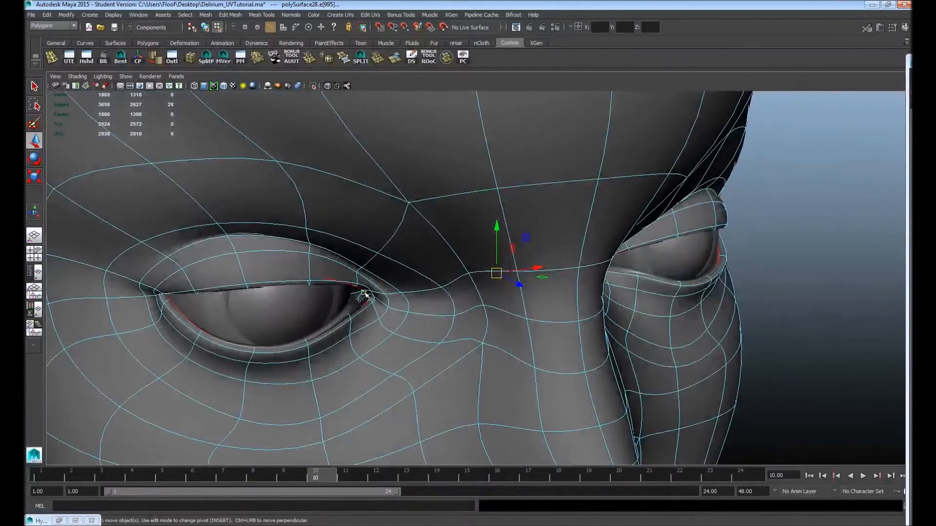
Check the selected eyelid loops at the eye corner and cut the UVs along them on both eyes.
left_click_drag(406, 295, 367, 267, "alt")
right_click_drag(367, 267, 467, 278, "alt")
middle_click_drag(330, 245, 407, 238, "alt")
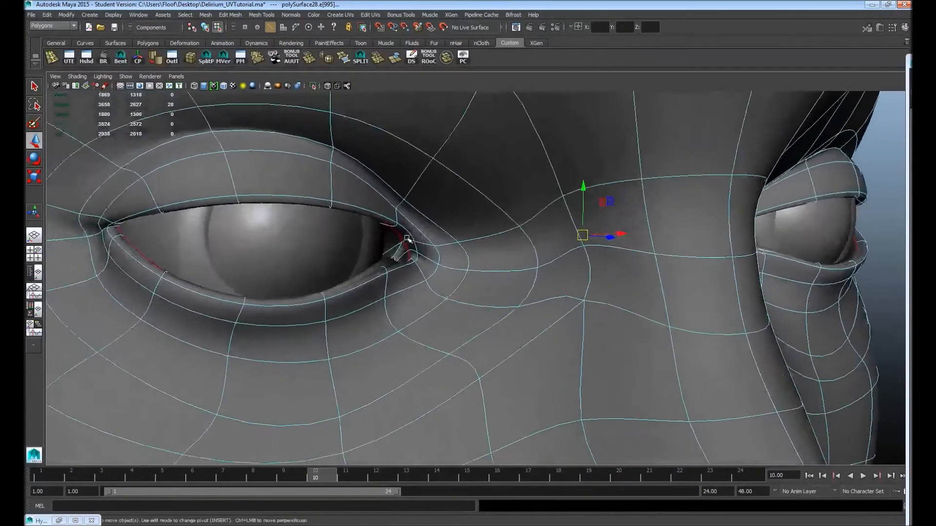
left_click_drag(407, 238, 413, 250, "alt")
scroll(415, 249, "up", 2)
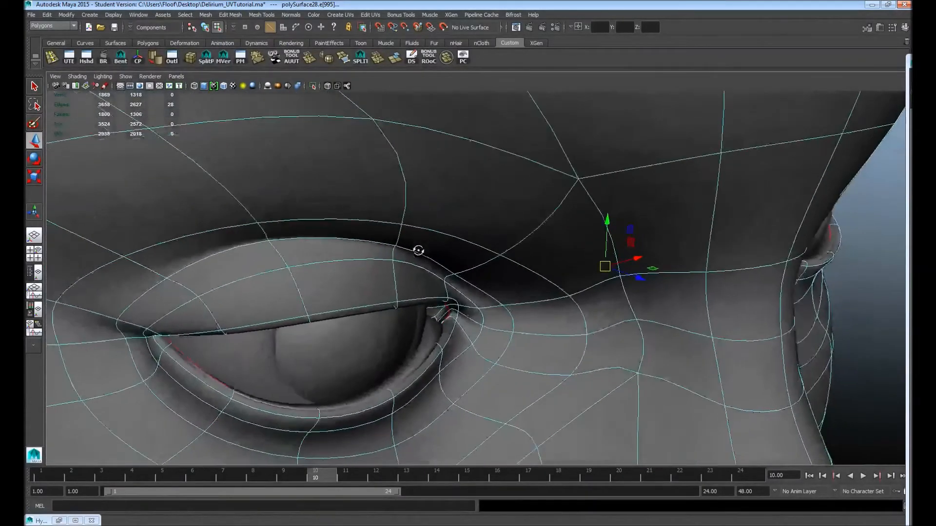
left_click(330, 85)
left_click(329, 86)
scroll(764, 101, "down", 4)
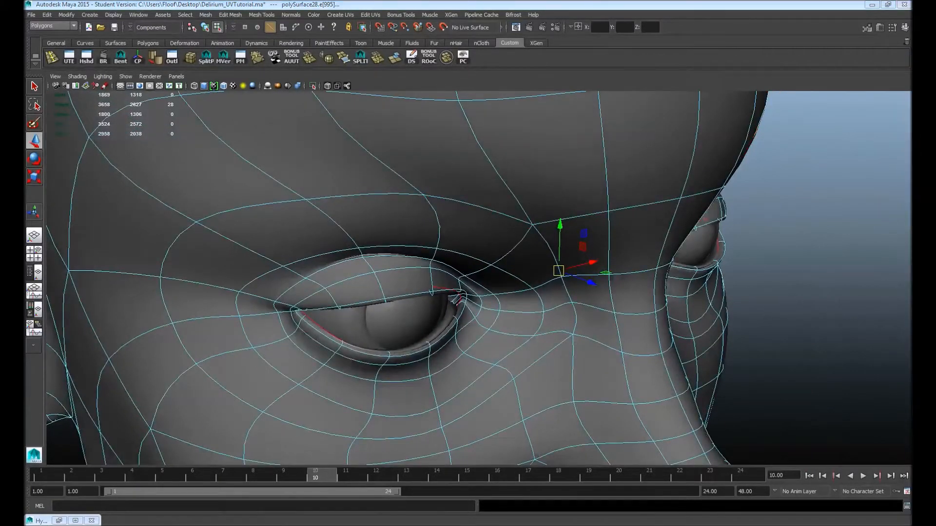
left_click_drag(911, 53, 611, 55)
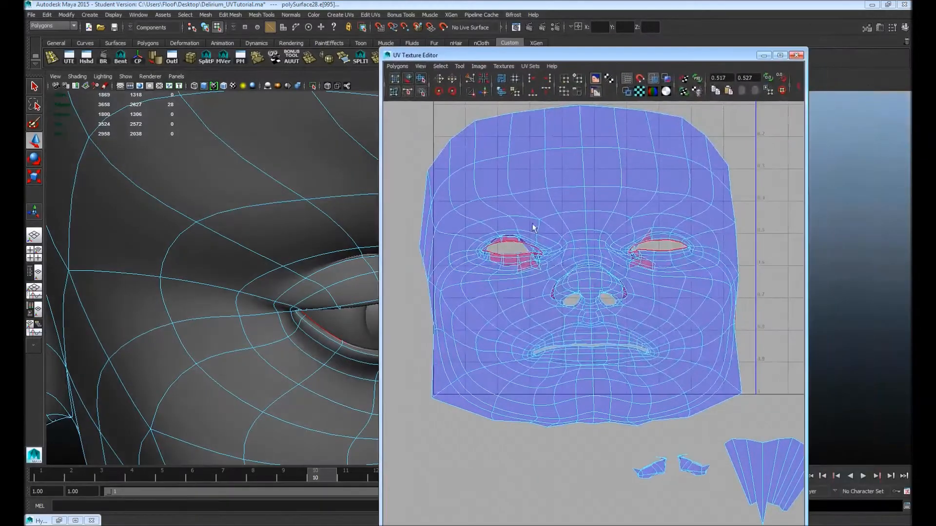
Select the larger inner eyelid shell and move it off the face shell into empty space beside it.
right_click_drag(455, 257, 632, 283, "alt")
middle_click_drag(601, 238, 594, 306, "alt")
right_click_drag(594, 306, 721, 324, "alt")
key("ctrl+z")
right_click_drag(679, 280, 588, 293, "alt")
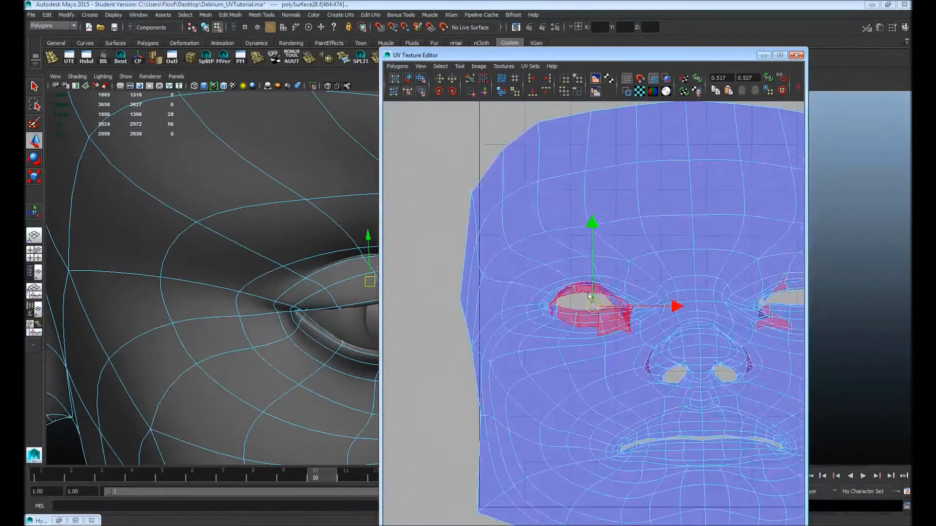
left_click_drag(440, 301, 377, 323)
middle_click_drag(744, 290, 559, 282, "alt")
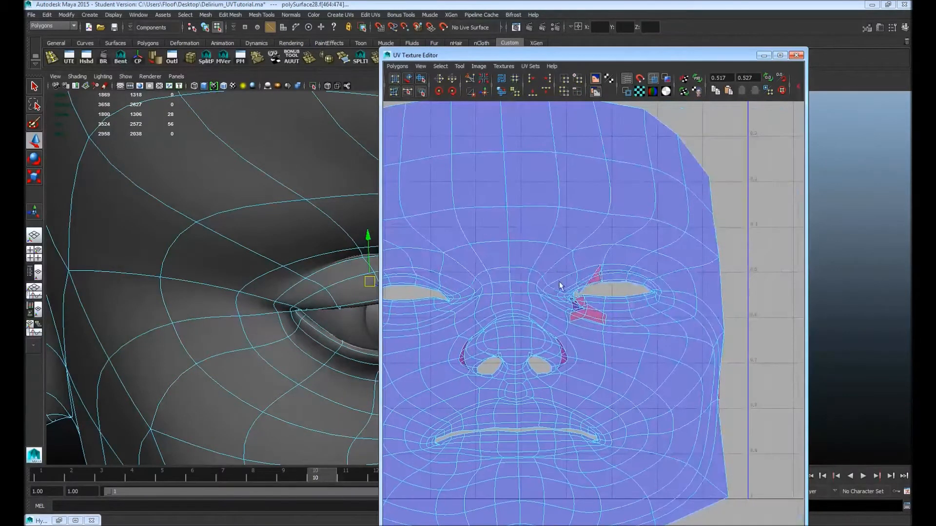
Undo the accidental selection of the face shell and move the small upper inner-eyelid piece of the other eye off the face.
left_click(594, 282)
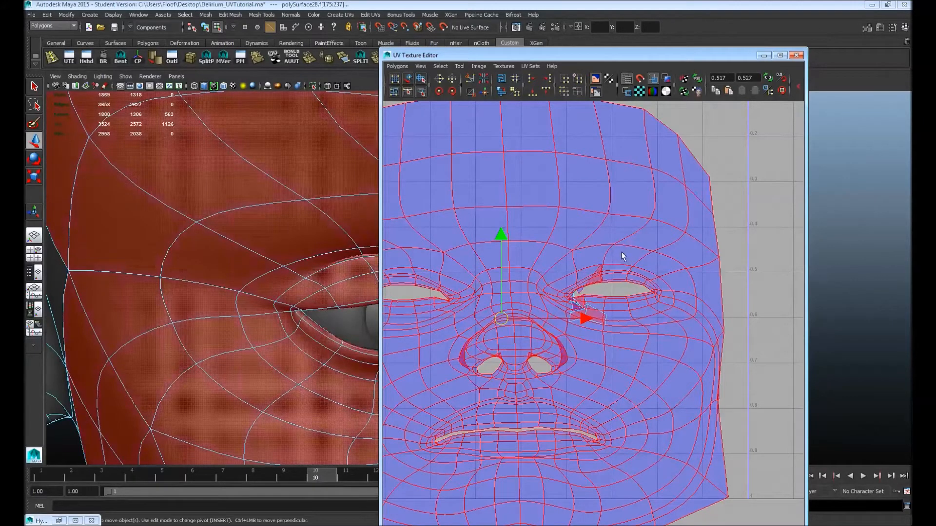
key("ctrl+z")
right_click_drag(551, 260, 411, 268, "alt")
left_click_drag(594, 301, 425, 374)
right_click_drag(731, 305, 831, 307, "alt")
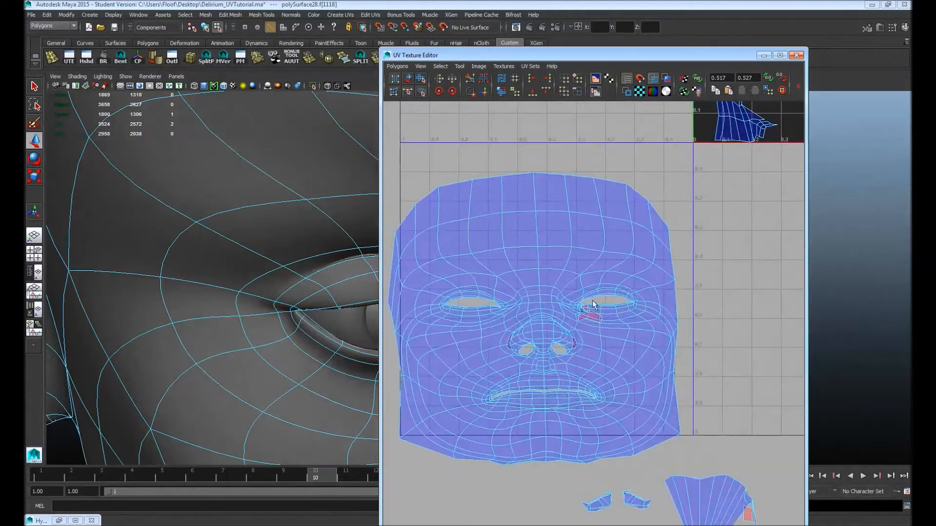
Select only the remaining lower inner-eyelid faces of that eye and move them off the face shell into empty space.
double_click(590, 307)
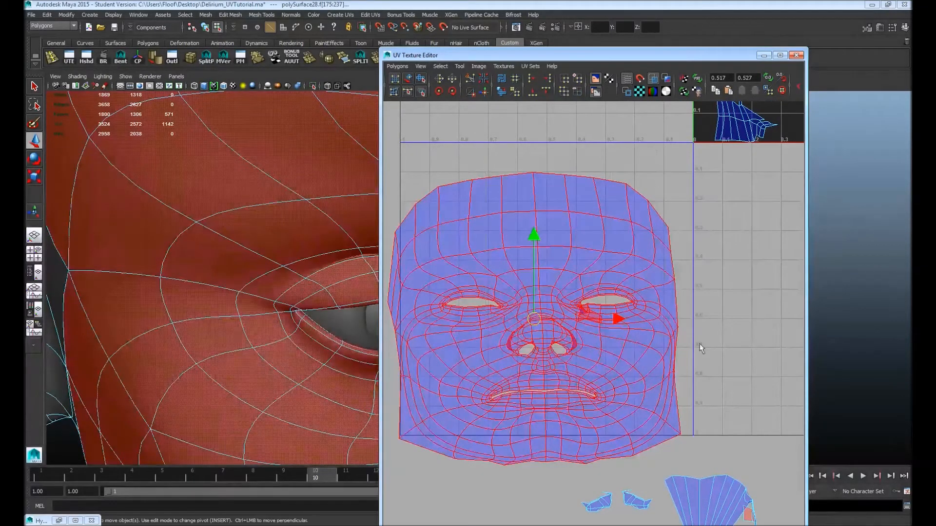
left_click_drag(719, 237, 607, 250)
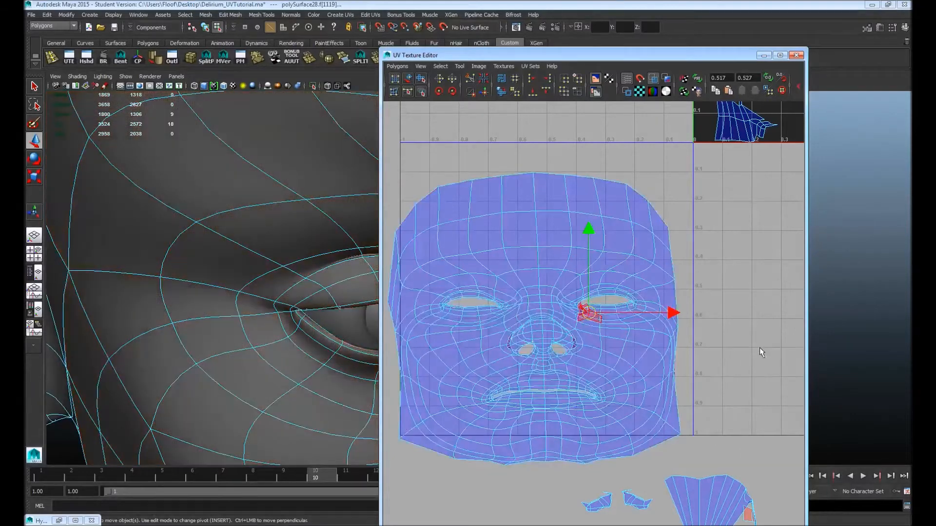
scroll(602, 324, "down", 3)
left_click_drag(591, 314, 412, 440)
middle_click_drag(566, 308, 608, 259, "alt")
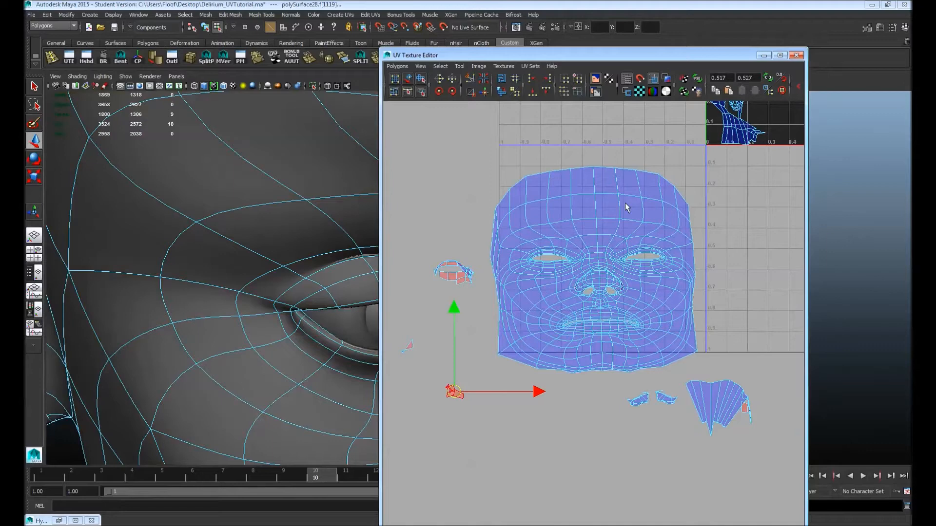
Select the whole face shell, convert the selection to UVs and unfold it with the Smooth UV tool's Unfold option.
left_click(607, 196)
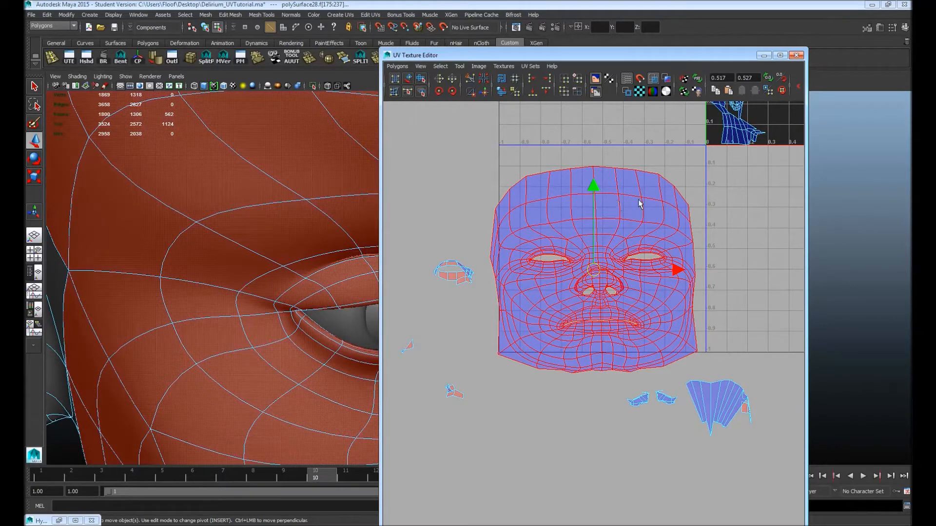
key("ctrl+F12")
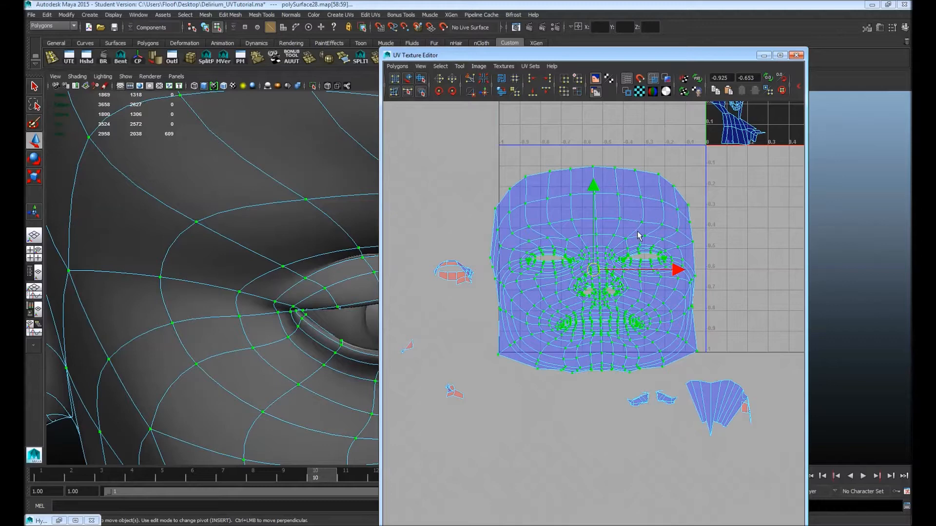
key("y")
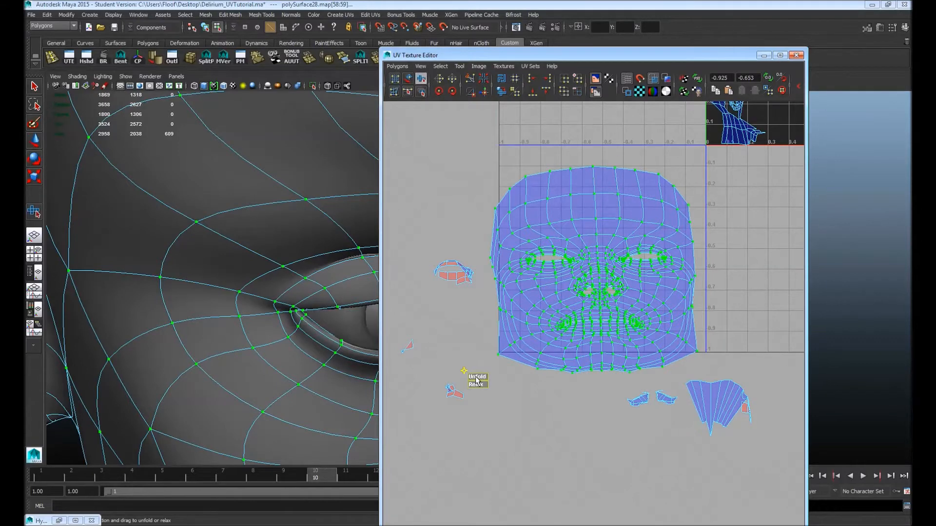
mouse_move(477, 386)
left_mouse_down()
mouse_move(498, 388)
mouse_move(447, 389)
mouse_move(476, 378)
left_mouse_up()
left_click_drag(473, 379, 702, 358)
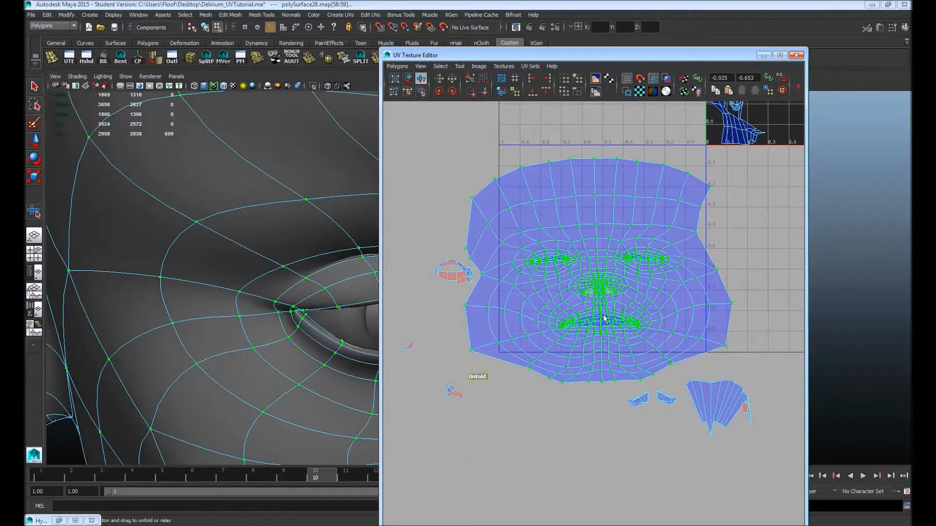
Inspect the overlapping mouth area of the unfolded face and pick a UV on its upper border with the Move tool active.
scroll(604, 319, "up", 5)
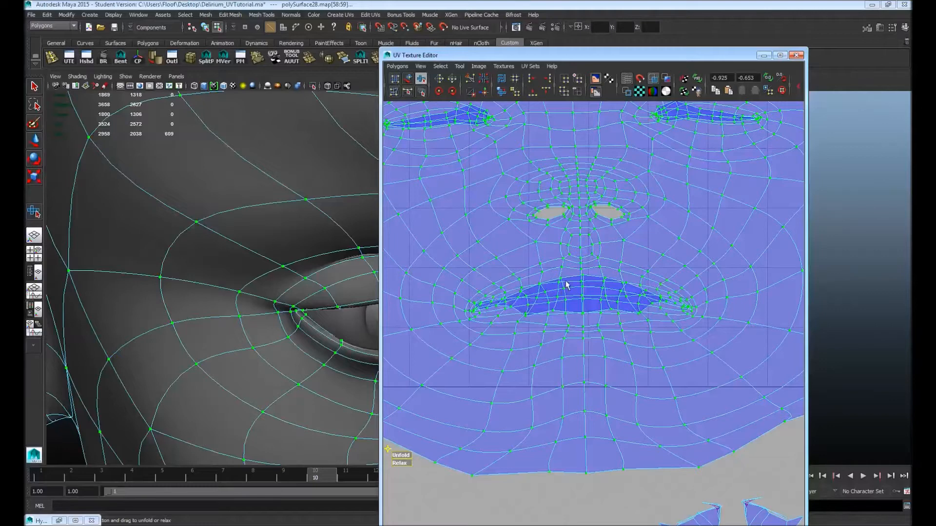
scroll(568, 271, "up", 2)
key("F12")
left_click(609, 266)
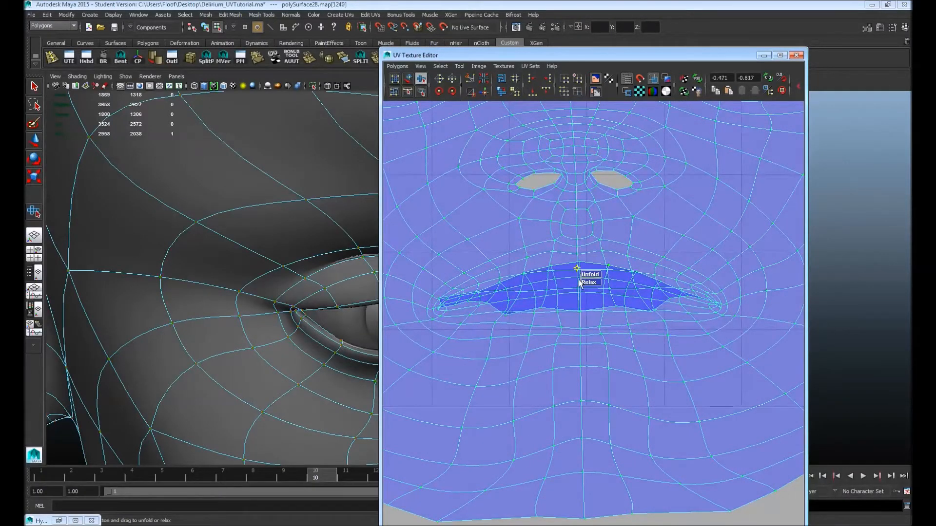
key("w")
middle_click_drag(583, 288, 661, 292, "alt")
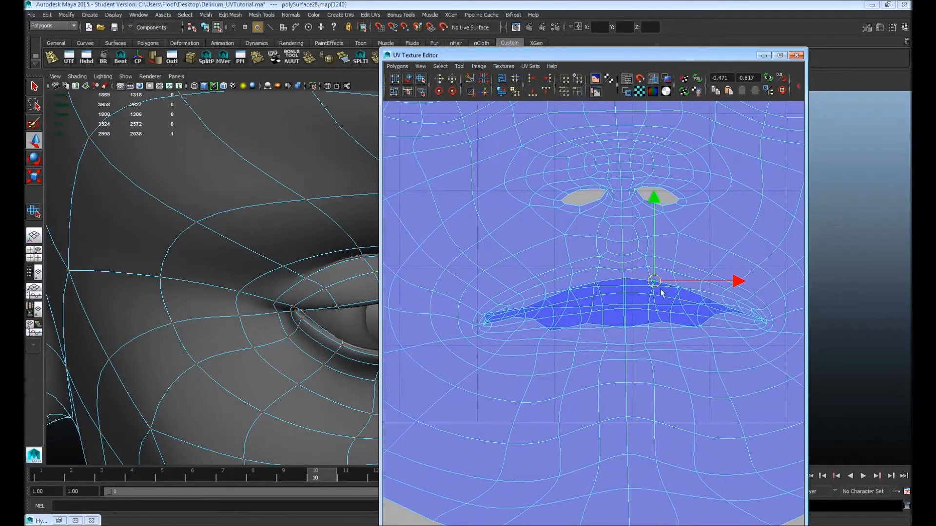
Examine the lips on the 3D head and pick another mouth-border UV to compare its position on the model.
middle_click_drag(368, 277, 253, 204, "alt")
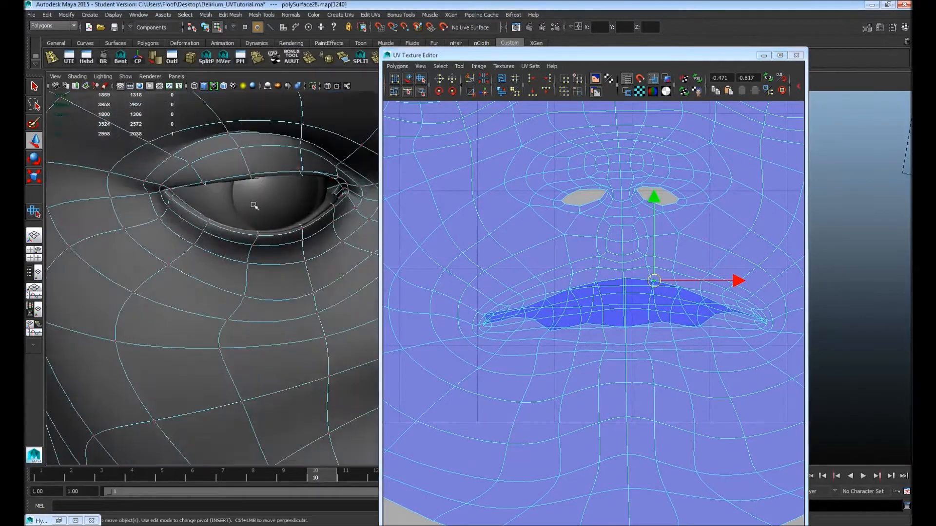
middle_click_drag(349, 334, 232, 180, "alt")
right_click_drag(359, 314, 315, 306, "alt")
middle_click_drag(315, 305, 168, 239, "alt")
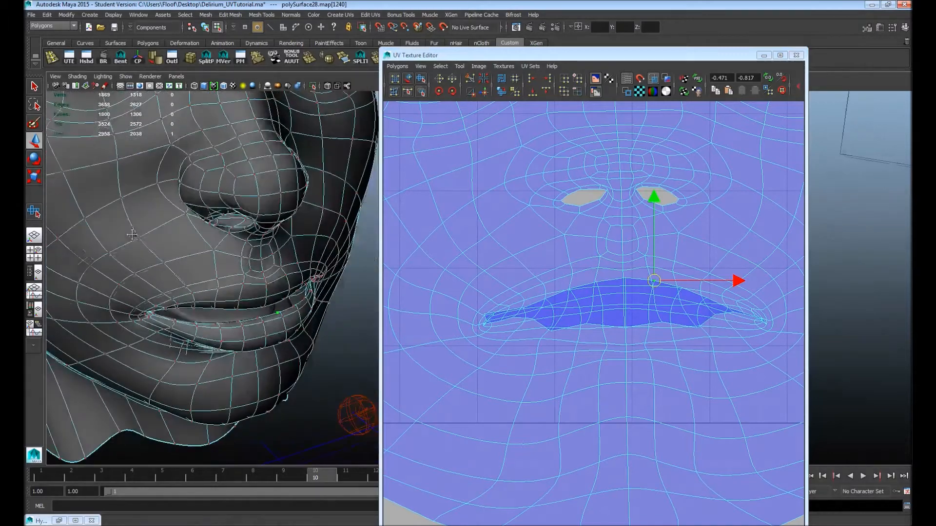
left_click_drag(292, 292, 203, 245, "alt")
right_click_drag(203, 244, 294, 255, "alt")
right_click_drag(210, 289, 332, 288, "alt")
middle_click_drag(137, 289, 280, 287, "alt")
left_click_drag(280, 287, 266, 276, "alt")
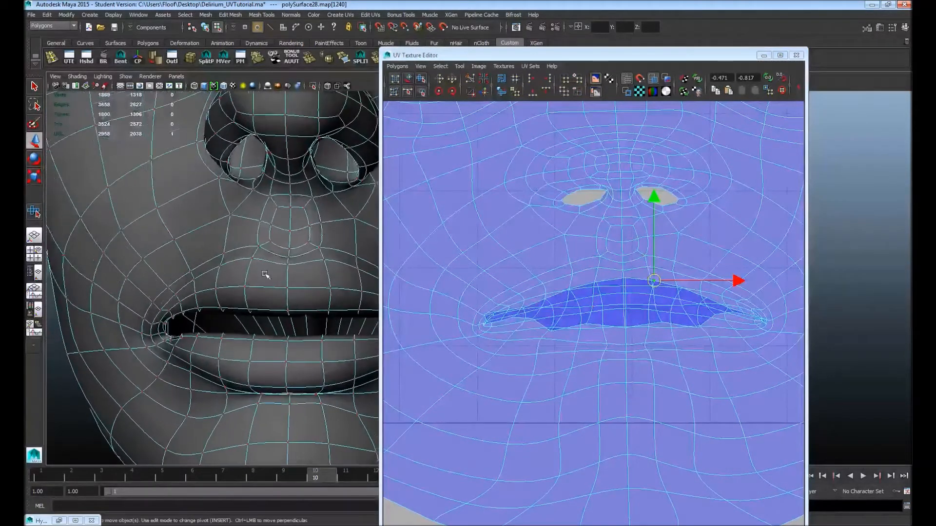
right_click_drag(265, 275, 434, 274, "alt")
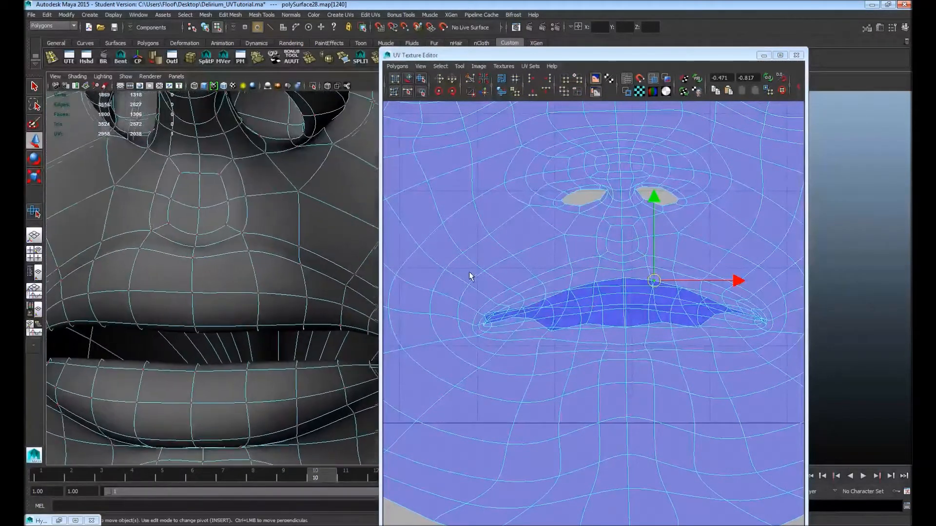
left_click(591, 283)
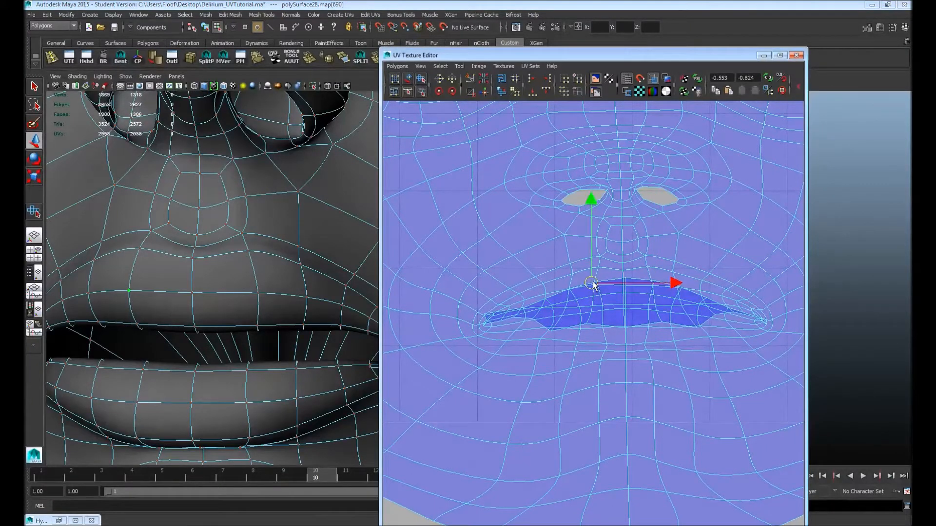
Switch to edge selection, select the edge loop around the lips and try to scale it vertically.
right_click_drag(637, 286, 636, 269)
left_click(643, 284)
double_click(573, 291)
middle_click_drag(612, 302, 608, 299, "alt")
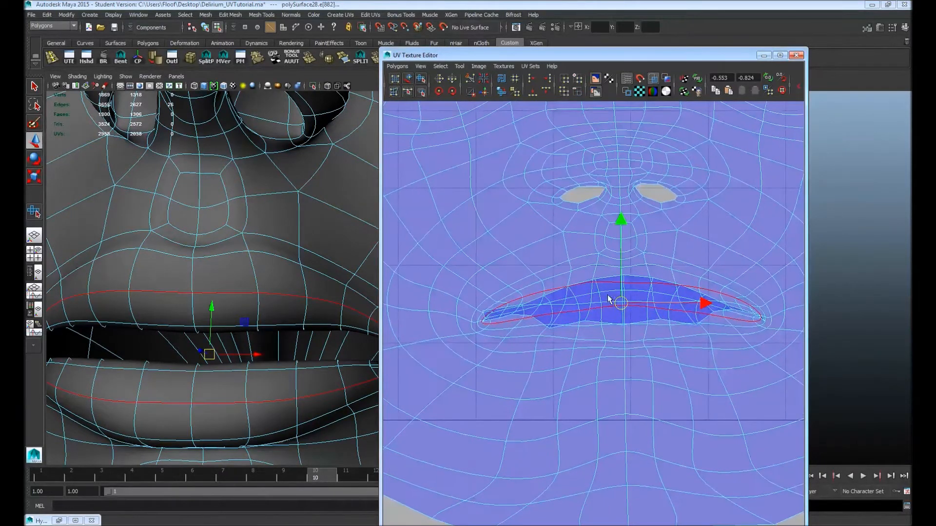
key("r")
left_click_drag(618, 227, 624, 206)
left_click(553, 293)
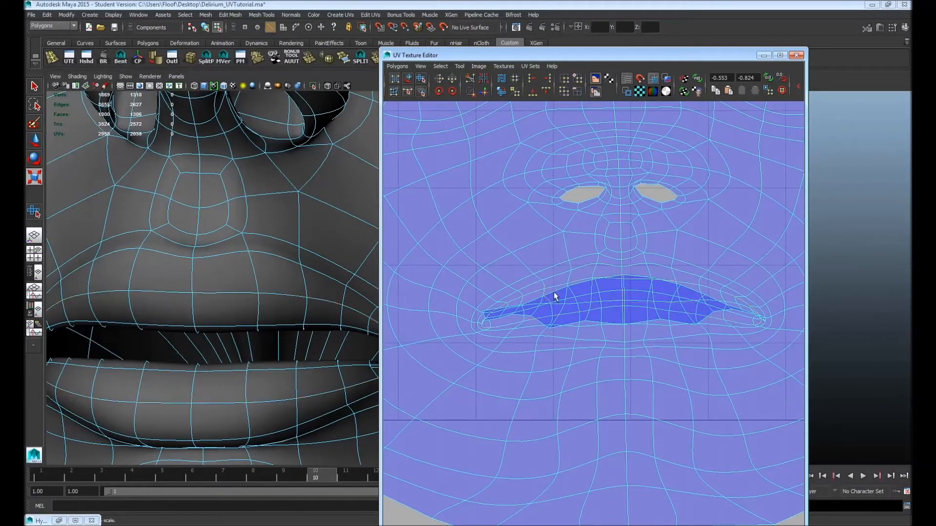
Select the border edges of the mouth opening and turn off smooth mesh preview to check where they lie on the model.
double_click(552, 292)
key("1")
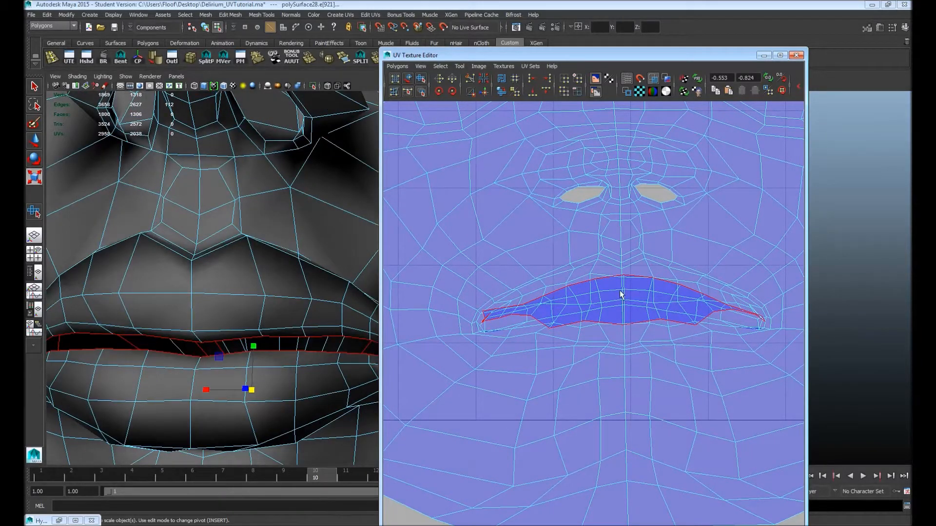
scroll(622, 301, "down", 3)
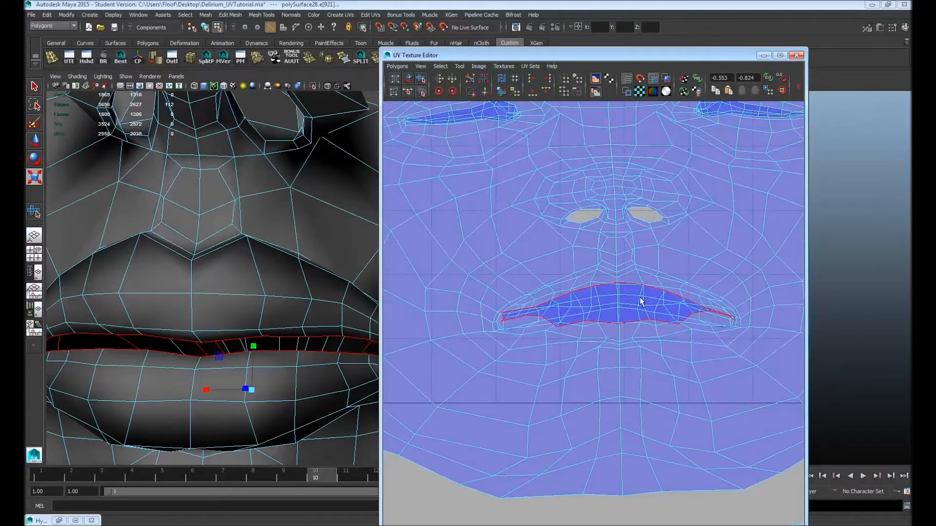
scroll(635, 310, "down", 6)
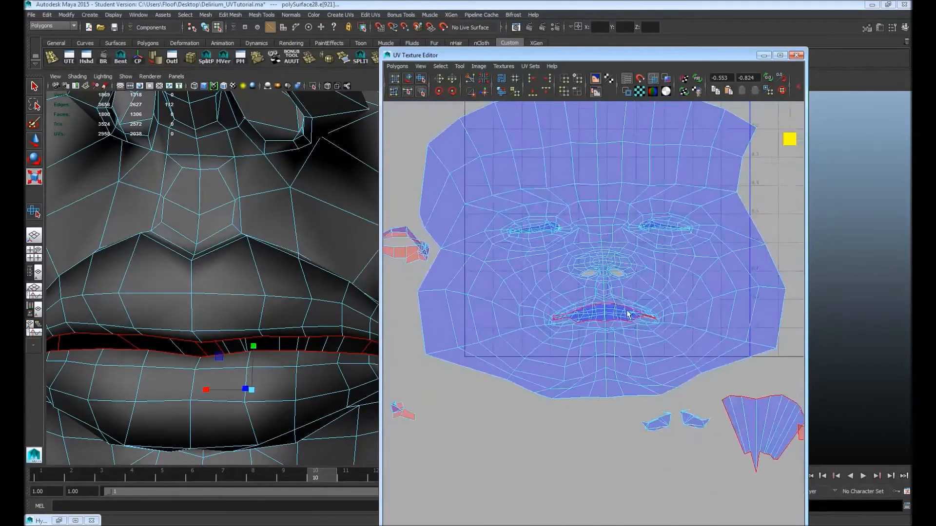
scroll(545, 307, "up", 6)
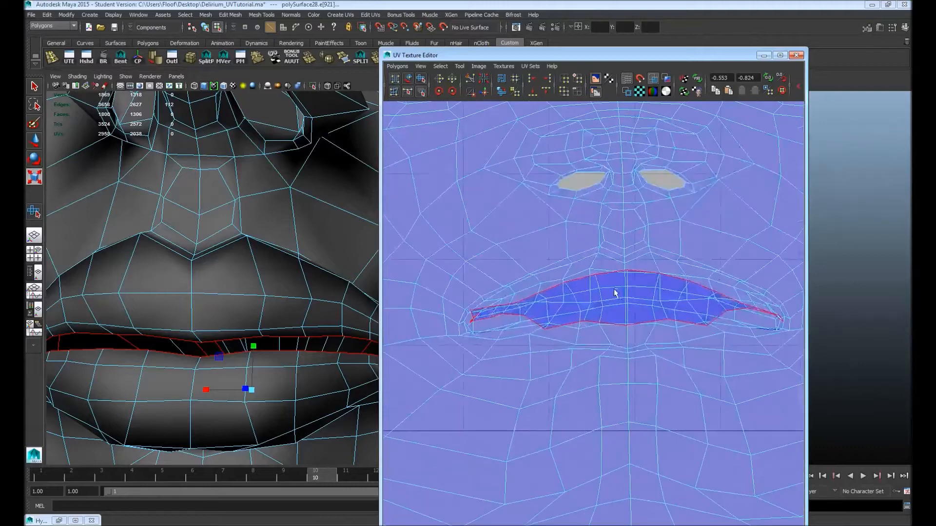
Select the three central edges along the upper border of the overlapping mouth area in the UV layout.
key("F12")
left_click(595, 277)
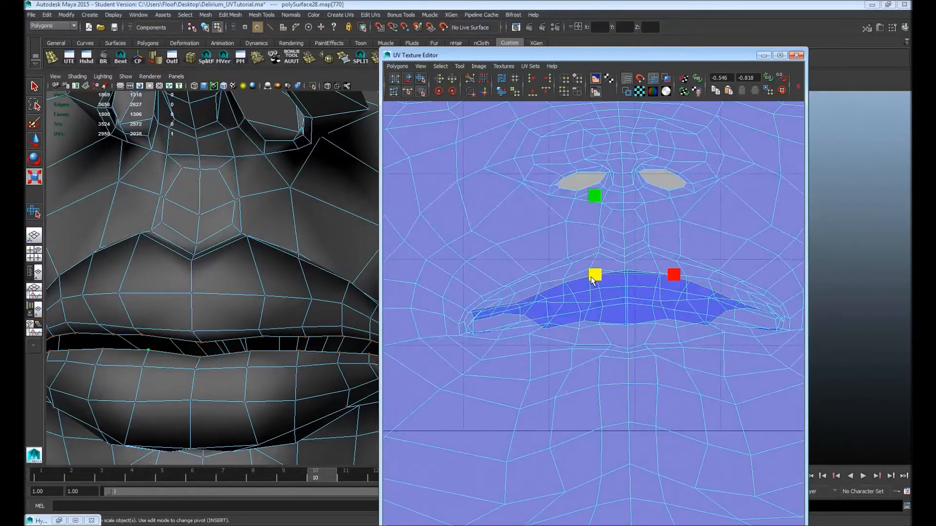
left_click(577, 280)
left_click(577, 279)
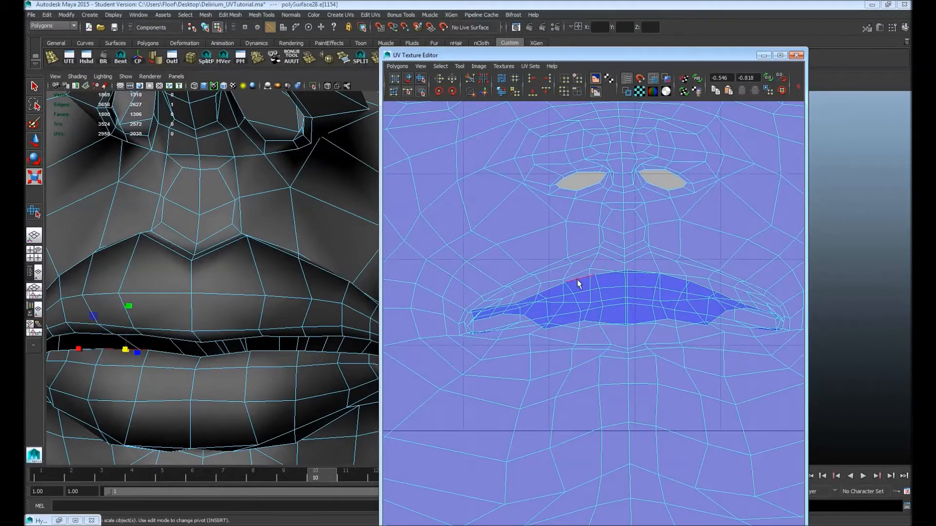
left_click(602, 275, "shift")
left_click(637, 274, "shift")
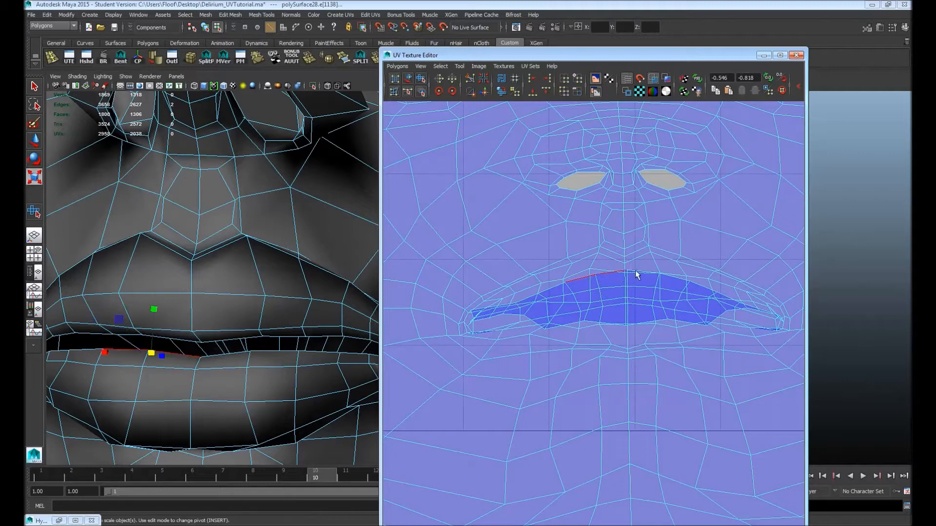
left_click(640, 271, "shift")
left_click(642, 271, "shift")
left_click(637, 270, "shift")
Extend the edge selection outward along both sides of the mouth's upper border and activate the Move tool.
left_click(685, 281, "shift")
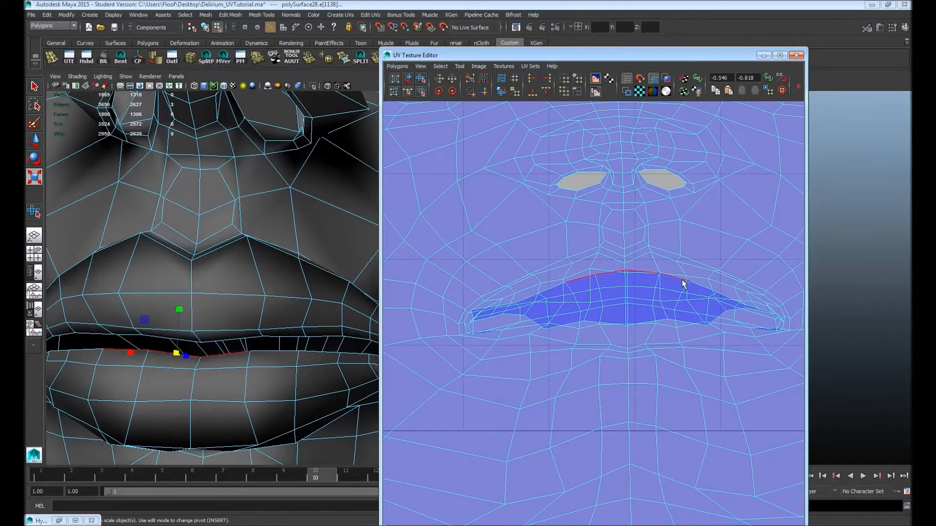
left_click(702, 285, "shift")
left_click(545, 293, "shift")
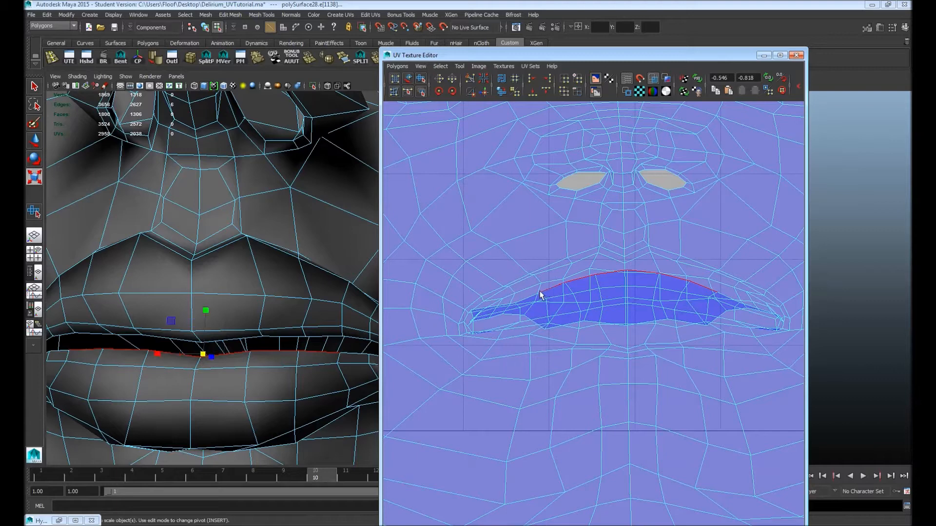
left_click(531, 298, "shift")
key("w")
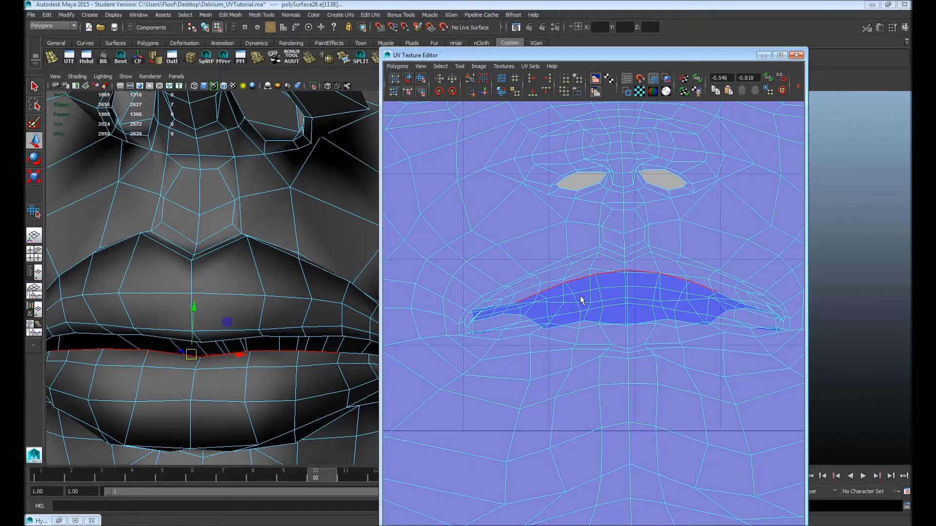
Convert the selected mouth border edges to UVs and frame the mouth area in the UV layout.
scroll(619, 291, "down", 1)
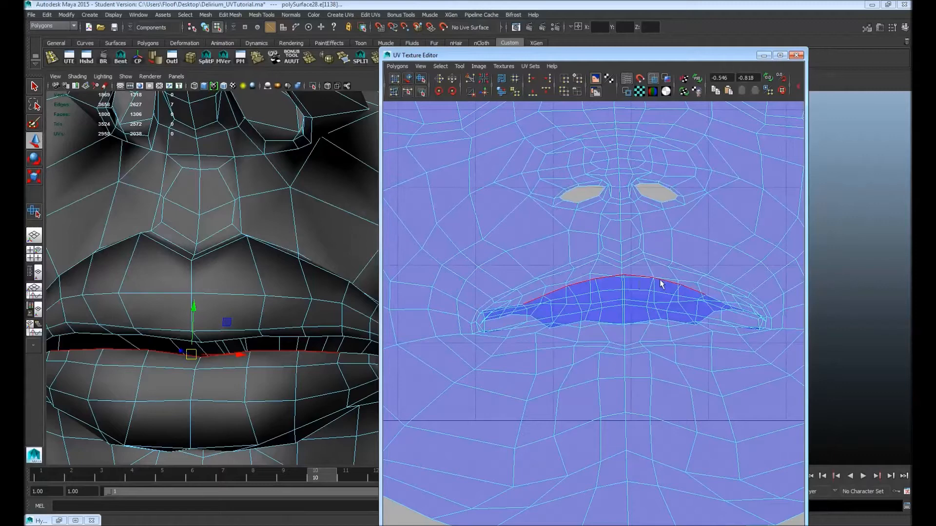
right_click_drag(664, 280, 621, 165, "ctrl")
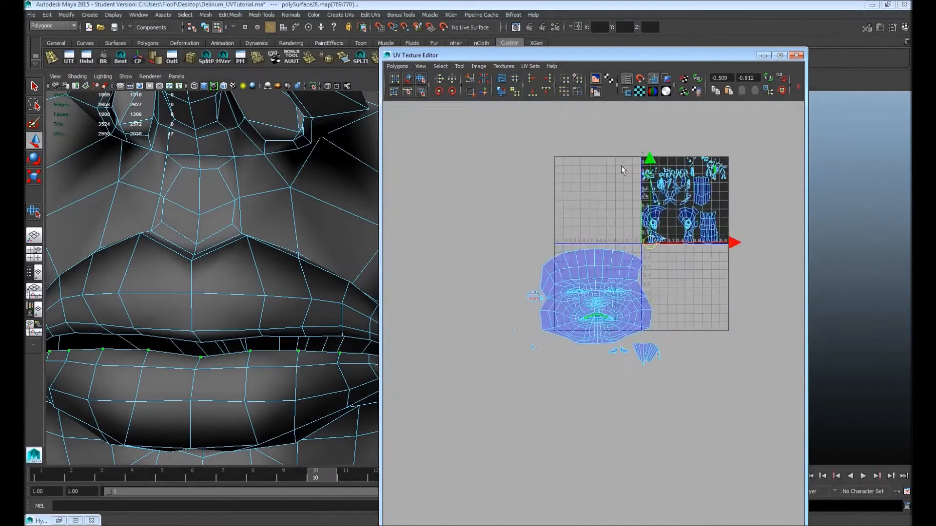
right_click_drag(595, 289, 788, 355, "alt")
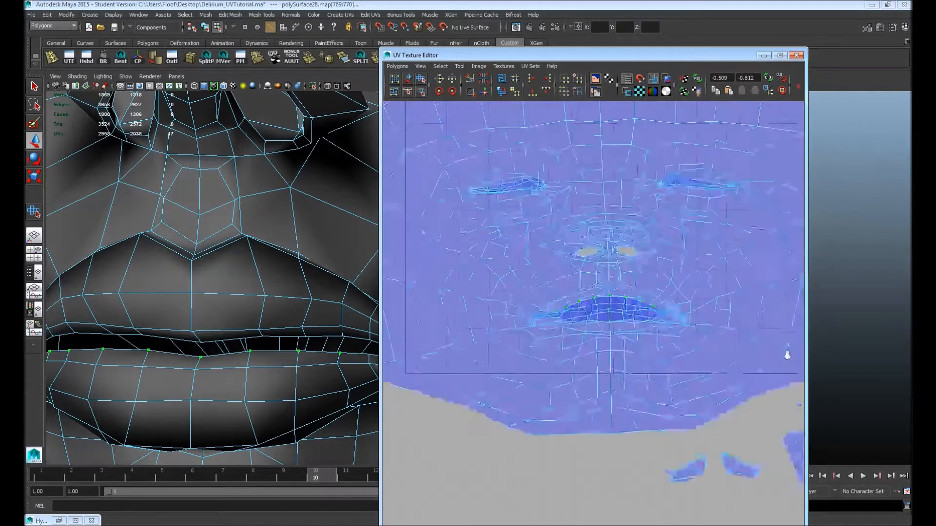
right_click_drag(587, 337, 679, 364, "alt")
middle_click_drag(658, 322, 609, 346, "alt")
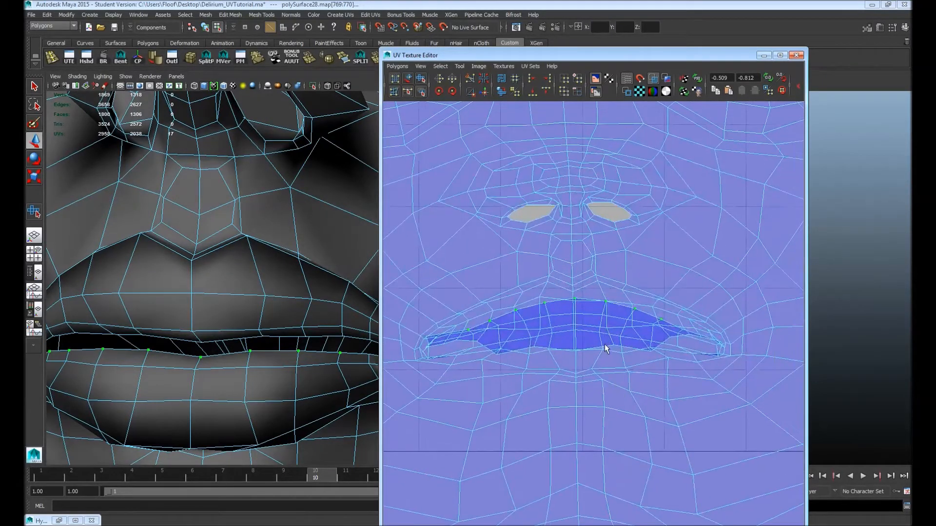
Try scaling the edge loop around the lips vertically in the UV layout, and undo the change.
left_click(295, 324)
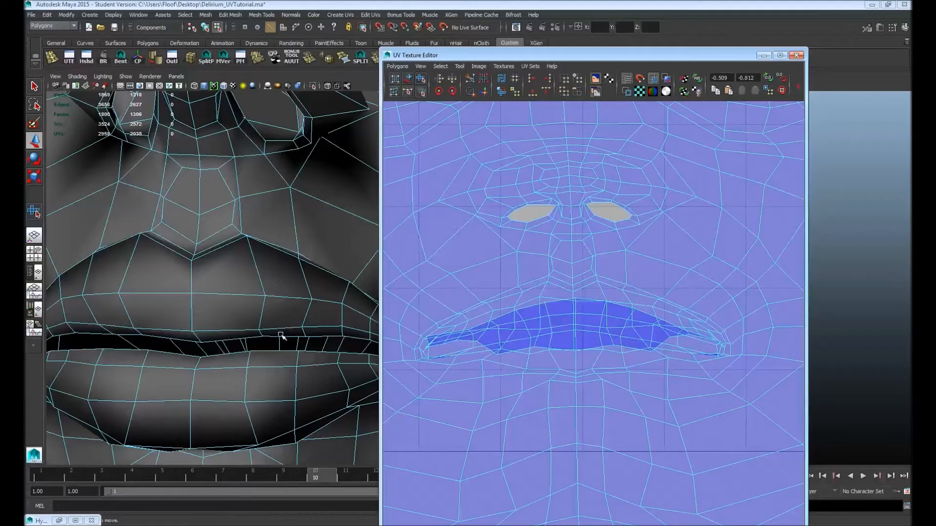
left_click(282, 336)
scroll(563, 338, "down", 2)
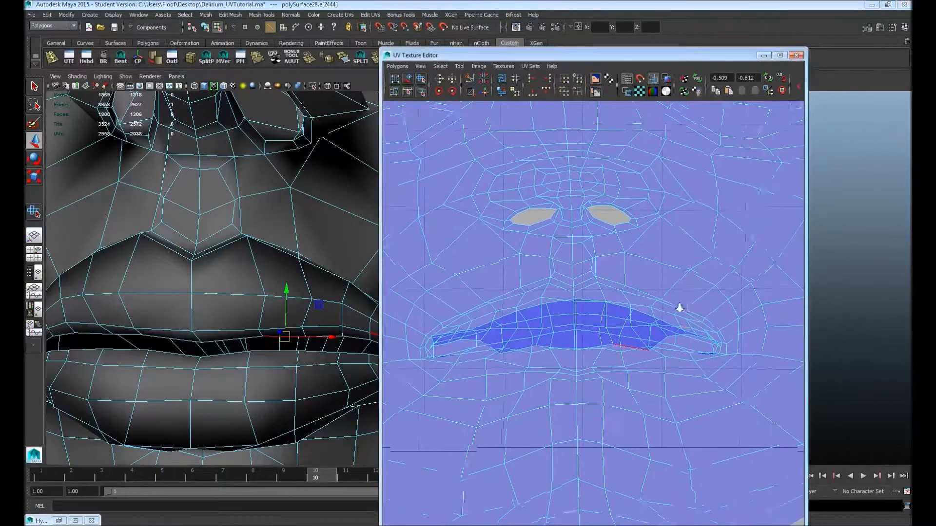
left_click_drag(256, 341, 233, 344, "alt")
left_click(292, 358)
double_click(566, 325)
left_click_drag(577, 248, 580, 250)
key("r")
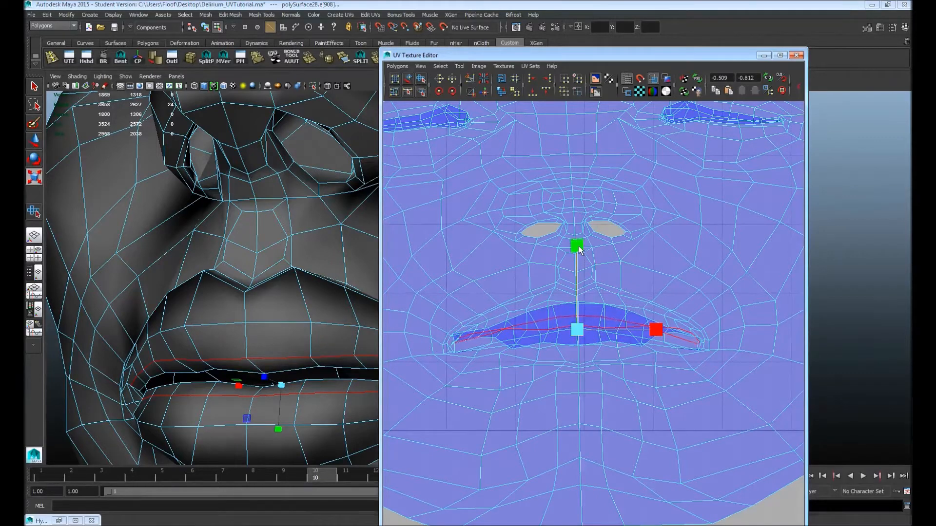
left_click_drag(575, 336, 575, 336)
key("ctrl+z")
Select a UV on the left part of the mouth's overlapping upper border and move it down toward the centre.
scroll(451, 323, "up", 5)
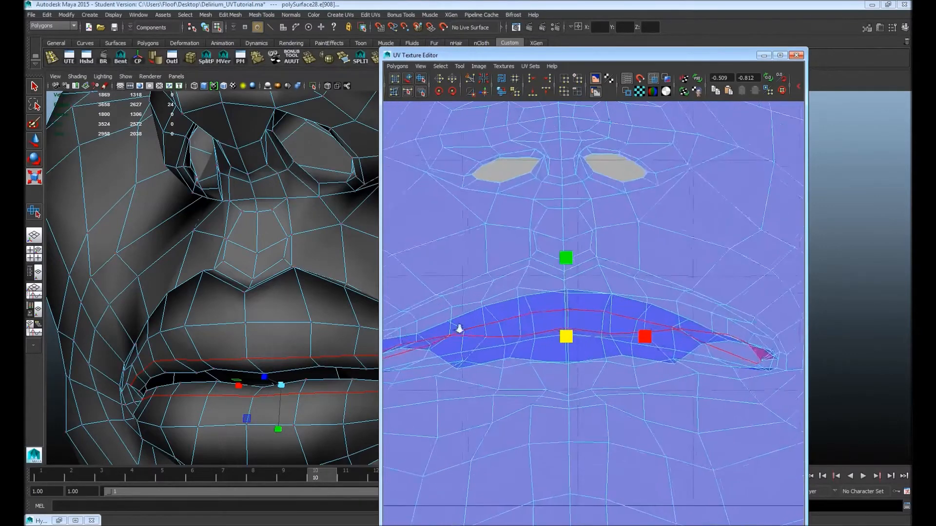
left_click(571, 315)
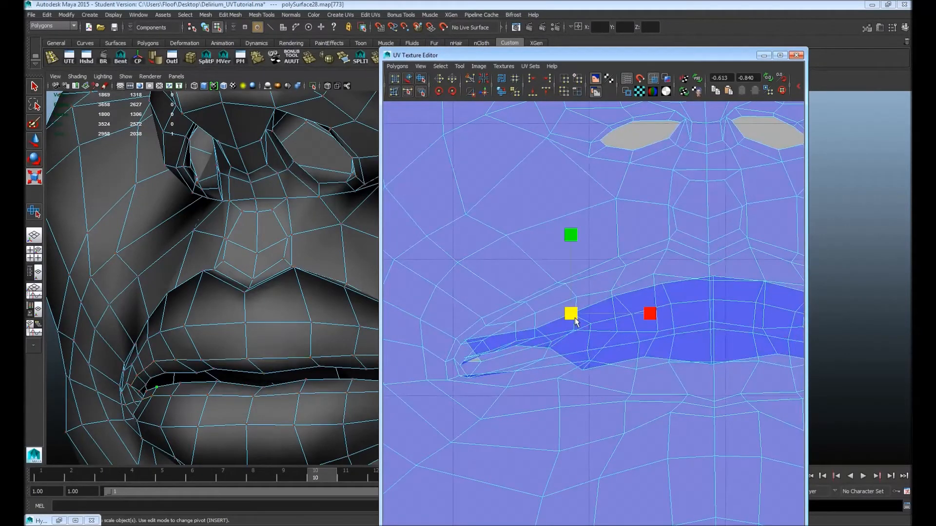
key("w")
mouse_move(575, 321)
left_mouse_down()
mouse_move(591, 336)
mouse_move(590, 329)
left_mouse_up()
Lower the adjacent border UV toward the centre and adjust it to continue the upper lip's line.
left_click(613, 294)
left_click_drag(613, 293, 627, 312)
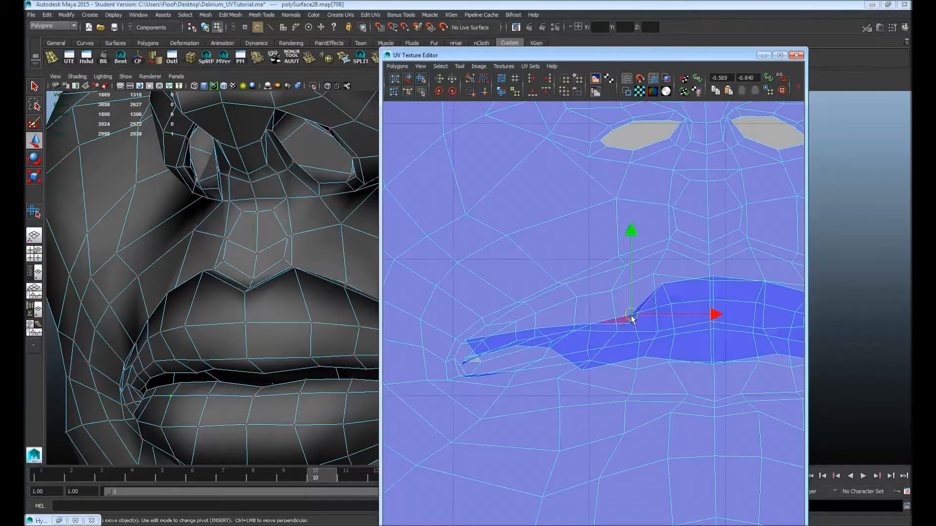
left_click(633, 328)
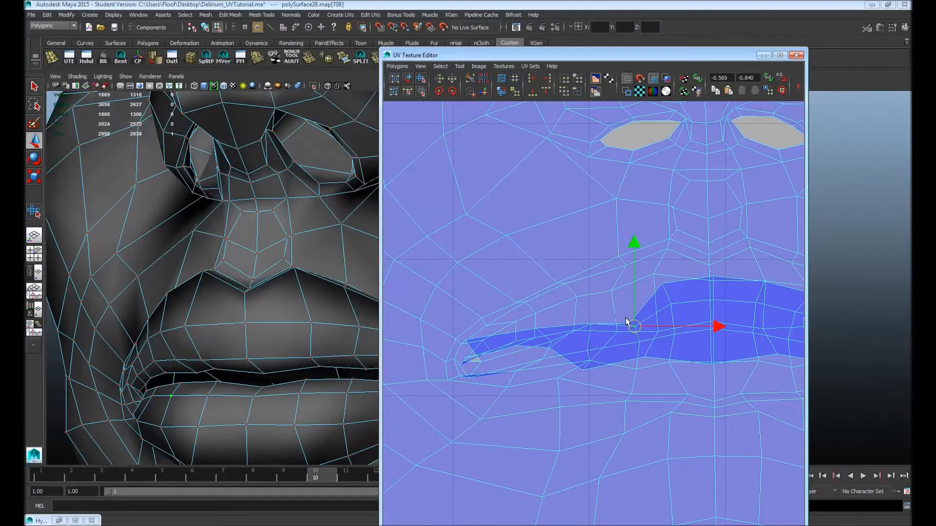
mouse_move(633, 329)
left_mouse_down()
mouse_move(629, 313)
mouse_move(633, 319)
left_mouse_up()
left_click(634, 325)
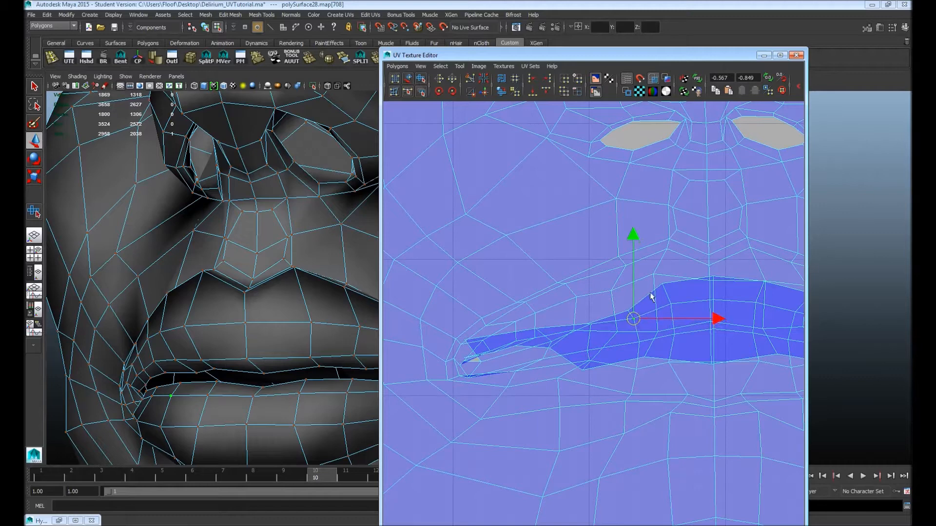
Lower the next upper-border UV left of the mouth's centre and adjust the UV just beneath it.
left_click(669, 288)
left_click_drag(668, 290, 670, 303)
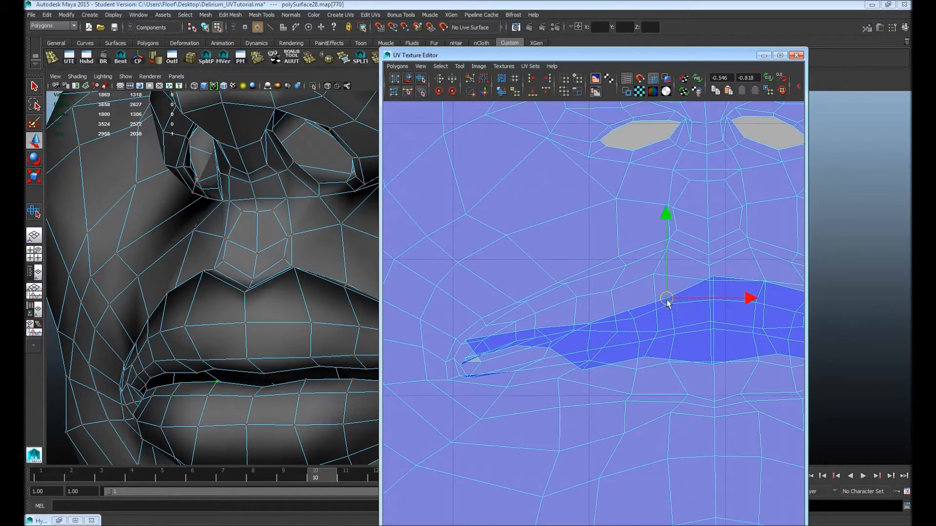
left_click(671, 312)
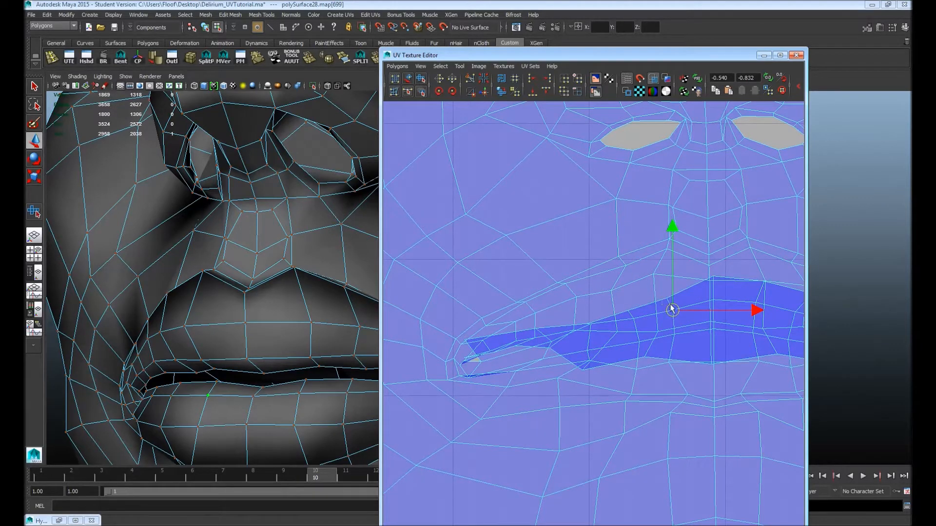
left_click(667, 300)
mouse_move(667, 299)
left_mouse_down()
mouse_move(676, 319)
mouse_move(668, 302)
left_mouse_up()
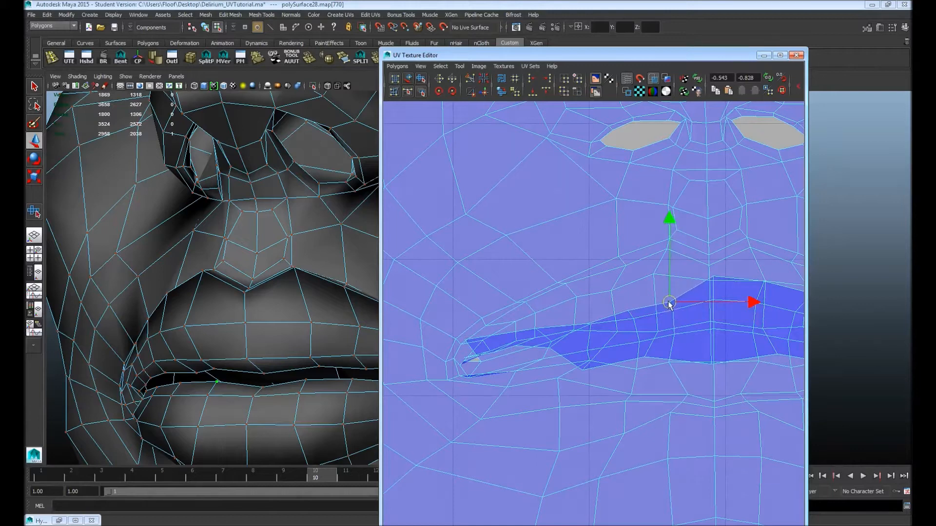
Move the centre UV of the mouth's overlapping upper border straight down in the UV layout.
scroll(608, 329, "up", 2)
middle_click_drag(607, 330, 512, 332, "alt")
left_click(648, 270)
left_click_drag(649, 274, 646, 305)
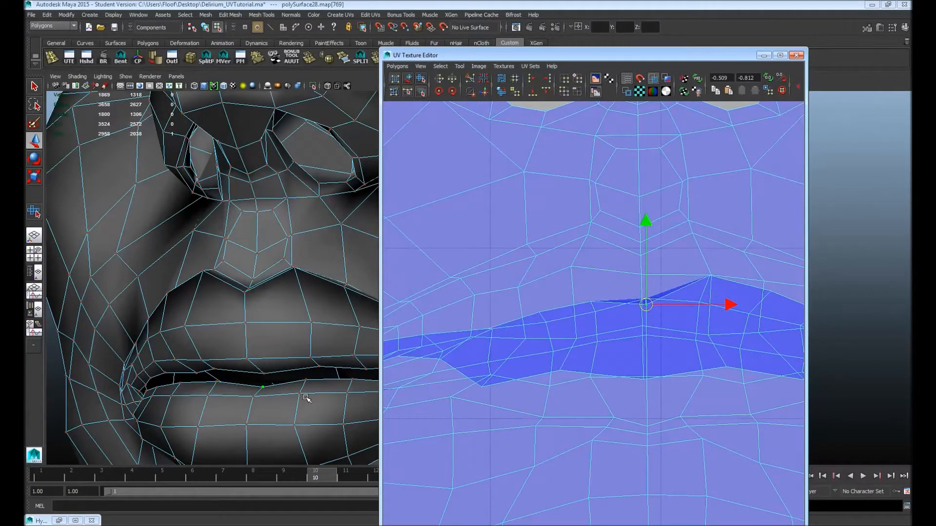
Identify the upper lip's centre-line UVs on the model and move the one nearest the mouth opening up in the layout.
left_click(248, 363)
left_click(246, 323)
middle_click_drag(454, 295, 446, 292, "alt")
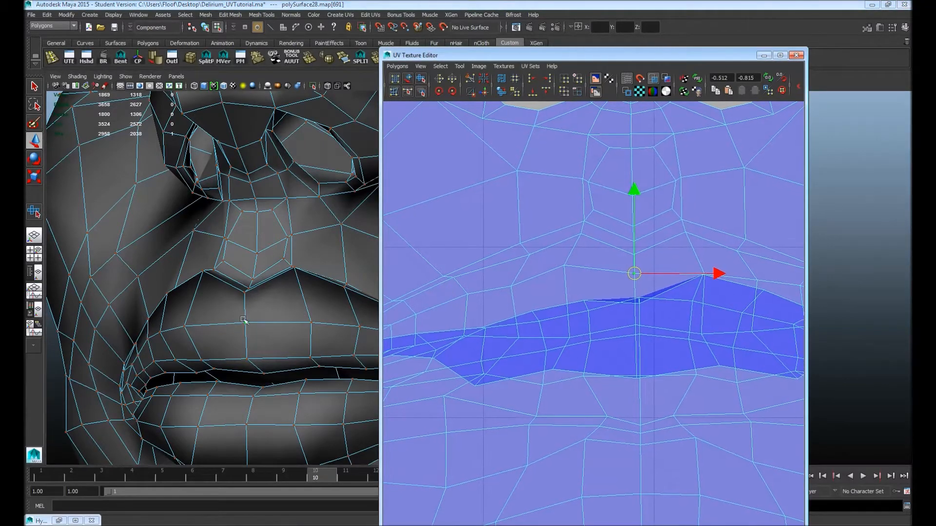
left_click(247, 358)
left_click_drag(634, 326, 632, 313)
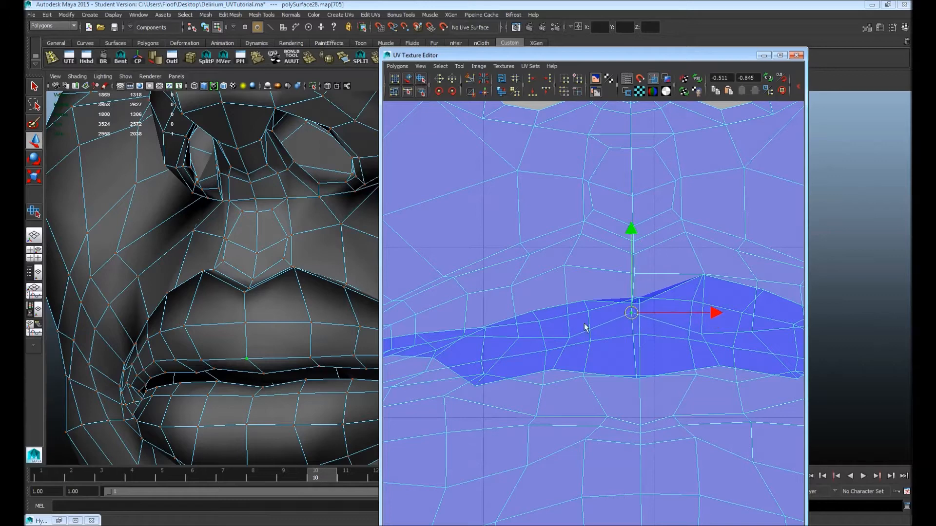
Select the lower lip's two upper centre-line UVs on the model and move each down in the UV layout.
left_click(254, 396)
left_click_drag(637, 303, 632, 328)
left_click(252, 423)
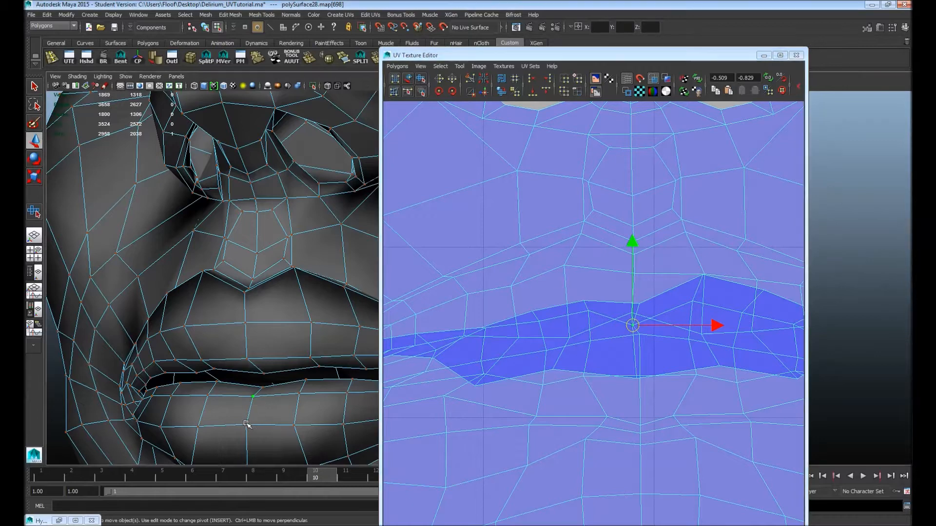
left_click_drag(637, 337, 613, 361)
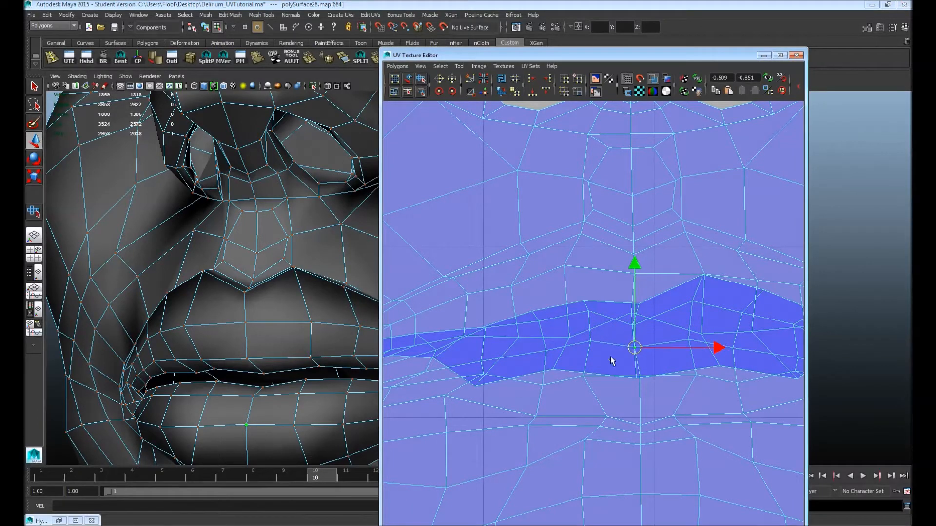
Select the lower lip's centre border UV and move it further down in the UV layout.
left_click(263, 387)
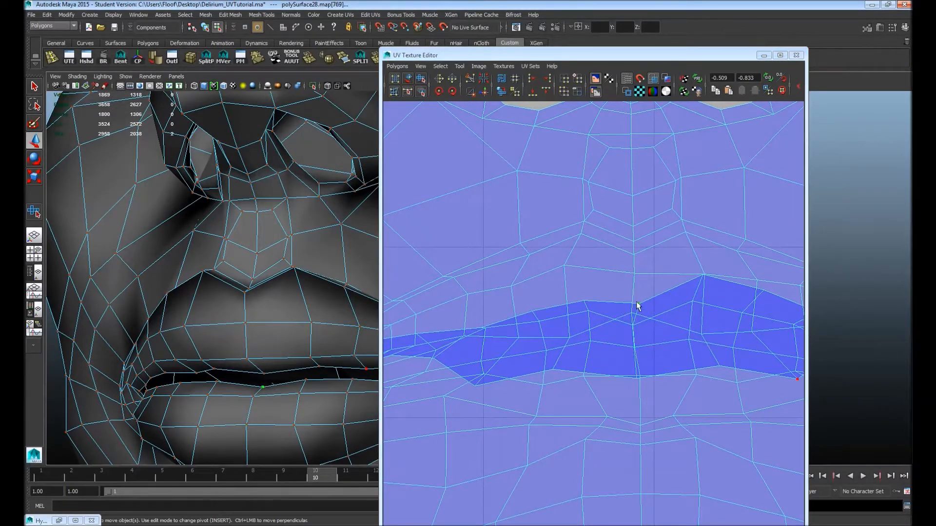
left_click(636, 305)
left_click_drag(636, 305, 635, 335)
Lower the two upper-border UVs right of the mouth's centre to flatten the overlapping area.
left_click(702, 278)
middle_click_drag(702, 278, 674, 277, "alt")
left_click_drag(672, 276, 669, 330)
left_click(658, 299)
left_click(723, 288)
left_click_drag(723, 288, 706, 324)
left_click(709, 311)
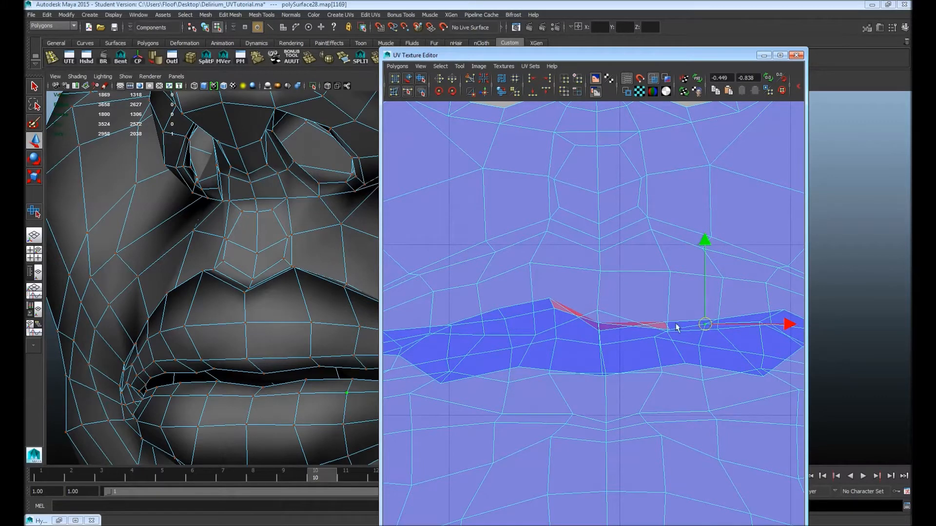
Check where the border UVs at and right of the mouth's centre lie on the model and in the full layout.
left_click(667, 326)
left_click(599, 331)
middle_click_drag(274, 378, 238, 348, "alt")
left_click(271, 351)
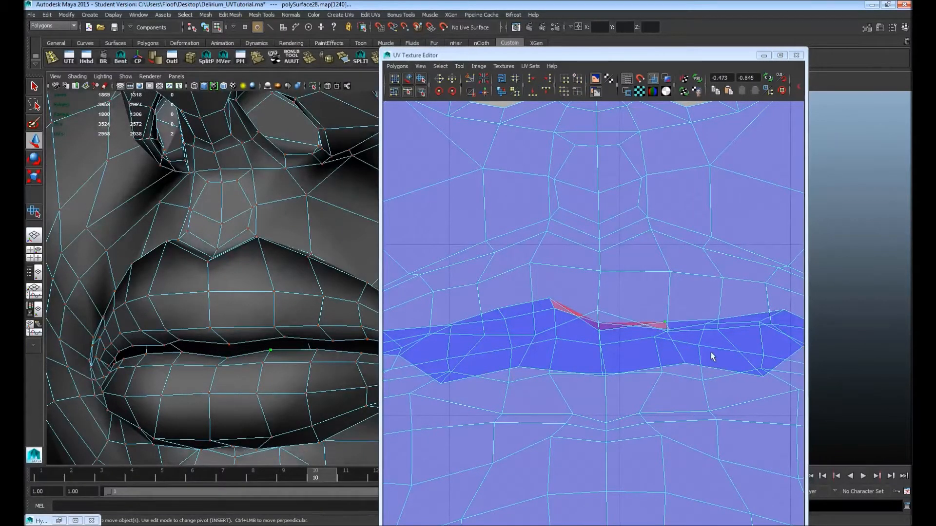
scroll(484, 357, "down", 10)
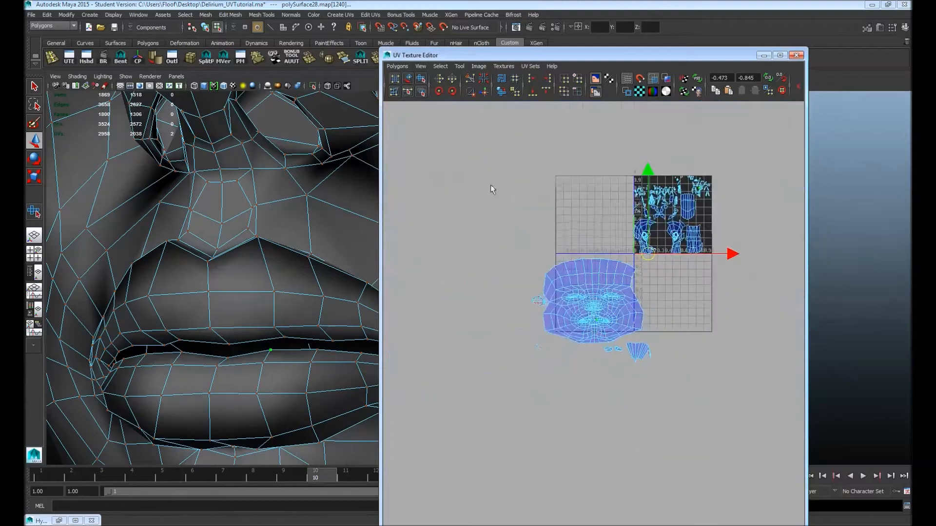
scroll(591, 309, "up", 10)
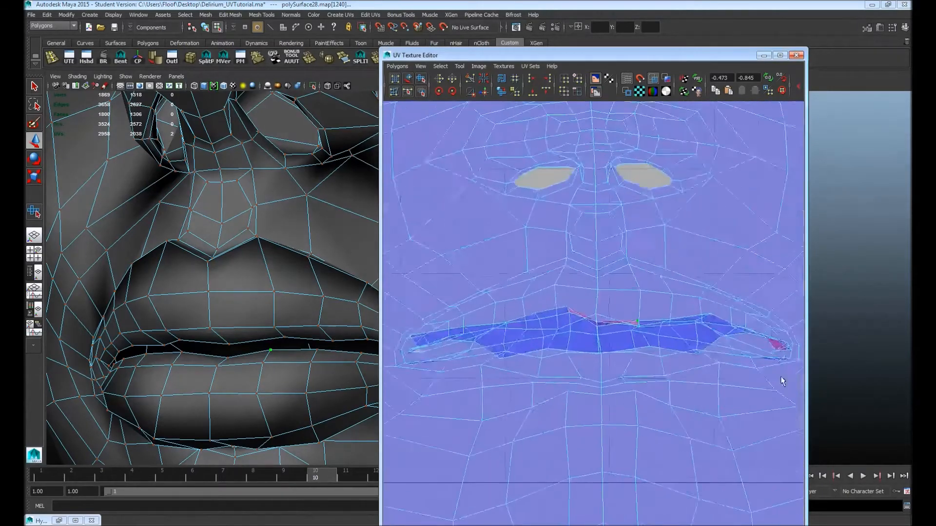
middle_click_drag(647, 323, 638, 312, "alt")
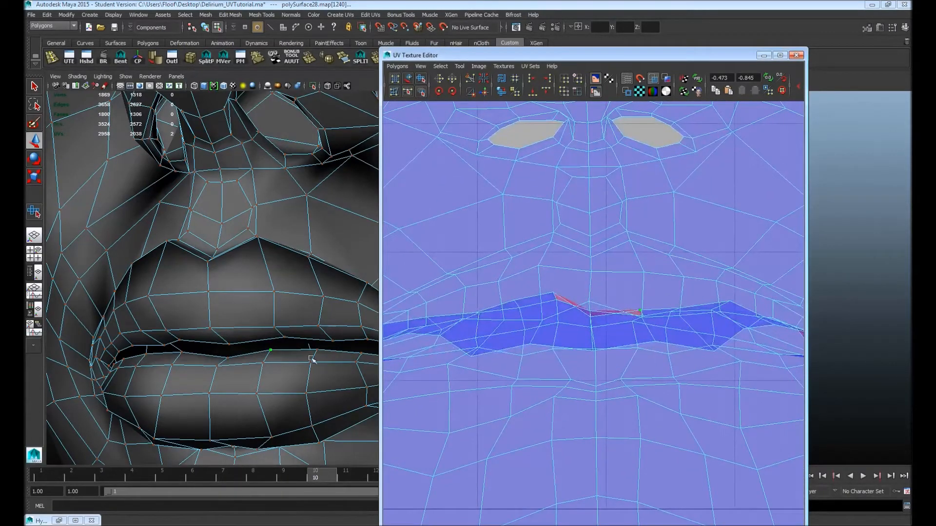
Select the lower lip UVs beneath the border point right of centre and move the lower one down in the layout.
left_click(263, 363)
key("w")
left_click(256, 392)
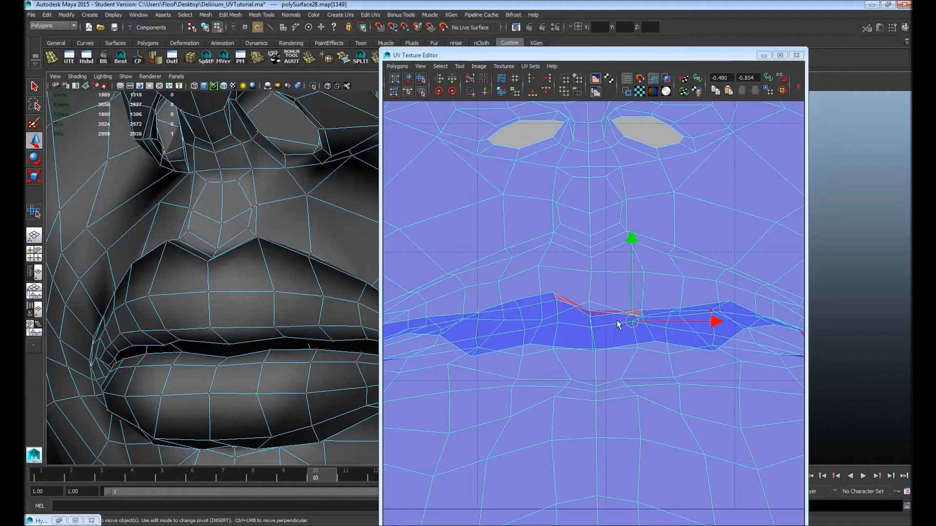
left_click_drag(636, 327, 643, 336)
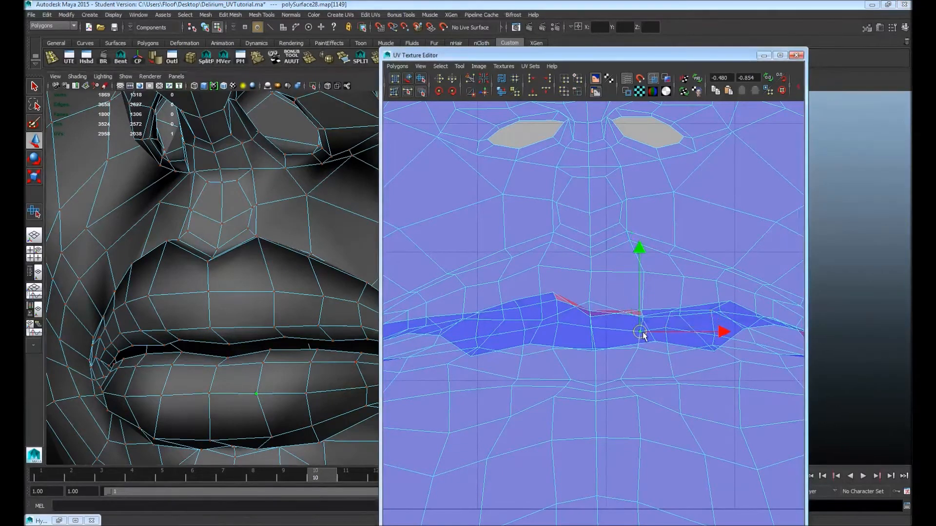
Adjust the UVs in the right part of the overlap and move the lower-border corner UV slightly up.
left_click(670, 333)
left_click(714, 335)
left_click(715, 338)
left_click(712, 350)
left_click(714, 350)
left_click_drag(714, 350, 709, 344)
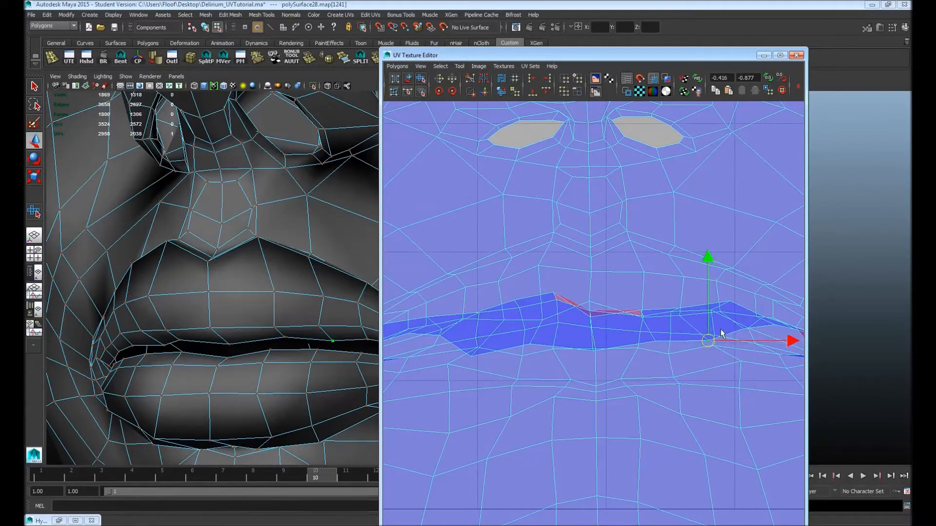
Move the remaining UVs in the right part of the overlap outward toward the mouth corner.
left_click(719, 335)
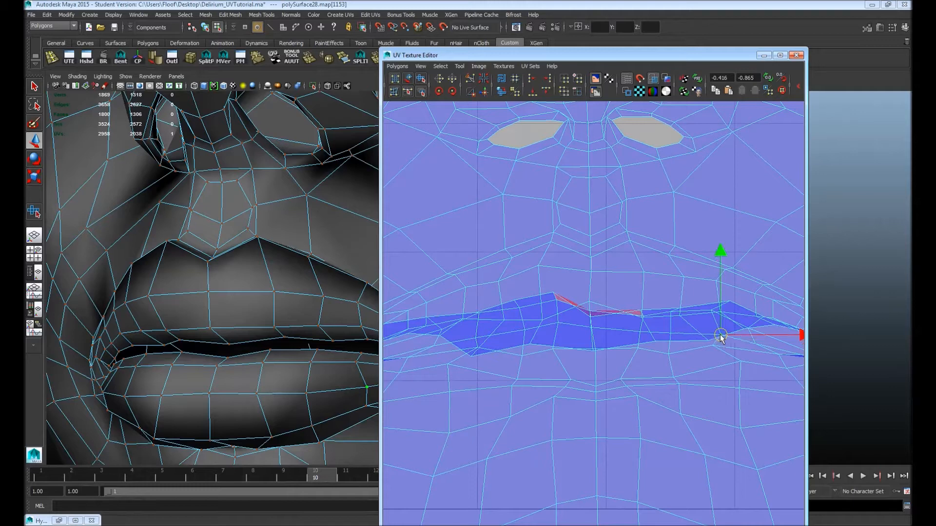
left_click(751, 333)
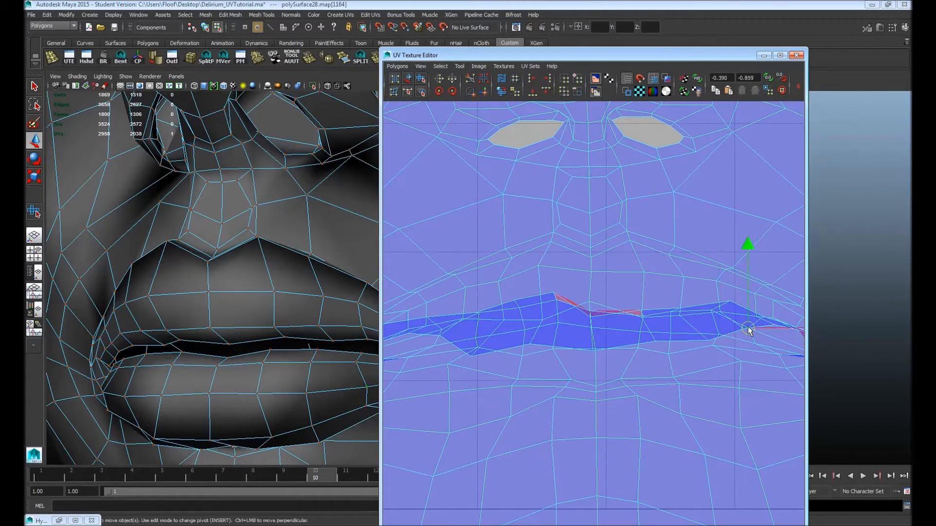
left_click(710, 311)
left_click_drag(711, 311, 767, 320)
left_click(729, 301)
Select the border edge loop around the mouth opening, activate the Scale tool and convert the edges to UVs.
middle_click_drag(296, 307, 327, 284, "alt")
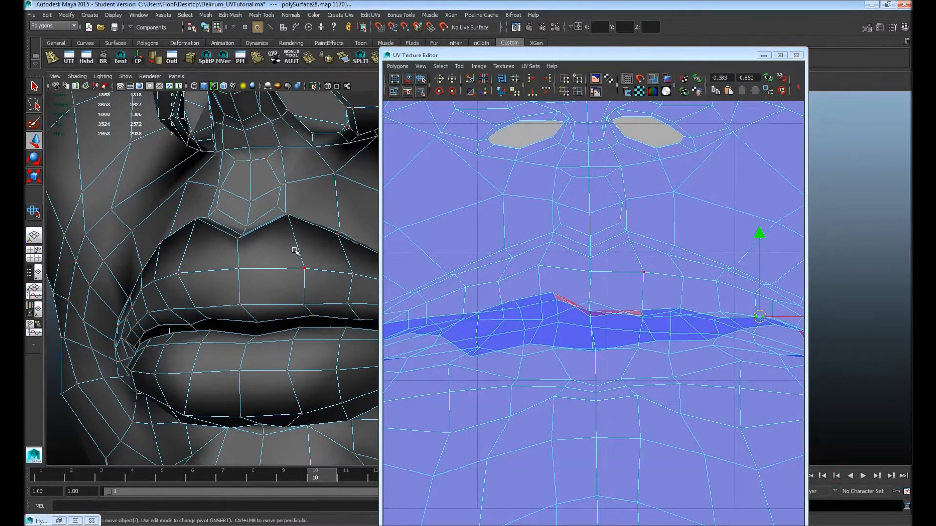
key("F10")
left_click(271, 320)
double_click(239, 321)
key("f")
key("r")
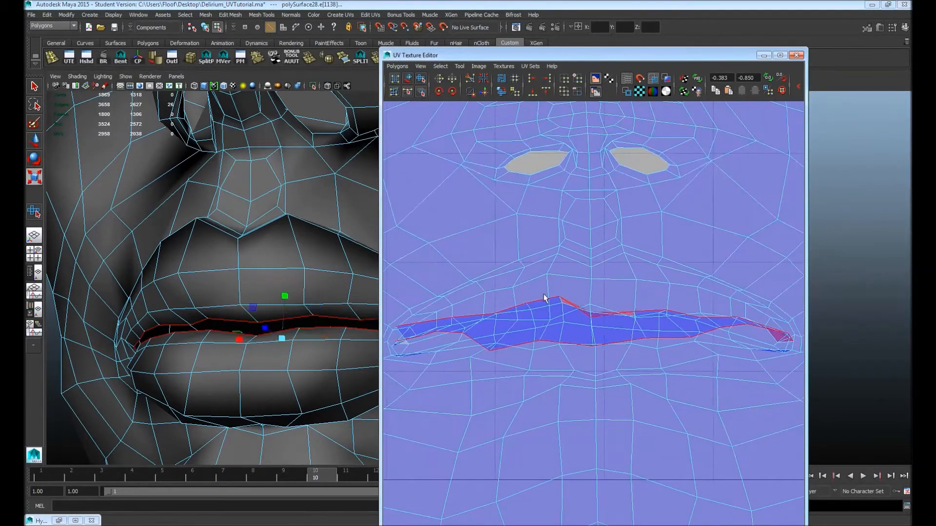
scroll(549, 285, "down", 3)
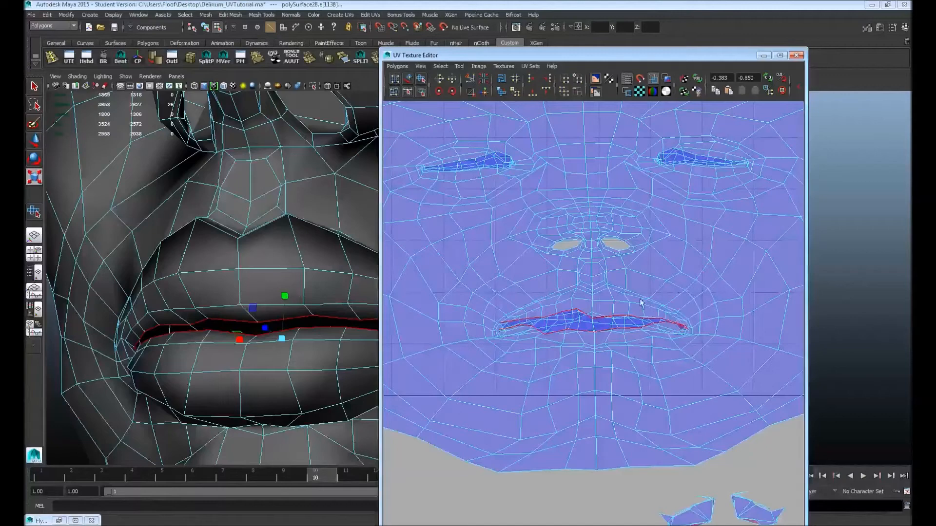
scroll(684, 297, "down", 1)
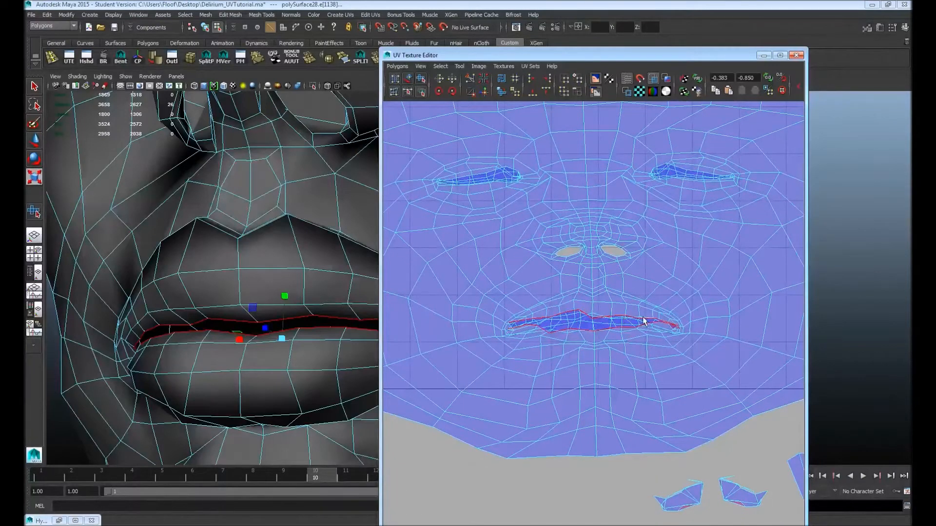
right_click_drag(660, 320, 641, 324, "ctrl")
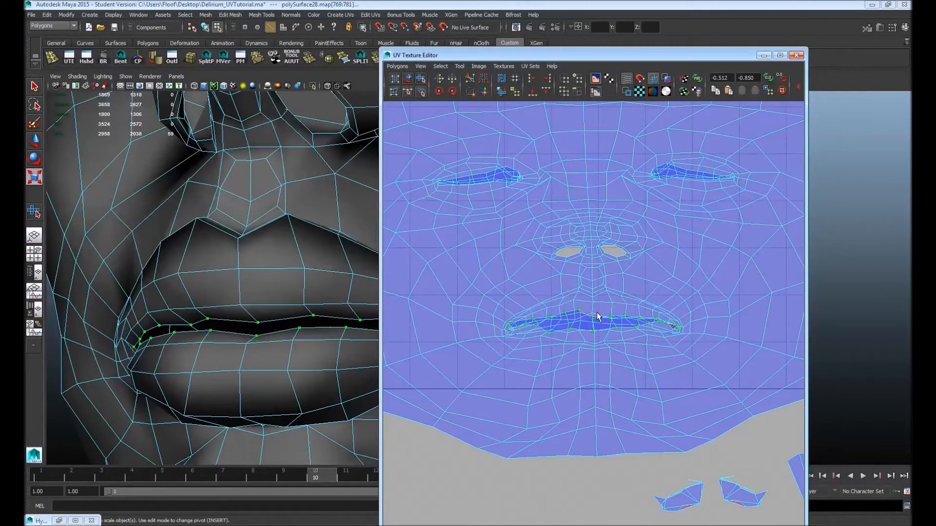
Examine where the selected mouth border UVs lie among the other shells in the 0–1 tile, and clear the selection.
scroll(720, 259, "down", 6)
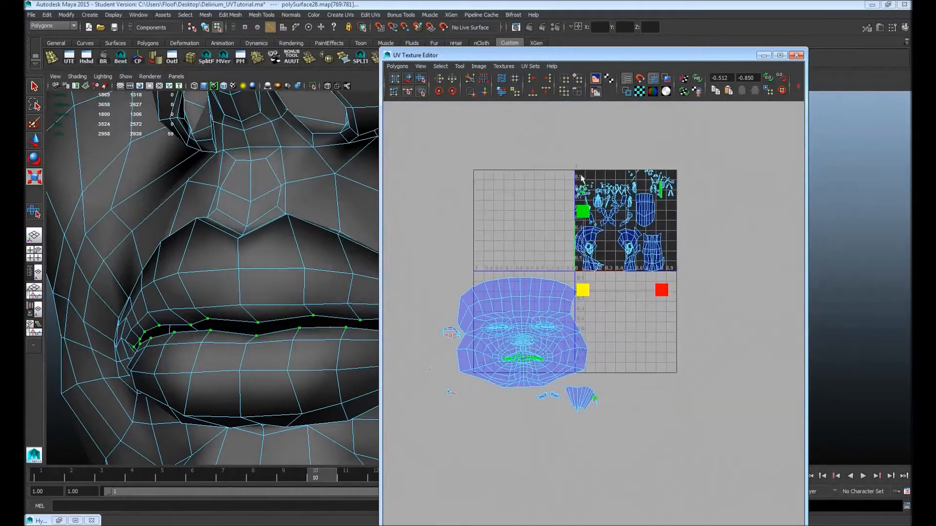
middle_click_drag(548, 296, 634, 246, "alt")
right_click_drag(570, 253, 642, 273, "alt")
middle_click_drag(643, 238, 288, 433, "alt")
middle_click_drag(648, 168, 748, 363, "alt")
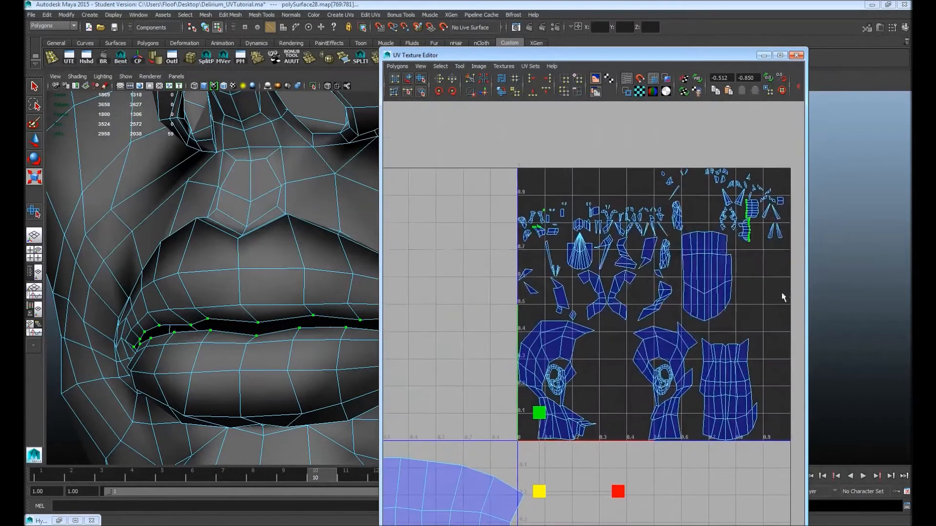
right_click_drag(477, 346, 668, 239, "alt")
left_click(264, 217)
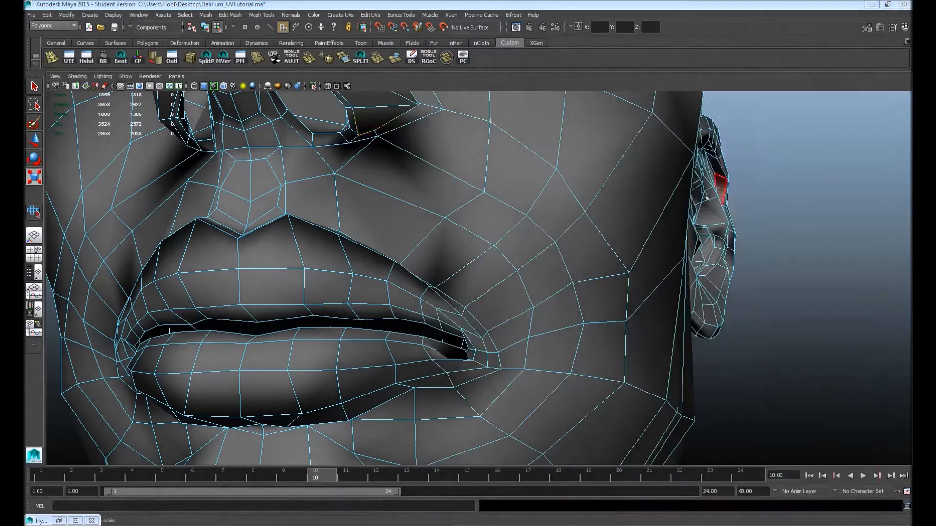
Narrow the face selection to the ear regions by deselecting the faces of the face, the skull and the lower head.
scroll(553, 168, "down", 3)
left_click_drag(552, 167, 465, 217, "alt")
left_click_drag(578, 210, 561, 214, "alt")
mouse_move(560, 215)
middle_mouse_down("alt")
mouse_move(475, 167)
mouse_move(560, 213)
middle_mouse_up("alt")
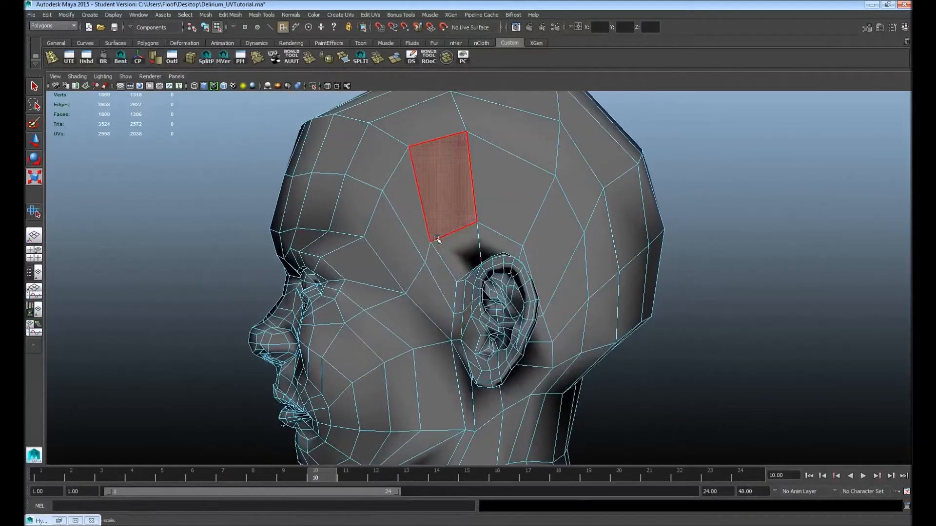
left_click_drag(656, 271, 744, 411, "alt")
right_click_drag(502, 351, 350, 322, "alt")
left_click_drag(351, 322, 446, 321, "alt")
left_click_drag(361, 217, 466, 394, "ctrl")
right_click_drag(341, 283, 439, 253, "alt")
middle_click_drag(438, 253, 432, 255, "alt")
left_click_drag(361, 149, 532, 246, "ctrl")
left_click_drag(582, 358, 510, 229, "ctrl")
Deselect the remaining head and neck faces around the ears so only the faces of both ears are selected.
key("space")
key("space")
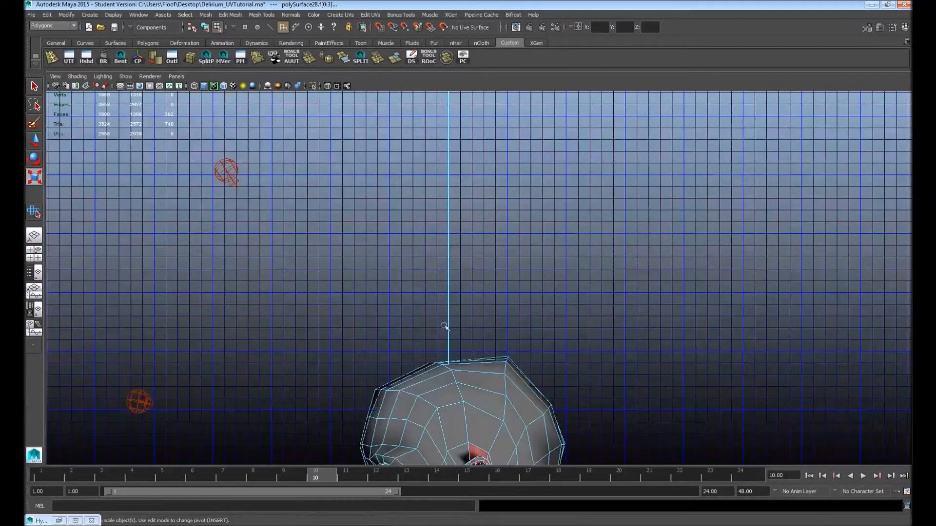
middle_click_drag(444, 334, 434, 124, "alt")
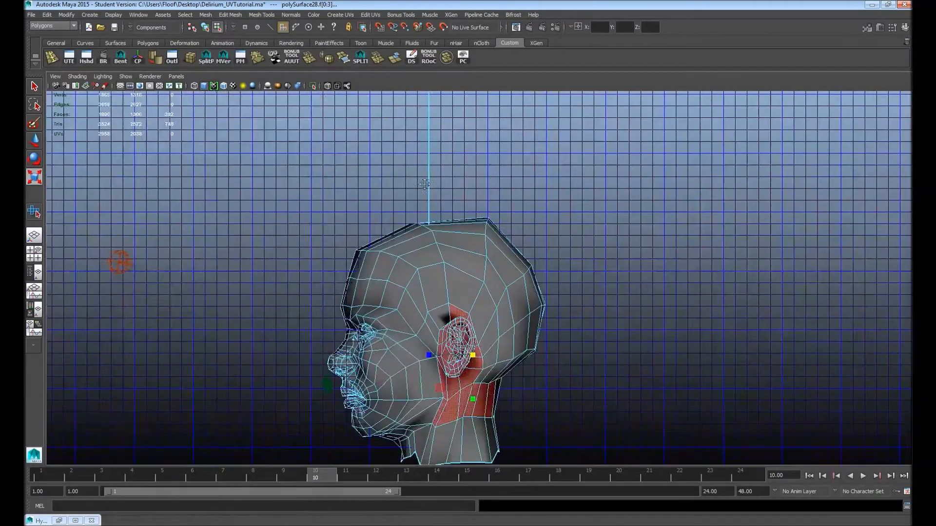
left_click(120, 86)
left_click_drag(250, 305, 623, 281, "alt")
middle_click_drag(623, 281, 619, 291, "alt")
left_click_drag(616, 375, 383, 286, "ctrl")
left_click_drag(667, 344, 541, 146, "ctrl")
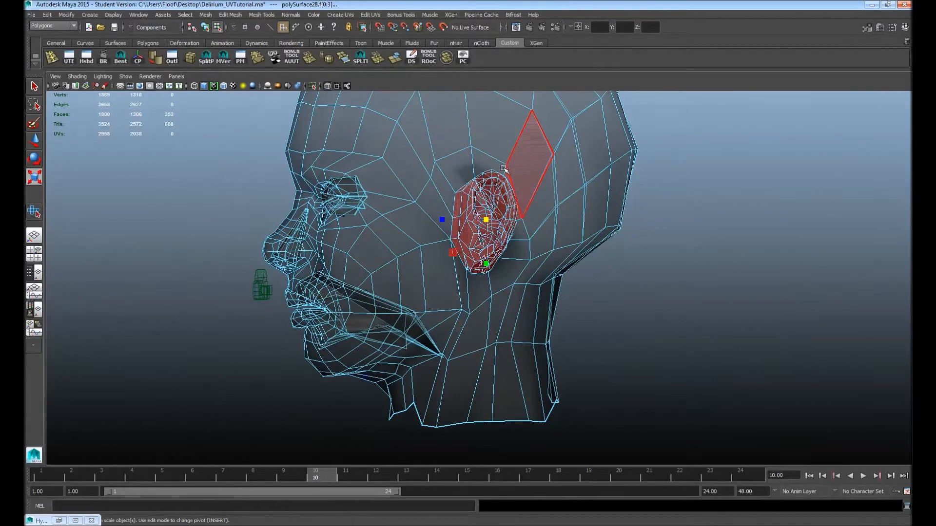
left_click_drag(451, 179, 411, 276, "ctrl")
right_click_drag(384, 209, 443, 195, "alt")
middle_click_drag(432, 144, 445, 263, "alt")
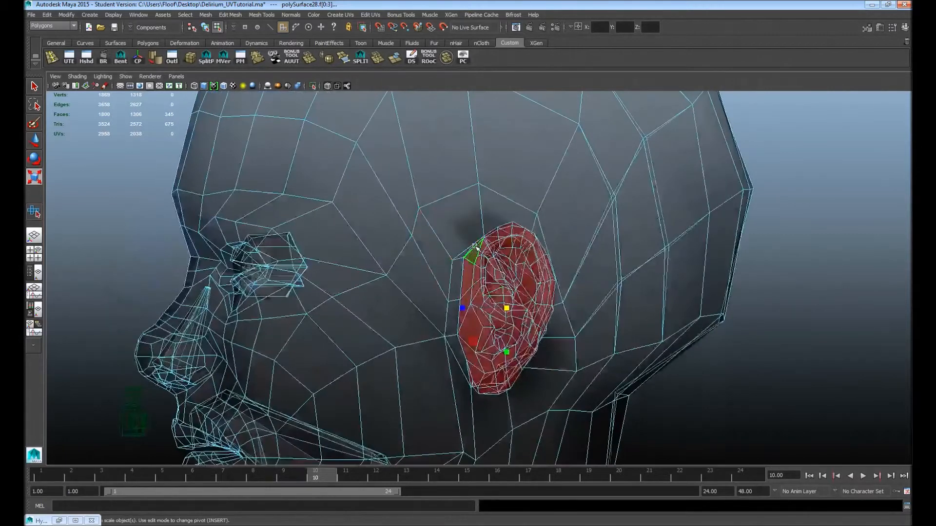
Frame the ear from the side and project UVs for the selected ear faces with Create UVs Based On Camera.
right_click_drag(669, 243, 535, 240, "alt")
middle_click_drag(610, 213, 607, 173, "alt")
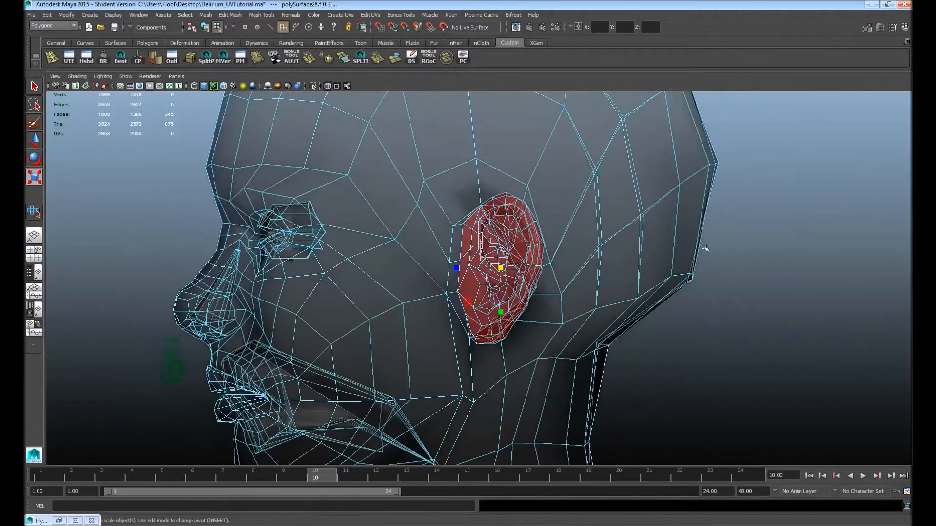
left_click(347, 15)
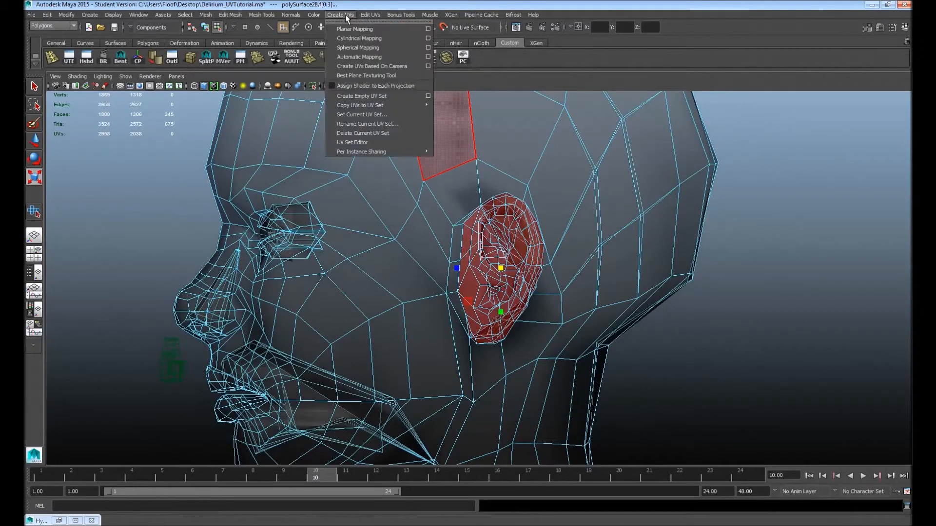
left_click(362, 66)
Move the projected ear UVs out of the 0–1 tile to the empty area above the face shell.
left_click_drag(933, 101, 541, 70)
scroll(575, 293, "down", 7)
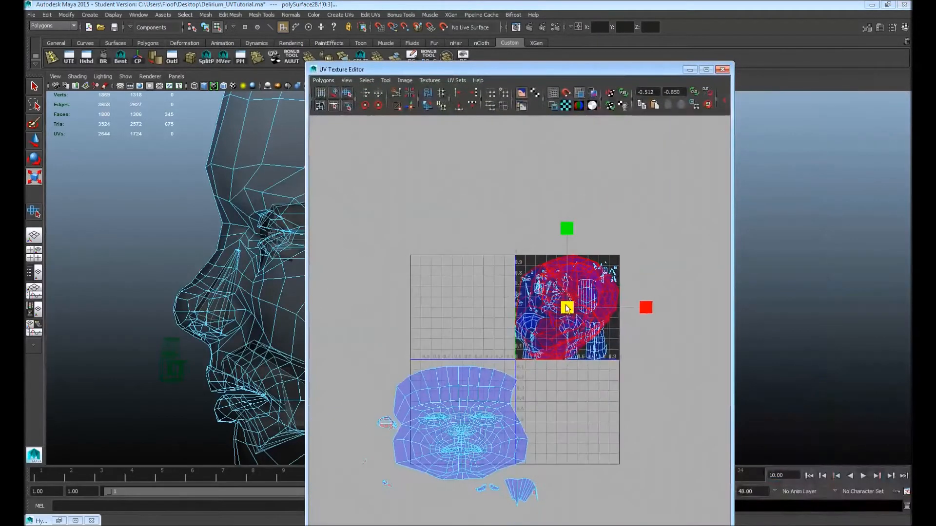
key("w")
left_click_drag(568, 308, 413, 291)
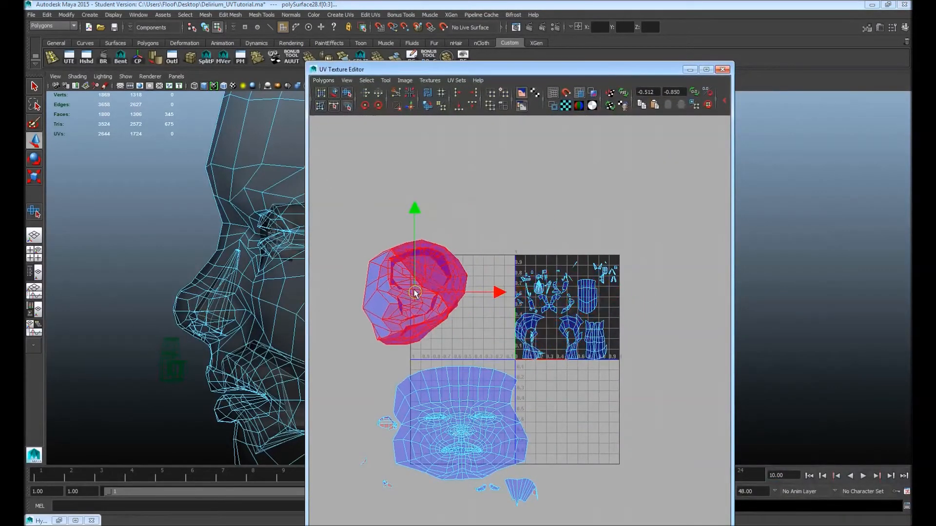
scroll(521, 333, "up", 3)
left_click(721, 70)
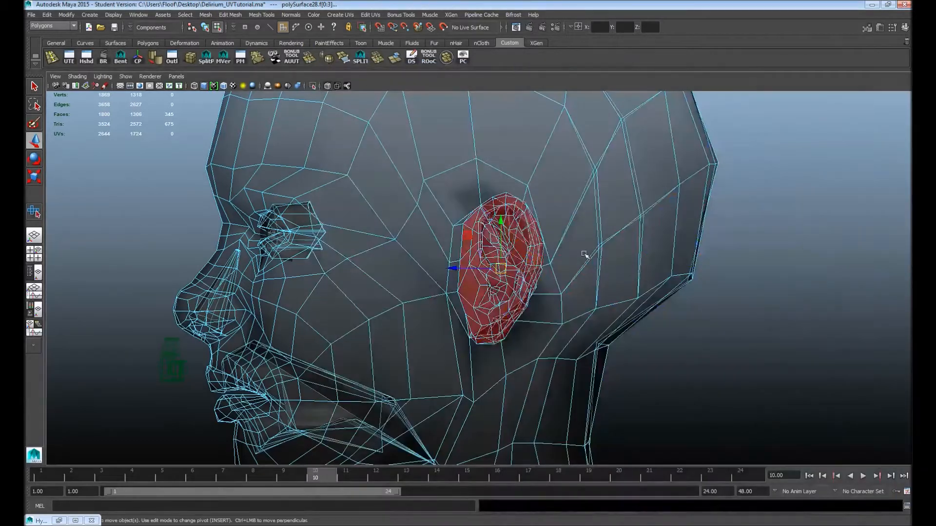
Switch to edge selection and select the seam edges along the outer back rim of the first ear.
right_click_drag(381, 260, 31, 237, "alt")
left_click_drag(560, 238, 408, 246, "alt")
right_click_drag(408, 245, 692, 277, "alt")
left_click_drag(693, 277, 350, 195, "alt")
key("F10")
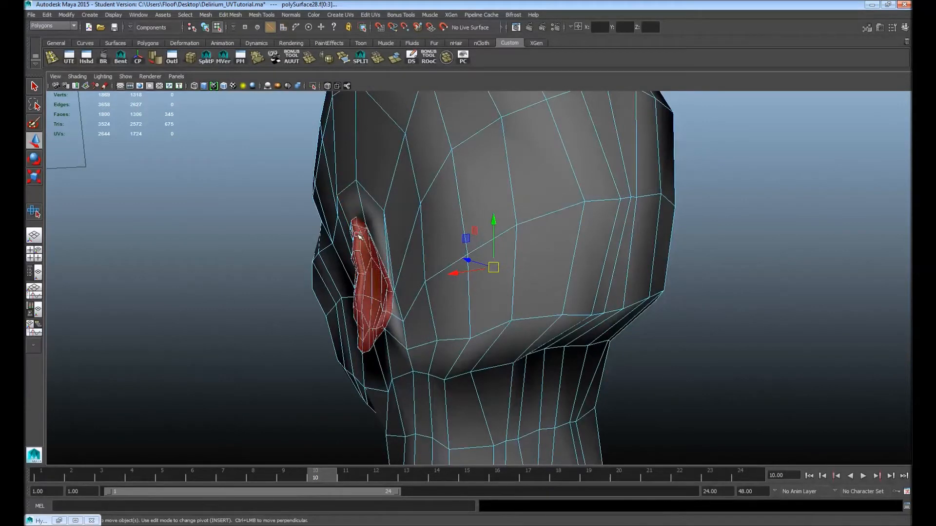
double_click(359, 237)
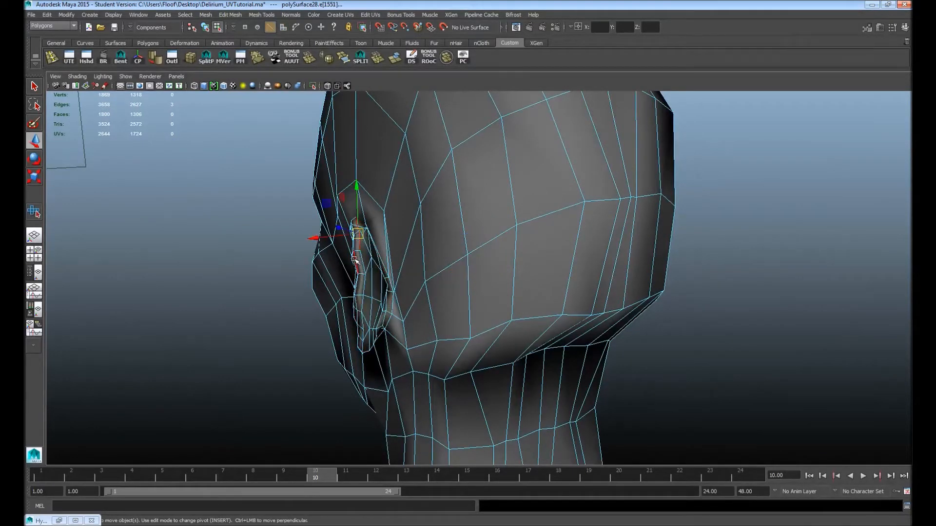
right_click_drag(269, 279, 591, 309, "alt")
middle_click_drag(452, 304, 592, 212, "alt")
double_click(382, 297, "shift")
left_click_drag(437, 295, 476, 202, "alt")
double_click(417, 197, "shift")
left_click_drag(418, 198, 463, 306, "alt")
double_click(461, 305, "shift")
left_click(426, 296, "shift")
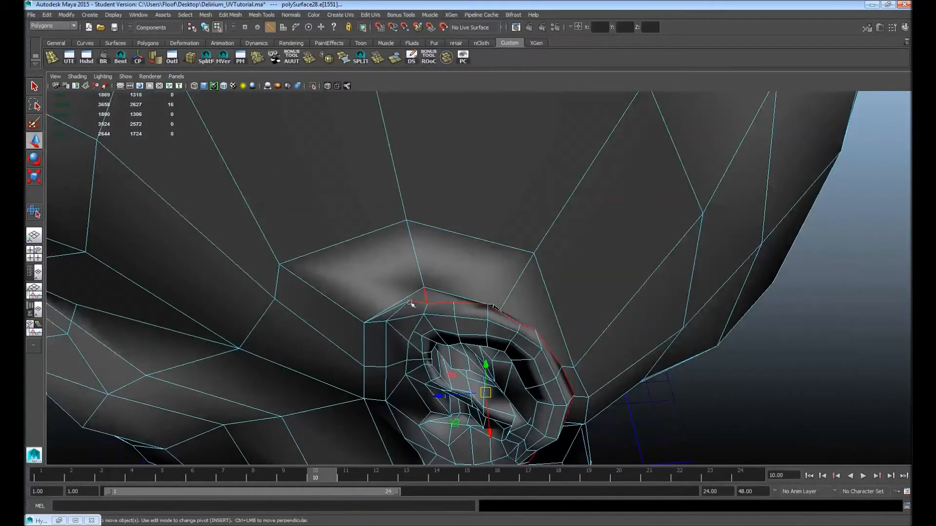
Add the matching seam edges along the outer back rim of the other ear to the selection.
left_click_drag(596, 282, 495, 252, "alt")
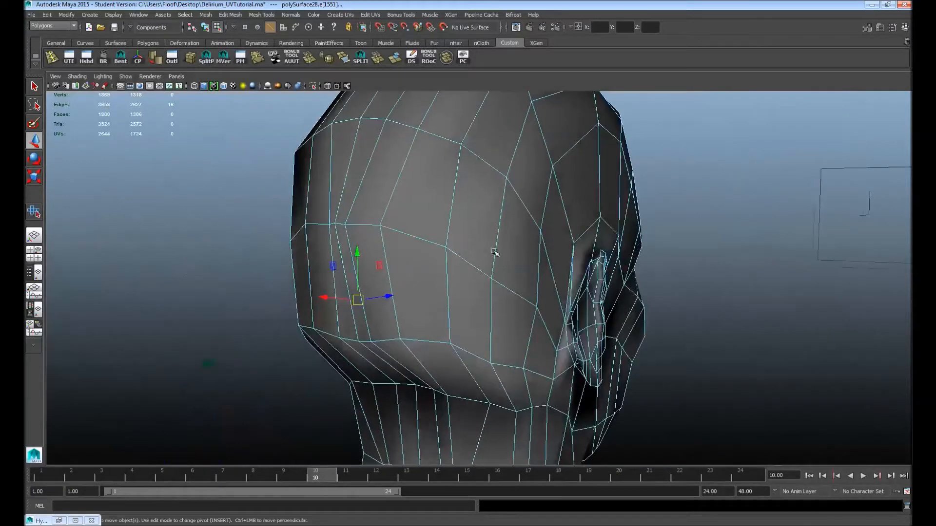
left_click_drag(609, 276, 365, 266, "alt")
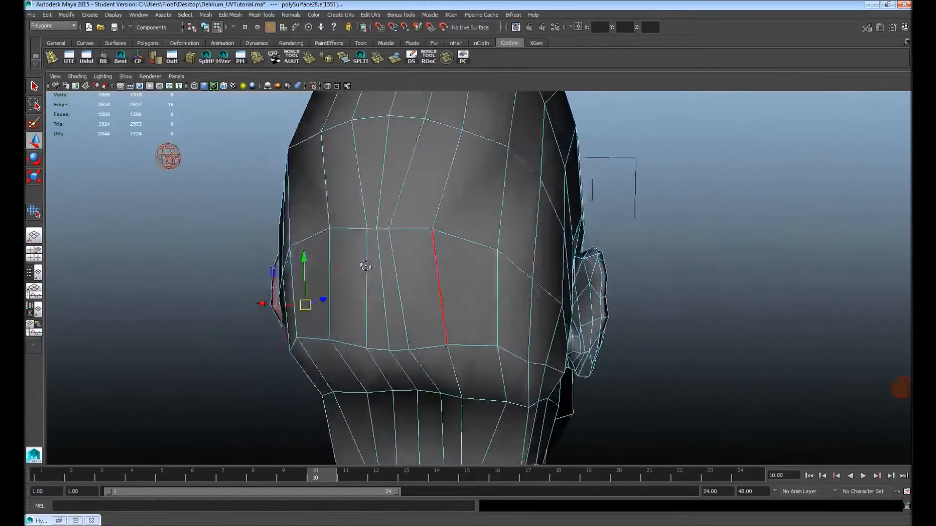
right_click_drag(365, 265, 539, 261, "alt")
middle_click_drag(539, 261, 482, 254, "alt")
double_click(533, 258, "shift")
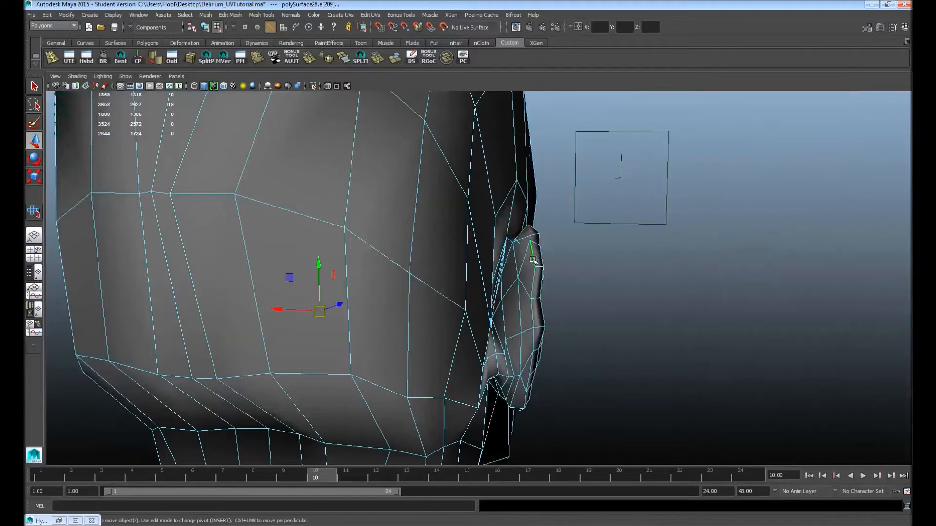
left_click_drag(618, 310, 608, 271, "alt")
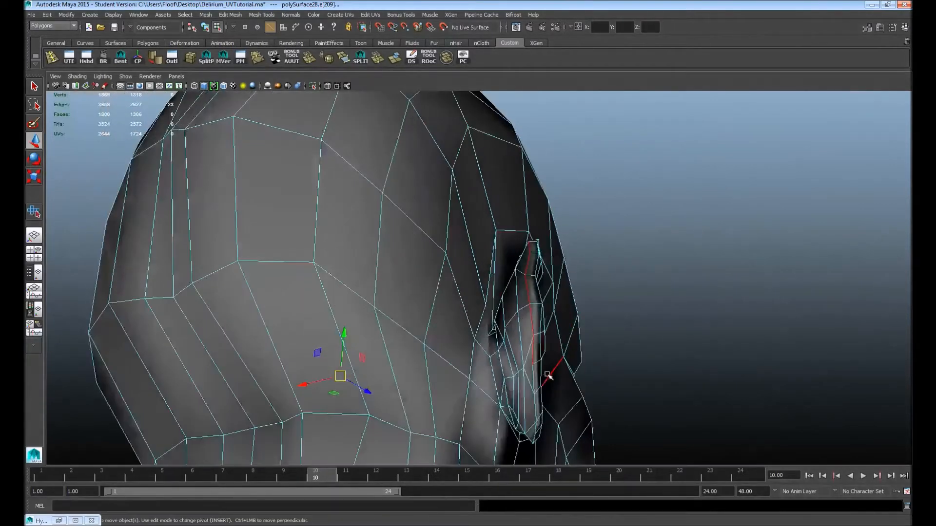
left_click_drag(550, 367, 515, 280, "alt")
left_click(523, 305, "shift")
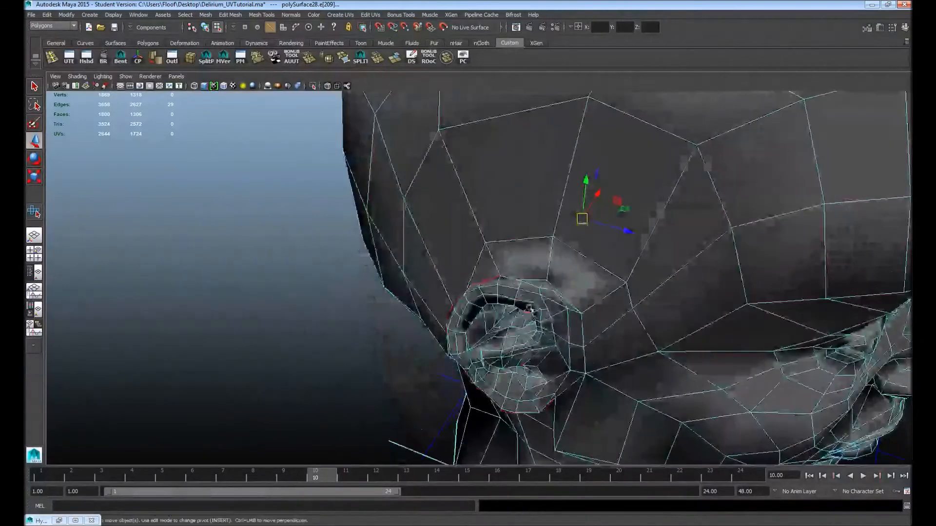
left_click(515, 281, "shift")
left_click(563, 299, "shift")
left_click(581, 330, "shift")
Add the missing edge at the front end of the ear's rim seam and cut the UVs along the selected edges.
left_click_drag(400, 284, 541, 270, "alt")
right_click_drag(541, 269, 241, 255, "alt")
left_click_drag(241, 254, 465, 289, "alt")
right_click_drag(465, 289, 526, 320, "alt")
middle_click_drag(526, 321, 508, 303, "alt")
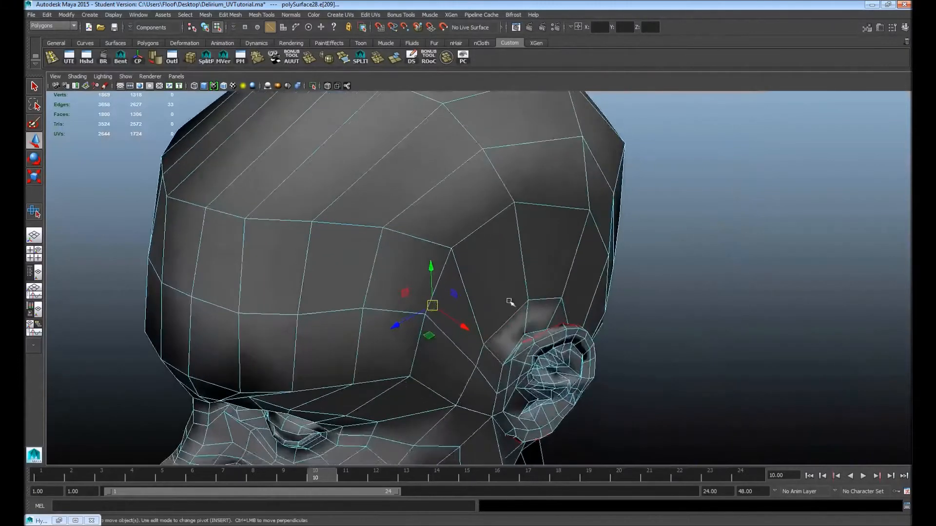
left_click(511, 354, "shift")
left_click_drag(664, 291, 688, 243, "alt")
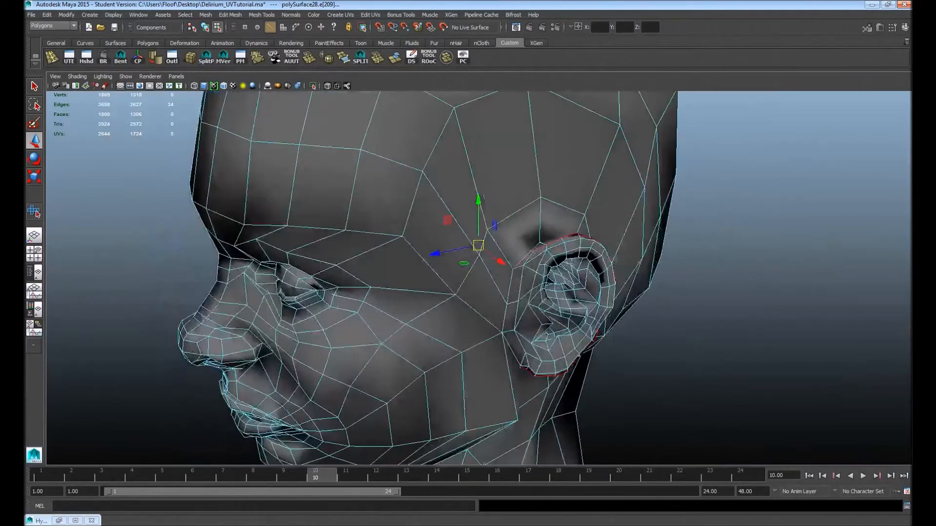
left_click(69, 57)
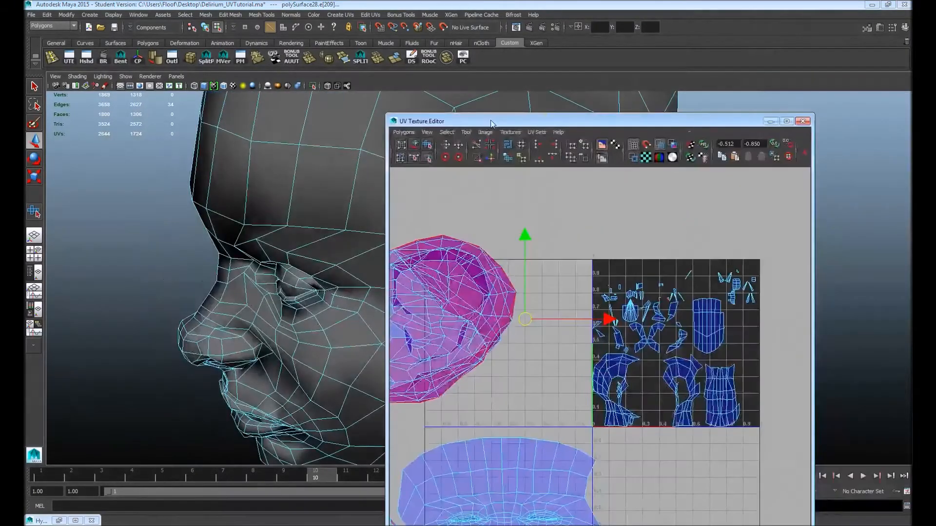
left_click(475, 145)
left_click_drag(500, 122, 500, 92)
Select one of the overlapping front ear shells and move it straight up, clear of the stacked ear UVs.
middle_click_drag(514, 186, 688, 171, "alt")
right_click_drag(636, 234, 612, 241)
left_click_drag(609, 239, 647, 291)
right_click_drag(647, 291, 505, 251, "alt")
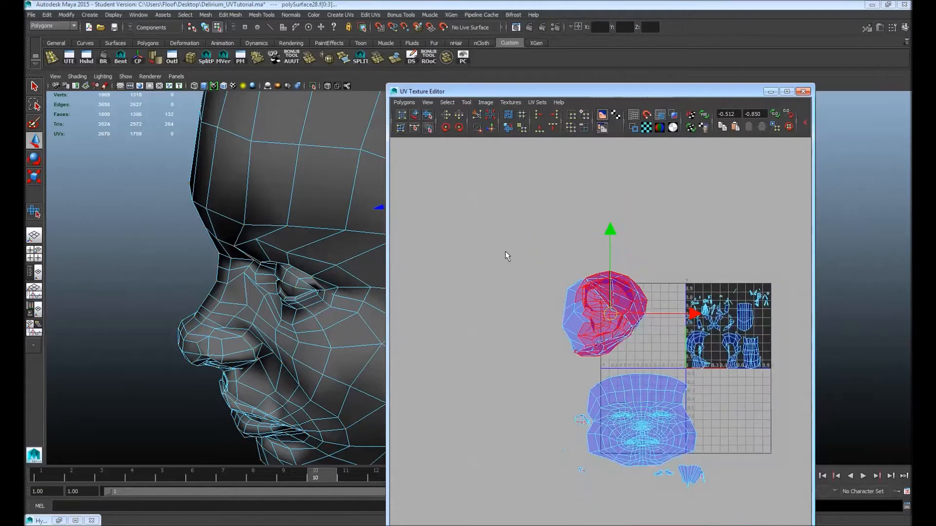
left_click_drag(609, 315, 609, 210)
Spread the remaining stacked ear shells apart, placing the two back-of-ear shells and the second front shell in separate empty areas.
left_click(611, 308)
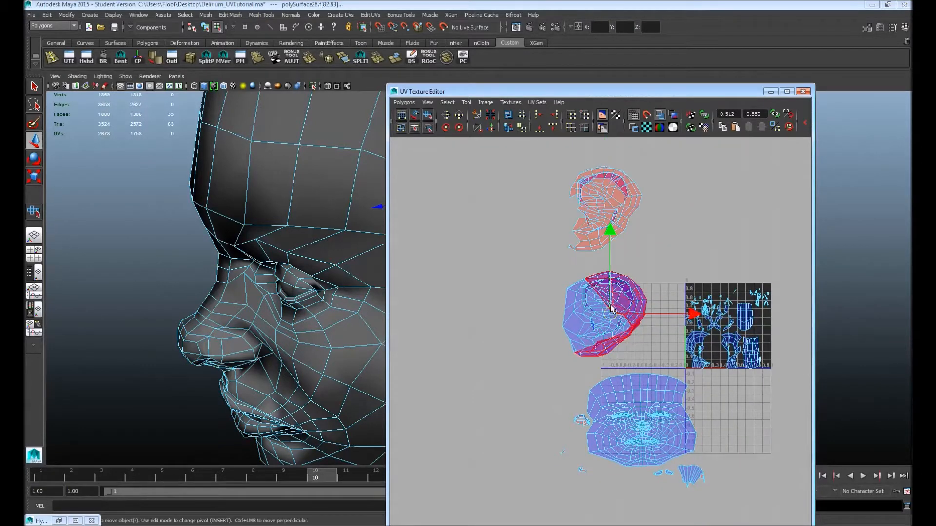
left_click_drag(611, 315, 489, 212)
left_click(602, 298)
left_click_drag(604, 314, 472, 334)
left_click(595, 318)
left_click_drag(611, 314, 685, 210)
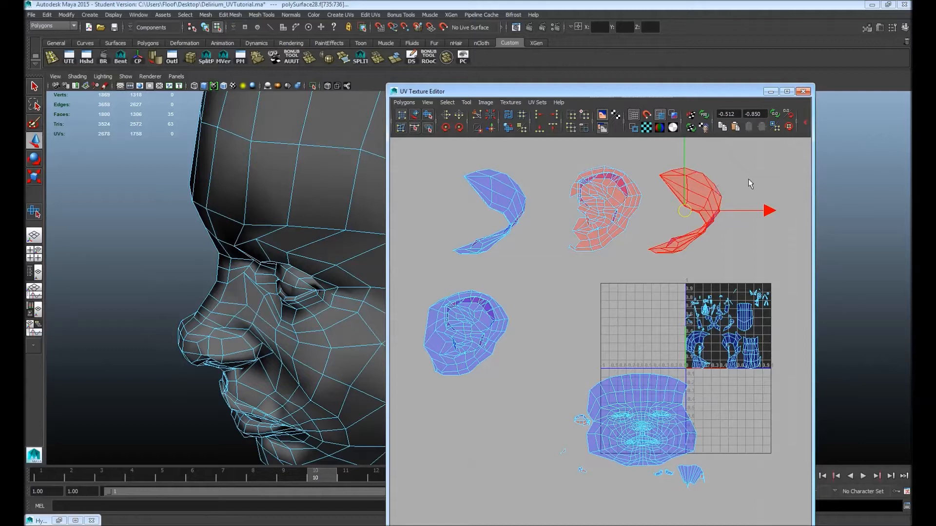
Unfold the back-of-ear shell on the far right and the front ear shell beside it.
key("y")
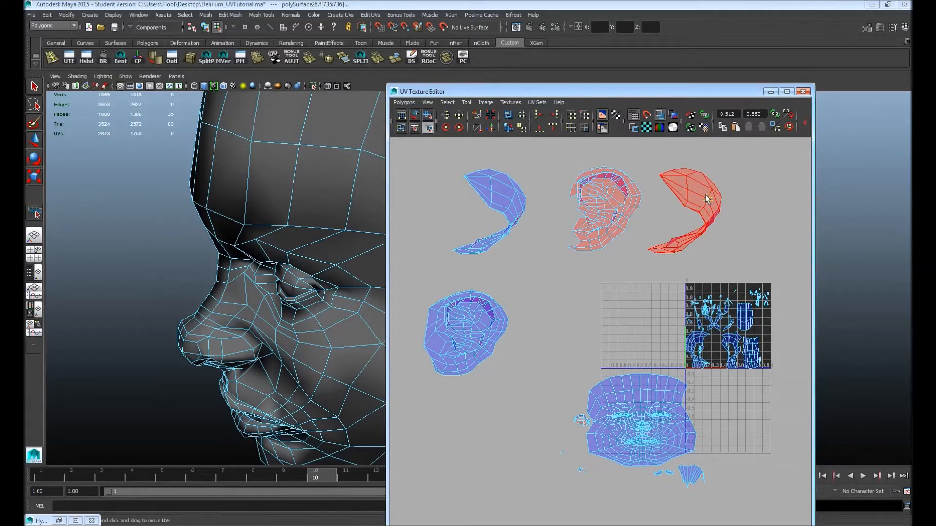
left_click(724, 193)
key("w")
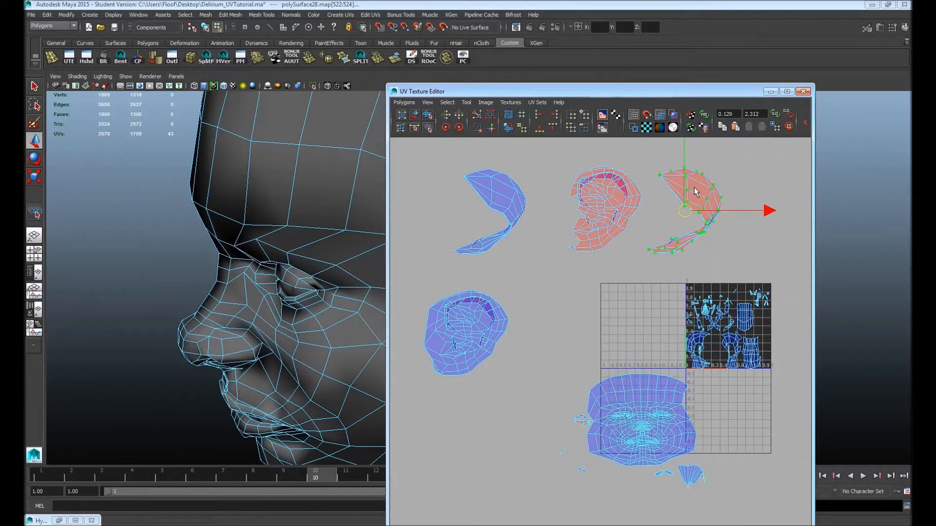
key("y")
left_click_drag(638, 255, 670, 235)
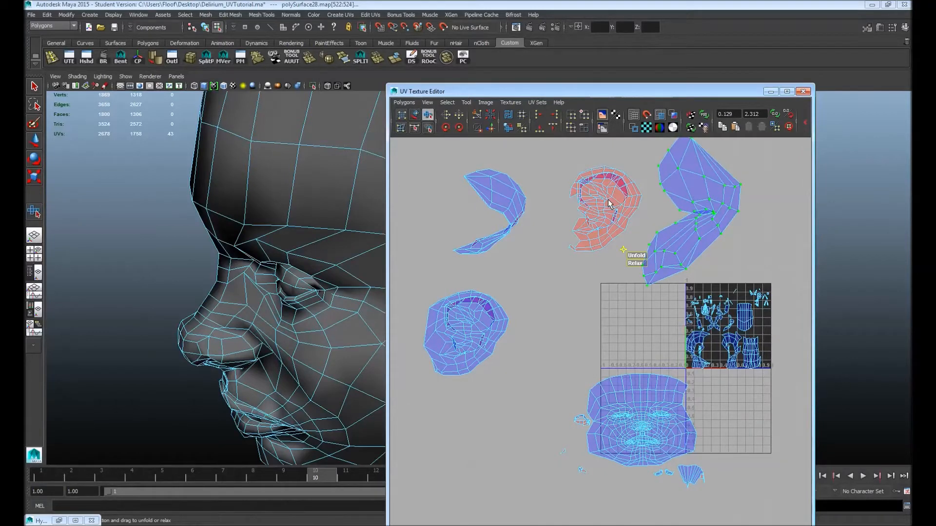
left_click_drag(563, 165, 635, 260)
left_click_drag(558, 256, 843, 251)
Unfold the remaining back-of-ear shell and the front ear shell below it.
middle_click_drag(494, 198, 634, 202, "alt")
left_click(582, 175)
left_click_drag(667, 272, 666, 272)
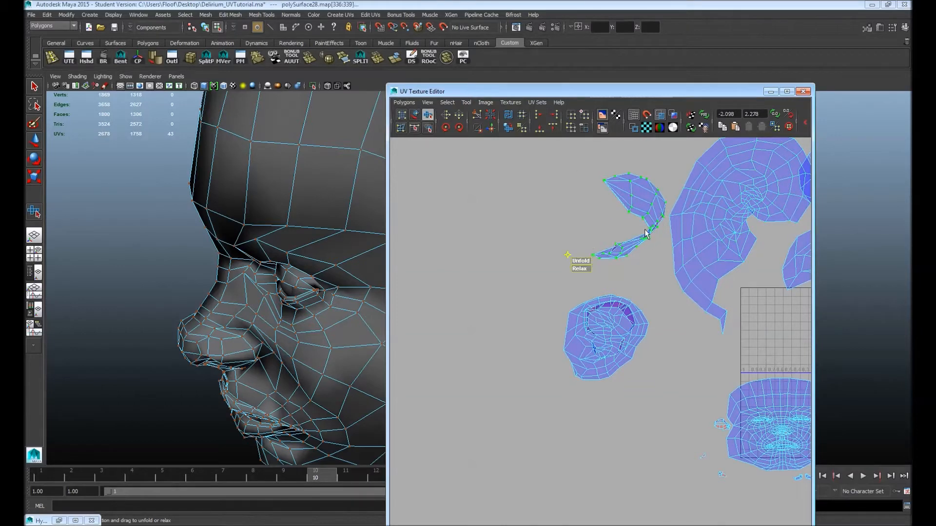
left_click_drag(581, 261, 685, 276)
middle_click_drag(685, 277, 678, 224, "alt")
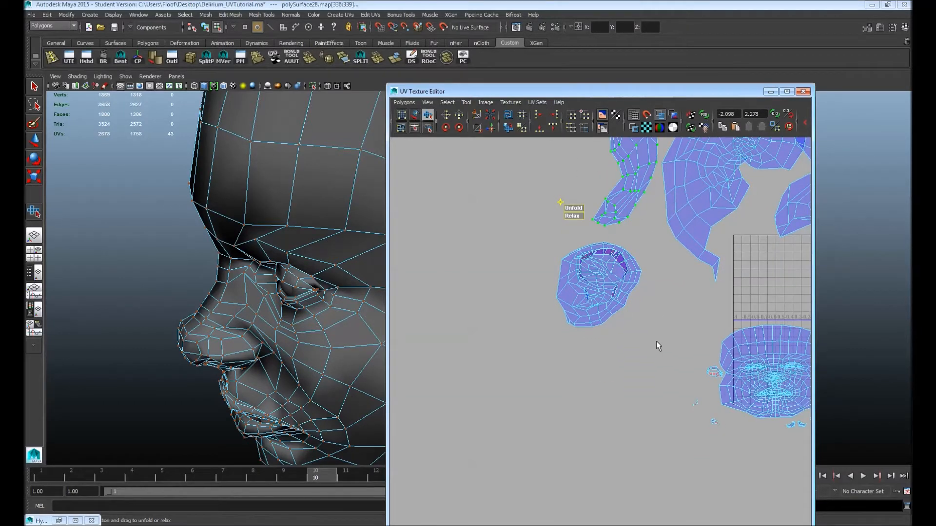
left_click_drag(492, 244, 492, 242)
left_click_drag(544, 329, 846, 309)
scroll(609, 319, "down", 1)
middle_click_drag(609, 319, 536, 351, "alt")
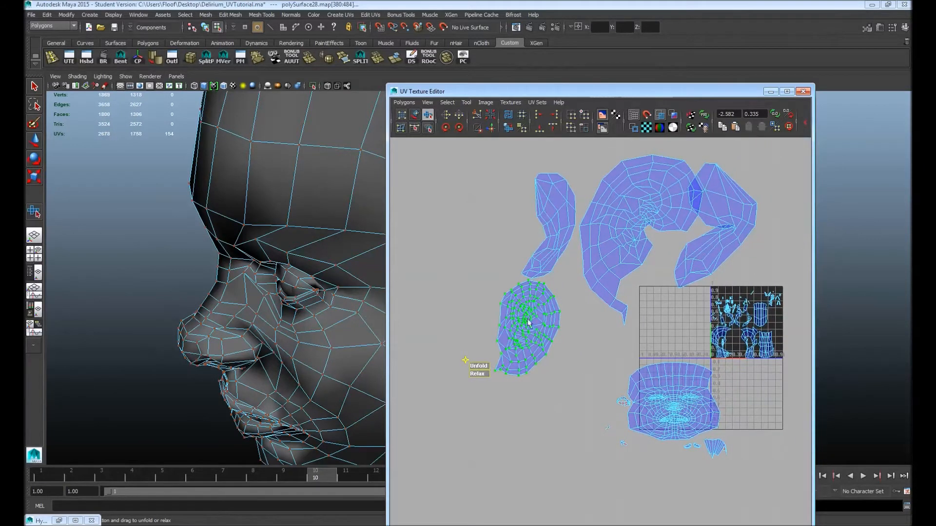
middle_click_drag(649, 229, 617, 266, "alt")
right_click_drag(658, 262, 564, 260, "alt")
middle_click_drag(563, 260, 667, 223, "alt")
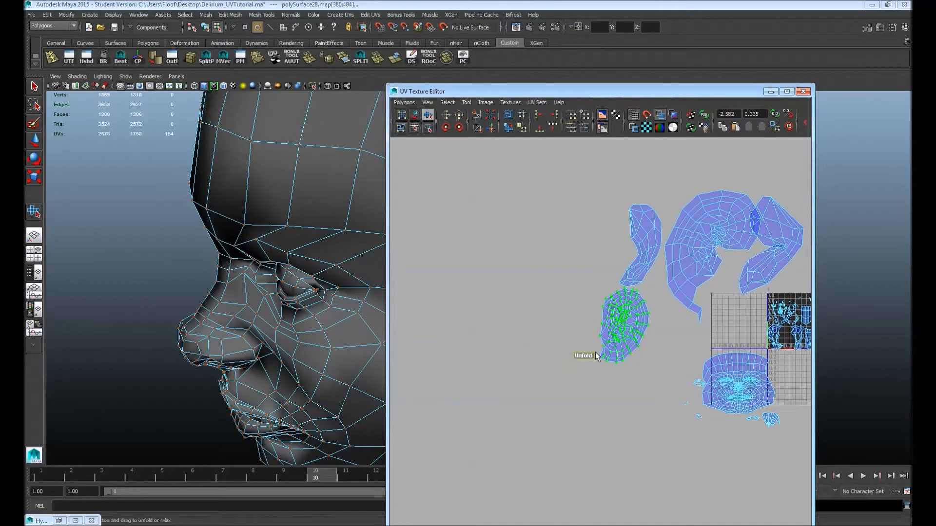
middle_click_drag(655, 236, 541, 258, "alt")
left_click(576, 274)
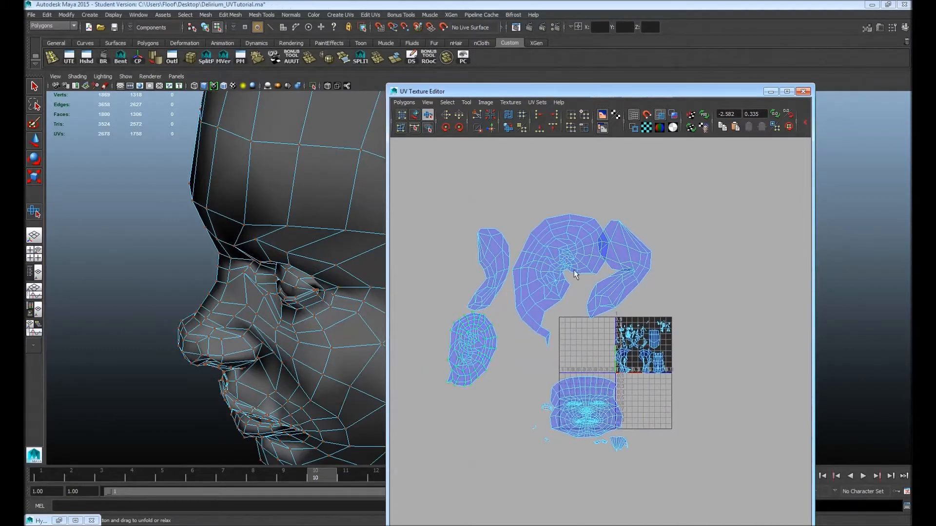
mouse_move(557, 229)
left_mouse_down()
mouse_move(579, 276)
mouse_move(548, 266)
mouse_move(620, 262)
mouse_move(559, 267)
left_mouse_up()
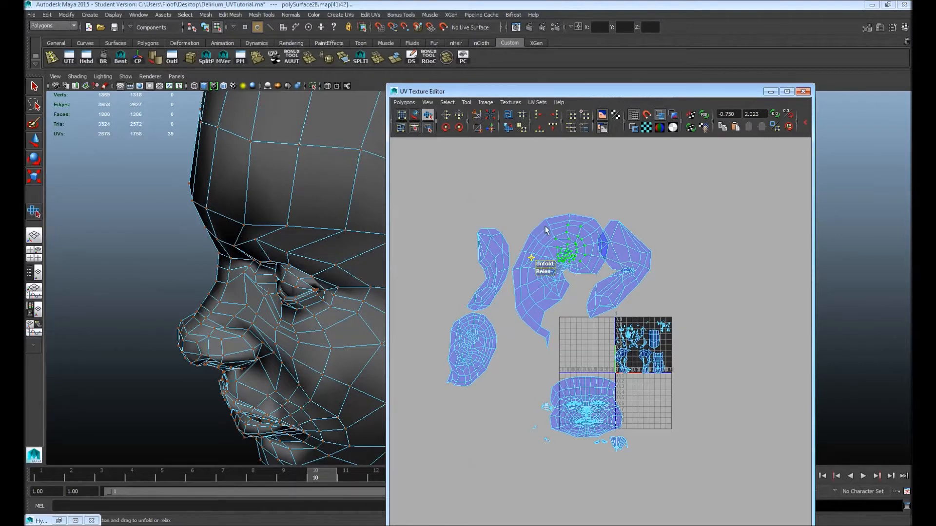
left_click(553, 271)
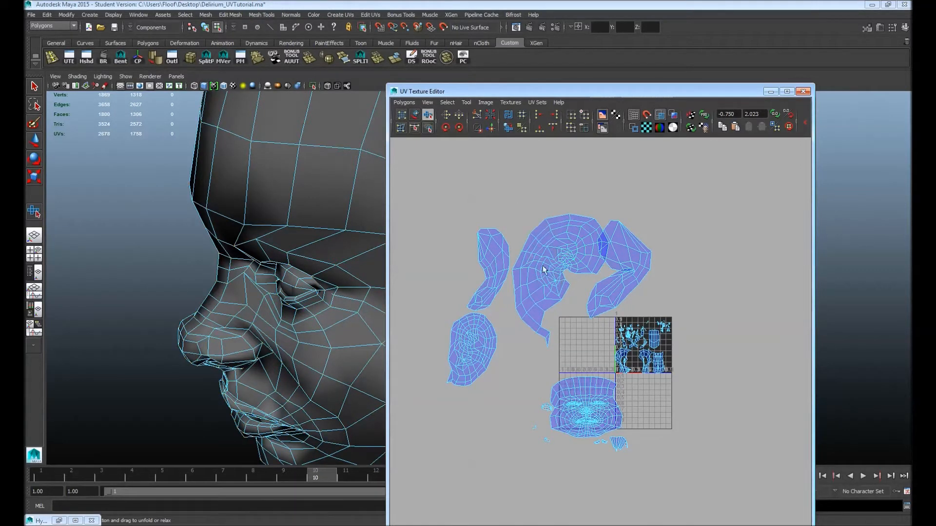
Move the large unfolded front ear shell to the right, off the back-of-ear shell, and reposition that back-of-ear shell above the tile.
key("w")
left_click(567, 283)
left_click_drag(567, 283, 764, 230)
middle_click_drag(677, 242, 572, 263, "alt")
left_click(525, 271)
left_click_drag(526, 271, 563, 222)
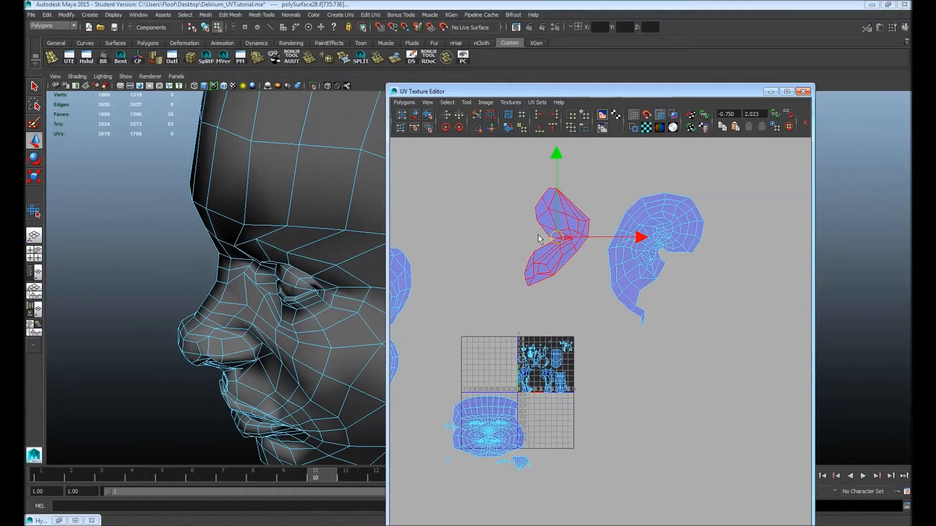
Delete the faces of the folded back-of-ear shell and the large front ear shell, then undo the deletion.
middle_click_drag(538, 239, 594, 242, "alt")
left_click_drag(696, 276, 572, 186)
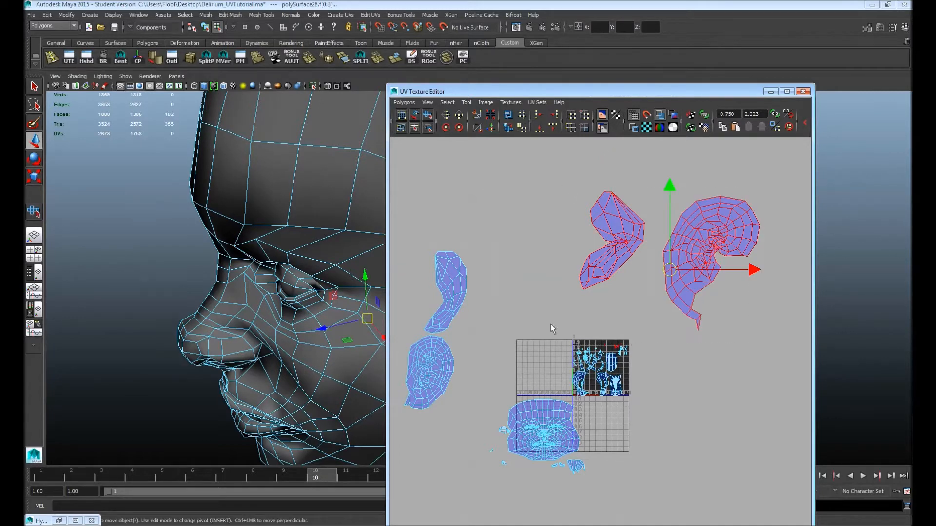
middle_click_drag(632, 306, 626, 317, "alt")
key("Delete")
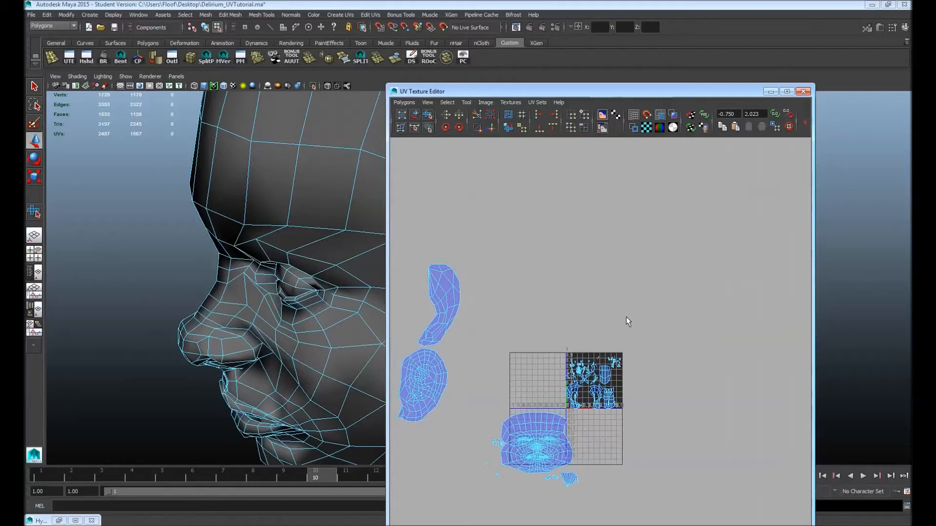
left_click_drag(622, 92, 935, 97)
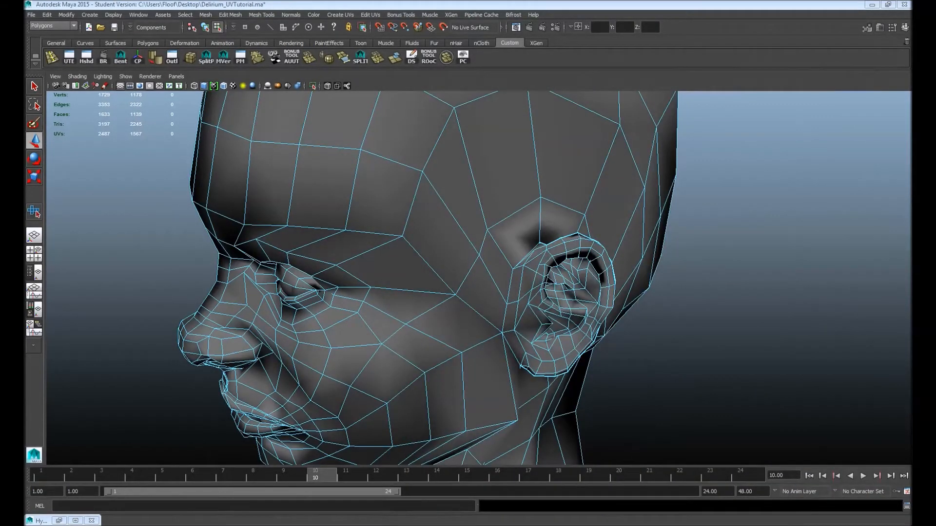
key("ctrl+z")
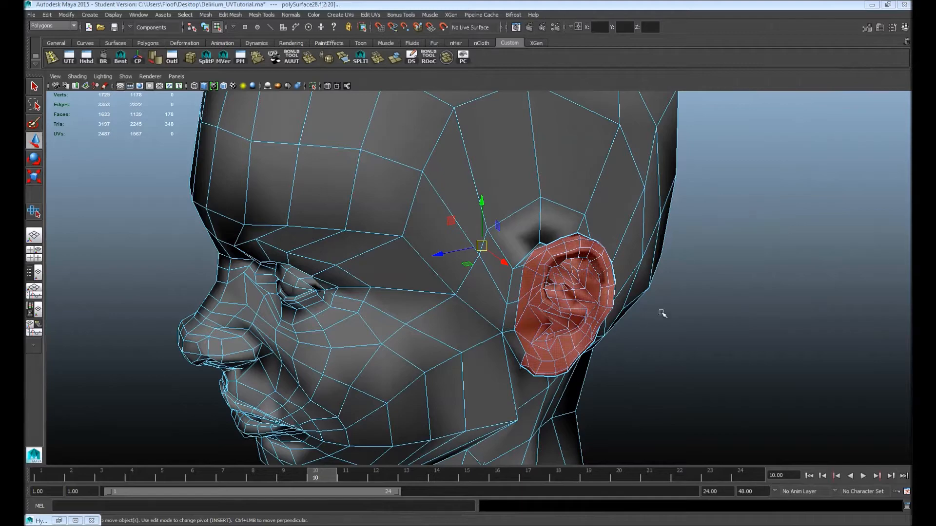
left_click_drag(654, 309, 385, 273, "alt")
key("ctrl+z")
key("ctrl+z")
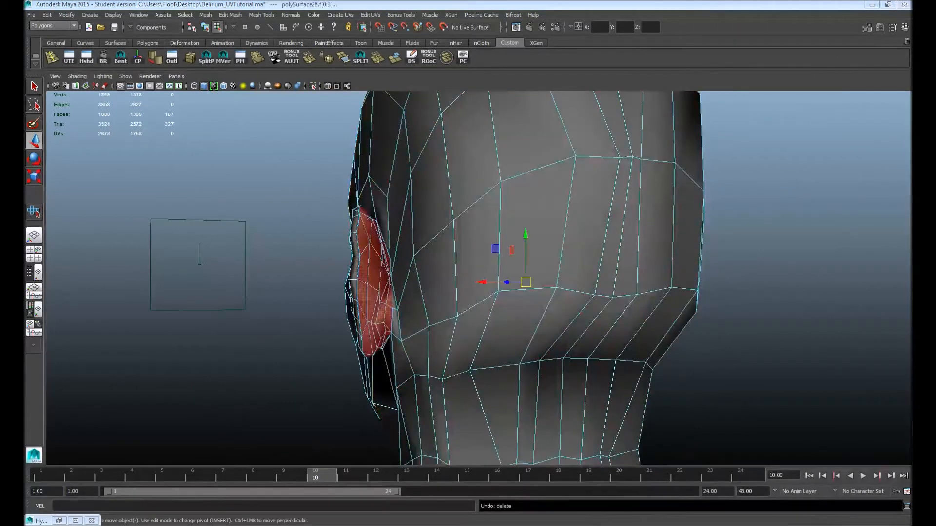
Exclude the visible ear's back faces from the selection and delete the opposite ear's front faces.
left_click_drag(312, 187, 415, 376, "ctrl")
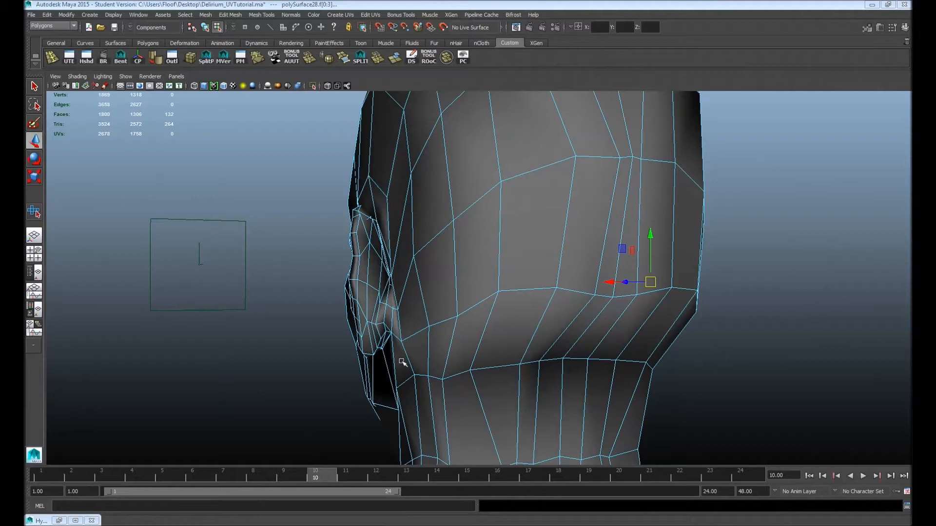
key("Delete")
left_click_drag(314, 192, 397, 409)
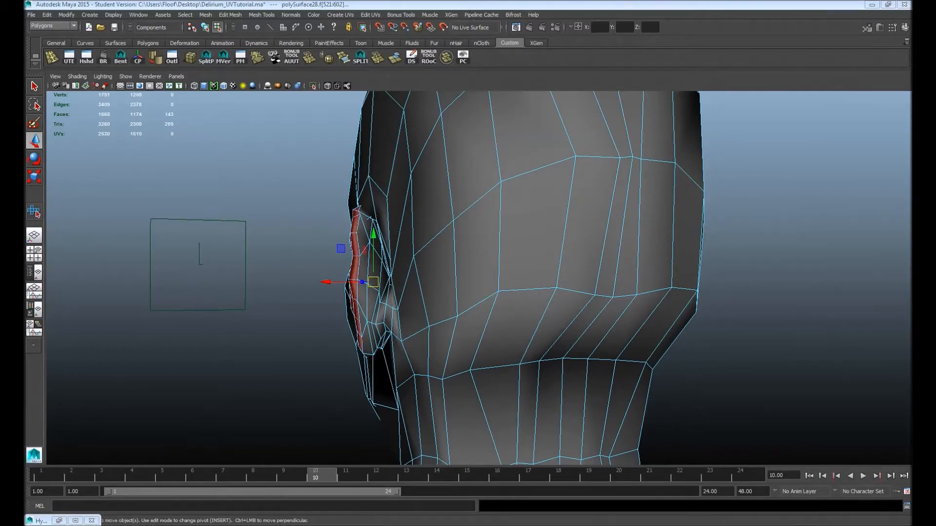
left_click_drag(493, 244, 302, 268, "alt")
left_click_drag(546, 277, 476, 275, "alt")
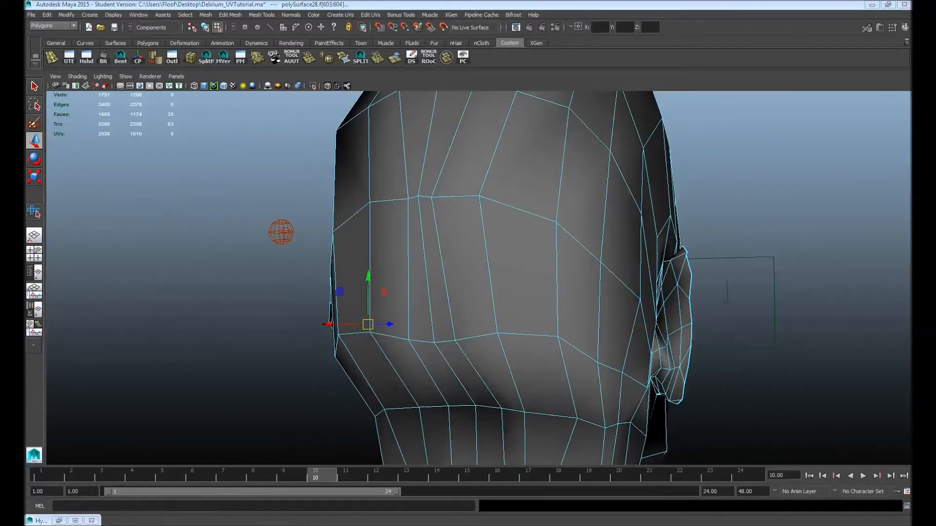
Unfold the UVs of the folded back-of-ear shell above the tile again with the smoothing tool.
left_click_drag(910, 55, 595, 48)
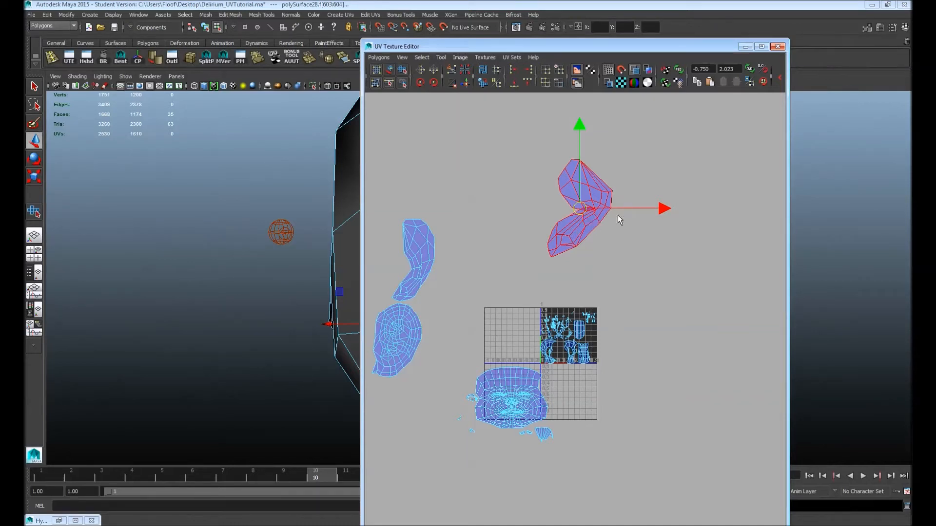
key("ctrl+F12")
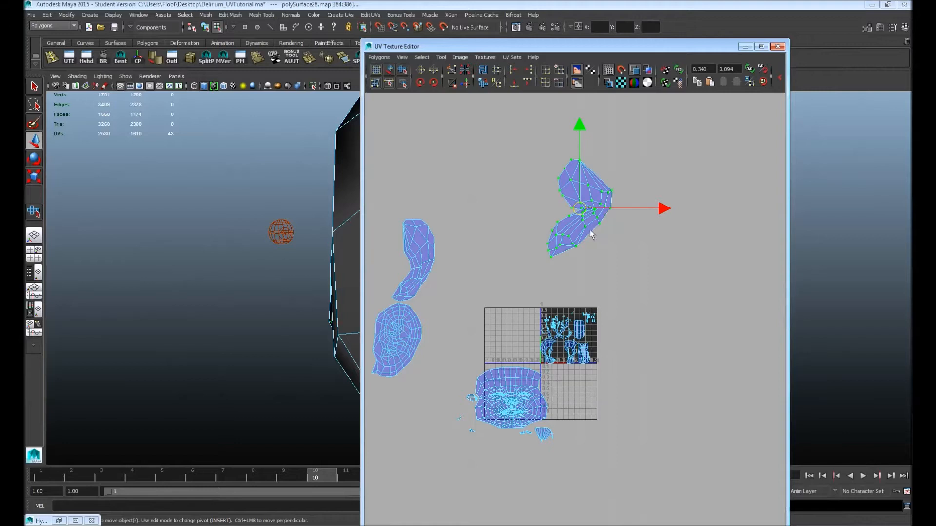
key("y")
left_click_drag(540, 259, 633, 259)
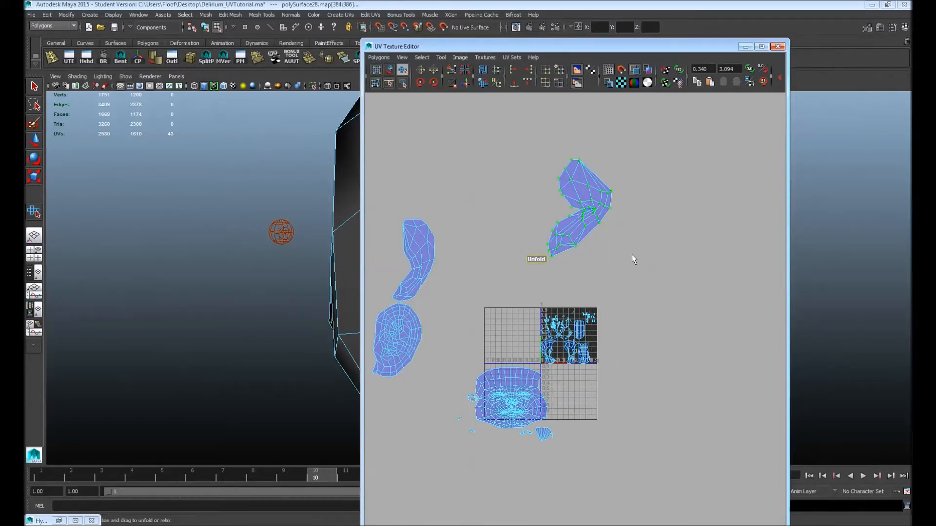
left_click_drag(538, 267, 494, 262)
left_click_drag(610, 50, 935, 53)
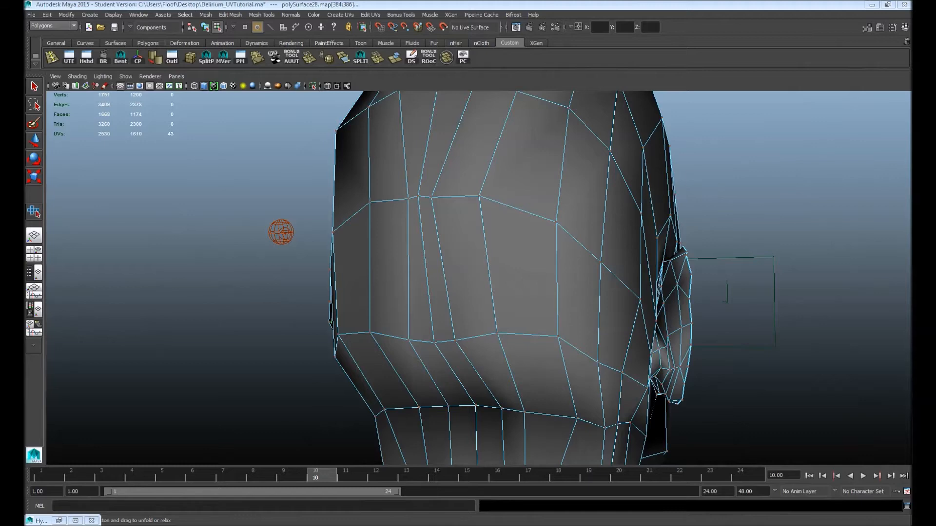
Delete the back faces of the ear whose front has already been removed.
key("F11")
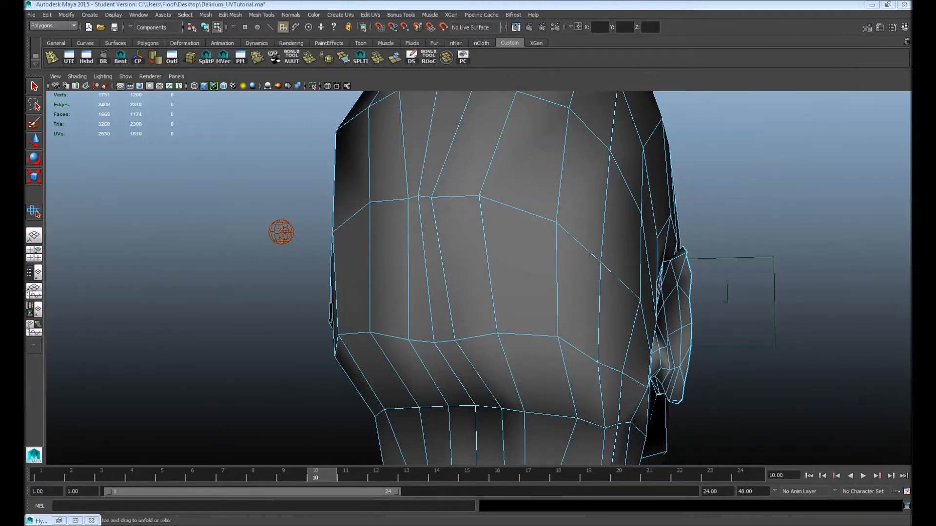
mouse_move(525, 299)
left_mouse_down("alt")
mouse_move(487, 305)
mouse_move(509, 295)
left_mouse_up("alt")
left_click(653, 336)
key("ctrl+z")
key("ctrl+z")
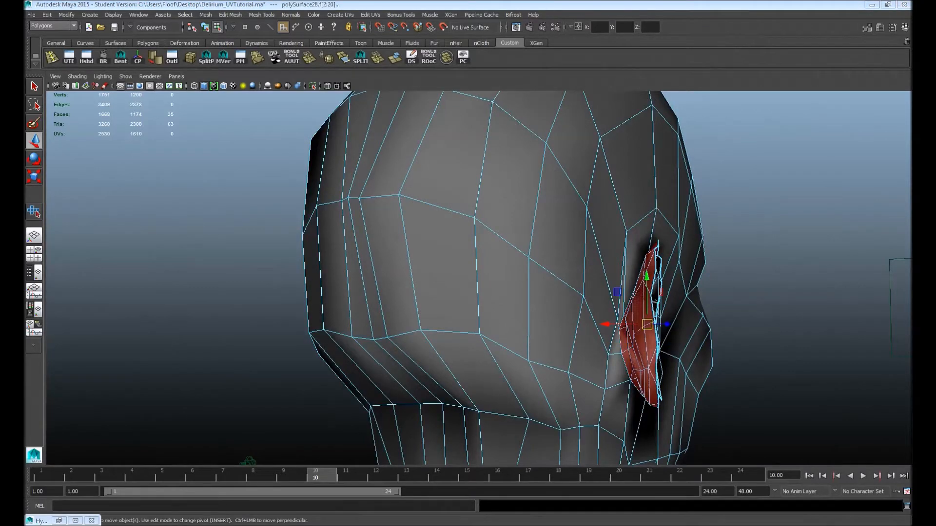
left_click_drag(712, 289, 638, 263, "alt")
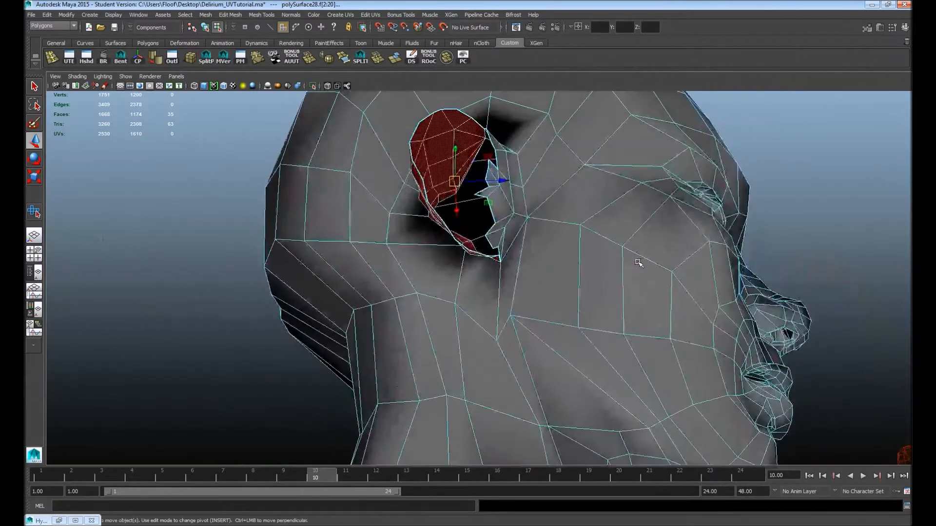
key("Delete")
Select the intact ear's faces together with the jagged flap faces left at the missing ear, and delete them all.
left_click_drag(546, 273, 405, 237, "alt")
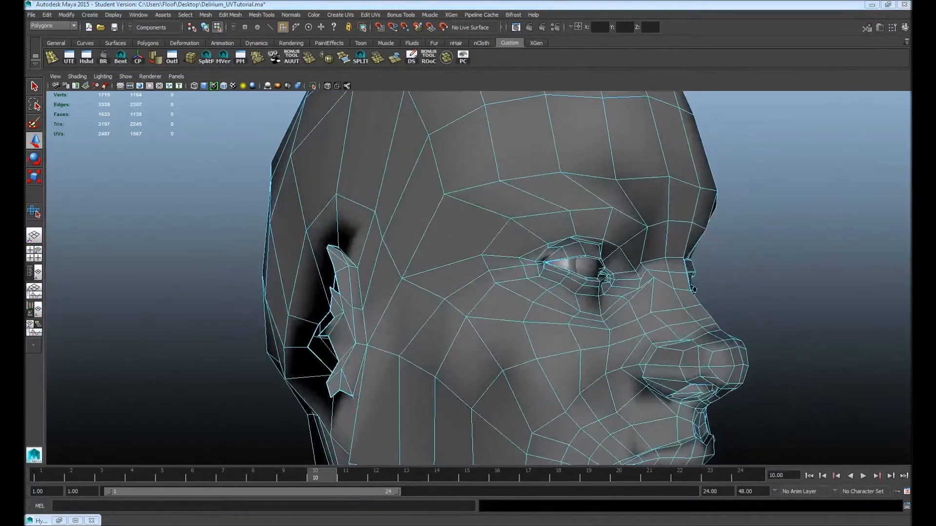
left_click_drag(399, 329, 273, 295, "alt")
left_click_drag(572, 208, 671, 392)
left_click_drag(666, 303, 612, 312, "alt")
left_click(519, 238, "shift")
left_click(522, 257, "shift")
left_click(522, 279, "shift")
left_click(517, 276, "shift")
left_click(516, 286, "shift")
left_click(508, 302, "shift")
left_click(523, 315, "shift")
left_click(521, 348, "shift")
left_click(516, 362, "shift")
left_click(526, 363, "shift")
left_click_drag(532, 265, 522, 292, "alt")
left_click(508, 275, "shift")
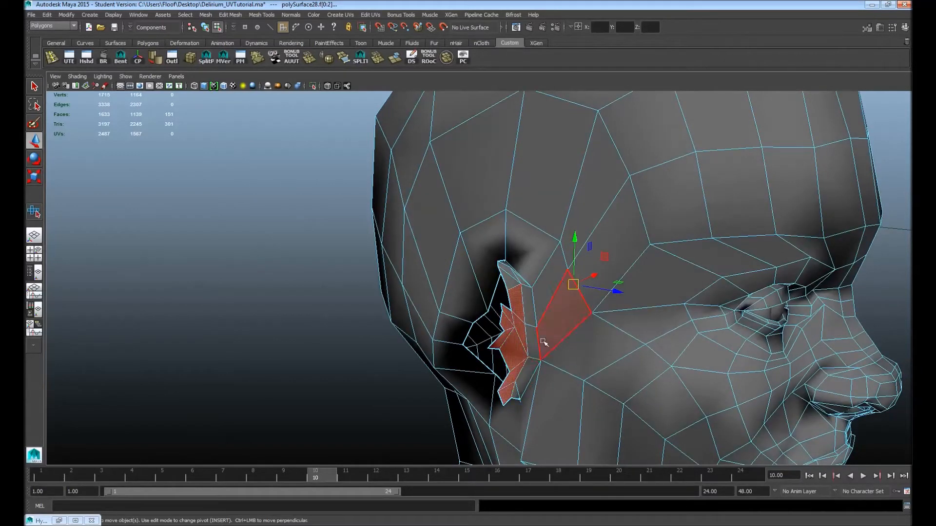
key("Delete")
Delete the small leftover face at the upper end of the ear opening, then undo the recent face deletions.
right_click_drag(501, 308, 537, 317, "alt")
left_click(573, 441, "shift")
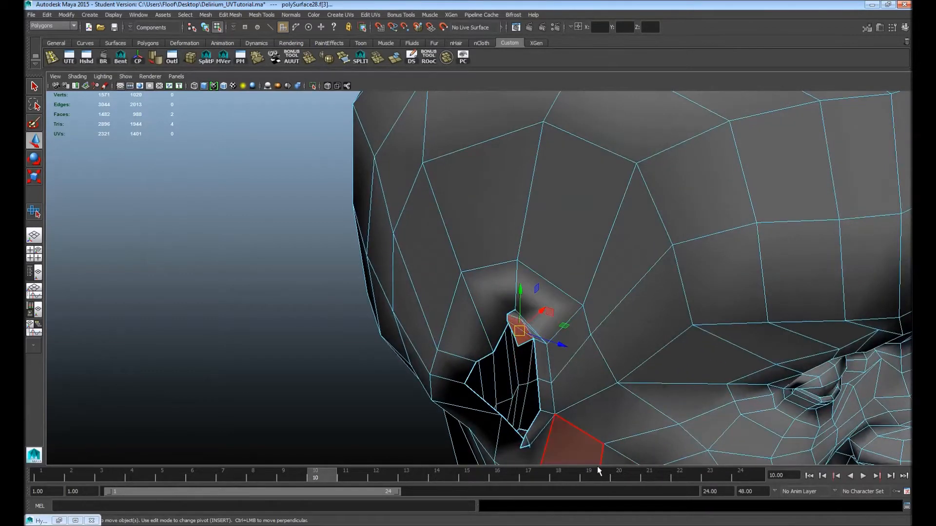
key("Delete")
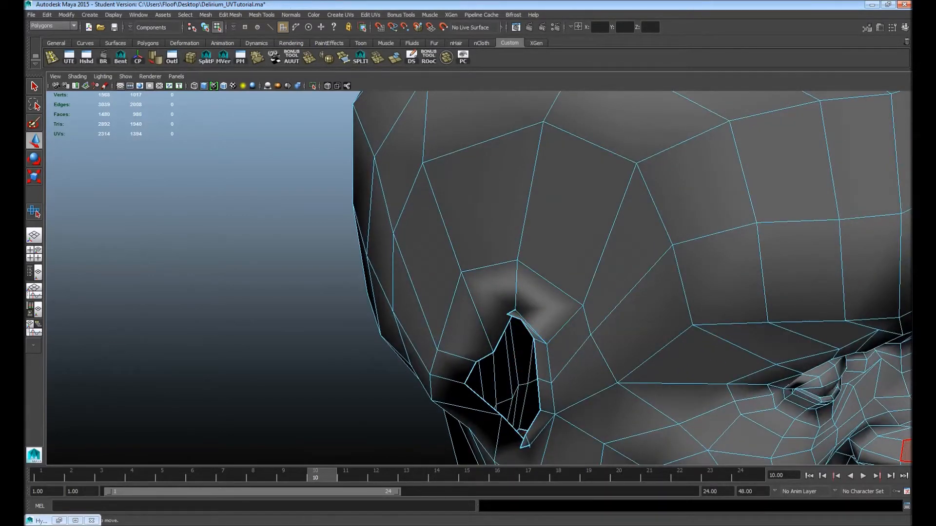
left_click_drag(832, 305, 647, 238, "alt")
key("ctrl+z")
key("ctrl+z")
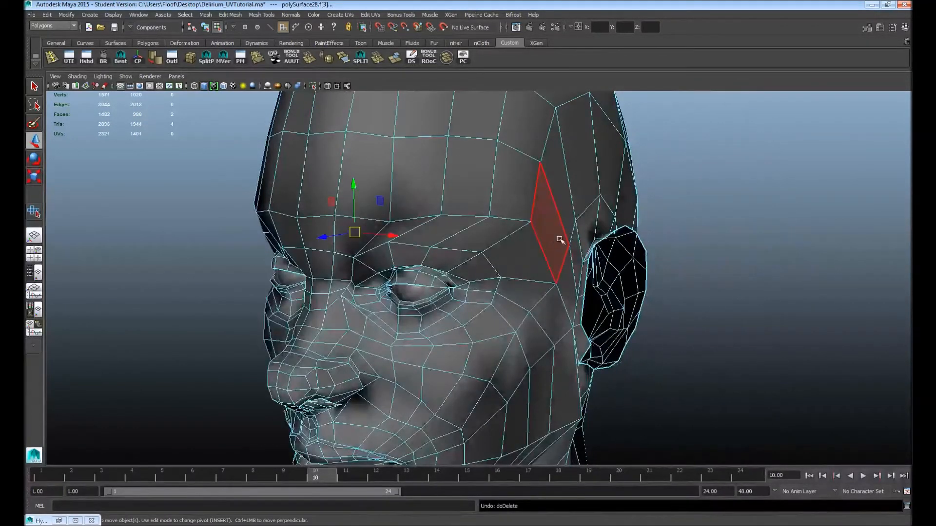
key("ctrl+z")
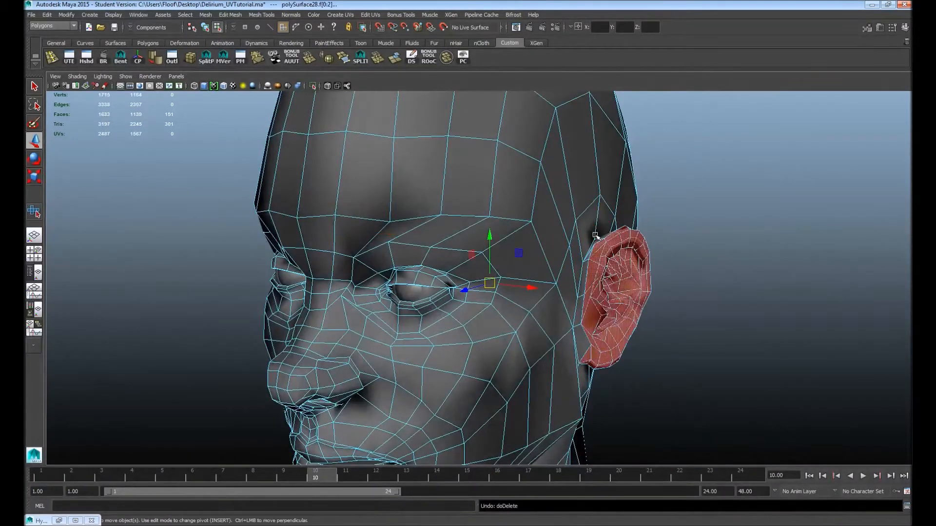
Restrict the face selection to the intact ear, without the leftover flap faces on the other side.
left_click_drag(615, 237, 660, 221, "alt")
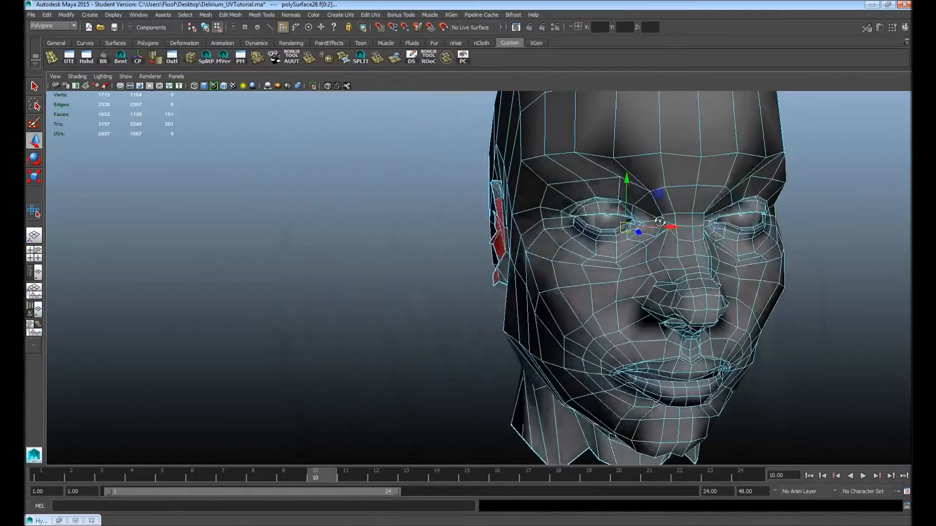
left_click(820, 268)
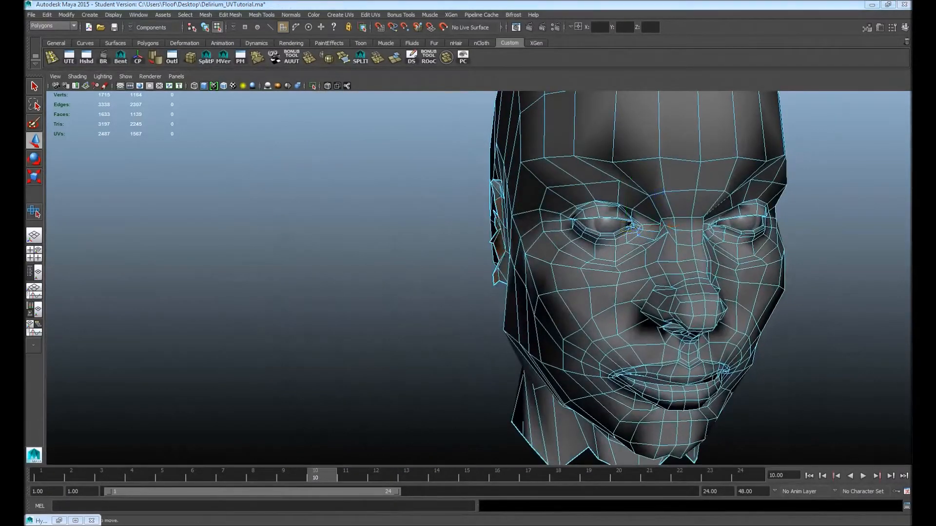
key("ctrl+z")
left_click_drag(585, 263, 454, 273, "alt")
Try to mirror-copy the selected ear faces with Duplicate Special using a scale of -1, 1, 1.
left_click(56, 14)
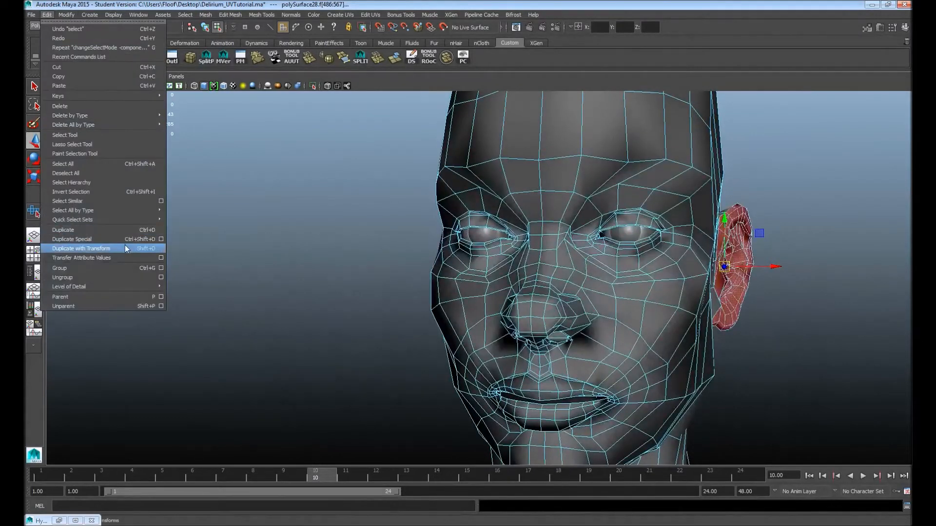
left_click(162, 239)
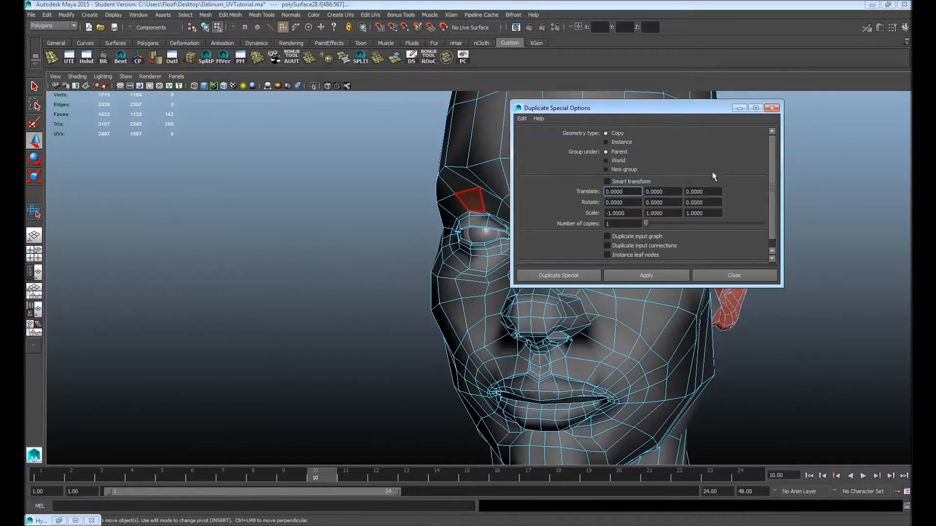
left_click(563, 276)
left_click_drag(633, 108, 307, 174)
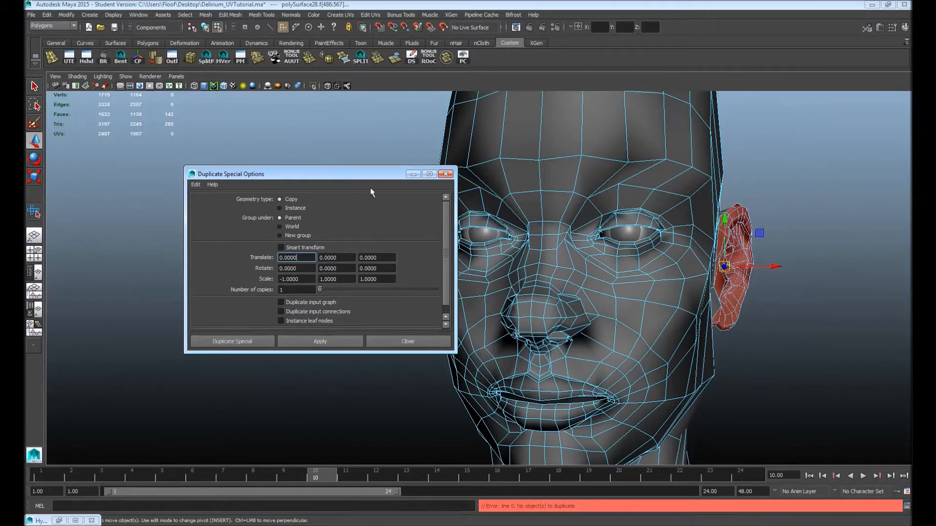
left_click_drag(380, 177, 214, 165)
Duplicate the selected ear faces into a separate mesh and return to object selection.
left_click(242, 16)
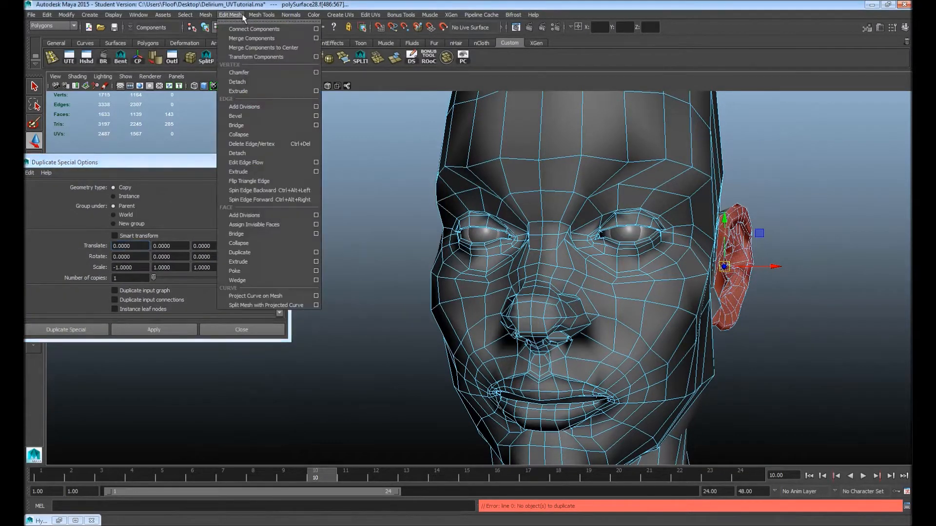
mouse_move(269, 15)
mouse_move(208, 20)
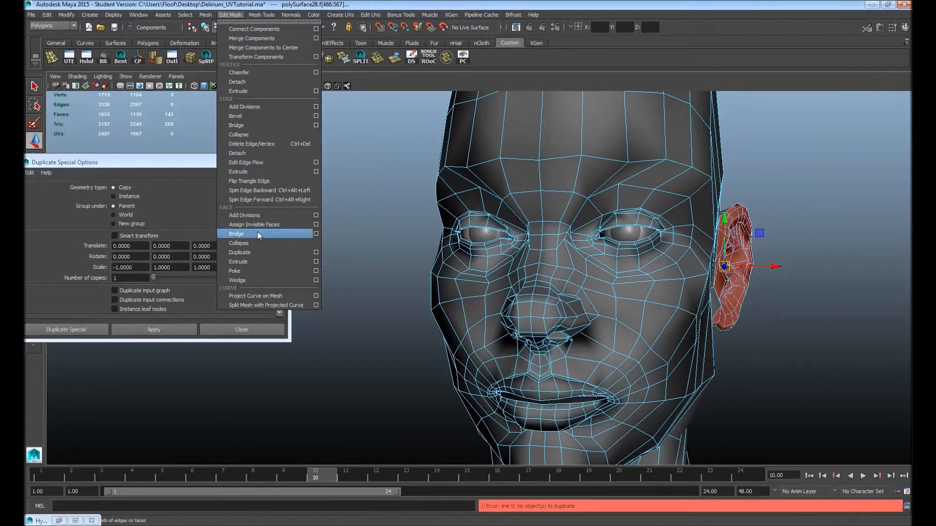
left_click(258, 251)
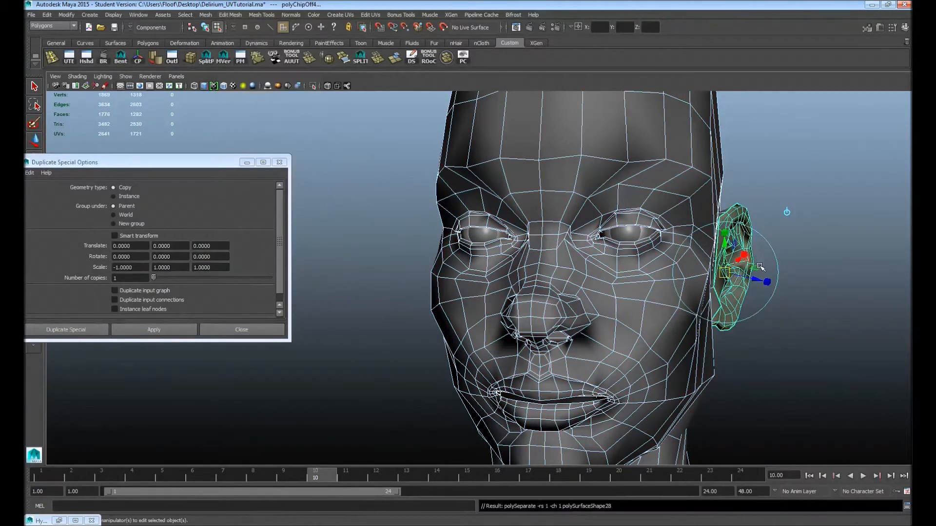
left_click(780, 170)
key("F8")
Select the duplicated ear mesh, center its pivot, and move it to the opposite side of the head.
left_click(748, 244)
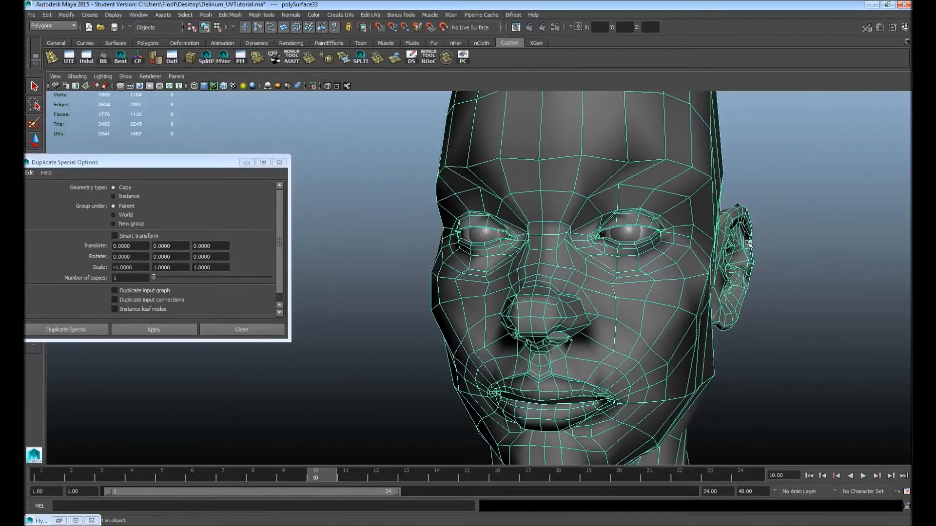
left_click(644, 230)
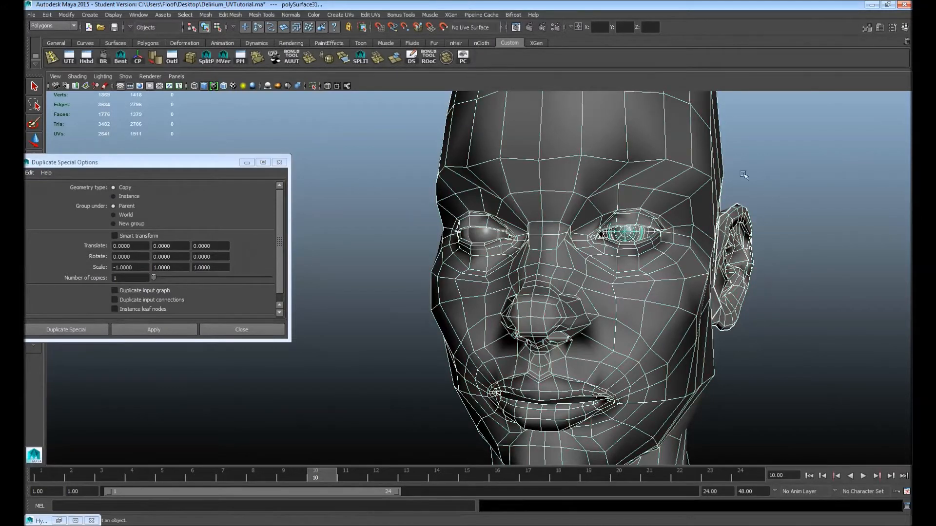
left_click(725, 242)
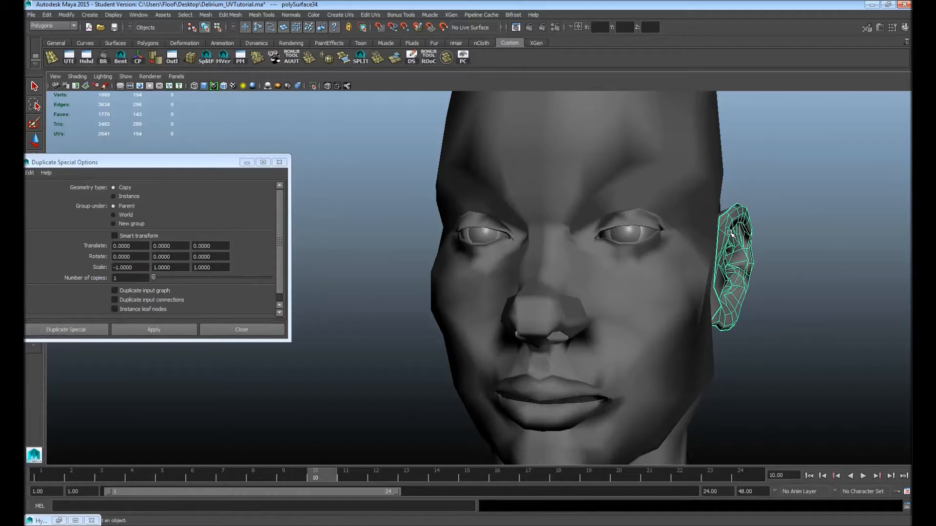
key("w")
left_click(735, 269)
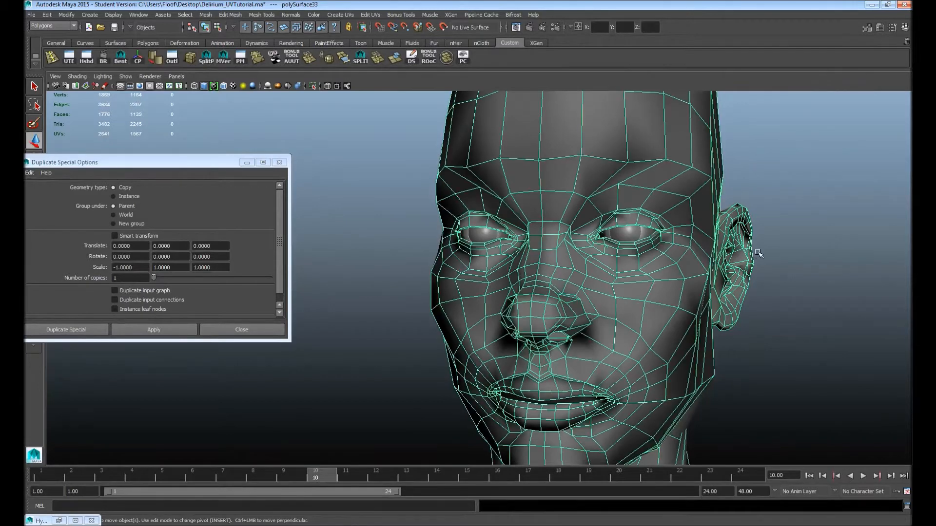
key("ctrl+z")
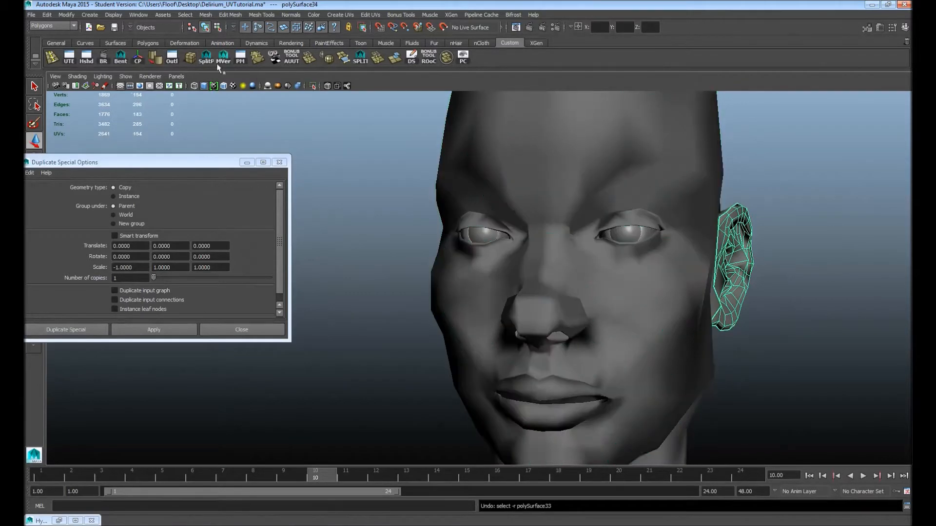
left_click(137, 58)
left_click_drag(771, 268, 364, 288)
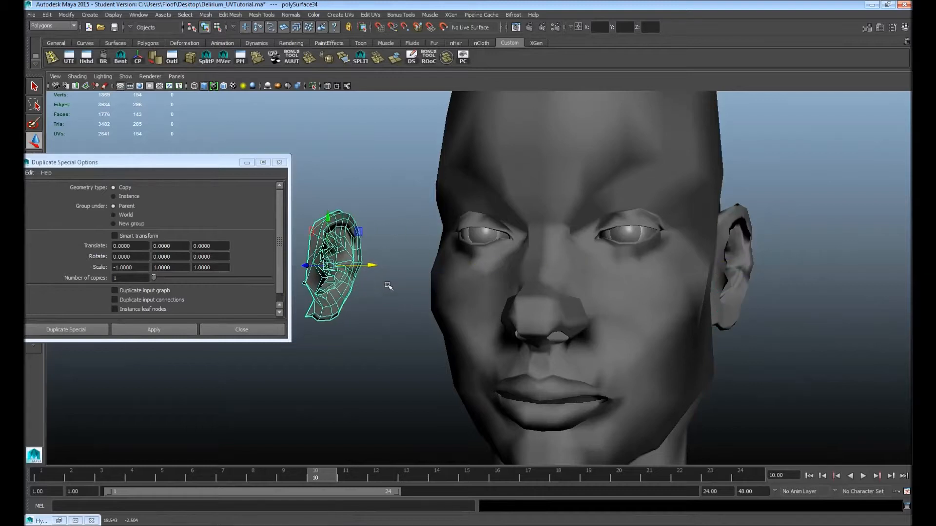
Mirror-copy the duplicated ear with Duplicate Special at a scale of -1, 1, 1 and delete the unmirrored ear copy.
middle_click_drag(366, 290, 425, 252, "alt")
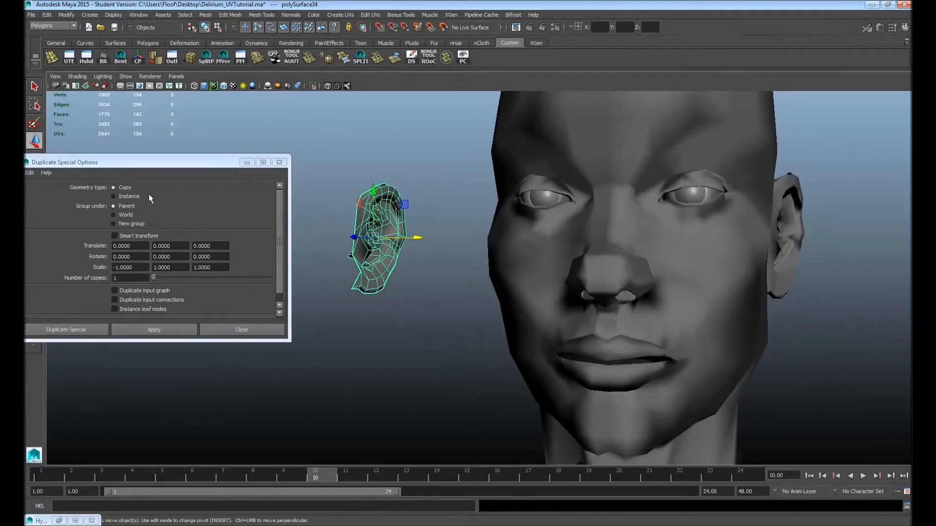
left_click(68, 330)
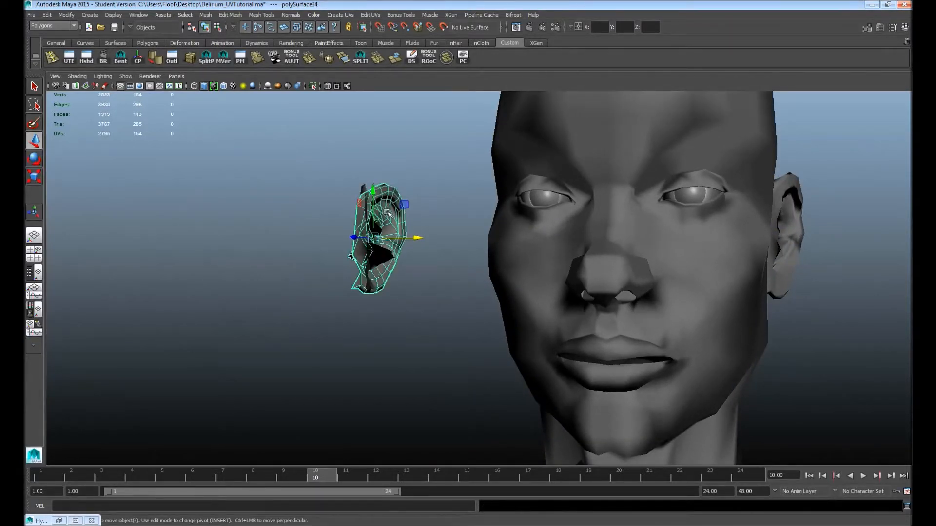
key("Delete")
left_click(361, 232)
left_click_drag(307, 271, 501, 202, "alt")
right_click_drag(501, 202, 651, 205, "alt")
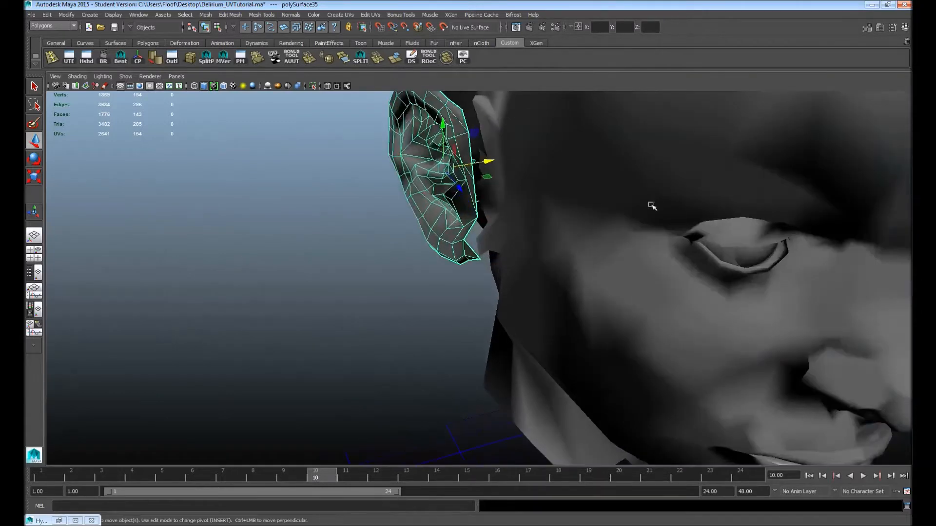
Delete the leftover flap faces of the old ear along the front edge of the head's ear opening.
middle_click_drag(650, 205, 518, 370, "alt")
left_click_drag(518, 370, 529, 323, "alt")
left_click(515, 301)
middle_click_drag(526, 267, 547, 163, "alt")
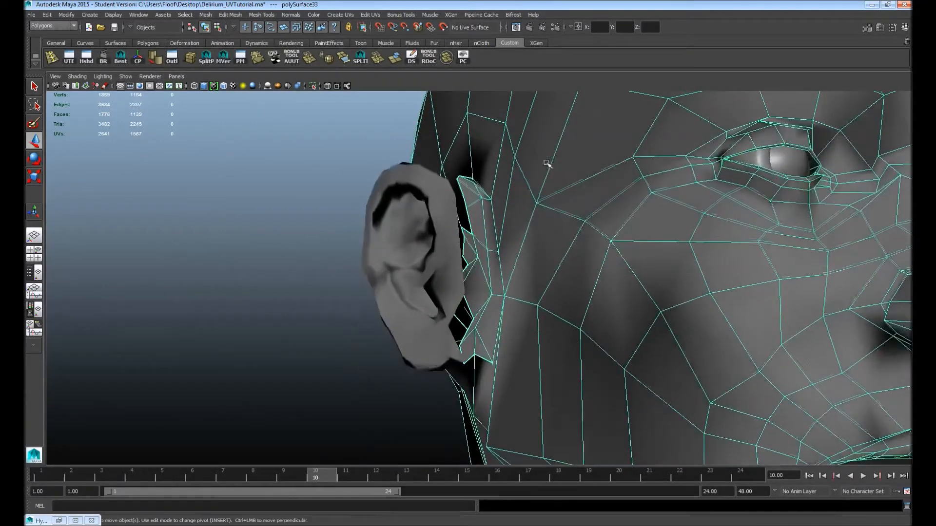
right_click_drag(557, 156, 557, 176)
left_click(474, 190)
left_click(470, 197, "shift")
left_click(476, 230, "shift")
left_click(469, 240, "shift")
left_click(481, 255, "shift")
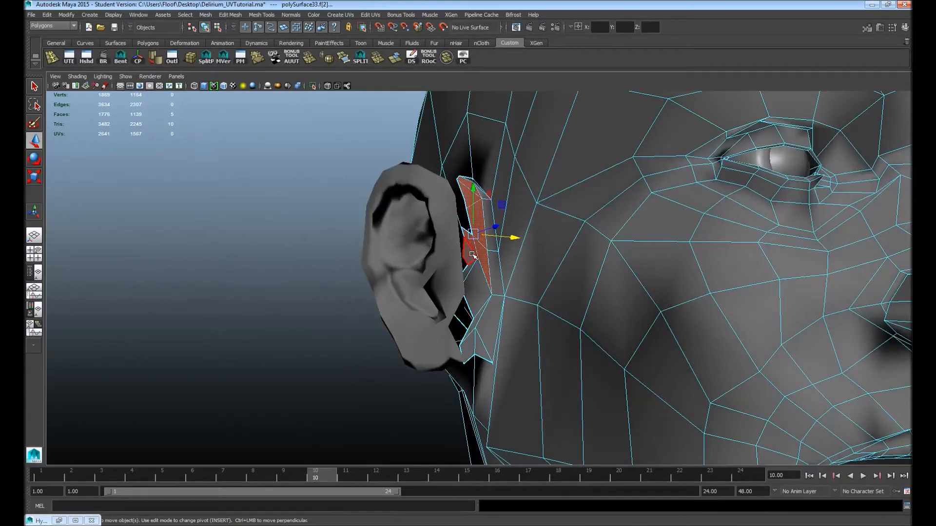
left_click(467, 270, "shift")
left_click(476, 284, "shift")
left_click(471, 328, "shift")
left_click(466, 344, "shift")
left_click_drag(531, 273, 502, 293, "alt")
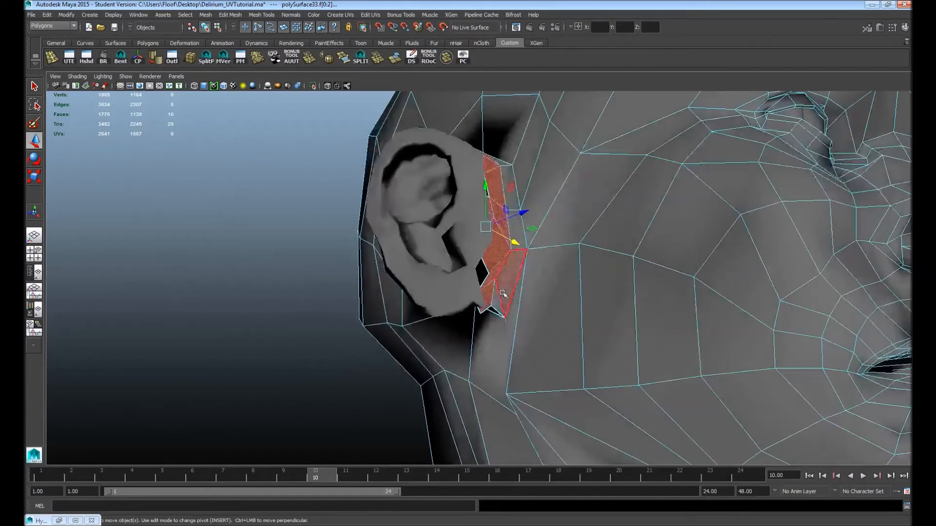
key("Delete")
Fit the mirrored ear mesh into the ear opening on the side of the head and return to object selection.
left_click_drag(654, 307, 424, 302, "alt")
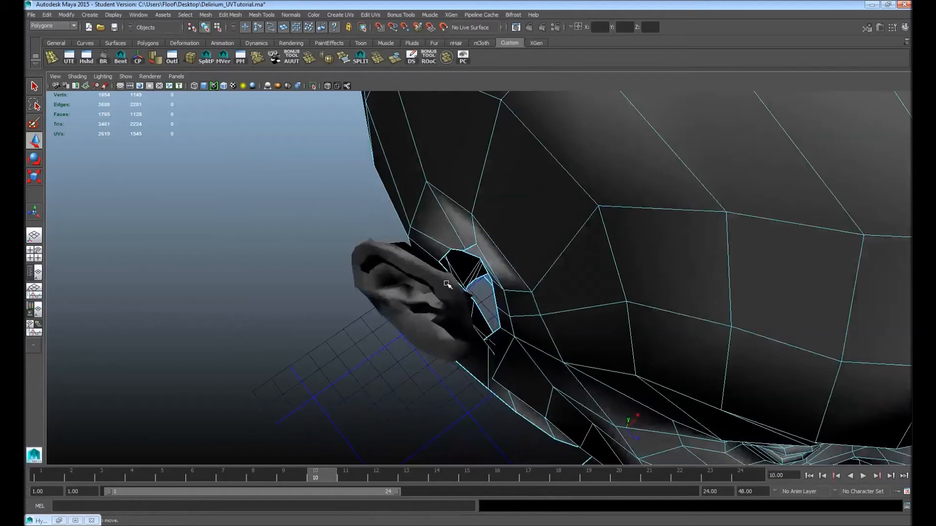
left_click(443, 302)
left_click_drag(472, 276, 576, 212)
left_click(524, 265)
right_click_drag(554, 209, 537, 184)
left_click(592, 152)
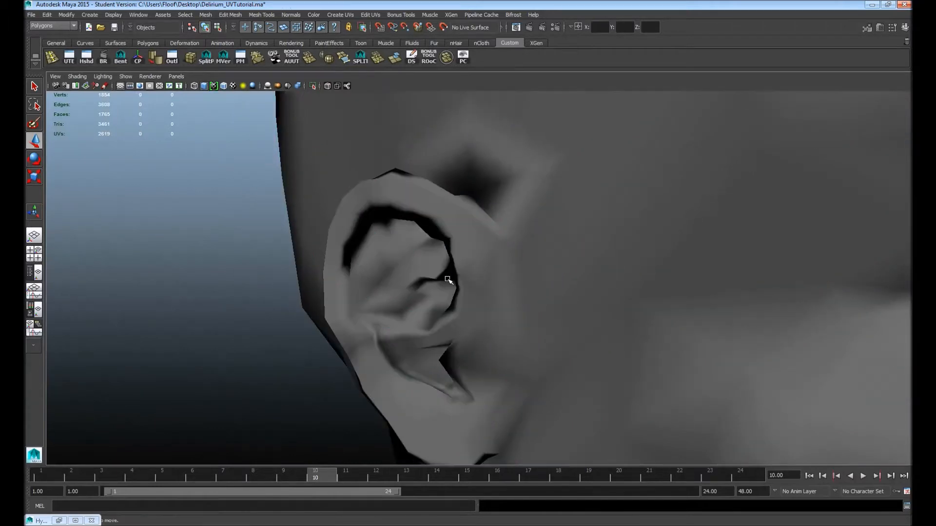
Combine the mirrored ear and the head into a single mesh.
left_click(468, 245)
left_click(627, 170, "shift")
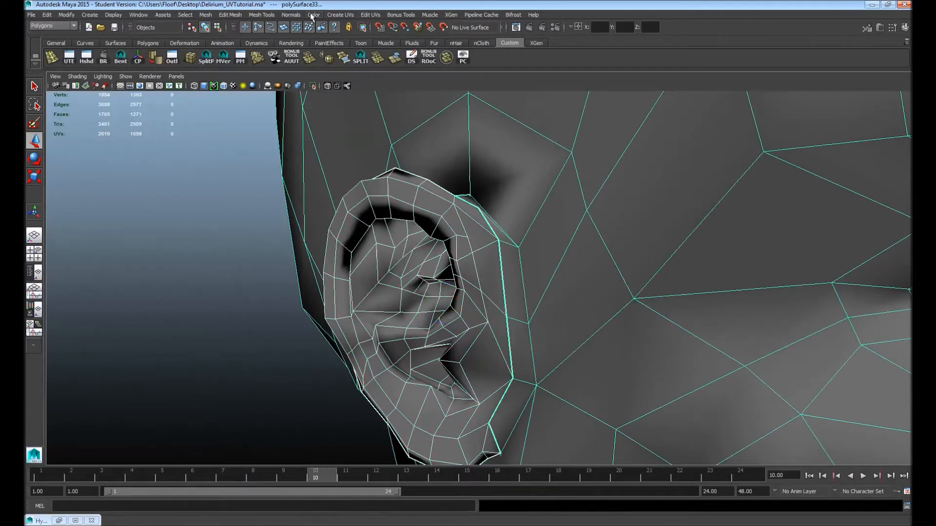
left_click(207, 15)
mouse_move(221, 17)
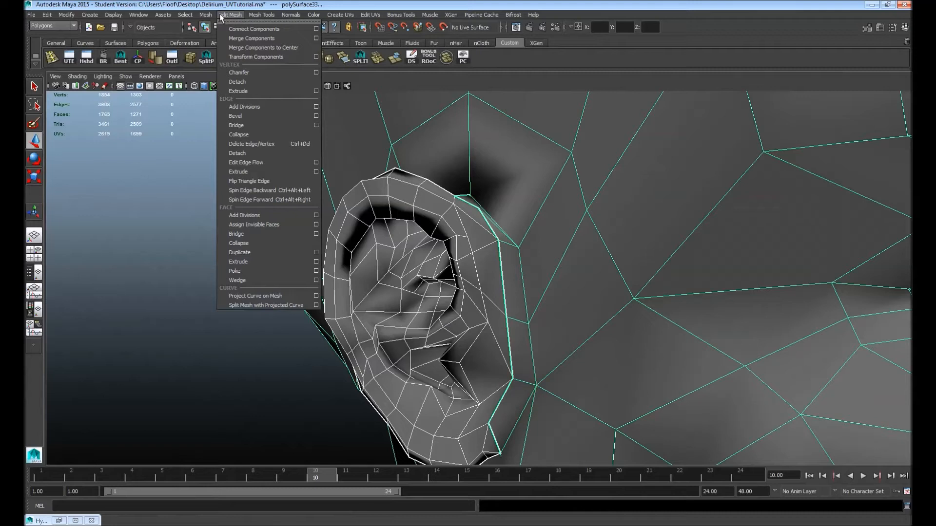
left_click(222, 16)
left_click(207, 14)
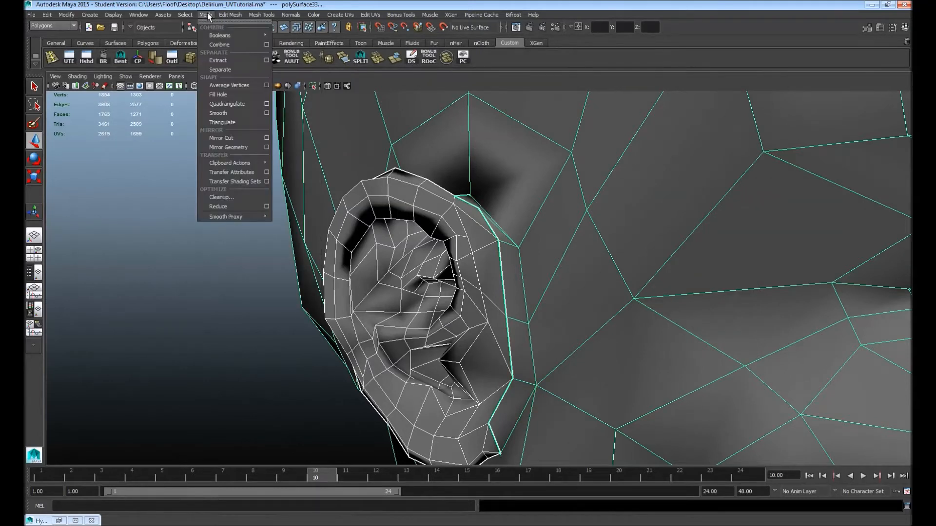
left_click(215, 45)
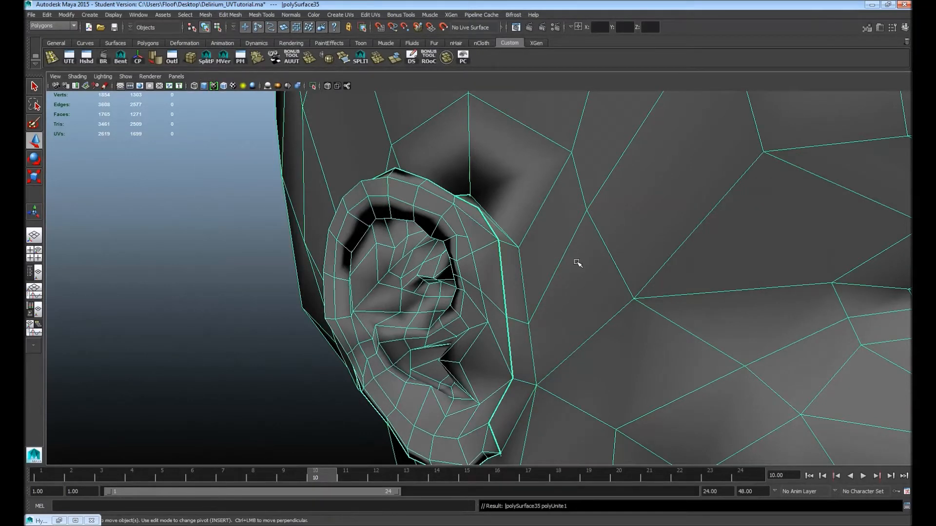
Try to weld the ear to the head by merging all vertices around the ear with Merge Components.
right_click_drag(510, 231, 468, 231)
right_click_drag(465, 229, 336, 214, "alt")
left_click_drag(347, 204, 615, 463)
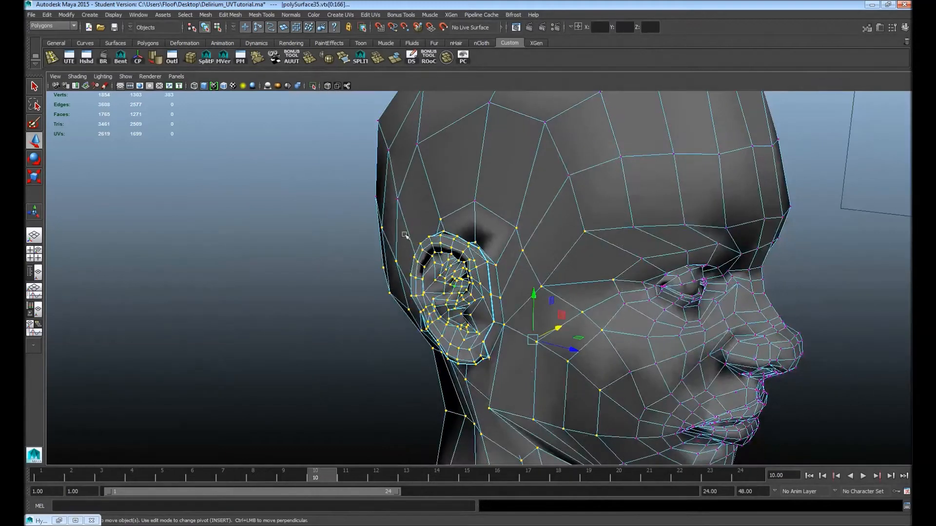
left_click(257, 17)
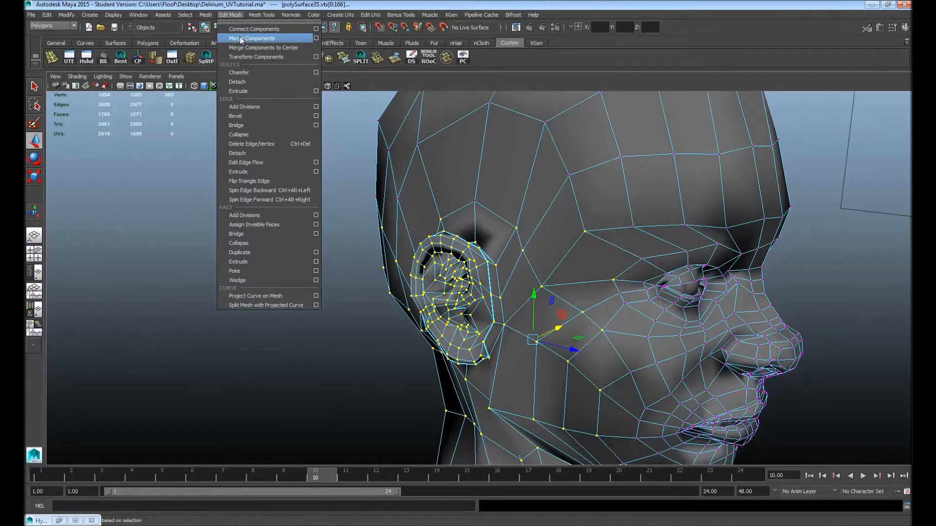
left_click(242, 39)
left_click_drag(524, 313, 394, 311, "alt")
right_click_drag(393, 311, 668, 293, "alt")
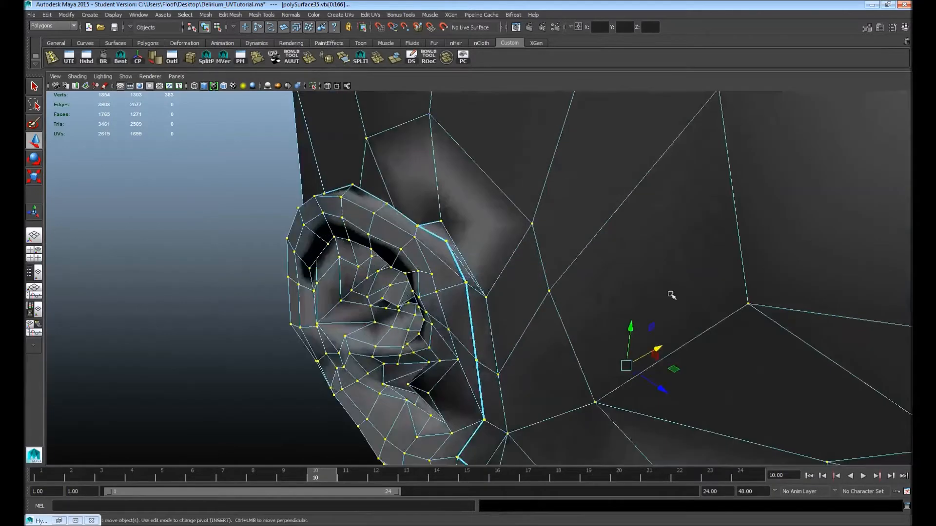
Turn on X-ray shading and merge the overlapping vertex pairs along the ear's upper and middle front seam to their centers.
middle_click_drag(452, 176, 436, 156, "alt")
left_click(328, 87)
mouse_move(487, 234)
left_mouse_down("alt")
mouse_move(415, 214)
mouse_move(511, 228)
mouse_move(577, 210)
left_mouse_up("alt")
middle_click_drag(580, 178, 532, 172, "alt")
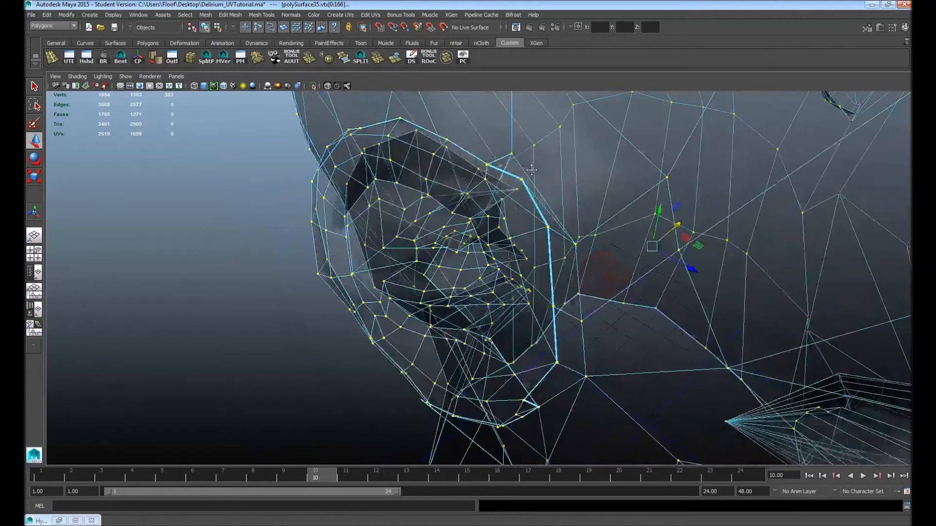
left_click(523, 183)
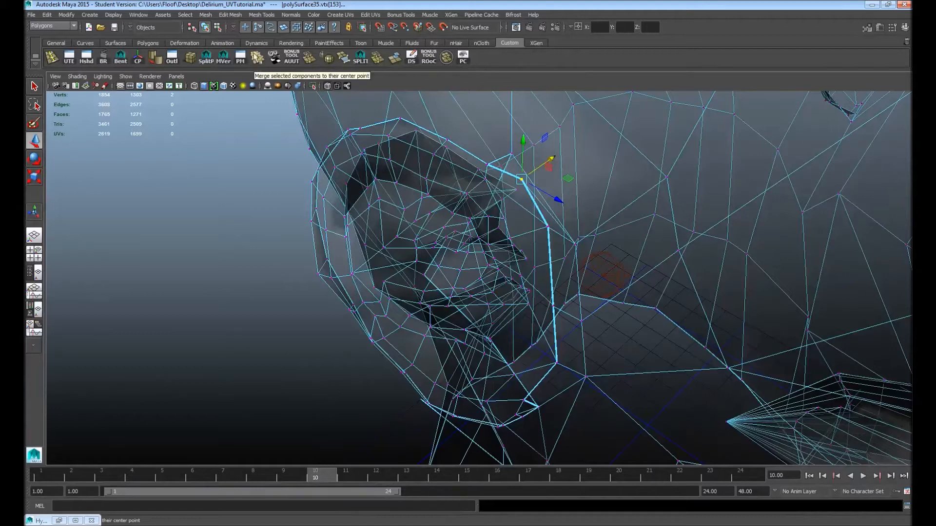
left_click(226, 16)
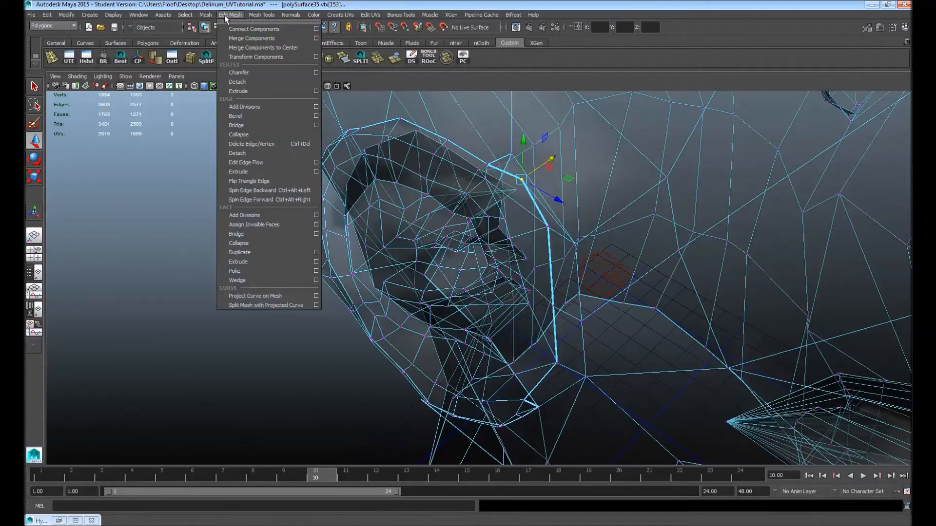
left_click(268, 49)
left_click(547, 225, "shift")
key("g")
left_click_drag(551, 355, 567, 376)
key("g")
middle_click_drag(563, 401, 566, 348, "alt")
left_click_drag(565, 348, 570, 326, "alt")
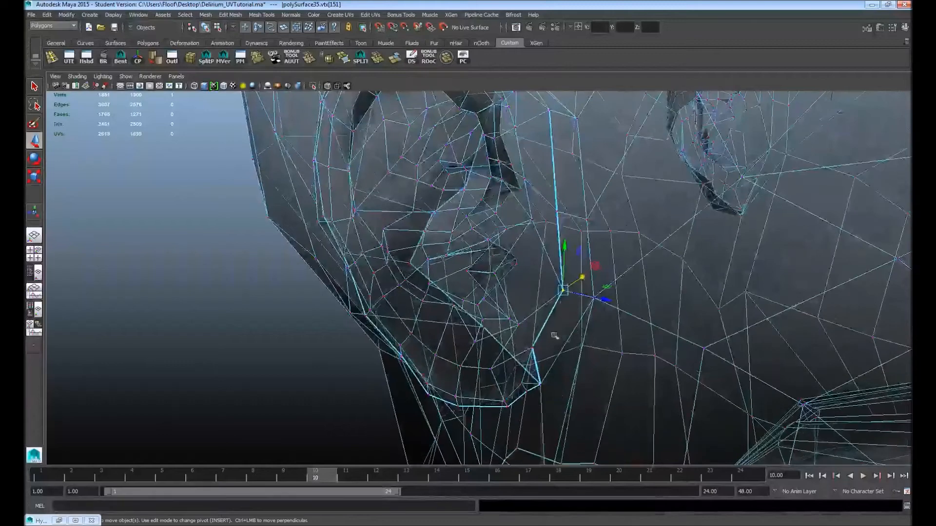
Merge the remaining overlapping vertex pairs around the earlobe end of the seam to their centers.
left_click(532, 347, "shift")
key("g")
left_click_drag(549, 391, 534, 377)
key("g")
middle_click_drag(567, 275, 559, 317, "alt")
left_click_drag(560, 317, 545, 274, "alt")
left_click_drag(525, 332, 528, 277, "alt")
key("g")
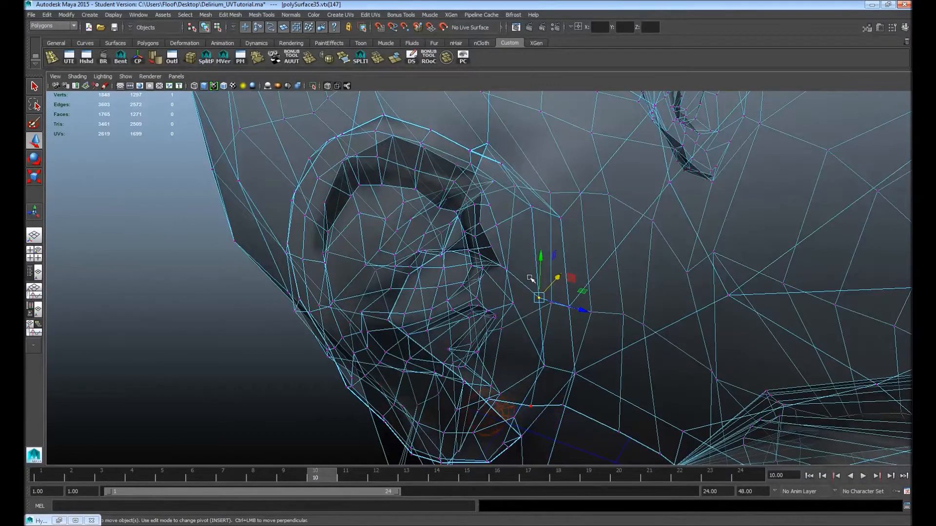
Return the head to object selection and turn off X-ray shading.
right_click_drag(681, 240, 596, 179, "alt")
key("F8")
middle_click_drag(751, 178, 628, 202, "alt")
left_click(330, 85)
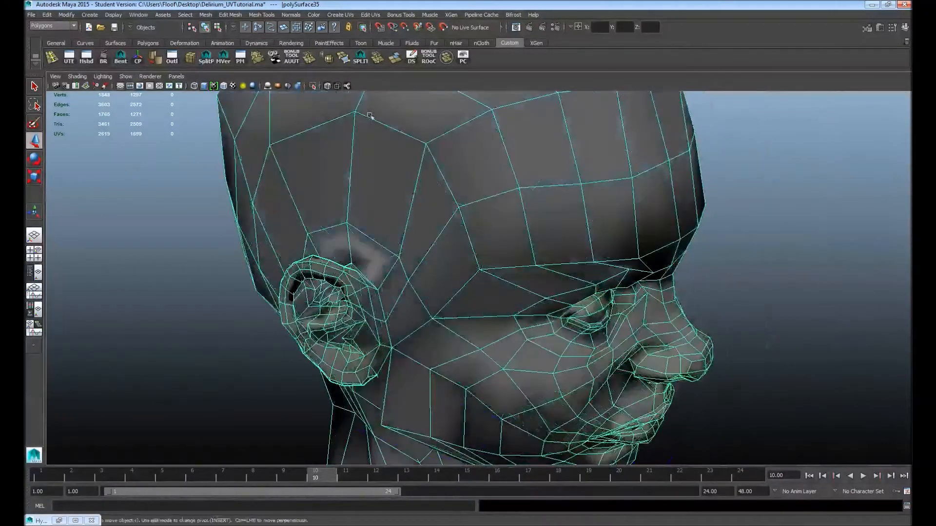
right_click_drag(598, 172, 423, 198, "alt")
left_click_drag(423, 198, 591, 194, "alt")
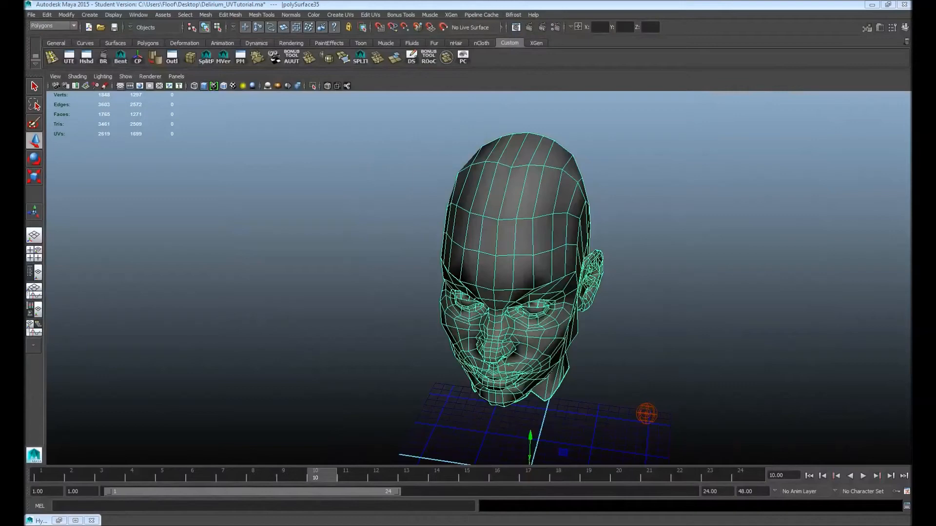
Select the faces on the back of the intact ear and duplicate them into a separate mesh.
key("F8")
key("ctrl+z")
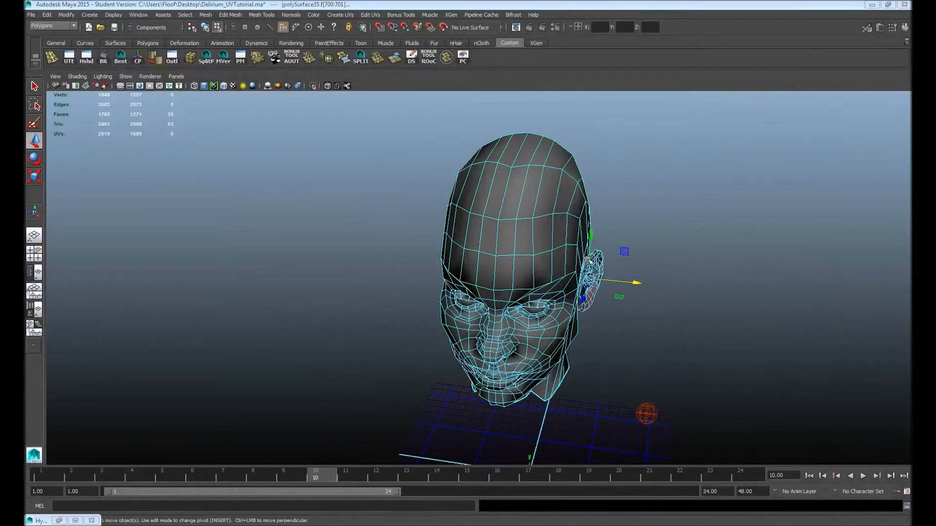
left_click_drag(848, 242, 520, 261, "alt")
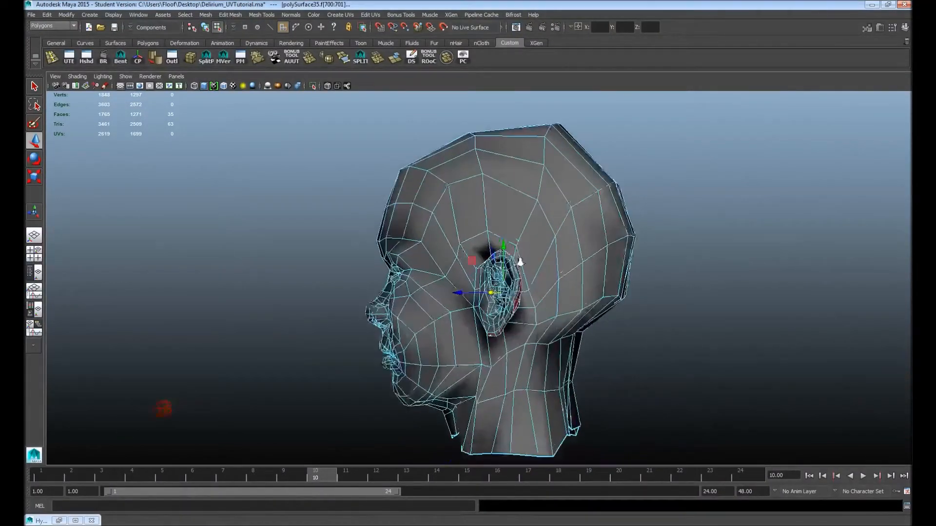
right_click_drag(520, 262, 437, 309, "alt")
left_click_drag(437, 309, 165, 290, "alt")
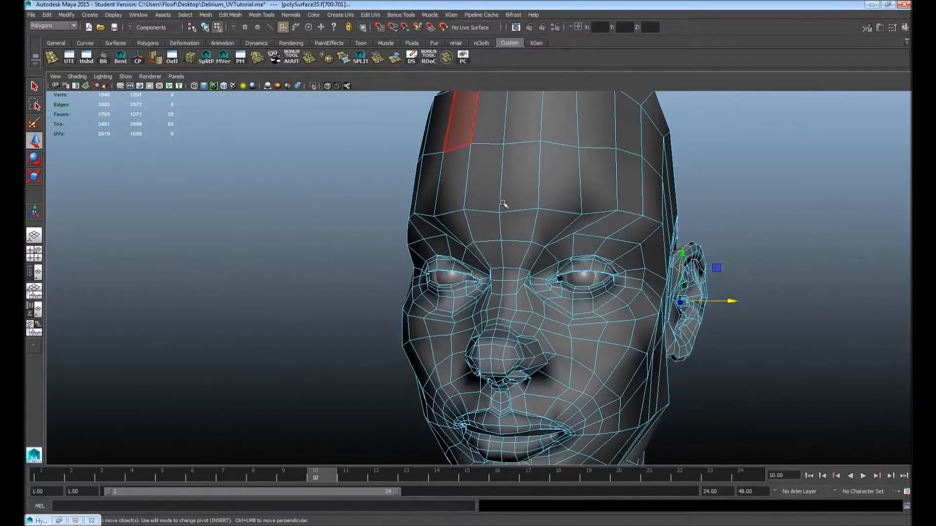
left_click(396, 57)
key("F8")
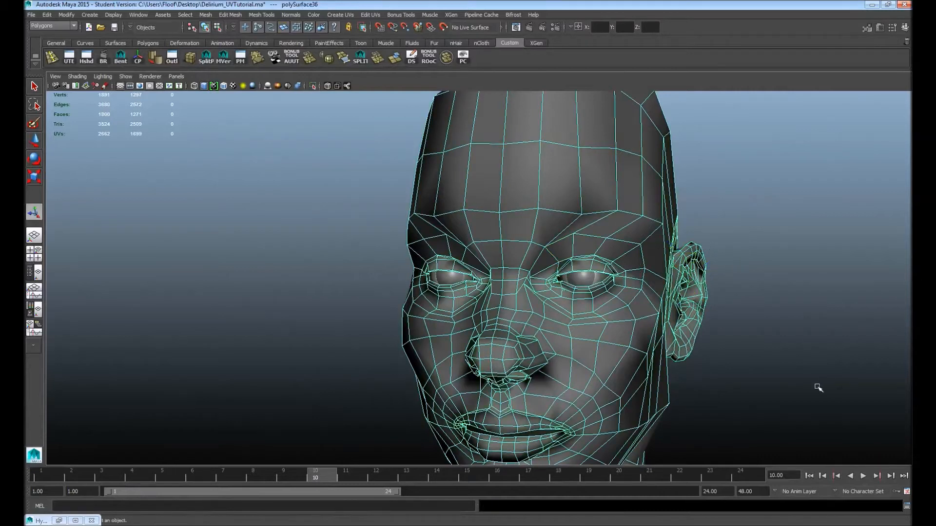
Move the duplicated ear-back mesh across to the opposite side of the head, mirror-copy it, and delete the unmirrored piece.
left_click(630, 189, "shift")
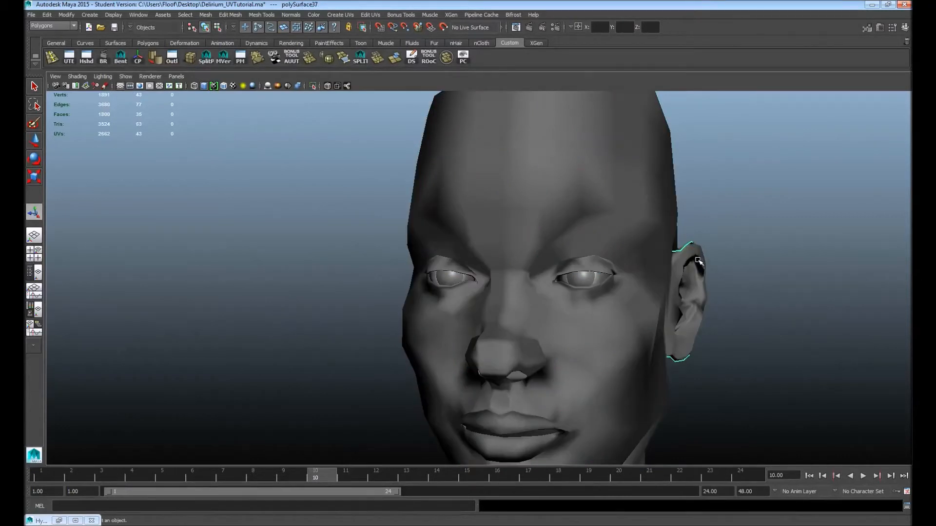
key("w")
key("ctrl+d")
left_click_drag(714, 298, 347, 309)
left_click(242, 266)
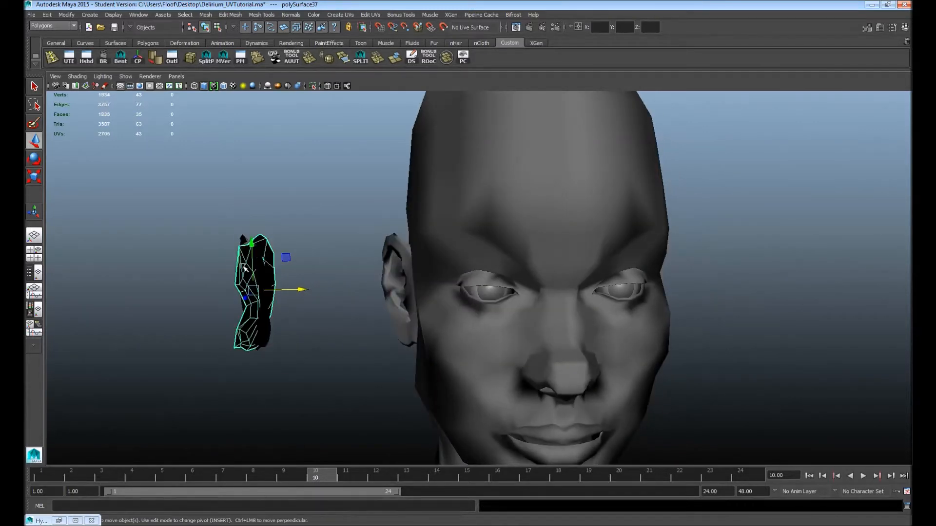
left_click_drag(324, 247, 322, 252, "alt")
key("Delete")
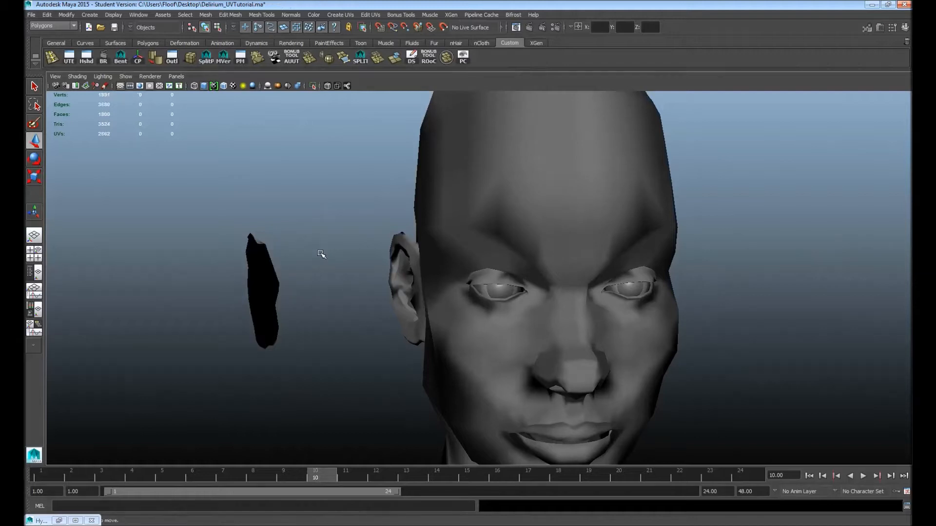
Move the mirrored ear-back piece sideways onto the back of the attached ear.
left_click(259, 263)
left_click_drag(258, 263, 595, 295, "alt")
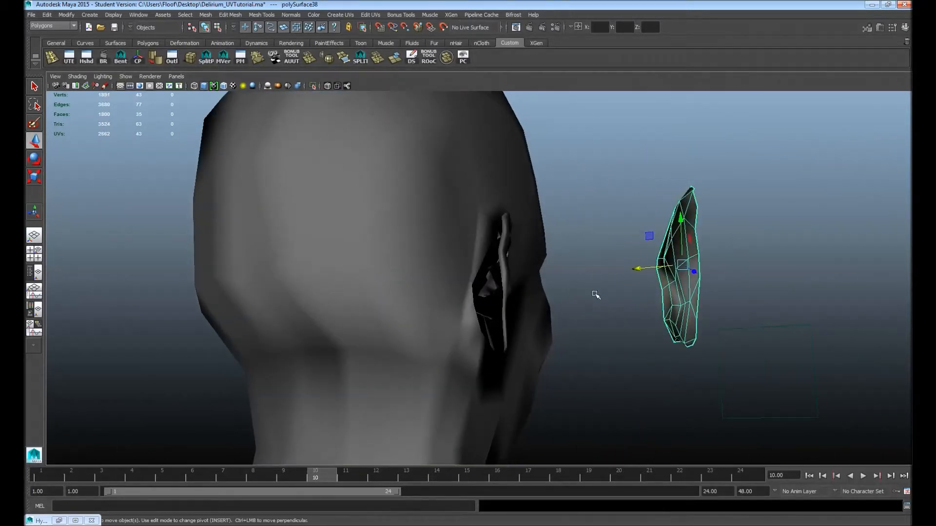
left_click_drag(641, 267, 461, 271)
right_click_drag(460, 271, 396, 203, "alt")
Combine the ear-back piece with the head mesh.
left_click(519, 274, "shift")
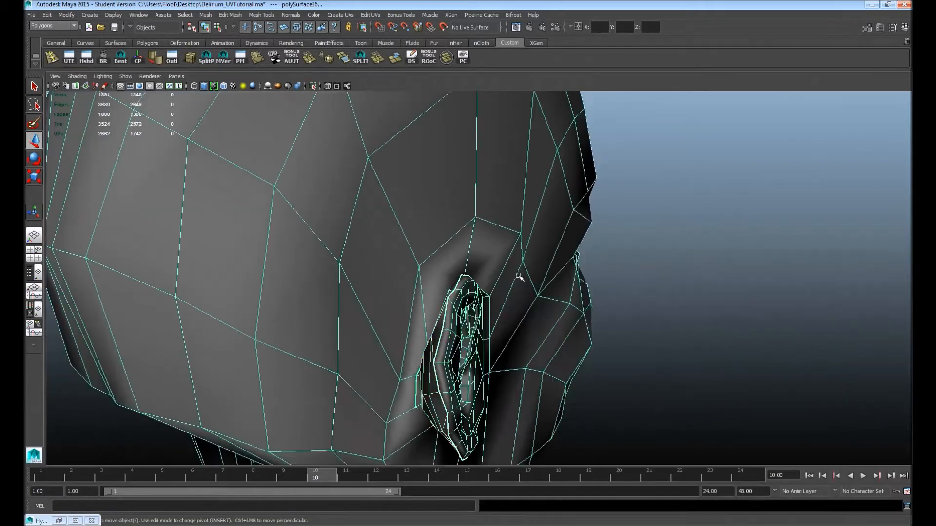
left_click(206, 16)
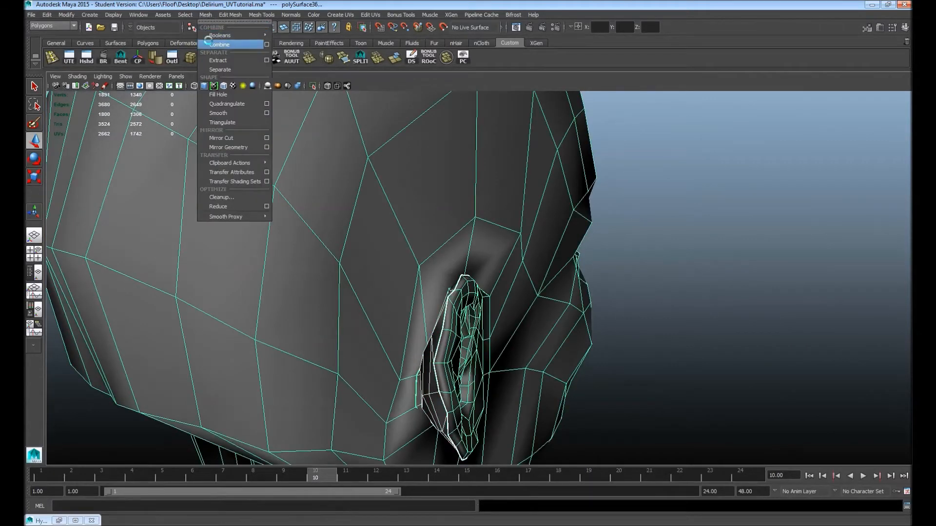
left_click(214, 37)
Turn on X-ray shading, switch to vertex selection, and start merging overlapping vertices on the ear-back seam to their centers.
scroll(509, 290, "up", 3)
left_click(328, 87)
mouse_move(463, 233)
left_mouse_down("alt")
mouse_move(431, 191)
mouse_move(389, 188)
mouse_move(433, 191)
mouse_move(439, 212)
left_mouse_up("alt")
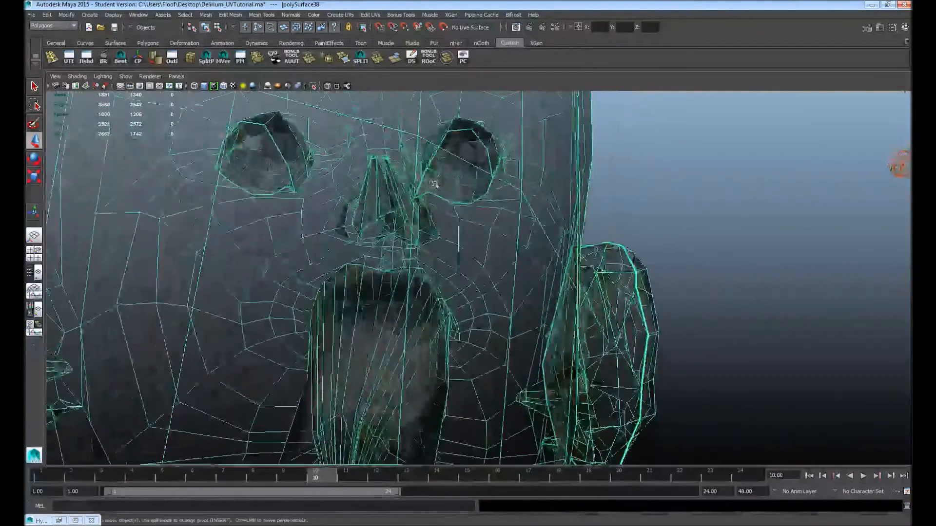
right_click_drag(438, 212, 539, 234, "alt")
left_click_drag(539, 234, 538, 188, "alt")
key("F9")
left_click(258, 58)
Merge the overlapping vertex pairs along the upper rim of the attached ear to their centers.
left_click_drag(559, 150, 583, 159)
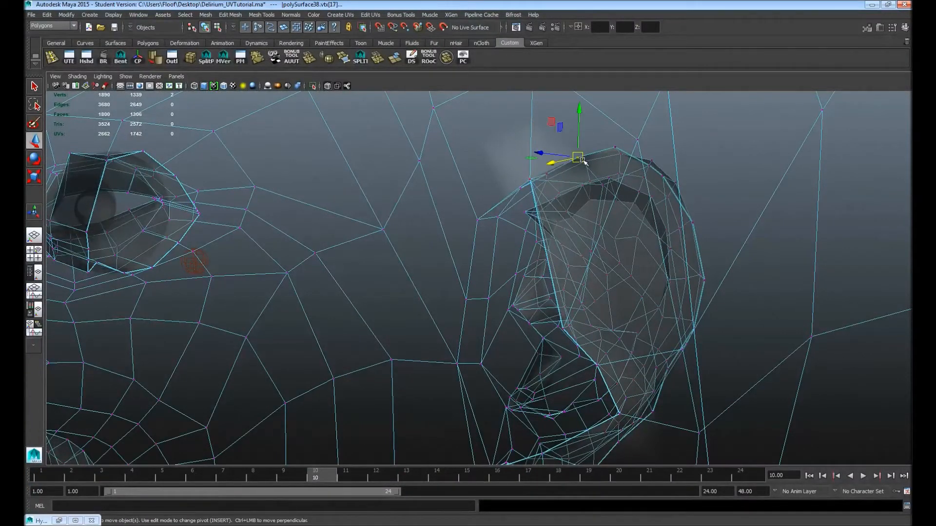
left_click_drag(608, 140, 668, 184)
key("g")
key("g")
key("g")
left_click_drag(693, 224, 674, 212)
left_click_drag(609, 255, 591, 226)
key("g")
Merge the overlapping vertex pairs down the back edge of the ear to their centers.
left_click_drag(616, 264, 623, 215, "alt")
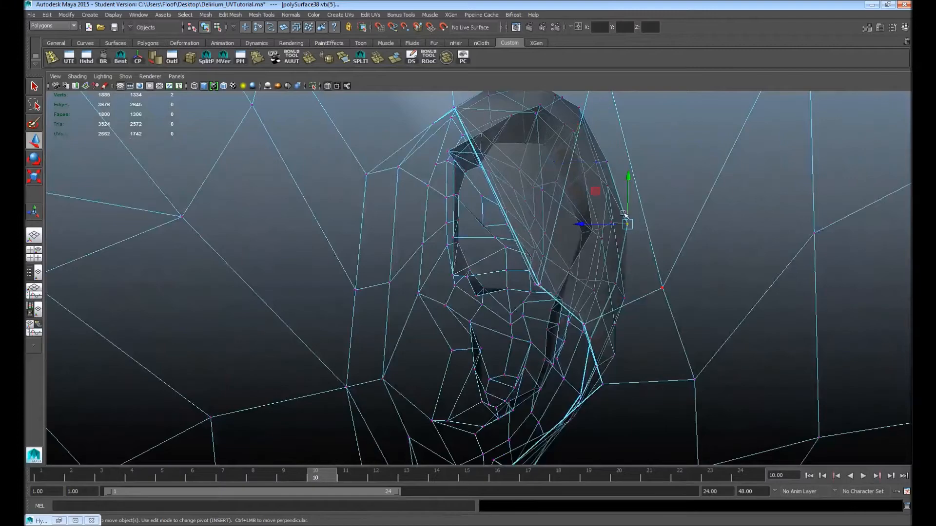
key("g")
left_click_drag(645, 321, 342, 225, "alt")
left_click(489, 260)
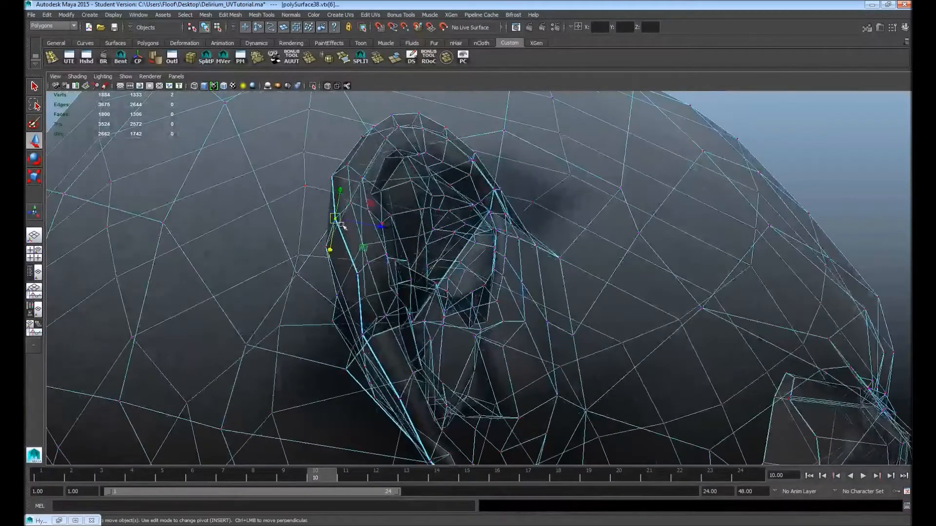
key("g")
left_click_drag(347, 267, 365, 282)
key("g")
left_click_drag(354, 329, 374, 345)
key("g")
Merge the overlapping vertices around the ear's lower edge and lobe to their centers.
middle_click_drag(457, 338, 447, 264, "alt")
left_click_drag(423, 284, 571, 318, "alt")
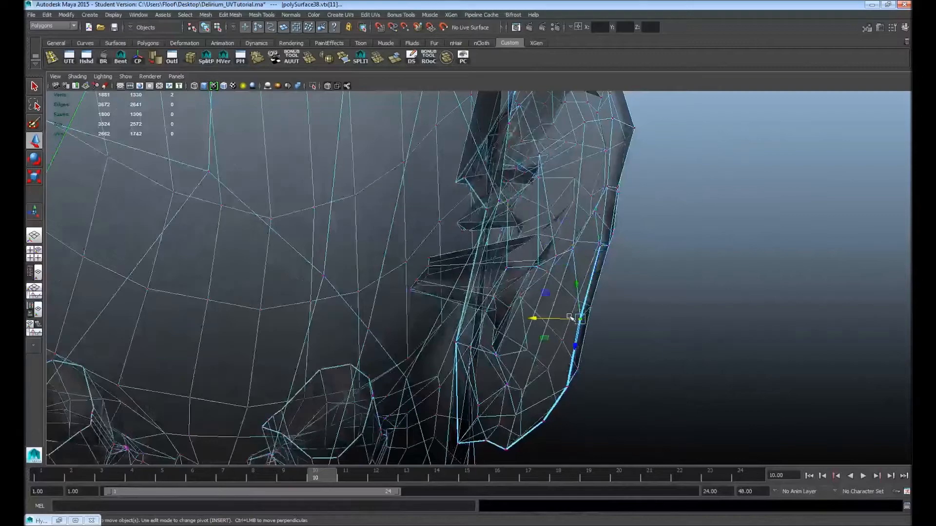
key("g")
left_click_drag(579, 395, 381, 355)
key("g")
left_click(382, 286)
key("g")
left_click_drag(447, 289, 466, 306)
key("g")
Merge the last overlapping vertices where the underside of the ear meets the head to their centers.
key("g")
left_click_drag(497, 336, 483, 317)
key("g")
left_click_drag(412, 346, 401, 321, "alt")
key("g")
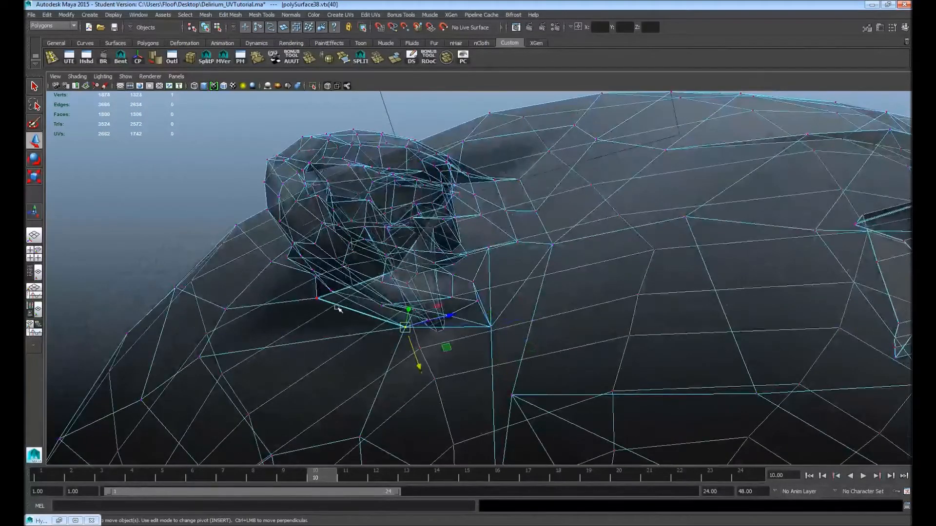
left_click_drag(311, 290, 203, 112)
left_click_drag(374, 262, 343, 241)
right_click_drag(653, 234, 530, 174, "alt")
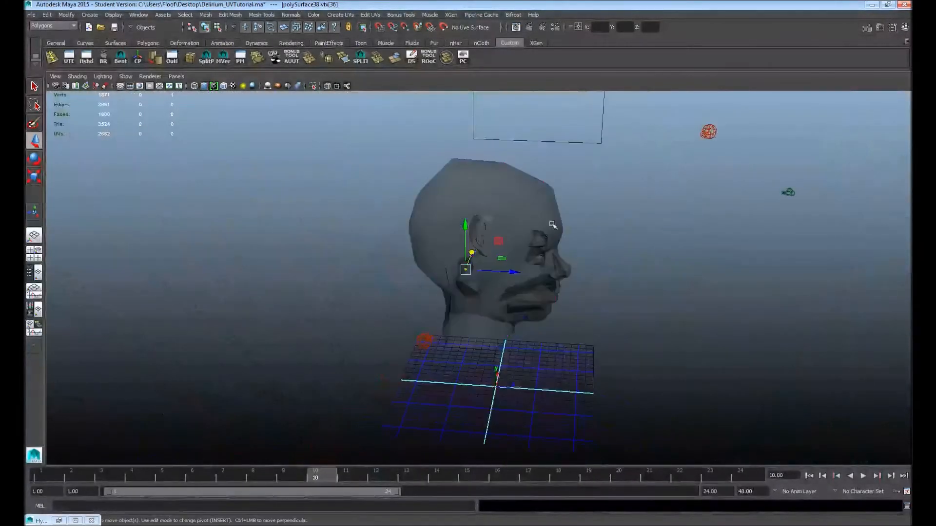
Select the whole head mesh and return it to opaque shaded display.
left_click_drag(552, 225, 512, 228, "alt")
left_click(512, 228)
middle_click_drag(606, 248, 525, 217, "alt")
left_click_drag(524, 218, 517, 254, "alt")
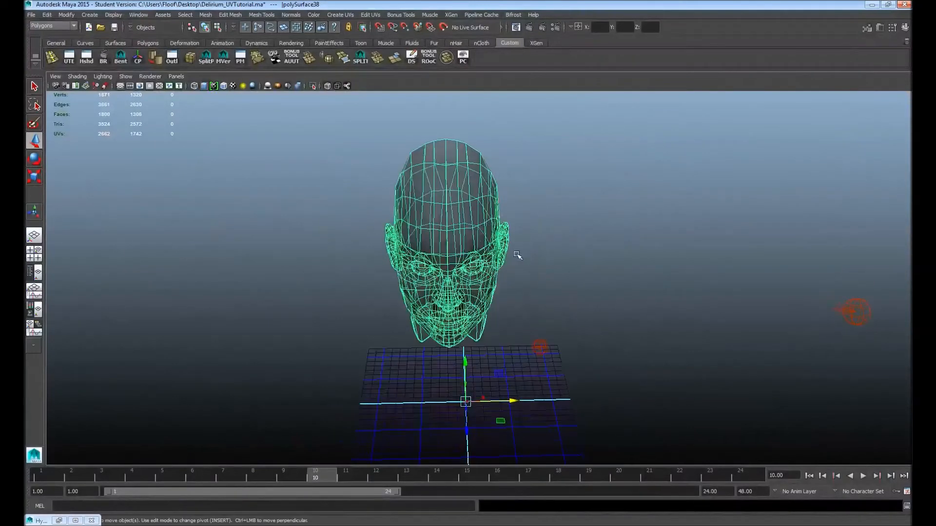
key("5")
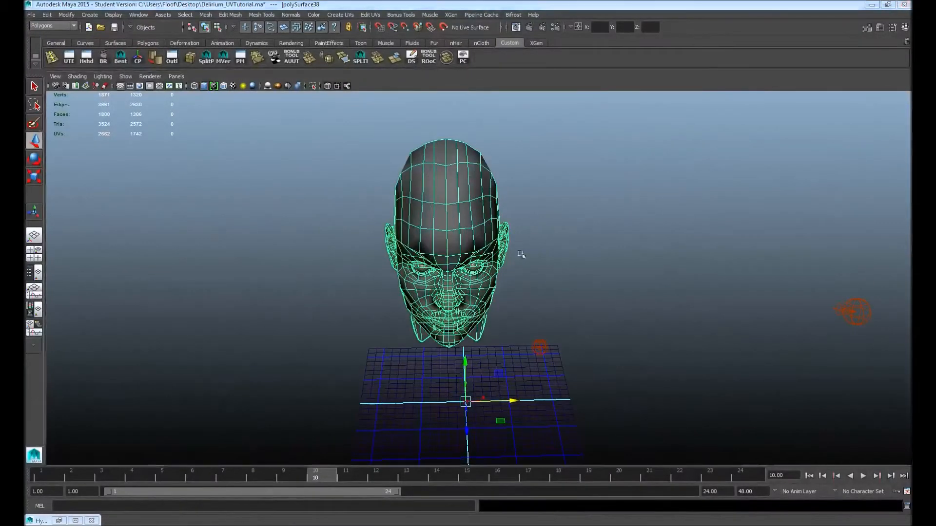
right_click_drag(518, 255, 554, 230, "alt")
left_click_drag(554, 230, 529, 268, "alt")
right_click_drag(529, 268, 499, 304, "alt")
left_click_drag(507, 230, 508, 232, "alt")
Switch to paint selection of faces and place the UV Texture Editor beside a side view of the head.
key("F11")
left_click(38, 125)
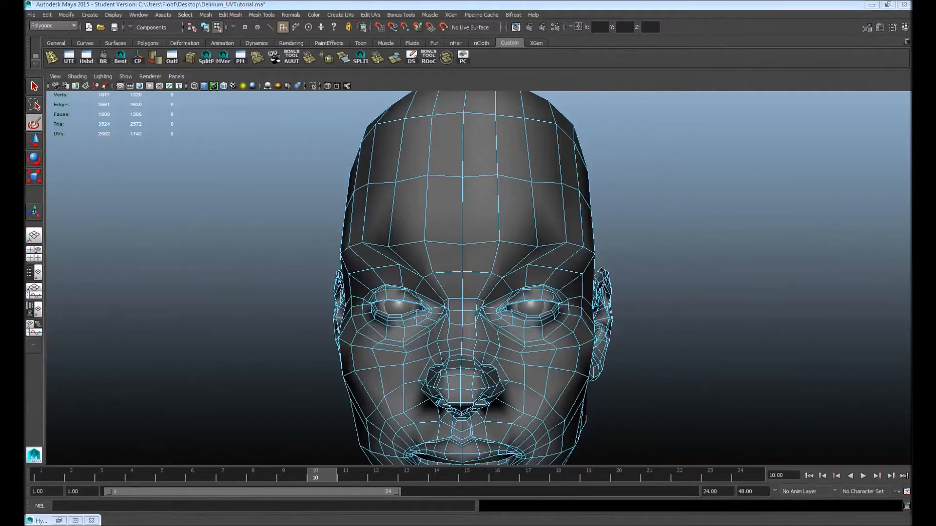
left_click_drag(909, 7, 655, 23)
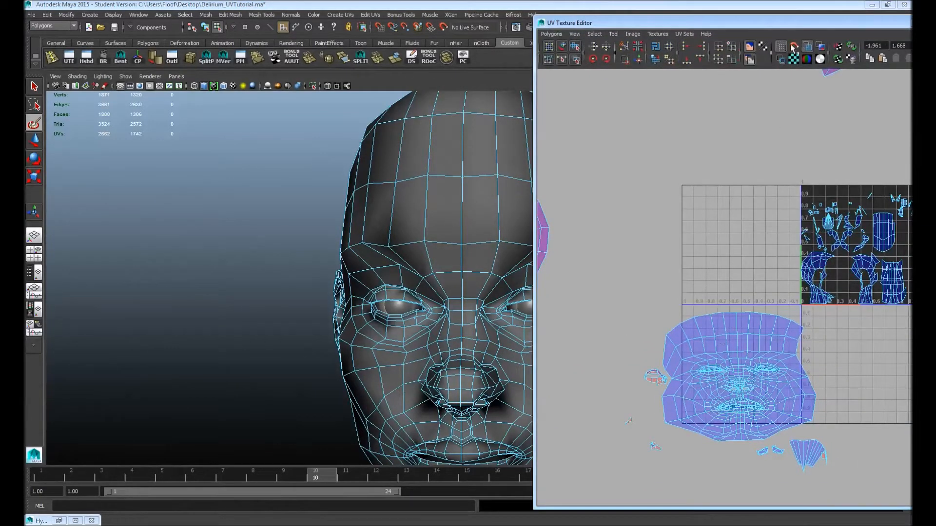
left_click_drag(761, 22, 933, 23)
left_click_drag(595, 205, 458, 207, "alt")
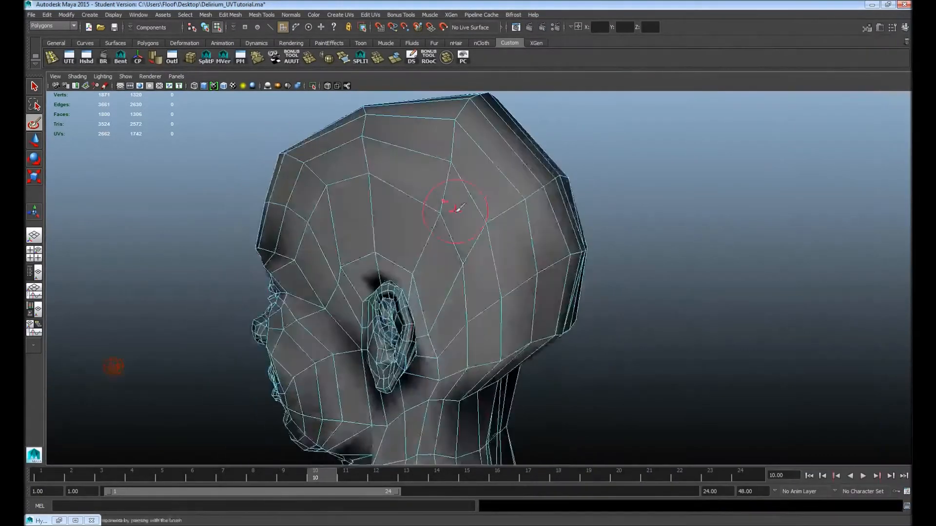
middle_click_drag(458, 207, 538, 175, "alt")
left_click_drag(539, 173, 410, 219, "alt")
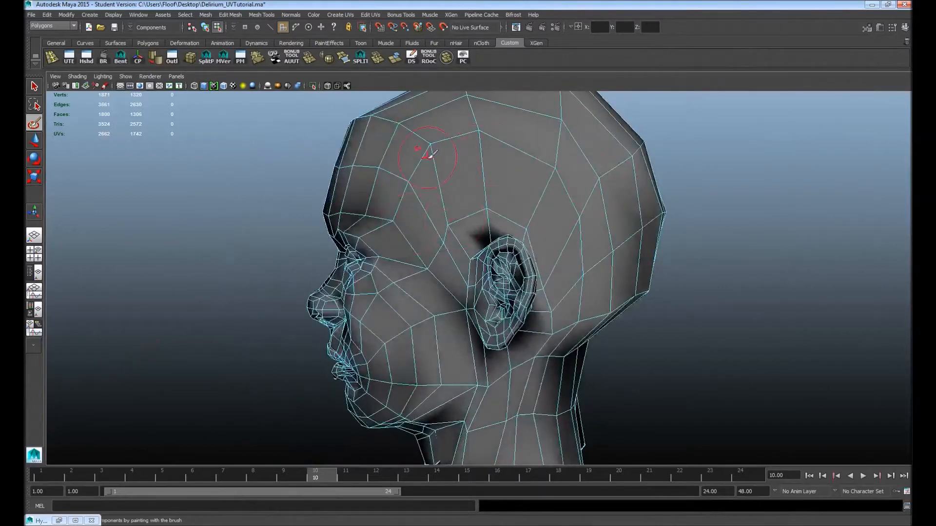
left_click_drag(910, 28, 747, 33)
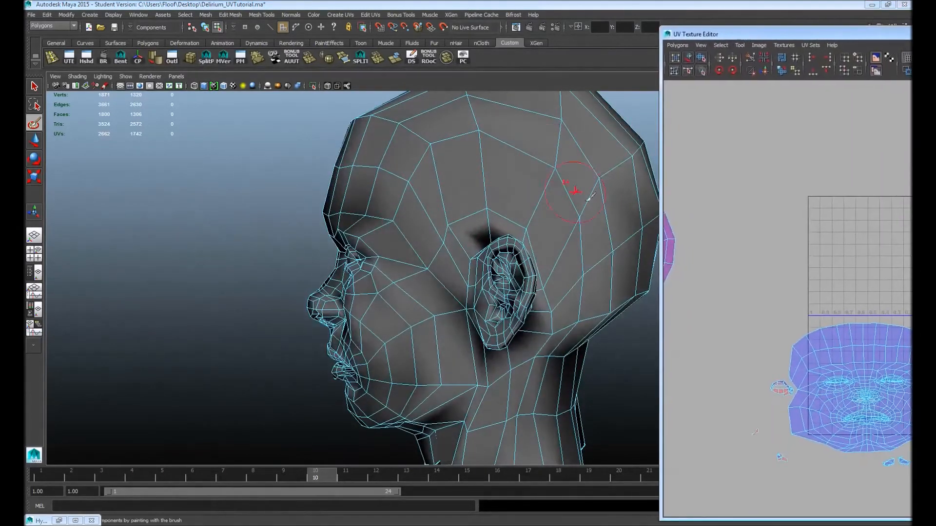
middle_click_drag(599, 169, 495, 167, "alt")
Paint-select the head faces in front of, above and behind the ear, leaving the ear itself unselected.
left_click(366, 171)
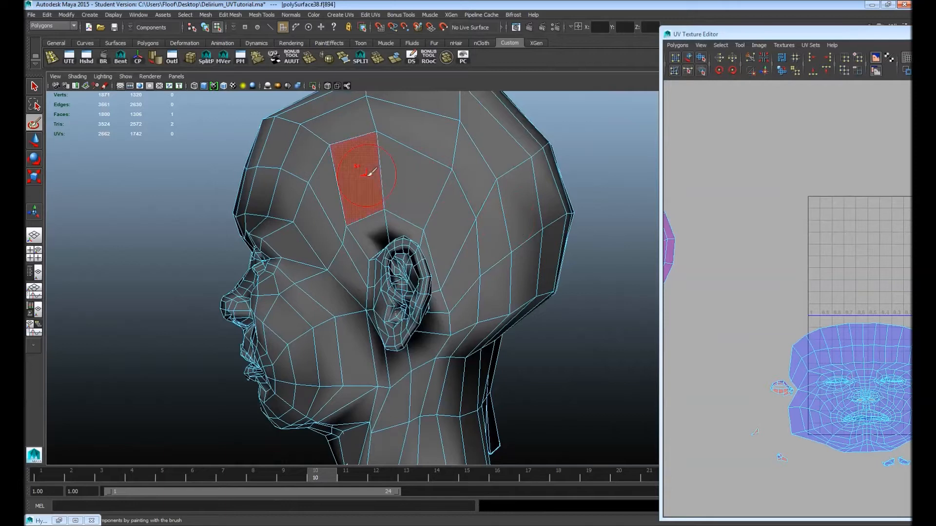
left_click_drag(875, 34, 818, 26)
left_click(336, 198)
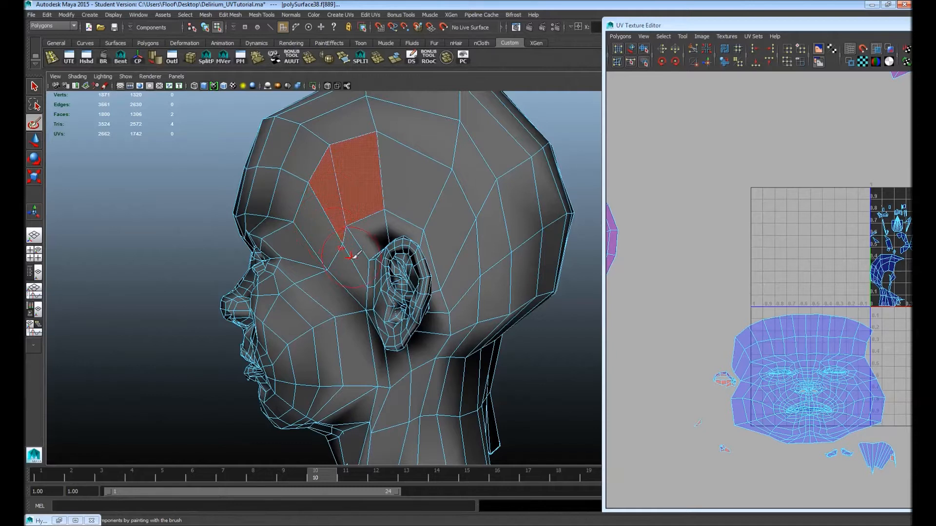
mouse_move(327, 239)
left_mouse_down()
mouse_move(346, 261)
mouse_move(382, 235)
left_mouse_up()
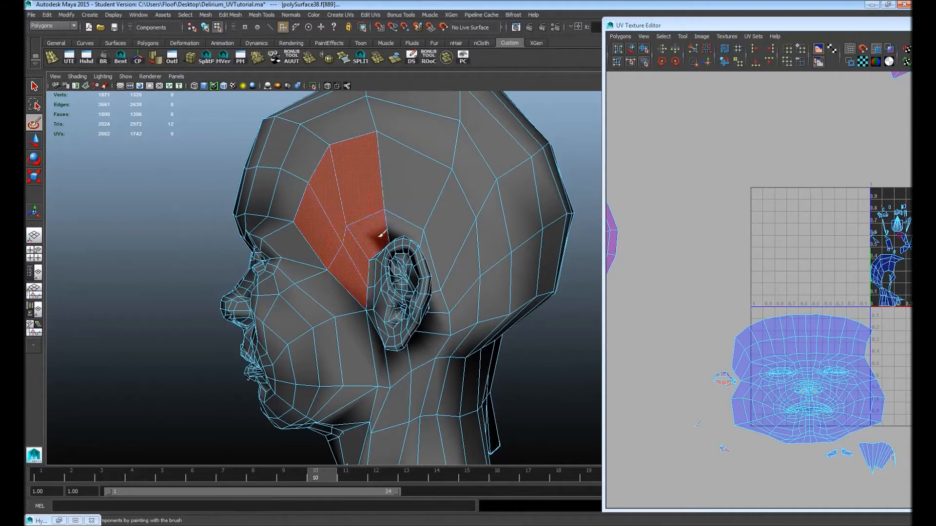
mouse_move(410, 190)
left_mouse_down()
mouse_move(411, 215)
mouse_move(458, 211)
mouse_move(467, 279)
left_mouse_up()
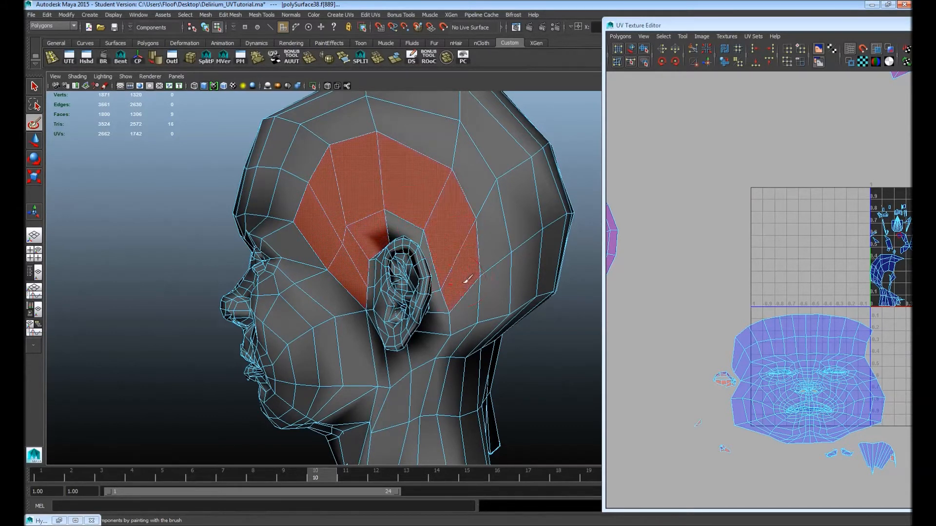
left_click_drag(426, 245, 416, 230)
middle_click_drag(502, 225, 504, 171, "alt")
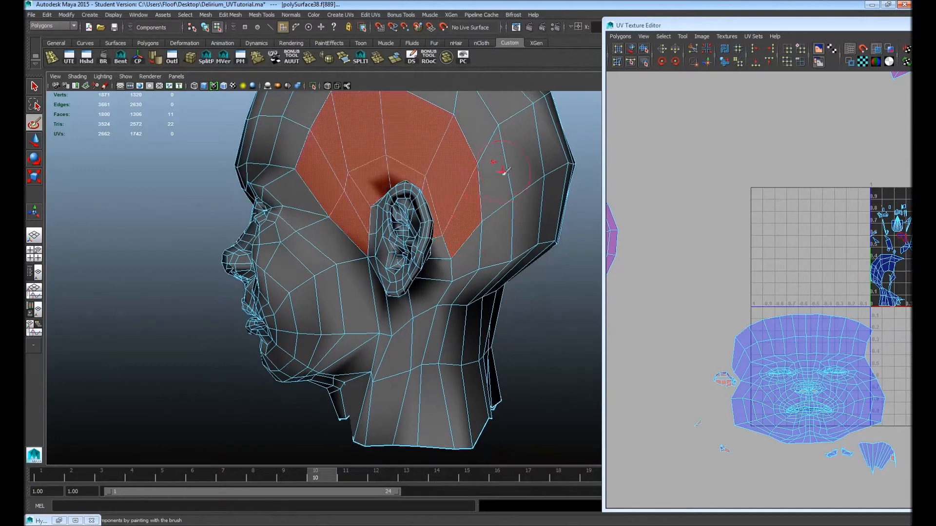
mouse_move(465, 239)
left_mouse_down("alt")
mouse_move(445, 232)
mouse_move(424, 254)
mouse_move(445, 241)
mouse_move(421, 280)
left_mouse_up("alt")
Paint over part of the ear to add its faces, and remove the ear's UV shell from the selection.
middle_click_drag(733, 188, 858, 172, "alt")
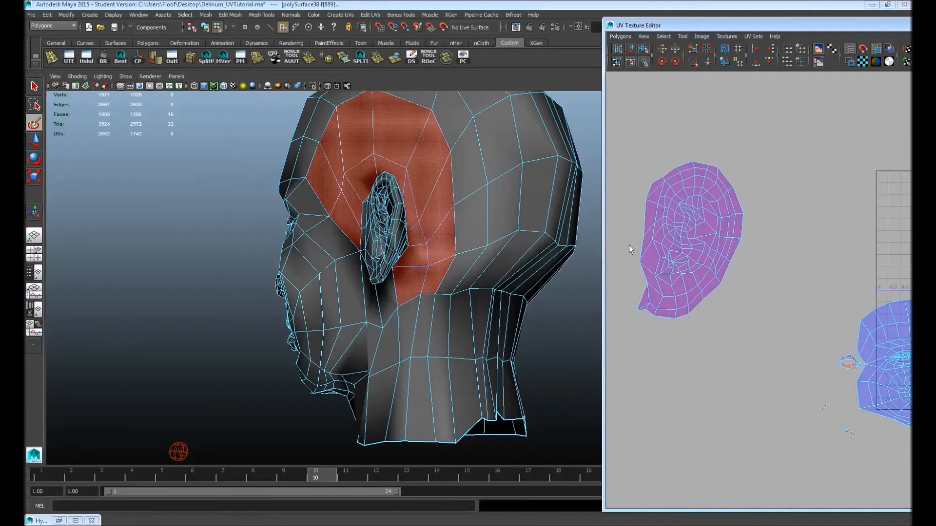
middle_click_drag(711, 217, 762, 217, "alt")
left_click_drag(414, 215, 398, 225)
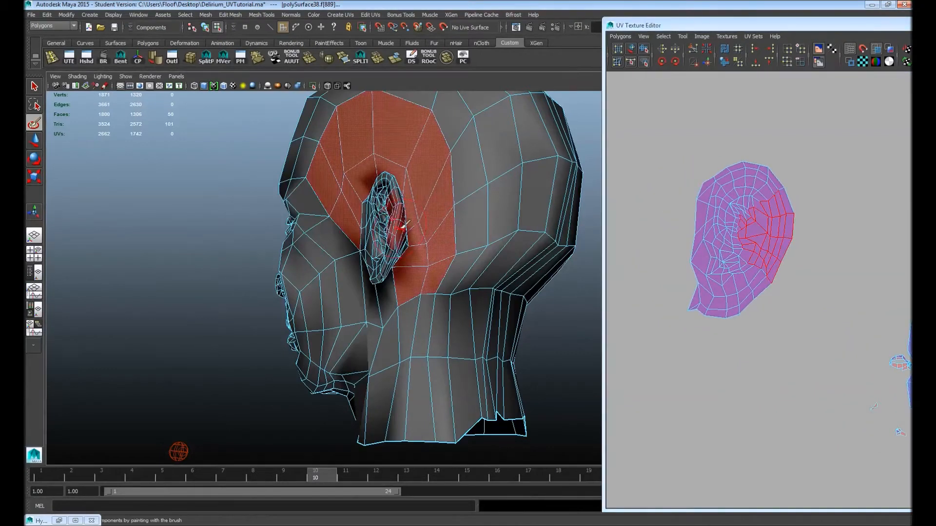
left_click(867, 228)
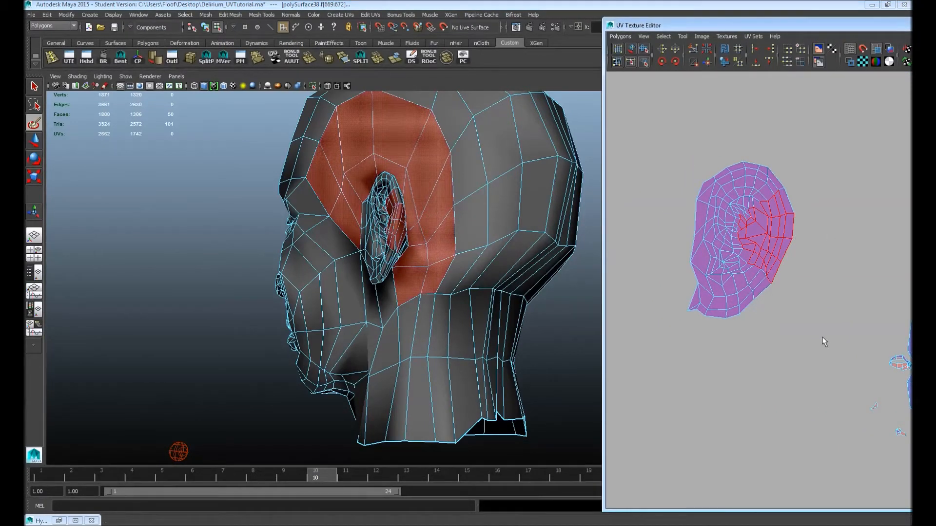
left_click(32, 83)
left_click_drag(680, 145, 844, 323, "ctrl")
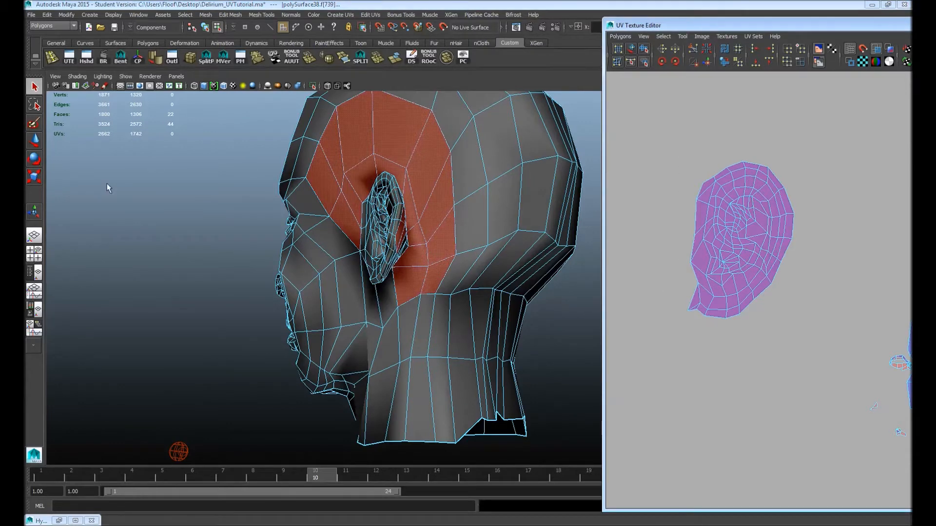
Add the faces directly behind and below the ear to the selection, and compare it with the face's UV shell.
left_click(30, 125)
mouse_move(511, 188)
left_mouse_down("alt")
mouse_move(394, 222)
mouse_move(385, 246)
left_mouse_up("alt")
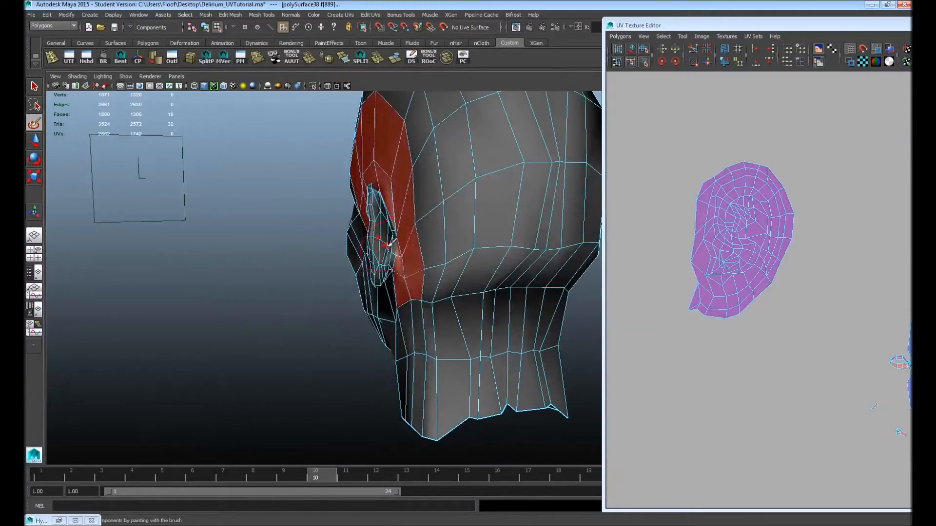
left_click_drag(449, 259, 495, 210, "alt")
mouse_move(390, 281)
left_mouse_down()
mouse_move(445, 285)
mouse_move(409, 249)
mouse_move(424, 238)
left_mouse_up()
left_click_drag(776, 25, 537, 30)
middle_click_drag(717, 234, 541, 200, "alt")
right_click_drag(559, 204, 648, 180, "alt")
left_click_drag(674, 36, 891, 33)
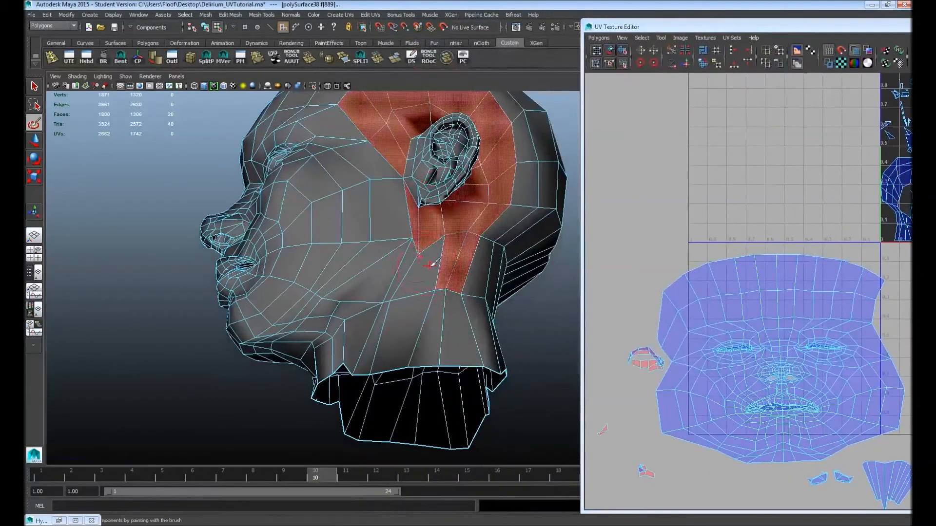
Paint-select the side-of-neck faces below the ear and deselect the row along the neck's open edge.
left_click(399, 219)
key("ctrl+z")
left_click(425, 264)
left_click(406, 264)
mouse_move(483, 269)
left_mouse_down("alt")
mouse_move(447, 278)
mouse_move(454, 331)
left_mouse_up("alt")
left_click(448, 338)
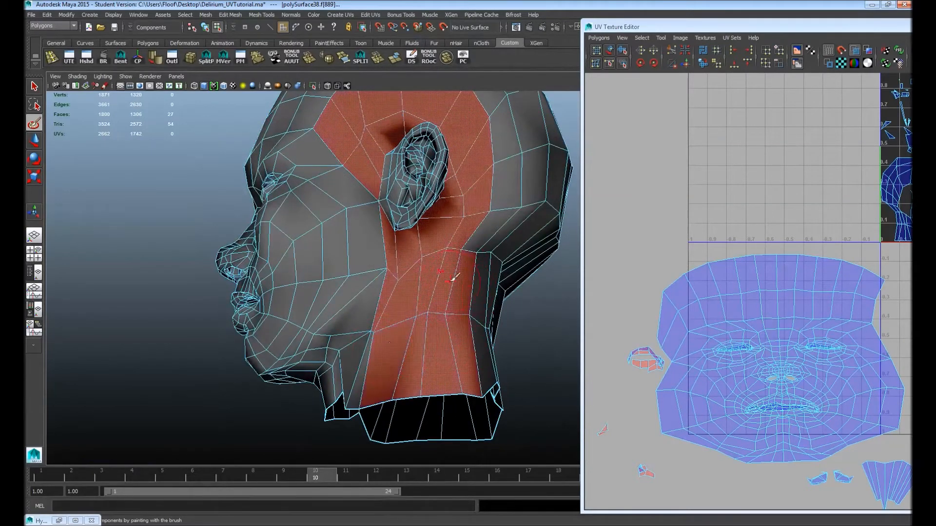
left_click_drag(453, 279, 414, 334, "alt")
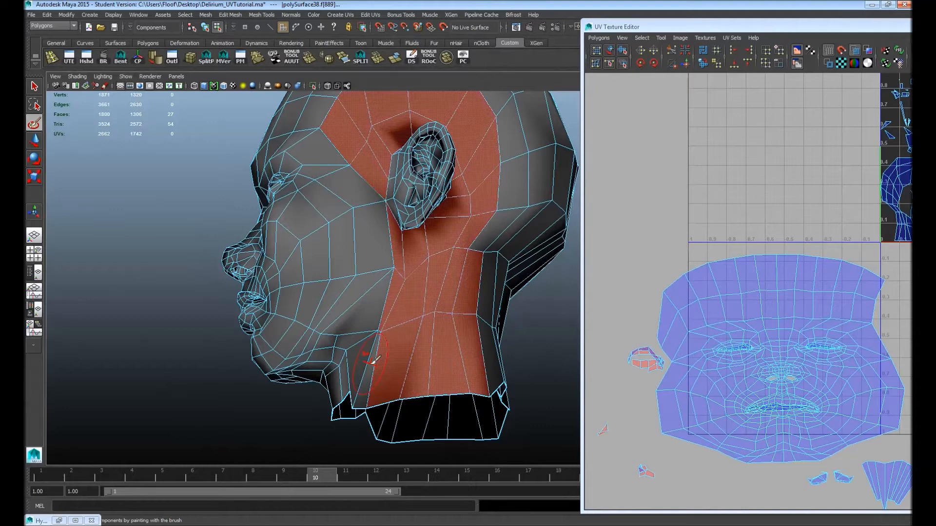
mouse_move(408, 343)
left_mouse_down("ctrl")
mouse_move(422, 353)
mouse_move(475, 343)
left_mouse_up("ctrl")
Extend the face selection toward the back and top of the head, and deselect the excess faces near the forehead.
middle_click_drag(488, 278, 474, 308, "alt")
mouse_move(488, 248)
left_mouse_down()
mouse_move(501, 210)
mouse_move(484, 119)
left_mouse_up()
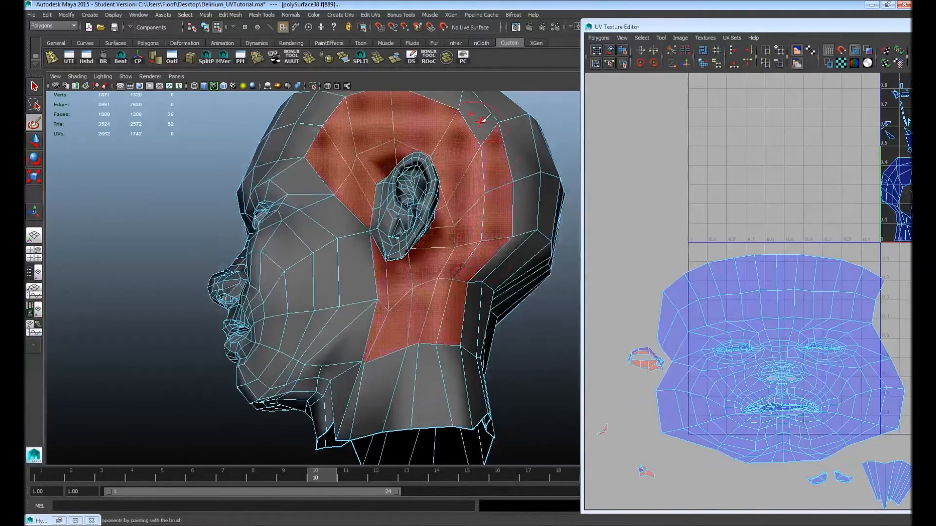
middle_click_drag(487, 158, 508, 234, "alt")
mouse_move(458, 180)
left_mouse_down()
mouse_move(385, 174)
mouse_move(323, 230)
mouse_move(332, 229)
left_mouse_up()
mouse_move(301, 183)
left_mouse_down("ctrl")
mouse_move(358, 258)
mouse_move(344, 213)
left_mouse_up("ctrl")
mouse_move(365, 275)
left_mouse_down()
mouse_move(355, 267)
mouse_move(359, 225)
mouse_move(342, 226)
mouse_move(380, 225)
left_mouse_up()
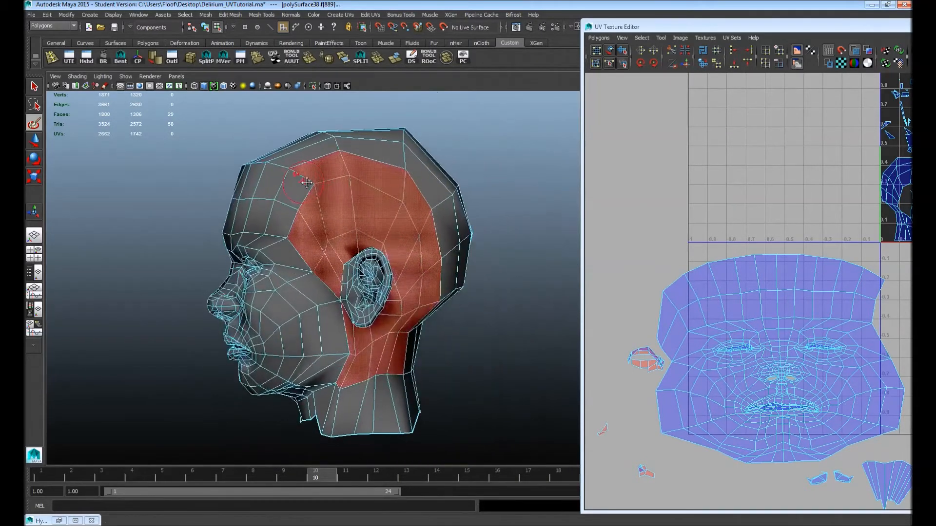
Apply a planar projection to the selected head-side faces and move their UV shell to empty space outside the texture square.
left_click_drag(685, 28, 570, 44)
scroll(773, 178, "down", 2)
middle_click_drag(773, 178, 593, 279, "alt")
right_click_drag(593, 278, 648, 307)
left_click(657, 308)
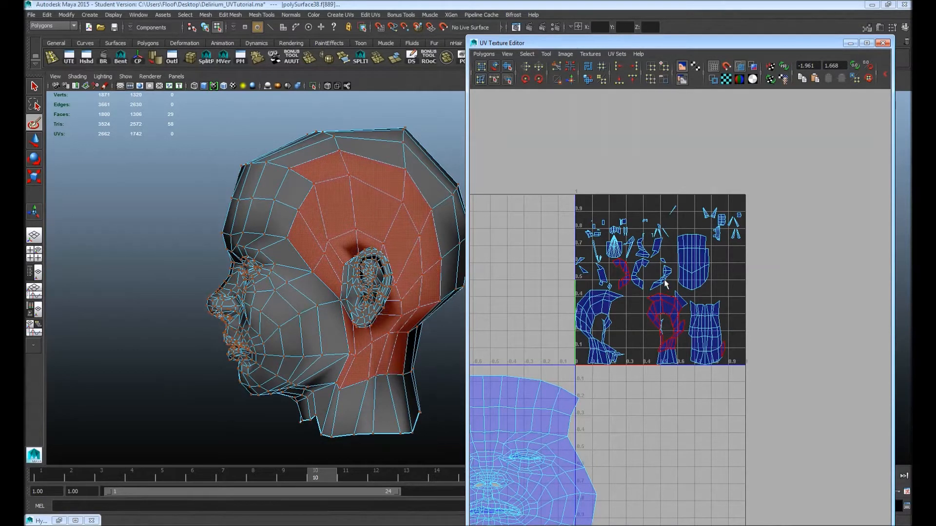
key("g")
right_click_drag(753, 314, 647, 290, "alt")
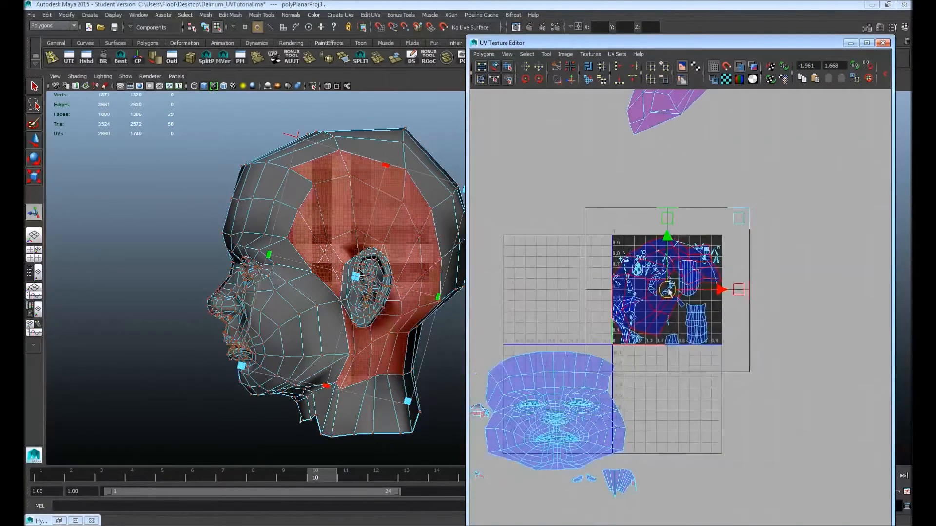
left_click_drag(669, 291, 784, 407)
Convert the projected head-side shell to a UV selection and activate the unfold/relax smoothing tool on it.
middle_click_drag(762, 403, 712, 294, "alt")
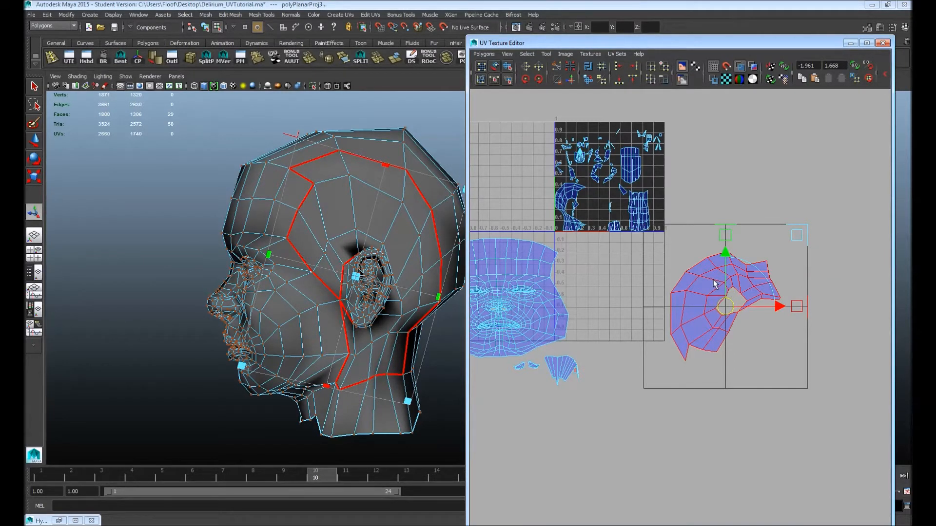
right_click_drag(738, 284, 754, 282, "ctrl")
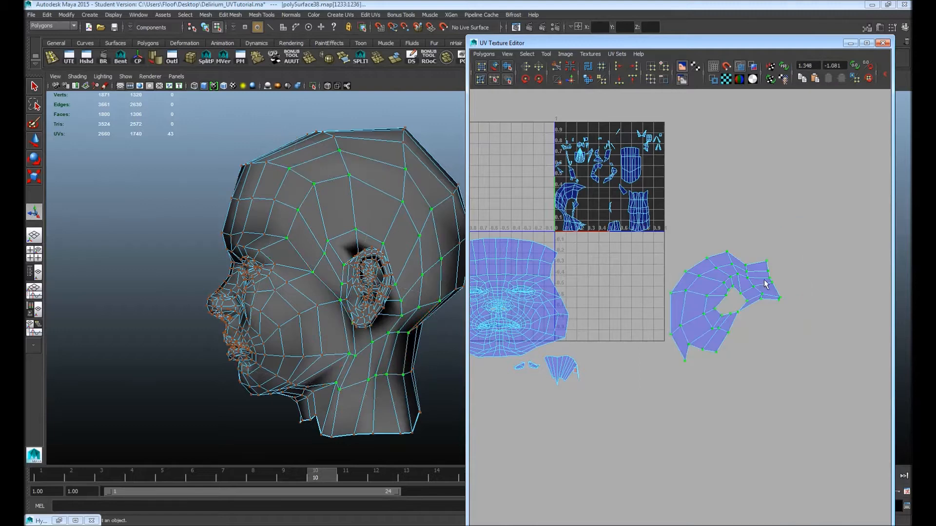
middle_click_drag(729, 308, 725, 283, "alt")
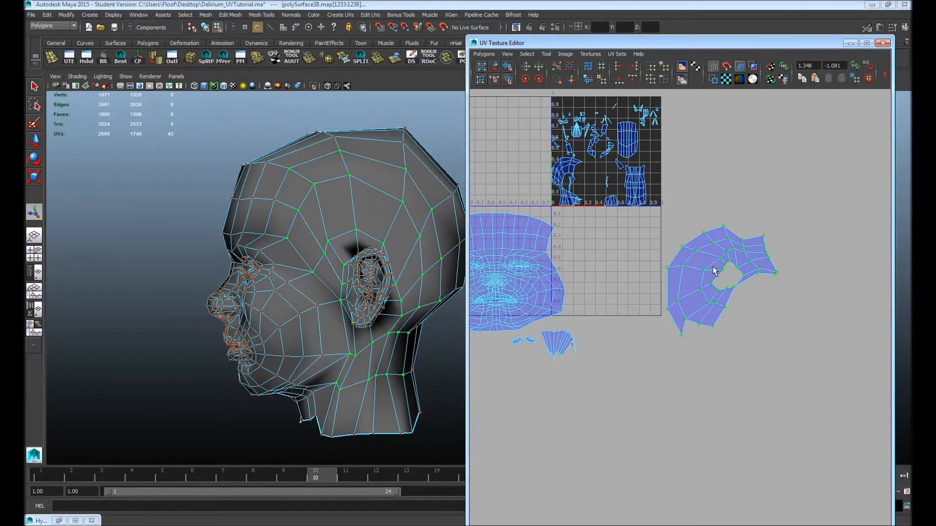
key("y")
left_click_drag(661, 340, 656, 337)
middle_click_drag(617, 264, 859, 264, "alt")
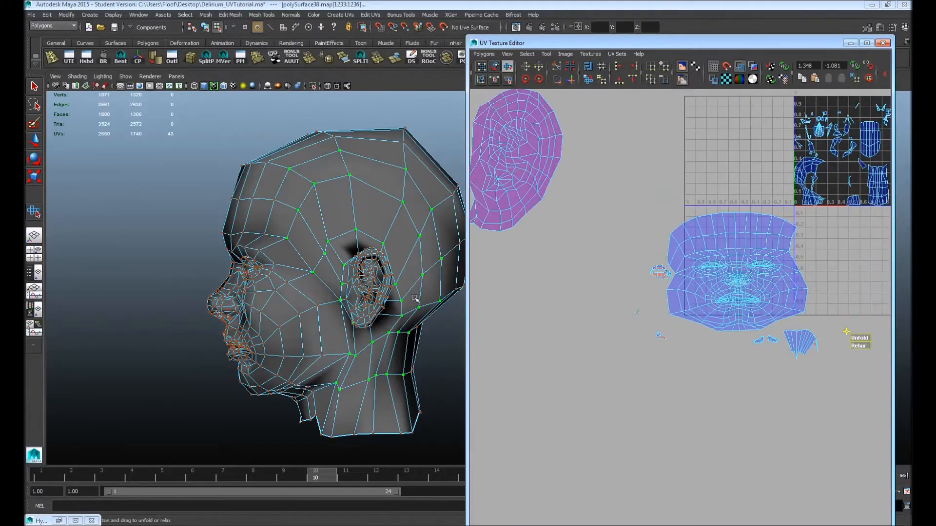
Paint-select the faces on the opposite side of the head, from the temple across to the back of the skull.
left_click(287, 231)
left_click_drag(286, 227, 394, 226, "alt")
middle_click_drag(436, 195, 199, 179, "alt")
right_click_drag(312, 167, 280, 190)
left_click(34, 127)
middle_click_drag(273, 182, 254, 173, "alt")
mouse_move(241, 131)
left_mouse_down()
mouse_move(274, 208)
mouse_move(327, 149)
mouse_move(376, 197)
mouse_move(318, 254)
mouse_move(344, 242)
mouse_move(311, 227)
mouse_move(280, 244)
mouse_move(317, 281)
mouse_move(303, 310)
mouse_move(341, 256)
mouse_move(368, 243)
mouse_move(316, 222)
mouse_move(271, 161)
mouse_move(271, 119)
mouse_move(288, 191)
mouse_move(100, 173)
mouse_move(319, 190)
mouse_move(338, 272)
mouse_move(274, 212)
mouse_move(268, 192)
left_mouse_up()
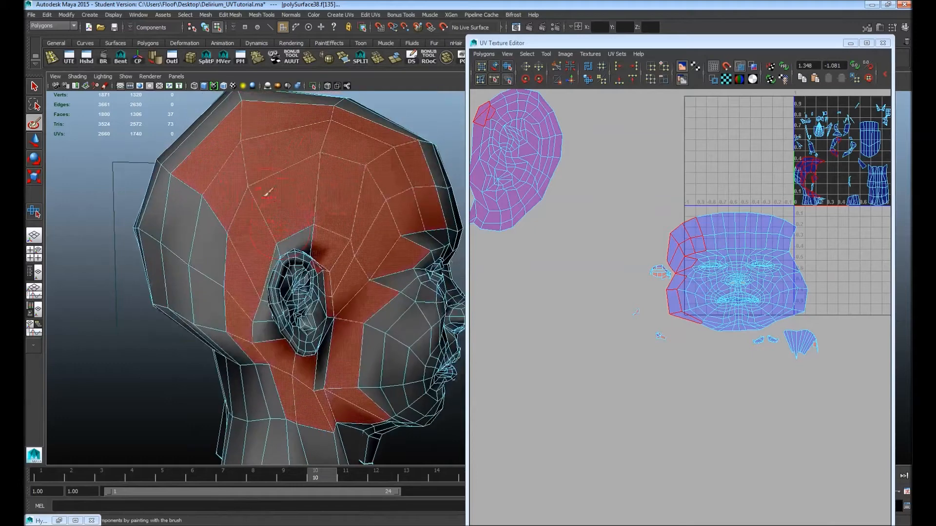
left_click_drag(196, 201, 200, 280)
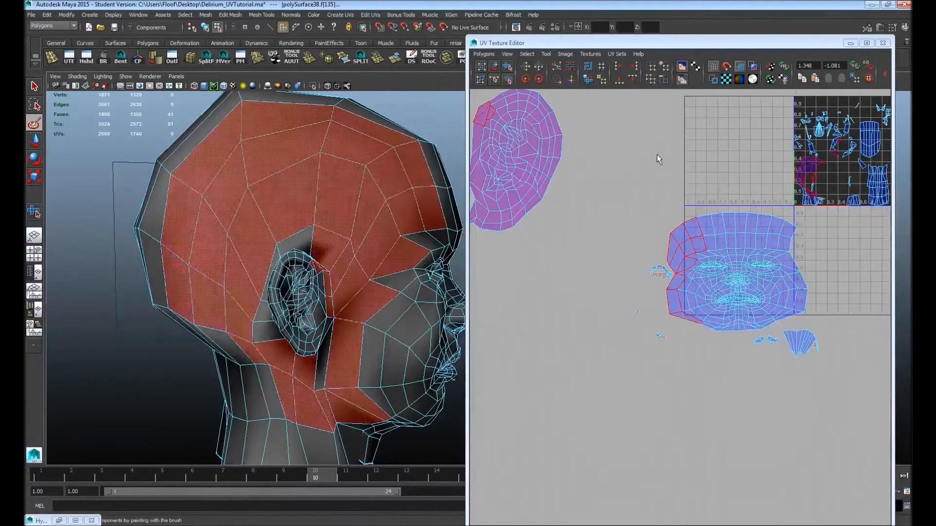
Add the remaining faces directly above, behind and below the ear to the head-side selection.
middle_click_drag(717, 188, 644, 194, "alt")
right_click_drag(643, 194, 639, 199, "alt")
middle_click_drag(639, 200, 636, 183, "alt")
right_click_drag(635, 183, 773, 218, "alt")
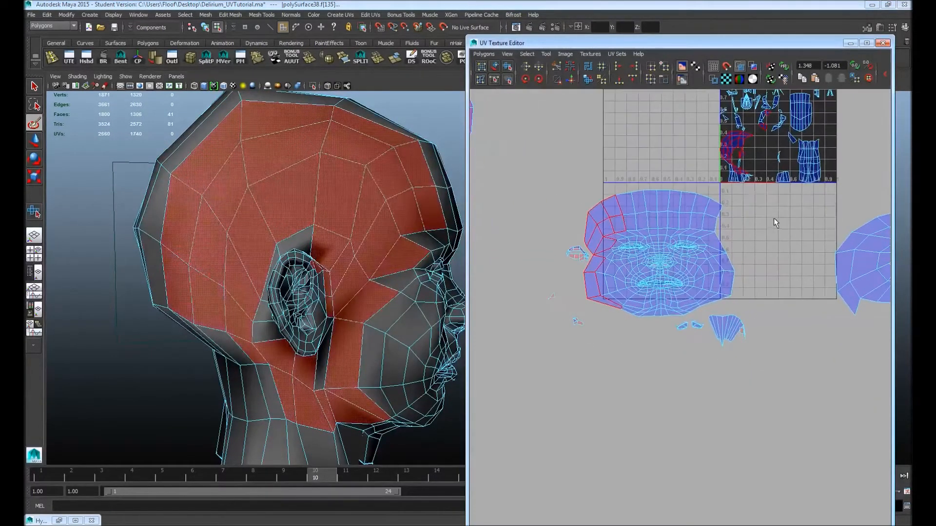
middle_click_drag(269, 174, 285, 149, "alt")
left_click_drag(202, 290, 219, 275, "alt")
left_click_drag(310, 260, 304, 230)
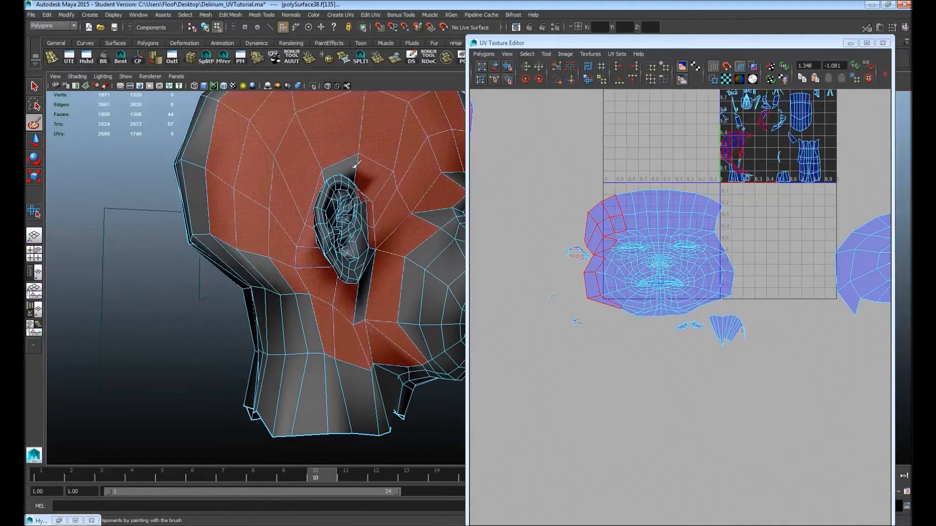
left_click_drag(368, 304, 368, 298)
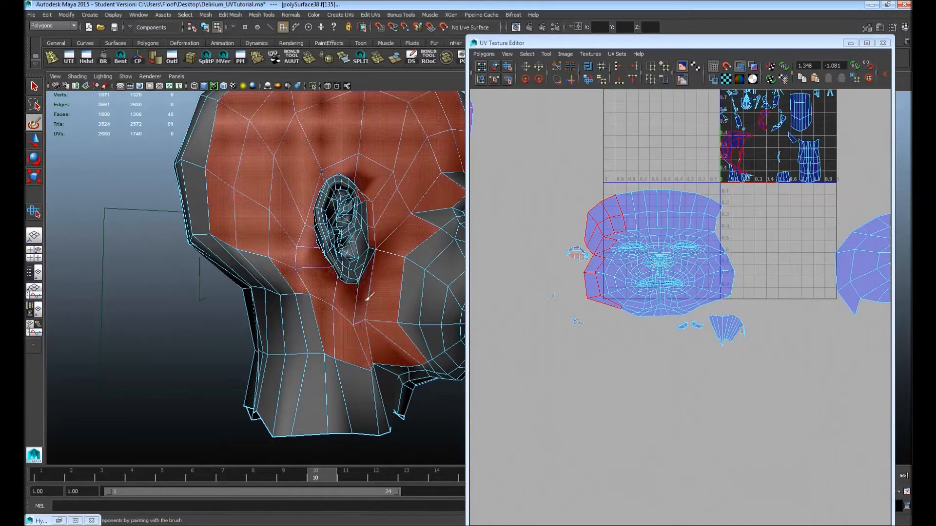
Extend the head-side selection onto the upper neck faces behind and below the ear.
left_click_drag(321, 331, 301, 313)
left_click_drag(251, 260, 280, 321)
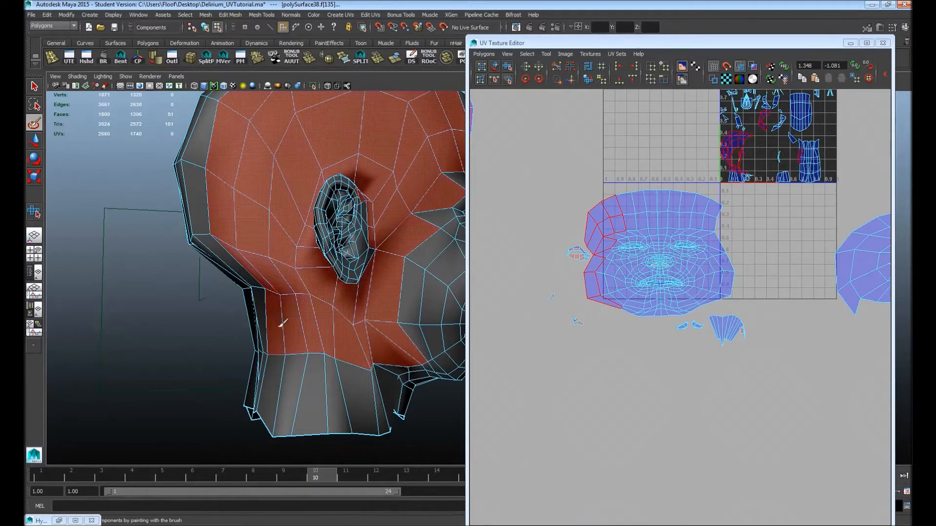
mouse_move(282, 322)
right_mouse_down("alt")
mouse_move(204, 242)
mouse_move(177, 232)
right_mouse_up("alt")
middle_click_drag(345, 227, 202, 272, "alt")
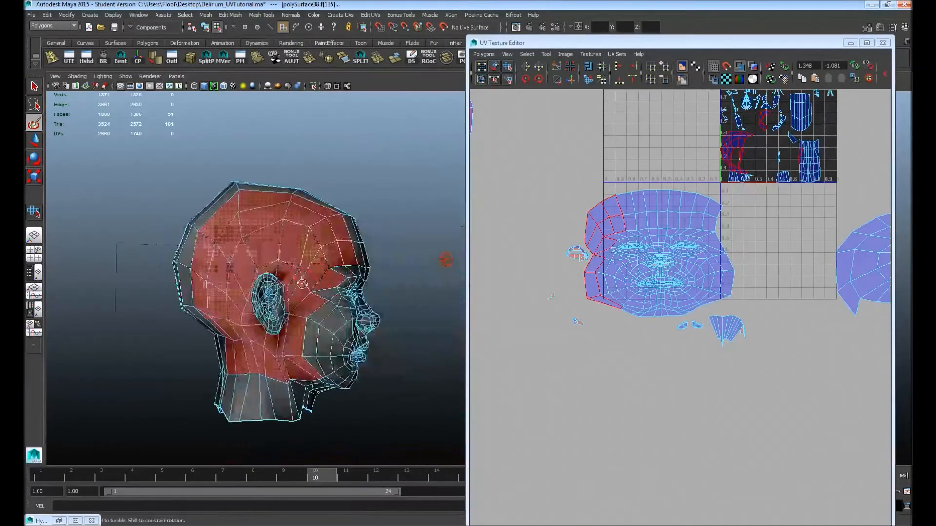
key("q")
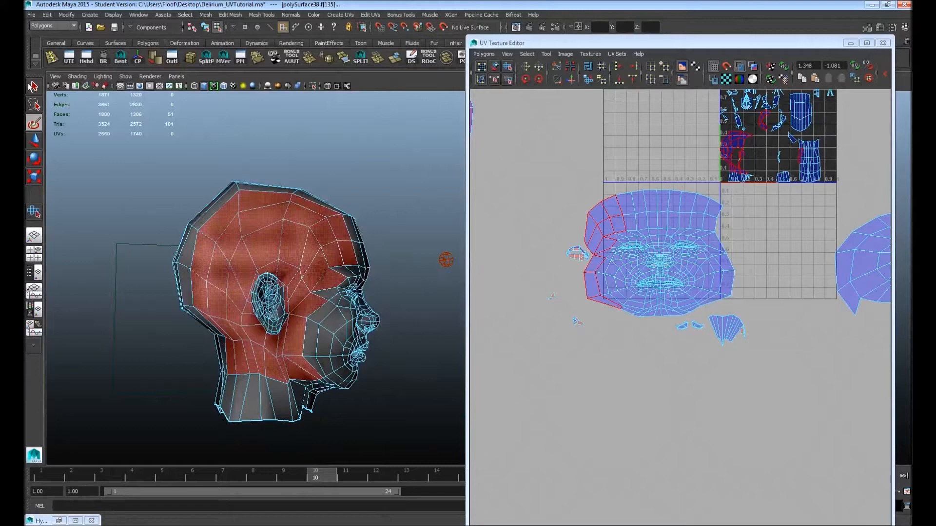
Remove the faces that already belong to the face and ear UV shells from the selection.
left_click_drag(513, 169, 650, 355, "ctrl")
key("f")
left_click_drag(529, 171, 639, 288, "ctrl")
middle_click_drag(744, 316, 471, 405, "alt")
scroll(683, 253, "down", 3)
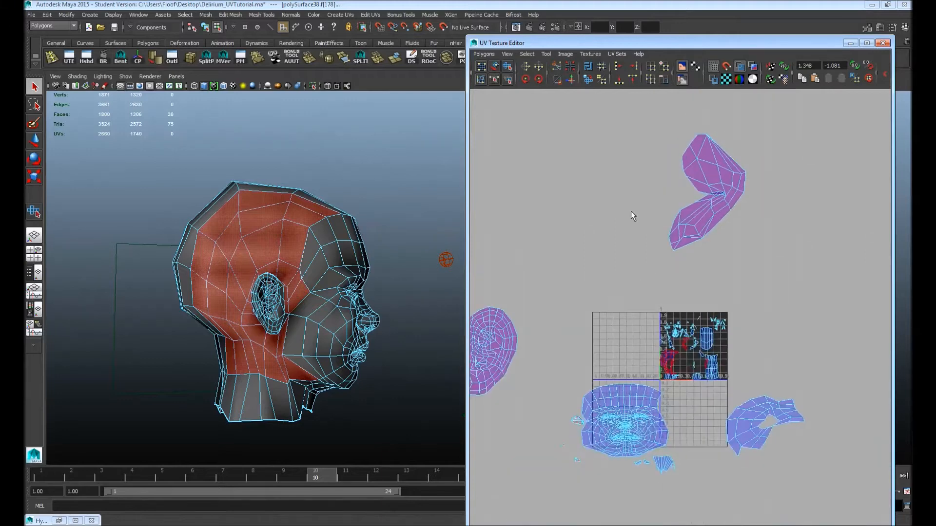
Deselect the excess face under the jaw from the head-side selection.
left_click_drag(366, 335, 324, 297, "alt")
right_click_drag(324, 297, 407, 334, "alt")
middle_click_drag(234, 311, 393, 325, "alt")
left_click_drag(335, 354, 328, 333, "alt")
right_click_drag(328, 333, 307, 326, "alt")
left_click_drag(307, 325, 278, 329, "alt")
left_click(303, 346, "ctrl")
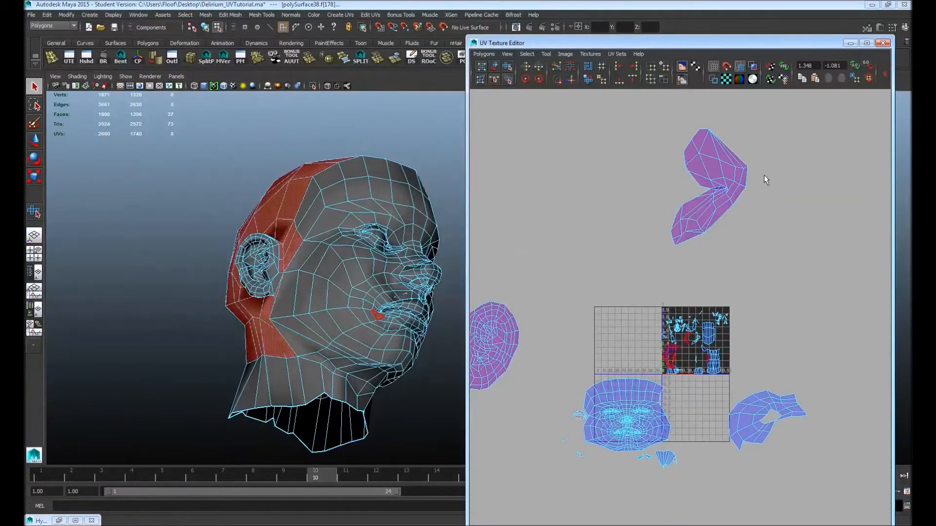
Apply a planar projection to the second head side's faces and move their UV shell beside the texture square.
middle_click_drag(674, 302, 695, 292, "alt")
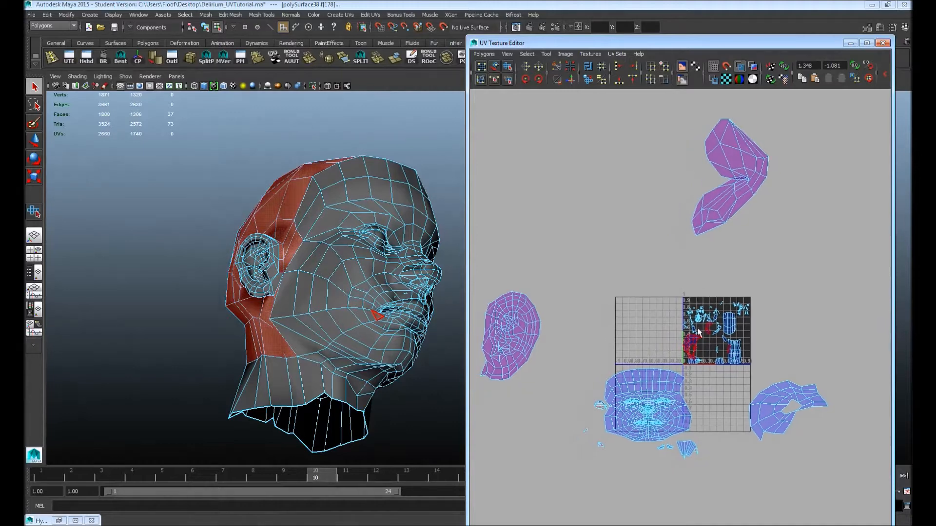
key("g")
middle_click_drag(778, 341, 732, 302, "alt")
left_click_drag(673, 287, 807, 275)
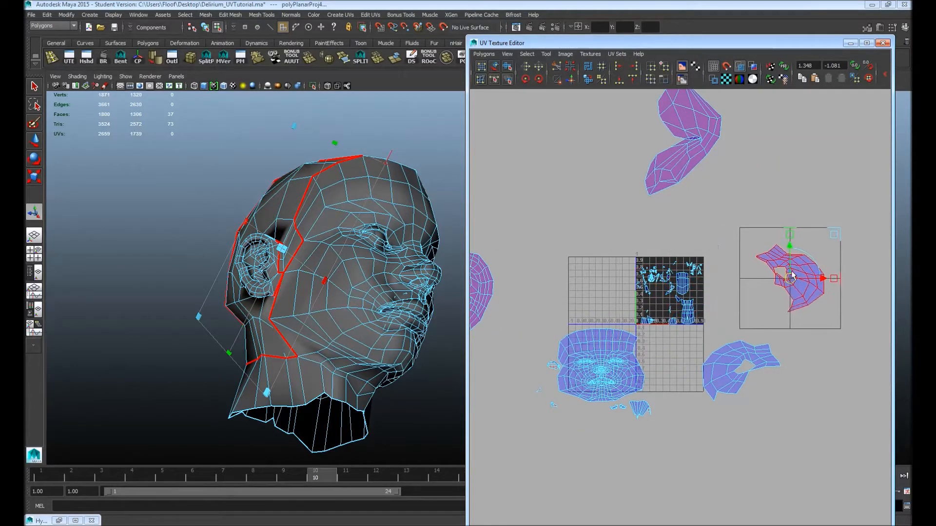
Convert the second head-side shell to a UV selection, unfold it with the smoothing tool, and clear the selection.
middle_click_drag(806, 266, 760, 261, "alt")
right_click_drag(794, 260, 832, 258, "ctrl")
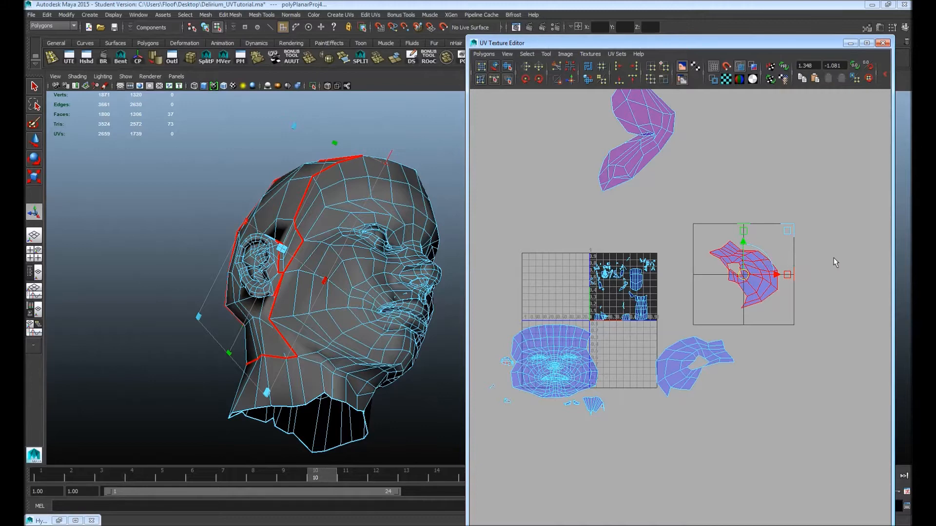
key("y")
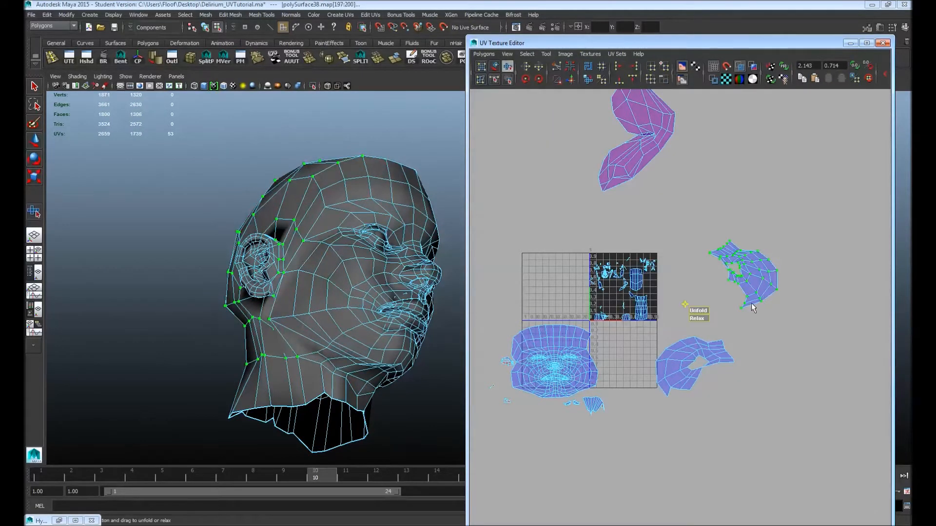
left_click_drag(700, 311, 877, 331)
left_click(737, 296)
Paint-select the front band of faces across the top of the head, above the forehead.
left_click_drag(278, 139, 257, 272, "alt")
middle_click_drag(257, 272, 322, 218, "alt")
right_click_drag(323, 218, 340, 207, "alt")
middle_click_drag(340, 207, 296, 293, "alt")
middle_click_drag(370, 243, 352, 236, "alt")
mouse_move(327, 188)
left_mouse_down("alt")
mouse_move(236, 131)
mouse_move(248, 168)
left_mouse_up("alt")
left_click(34, 124)
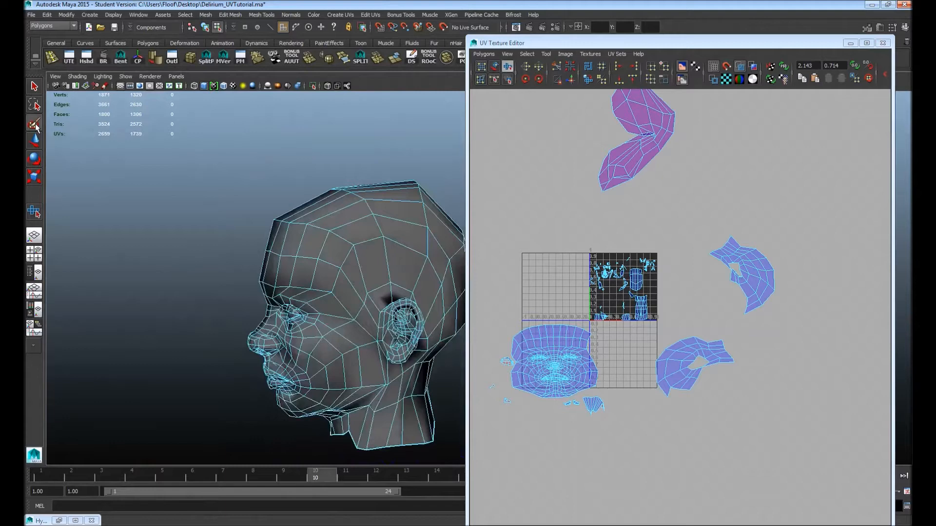
left_click(328, 249)
key("f")
right_click_drag(298, 249, 223, 198, "alt")
left_click_drag(223, 198, 366, 198, "alt")
middle_click_drag(366, 197, 287, 167, "alt")
right_click_drag(288, 168, 259, 207, "alt")
middle_click_drag(260, 207, 315, 213, "alt")
left_click_drag(315, 212, 341, 249, "alt")
middle_click_drag(341, 249, 381, 233, "alt")
left_click(401, 291, "ctrl")
mouse_move(393, 274)
left_mouse_down()
mouse_move(215, 261)
mouse_move(161, 240)
left_mouse_up()
middle_click_drag(244, 228, 294, 225, "alt")
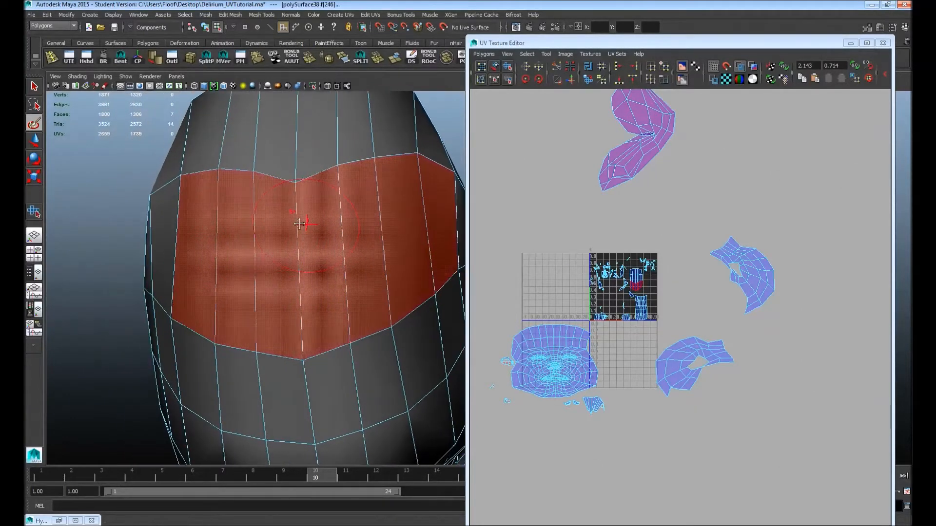
Add the outer side face and the next band of faces toward the back of the crown to the selection.
left_click_drag(293, 226, 287, 225, "alt")
left_click_drag(181, 227, 197, 157)
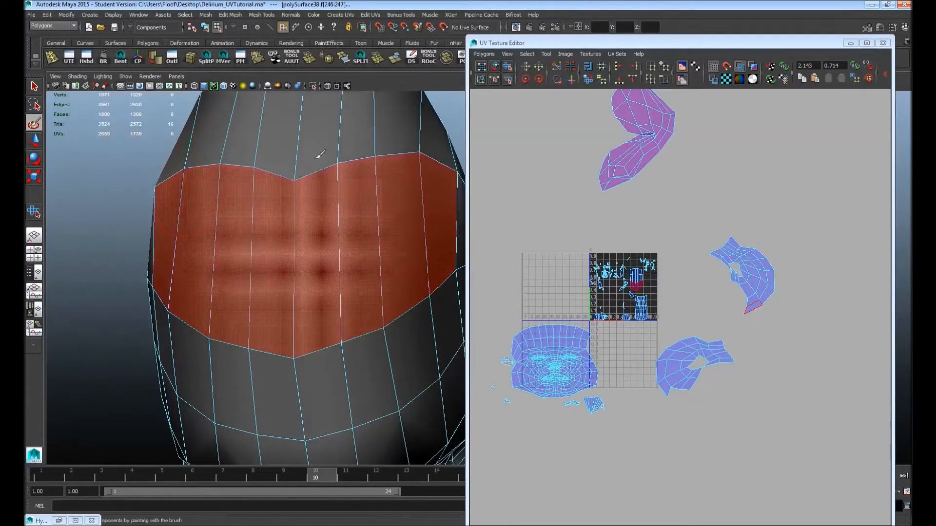
left_click_drag(326, 171, 308, 177, "alt")
right_click_drag(308, 177, 330, 192, "alt")
left_click_drag(330, 192, 329, 203, "alt")
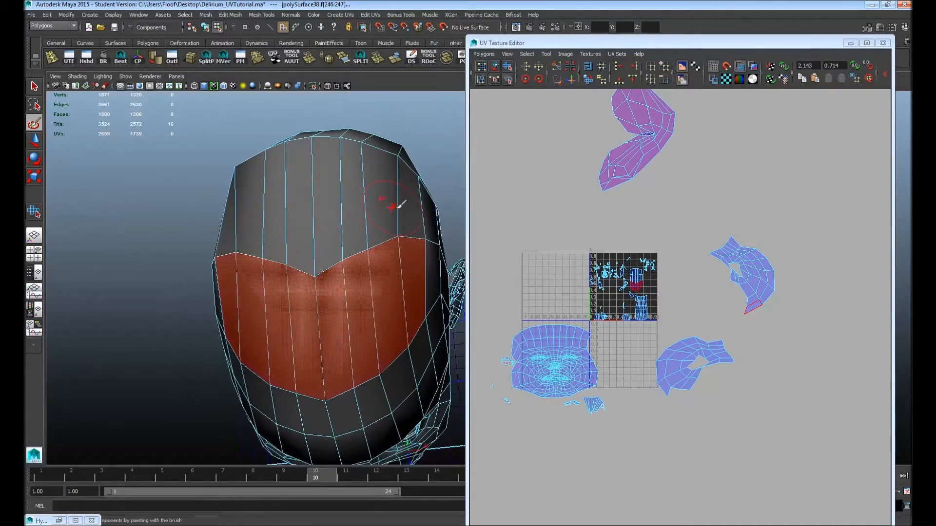
mouse_move(415, 203)
left_mouse_down()
mouse_move(235, 211)
mouse_move(369, 211)
mouse_move(359, 152)
mouse_move(312, 183)
mouse_move(304, 173)
left_mouse_up()
Try leaving the outermost side column out of the top-of-head selection, and add its two faces back.
middle_click_drag(762, 229, 831, 211, "alt")
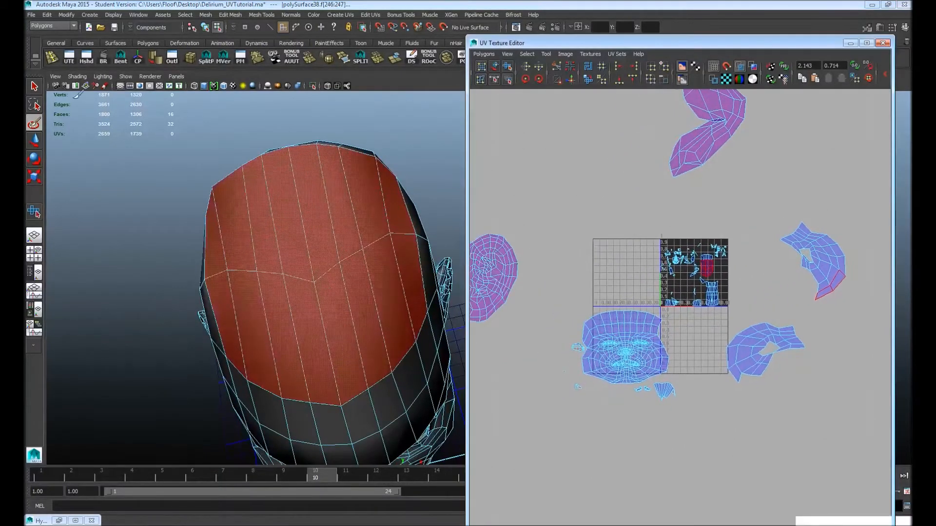
middle_click_drag(629, 192, 585, 183, "alt")
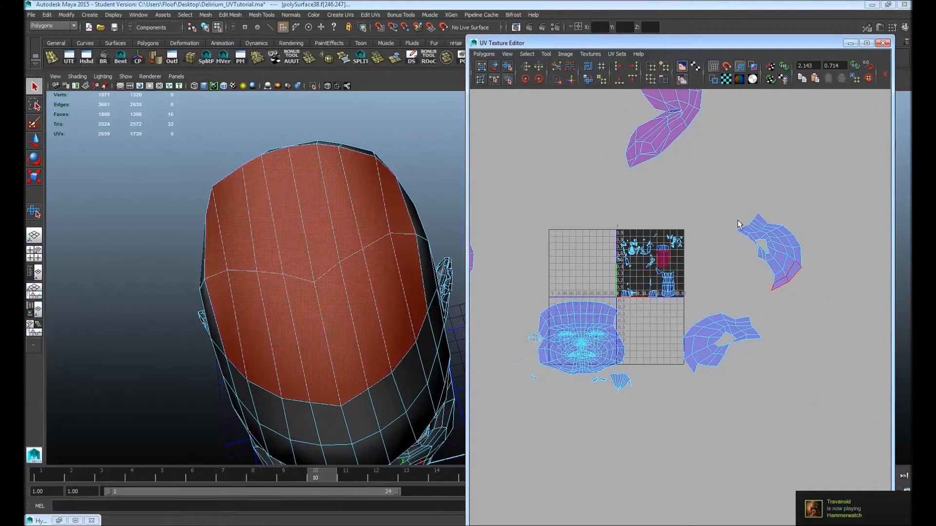
middle_click_drag(628, 278, 779, 262, "alt")
right_click_drag(779, 262, 545, 257, "alt")
middle_click_drag(671, 268, 620, 261, "alt")
right_click_drag(620, 261, 799, 317, "alt")
middle_click_drag(565, 110, 627, 221, "alt")
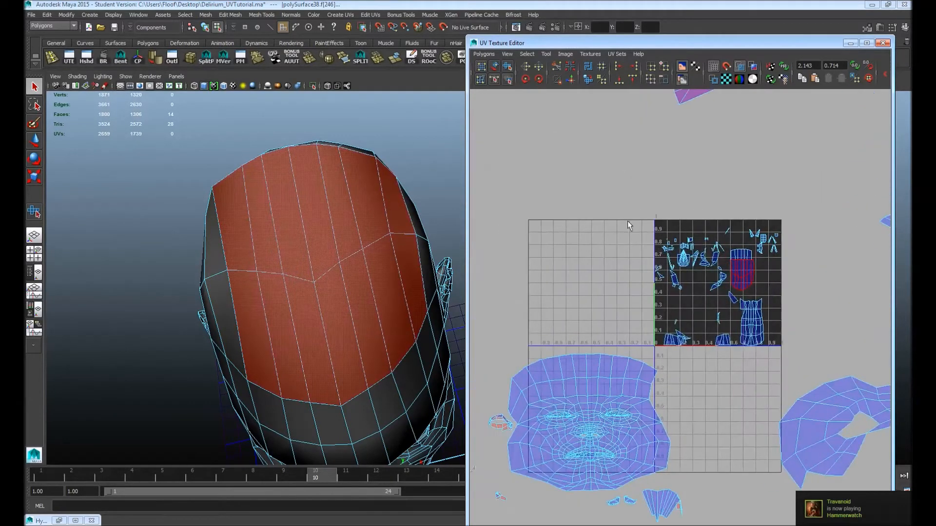
left_click_drag(249, 244, 234, 254, "alt")
left_click(221, 269, "shift")
left_click(221, 269, "shift")
right_click_drag(694, 235, 513, 201, "alt")
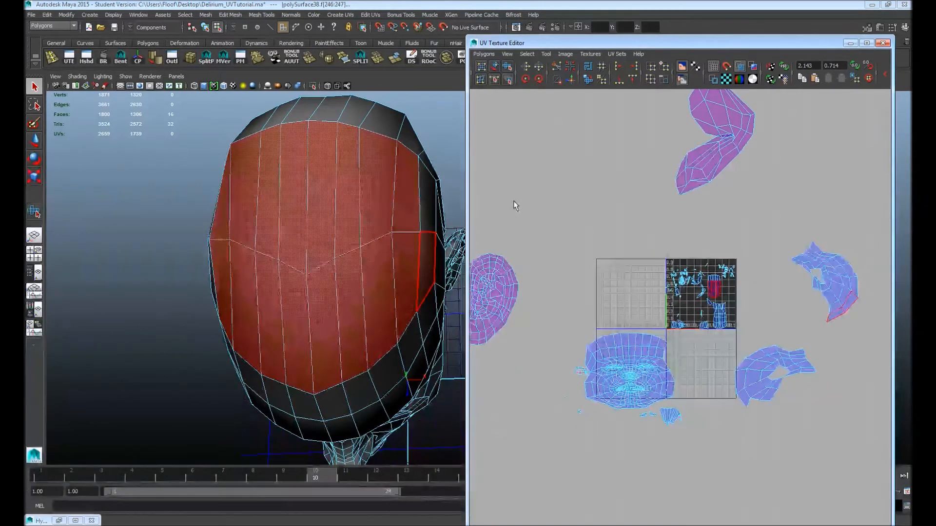
Toggle the same outer crown faces out of the selection once more and reselect them.
left_click_drag(416, 215, 309, 215, "alt")
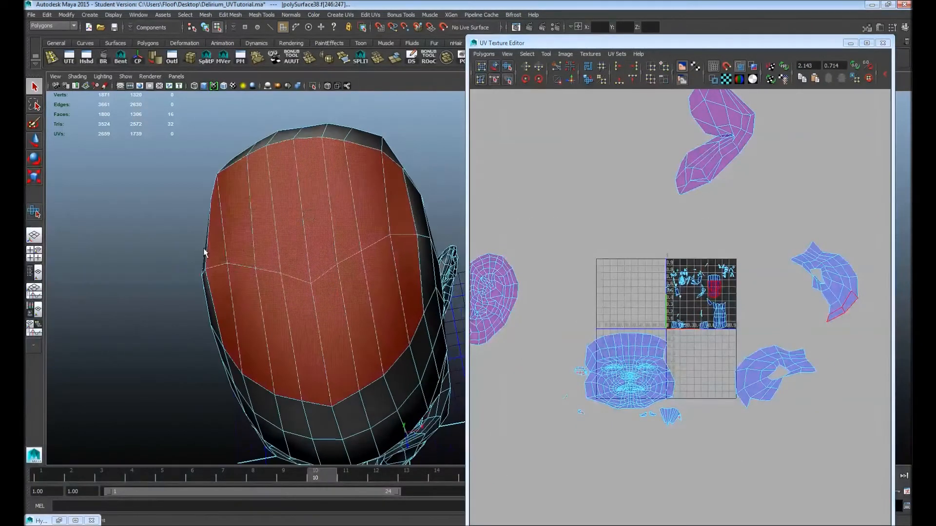
left_click(215, 263, "shift")
left_click(219, 279, "shift")
left_click_drag(403, 234, 433, 230, "alt")
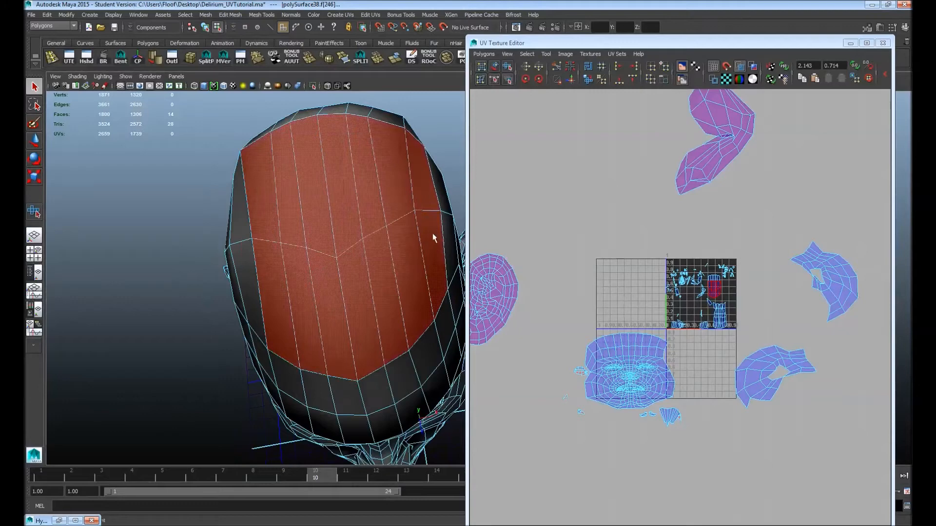
left_click(428, 231, "shift")
left_click(238, 219, "shift")
left_click(242, 265, "shift")
middle_click_drag(344, 221, 336, 218, "alt")
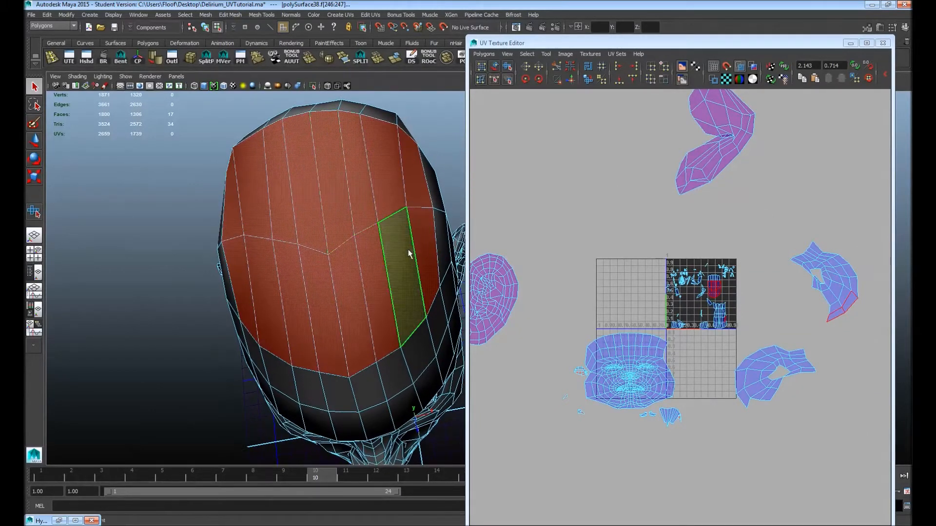
Apply a planar projection to the top-of-head faces and move their UV shell to empty space above the texture square.
left_click_drag(409, 253, 359, 270, "alt")
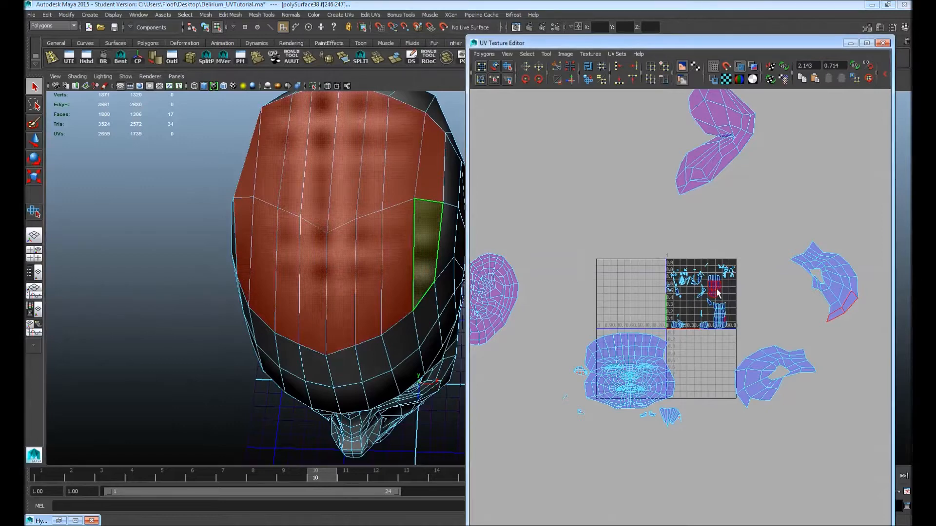
key("g")
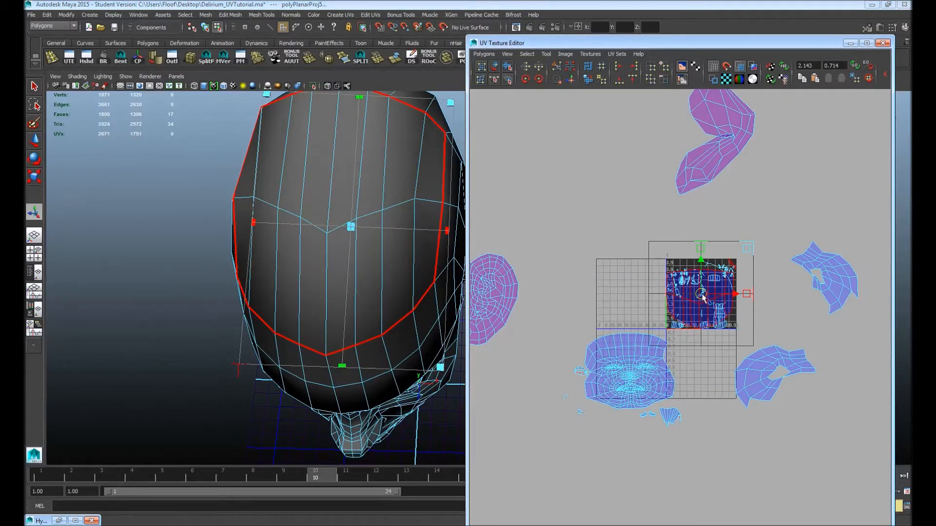
left_click_drag(702, 298, 563, 205)
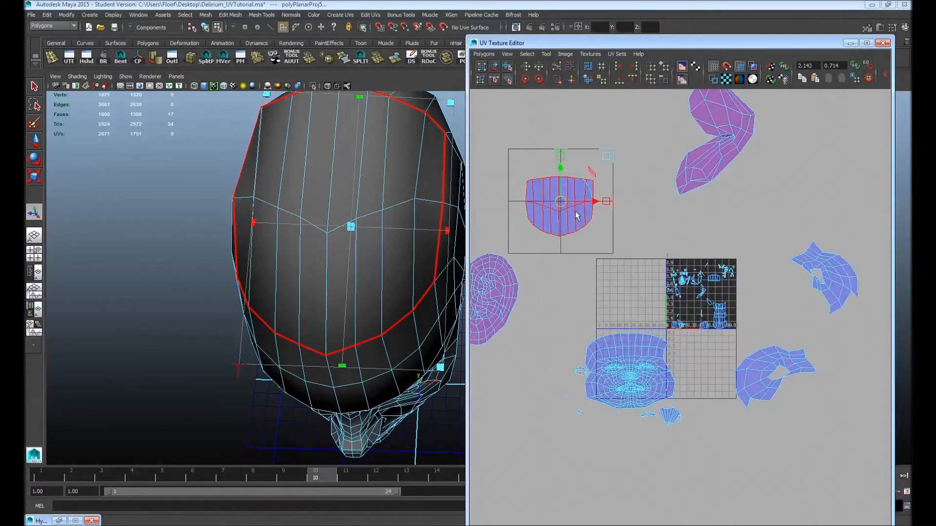
Convert the top-of-head shell to a UV selection and unfold it with the smoothing tool.
key("ctrl+F12")
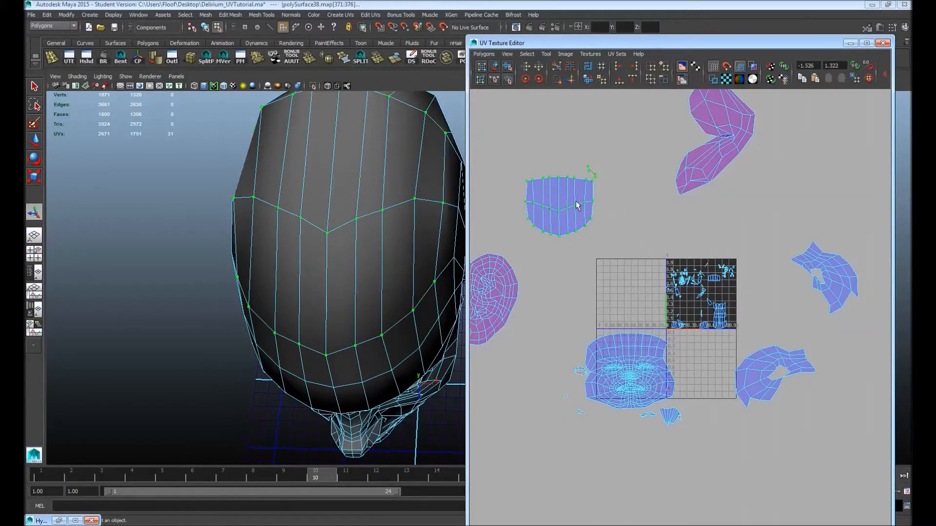
key("y")
left_click_drag(518, 241, 760, 238)
right_click_drag(760, 238, 597, 221, "alt")
middle_click_drag(597, 221, 620, 186, "alt")
right_click_drag(687, 215, 729, 223, "alt")
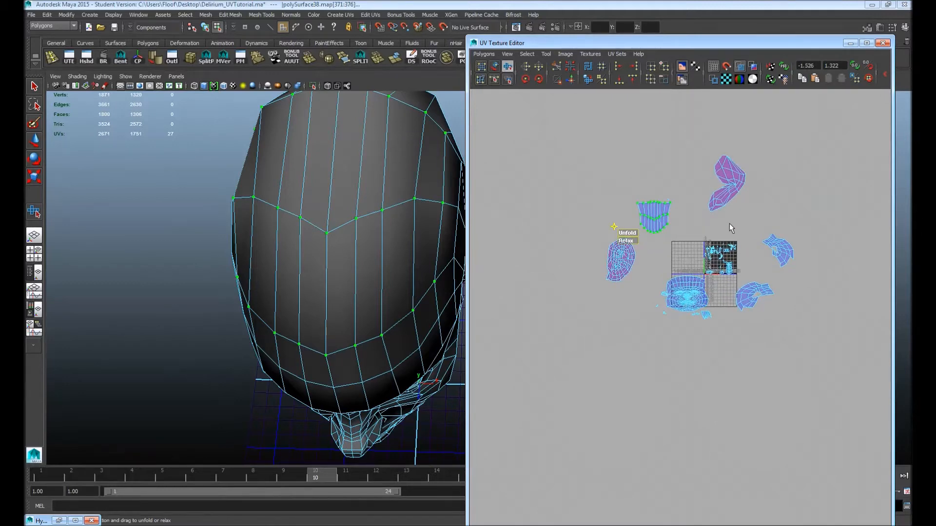
left_click_drag(420, 176, 439, 205, "alt")
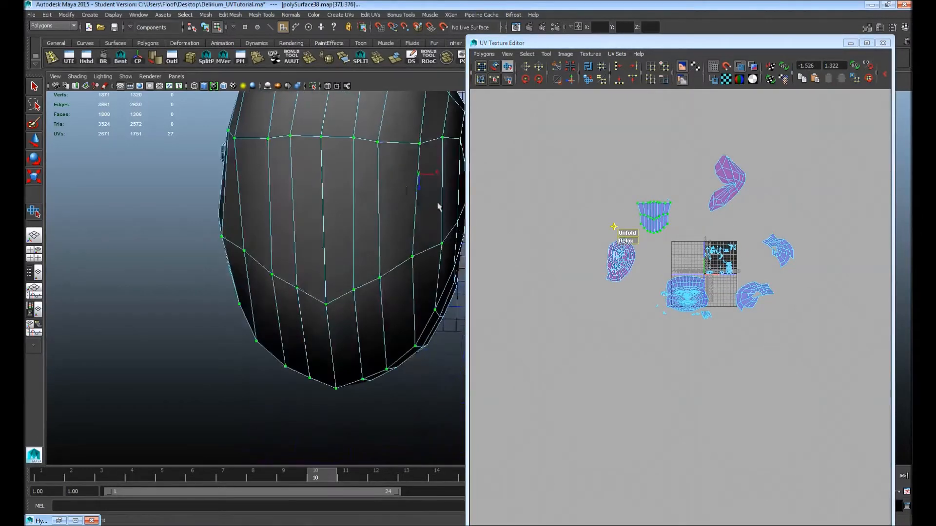
middle_click_drag(405, 195, 430, 243, "alt")
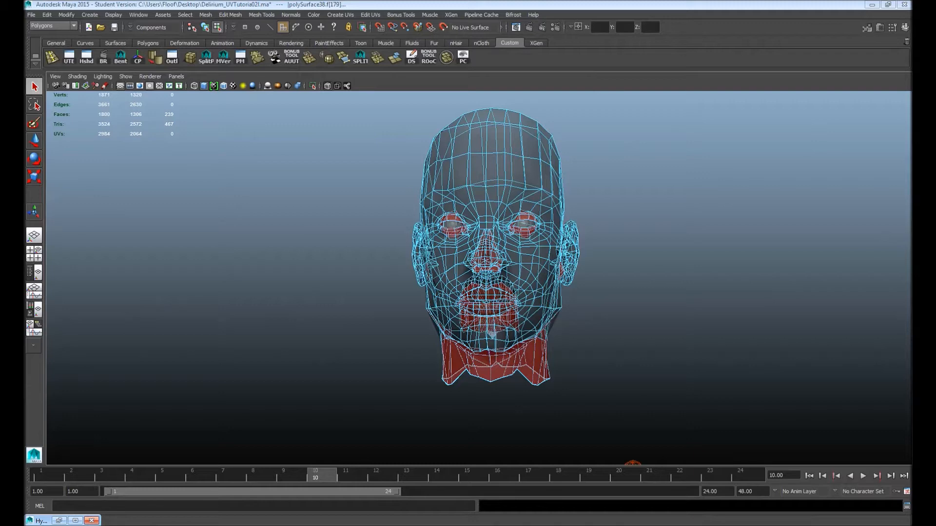
Bring the UV Texture Editor into view and examine the eye, nose and mouth areas of the combined face shell.
left_click_drag(933, 53, 497, 47)
scroll(485, 363, "up", 4)
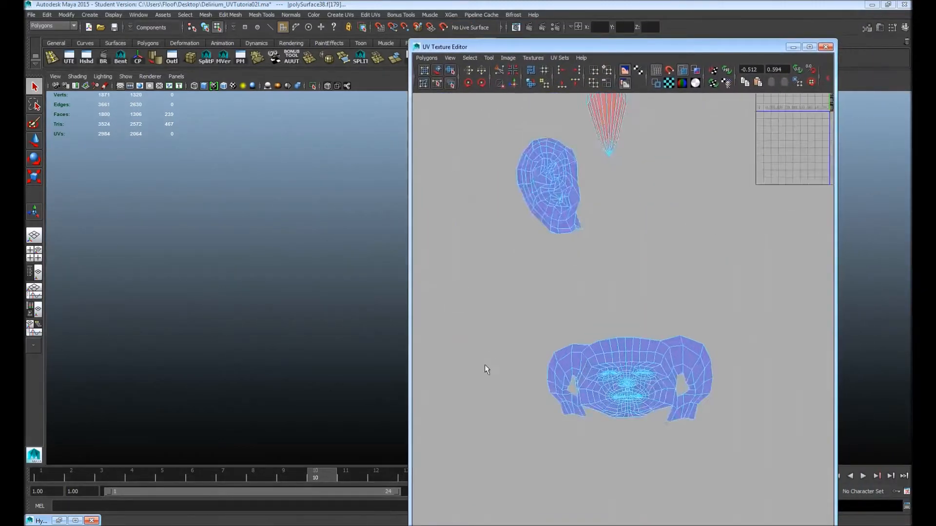
scroll(584, 317, "up", 5)
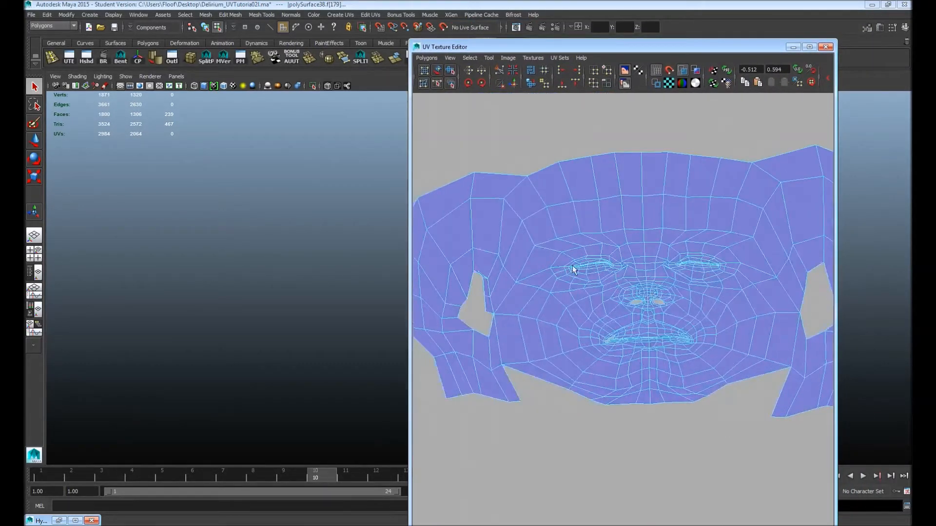
scroll(624, 308, "up", 5)
middle_click_drag(628, 298, 653, 331, "alt")
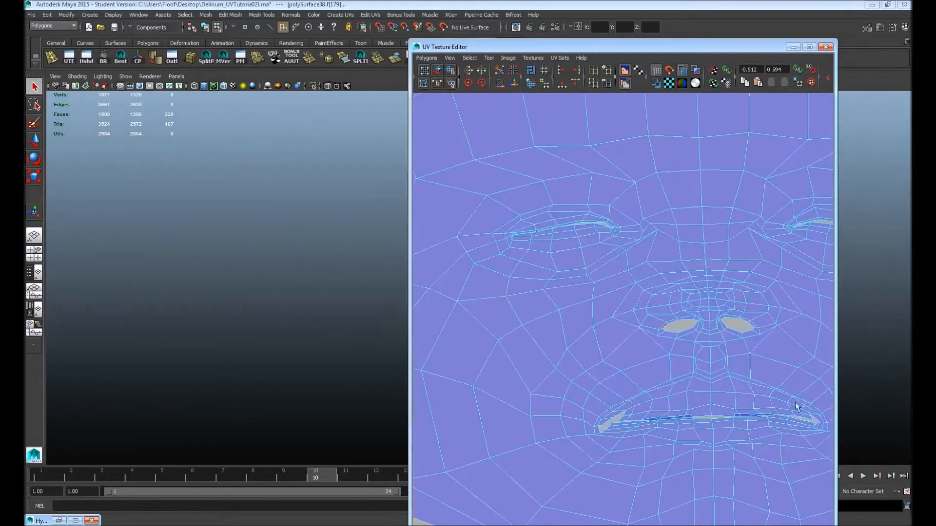
Examine the whole UV layout and compare it with the head's still unmapped eye, nose, mouth and neck faces.
scroll(720, 355, "down", 6)
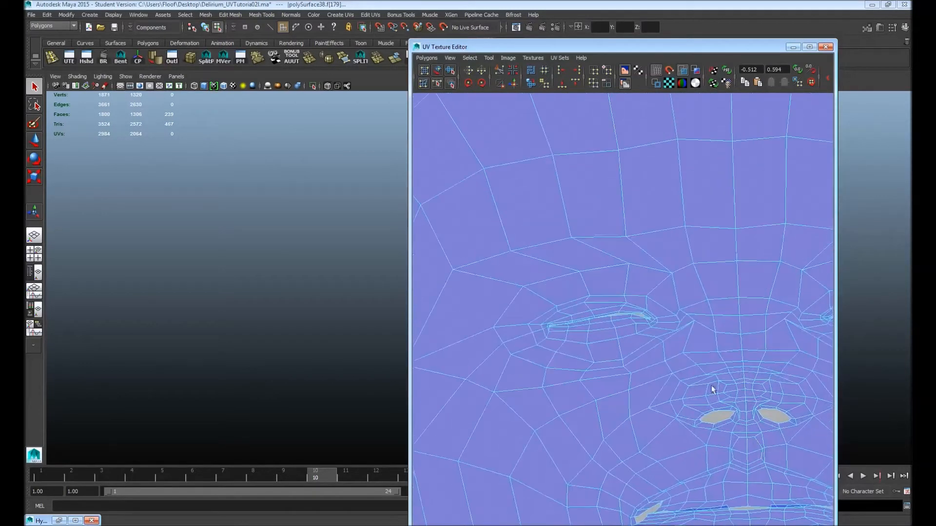
scroll(580, 234, "down", 2)
middle_click_drag(680, 232, 701, 414, "alt")
middle_click_drag(619, 190, 650, 378, "alt")
scroll(690, 248, "down", 4)
scroll(690, 248, "down", 3)
middle_click_drag(486, 244, 490, 221, "alt")
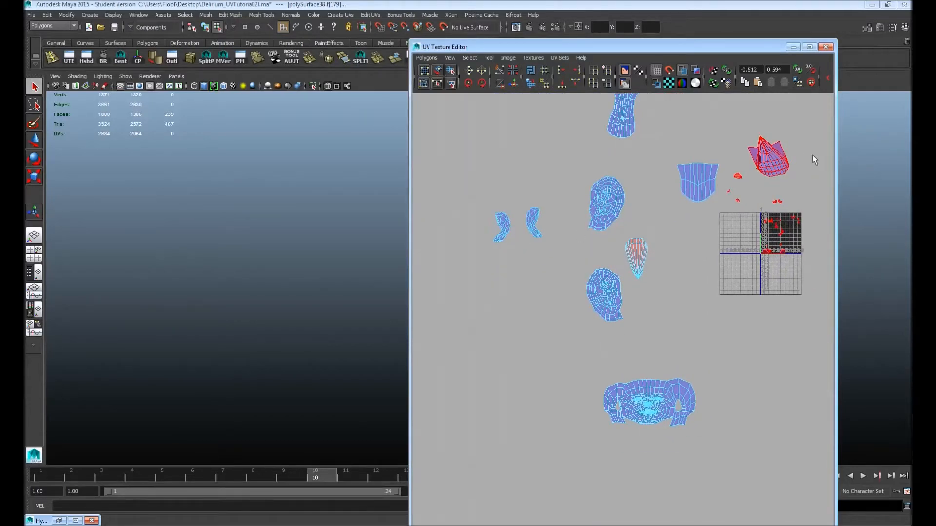
left_click_drag(682, 46, 934, 46)
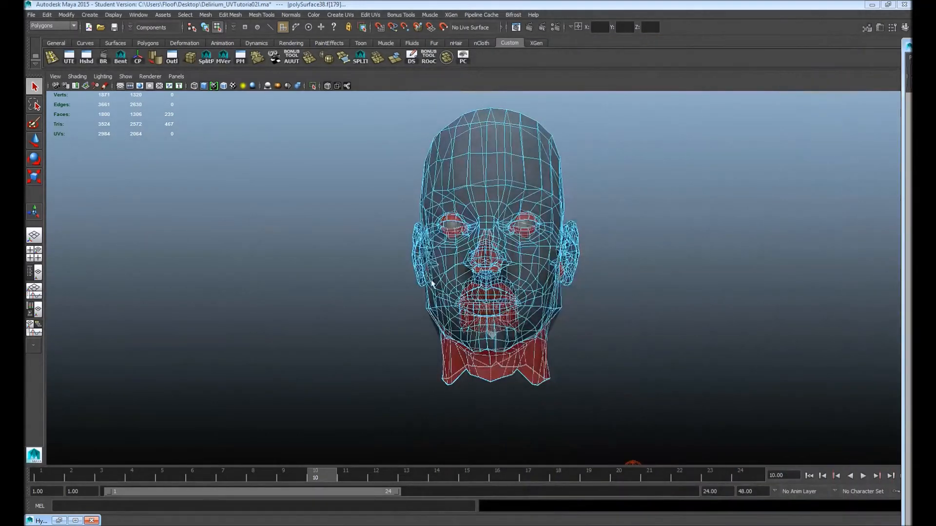
scroll(363, 304, "up", 5)
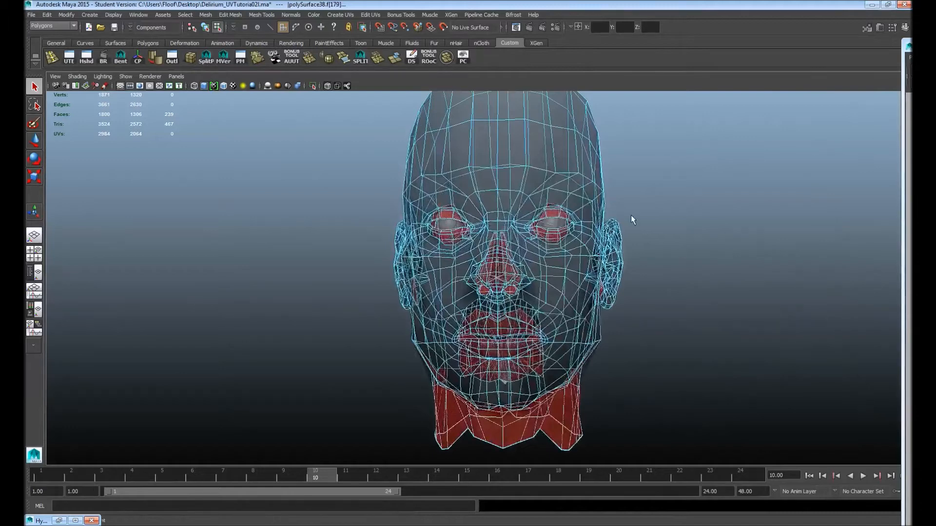
Select the faces of all finished UV shells in the UV Texture Editor, including the top-of-head shell.
left_click_drag(935, 47, 470, 56)
scroll(548, 231, "down", 4)
left_click_drag(400, 172, 485, 297)
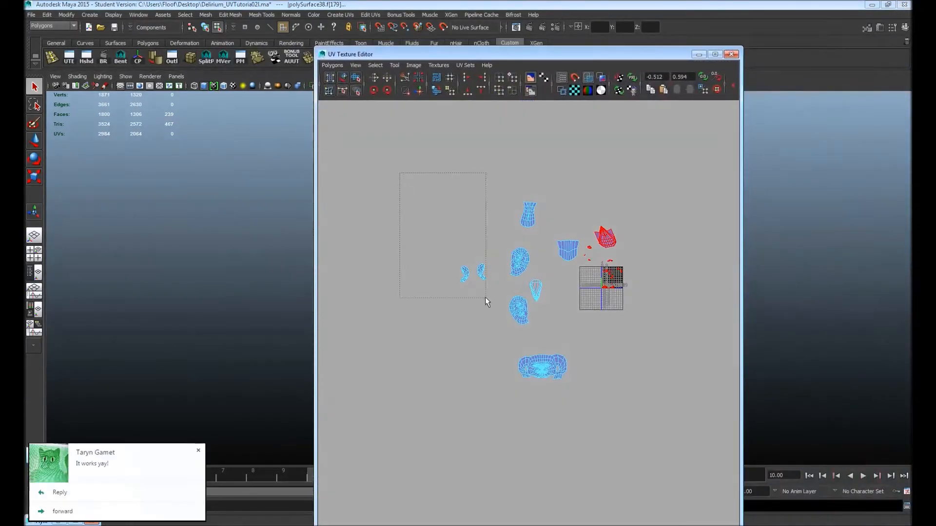
left_click_drag(532, 363, 578, 414)
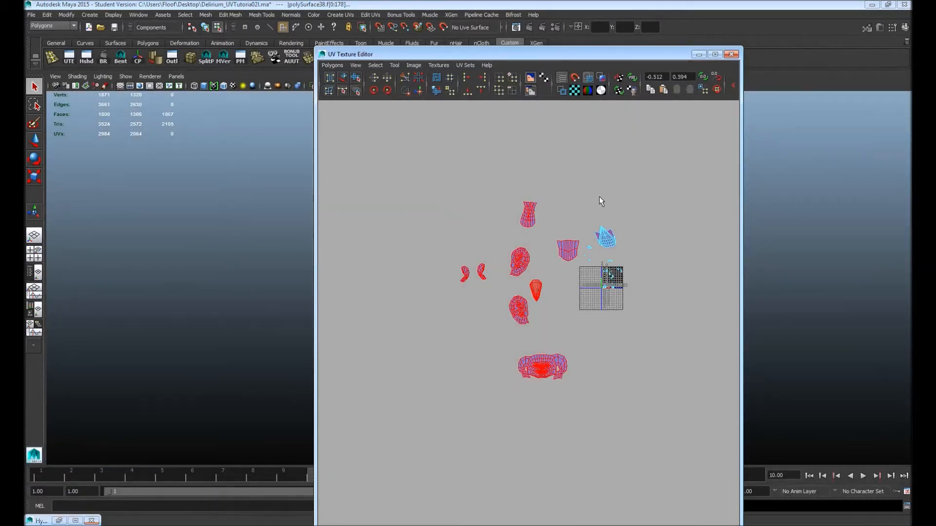
left_click_drag(624, 244, 600, 242, "shift")
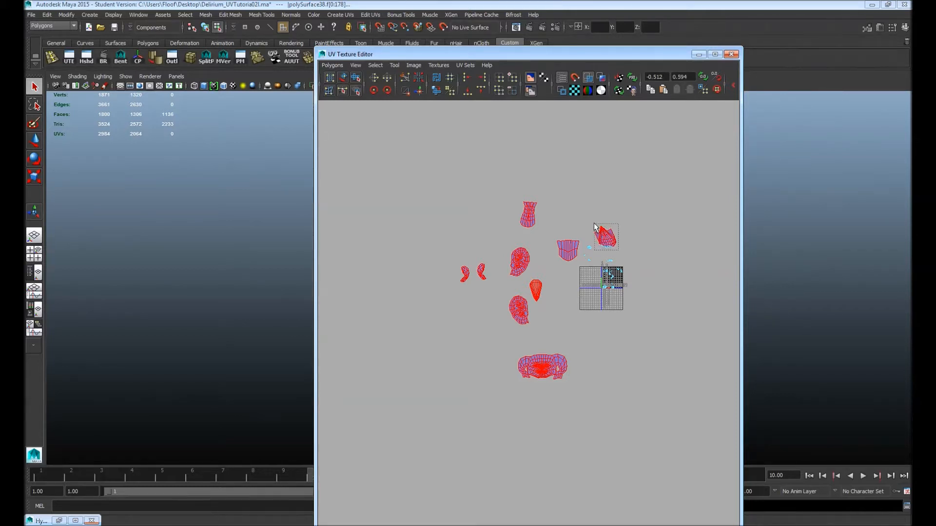
left_click_drag(594, 215, 614, 245, "shift")
left_click_drag(595, 221, 626, 245, "ctrl")
Invert the face selection on the head to the leftover unmapped faces and isolate them in the viewport.
right_click_drag(553, 257, 695, 260, "alt")
middle_click_drag(626, 217, 466, 309, "alt")
right_click_drag(466, 309, 539, 304, "alt")
middle_click_drag(539, 304, 608, 287, "alt")
left_click_drag(556, 290, 455, 197, "shift")
left_click_drag(490, 55, 934, 110)
left_click_drag(611, 307, 583, 287, "alt")
right_click_drag(551, 200, 378, 149, "alt")
left_click_drag(375, 158, 548, 366, "shift")
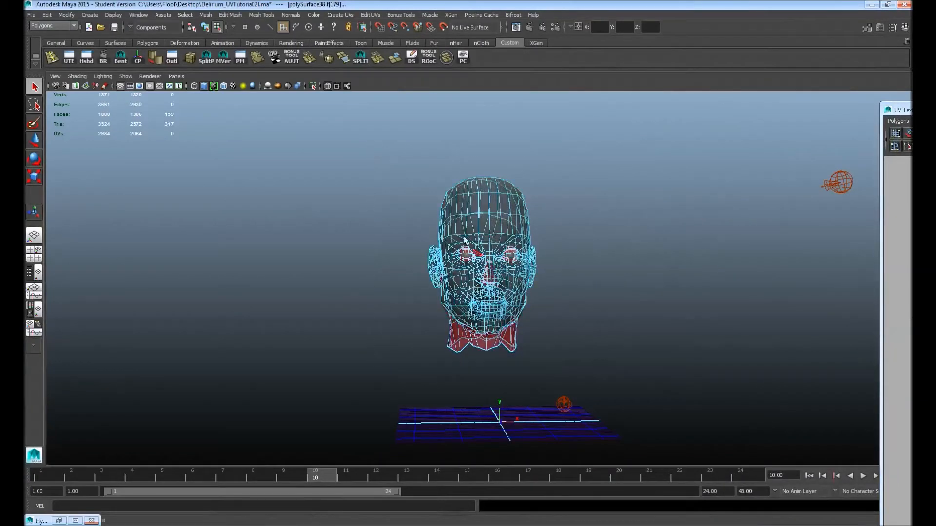
left_click(313, 86)
Examine the isolated leftover faces around the nose, eye sockets, jaw and neck from several angles.
mouse_move(935, 110)
left_mouse_down()
mouse_move(751, 89)
mouse_move(935, 97)
left_mouse_up()
right_click_drag(373, 199, 629, 307, "alt")
middle_click_drag(529, 285, 567, 179, "alt")
left_click_drag(567, 181, 489, 305, "alt")
right_click_drag(489, 305, 703, 310, "alt")
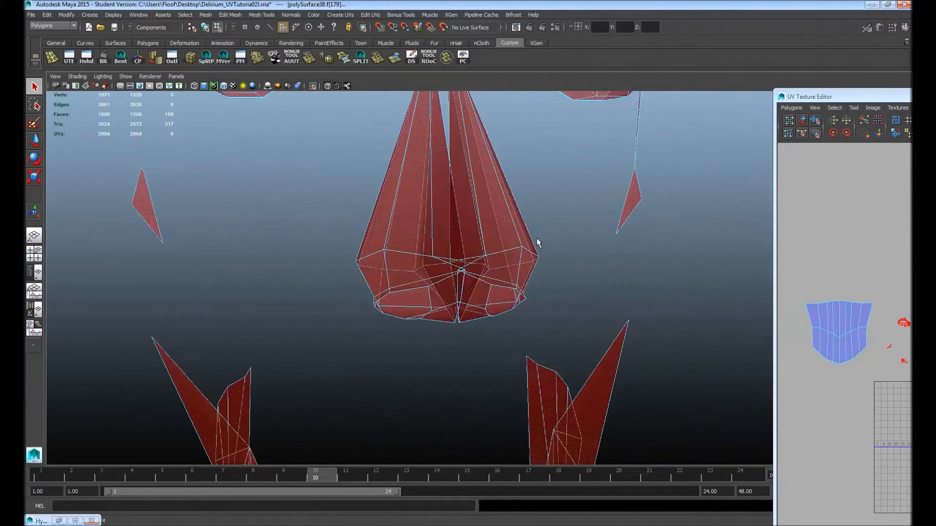
middle_click_drag(506, 237, 512, 265, "alt")
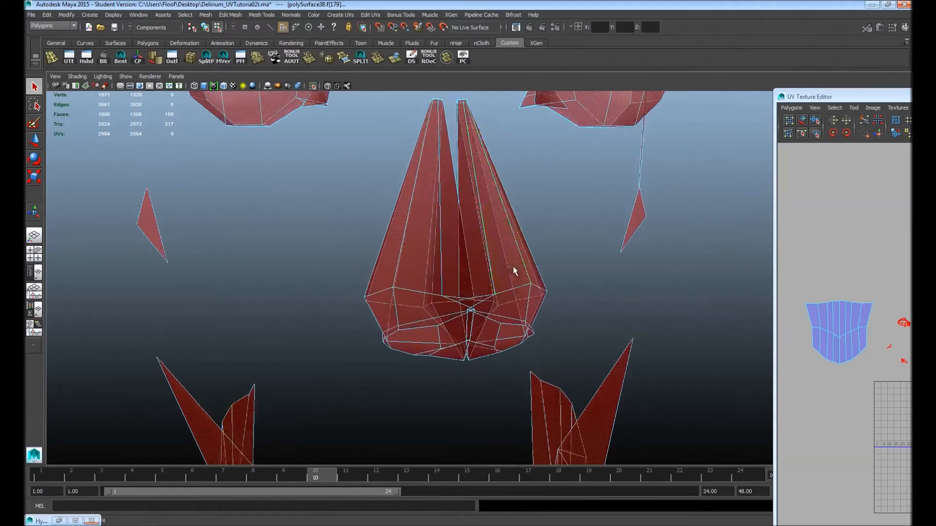
left_click(534, 221)
left_click_drag(529, 256, 499, 255, "alt")
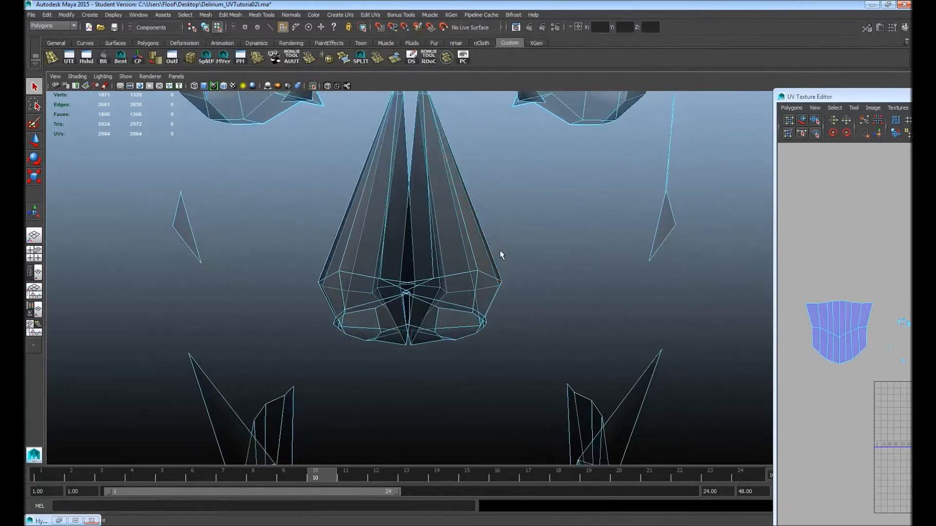
left_click(383, 254)
scroll(416, 244, "up", 3)
scroll(474, 288, "down", 3)
middle_click_drag(473, 288, 549, 340, "alt")
scroll(452, 280, "down", 3)
middle_click_drag(612, 338, 552, 263, "alt")
scroll(551, 264, "down", 5)
left_click_drag(542, 283, 380, 297, "alt")
middle_click_drag(614, 290, 317, 140, "alt")
left_click_drag(319, 185, 511, 250, "alt")
right_click_drag(511, 250, 329, 250, "alt")
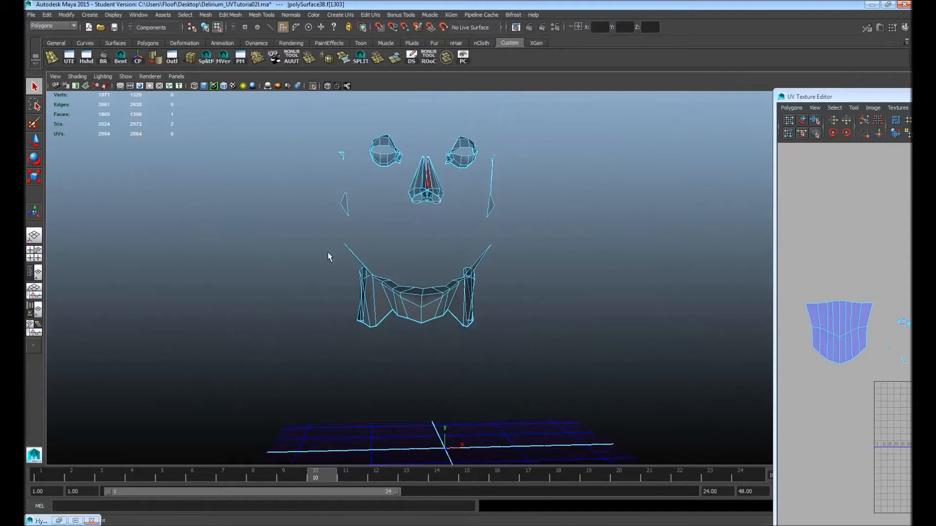
left_click_drag(410, 277, 440, 271, "alt")
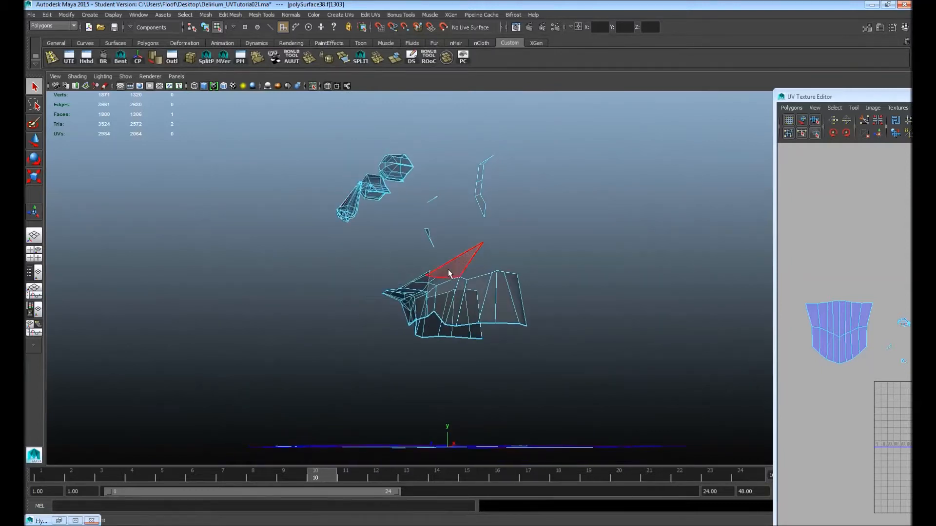
Select the shared edges of the two loose jaw triangles and move and sew them onto the face shell.
key("F10")
left_click(435, 277)
left_click(430, 276, "shift")
left_click_drag(376, 280, 412, 271, "alt")
left_click(417, 256, "shift")
left_click(435, 254, "shift")
left_click_drag(826, 94, 717, 72)
middle_click_drag(768, 439, 733, 287, "alt")
left_click(408, 238)
left_click(498, 254, "shift")
middle_click_drag(754, 409, 887, 249, "alt")
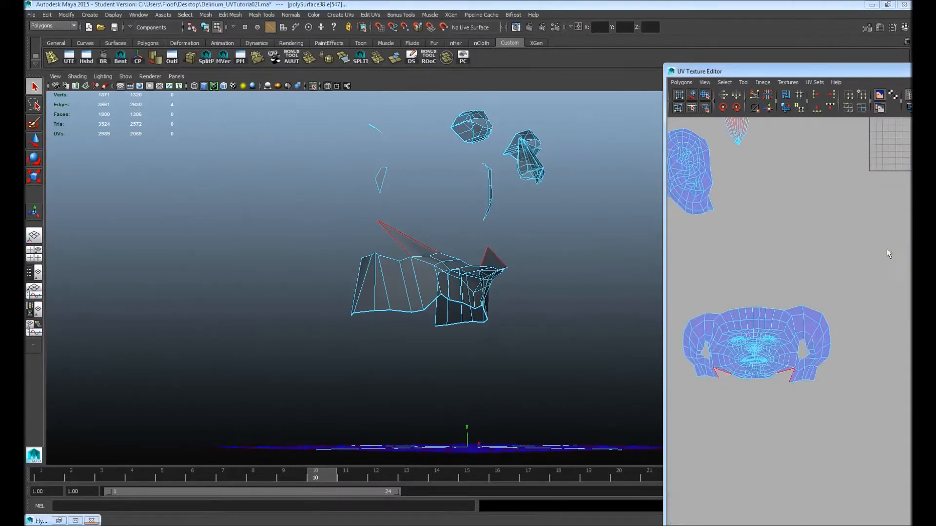
middle_click_drag(804, 328, 842, 313, "alt")
scroll(819, 329, "up", 2)
middle_click_drag(793, 340, 828, 298, "alt")
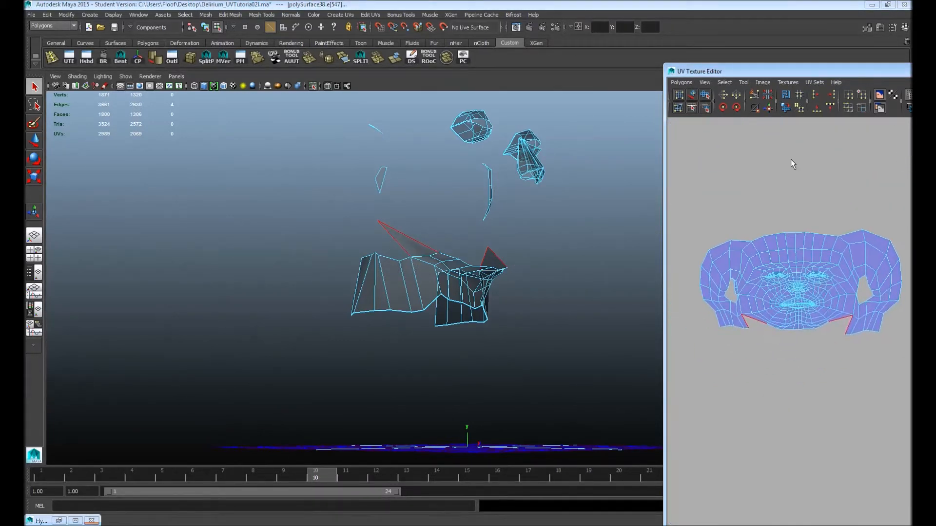
left_click(768, 108)
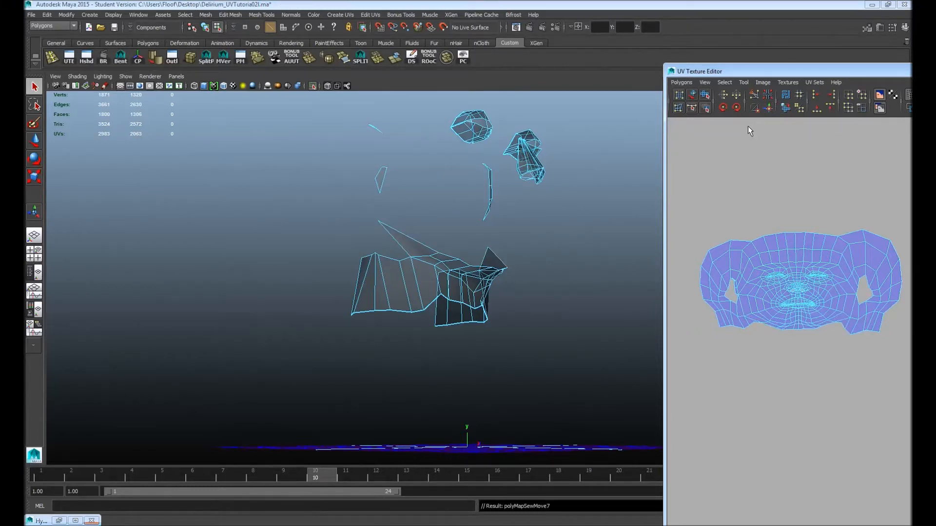
Exclude the two sewn jaw triangles from the face selection and isolate the remaining leftover faces again.
left_click_drag(804, 76, 872, 77)
left_click_drag(494, 300, 423, 319, "alt")
left_click_drag(540, 390, 341, 356)
left_click_drag(341, 356, 418, 340, "alt")
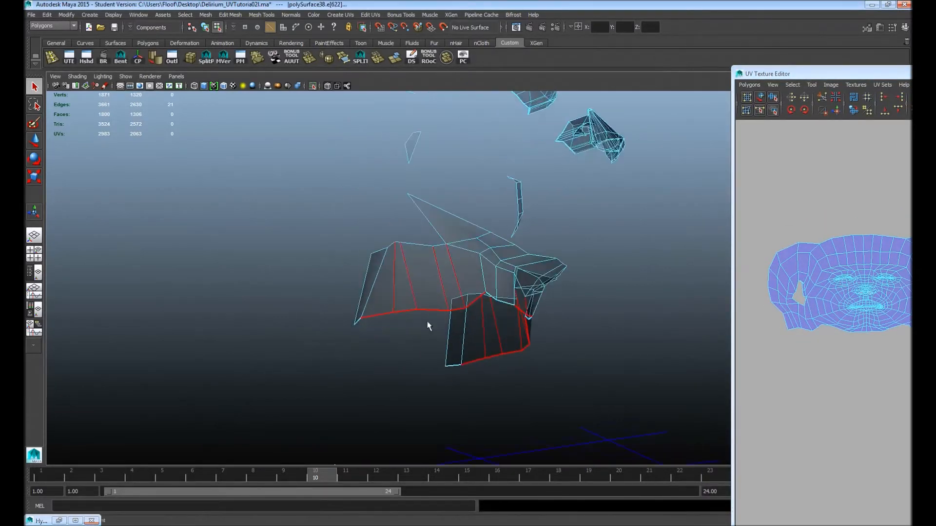
left_click(466, 238)
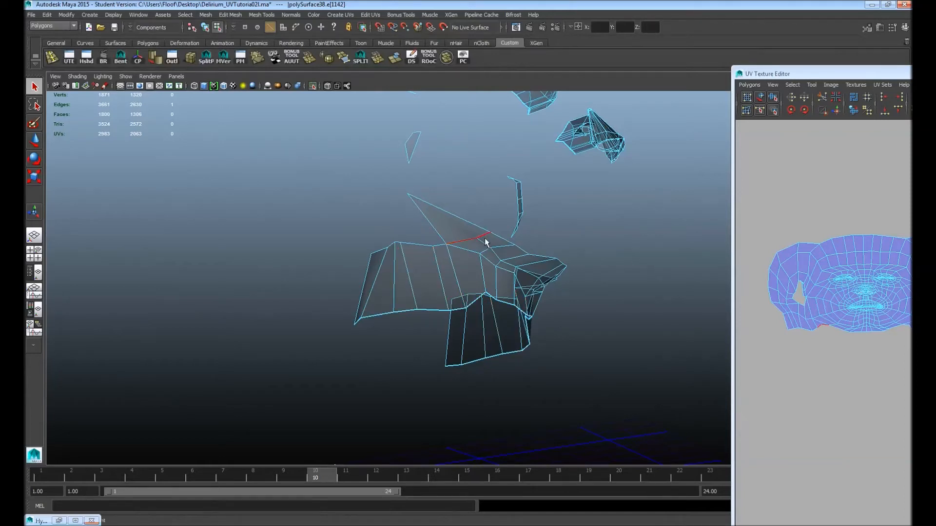
right_click_drag(460, 242, 460, 260)
left_click(448, 226)
left_click_drag(663, 232, 514, 247, "alt")
left_click(478, 273, "shift")
right_click_drag(478, 273, 359, 179, "alt")
left_click_drag(358, 179, 513, 295)
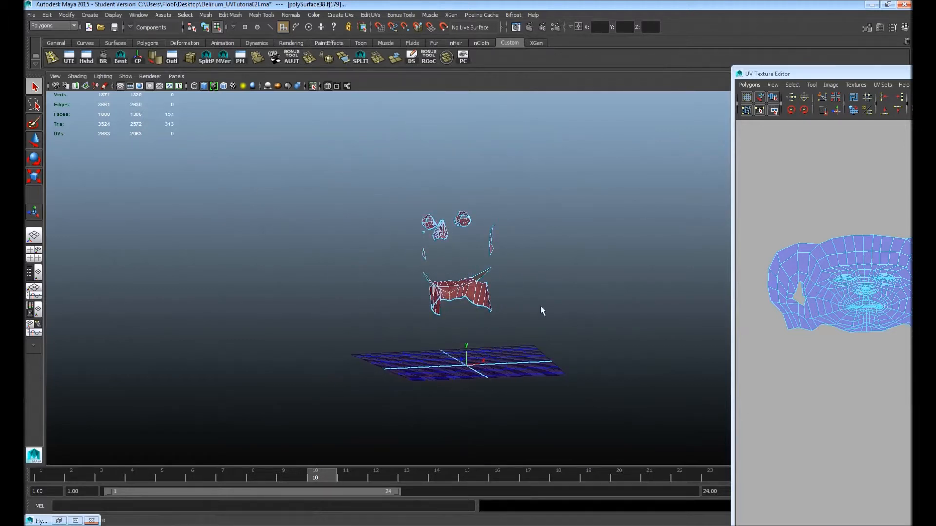
left_click(315, 86)
left_click(315, 86)
Apply a planar projection to the isolated neck faces and move their UV shell to empty space beside the texture square.
right_click_drag(326, 224, 363, 278, "alt")
left_click_drag(363, 279, 388, 263, "alt")
right_click_drag(387, 263, 519, 288, "alt")
middle_click_drag(395, 232, 460, 295, "alt")
right_click_drag(460, 294, 529, 325, "alt")
middle_click_drag(529, 324, 493, 215, "alt")
left_click_drag(611, 375, 330, 276)
left_click_drag(859, 74, 519, 42)
right_click_drag(526, 156, 407, 175, "alt")
middle_click_drag(551, 183, 566, 313, "alt")
right_click_drag(566, 314, 601, 300, "alt")
middle_click_drag(600, 300, 555, 304, "alt")
right_click_drag(554, 304, 655, 281, "alt")
middle_click_drag(655, 280, 591, 289, "alt")
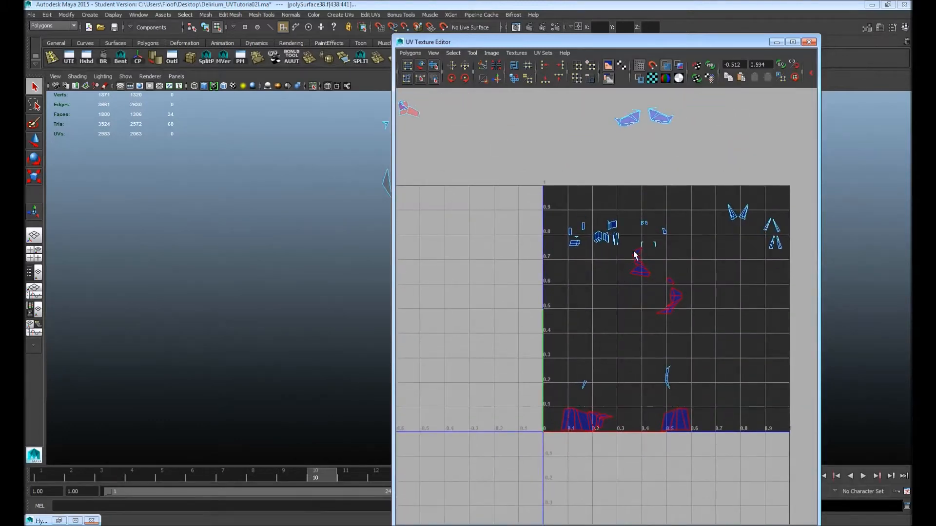
key("g")
right_click_drag(738, 322, 589, 358, "alt")
middle_click_drag(590, 358, 671, 310, "alt")
left_click_drag(722, 256, 524, 325)
middle_click_drag(563, 361, 610, 292, "alt")
Convert the neck shell to a UV selection and unfold it with the smoothing tool.
key("F12")
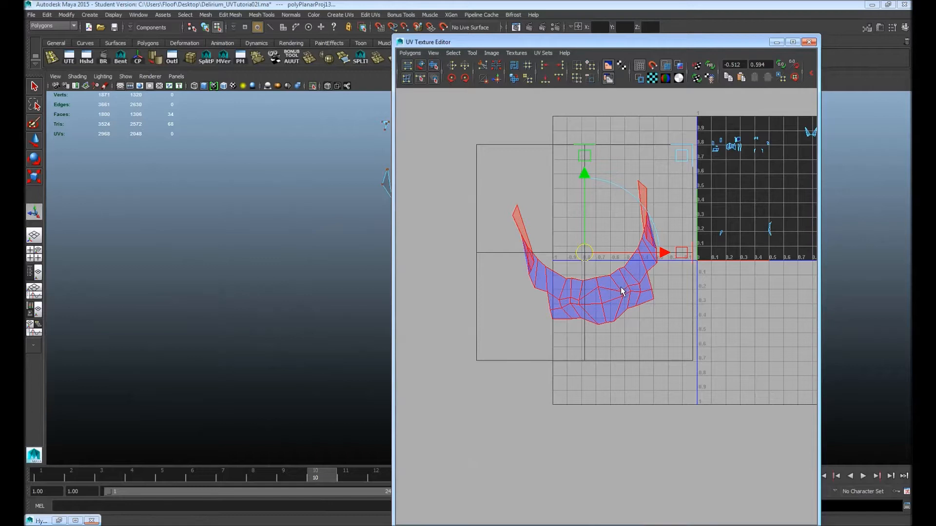
key("ctrl+F12")
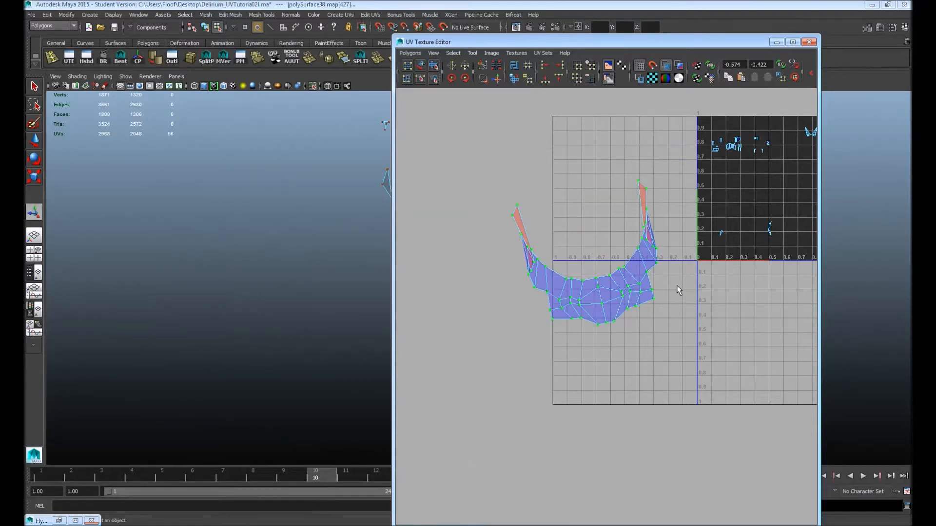
right_click_drag(609, 285, 609, 300, "shift")
left_click_drag(513, 328, 763, 305)
right_click_drag(737, 320, 336, 312, "alt")
middle_click_drag(618, 291, 666, 247, "alt")
Select the whole unfolded neck shell and move it to empty space below the texture square.
key("F10")
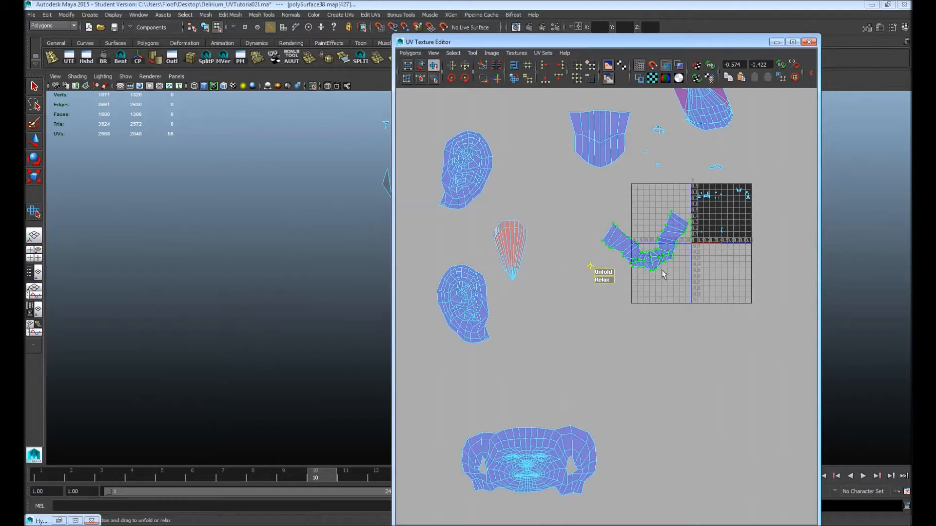
left_click(648, 244)
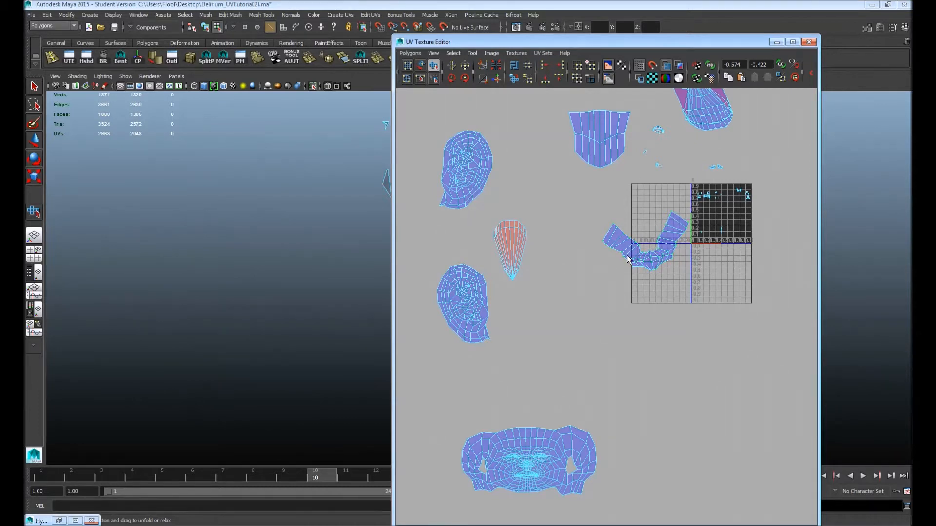
key("w")
left_click_drag(648, 274, 644, 270)
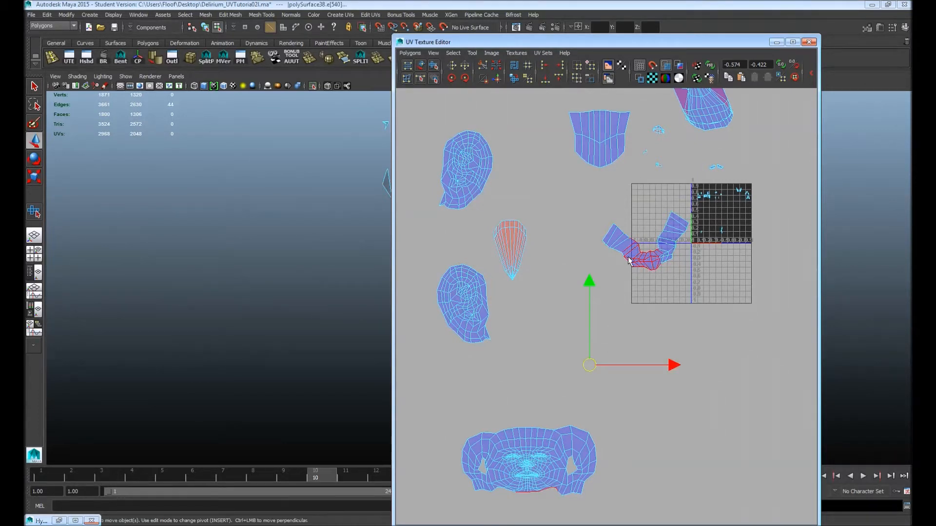
double_click(663, 306)
left_click(648, 261)
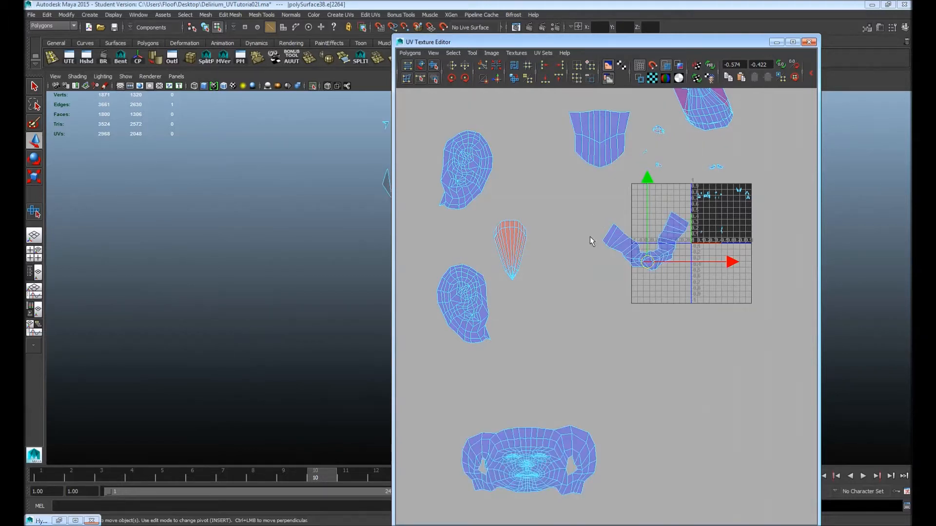
left_click_drag(595, 210, 692, 281)
left_click_drag(647, 243, 561, 362)
Switch the selection from the neck to the remaining eye socket and nose faces and isolate only those.
middle_click_drag(622, 242, 688, 234, "alt")
right_click_drag(688, 234, 263, 250, "alt")
middle_click_drag(549, 255, 501, 325, "alt")
right_click_drag(480, 302, 653, 354, "alt")
middle_click_drag(609, 328, 534, 335, "alt")
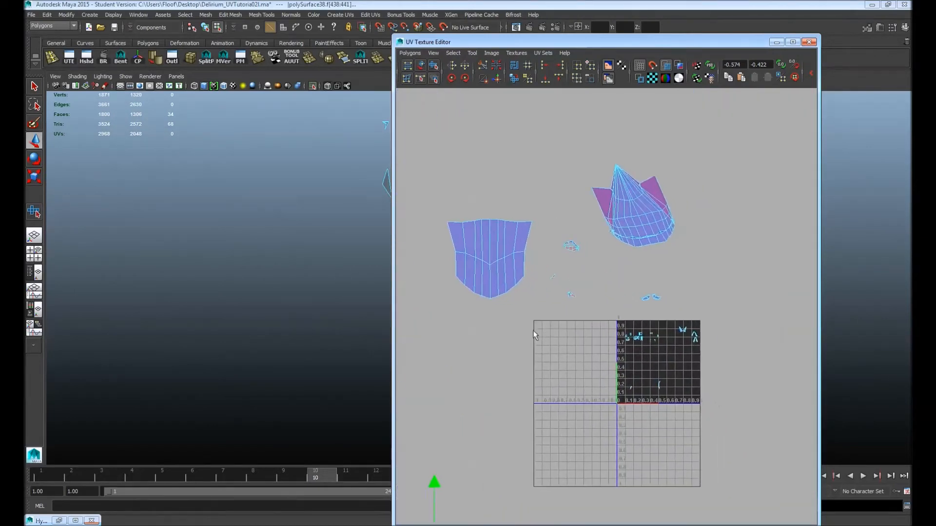
right_click_drag(535, 335, 615, 351, "alt")
middle_click_drag(524, 334, 633, 325, "alt")
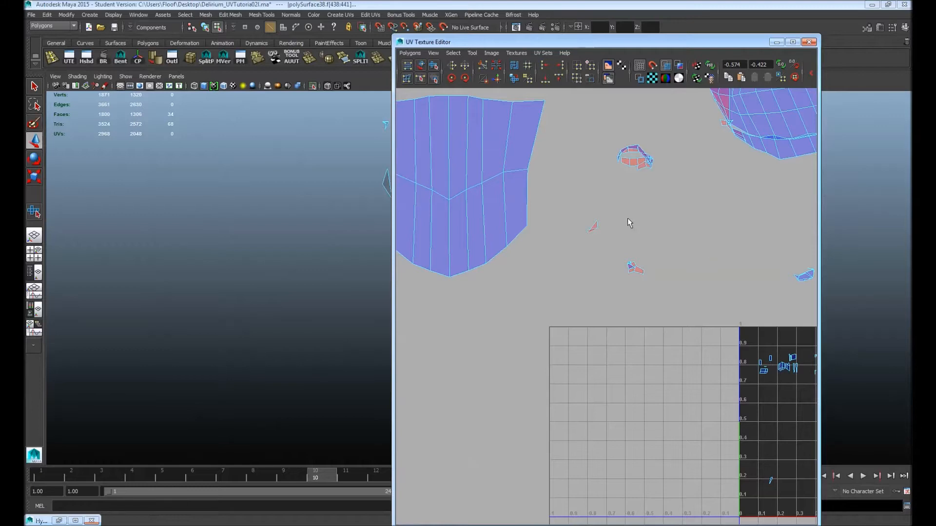
left_click_drag(614, 48, 912, 45)
left_click_drag(630, 240, 673, 267, "alt")
right_click_drag(737, 335, 449, 209, "alt")
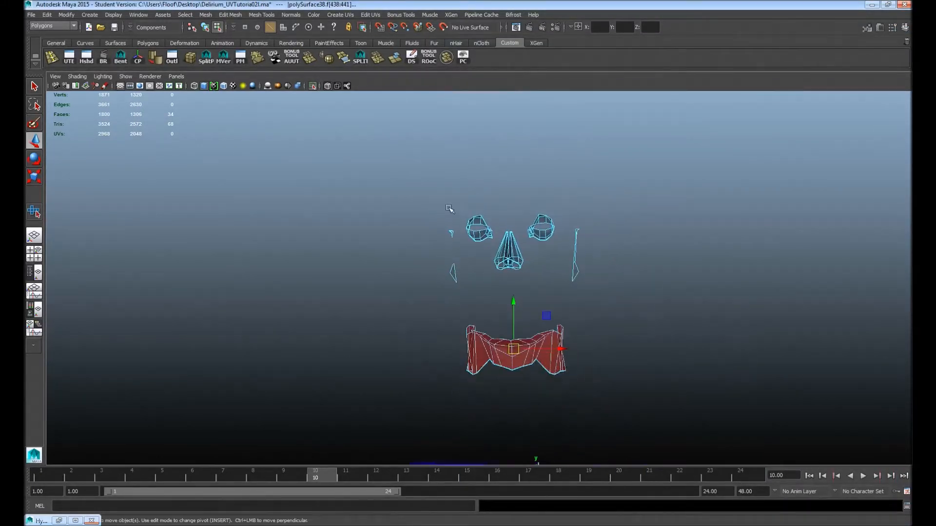
left_click_drag(626, 405, 338, 197, "shift")
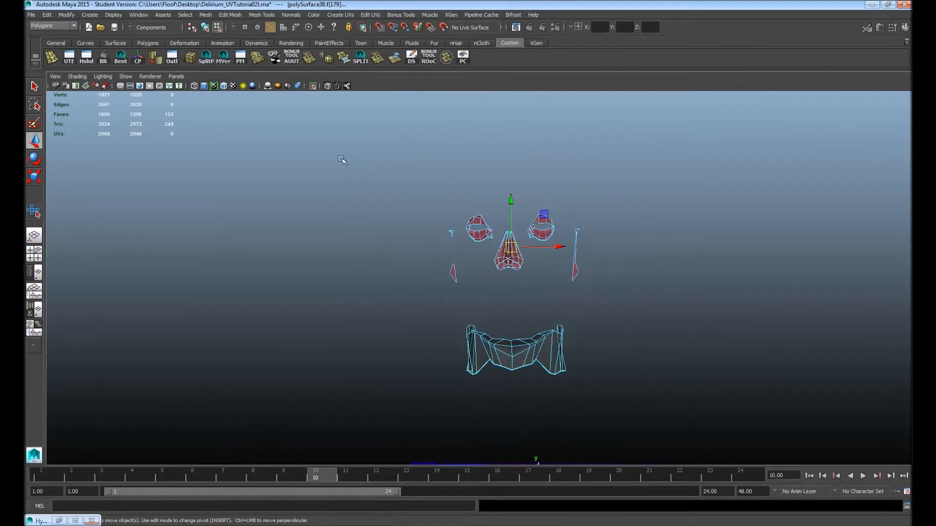
left_click(312, 85)
left_click(312, 86)
Try to select the inner faces of one nostril, including the narrow faces at its upper tip.
right_click_drag(374, 190, 502, 326, "alt")
middle_click_drag(502, 327, 408, 307, "alt")
mouse_move(408, 308)
left_mouse_down("alt")
mouse_move(426, 320)
mouse_move(414, 318)
left_mouse_up("alt")
right_click_drag(414, 318, 578, 349, "alt")
left_click(573, 324)
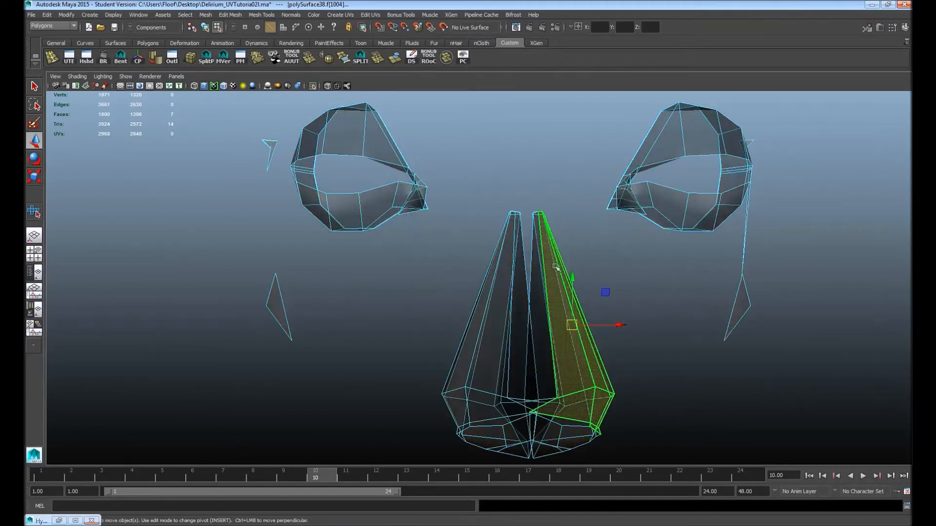
left_click_drag(528, 202, 563, 230, "ctrl+shift")
middle_click_drag(614, 362, 589, 334, "alt")
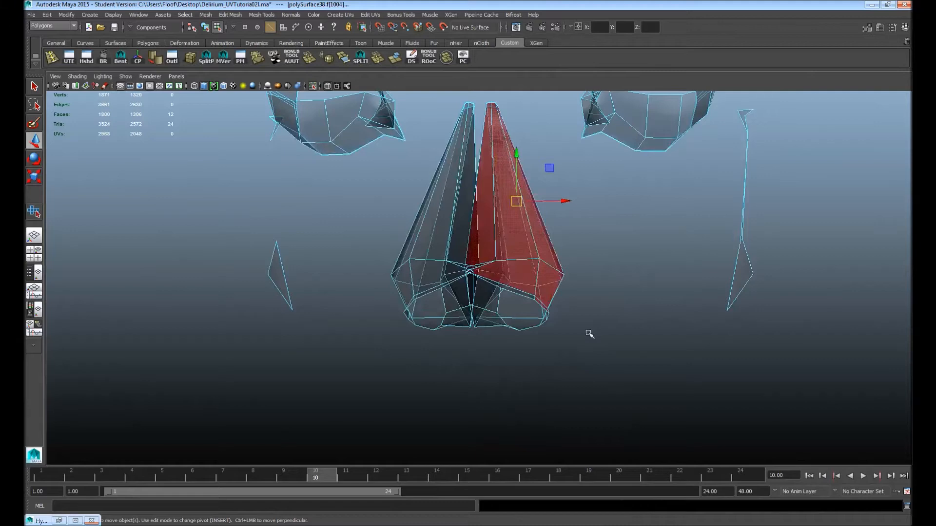
Select all faces of the eye socket opposite the unselected one and apply a planar projection to them.
middle_click_drag(647, 229, 560, 280, "alt")
left_click_drag(480, 126, 624, 257)
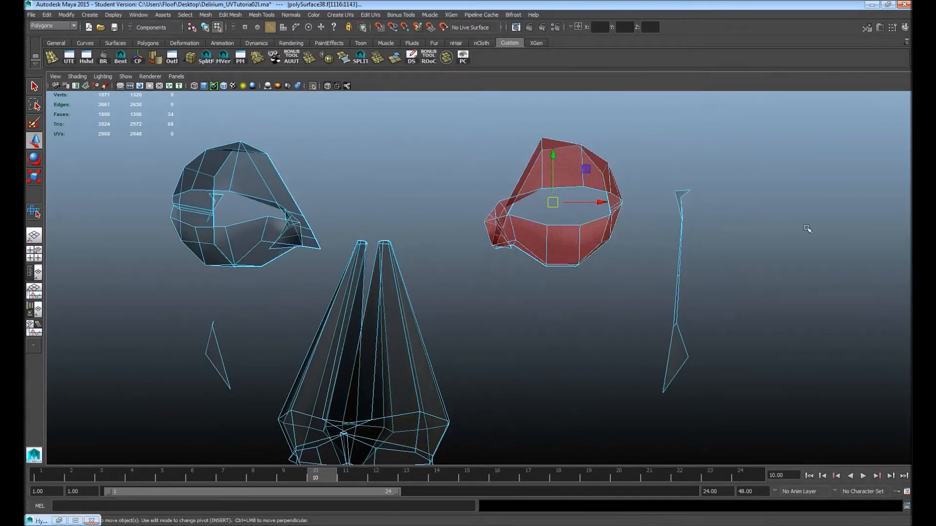
left_click_drag(935, 49, 580, 42)
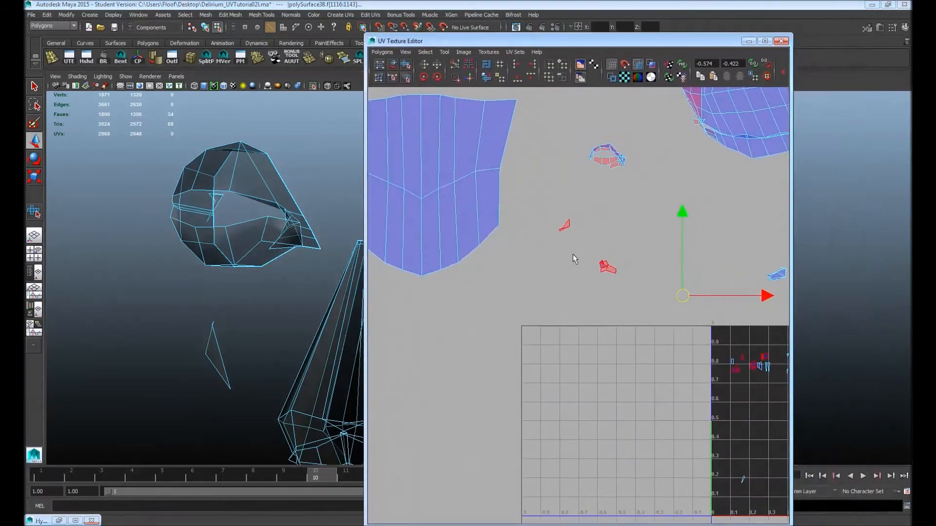
scroll(581, 242, "down", 5)
middle_click_drag(603, 302, 544, 296, "alt")
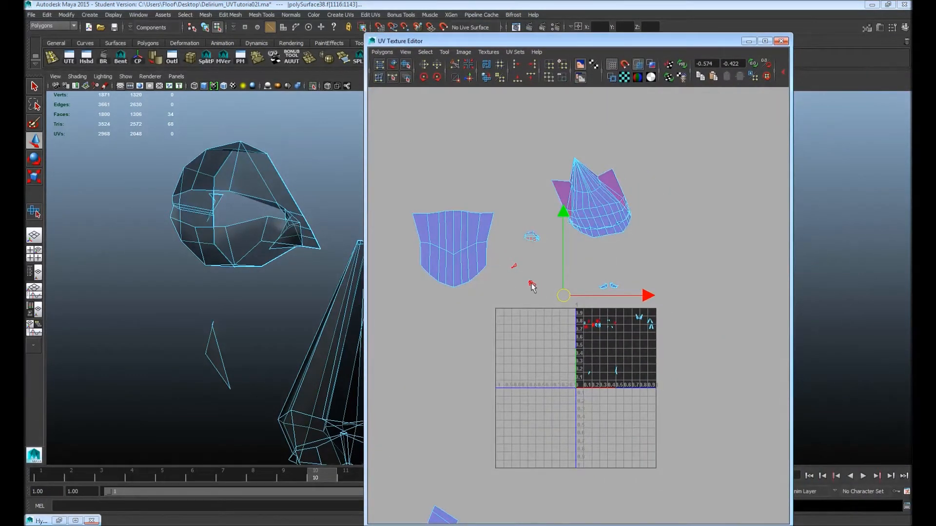
key("g")
left_click_drag(615, 347, 522, 355)
middle_click_drag(531, 342, 545, 308, "alt")
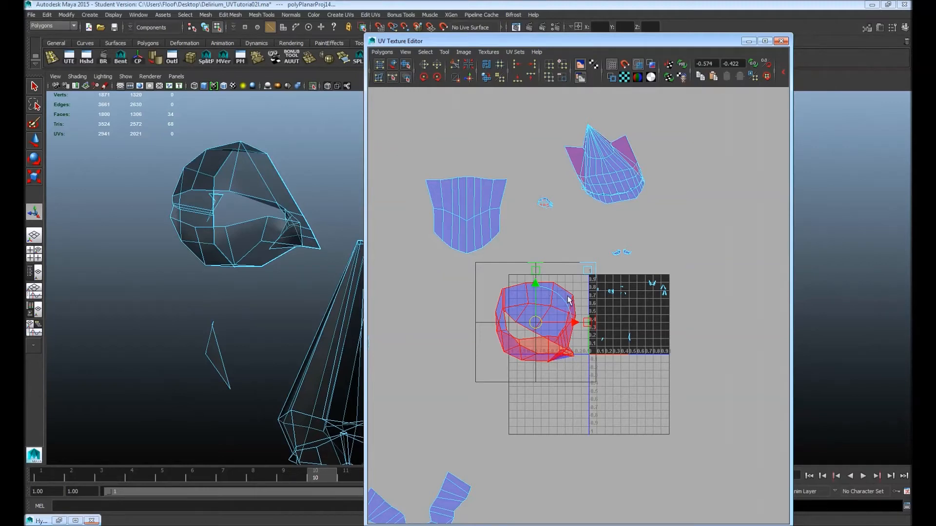
Convert the projected eye socket to a UV selection and unfold it with the smoothing tool.
key("ctrl+F12")
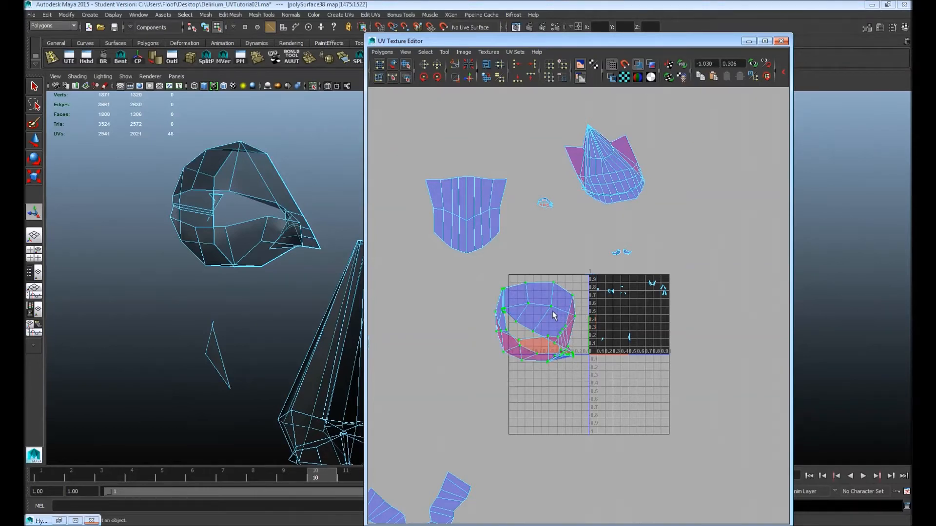
key("y")
left_click_drag(488, 367, 587, 353)
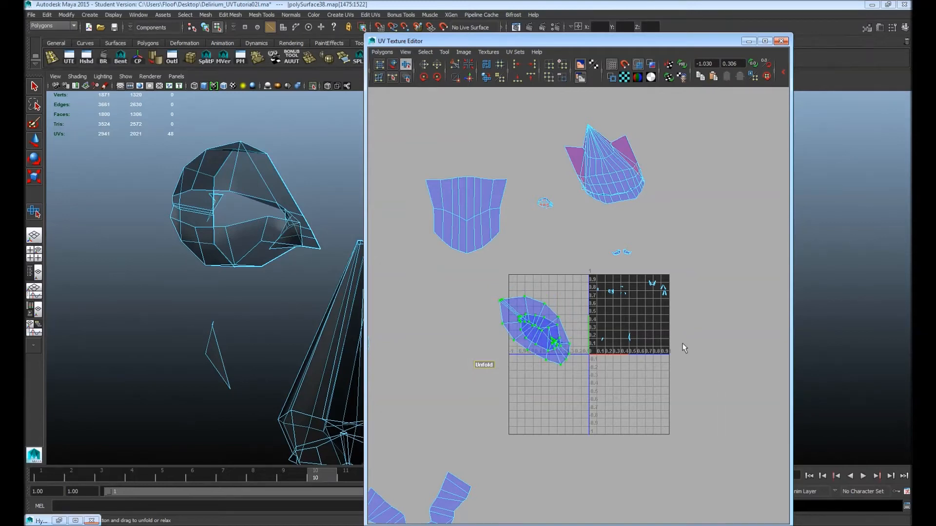
left_click_drag(577, 351, 538, 351)
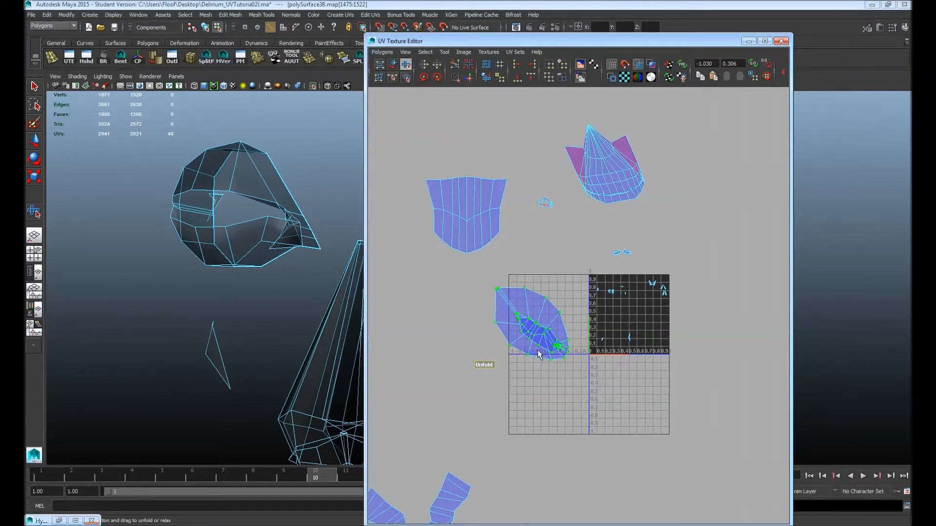
mouse_move(483, 373)
left_mouse_down()
mouse_move(495, 371)
mouse_move(466, 371)
left_mouse_up()
right_click_drag(547, 360, 465, 379, "alt")
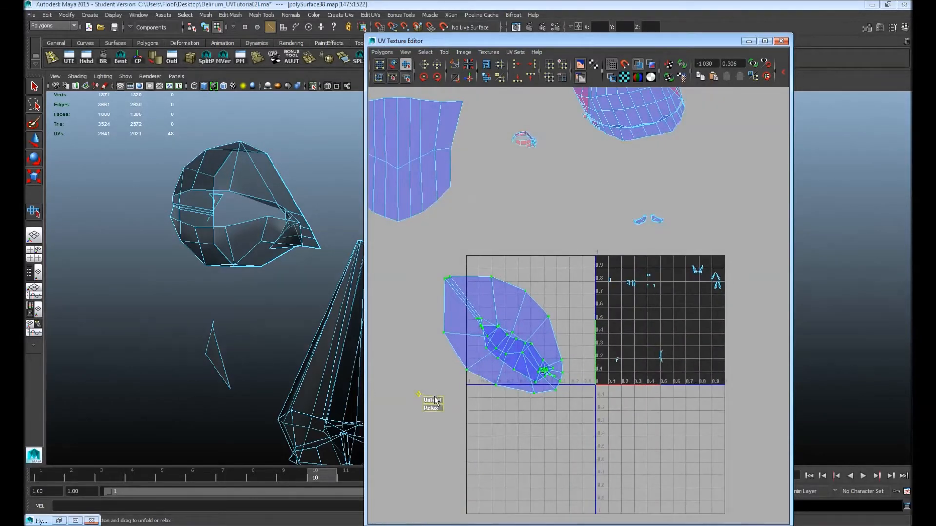
mouse_move(434, 397)
left_mouse_down()
mouse_move(445, 395)
mouse_move(431, 399)
left_mouse_up()
left_click_drag(372, 401, 374, 401)
middle_click_drag(474, 313, 590, 253, "alt")
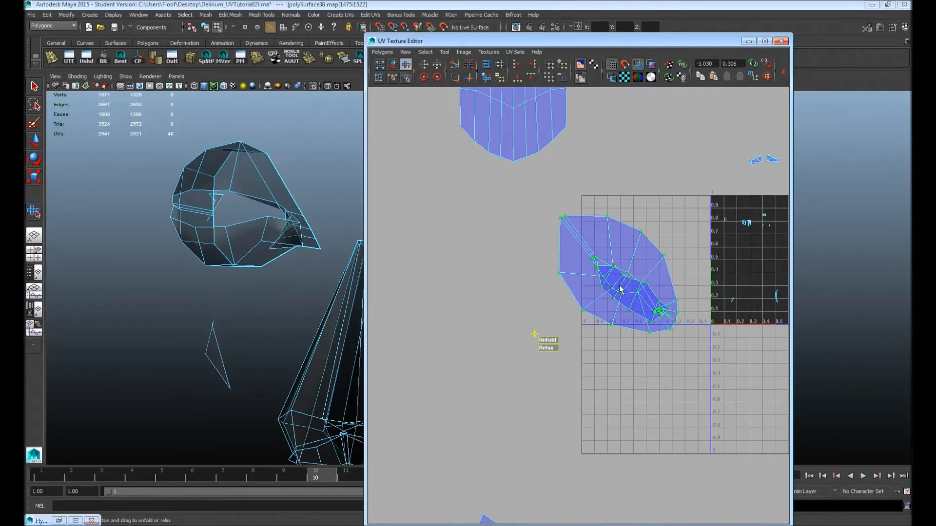
Examine the eye socket from the side and back, and select the edge loop running around its middle.
left_click_drag(620, 44, 935, 47)
left_click_drag(656, 242, 561, 275, "alt")
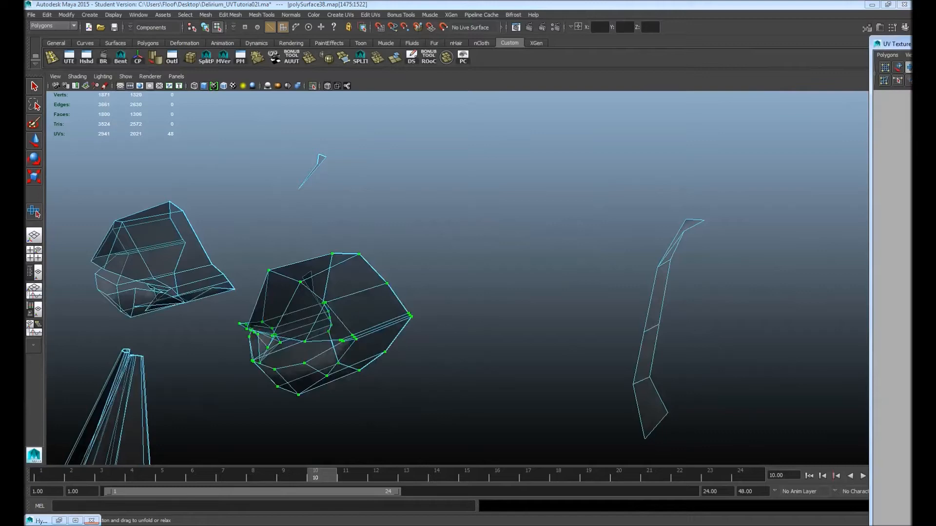
left_click_drag(378, 305, 426, 321, "alt")
left_click_drag(353, 427, 282, 295)
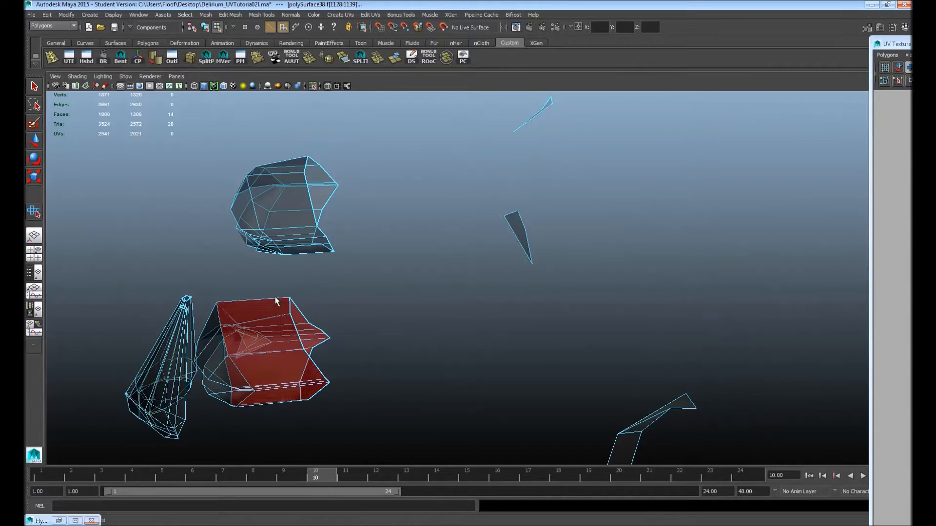
middle_click_drag(287, 313, 437, 279, "alt")
left_click_drag(387, 281, 402, 349)
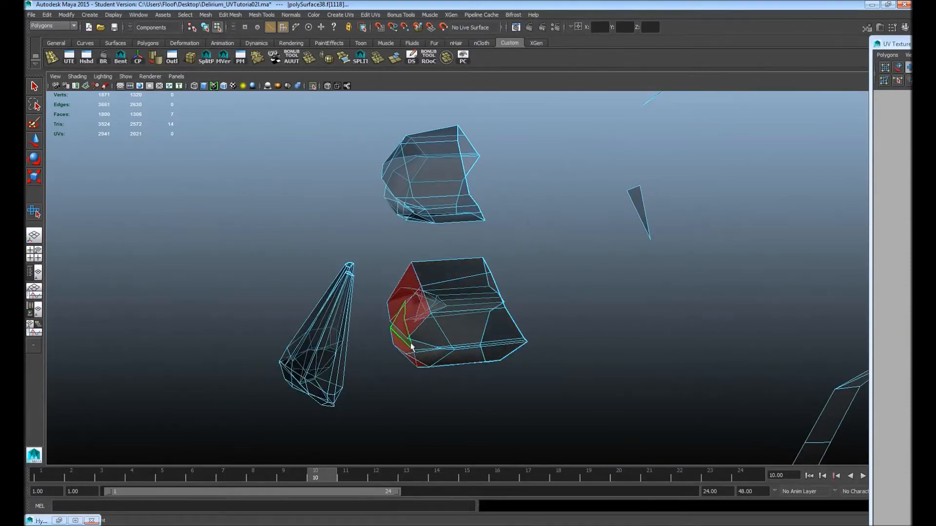
left_click_drag(414, 341, 519, 266, "alt")
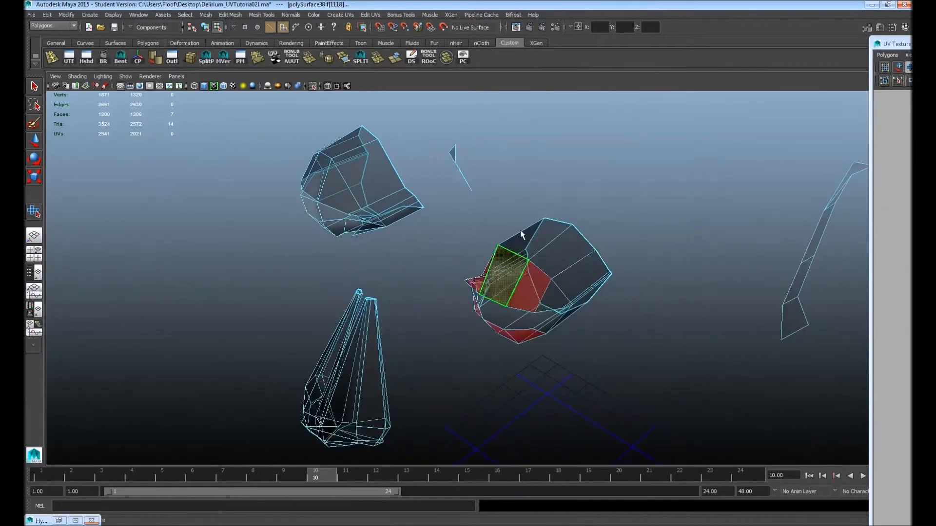
right_click_drag(521, 232, 521, 227)
double_click(536, 268)
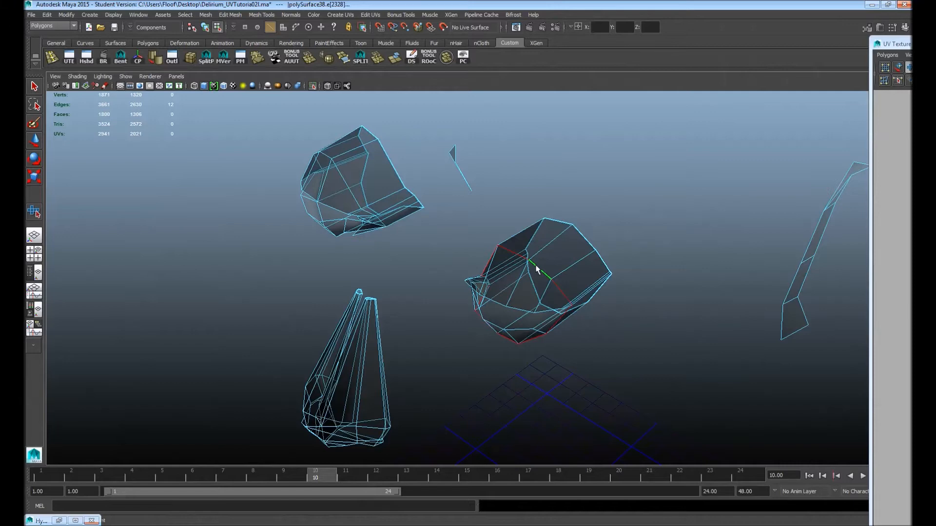
Enlarge the selected edge loop in the eye socket's UV shell and cut the UVs along it.
middle_click_drag(536, 268, 482, 262, "alt")
left_click_drag(909, 44, 568, 87)
scroll(599, 291, "up", 5)
left_click(567, 305)
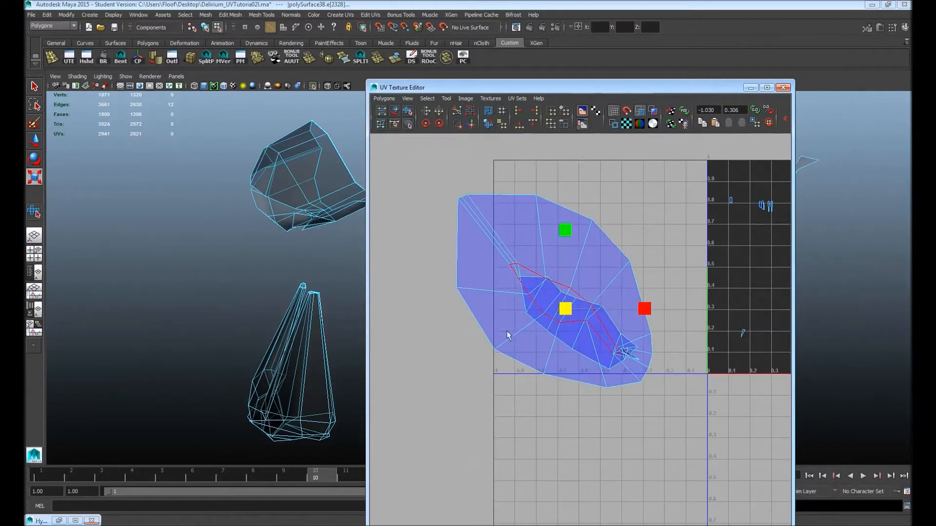
left_click_drag(568, 311, 590, 325)
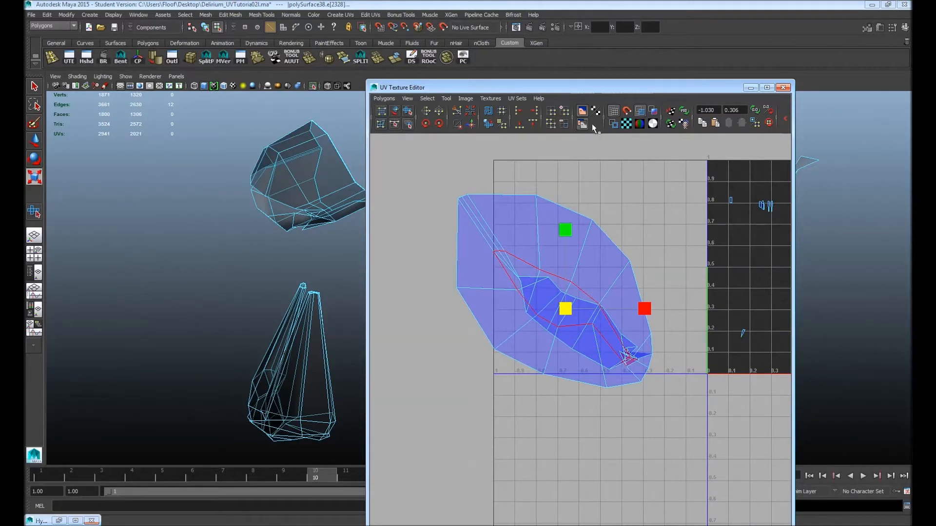
left_click(456, 110)
middle_click_drag(532, 221, 605, 165, "alt")
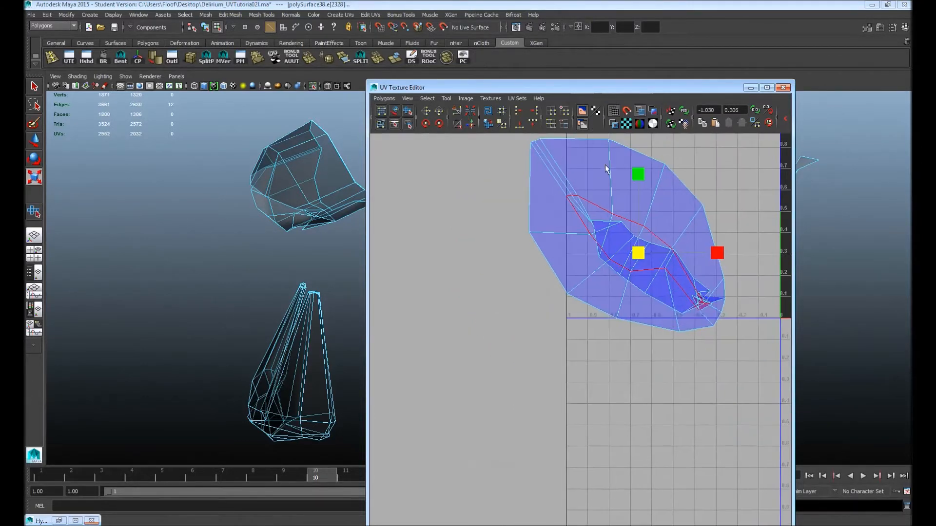
Select all faces of the eye socket shell and examine the socket's shape from the front and back.
right_click_drag(645, 154, 666, 206)
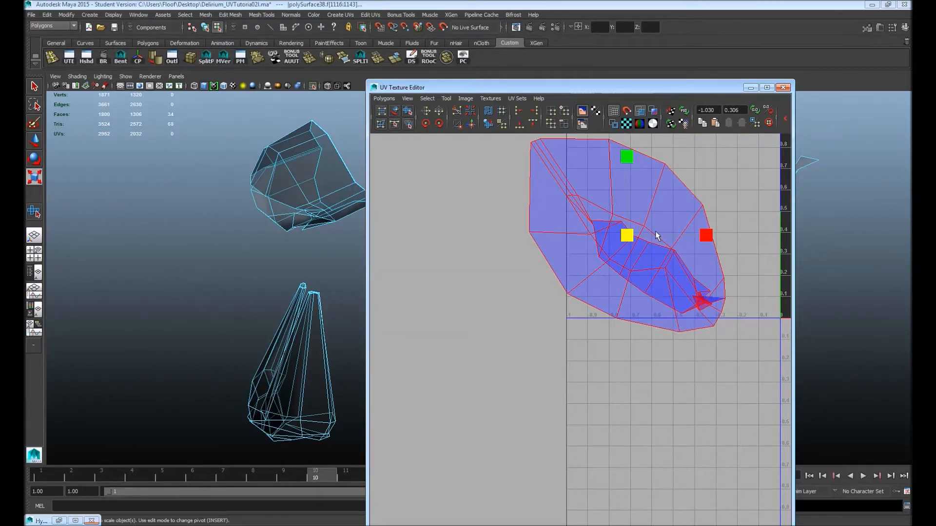
middle_click_drag(661, 243, 672, 278, "alt")
right_click_drag(673, 266, 707, 271, "alt")
left_click_drag(662, 92, 935, 90)
left_click_drag(458, 324, 495, 317, "alt")
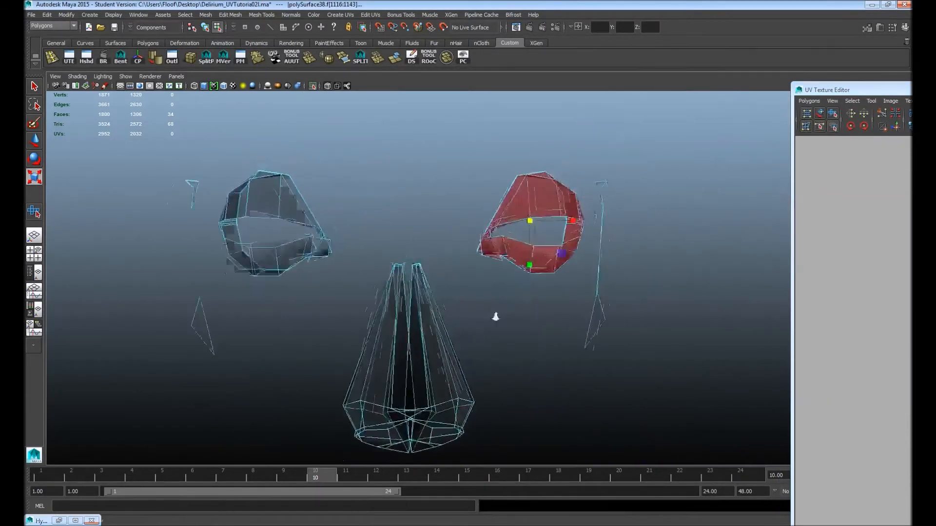
right_click_drag(495, 317, 539, 294, "alt")
middle_click_drag(539, 294, 504, 314, "alt")
left_click_drag(505, 315, 489, 325, "alt")
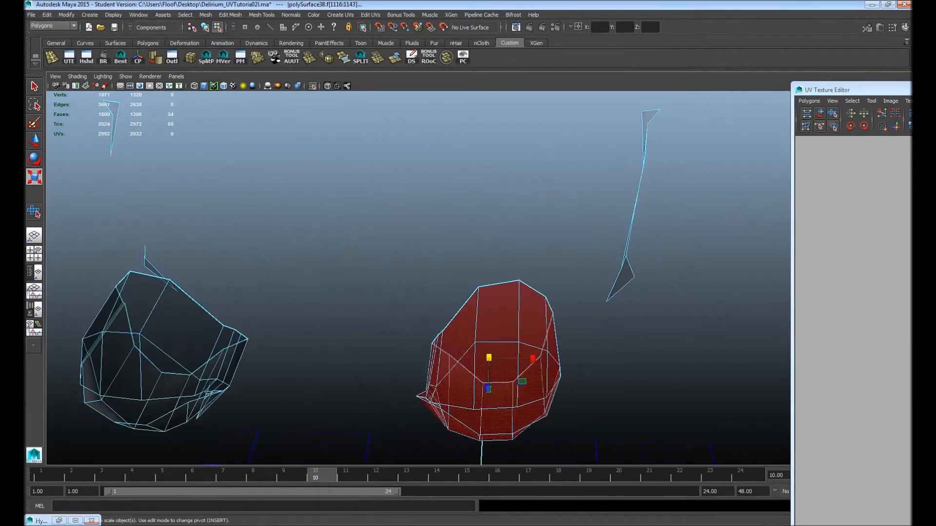
left_click_drag(838, 89, 351, 69)
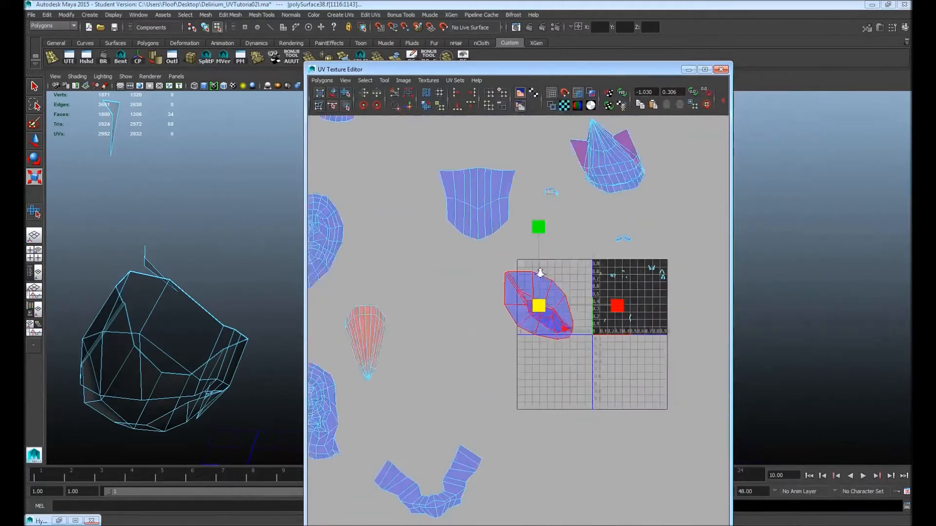
Select the small leftover shells in and above the texture square and move them to empty space beside the crown shell.
right_click_drag(539, 272, 480, 290, "alt")
left_click_drag(605, 338, 605, 339)
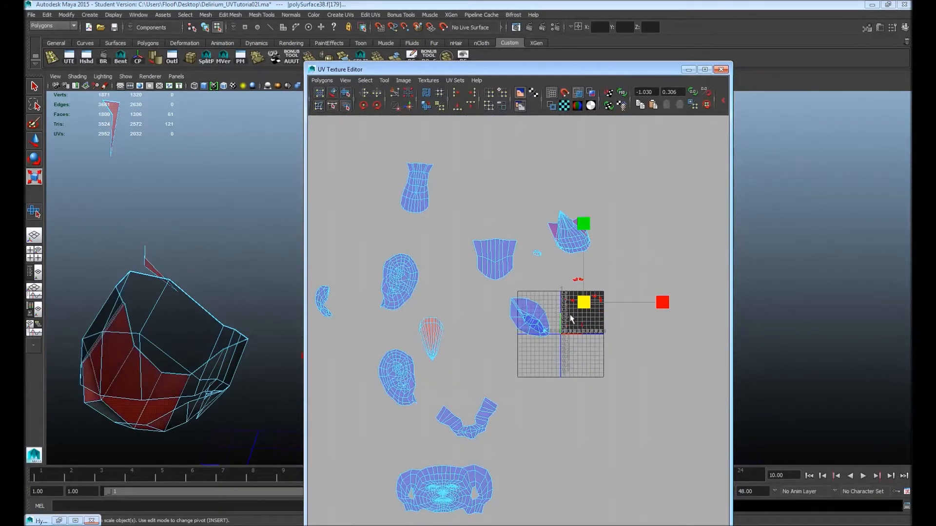
key("w")
left_click_drag(583, 303, 641, 224)
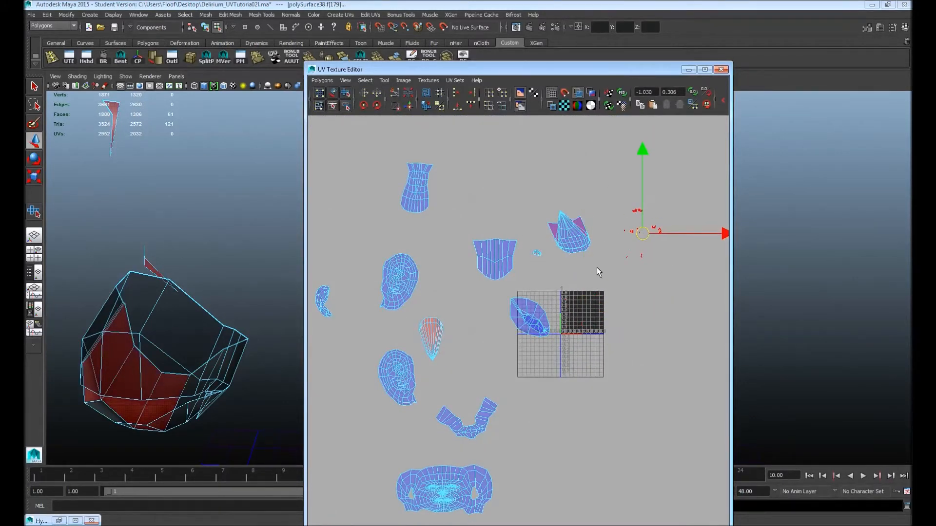
Select the whole eye socket shell and apply automatic mapping to its faces.
right_click_drag(597, 267, 582, 357, "alt")
left_click_drag(504, 280, 565, 337)
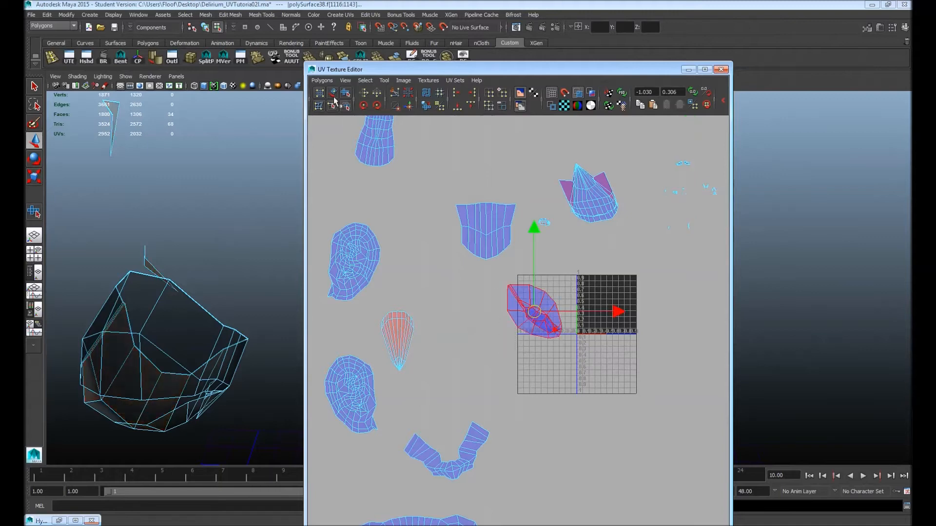
left_click(342, 15)
left_click(374, 57)
right_click_drag(587, 300, 692, 306, "alt")
middle_click_drag(606, 305, 411, 326, "alt")
right_click_drag(438, 329, 674, 357, "alt")
middle_click_drag(496, 366, 596, 363, "alt")
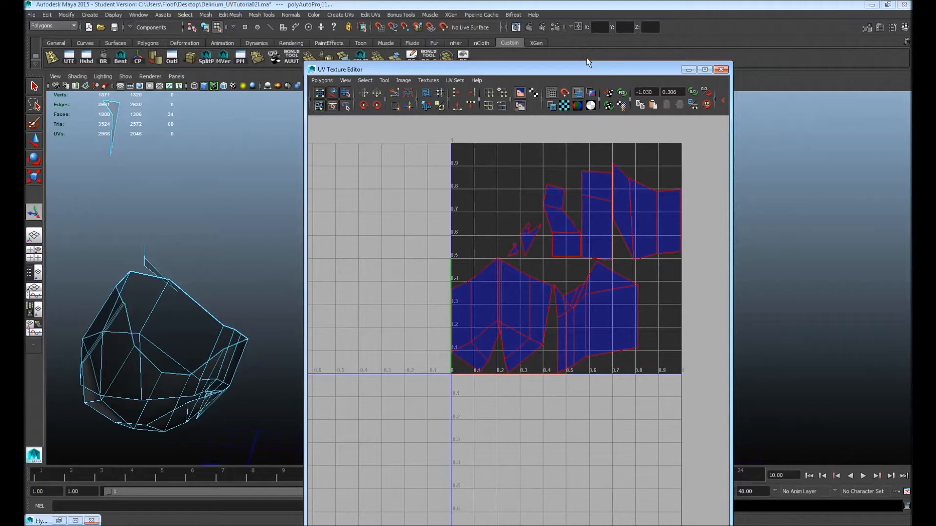
left_click_drag(580, 73, 576, 84)
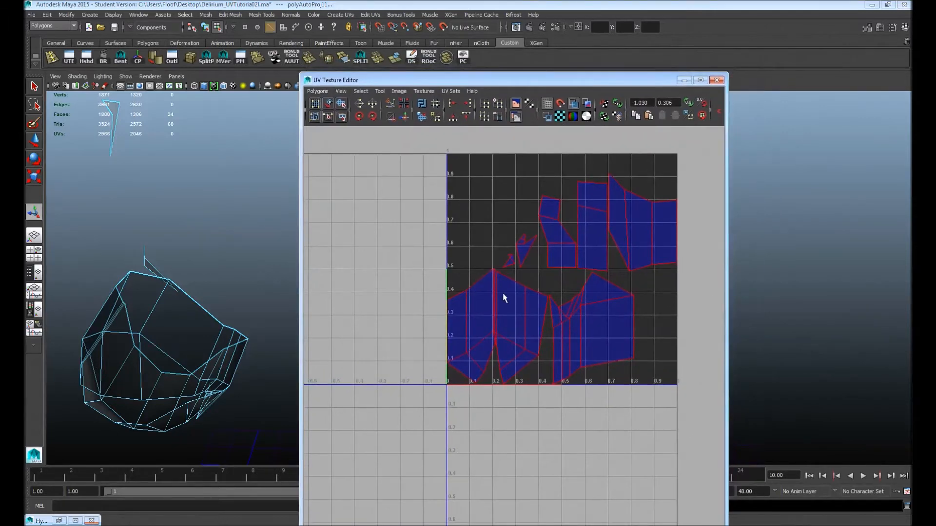
left_click_drag(460, 81, 588, 99)
Try to select the edge loop around the middle of the other eye socket, including its remaining corner edges.
left_click(210, 359)
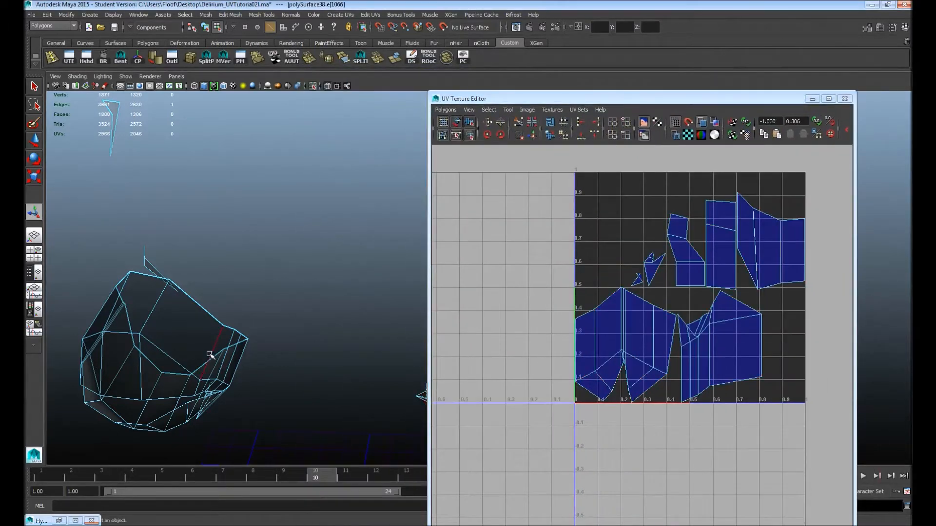
left_click(175, 361)
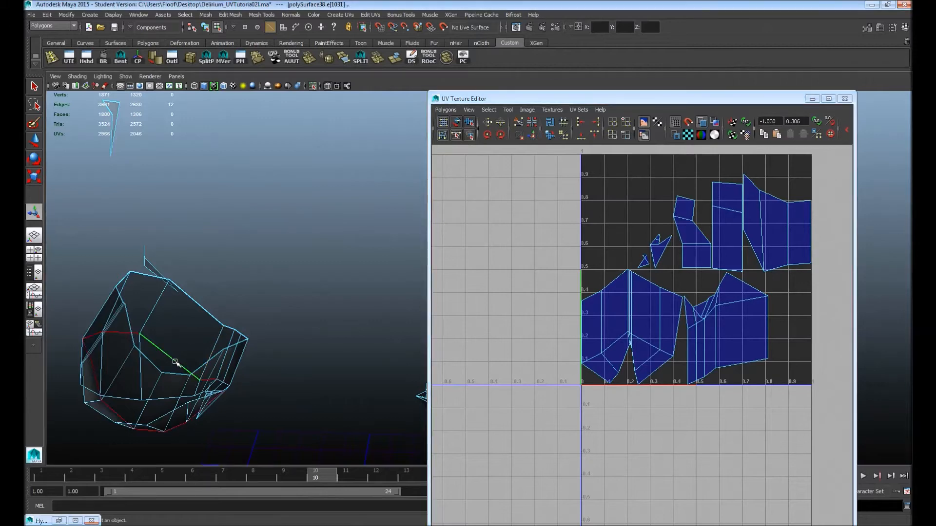
double_click(120, 334)
left_click_drag(199, 357, 295, 346, "alt")
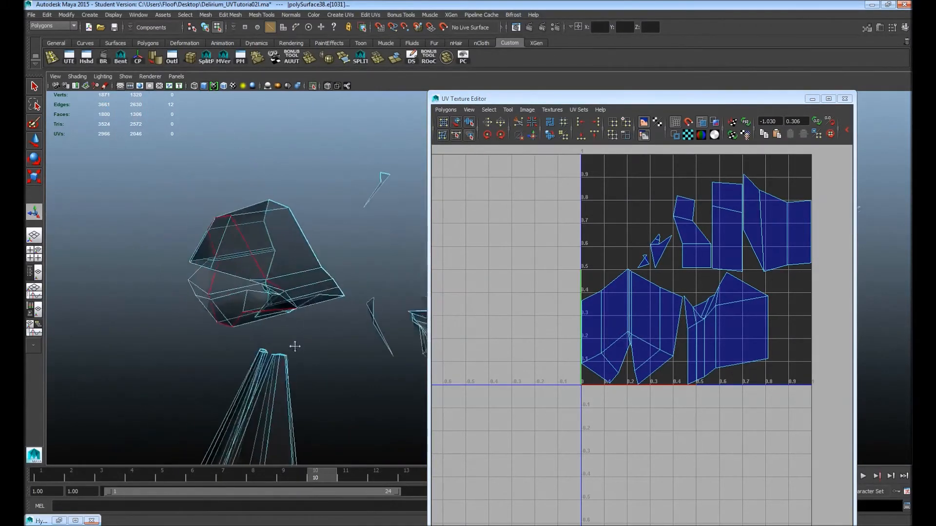
right_click_drag(295, 347, 324, 337, "alt")
left_click_drag(324, 338, 300, 319, "alt")
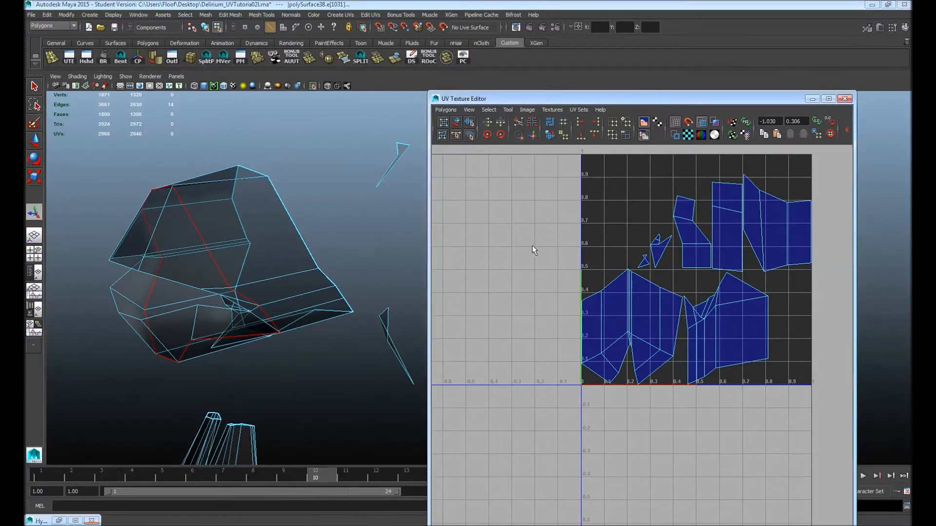
middle_click_drag(533, 250, 538, 264, "alt")
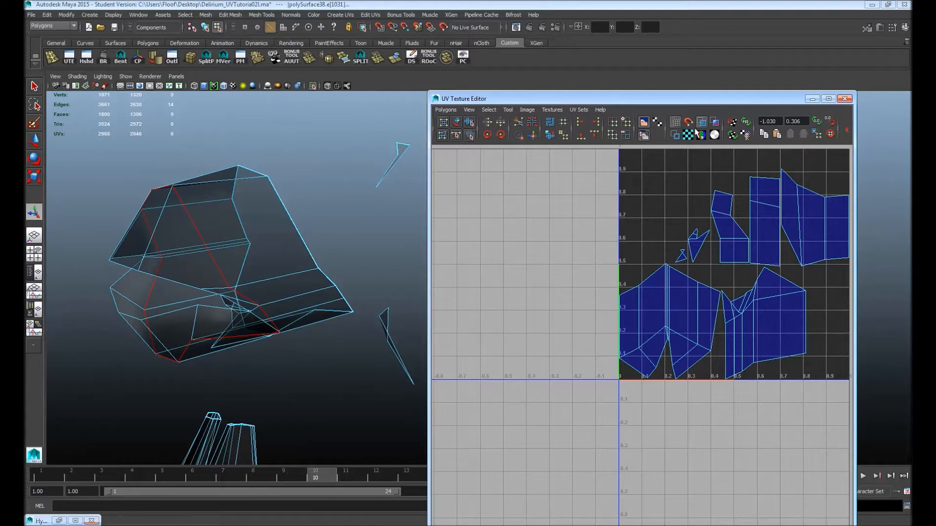
Turn on the thick texture border display to reveal the seams of the eye socket pieces.
left_click(675, 135)
middle_click_drag(673, 213, 576, 205, "alt")
scroll(576, 291, "up", 3)
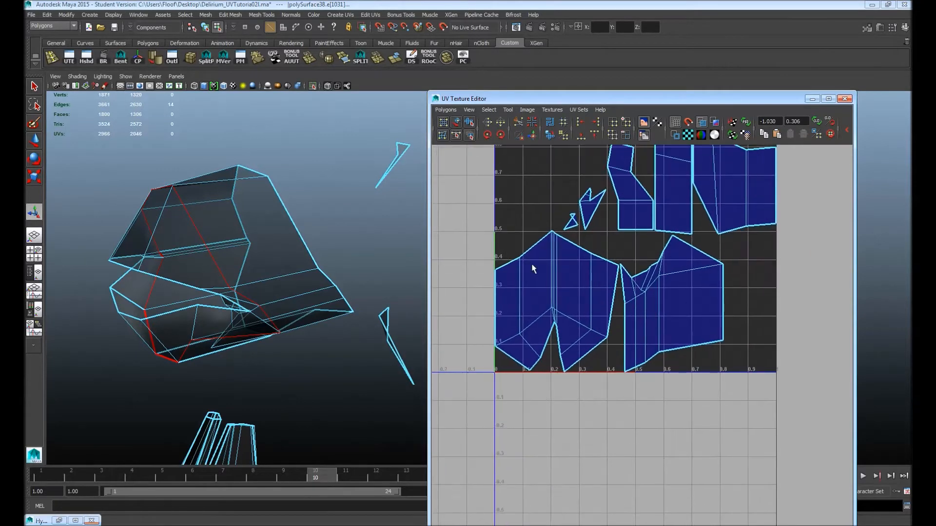
Join the separated eye socket pieces in the texture square by moving and sewing their matching border edges.
left_click(499, 306)
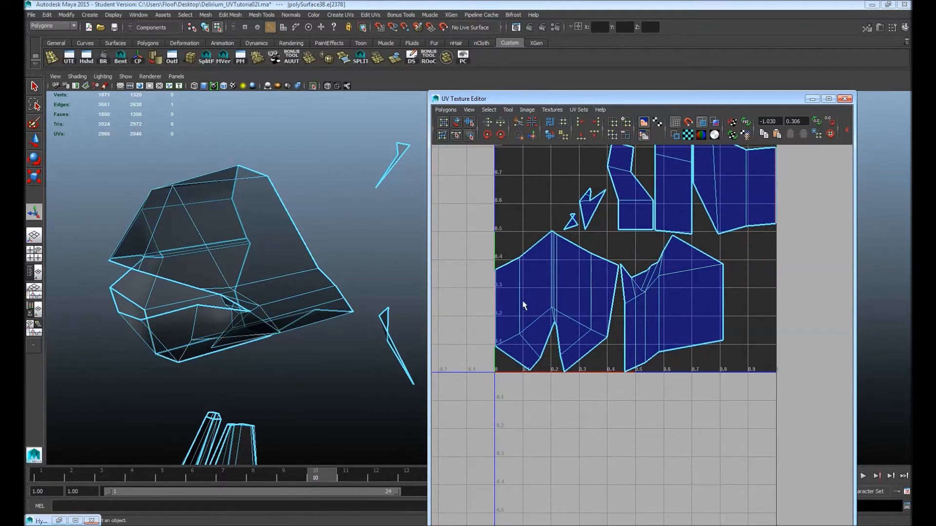
left_click(615, 315, "shift")
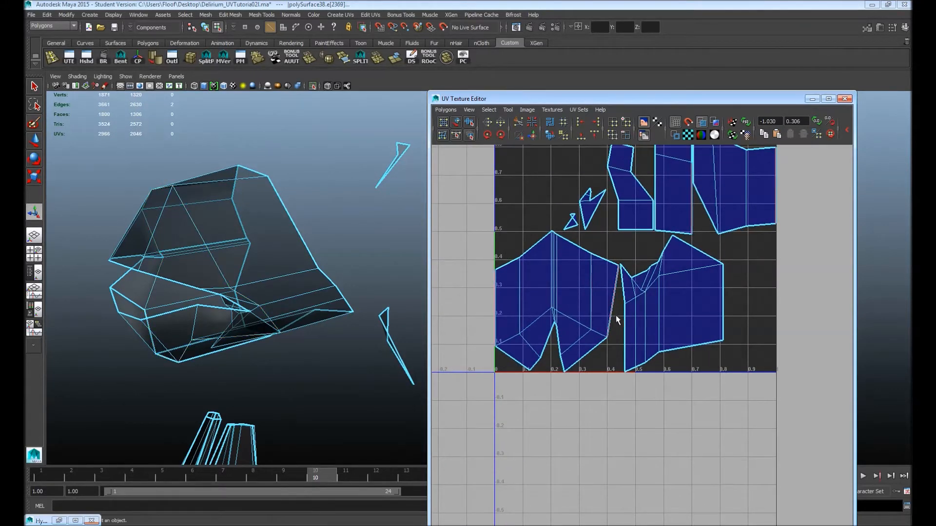
left_click(532, 136)
middle_click_drag(509, 297, 589, 232, "alt")
left_click(514, 234)
left_click(532, 136)
middle_click_drag(536, 190, 623, 251, "alt")
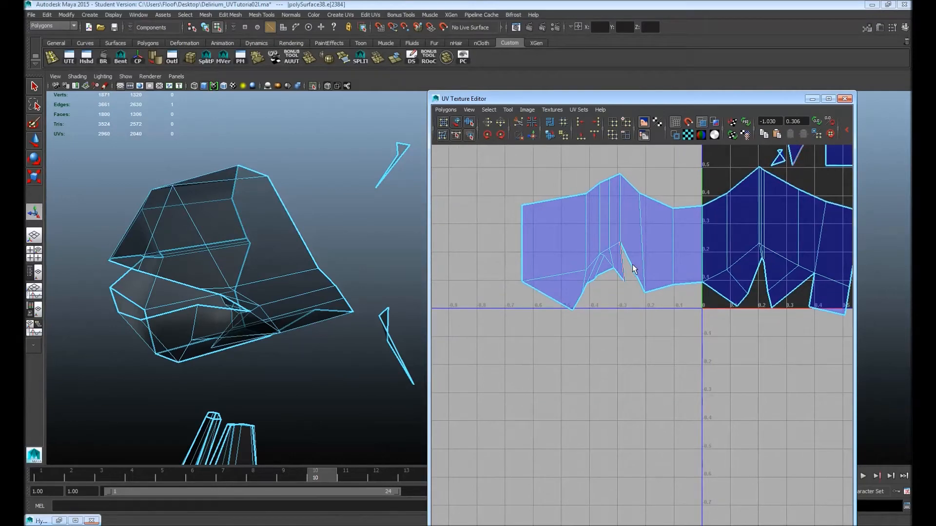
left_click(681, 273)
middle_click_drag(766, 241, 681, 242, "alt")
left_click(769, 252)
scroll(469, 238, "down", 6)
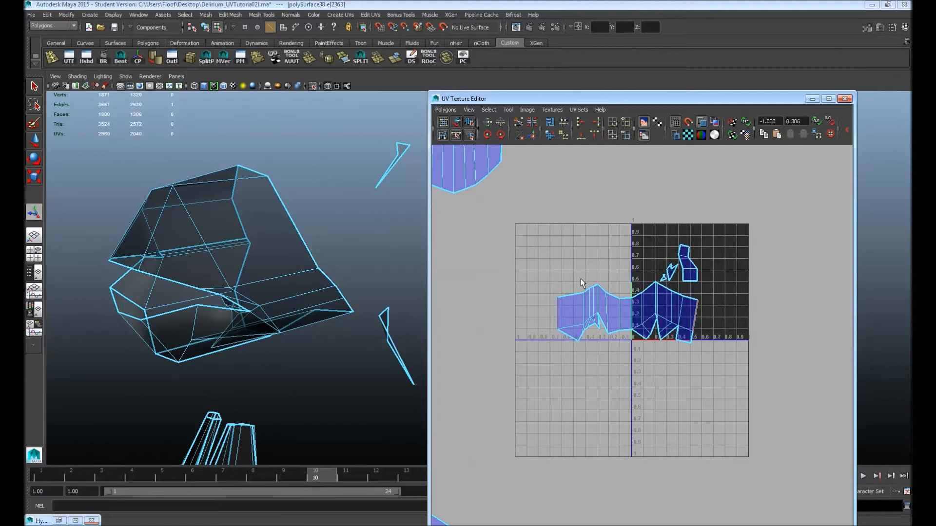
middle_click_drag(581, 278, 593, 272, "alt")
Cut the UVs along the short edge at the inner corner of the other eye socket.
left_click_drag(306, 301, 367, 240, "alt")
left_click(361, 258)
left_click(516, 121)
middle_click_drag(474, 178, 423, 158, "alt")
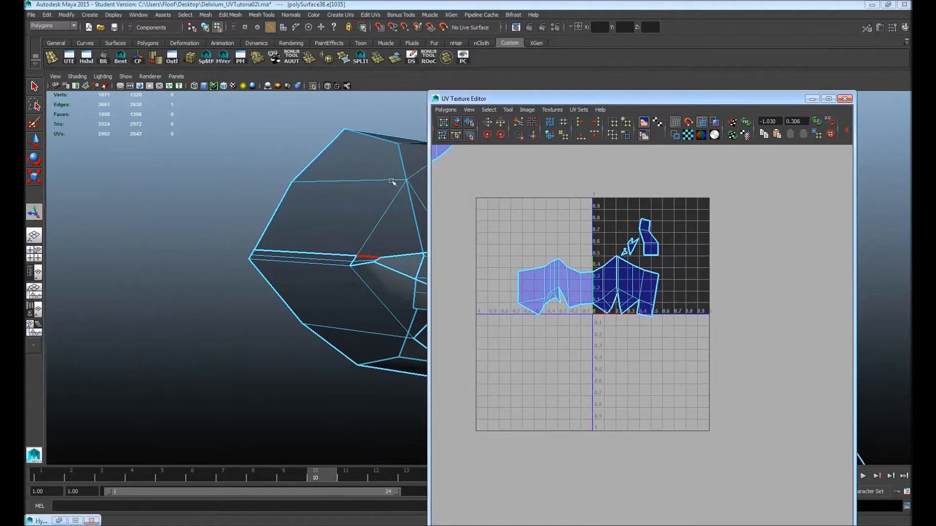
Select the front faces along the upper half of the eye socket, including the small faces at its corner.
left_click_drag(377, 201, 355, 203, "alt")
middle_click_drag(355, 203, 318, 179, "alt")
left_click_drag(317, 179, 307, 184, "alt")
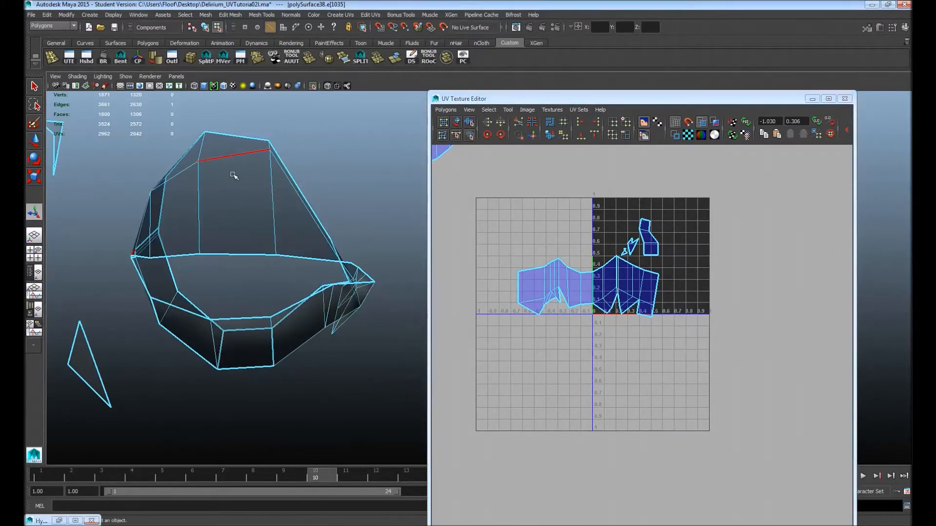
key("F11")
left_click(239, 200)
left_click(287, 217, "shift")
left_click(187, 222, "shift")
left_click_drag(225, 221, 276, 216, "alt")
left_click(298, 226, "shift")
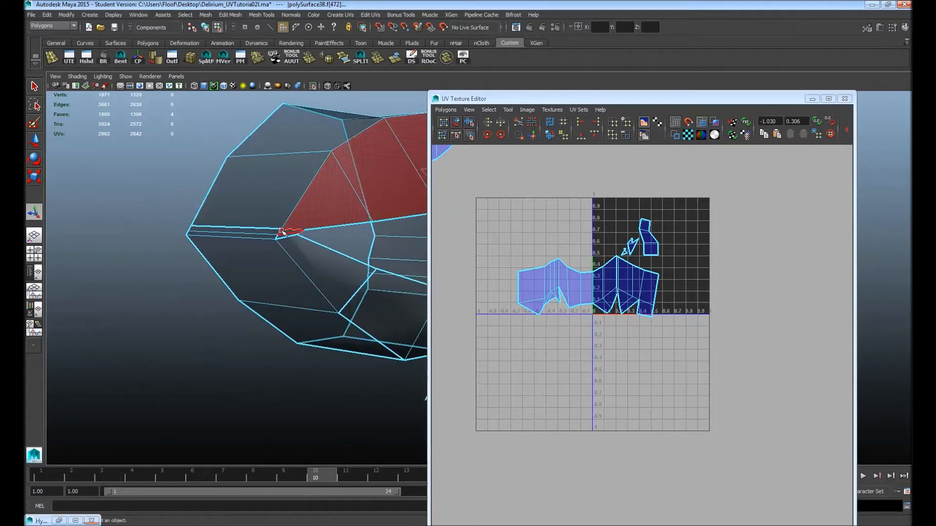
middle_click_drag(304, 255, 247, 224, "alt")
left_click_drag(248, 225, 195, 195, "alt")
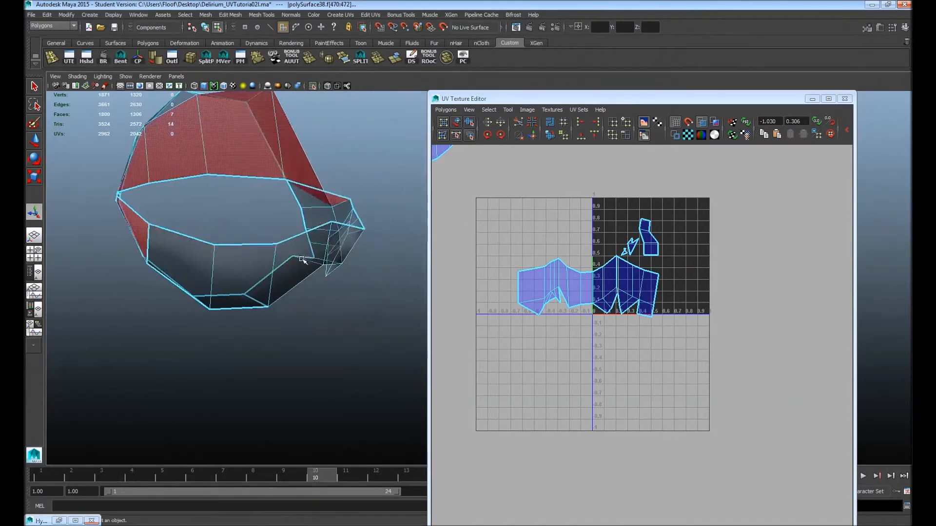
Add the front faces along the lower half of the eye socket and its remaining corner faces to the selection.
left_click(187, 272, "shift")
left_click(241, 266, "shift")
left_click(293, 253, "shift")
left_click_drag(290, 254, 229, 260, "alt")
left_click(279, 240, "shift")
scroll(253, 265, "up", 3)
middle_click_drag(213, 223, 305, 250, "alt")
left_click_drag(305, 250, 259, 267, "alt")
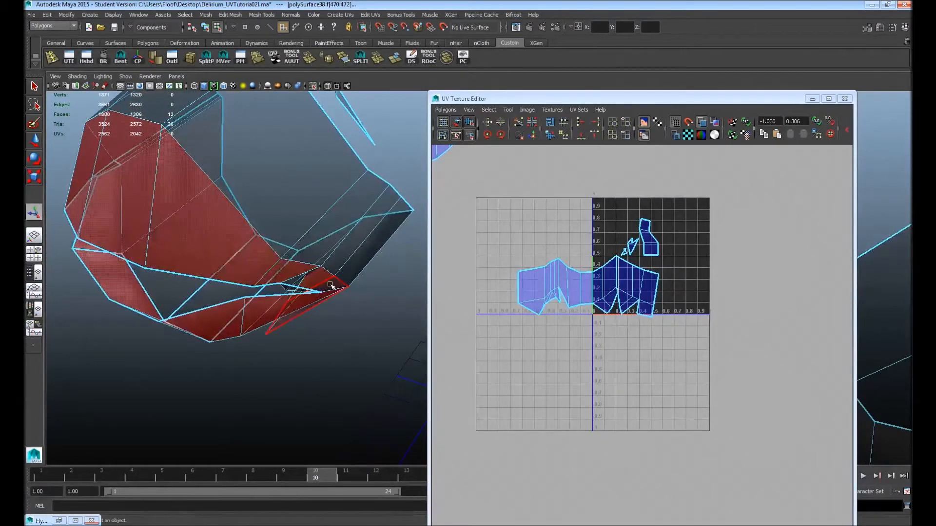
left_click_drag(297, 279, 382, 271, "alt")
left_click(316, 225, "shift")
left_click(335, 267, "shift")
Apply a planar projection to the selected front socket faces and move the new shell to empty space beside the texture square.
right_click_drag(382, 271, 230, 222, "alt")
left_click_drag(229, 222, 256, 216, "alt")
left_click(276, 58)
left_click_drag(655, 256, 759, 255)
key("ctrl+z")
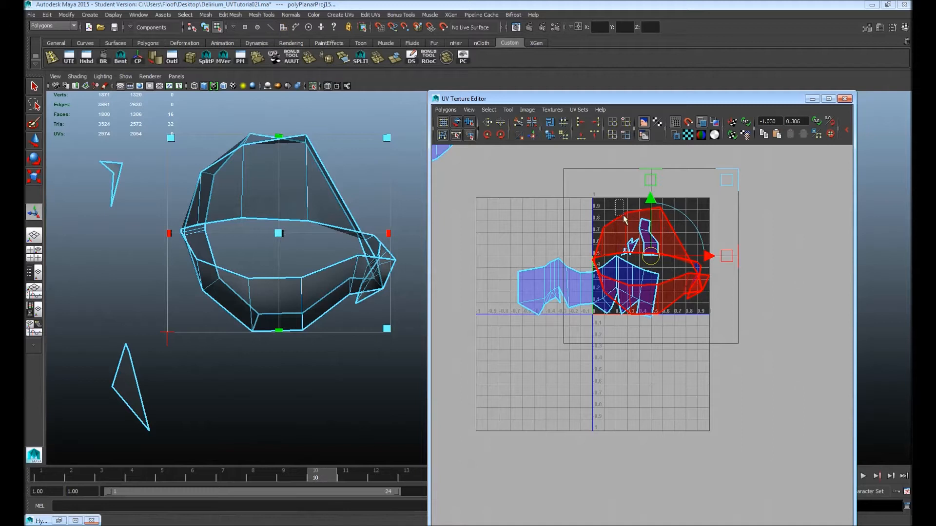
key("q")
key("w")
left_click_drag(652, 259, 795, 259)
middle_click_drag(732, 225, 581, 259, "alt")
right_click_drag(581, 258, 642, 276, "alt")
middle_click_drag(365, 266, 306, 274, "alt")
right_click(614, 222)
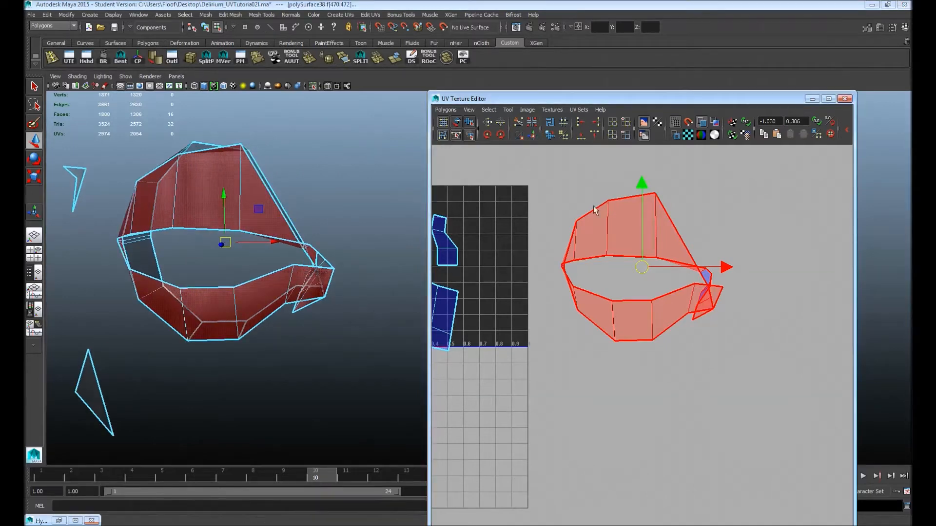
Try to move and sew the UVs along the edge loop around the middle of the eye socket.
left_click_drag(363, 253, 305, 290, "alt")
left_click_drag(310, 239, 349, 192, "alt")
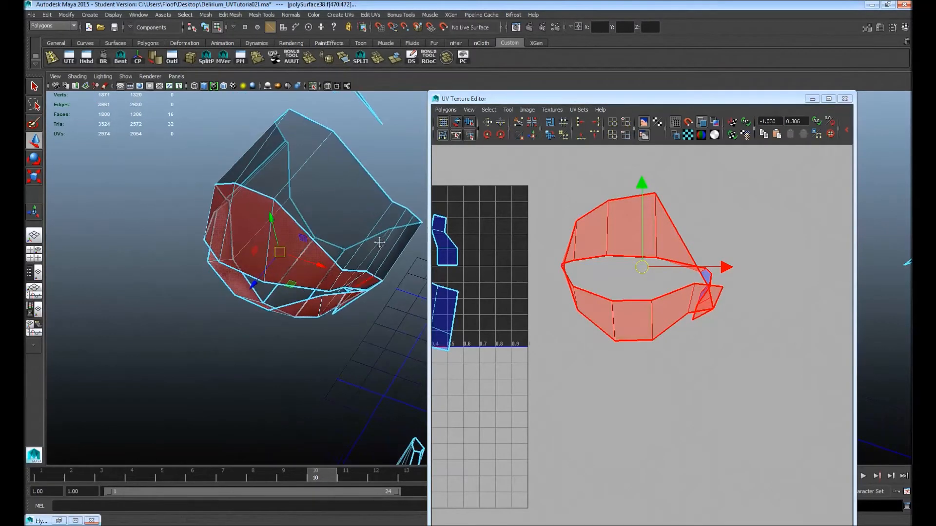
key("F10")
left_click(273, 195)
double_click(272, 195)
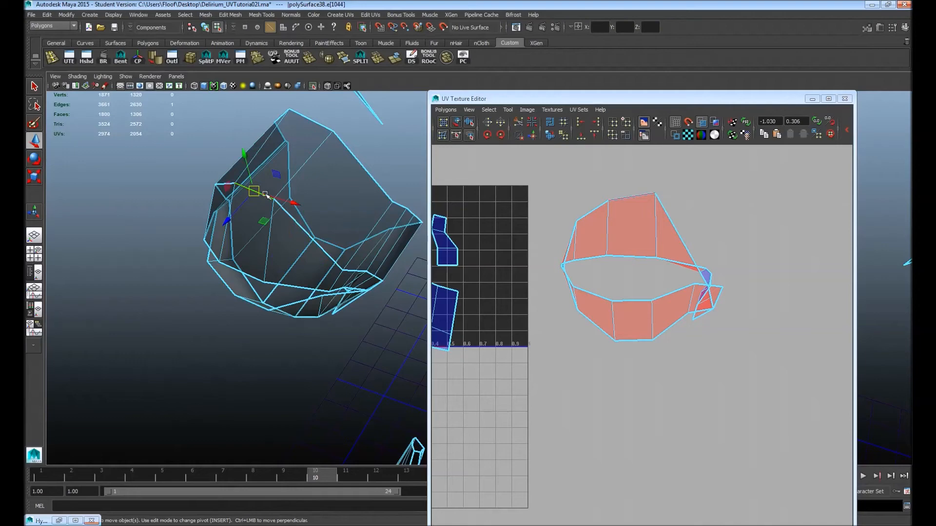
left_click(531, 137)
key("ctrl+z")
key("ctrl+z")
Cut the UVs along the upper edges of the loop between the front and back parts of the eye socket.
left_click_drag(363, 250, 296, 238, "alt")
middle_click_drag(296, 239, 182, 218, "alt")
left_click(287, 240)
left_click_drag(287, 239, 200, 223, "alt")
middle_click_drag(200, 223, 305, 195, "alt")
left_click_drag(305, 195, 210, 227, "alt")
double_click(294, 178)
key("ctrl+z")
left_click(373, 183, "shift")
middle_click_drag(545, 210, 520, 211, "alt")
left_click(519, 132)
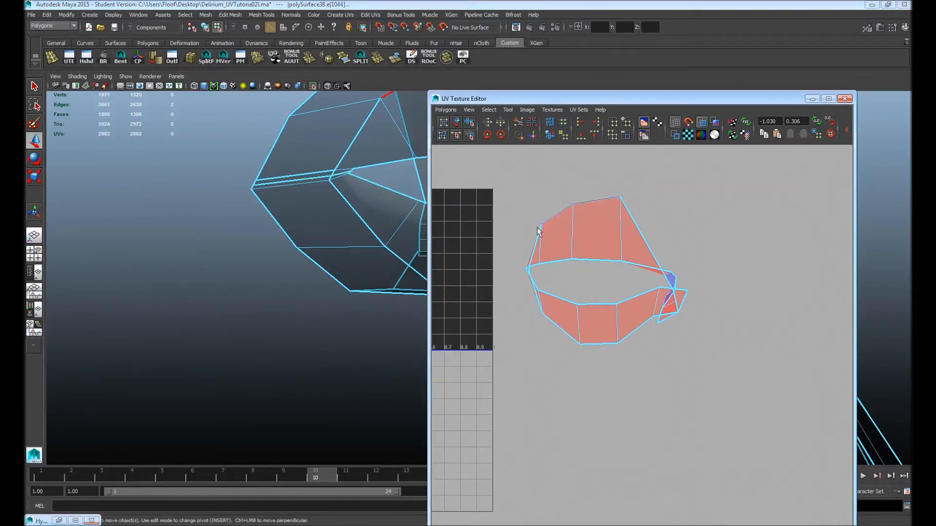
Try to move and sew the upper border edges of the projected front socket shell.
left_click(538, 243)
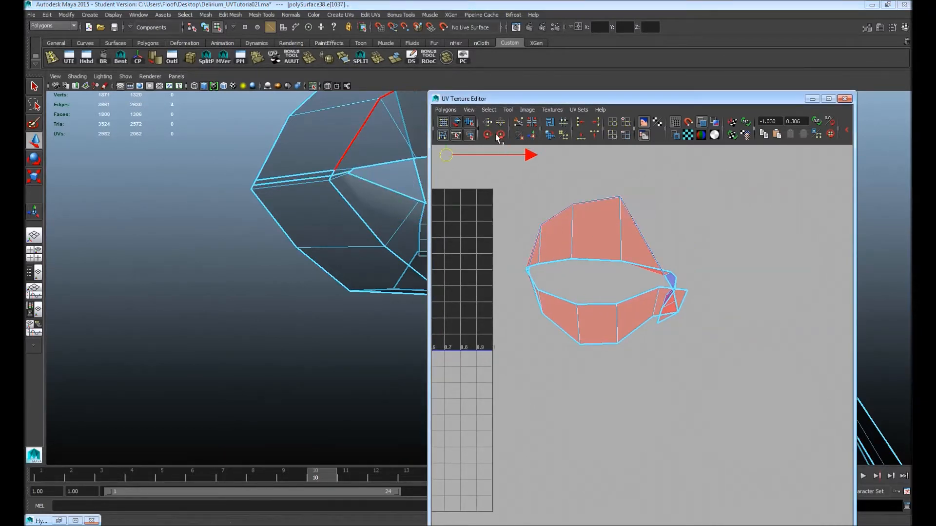
left_click(532, 135)
middle_click_drag(616, 192, 619, 198, "alt")
key("ctrl+z")
Select the faces forming the back part of the eye socket, including the narrow faces at its corner.
left_click_drag(403, 188, 335, 202, "alt")
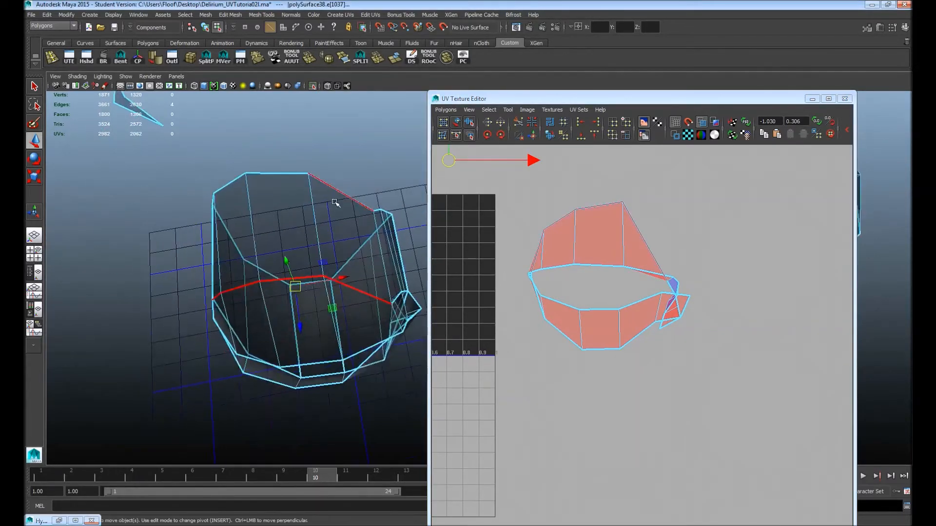
key("F11")
left_click(339, 218)
left_click(288, 227, "shift")
left_click(247, 232, "shift")
left_click_drag(246, 233, 289, 228, "alt")
left_click(292, 288, "shift")
left_click_drag(292, 288, 341, 194, "alt")
middle_click_drag(342, 194, 229, 194, "alt")
left_click(267, 207, "shift")
left_click(278, 218, "shift")
left_click(285, 231, "shift")
Apply a planar projection to the selected back faces of the eye socket.
right_click_drag(601, 238, 663, 240, "alt")
middle_click_drag(663, 240, 758, 241, "alt")
right_click_drag(758, 240, 603, 293, "alt")
middle_click_drag(603, 293, 685, 374, "alt")
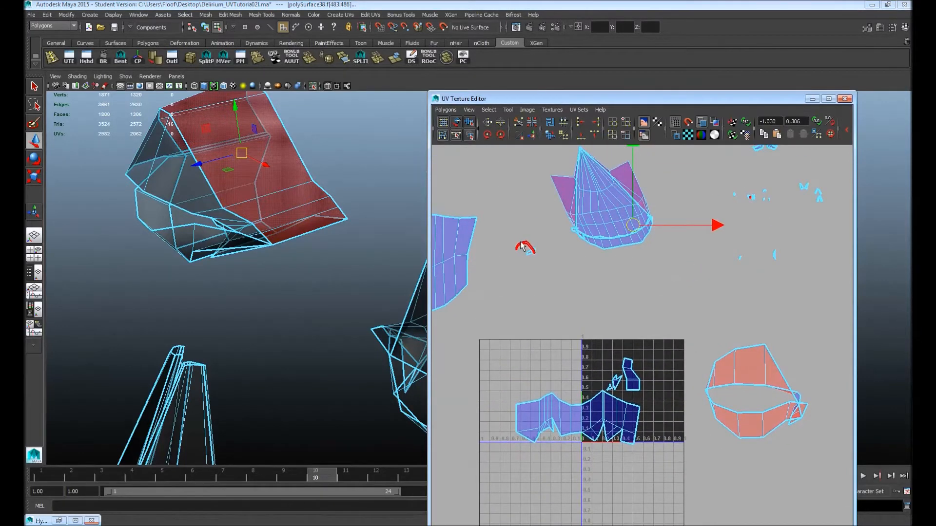
key("g")
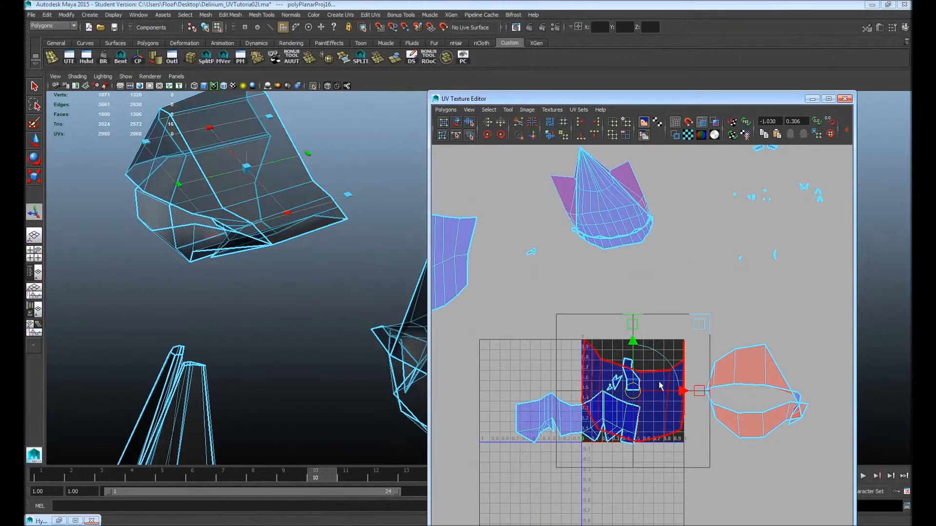
Unfold the newly projected curved strip's UVs and move the shell out of the 0–1 UV square, above the ring-shaped shell.
key("F9")
key("ctrl+F12")
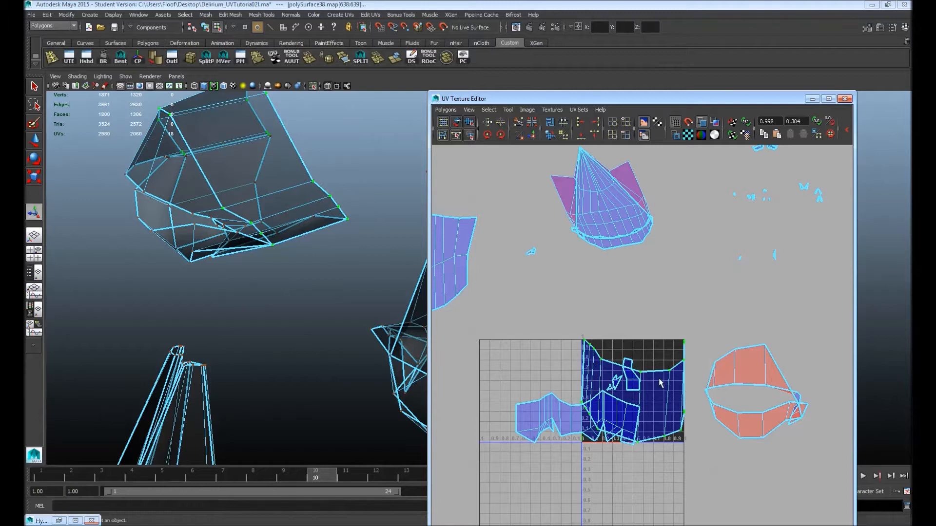
key("y")
left_click_drag(575, 444, 850, 435)
key("w")
left_click_drag(639, 390, 774, 328)
middle_click_drag(753, 337, 707, 273, "alt")
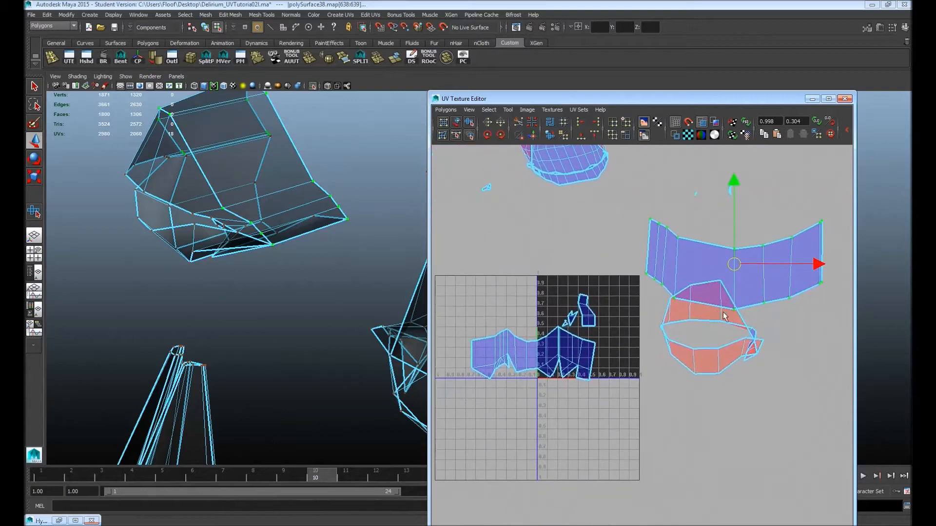
Select the ring-shaped shell's faces, flip them horizontally in UV space and move the shell clear of the long strip.
left_click_drag(764, 391, 637, 325)
right_click_drag(712, 383, 718, 417)
left_click(714, 370)
left_click(681, 317, "shift")
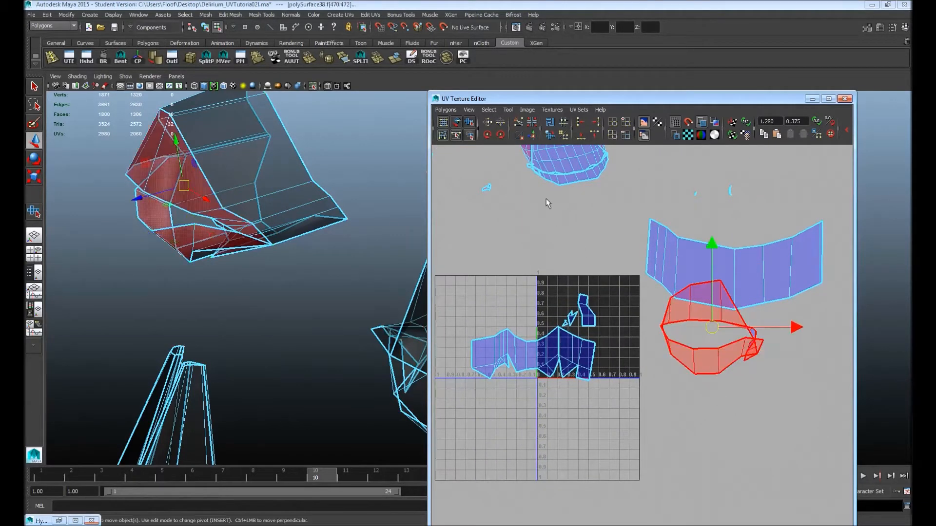
left_click(489, 121)
middle_click_drag(713, 292, 668, 294, "alt")
left_click_drag(669, 330, 758, 370)
Select only the lower rim and corner faces of the ring-shaped mesh and apply the planar projection to them.
middle_click_drag(590, 385, 723, 381, "alt")
left_click_drag(293, 211, 334, 231, "alt")
right_click_drag(797, 303, 719, 287, "alt")
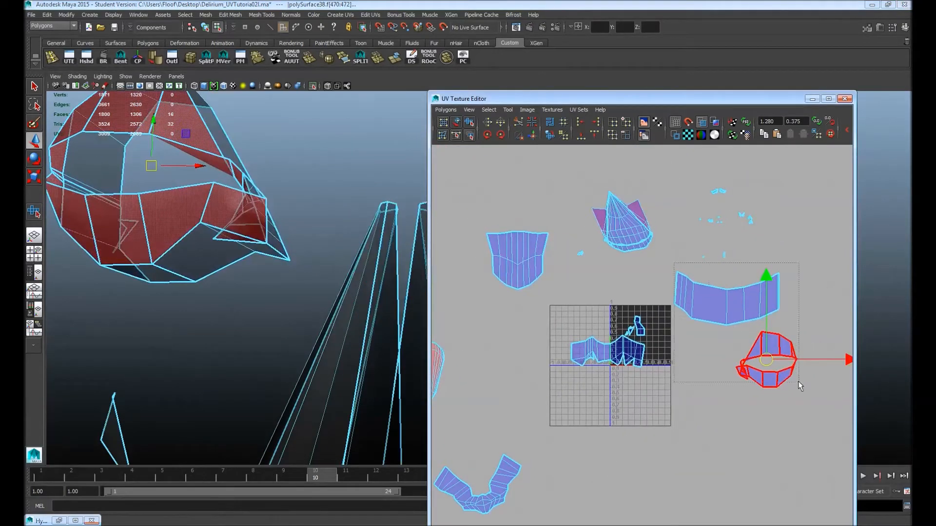
left_click_drag(798, 383, 799, 383)
left_click_drag(224, 275, 265, 271, "alt")
right_click_drag(266, 271, 202, 263, "alt")
left_click_drag(203, 263, 231, 265, "alt")
left_click_drag(418, 291, 203, 126, "shift")
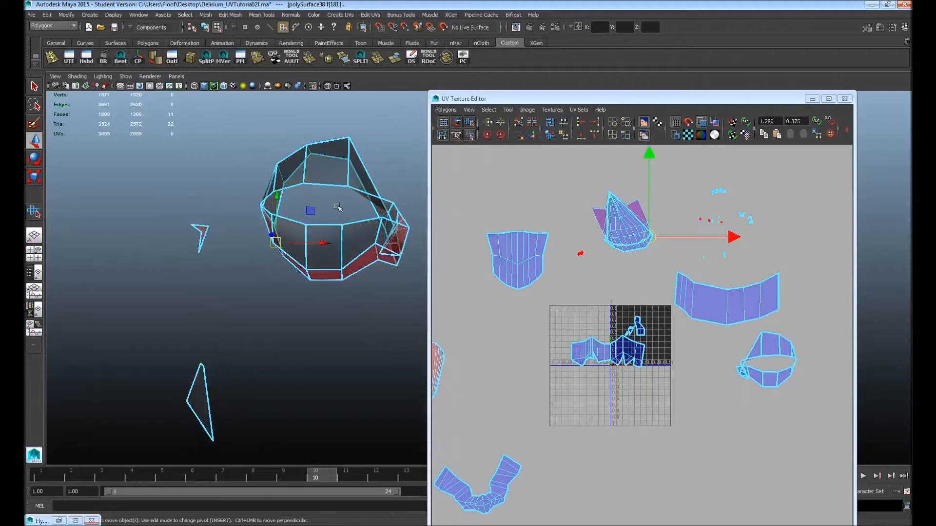
left_click_drag(172, 200, 215, 255, "shift")
middle_click_drag(244, 243, 221, 272, "alt")
right_click_drag(590, 293, 651, 301, "alt")
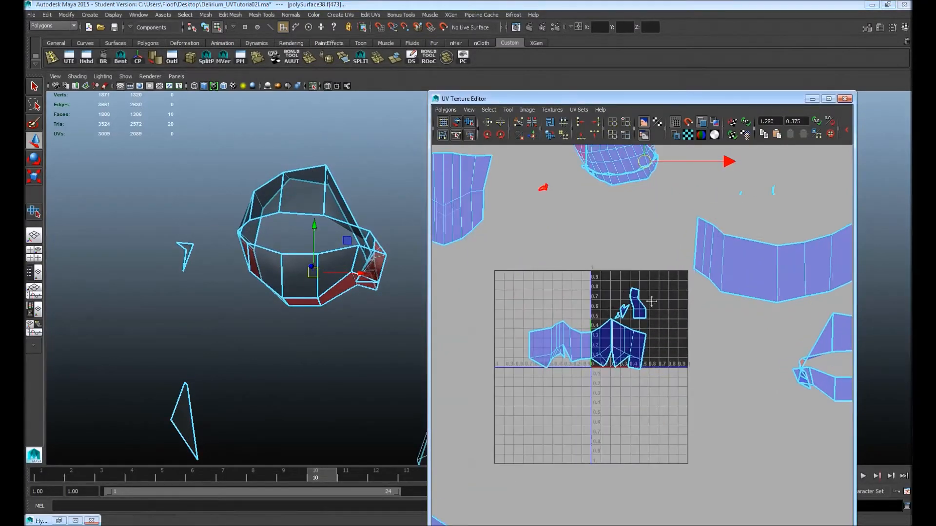
middle_click_drag(651, 302, 715, 342, "alt")
middle_click_drag(655, 312, 571, 359, "alt")
right_click_drag(716, 330, 695, 327, "alt")
key("g")
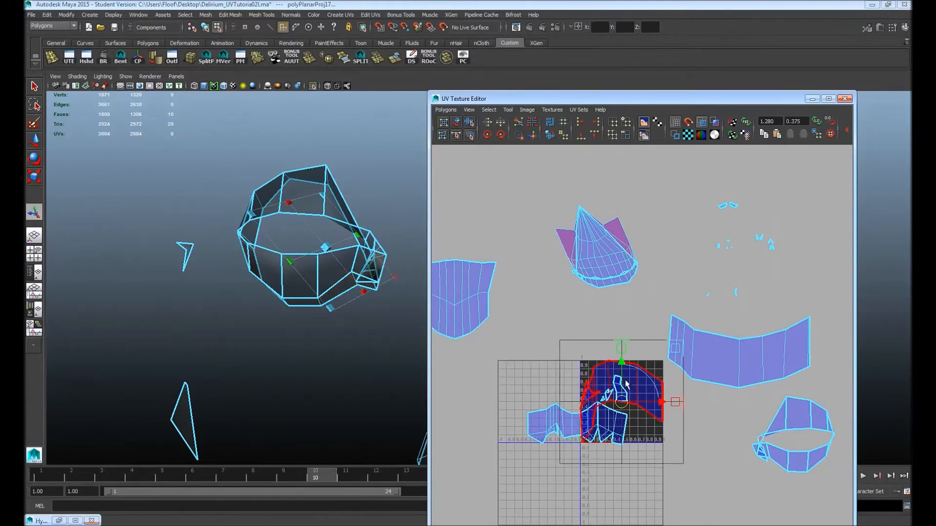
Move the projected rim shell below the UV square and unfold its UVs into a flatter band.
left_click_drag(621, 404, 692, 453)
middle_click_drag(692, 453, 593, 291, "alt")
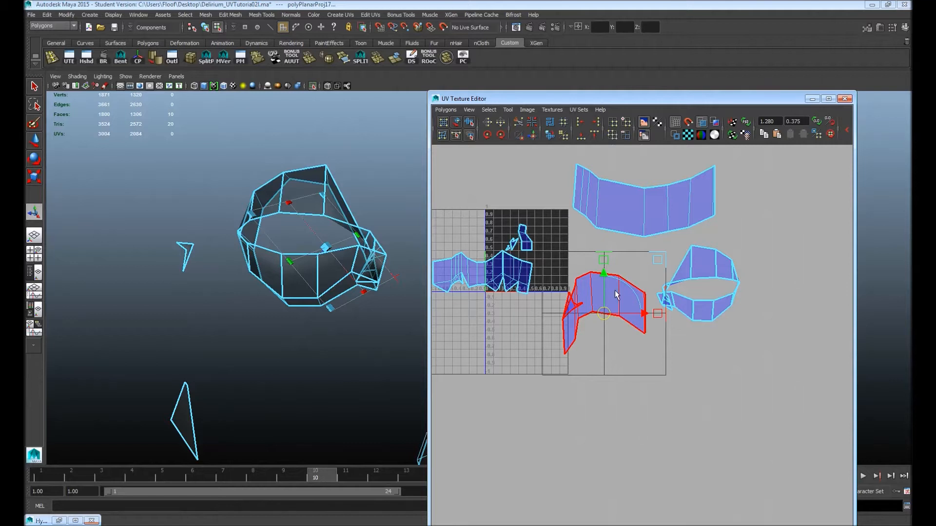
right_click_drag(644, 288, 590, 323, "ctrl")
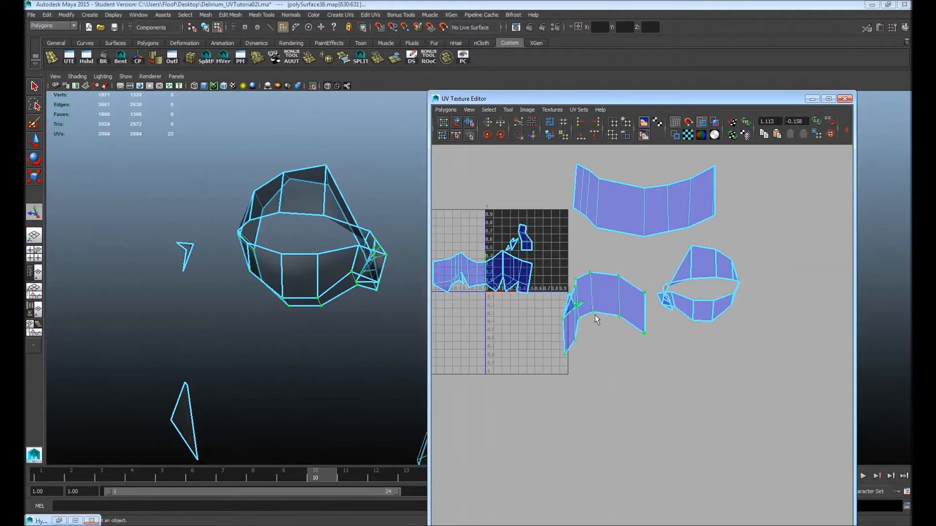
key("y")
left_click_drag(551, 356, 798, 357)
right_click_drag(638, 316, 680, 317, "alt")
middle_click_drag(562, 293, 617, 288, "alt")
Try to move and sew the two edges beside the small overlapping flap on the rim shell, and undo it.
right_click_drag(617, 288, 617, 251)
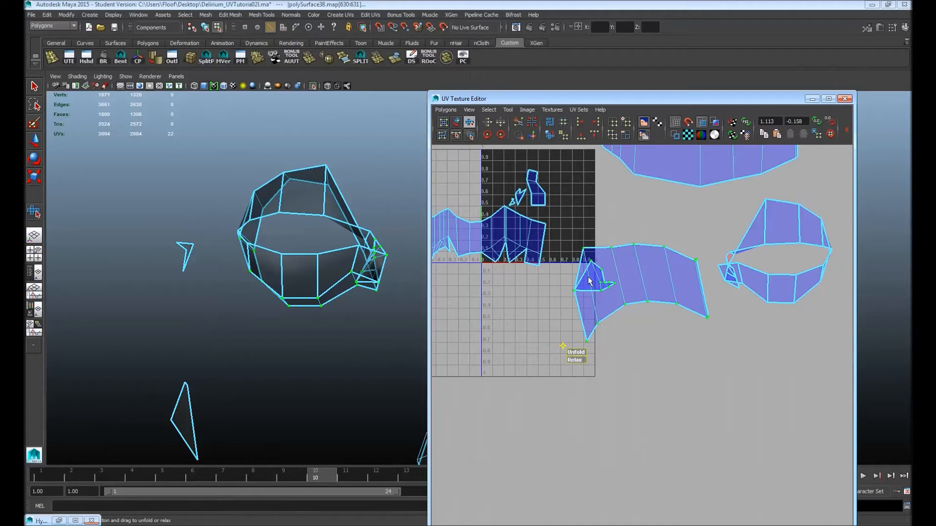
key("w")
right_click_drag(653, 293, 698, 295, "alt")
middle_click_drag(578, 255, 609, 288, "alt")
left_click(591, 285)
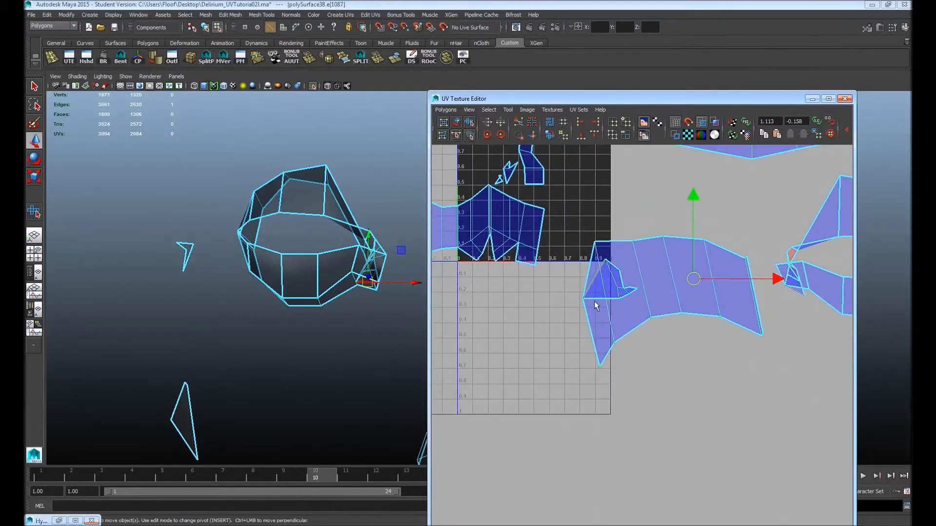
left_click(594, 298, "shift")
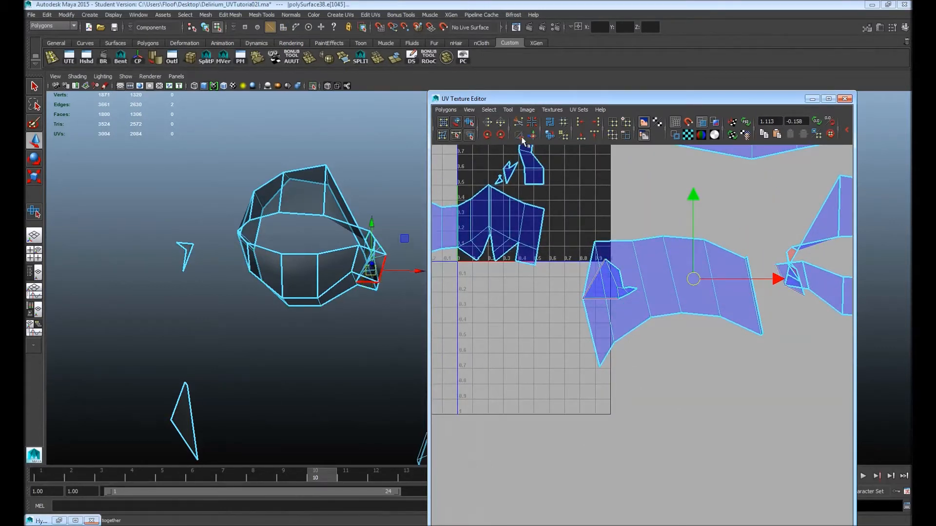
left_click(533, 136)
key("ctrl+z")
key("ctrl+z")
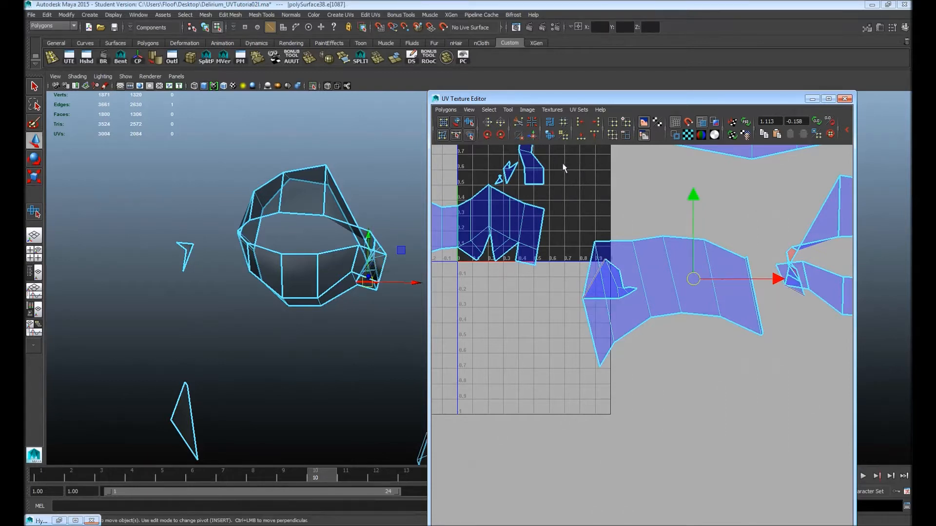
Select the flap's two edges again and try selecting the ring-shaped shell's connected border edges.
left_click(596, 299, "shift")
middle_click_drag(719, 252, 673, 222, "alt")
middle_click_drag(617, 249, 572, 287, "alt")
right_click_drag(708, 256, 593, 249, "alt")
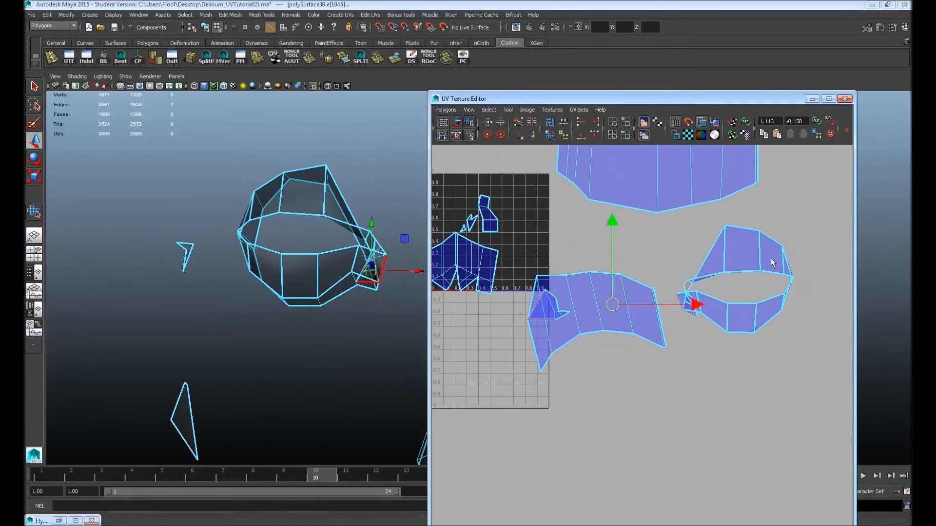
double_click(742, 229)
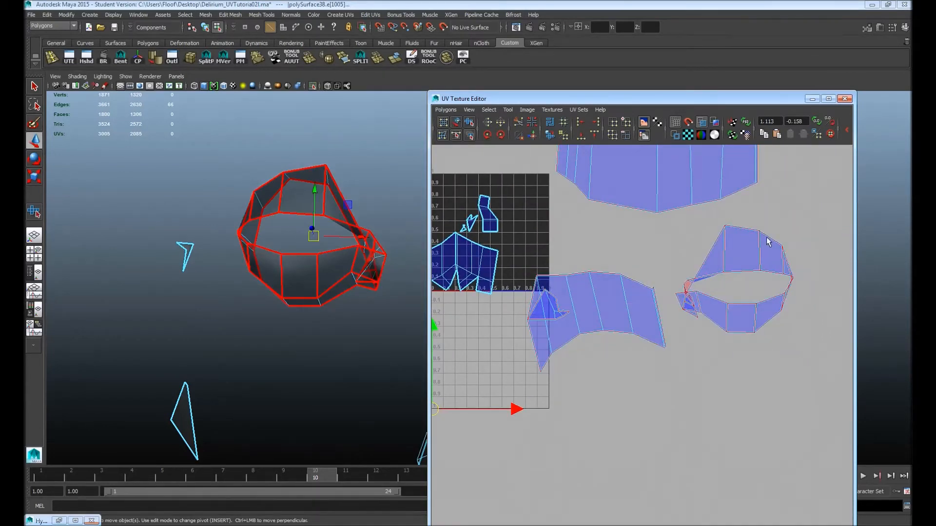
right_click_drag(767, 242, 712, 275, "alt")
left_click(705, 281)
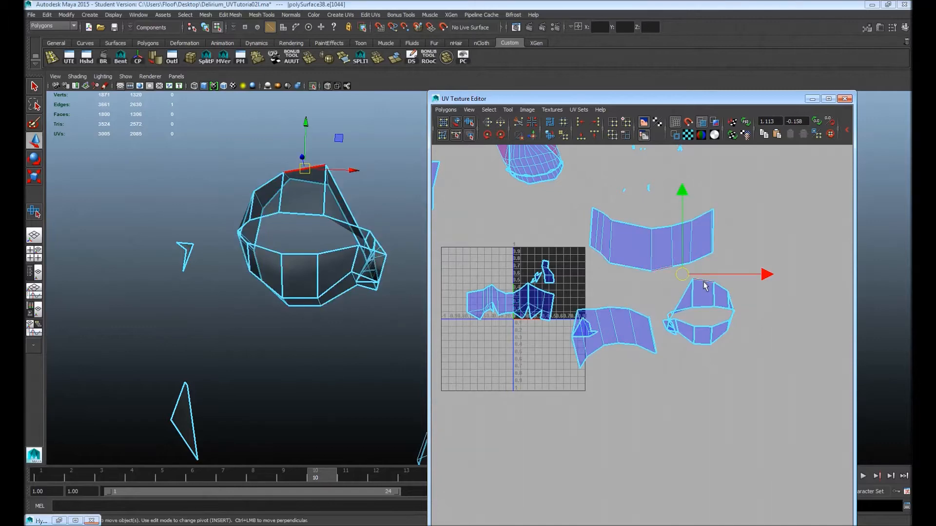
right_click_drag(627, 325, 728, 297, "alt")
middle_click_drag(728, 297, 571, 270, "alt")
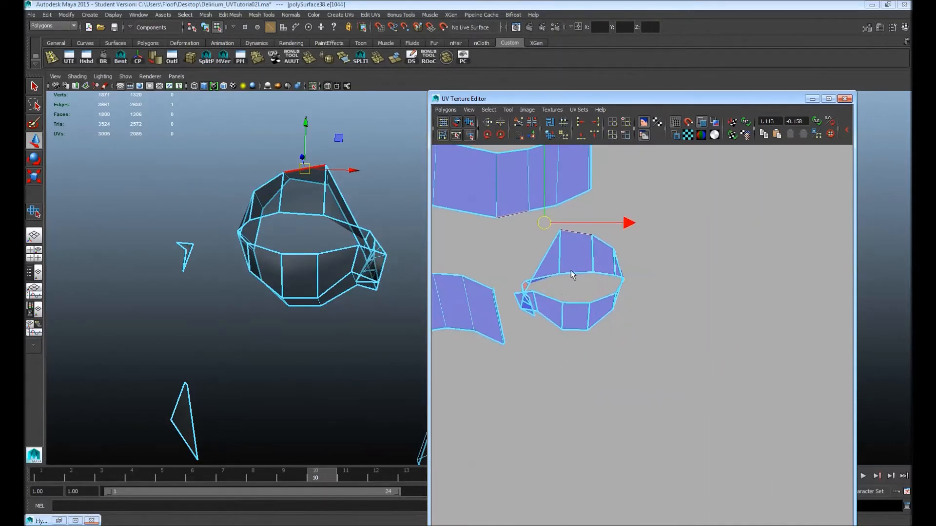
double_click(619, 282)
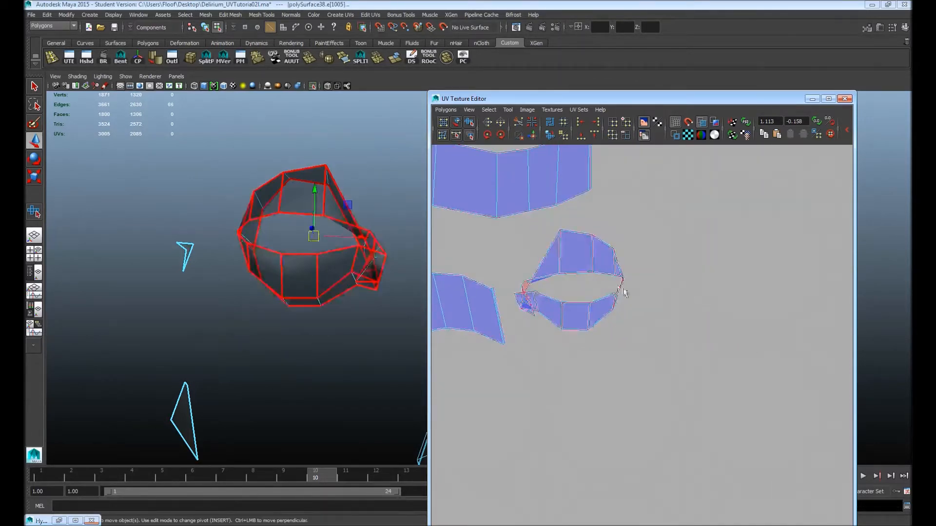
Undo the edge selections, rim unfolding, projection and first flip of the ring-shaped shell.
key("ctrl+z")
key("ctrl+z")
key("ctrl+z")
key("ctrl+z")
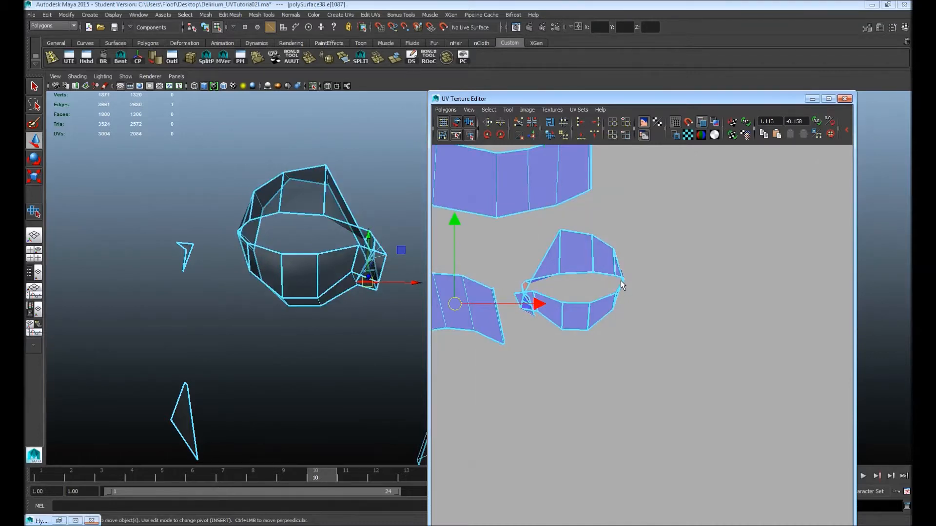
middle_click_drag(621, 279, 733, 289, "alt")
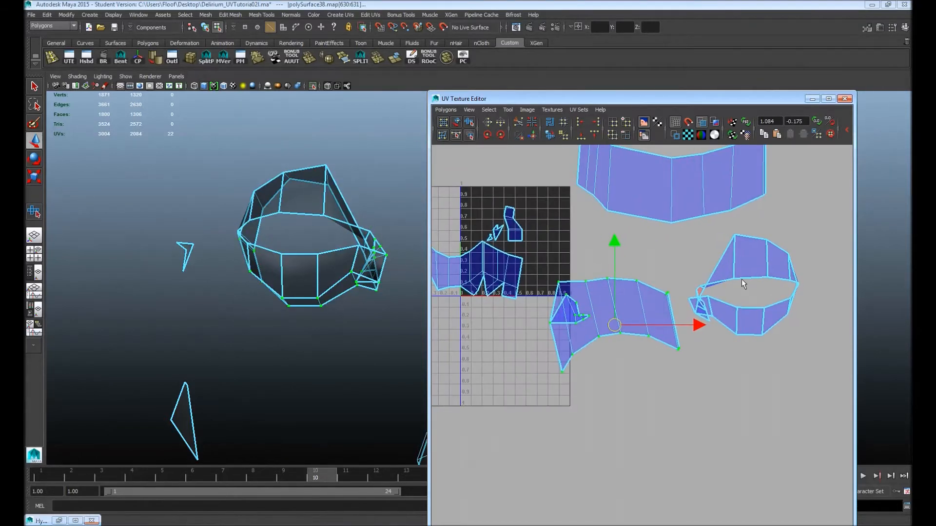
key("ctrl+z")
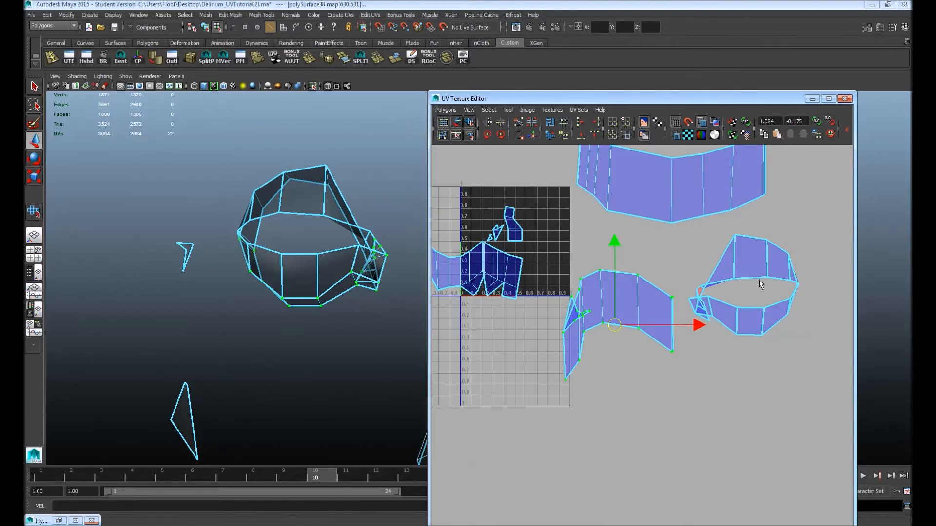
key("ctrl+z")
key("ctrl+z")
key("ctrl+z")
key("ctrl+z")
key("ctrl+z")
key("ctrl+z")
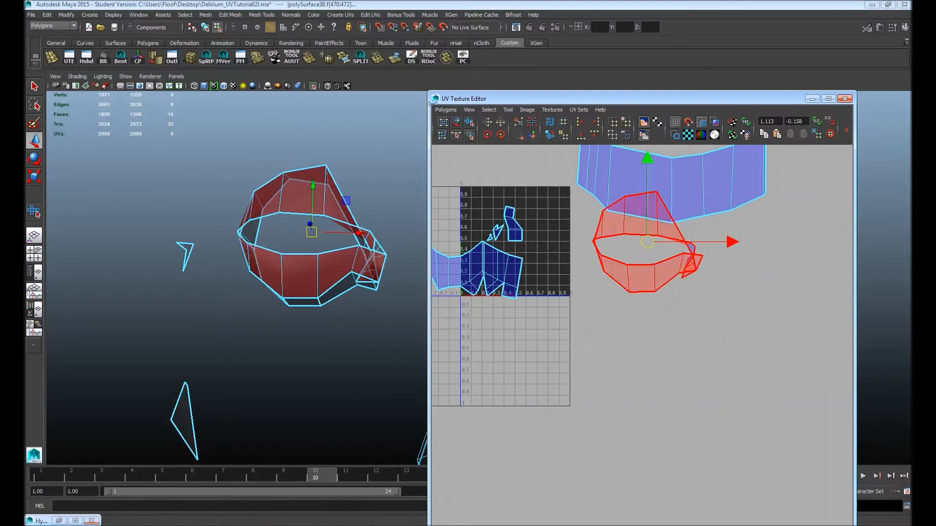
Flip all faces of the ring-shaped UV shell with direction Horizontal and coordinate Local.
left_click(445, 110)
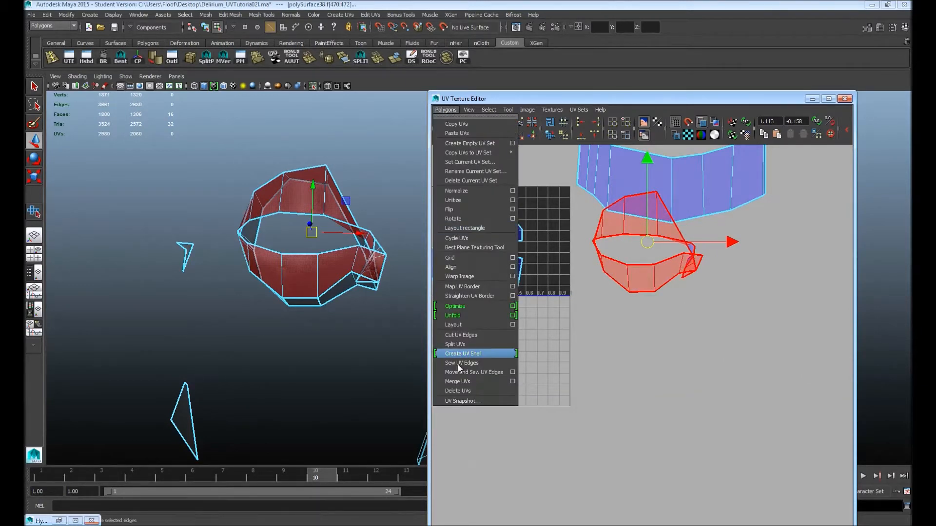
left_click(478, 214)
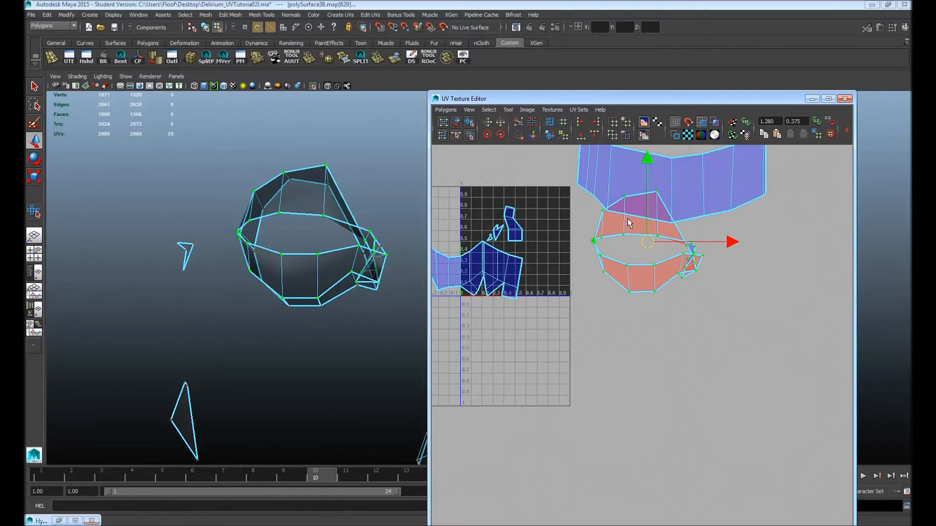
right_click_drag(590, 210, 594, 237)
double_click(629, 284)
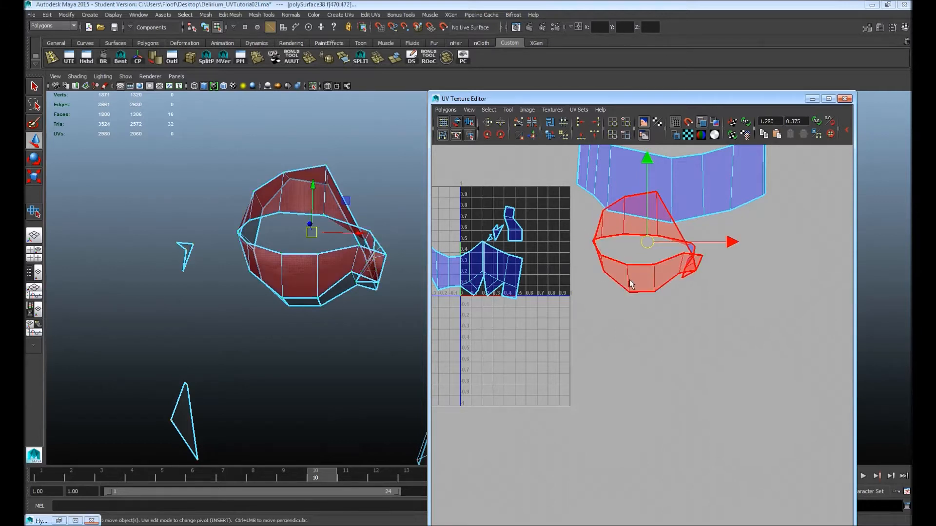
left_click(446, 110)
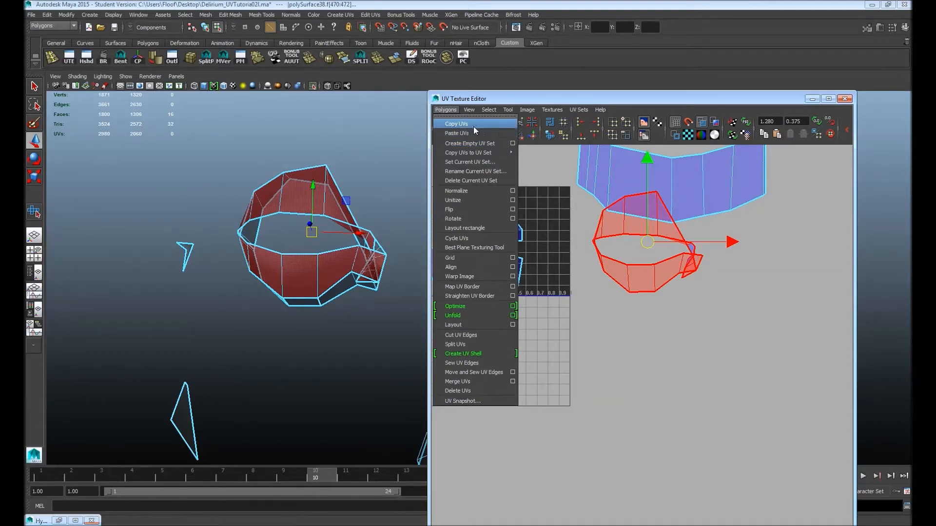
mouse_move(515, 112)
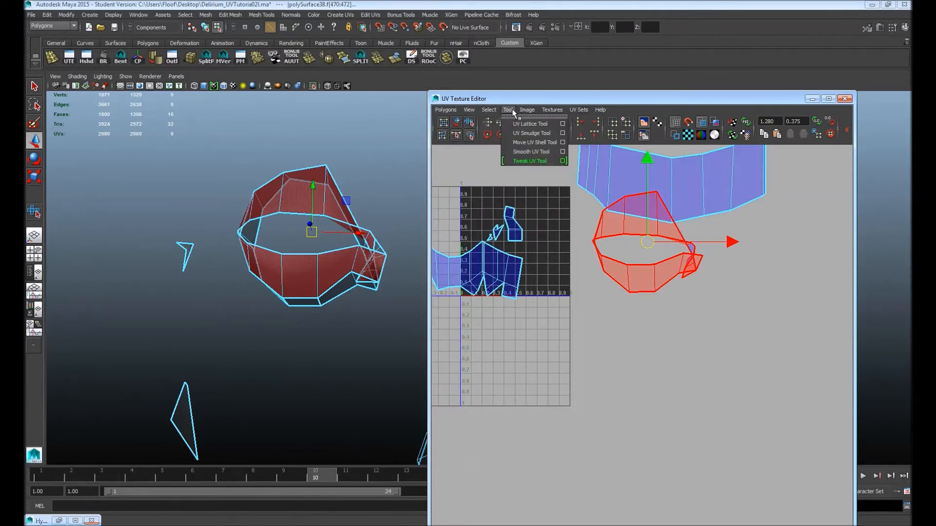
mouse_move(445, 110)
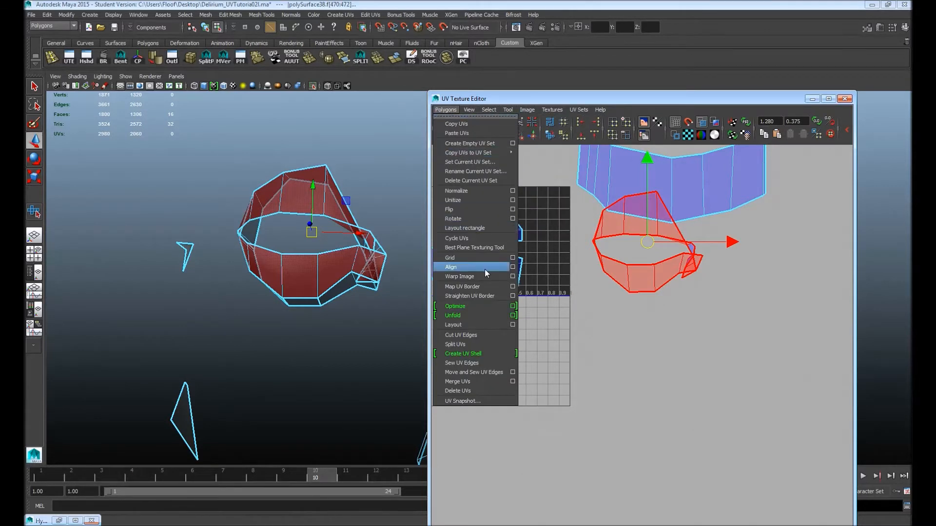
left_click(512, 209)
left_click_drag(123, 172, 234, 162)
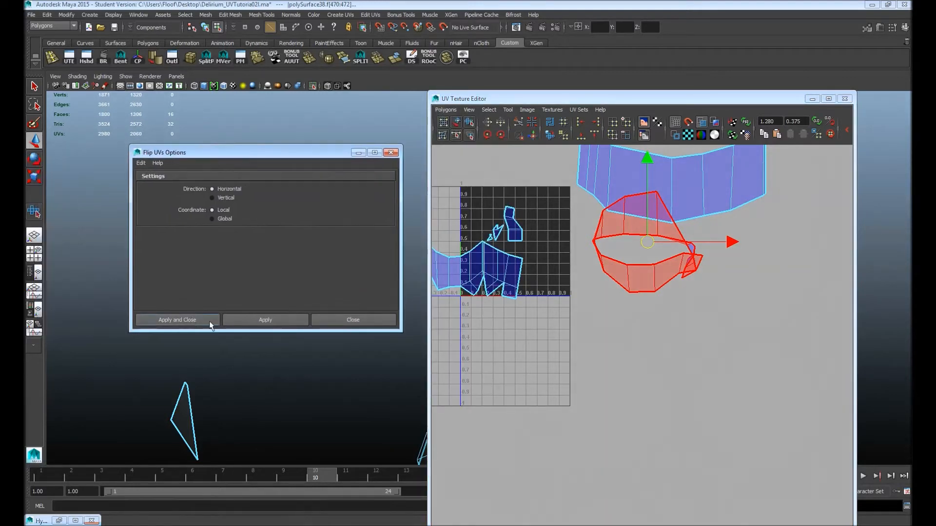
left_click(250, 324)
left_click(522, 320)
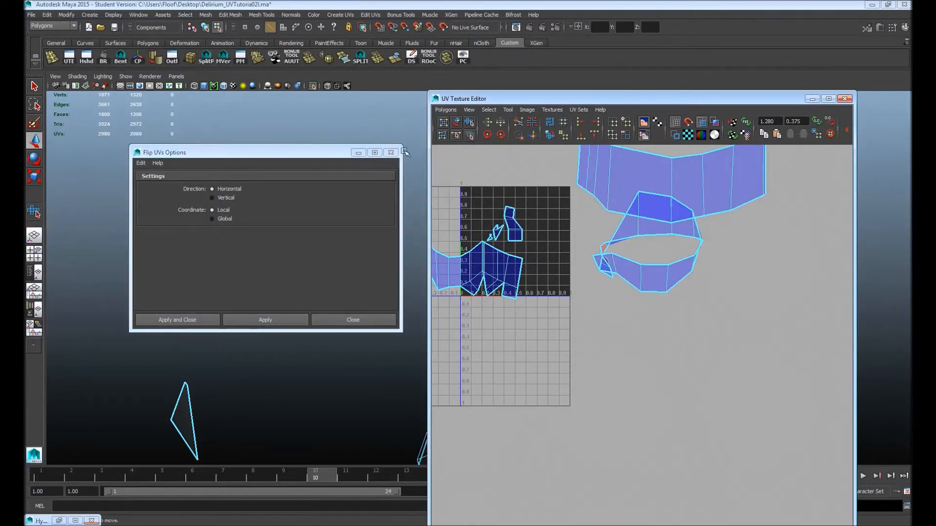
left_click(391, 152)
Move the flipped ring-shaped shell away from the long strip so the two no longer overlap.
middle_click_drag(662, 259, 651, 302, "alt")
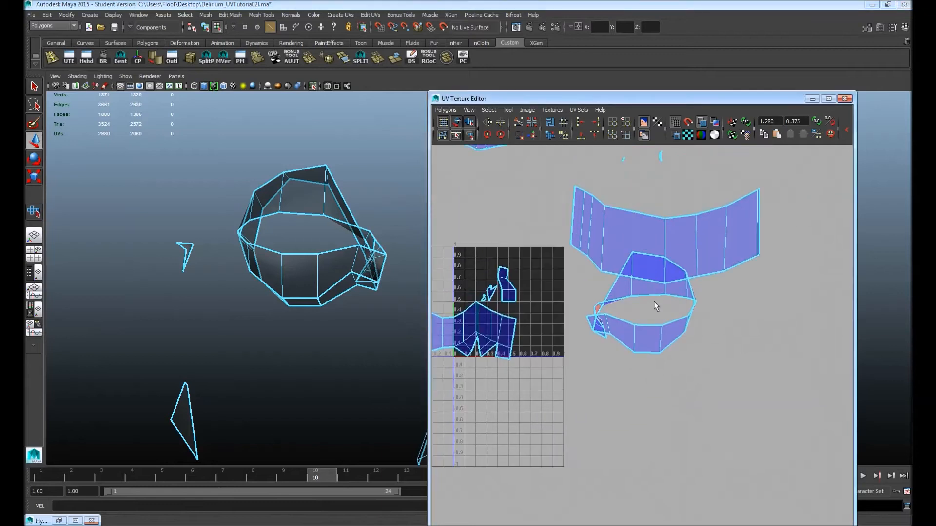
left_click_drag(702, 366, 570, 286)
key("ctrl+z")
key("ctrl+z")
left_click_drag(641, 306, 766, 376)
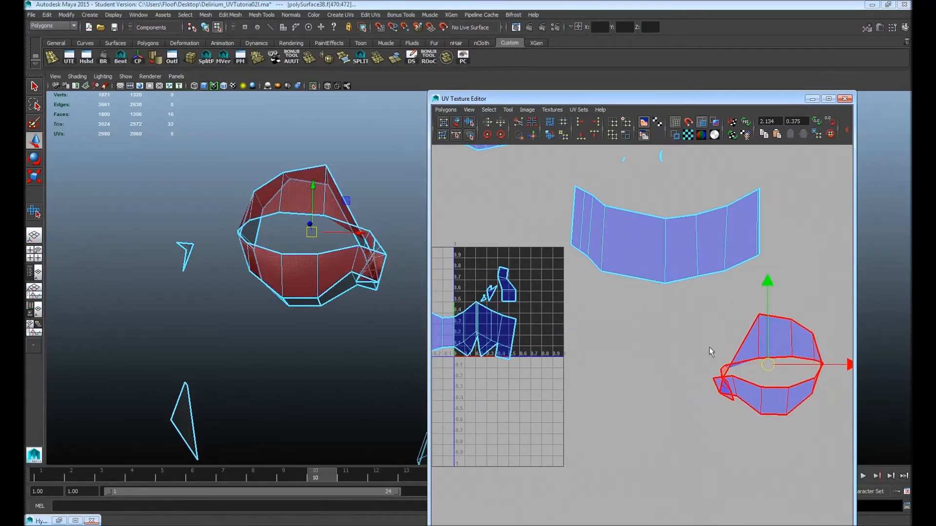
Move the wide, jagged-edged shell out of the UV square and place it beneath the ring-shaped shell.
middle_click_drag(655, 278, 613, 282, "alt")
middle_click_drag(680, 333, 714, 287, "alt")
right_click_drag(714, 287, 596, 284, "alt")
left_click(597, 284)
left_click_drag(621, 299, 771, 347)
right_click_drag(771, 347, 569, 309, "alt")
middle_click_drag(569, 309, 601, 265, "alt")
Select one face group on the paired tapered cones in the viewport and locate its pieces in the UV layout.
right_click_drag(359, 317, 310, 276, "alt")
middle_click_drag(310, 275, 231, 222, "alt")
middle_click_drag(324, 253, 239, 249, "alt")
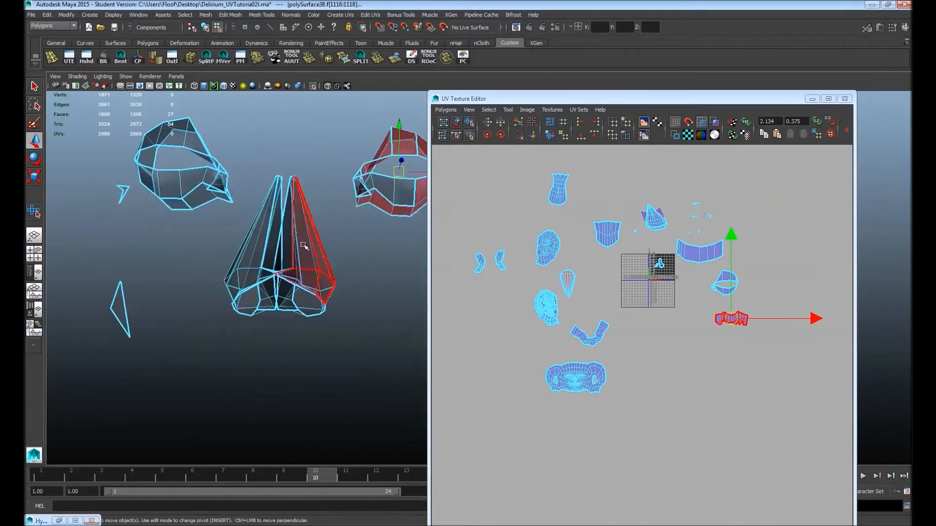
left_click(304, 245)
middle_click_drag(318, 265, 342, 253, "alt")
right_click_drag(649, 241, 700, 214, "alt")
middle_click_drag(700, 214, 615, 322, "alt")
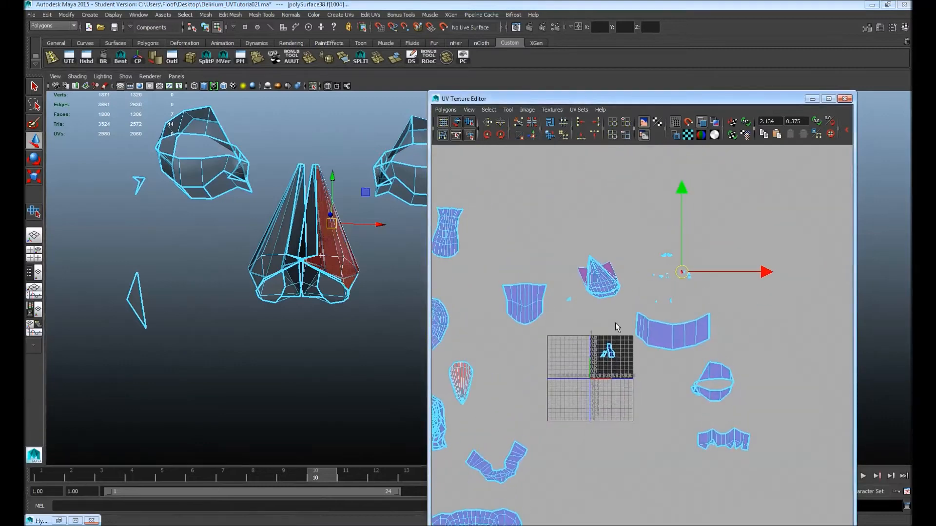
right_click_drag(615, 323, 577, 291, "alt")
Select only the faces of the two tapered cones and apply a planar projection to them.
left_click_drag(370, 328, 244, 191)
right_click_drag(265, 168, 246, 139, "alt")
left_click_drag(242, 147, 326, 227, "ctrl")
middle_click_drag(332, 195, 241, 192, "alt")
middle_click_drag(411, 200, 391, 208, "alt")
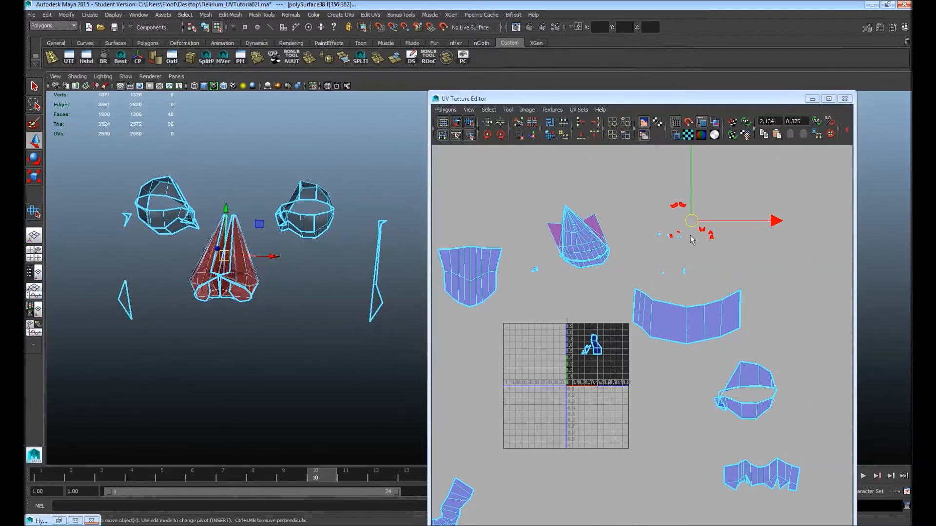
left_click(681, 208)
key("g")
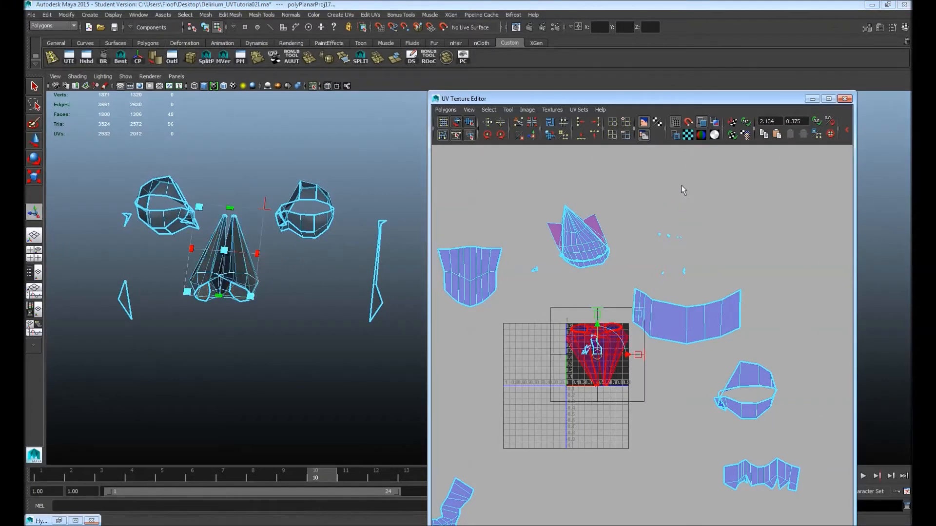
Move the newly projected cone shell out of the UV square into the empty area above the long curved strip.
left_click_drag(599, 354, 760, 253)
right_click_drag(711, 243, 612, 233, "alt")
middle_click_drag(612, 233, 359, 278, "alt")
right_click_drag(359, 279, 544, 294, "alt")
middle_click_drag(544, 294, 656, 274, "alt")
right_click_drag(633, 274, 660, 275, "alt")
middle_click_drag(660, 274, 684, 324, "alt")
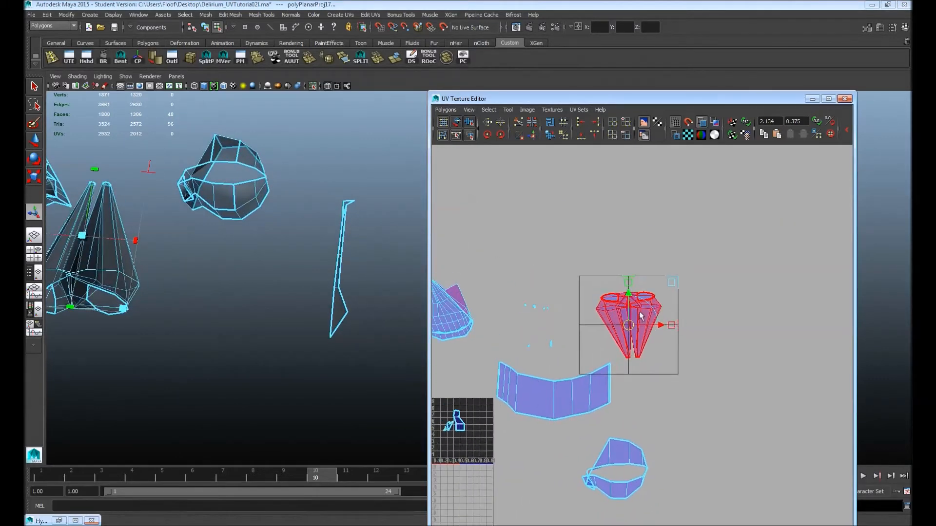
right_click_drag(645, 318, 790, 329, "alt")
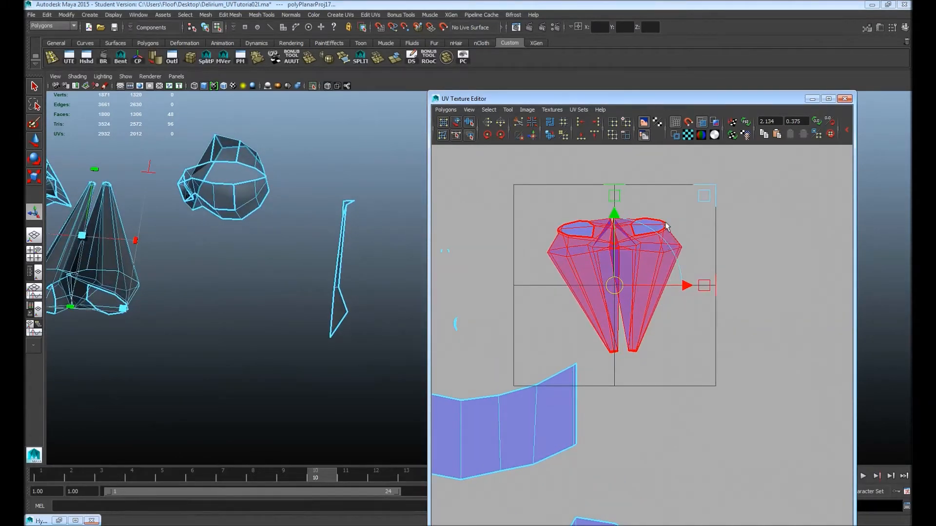
Try to unfold the projected cone shell's UVs interactively.
key("F10")
right_click_drag(710, 244, 750, 245, "ctrl")
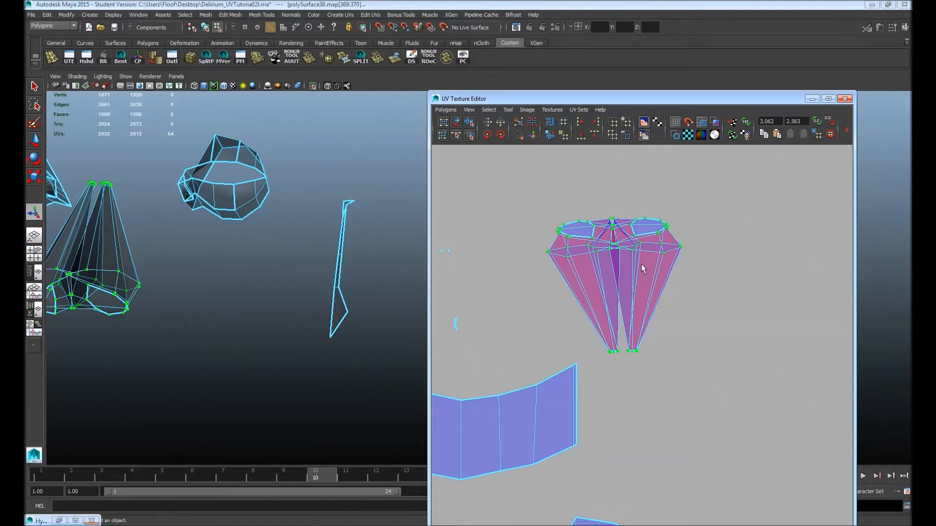
right_click_drag(638, 273, 601, 310, "shift")
left_click_drag(595, 354, 747, 343)
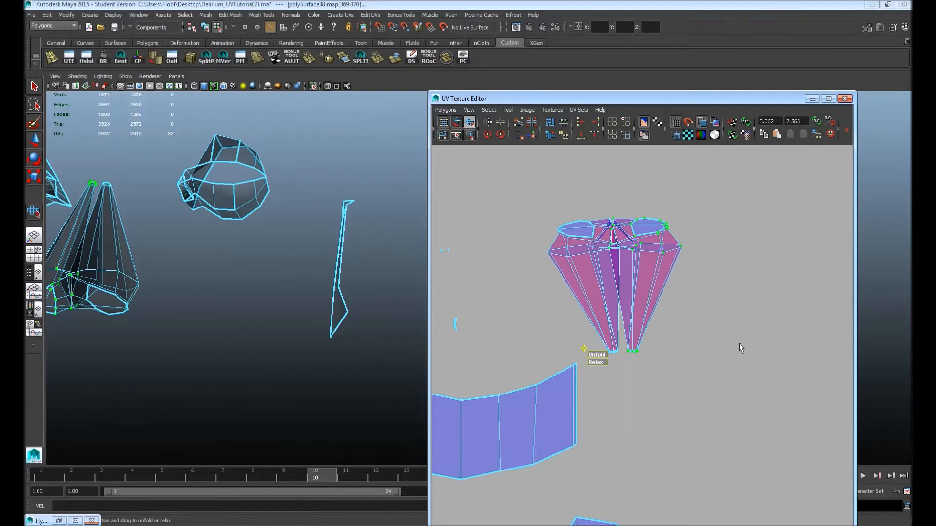
middle_click_drag(600, 276, 604, 277, "alt")
left_click(618, 274)
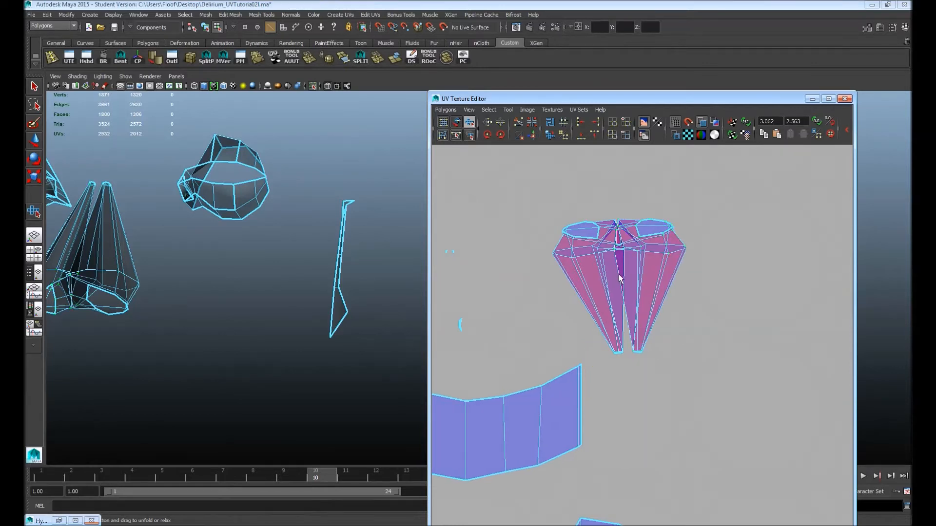
Select the lengthwise edge loops along the sides of both cones and cut the UVs along them.
key("w")
left_click(665, 294)
key("f")
left_click_drag(280, 293, 268, 327, "alt")
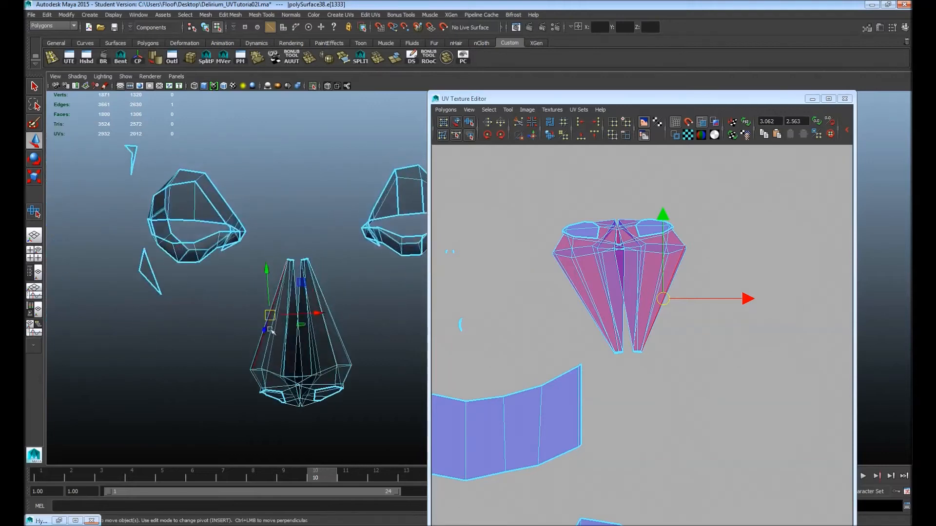
right_click_drag(232, 357, 263, 276, "alt")
left_click_drag(263, 275, 314, 231, "alt")
double_click(312, 288)
middle_click_drag(309, 217, 290, 272, "alt")
double_click(268, 203, "shift")
left_click_drag(293, 210, 301, 244, "alt")
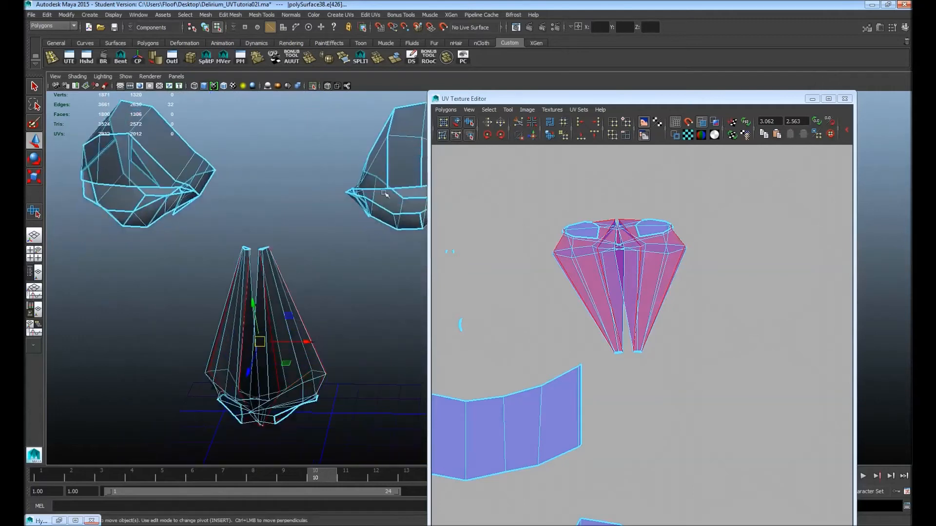
left_click(518, 123)
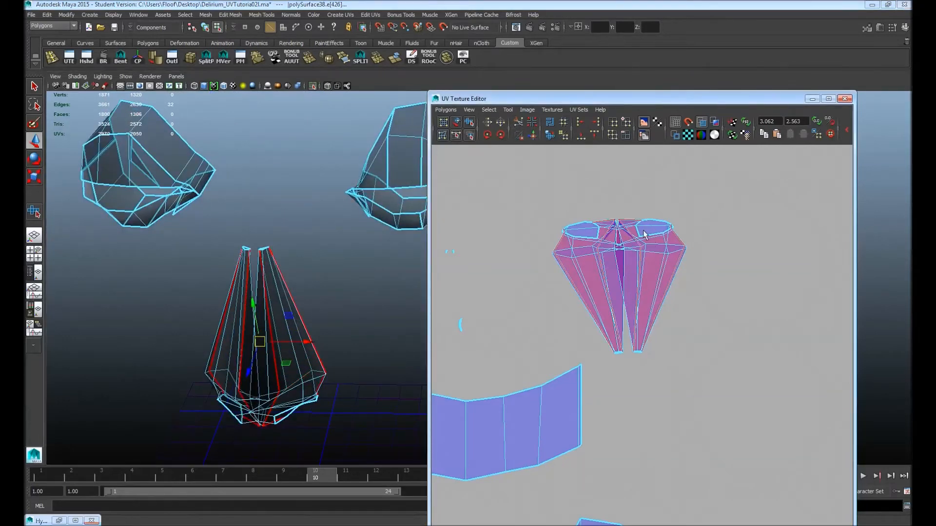
Separate the cut cone shells by moving one pair well to the side of the other pair.
double_click(671, 259)
double_click(613, 273, "shift")
left_click_drag(614, 287, 789, 261)
middle_click_drag(788, 260, 762, 269, "alt")
double_click(602, 299)
double_click(552, 286, "shift")
left_click_drag(588, 295, 573, 289)
double_click(610, 305)
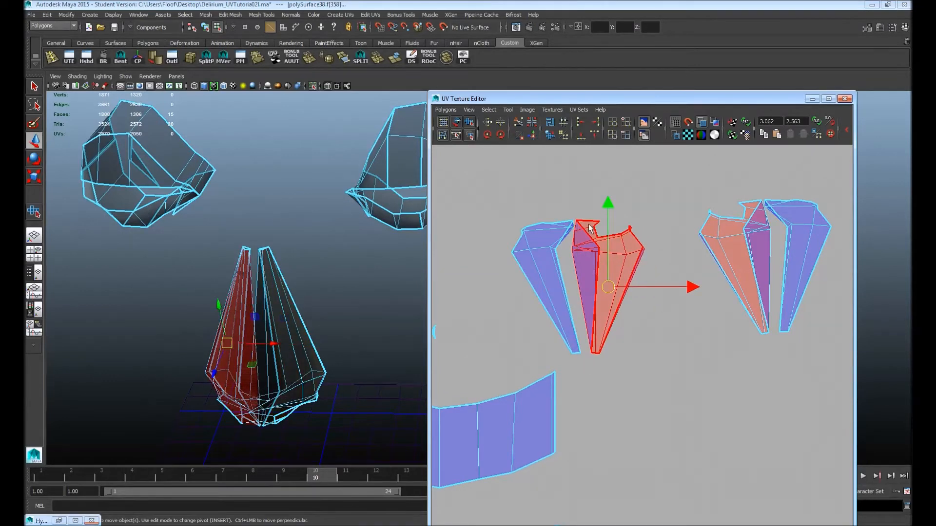
Cut the UV edges that join the narrow overlapping panel to the orange shell of the first pair.
left_click(574, 266)
double_click(575, 267)
left_click(518, 123)
middle_click_drag(615, 256, 626, 235, "alt")
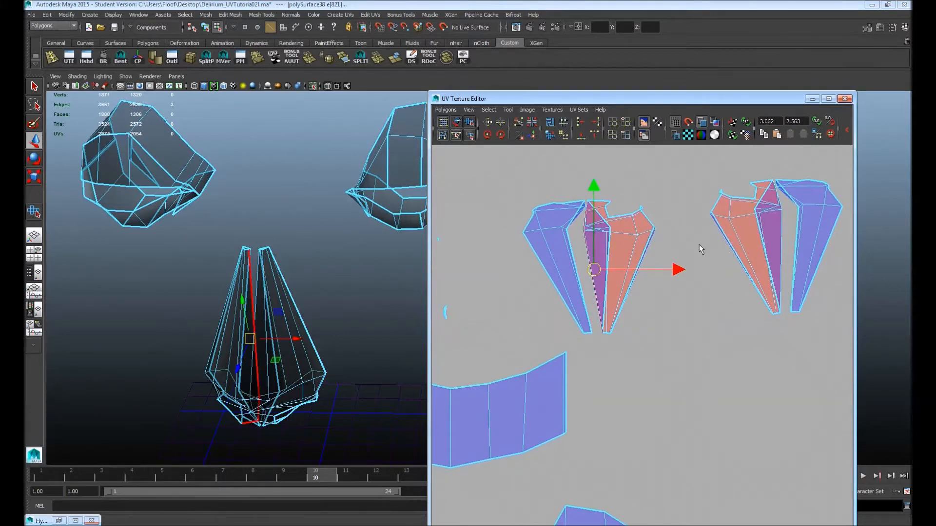
Move and sew the detached narrow panel onto the inner edge of the separated pair's blue shell.
left_click(743, 262)
middle_click_drag(813, 234, 744, 227, "alt")
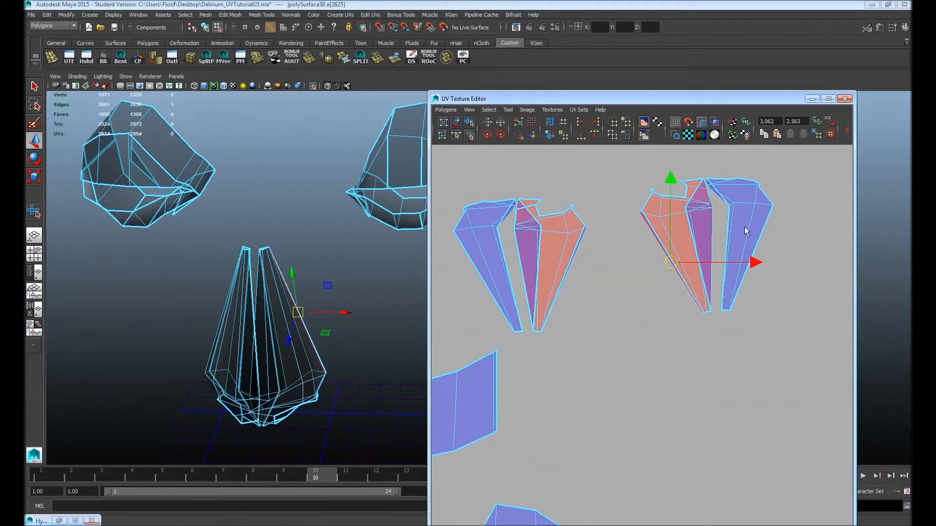
left_click(727, 221)
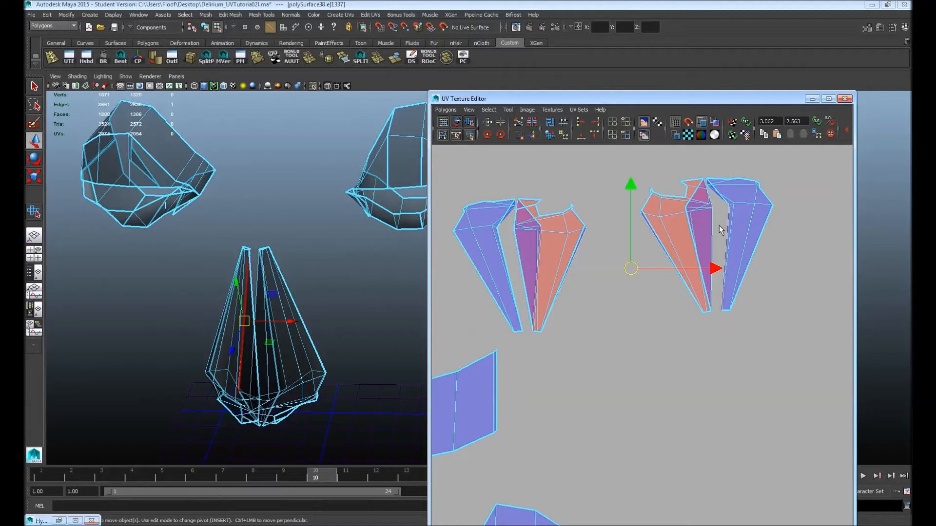
middle_click_drag(635, 286, 611, 307, "alt")
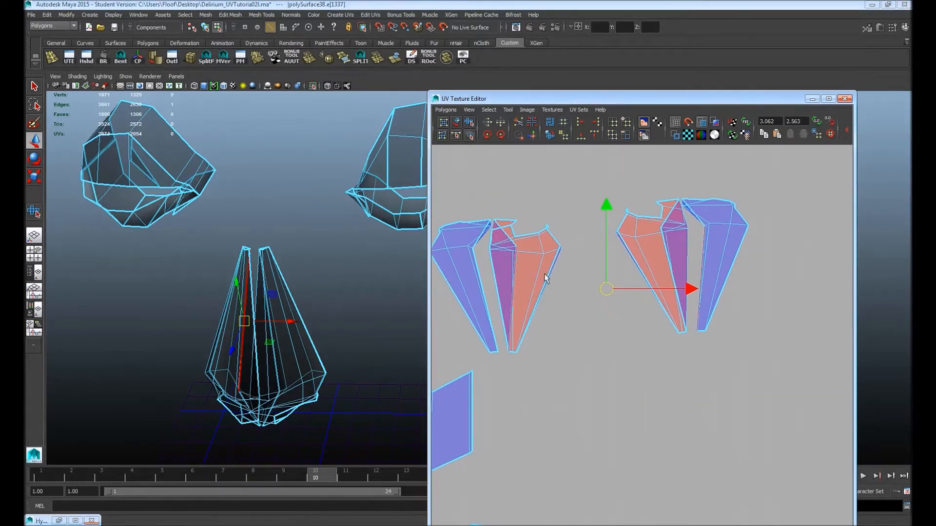
left_click(533, 135)
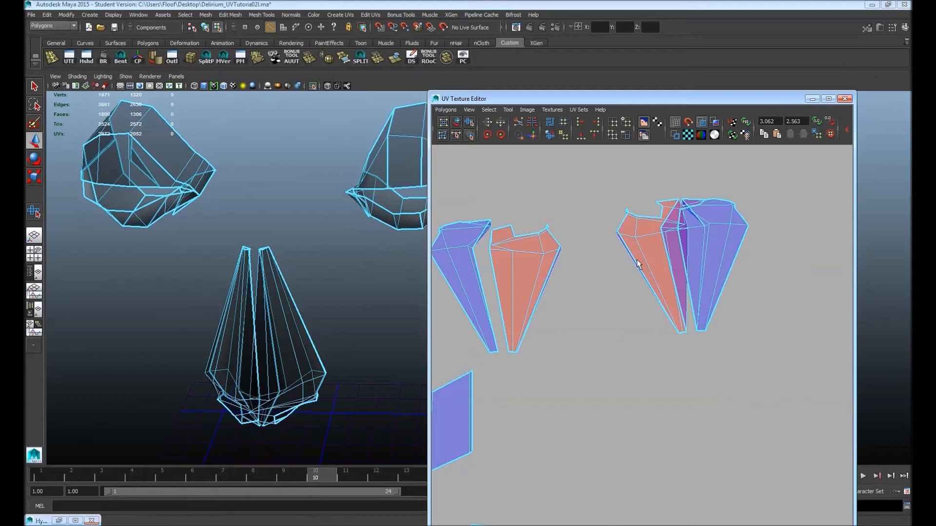
Flip the separated pair's reversed orange cone shell and place it below, clear of the blue shell.
key("F12")
left_click_drag(631, 258, 631, 257)
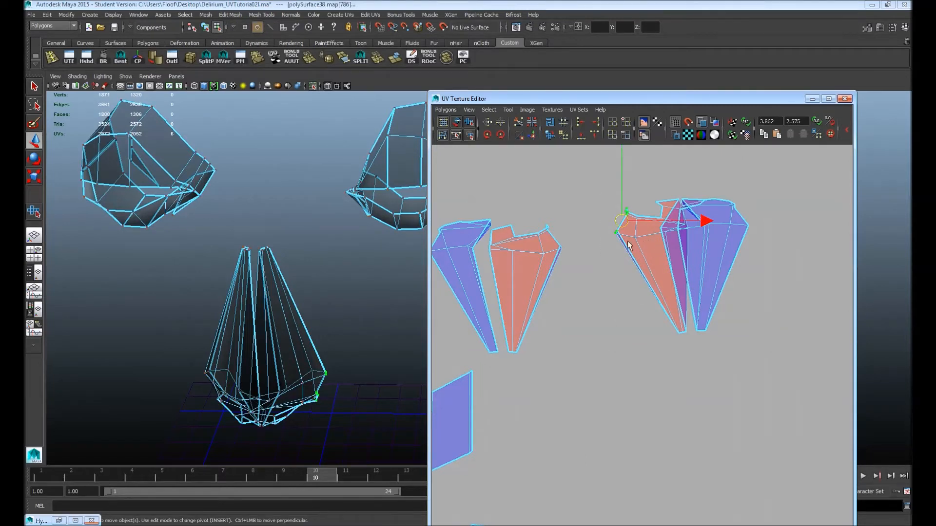
key("F11")
double_click(648, 242)
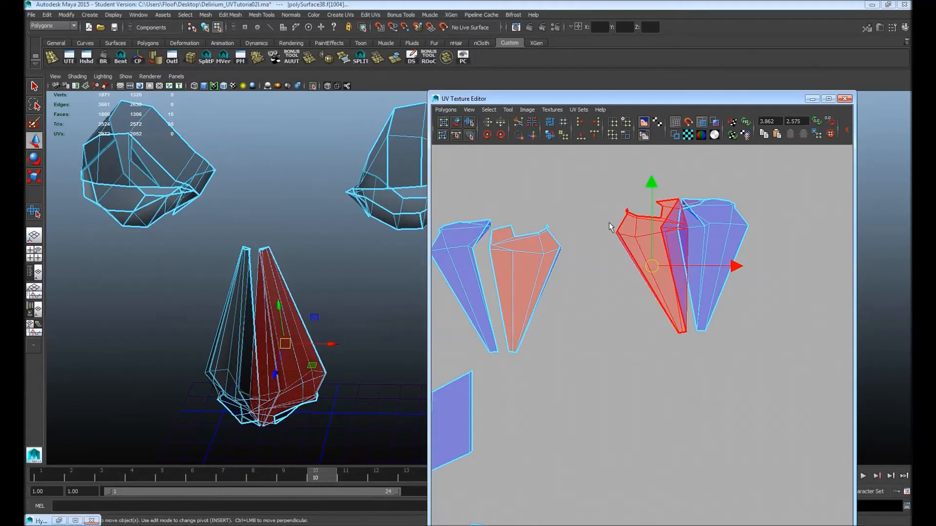
left_click(488, 122)
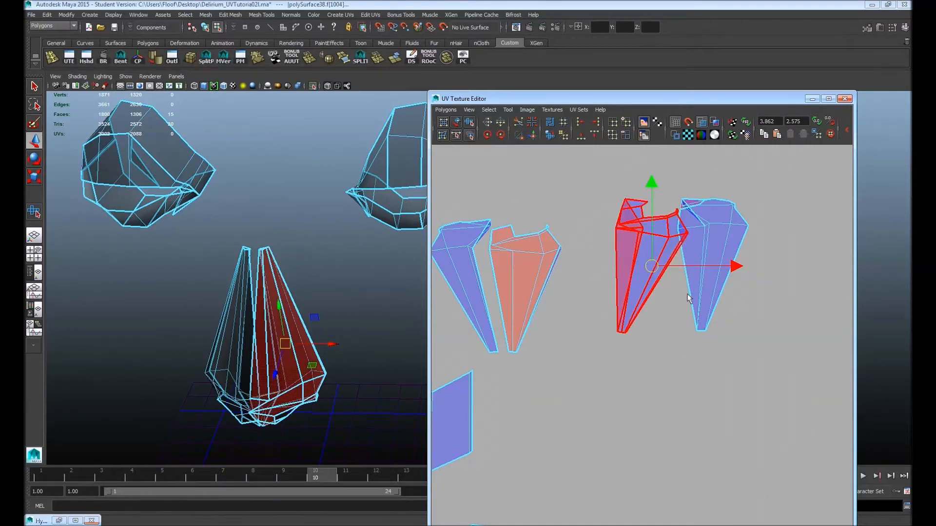
key("ctrl+z")
left_click(445, 110)
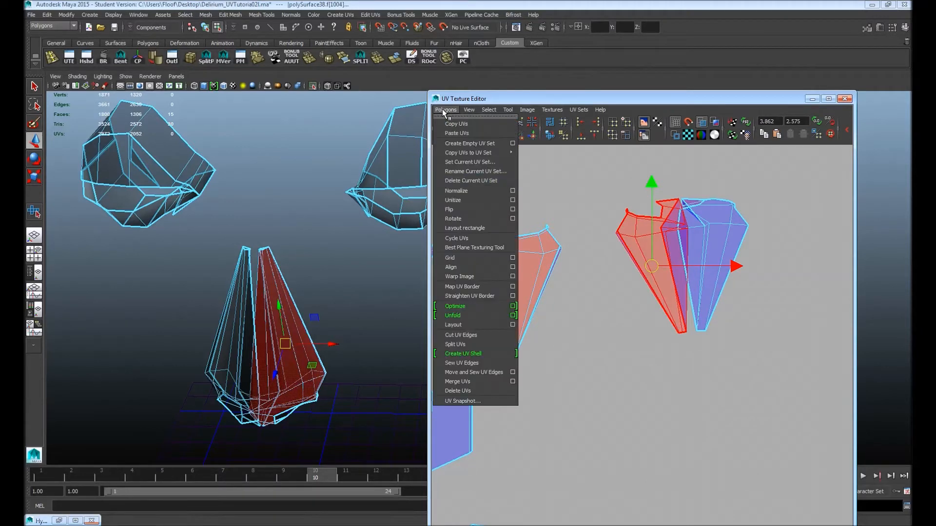
left_click(473, 228)
left_click_drag(651, 265, 636, 362)
Flip the remaining orange cone shell and move it beside the separated blue cone shell.
double_click(547, 269)
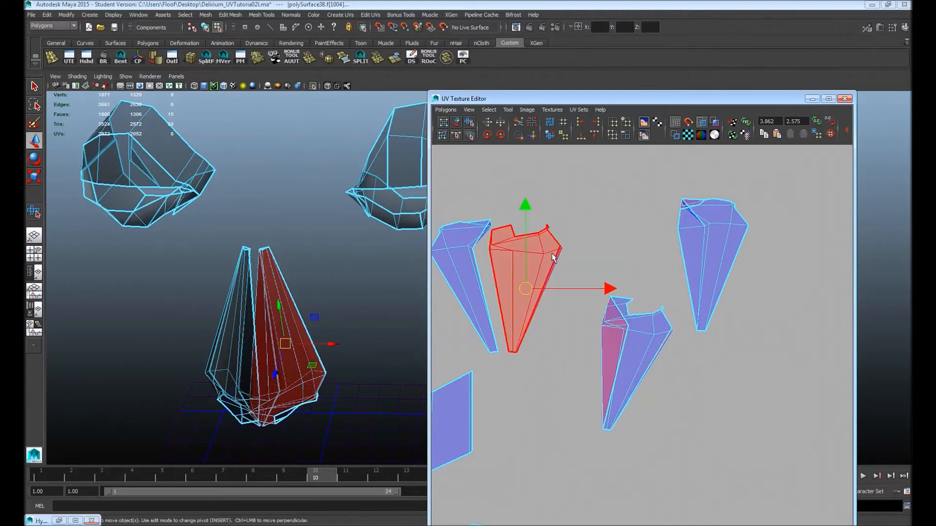
left_click(445, 109)
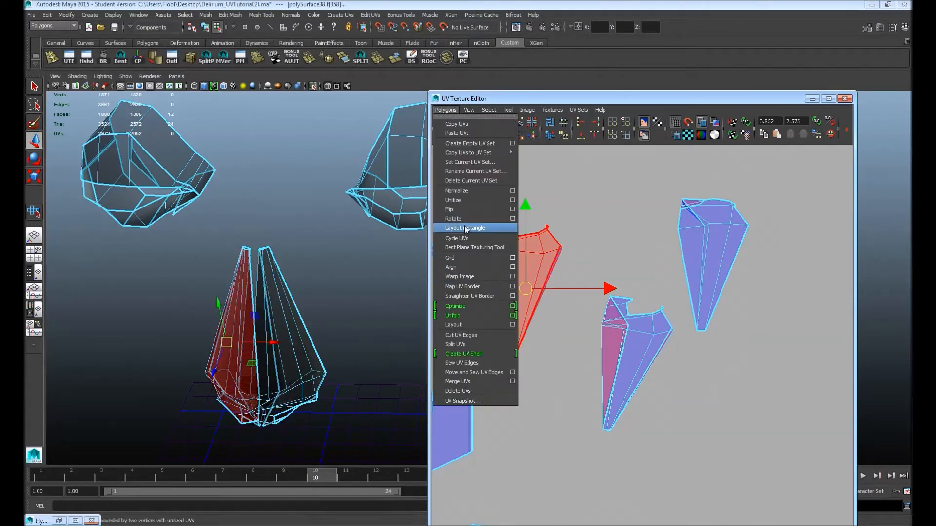
left_click(470, 208)
left_click_drag(525, 288, 594, 248)
right_click_drag(594, 248, 615, 265, "alt")
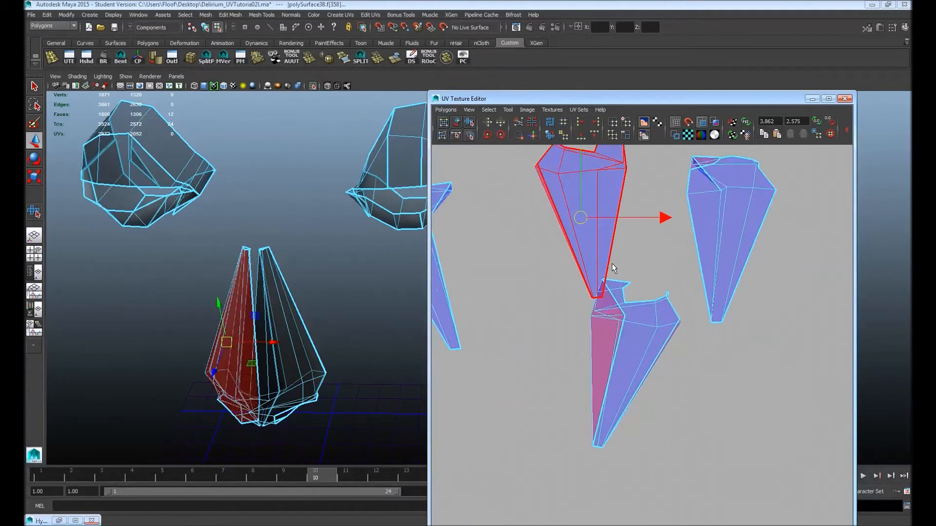
middle_click_drag(615, 265, 598, 319, "alt")
Move and sew the flipped cone shell to the neighbouring blue shell along their shared lengthwise edge.
right_click_drag(597, 245, 599, 231)
left_click(608, 241)
scroll(548, 252, "down", 1)
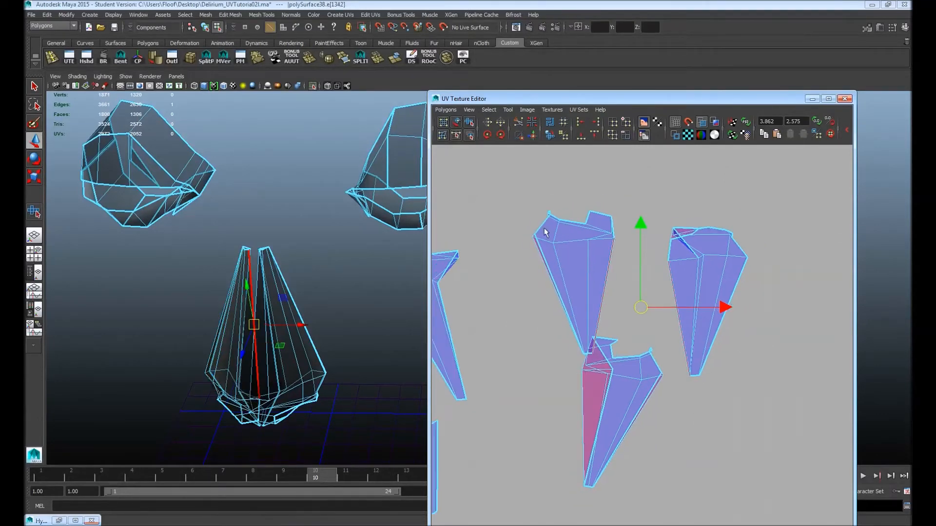
left_click(532, 135)
middle_click_drag(638, 267, 670, 169, "alt")
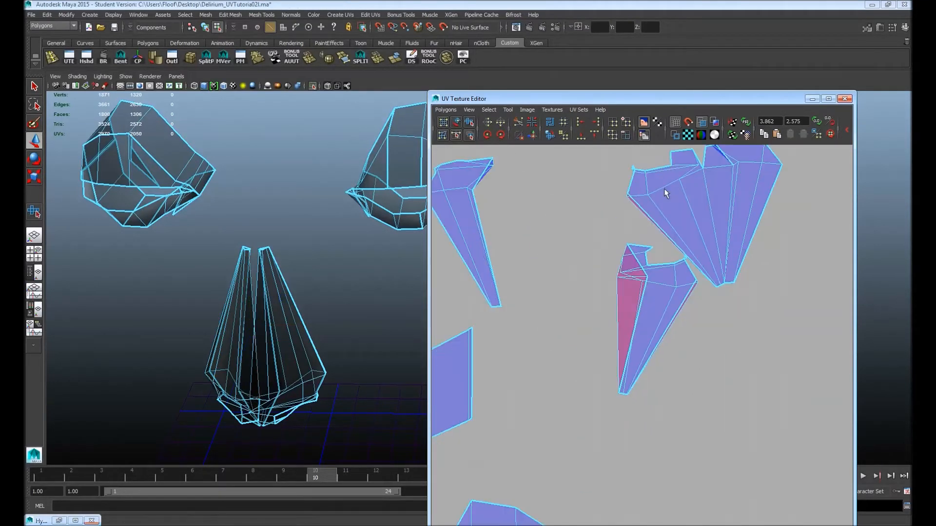
Try to move and sew the long outer edge of the combined cone shell.
left_click(660, 229)
left_click(640, 215, "shift")
left_click(642, 217, "shift")
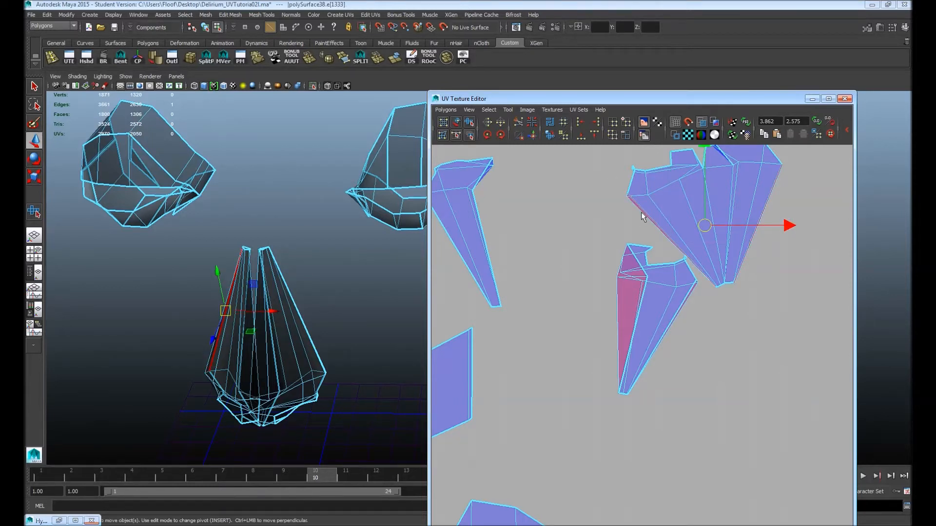
left_click(534, 137)
middle_click_drag(630, 193, 608, 223, "alt")
key("ctrl+z")
middle_click_drag(616, 277, 593, 272, "alt")
right_click_drag(593, 271, 607, 253, "alt")
middle_click_drag(599, 239, 671, 378, "alt")
middle_click_drag(665, 252, 577, 280, "alt")
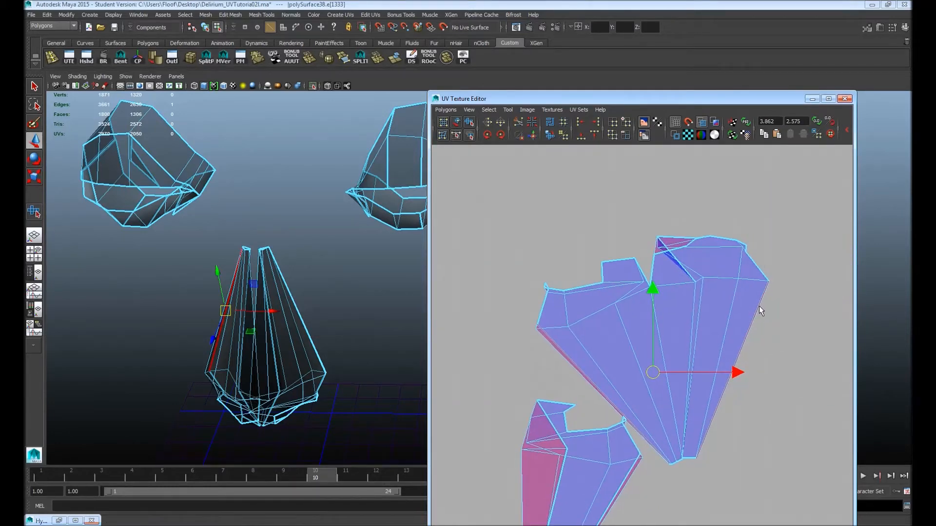
Reposition the overlapping UVs along the upper rim of the combined cone shell to open up the folded corner.
right_click_drag(664, 240, 689, 241)
right_click_drag(651, 263, 706, 271, "alt")
middle_click_drag(706, 230, 690, 376, "alt")
left_click(655, 296)
left_click_drag(655, 296, 693, 306)
left_click_drag(796, 307, 803, 311)
middle_click_drag(606, 366, 681, 251, "alt")
Move the UVs at the combined cone shell's upper outer corner outward to spread the folded narrow panel.
middle_click_drag(540, 274, 547, 261, "alt")
left_click(545, 263)
left_click(549, 268)
left_click_drag(548, 270, 539, 271)
middle_click_drag(549, 314, 556, 289, "alt")
left_click(536, 308)
left_click_drag(536, 307, 524, 328)
middle_click_drag(691, 362, 710, 305, "alt")
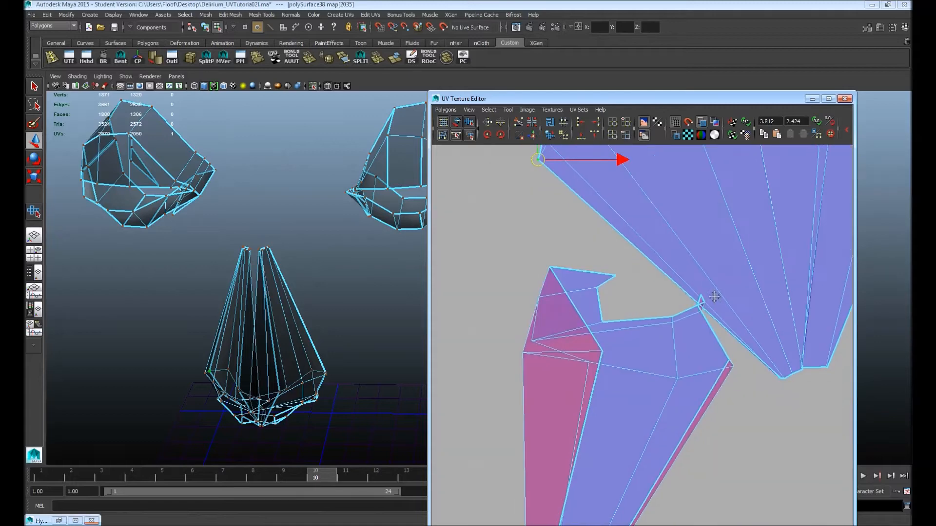
right_click_drag(710, 305, 661, 322, "alt")
middle_click_drag(661, 322, 599, 328, "alt")
left_click(676, 373)
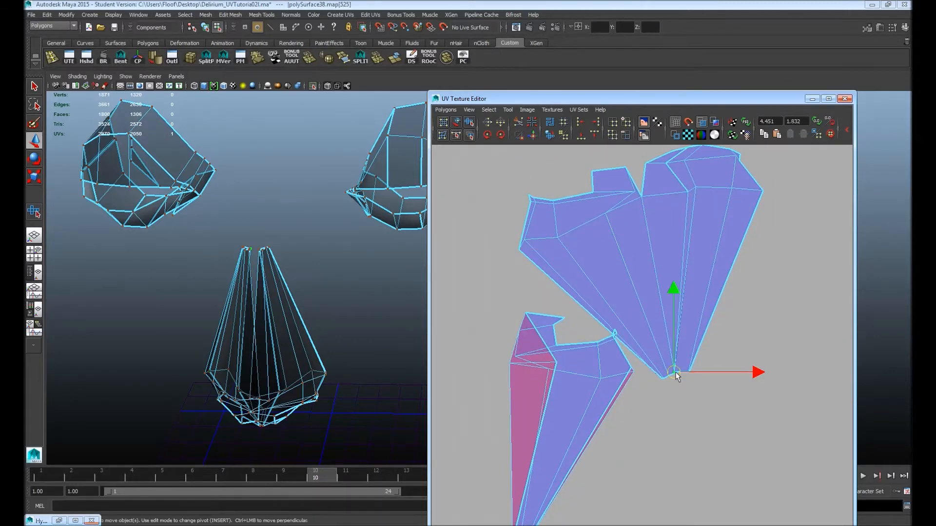
right_click_drag(685, 376, 529, 393, "alt")
middle_click_drag(529, 392, 615, 315, "alt")
right_click_drag(615, 315, 539, 324, "alt")
middle_click_drag(539, 324, 692, 264, "alt")
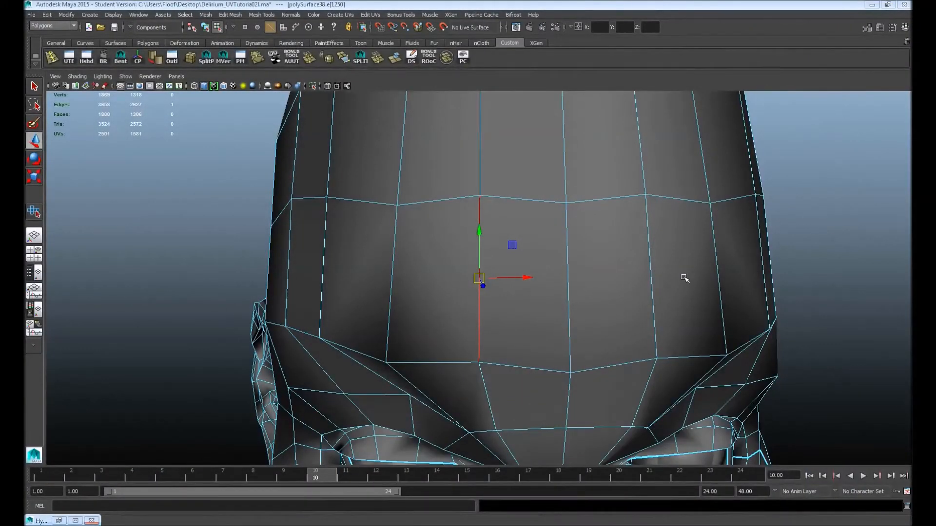
Return to object selection, select the eyeballs, teeth and tongue inside the head, and isolate them in the viewport.
scroll(685, 264, "down", 1)
scroll(410, 293, "down", 4)
left_click_drag(491, 280, 492, 215, "alt")
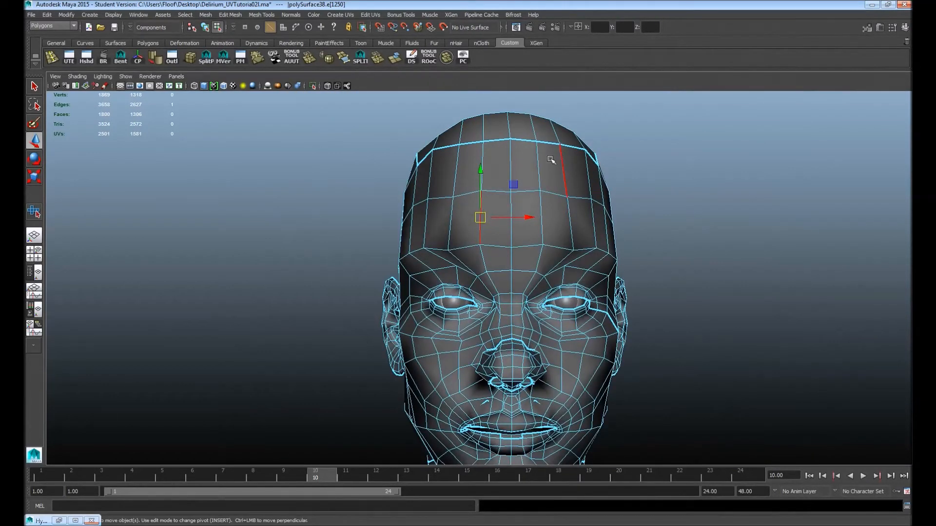
key("F8")
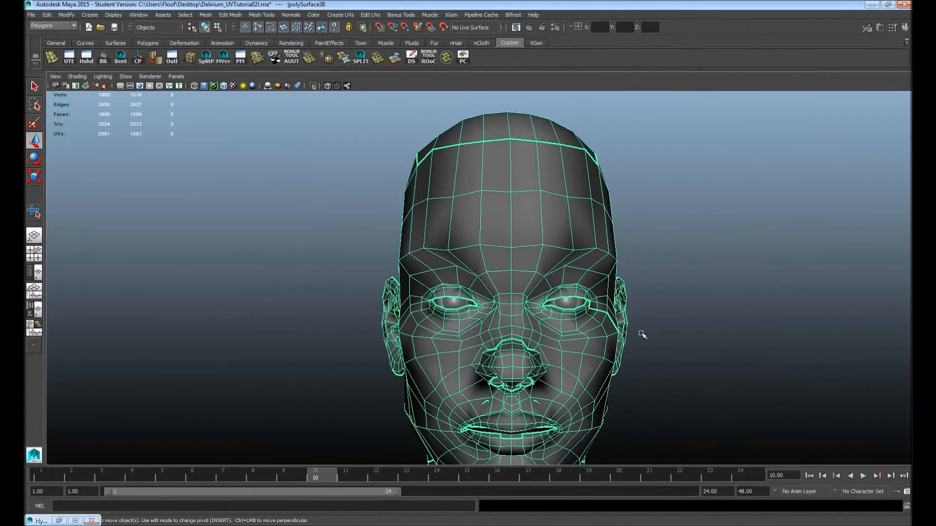
scroll(612, 193, "down", 1)
scroll(612, 193, "down", 5)
left_click_drag(350, 170, 541, 393)
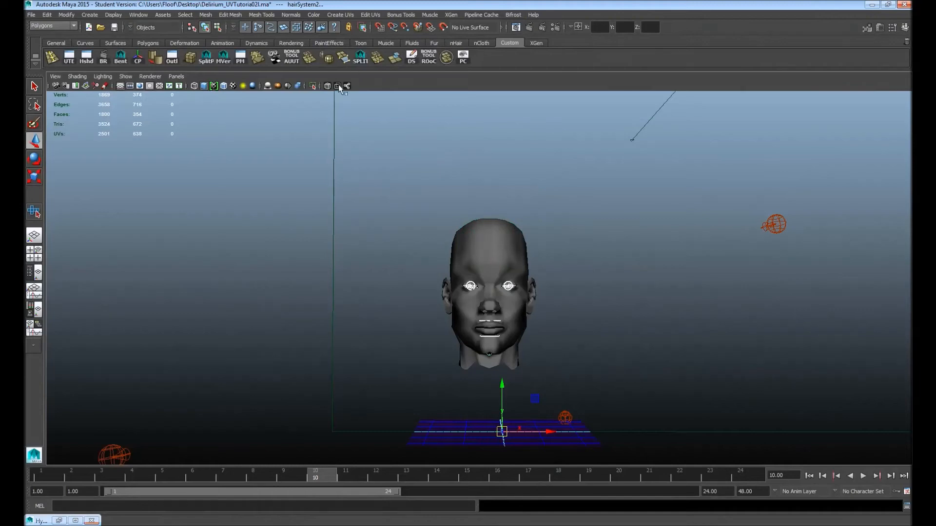
left_click(312, 85)
scroll(575, 293, "up", 6)
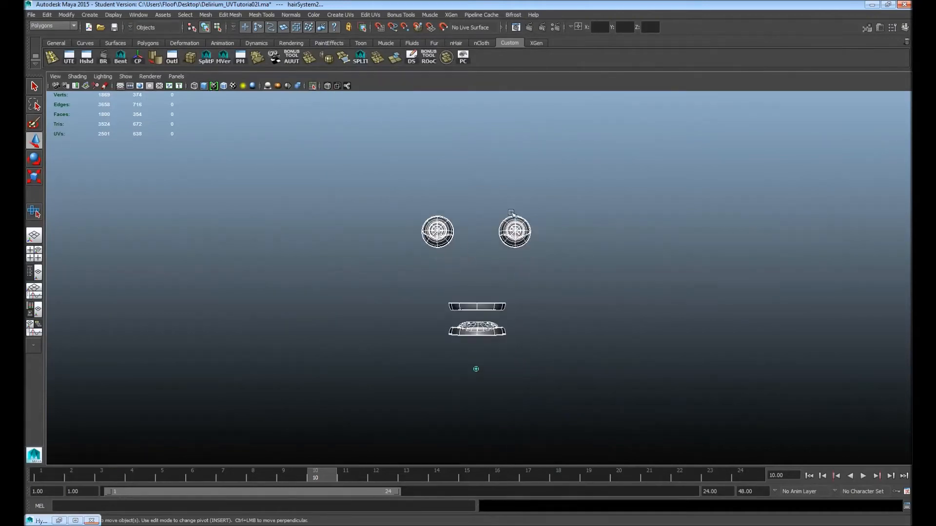
left_click_drag(574, 293, 478, 282, "alt")
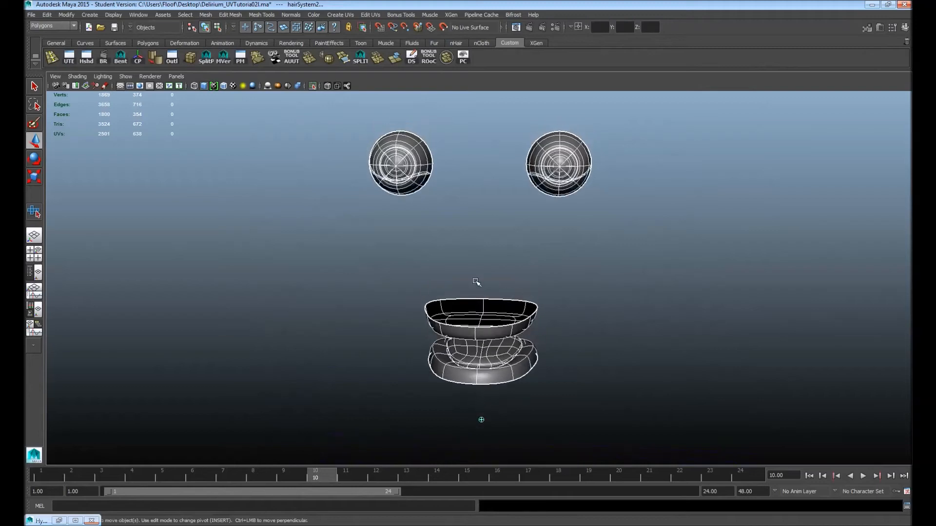
Turn off the smooth mesh preview on the isolated head parts and select all faces of the upper teeth.
key("1")
left_click_drag(456, 318, 449, 300, "alt")
right_click_drag(338, 321, 492, 328, "alt")
middle_click_drag(491, 329, 502, 268, "alt")
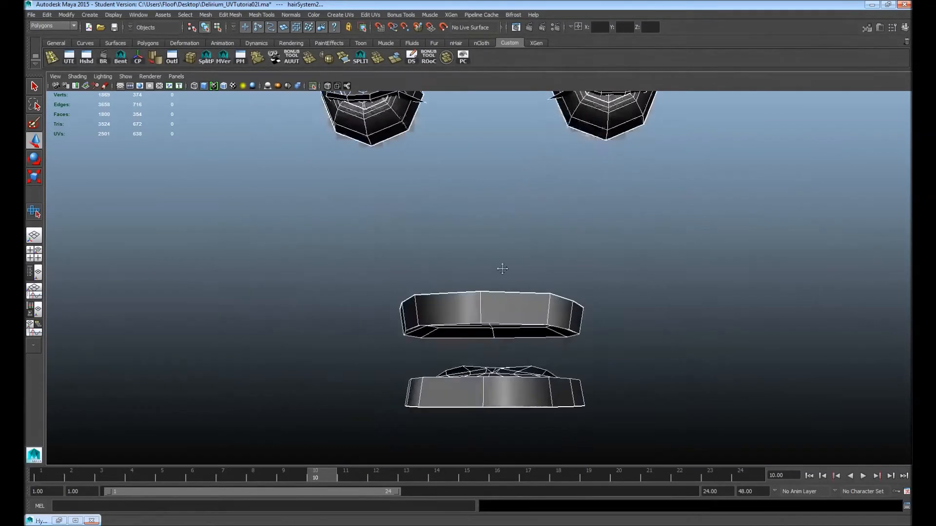
left_click_drag(379, 268, 597, 379)
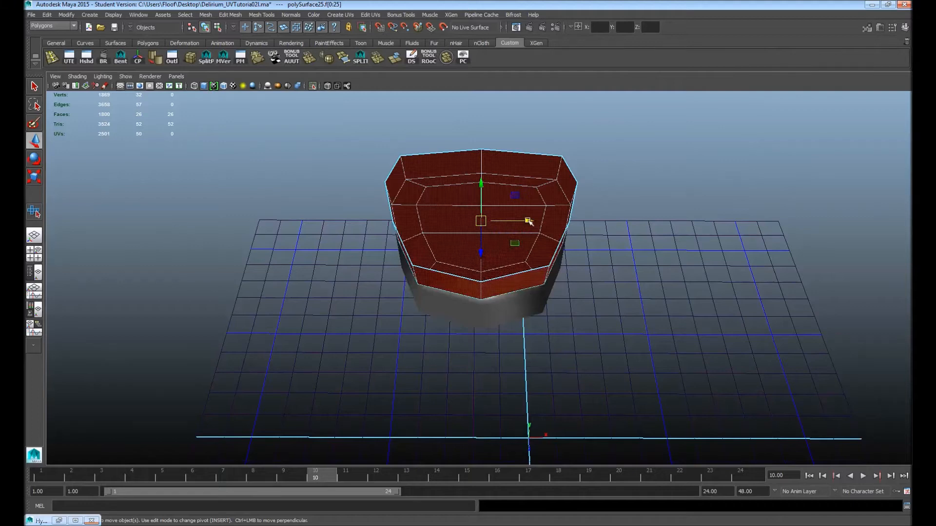
Apply a planar projection to the upper teeth's selected faces, checking the result in the UV Texture Editor.
left_click_drag(910, 29, 502, 34)
scroll(626, 259, "up", 4)
middle_click_drag(630, 251, 376, 245, "alt")
scroll(431, 277, "up", 5)
middle_click_drag(556, 279, 717, 278, "alt")
scroll(558, 282, "up", 3)
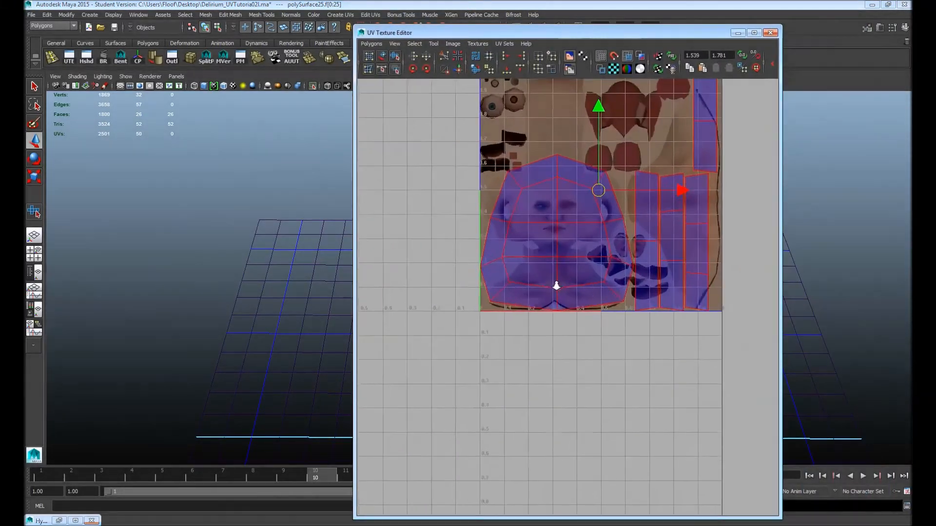
scroll(702, 291, "up", 2)
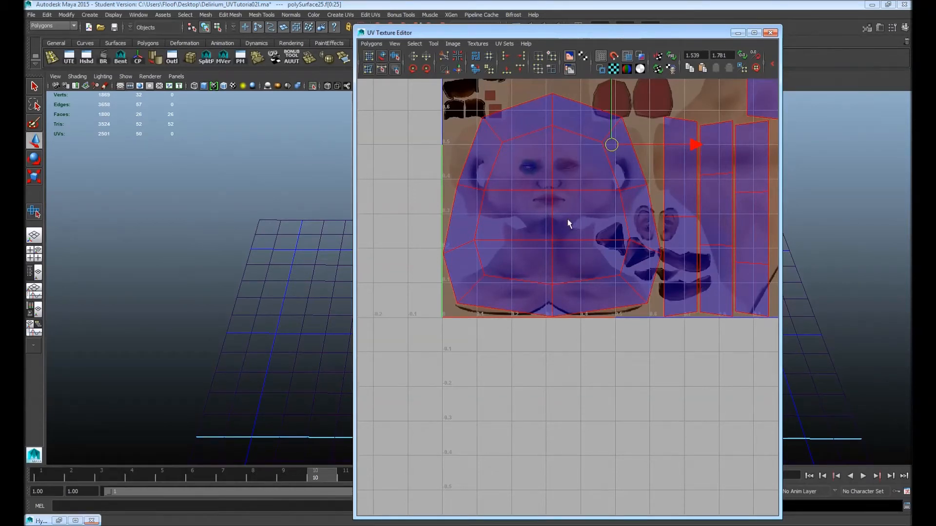
key("g")
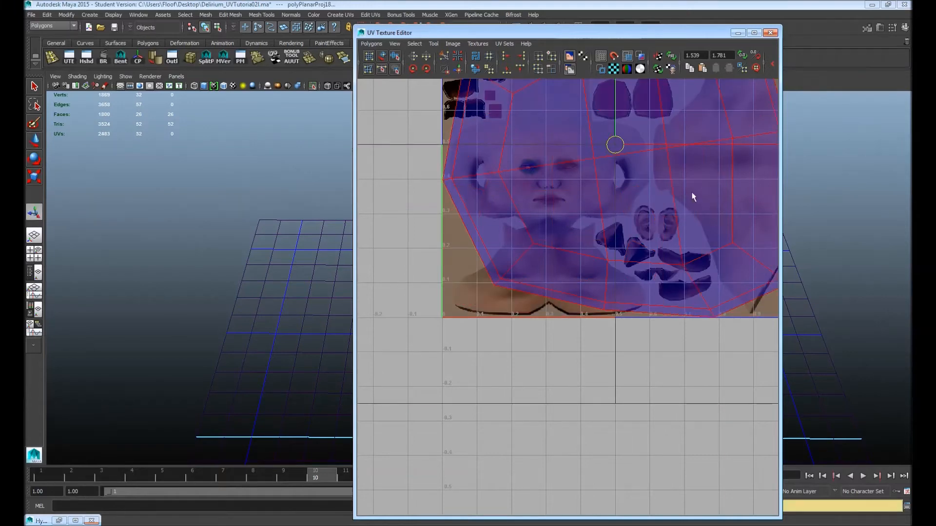
Move the upper teeth's projected shell upward, partly off the texture, and clear the view of the model.
right_click_drag(673, 193, 372, 201, "alt")
left_click_drag(584, 234, 595, 166)
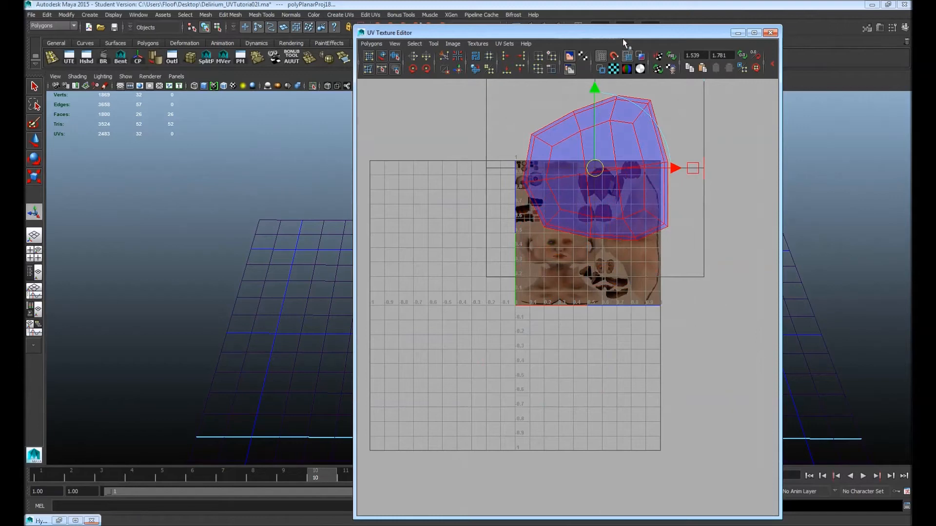
left_click_drag(754, 27, 754, 32)
left_click_drag(687, 46, 906, 45)
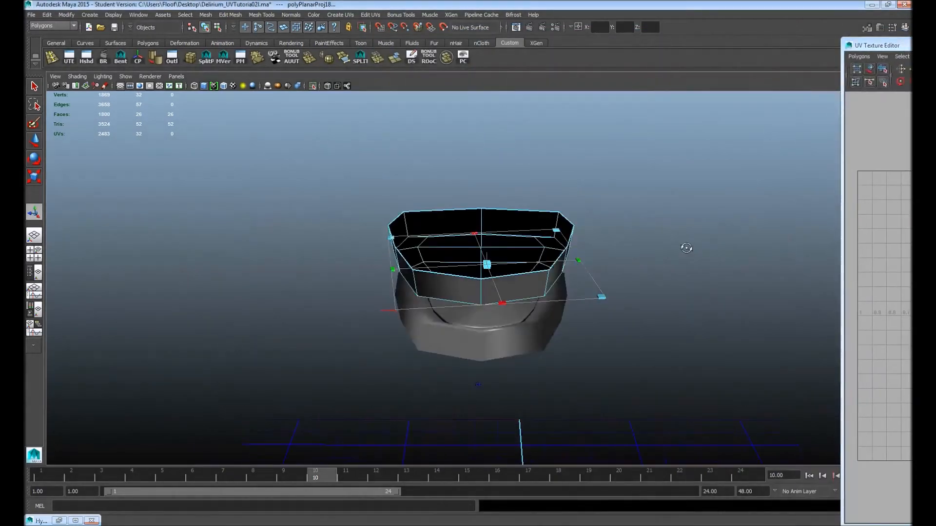
Select the upper teeth, lower teeth and tongue together and delete them.
left_click_drag(683, 246, 495, 355, "alt")
left_click(519, 338)
left_click_drag(554, 369, 467, 351, "alt")
left_click_drag(607, 331, 480, 332, "alt")
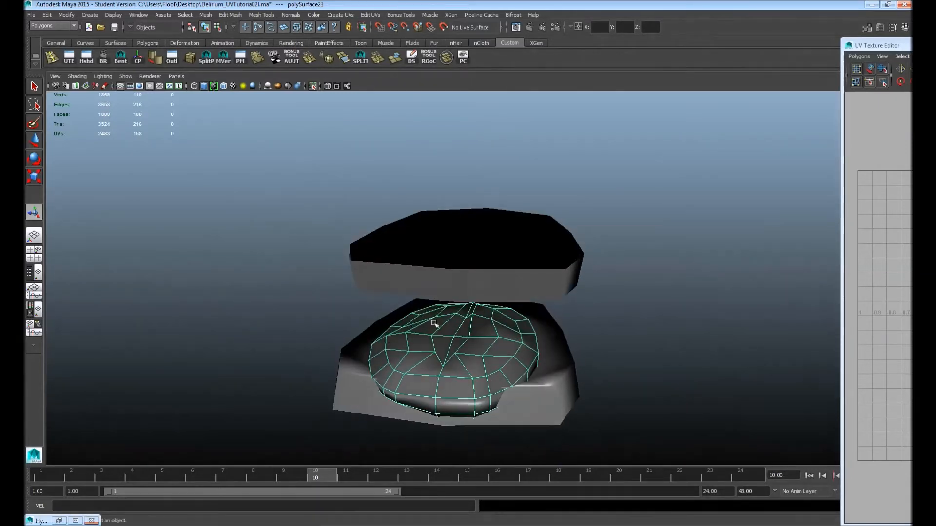
right_click_drag(609, 350, 266, 282, "alt")
left_click_drag(363, 221, 568, 375)
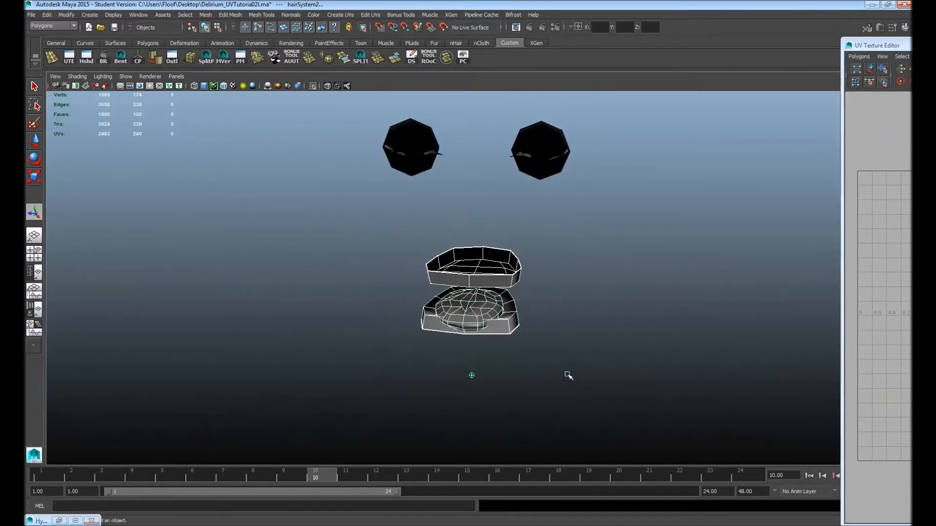
key("Delete")
Select the front domes (corneas) of both eyes and bring up their UVs in the UV Texture Editor.
mouse_move(460, 248)
left_mouse_down("alt")
mouse_move(630, 233)
mouse_move(556, 161)
left_mouse_up("alt")
left_click(550, 134)
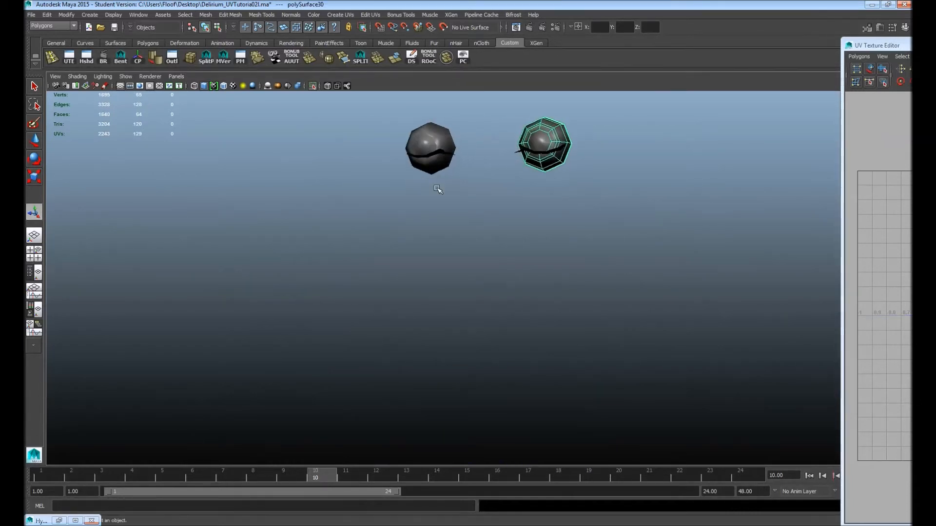
key("f")
right_click_drag(535, 205, 399, 261, "alt")
left_click_drag(399, 261, 422, 263, "alt")
middle_click_drag(422, 262, 600, 216, "alt")
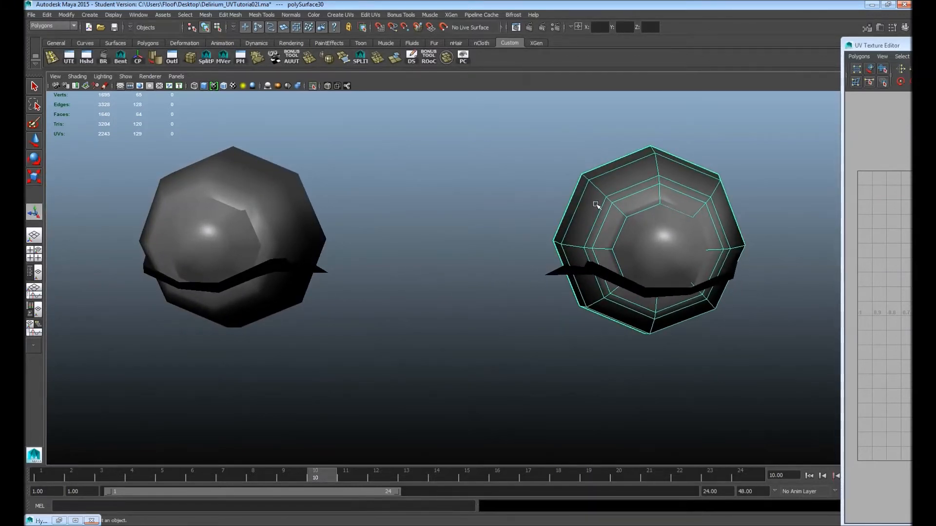
left_click(230, 238, "shift")
left_click_drag(909, 46, 606, 82)
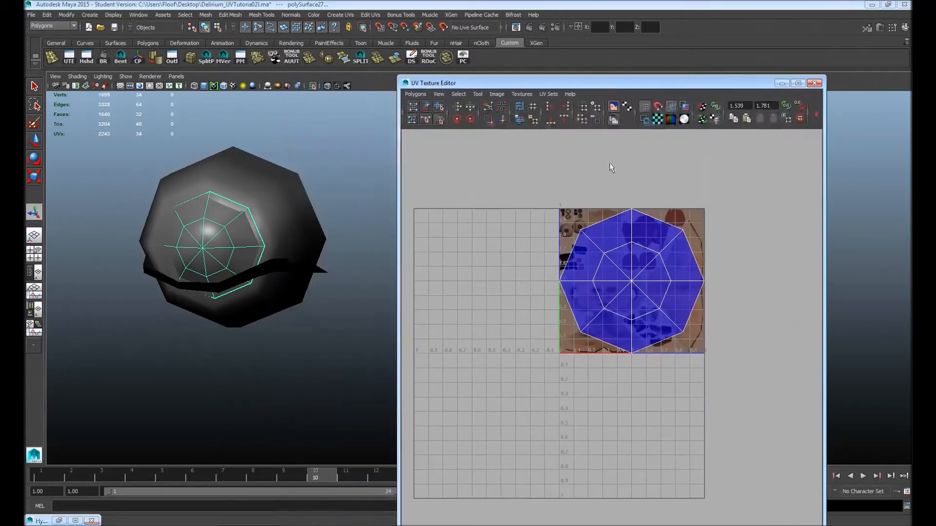
Move all of the corneas' UVs off the texture tile and scale the shell down to a small octagon.
right_click_drag(662, 248, 697, 247)
left_click_drag(551, 182, 788, 357)
key("w")
left_click_drag(632, 281, 469, 482)
right_click_drag(469, 480, 404, 400, "alt")
left_click_drag(540, 415, 424, 351)
key("r")
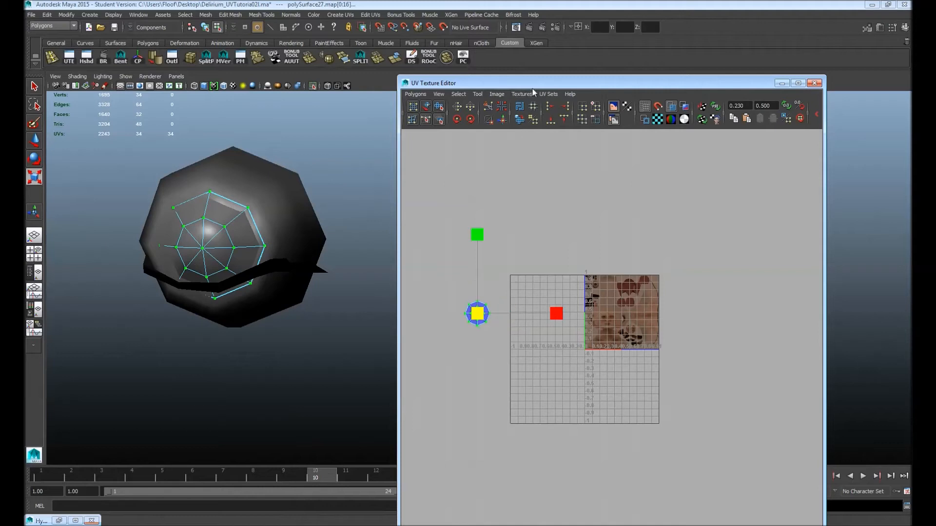
Return to object selection and select both eyeballs.
left_click_drag(533, 87, 774, 92)
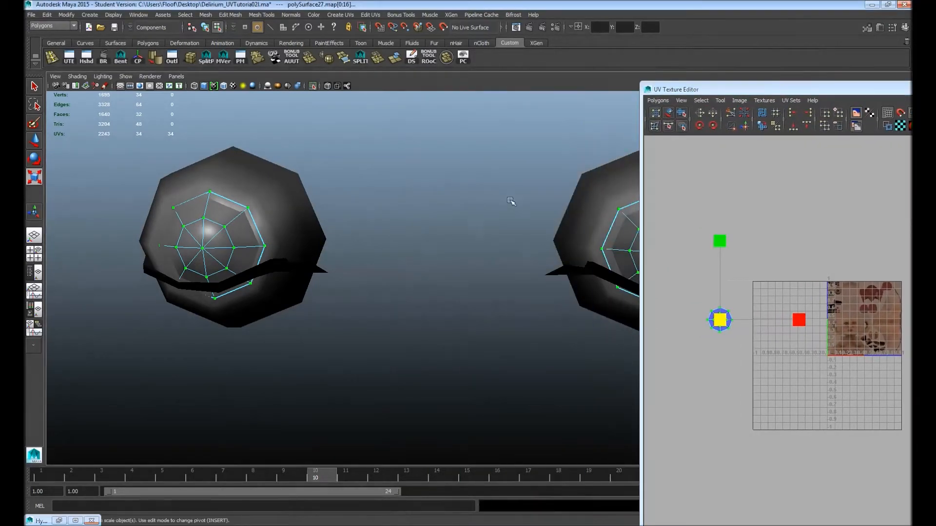
right_click_drag(509, 186, 413, 202, "alt")
middle_click_drag(490, 207, 403, 187, "alt")
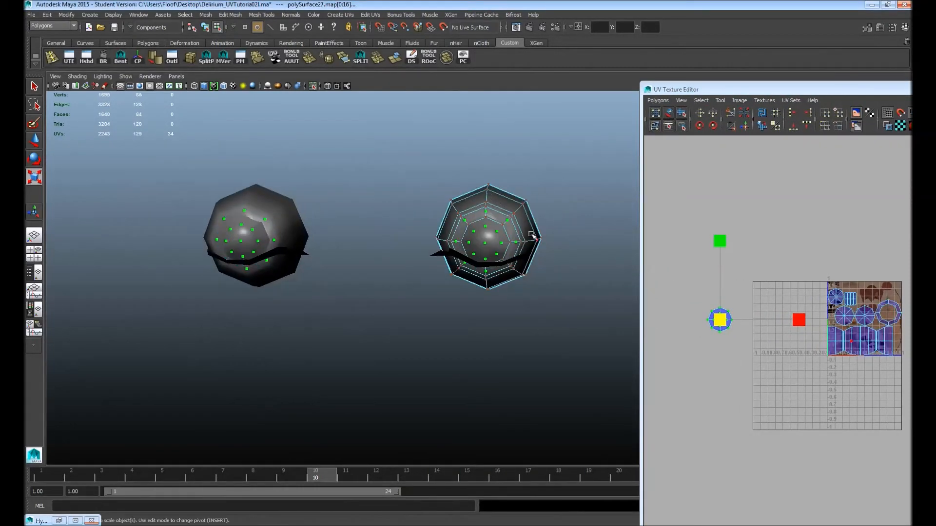
key("F8")
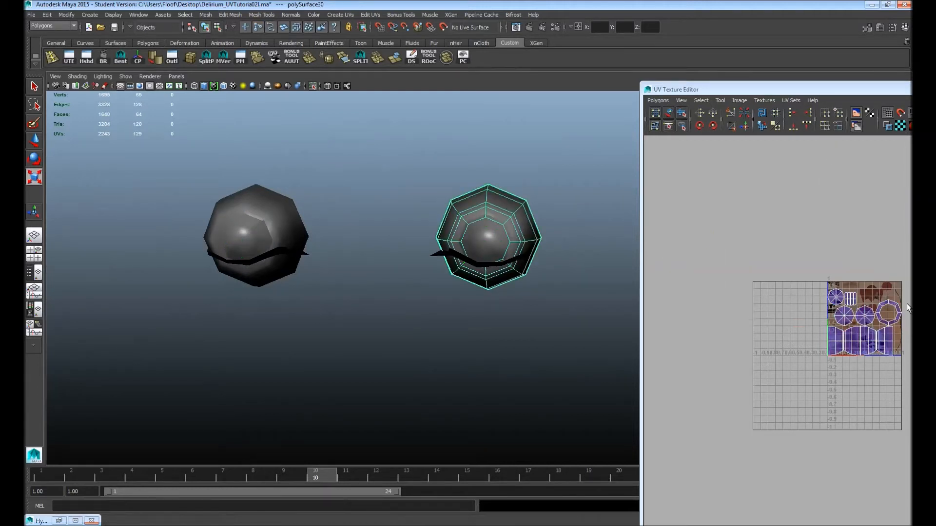
mouse_move(414, 229)
left_mouse_down("alt")
mouse_move(424, 234)
mouse_move(407, 250)
mouse_move(418, 228)
left_mouse_up("alt")
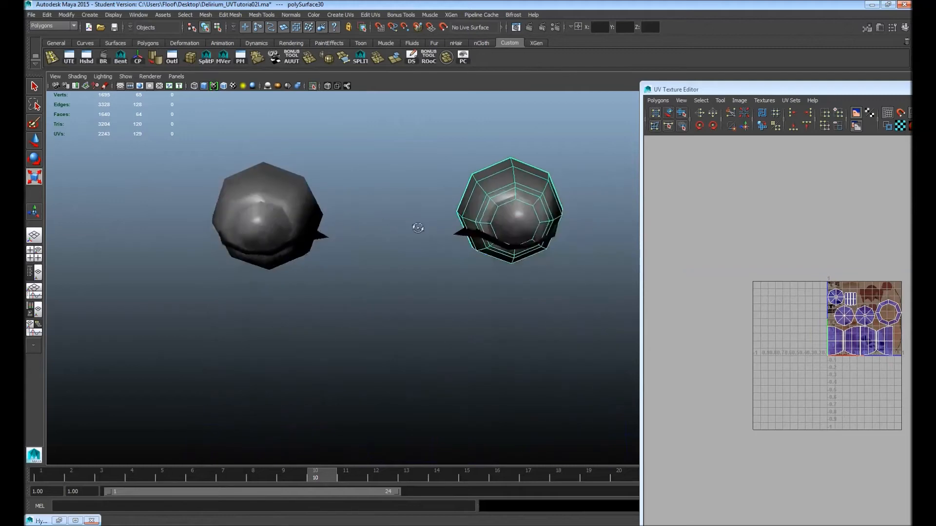
left_click(272, 186, "shift")
Select all faces of both eyeballs in the UV Texture Editor and apply a planar projection to them.
middle_click_drag(701, 197, 470, 152, "alt")
middle_click_drag(697, 228, 887, 235, "alt")
right_click_drag(737, 278, 829, 234, "alt")
middle_click_drag(804, 216, 808, 305, "alt")
right_click_drag(767, 276, 775, 273, "alt")
middle_click_drag(775, 273, 849, 261, "alt")
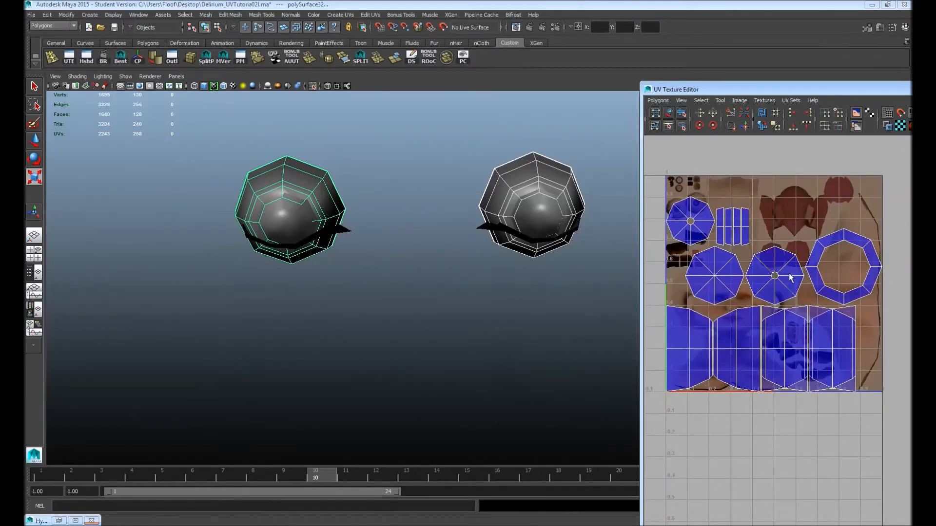
right_click_drag(788, 274, 786, 285)
left_click_drag(674, 194, 883, 439)
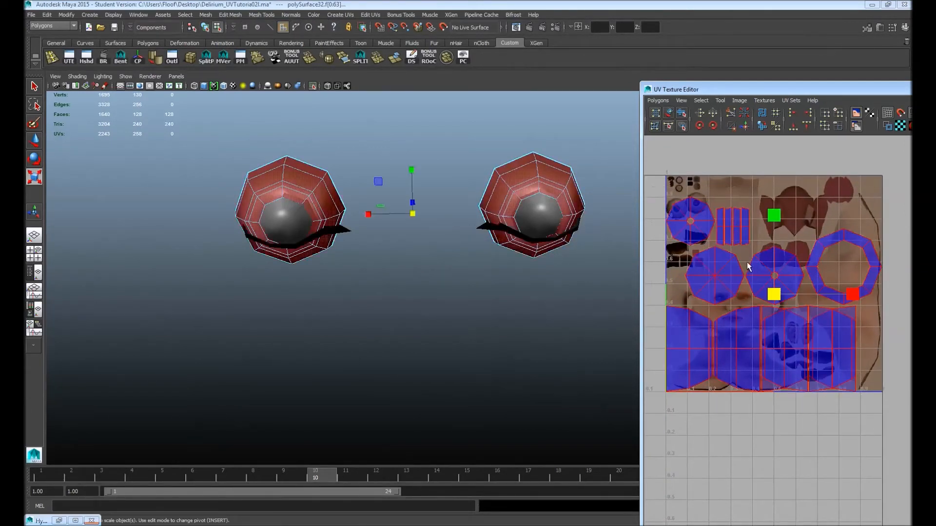
key("g")
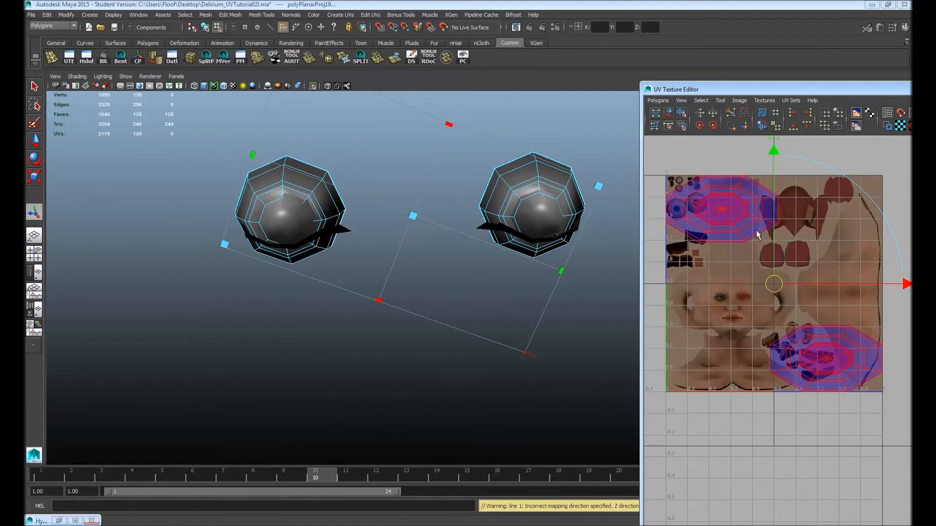
Scale each projected eyeball shell narrower horizontally until it forms an evenly proportioned octagon.
left_click(812, 232)
left_click_drag(671, 157, 788, 274)
key("r")
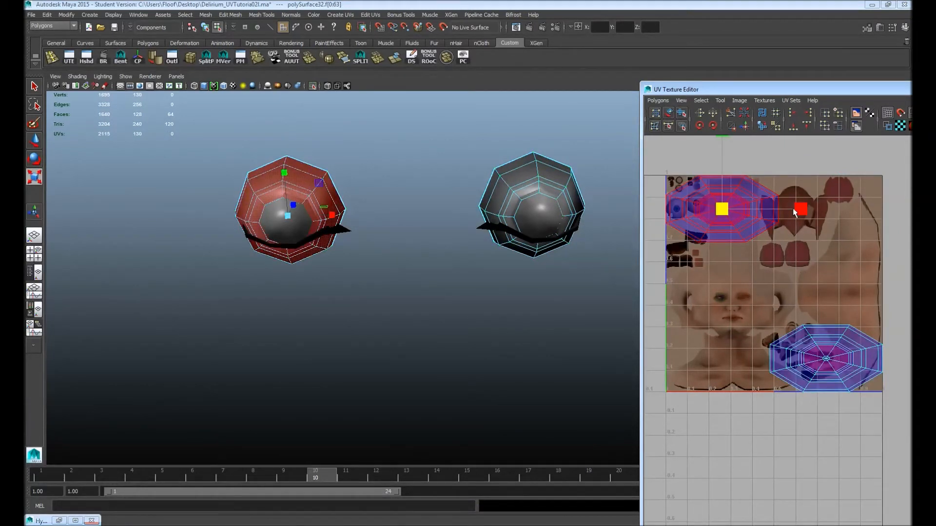
left_click_drag(799, 209, 763, 209)
left_click_drag(767, 293, 892, 395)
left_click_drag(902, 359, 868, 359)
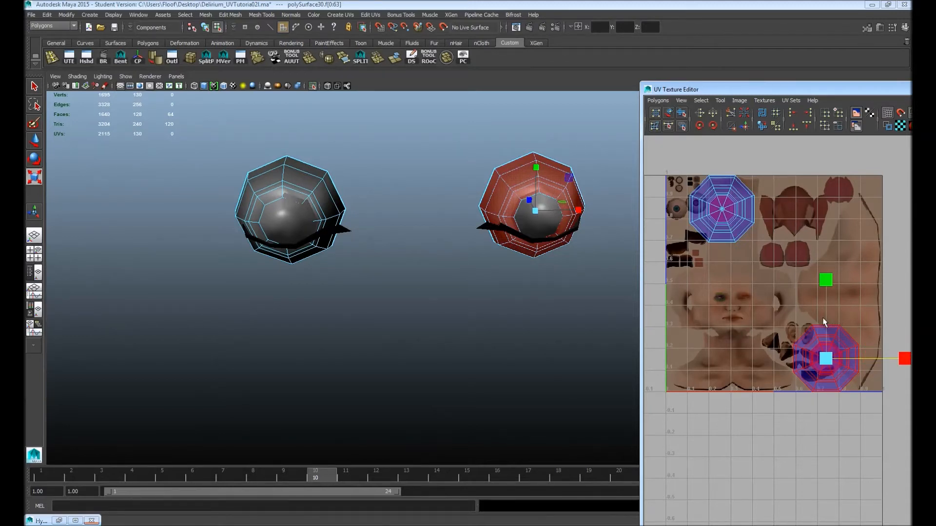
Move the UVs of both eyeball shells below the texture tile, placing them next to each other.
right_click_drag(737, 212, 760, 212)
left_click_drag(685, 166, 782, 295)
key("w")
left_click_drag(728, 214, 736, 397)
left_click_drag(777, 298, 864, 400)
left_click_drag(826, 358, 798, 447)
Select the corneas of both eyes and examine where their shell lies in UV space.
left_click_drag(484, 284, 473, 312, "alt")
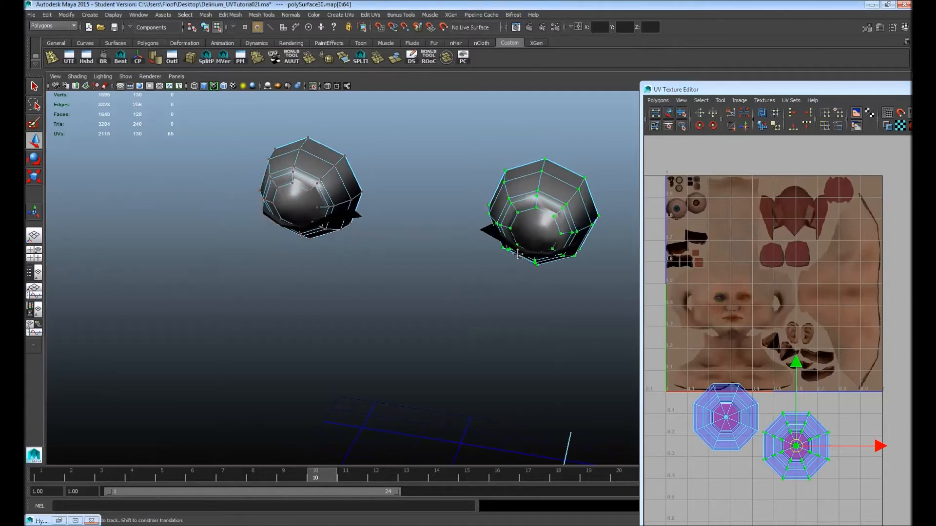
middle_click_drag(513, 254, 451, 306, "alt")
left_click(486, 271)
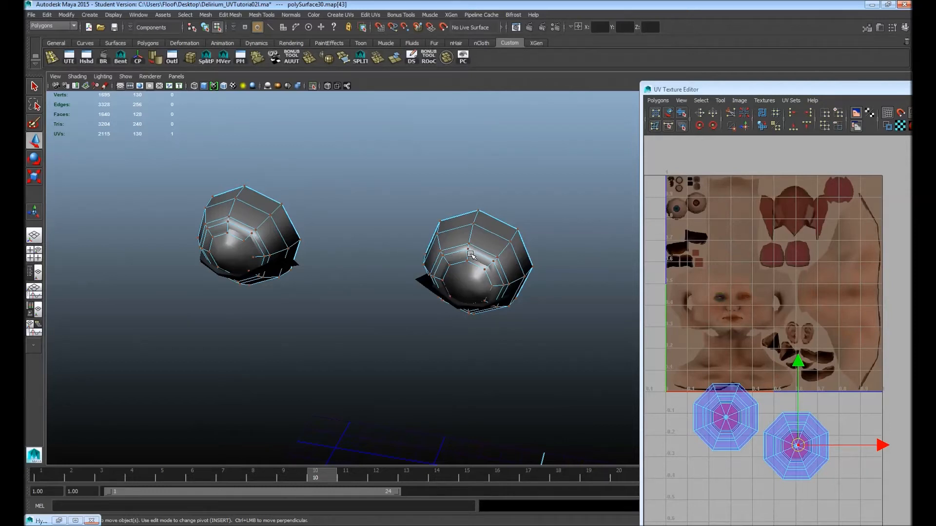
right_click_drag(470, 255, 471, 234)
left_click(464, 291)
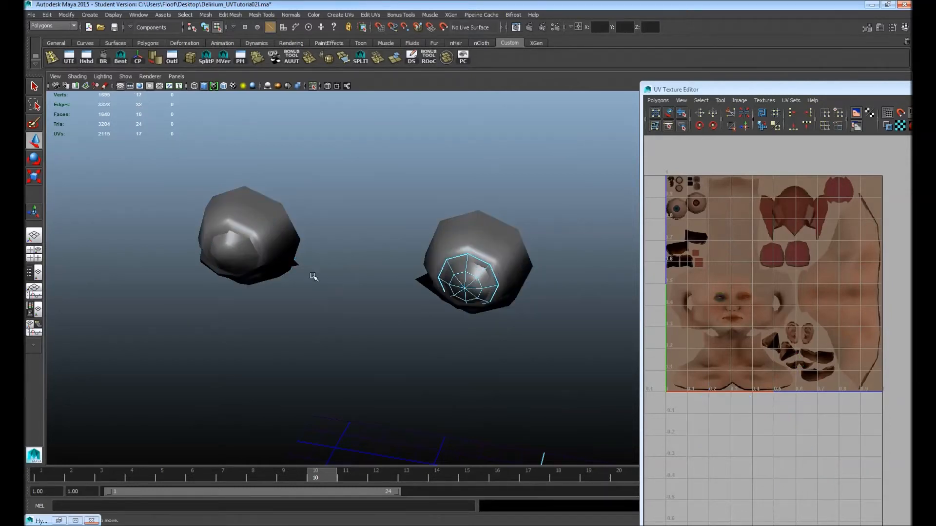
left_click(236, 254, "shift")
scroll(779, 331, "down", 5)
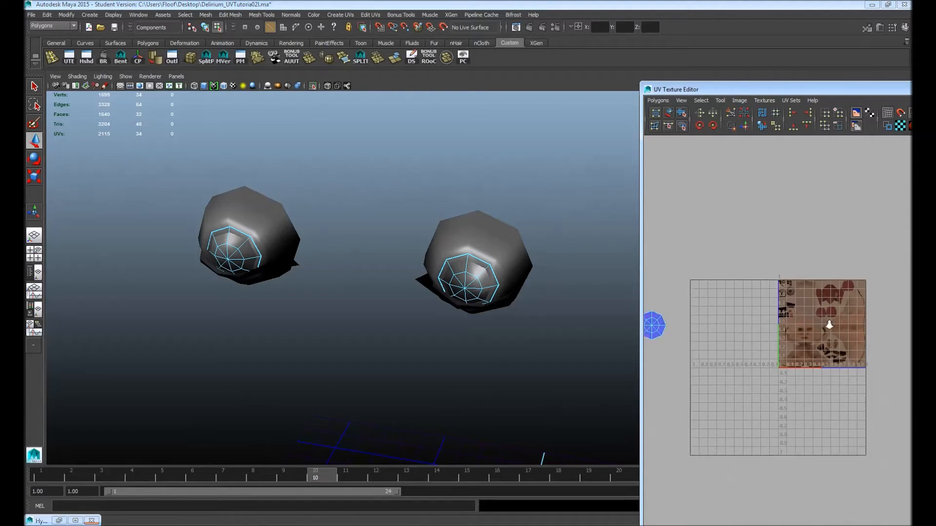
middle_click_drag(779, 329, 792, 313, "alt")
Select the eight triangular faces of one eyeball's inner disc from behind and turn on X-ray display.
left_click(500, 269)
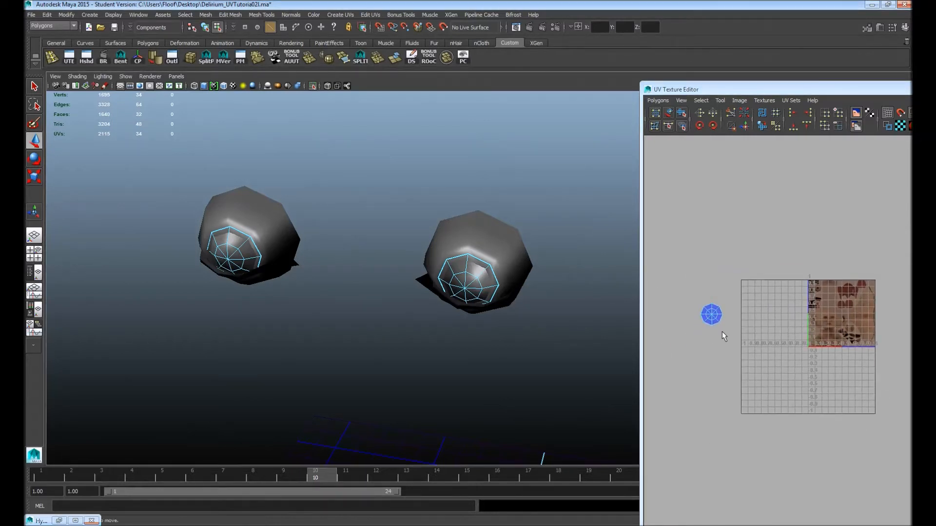
left_click(493, 253)
left_click_drag(553, 256, 398, 242, "alt")
scroll(399, 242, "up", 4)
key("F11")
left_click(468, 203)
left_click(483, 205, "shift")
left_click(496, 217, "shift")
left_click(496, 236, "shift")
left_click(486, 251, "shift")
left_click(457, 242, "shift")
left_click(446, 222, "shift")
left_click(454, 208, "shift")
left_click_drag(502, 205, 534, 210, "alt")
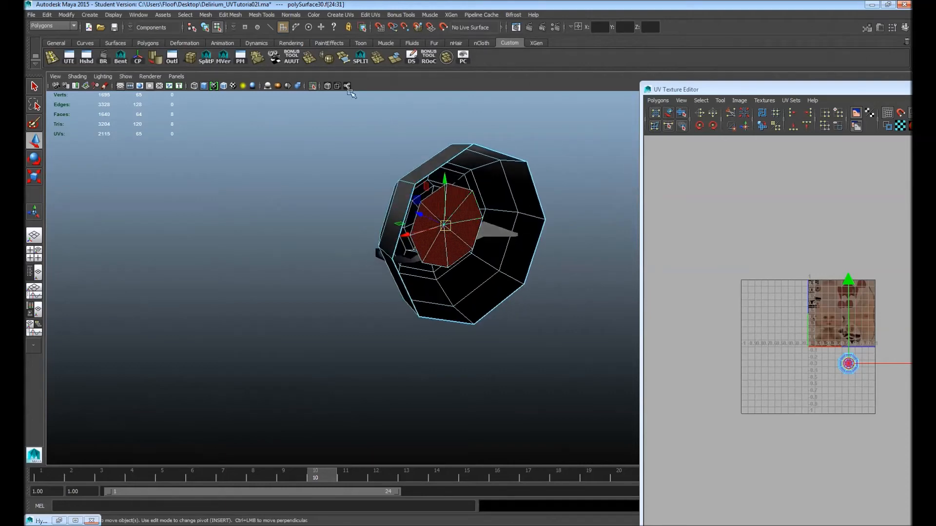
left_click(328, 86)
Try to isolate the eyeball's inner faces by area-selecting them and deselecting the surrounding ones.
mouse_move(329, 135)
left_mouse_down("alt")
mouse_move(374, 163)
mouse_move(503, 148)
mouse_move(521, 182)
mouse_move(501, 221)
left_mouse_up("alt")
left_click_drag(599, 386, 413, 402)
left_click_drag(340, 228, 589, 300, "ctrl")
left_click_drag(583, 402, 543, 292, "ctrl")
middle_click_drag(824, 339, 725, 267, "alt")
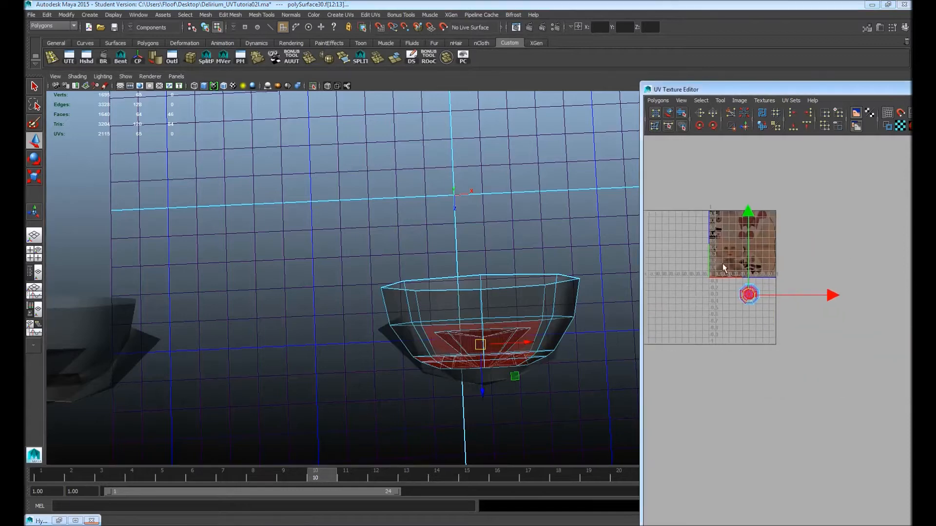
right_click_drag(725, 267, 816, 326, "alt")
left_click_drag(503, 331, 478, 394, "alt")
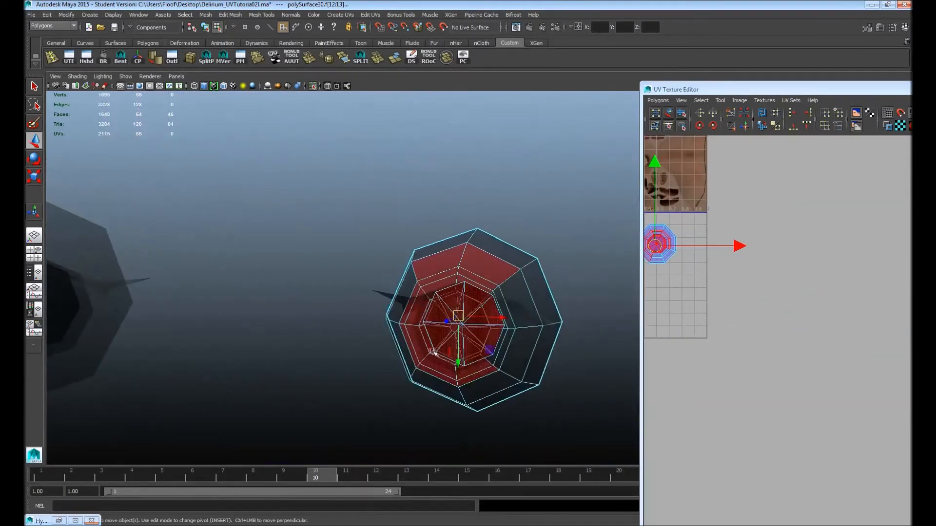
Select the triangular faces of the eyeball's inner disc one by one and switch to the edges around it.
right_click_drag(433, 352, 510, 328, "alt")
middle_click_drag(505, 331, 506, 239, "alt")
left_click_drag(503, 241, 501, 195, "alt")
left_click(501, 194)
left_click(545, 208, "shift")
left_click(538, 251, "shift")
left_click(508, 270, "shift")
left_click(469, 264, "shift")
left_click(449, 242, "shift")
left_click(487, 209, "shift")
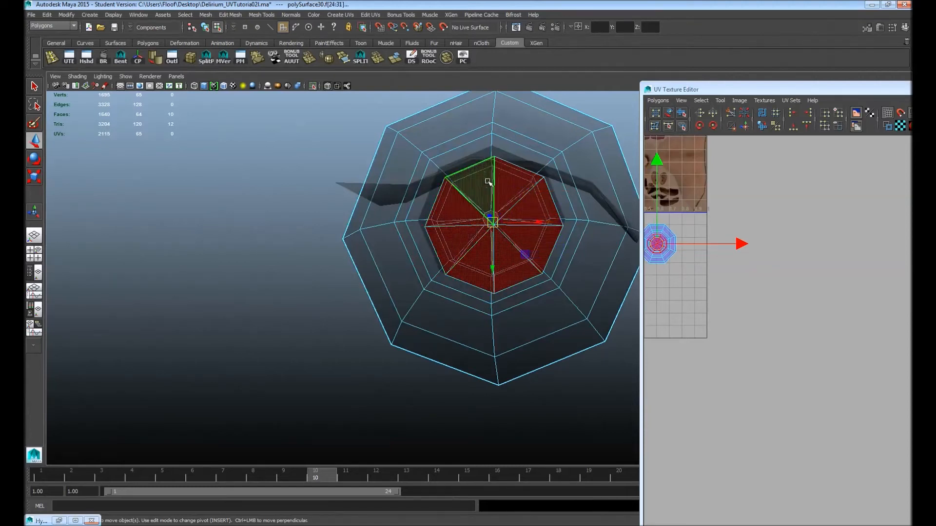
scroll(705, 252, "up", 3)
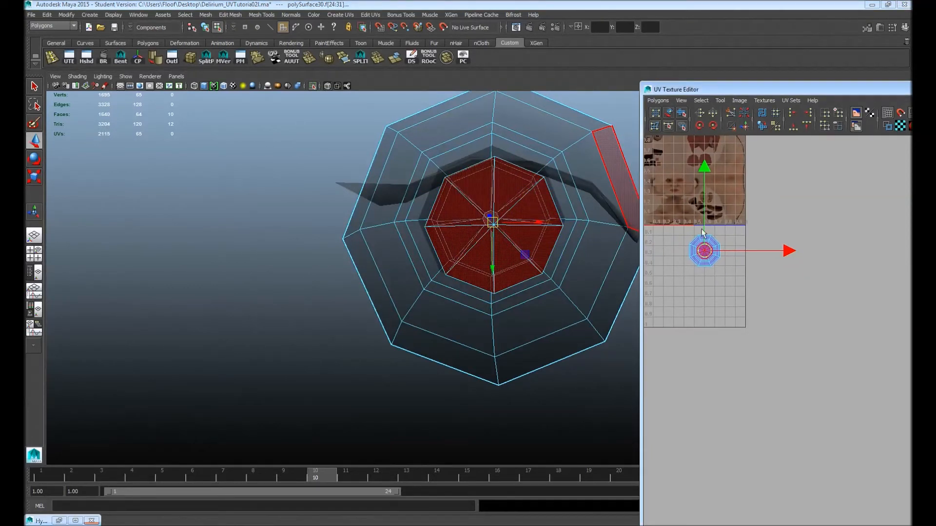
key("F10")
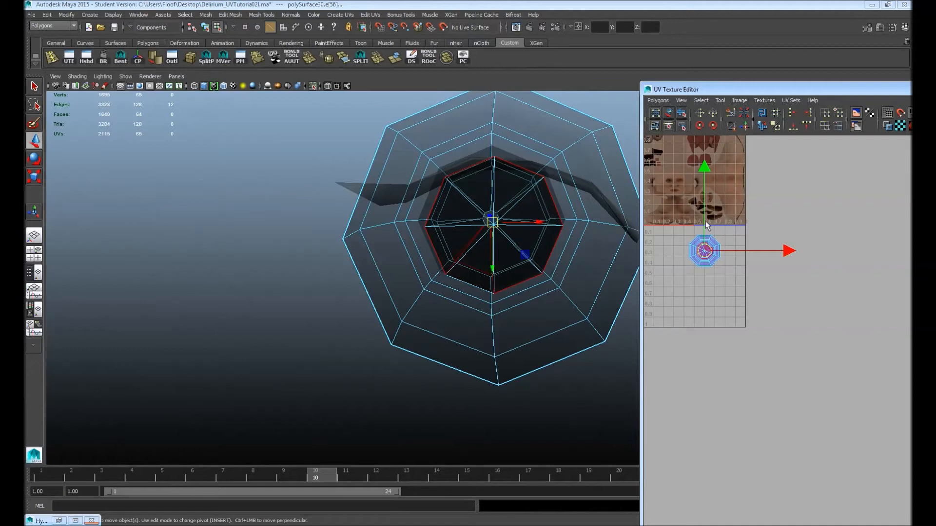
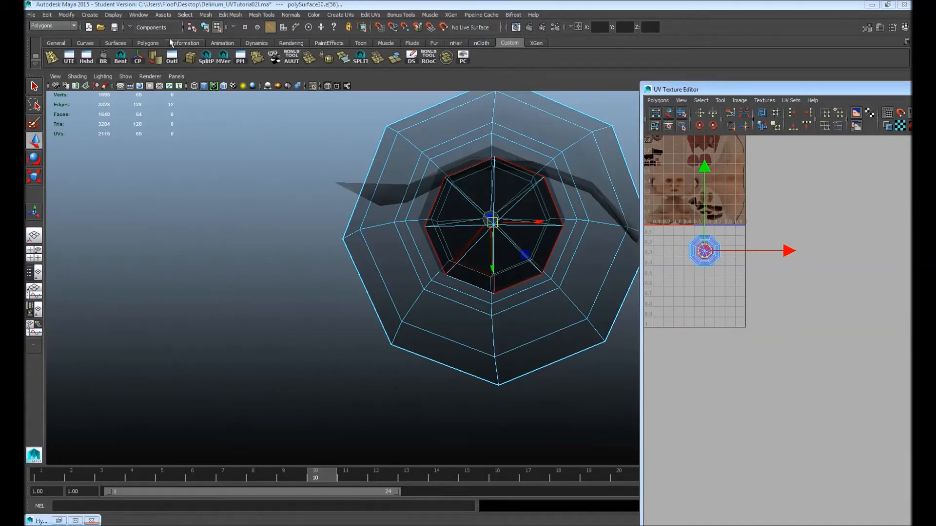
Undo the last four actions on the eyeball's inner disc and clear the edge selection.
right_click_drag(779, 232, 642, 226, "alt")
middle_click_drag(799, 225, 795, 225, "alt")
left_click_drag(545, 246, 382, 232, "alt")
left_click_drag(468, 269, 524, 281, "alt")
key("ctrl+z")
key("ctrl+z")
key("ctrl+z")
key("ctrl+z")
left_click_drag(534, 282, 577, 293, "alt")
left_click(577, 414)
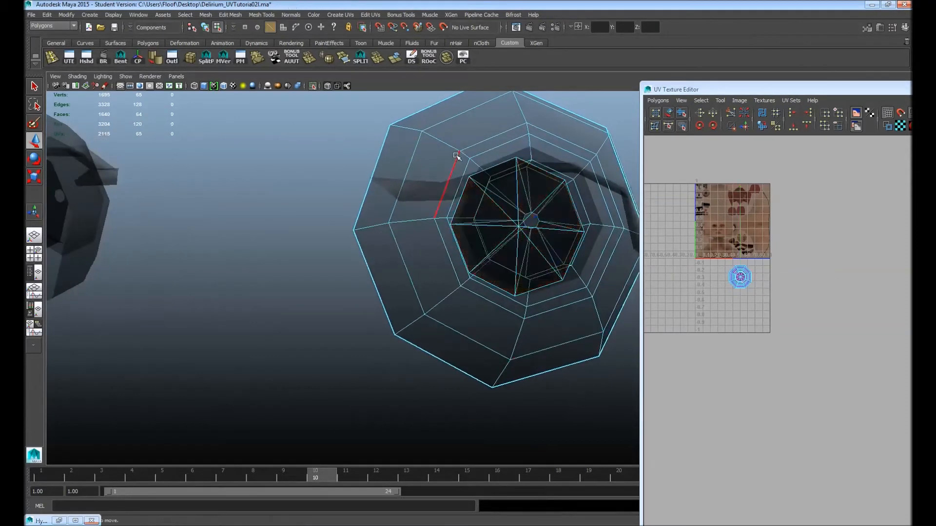
Paint-select the eight triangular faces of the eyeball's inner disc from behind.
left_click(490, 195)
key("F11")
left_click(33, 123)
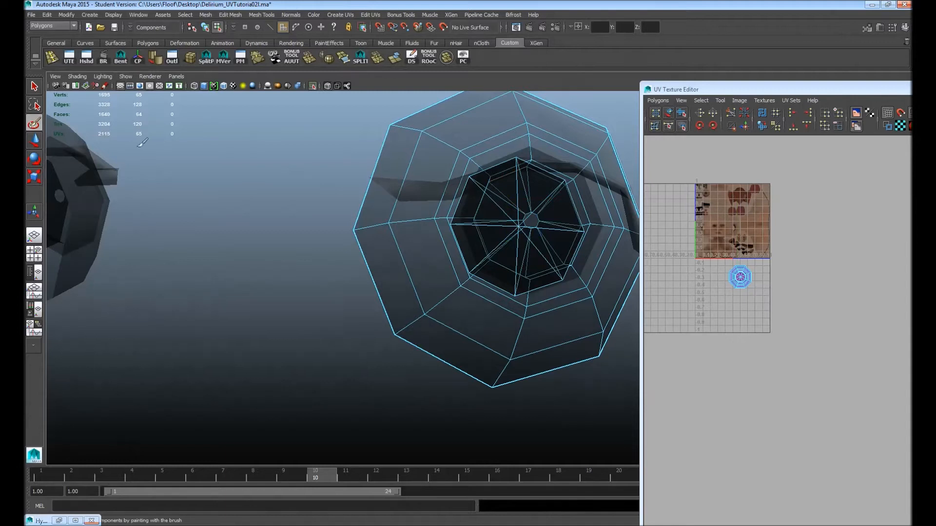
key("b")
left_click_drag(501, 193, 415, 201)
mouse_move(478, 203)
left_mouse_down()
mouse_move(539, 247)
mouse_move(539, 205)
mouse_move(539, 233)
mouse_move(507, 257)
left_mouse_up()
mouse_move(539, 203)
left_mouse_down("alt")
mouse_move(558, 200)
mouse_move(634, 227)
left_mouse_up("alt")
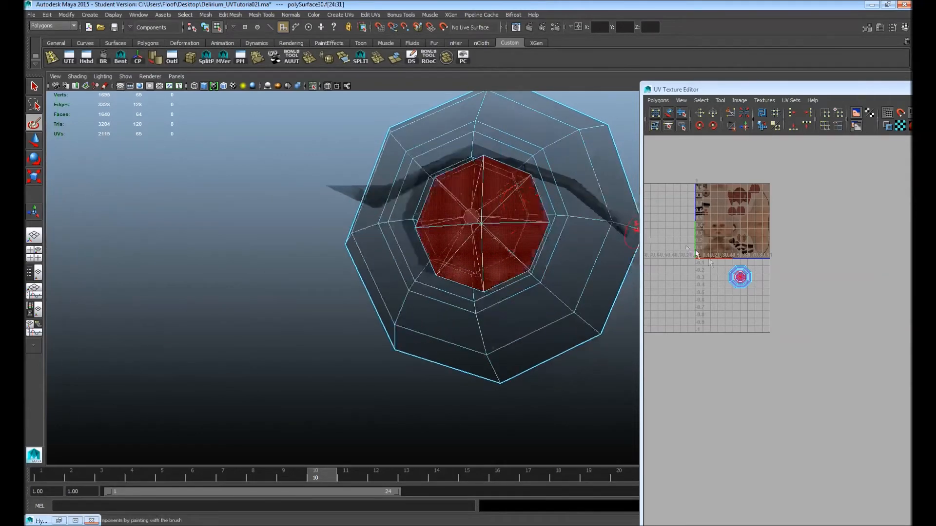
left_click_drag(536, 178, 422, 188, "alt")
right_click_drag(422, 188, 301, 215, "alt")
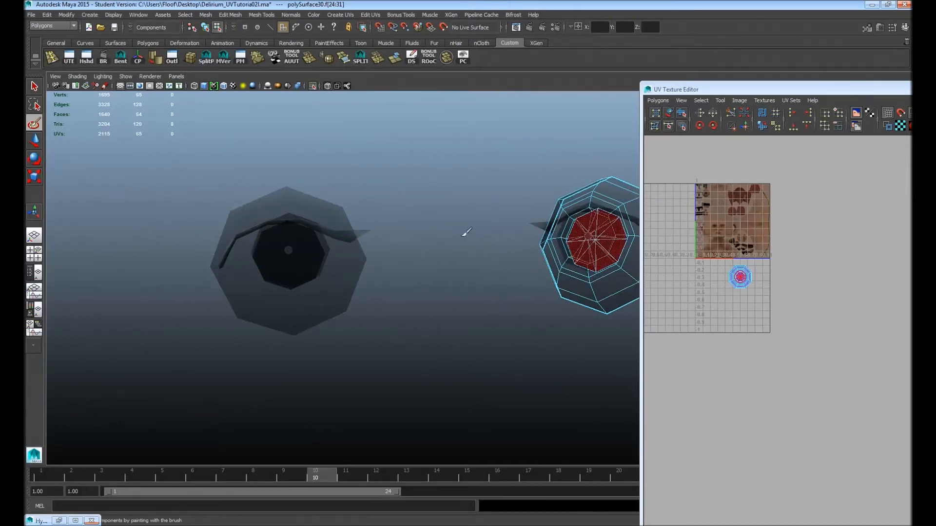
Planar-project the selected inner disc faces from the front view.
key("space")
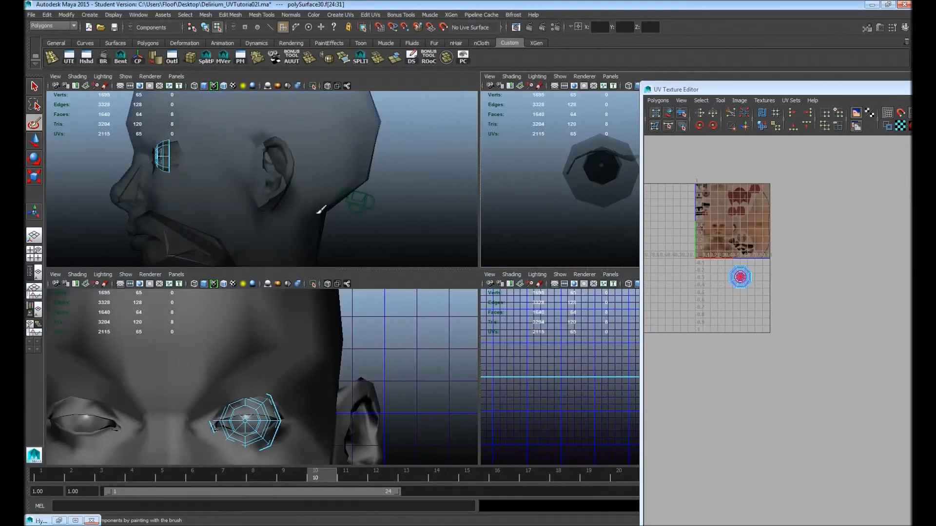
key("space")
scroll(480, 282, "down", 5)
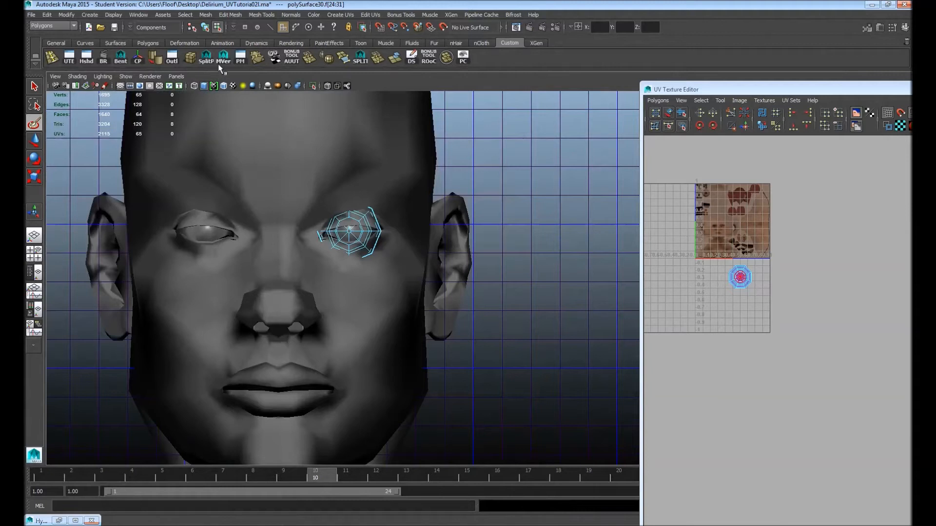
left_click(273, 58)
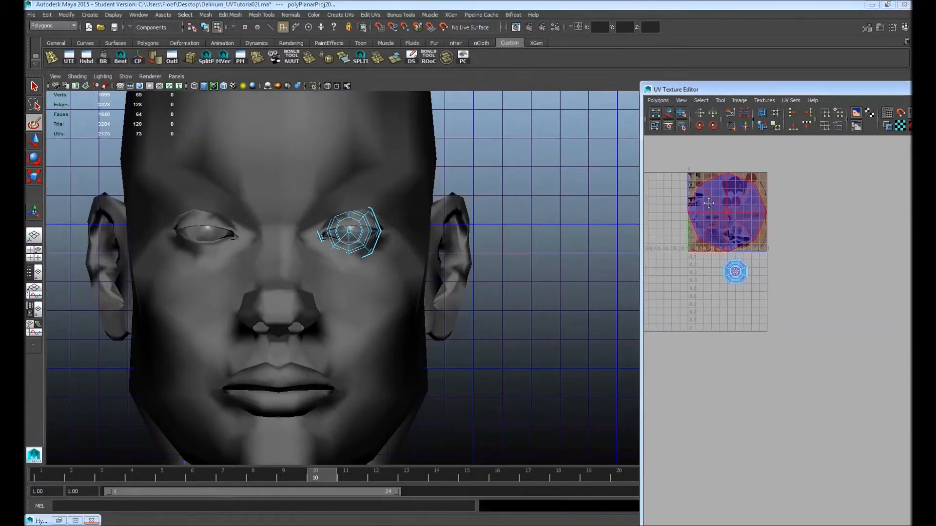
middle_click_drag(706, 204, 743, 223, "alt")
right_click_drag(767, 229, 787, 226)
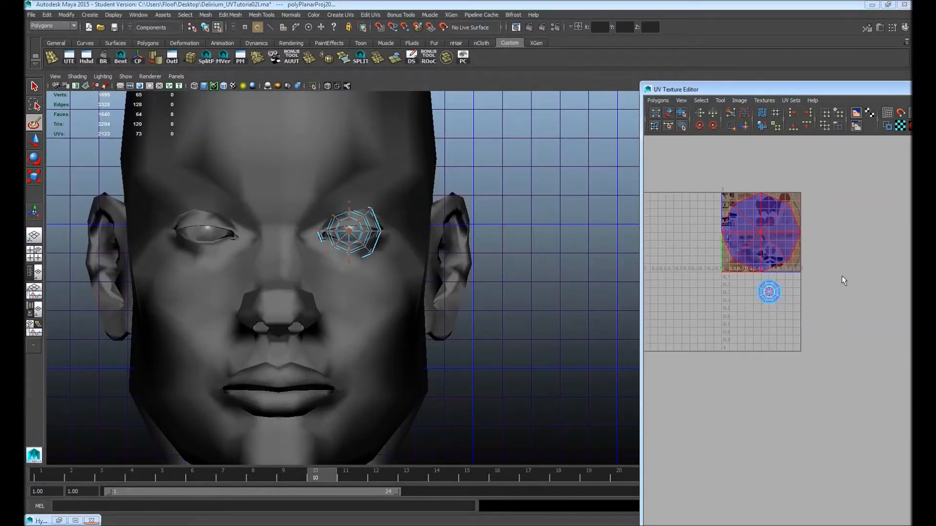
Select all faces of the eyeball's remaining UV shell below the texture space.
right_click_drag(766, 241, 792, 258, "alt")
middle_click_drag(746, 220, 777, 270, "alt")
right_click_drag(707, 271, 820, 317, "alt")
right_click_drag(684, 328, 760, 341, "alt")
middle_click_drag(780, 350, 800, 347, "alt")
right_click_drag(815, 352, 817, 377)
middle_click_drag(718, 289, 782, 288, "alt")
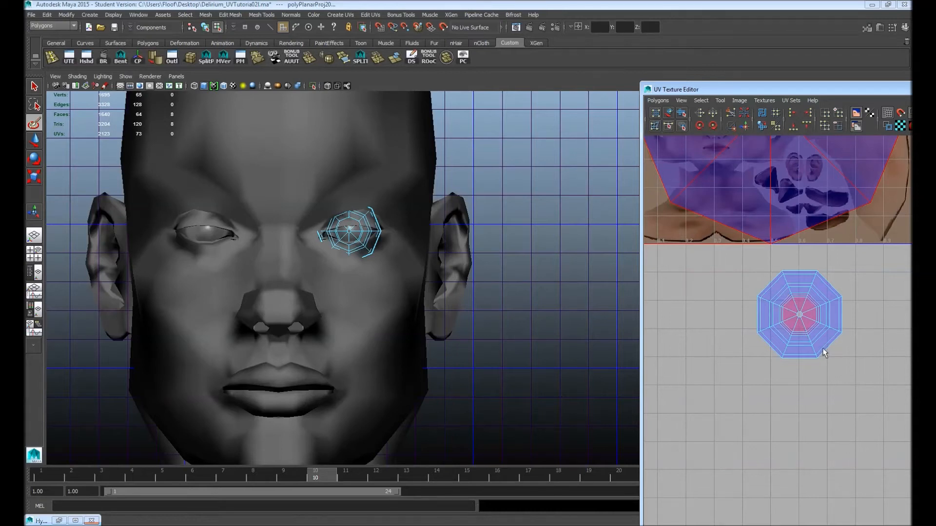
key("w")
left_click_drag(753, 292, 876, 375)
scroll(829, 355, "up", 6)
middle_click_drag(779, 293, 820, 319, "alt")
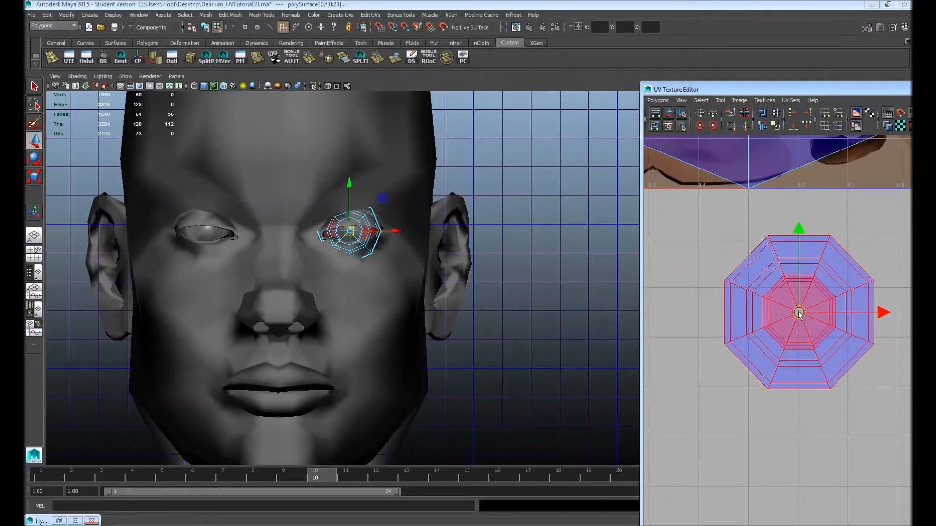
Examine the selected eyeball faces in the perspective view against their UV shell, looking for faces that overlap at its centre.
middle_click_drag(578, 222, 610, 266, "alt")
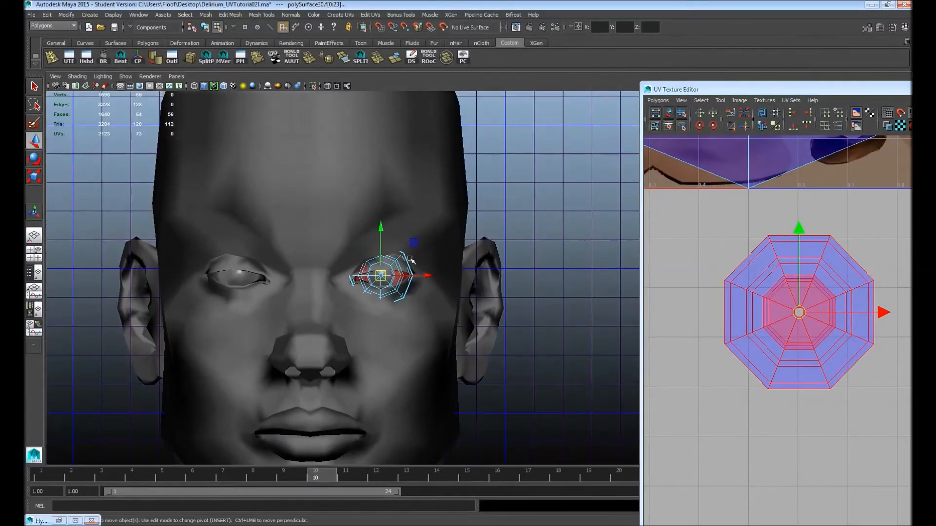
left_click(35, 235)
left_click_drag(458, 214, 285, 209, "alt")
middle_click_drag(453, 208, 386, 210, "alt")
left_click(740, 236)
right_click_drag(721, 229, 646, 207, "alt")
right_click_drag(726, 201, 633, 195, "alt")
left_click_drag(779, 213, 886, 319)
middle_click_drag(549, 302, 501, 291, "alt")
left_click_drag(531, 406, 340, 191, "shift")
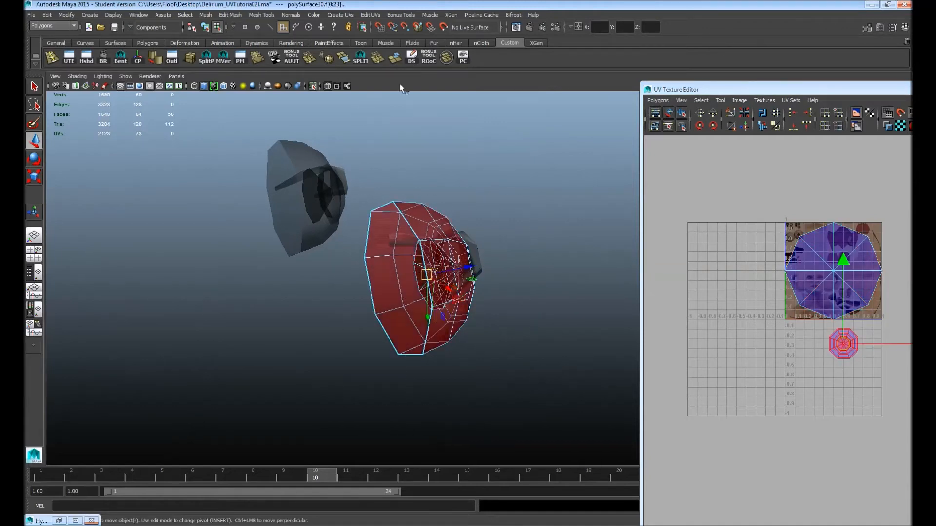
Isolate the eyeball in the perspective view and clear its face selection.
left_click(327, 86)
left_click(329, 88)
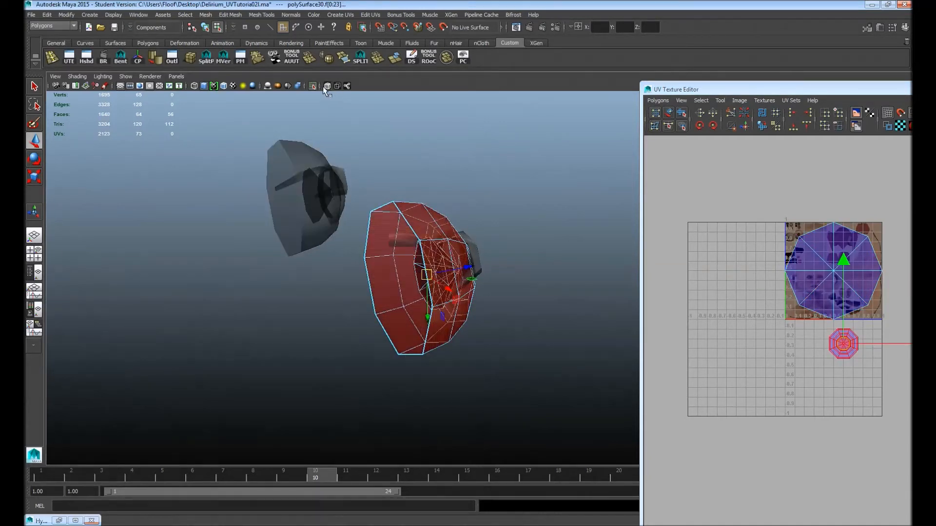
left_click(313, 85)
left_click(312, 86)
left_click_drag(351, 155, 434, 197, "alt")
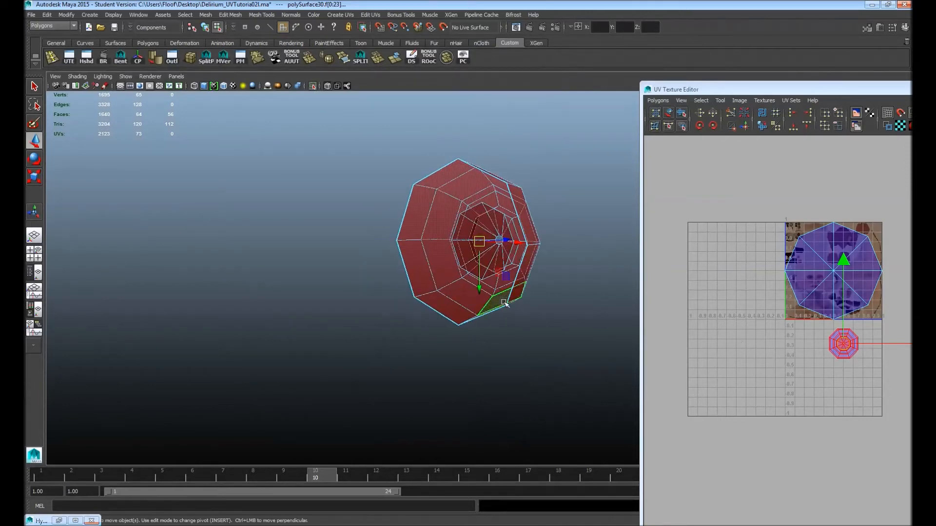
left_click(548, 303)
left_click_drag(572, 302, 390, 250, "alt")
right_click_drag(391, 251, 576, 273, "alt")
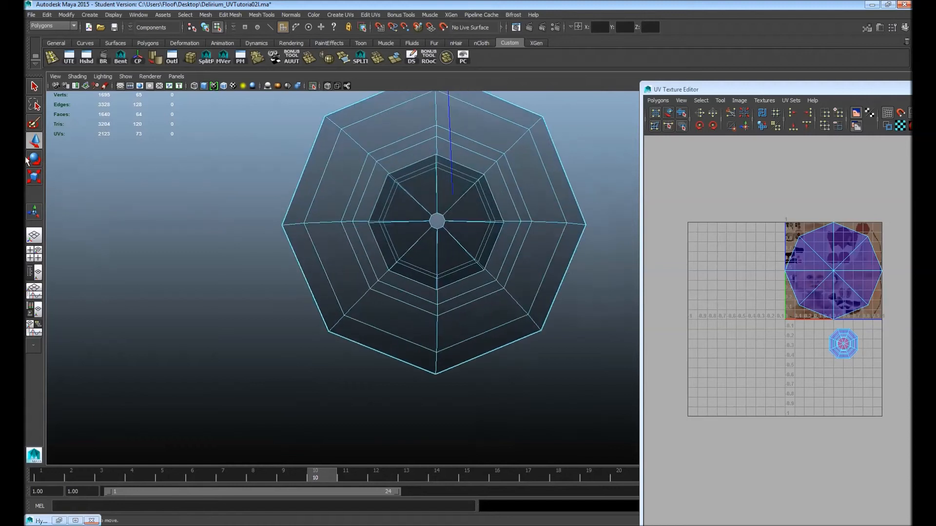
Paint-select the ring of eight quad faces at the eyeball's centre and planar-project them.
left_click(34, 122)
left_click_drag(423, 183, 406, 230)
mouse_move(453, 247)
left_mouse_down()
mouse_move(467, 240)
mouse_move(427, 257)
left_mouse_up()
left_click(469, 240)
mouse_move(427, 256)
right_mouse_down("alt")
mouse_move(326, 207)
mouse_move(238, 127)
right_mouse_up("alt")
left_click_drag(238, 126, 242, 151, "alt")
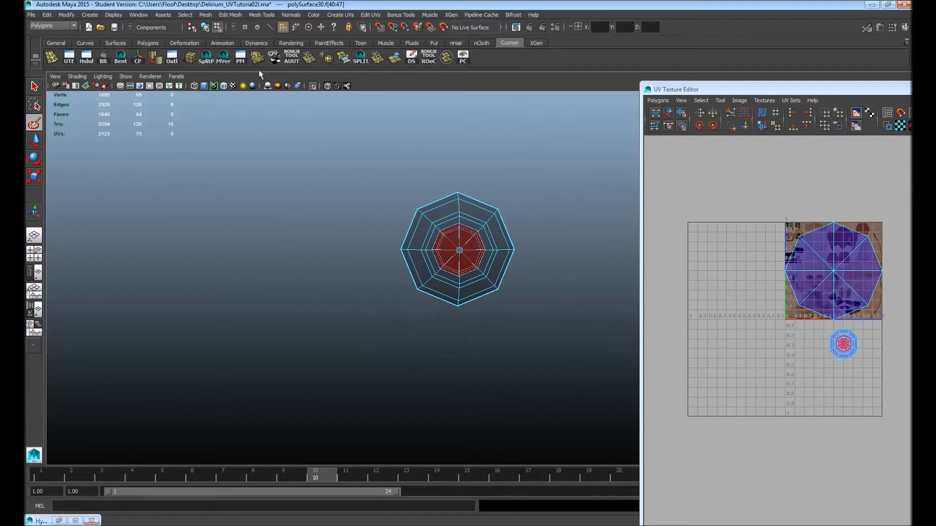
left_click(275, 58)
Scale the overlapping inner disc UV shells down together and move them below the texture space, beside the eyeball's outer shell.
middle_click_drag(812, 243, 736, 238, "alt")
key("F12")
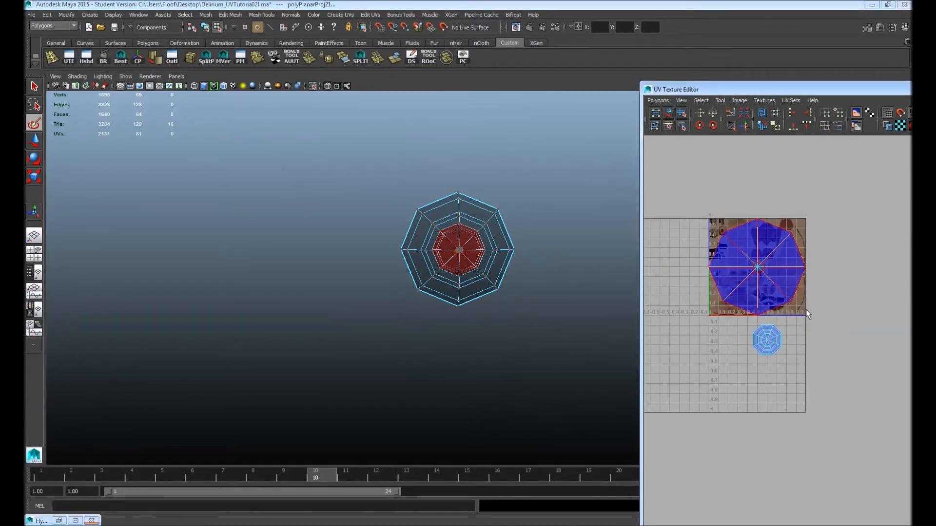
key("w")
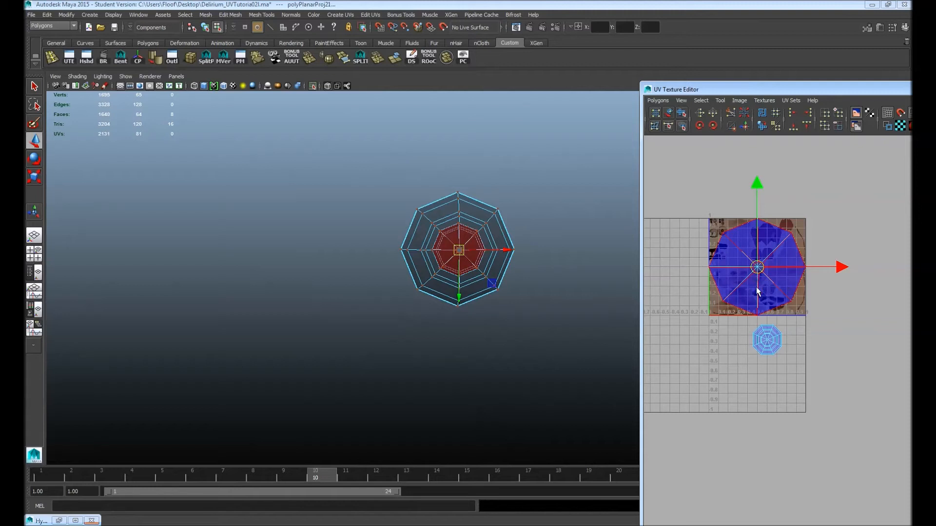
key("F11")
key("r")
left_click_drag(756, 269, 712, 333)
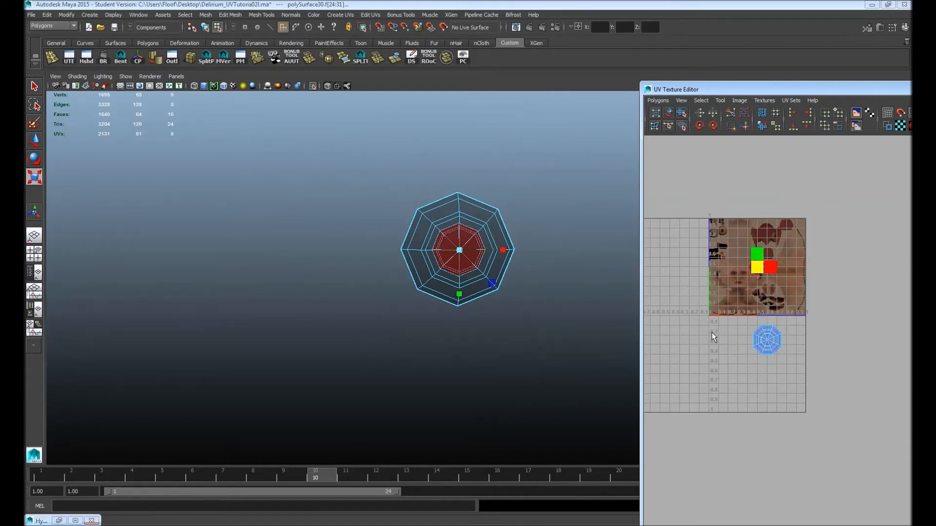
key("w")
left_click_drag(757, 265, 730, 347)
Area-select all of the eyeball's faces, frame them and end the isolated display.
right_click_drag(405, 332, 451, 339, "alt")
right_click_drag(434, 326, 131, 273, "alt")
middle_click_drag(357, 269, 487, 233, "alt")
right_click_drag(317, 241, 63, 217, "alt")
right_click_drag(272, 217, 130, 211, "alt")
middle_click_drag(460, 254, 345, 282, "alt")
left_click_drag(456, 337, 393, 279)
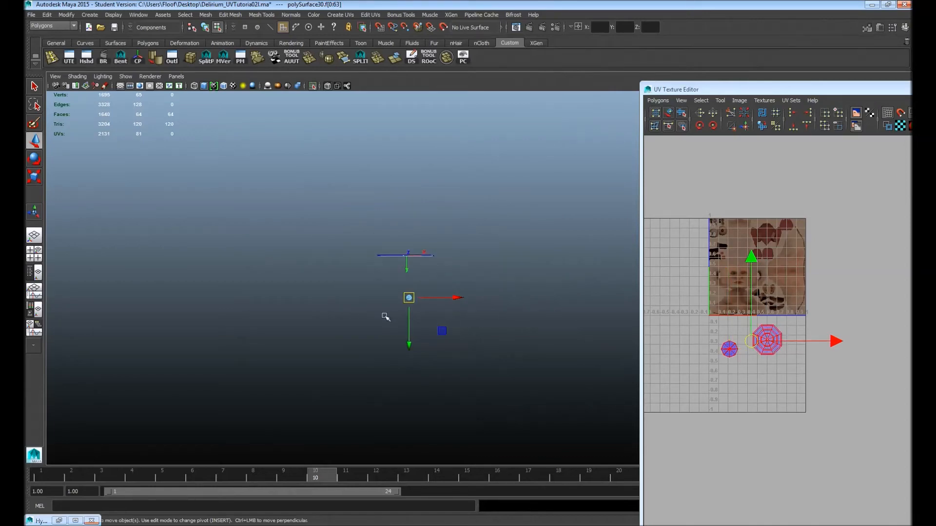
key("f")
right_click_drag(311, 87, 164, 215, "alt")
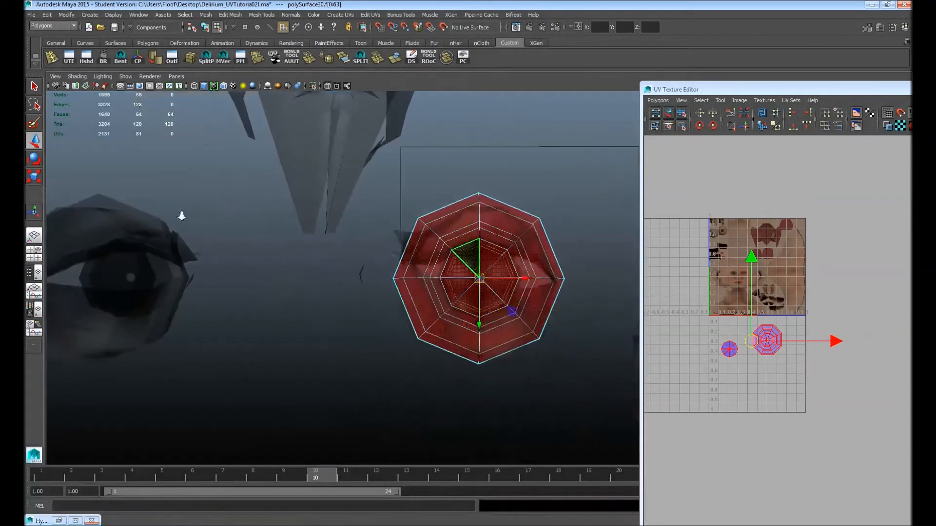
right_click_drag(306, 212, 169, 164, "alt")
middle_click_drag(311, 221, 380, 182, "alt")
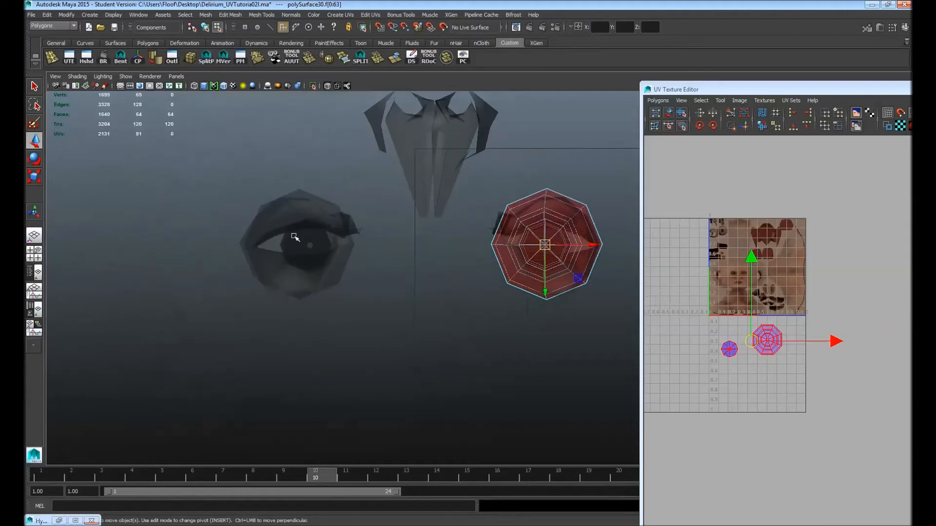
Return to object selection, select the other eye's parts without the head mesh and isolate them.
key("F8")
left_click(383, 242)
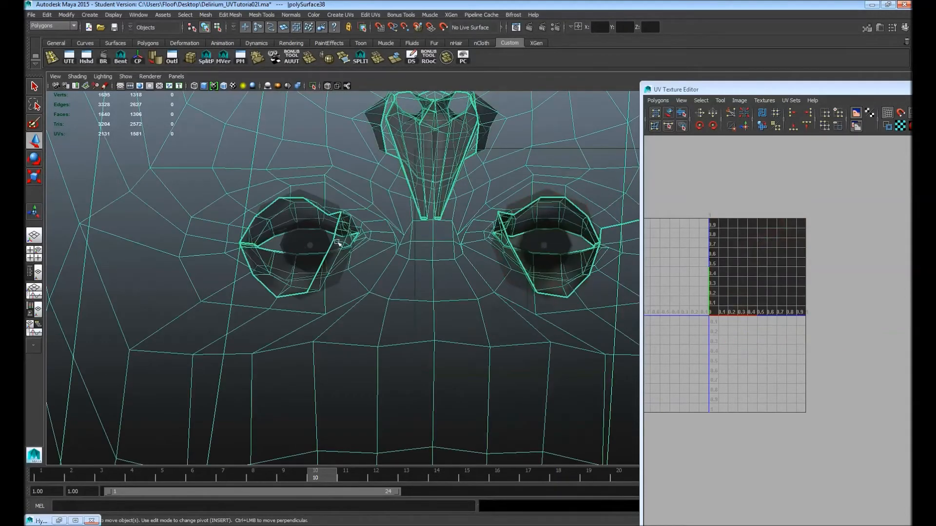
left_click_drag(410, 310, 406, 194)
left_click_drag(389, 302, 220, 178)
left_click_drag(189, 142, 357, 160, "ctrl")
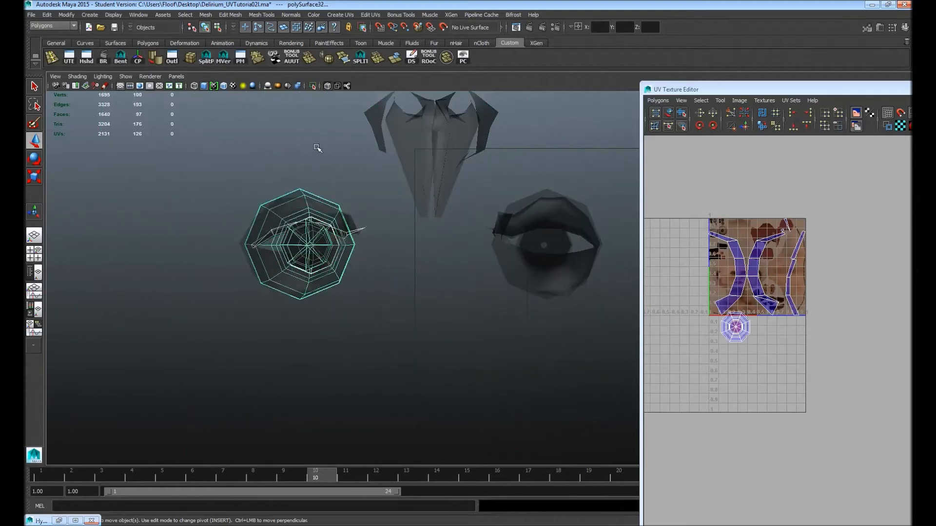
left_click(313, 87)
Select two neighbouring faces on the front of the other eye's cornea.
middle_click_drag(445, 218, 478, 221, "alt")
scroll(477, 221, "down", 3)
left_click_drag(336, 265, 706, 171, "alt")
middle_click_drag(533, 190, 262, 238, "alt")
left_click_drag(262, 238, 360, 262, "alt")
right_click_drag(359, 262, 476, 273, "alt")
right_click_drag(432, 252, 440, 271)
left_click(431, 250)
left_click(417, 238, "shift")
Select all faces of the cornea's UV shell to check which part of the eye it covers.
right_click_drag(720, 280, 653, 269, "alt")
middle_click_drag(654, 272, 752, 286, "alt")
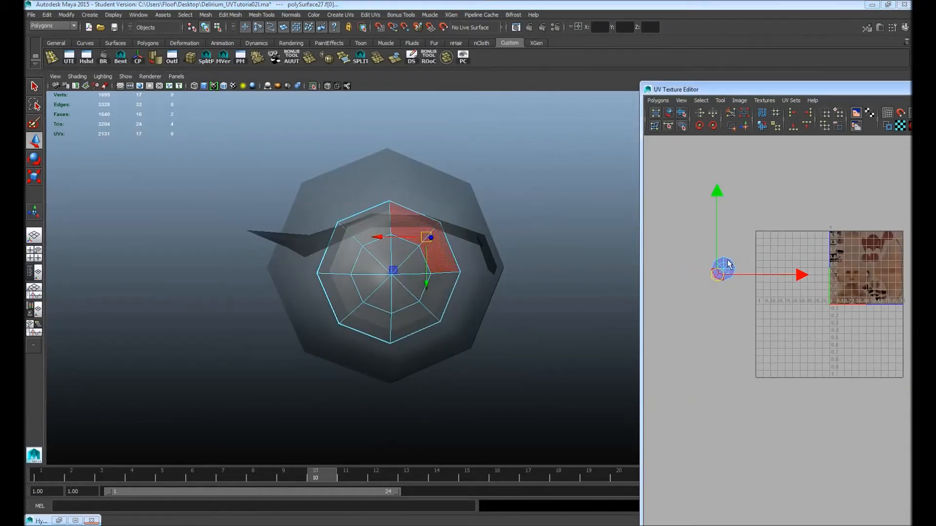
left_click_drag(749, 293, 694, 224)
left_click_drag(246, 146, 526, 372, "ctrl")
left_click_drag(742, 290, 702, 251)
right_click_drag(507, 261, 422, 234, "alt")
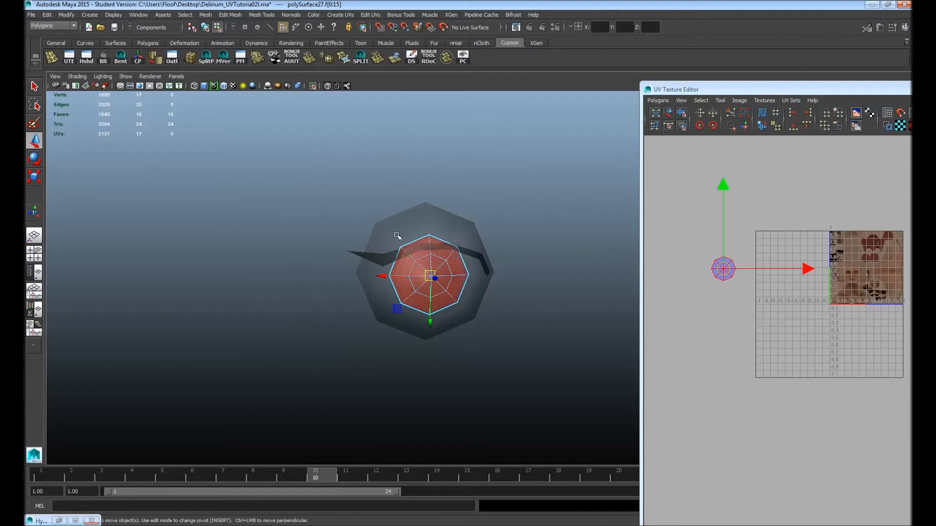
Select the other eyeball alone as an object and isolate it from the cornea and lid geometry.
left_click(413, 228)
left_click(574, 239)
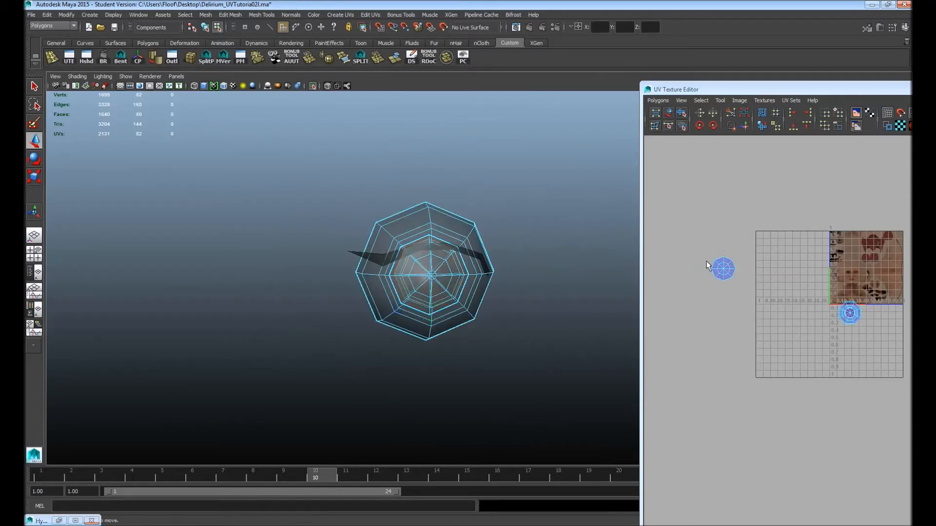
left_click(729, 272)
right_click_drag(420, 225, 433, 215)
left_click(433, 215)
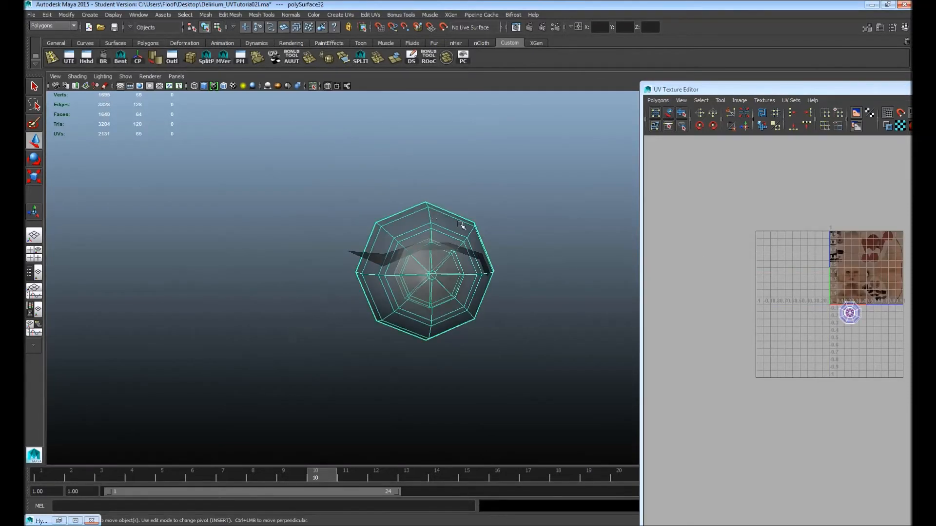
left_click(313, 86)
left_click(312, 85)
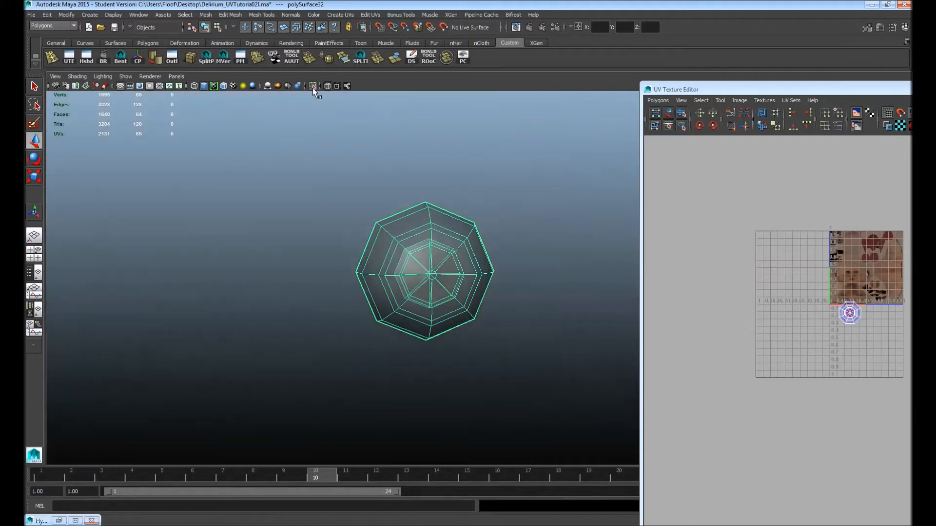
right_click_drag(382, 207, 466, 253, "alt")
left_click_drag(467, 254, 428, 201, "alt")
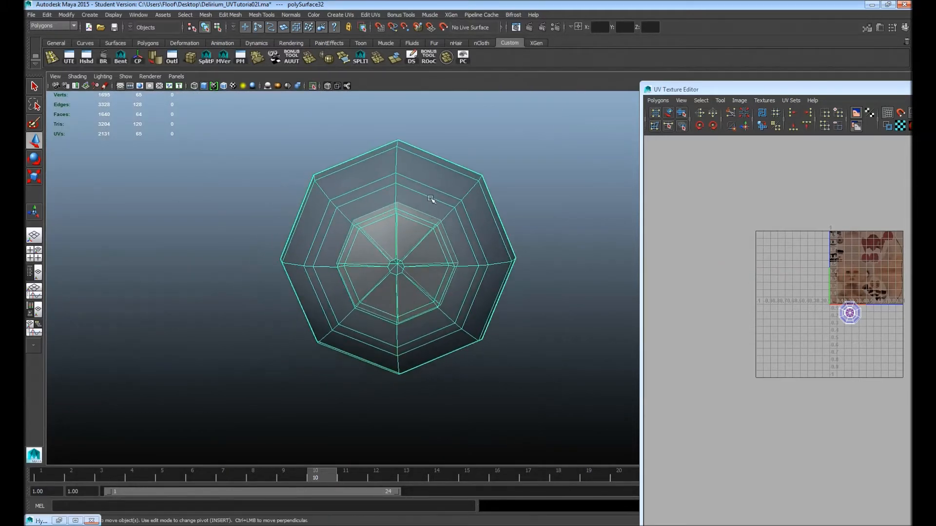
Switch the isolated eyeball to face selection and bring its inner disc into view from behind.
right_click_drag(431, 210, 427, 230)
left_click(420, 235)
left_click_drag(462, 234, 253, 242, "alt")
right_click_drag(253, 242, 472, 219, "alt")
left_click_drag(497, 215, 461, 269, "alt")
middle_click_drag(482, 230, 273, 234, "alt")
right_click_drag(300, 264, 328, 261, "alt")
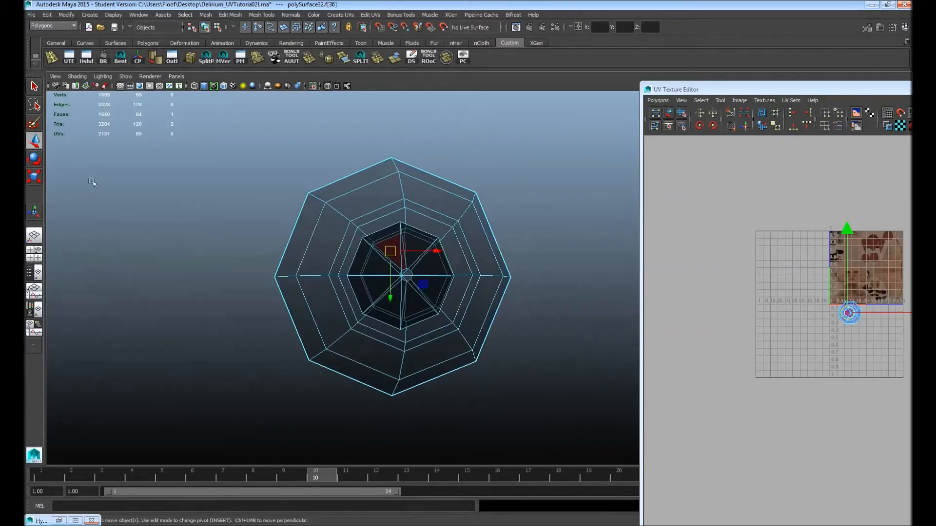
Try to paint-select the inner disc's faces and clear the resulting selection.
left_click(34, 122)
left_click_drag(377, 246, 404, 244)
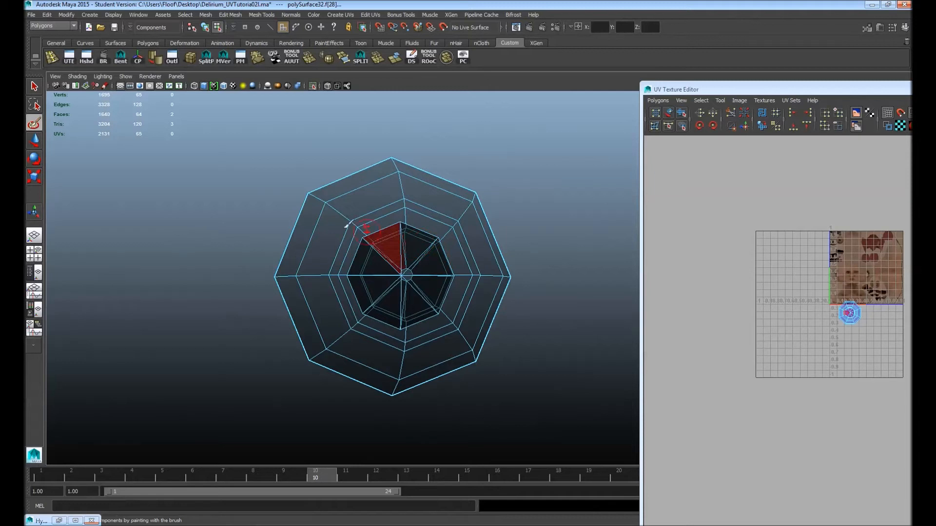
left_click(35, 87)
left_click(262, 216)
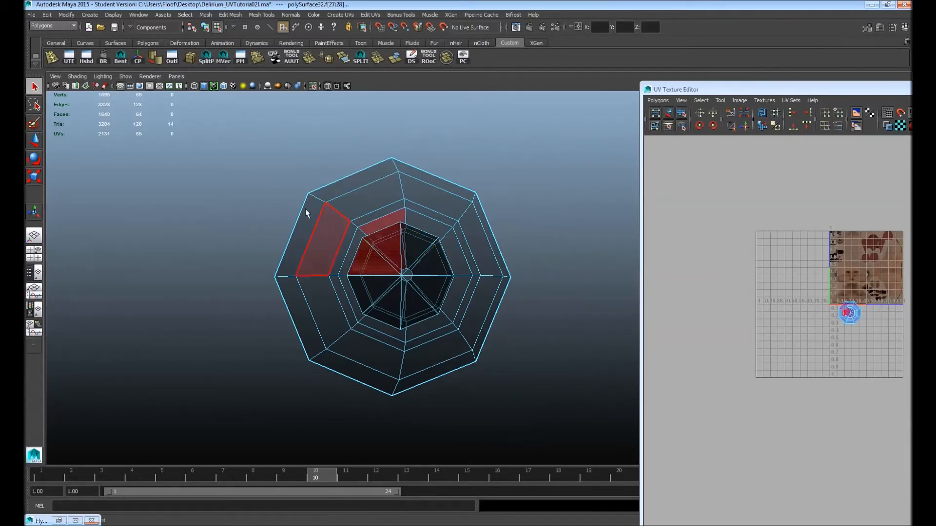
Paint-select the eight triangular faces of the second eyeball's inner disc and planar-project them.
left_click(34, 123)
mouse_move(389, 245)
left_mouse_down()
mouse_move(384, 265)
mouse_move(427, 262)
mouse_move(428, 246)
left_mouse_up()
left_click_drag(481, 202, 438, 213, "alt")
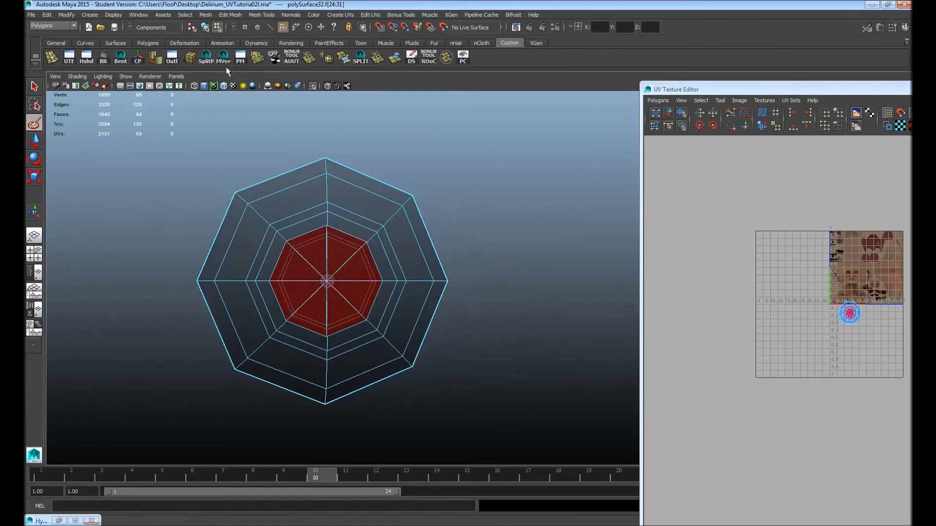
left_click(274, 57)
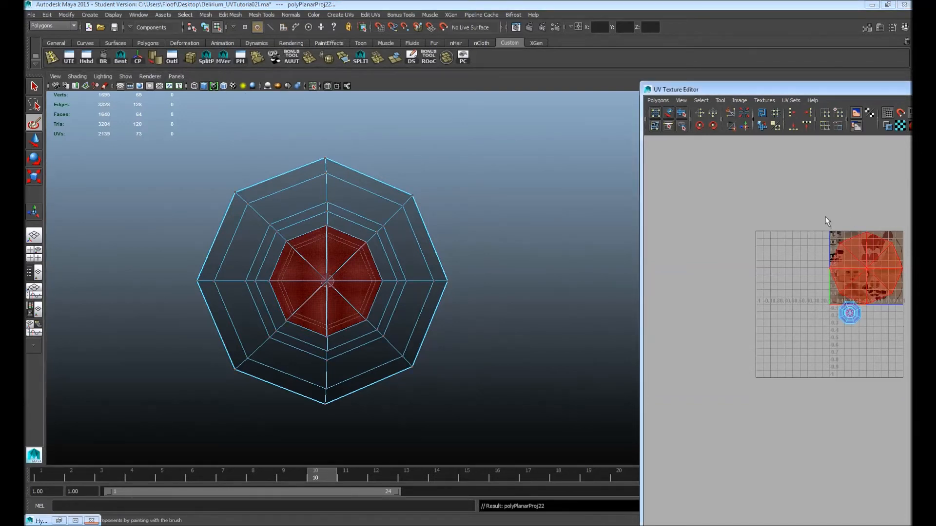
Leave the paint selection, undo the first area selection and area-select all UVs of the eyeball.
left_click(33, 88)
left_click_drag(171, 143, 312, 270)
key("ctrl+z")
left_click_drag(165, 168, 548, 437)
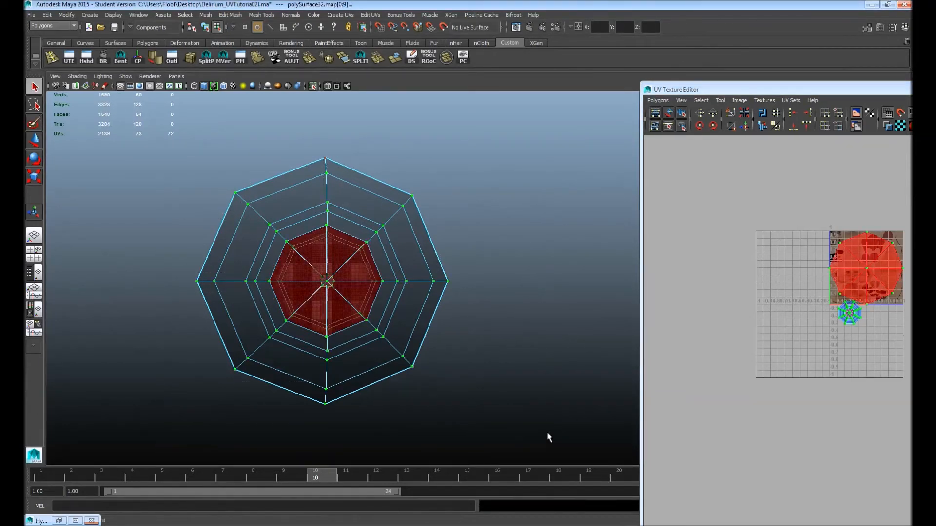
Select all of the eyeball's faces except the projected disc, isolate them and clear the selection.
key("F11")
left_click_drag(156, 141, 570, 462)
left_click(314, 85)
left_click(313, 85)
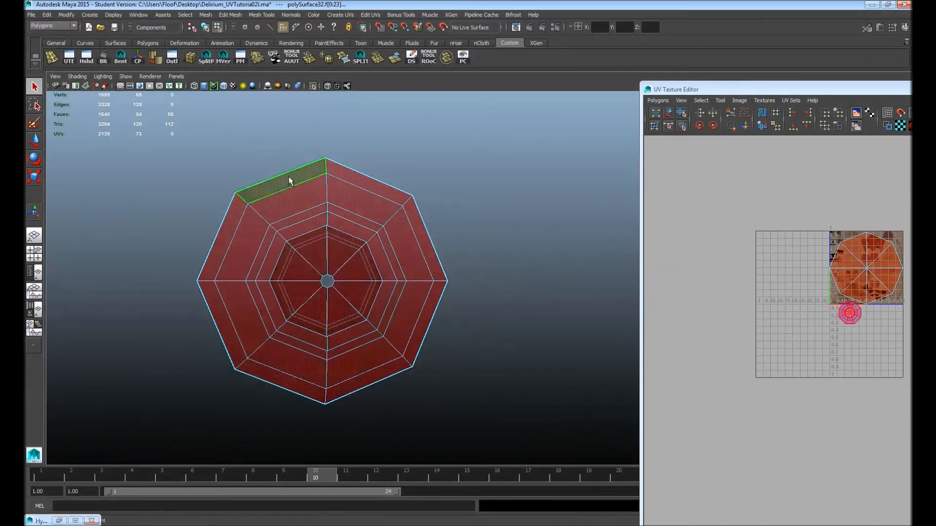
right_click_drag(294, 146, 420, 235, "alt")
middle_click_drag(420, 235, 512, 225, "alt")
left_click(511, 225)
mouse_move(482, 231)
left_mouse_down("alt")
mouse_move(463, 229)
mouse_move(474, 219)
left_mouse_up("alt")
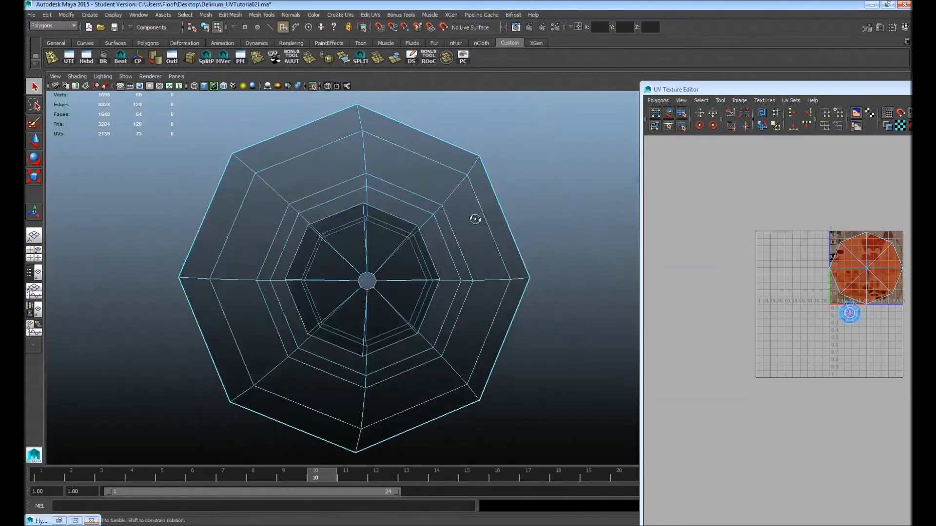
Paint-select the eight innermost faces around the eyeball's central opening and planar-project them.
left_click(34, 126)
mouse_move(355, 247)
left_mouse_down()
mouse_move(345, 255)
mouse_move(411, 296)
mouse_move(408, 236)
left_mouse_up()
right_click_drag(409, 236, 336, 218, "alt")
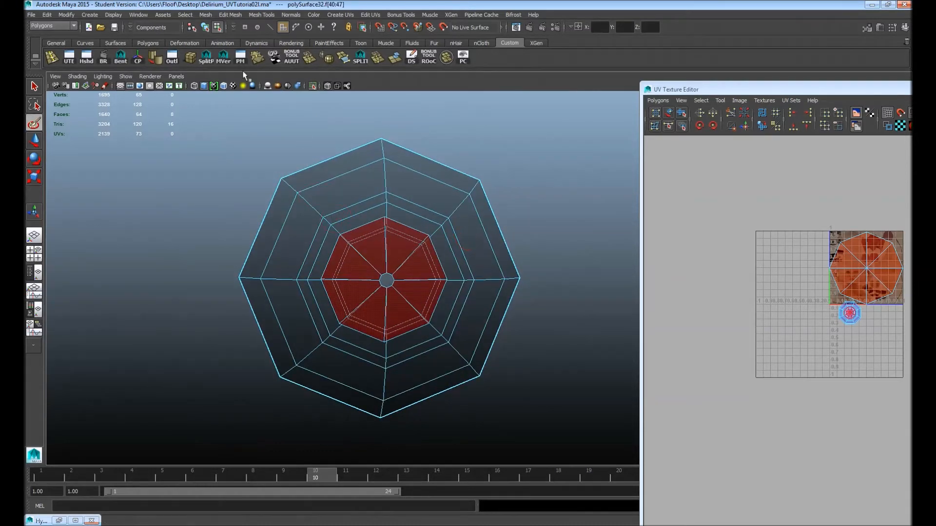
left_click(273, 58)
key("q")
Scale both projected disc shells down together, move them outside the texture square, and clear the selection.
scroll(810, 262, "down", 3)
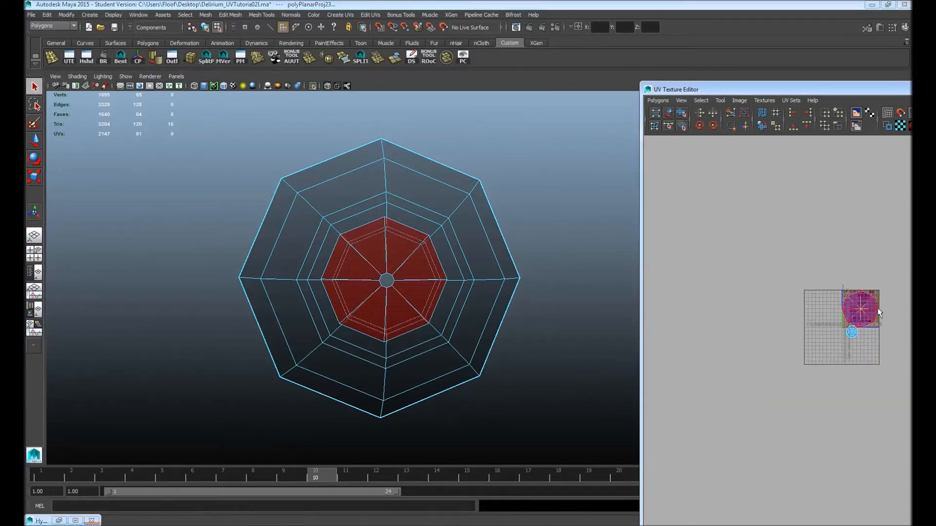
middle_click_drag(889, 308, 785, 284, "alt")
scroll(741, 267, "up", 3)
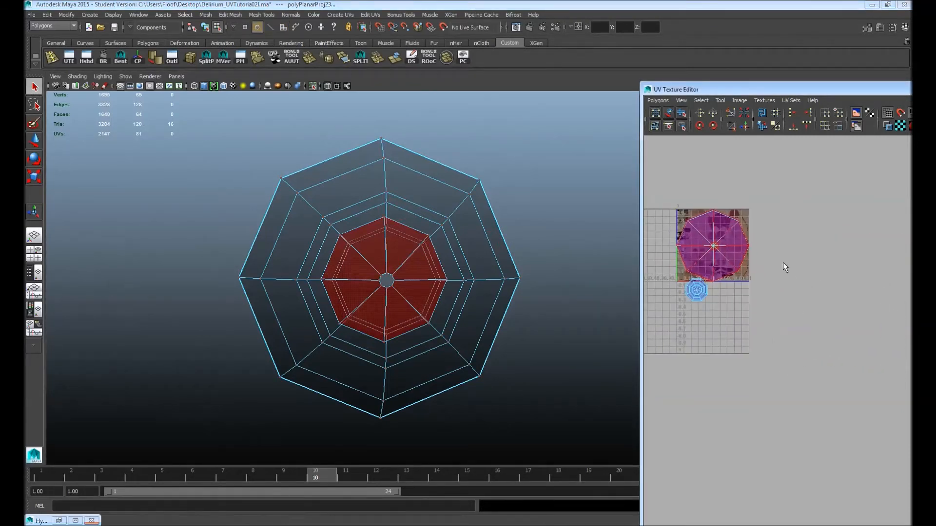
left_click_drag(852, 295, 851, 294)
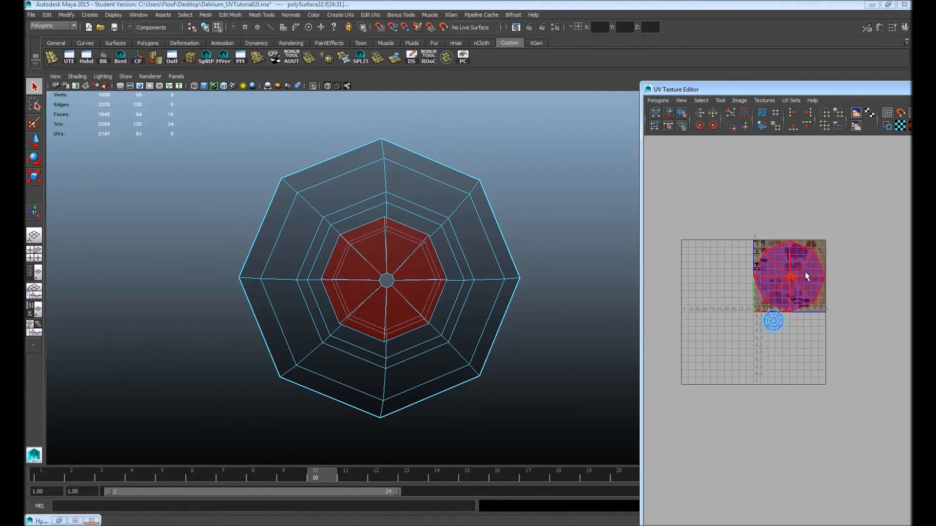
key("r")
left_click_drag(790, 279, 751, 338)
key("w")
left_click_drag(788, 278, 739, 340)
scroll(472, 258, "down", 5)
left_click_drag(385, 205, 530, 349)
left_click(541, 287)
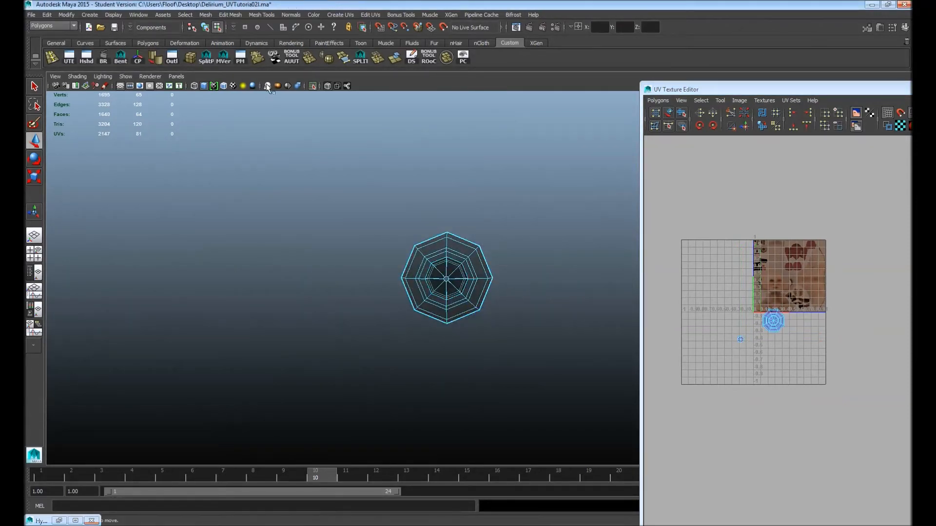
Show the whole head again and select the parts of both eyes without the head mesh.
left_click(313, 87)
scroll(491, 207, "down", 5)
left_click_drag(490, 207, 497, 150, "alt")
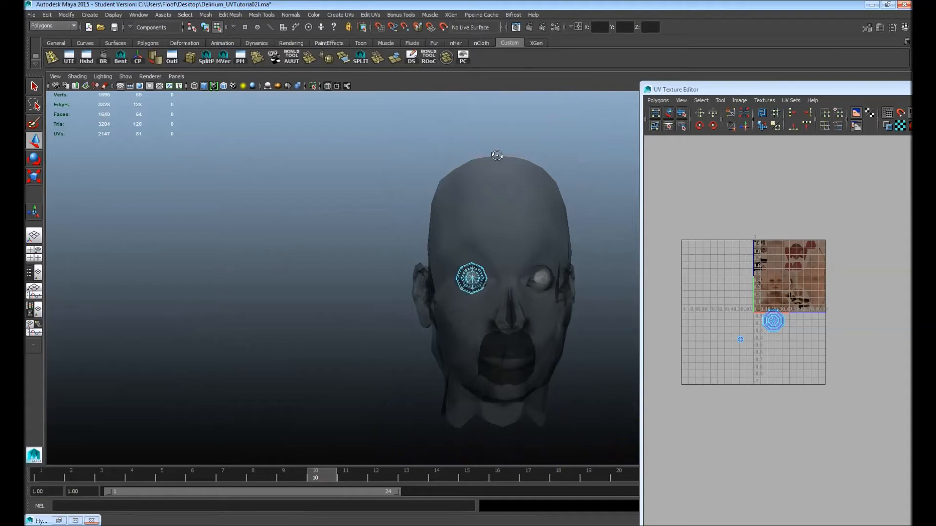
right_click_drag(498, 205, 576, 282, "alt")
middle_click_drag(506, 280, 420, 225, "alt")
right_click_drag(420, 226, 535, 240, "alt")
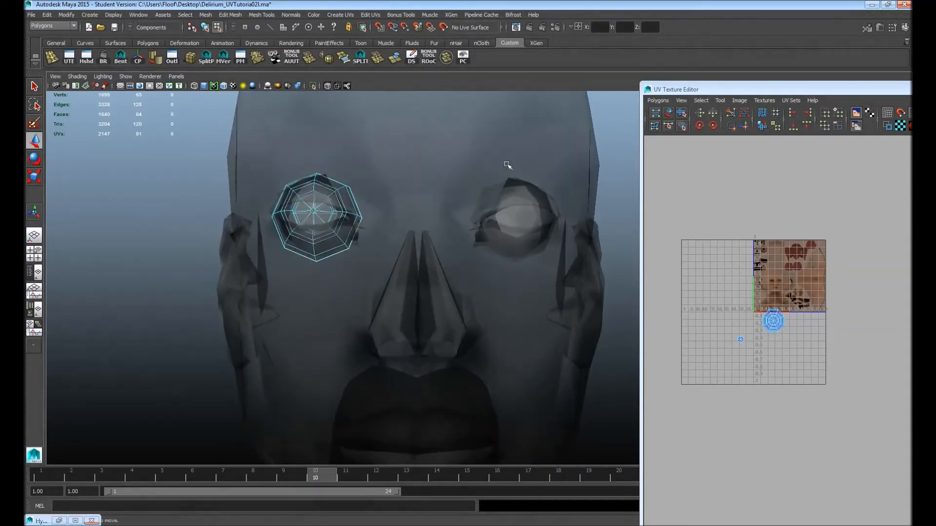
left_click(488, 171)
key("ctrl+z")
left_click_drag(227, 157, 461, 353)
left_click(374, 162, "ctrl")
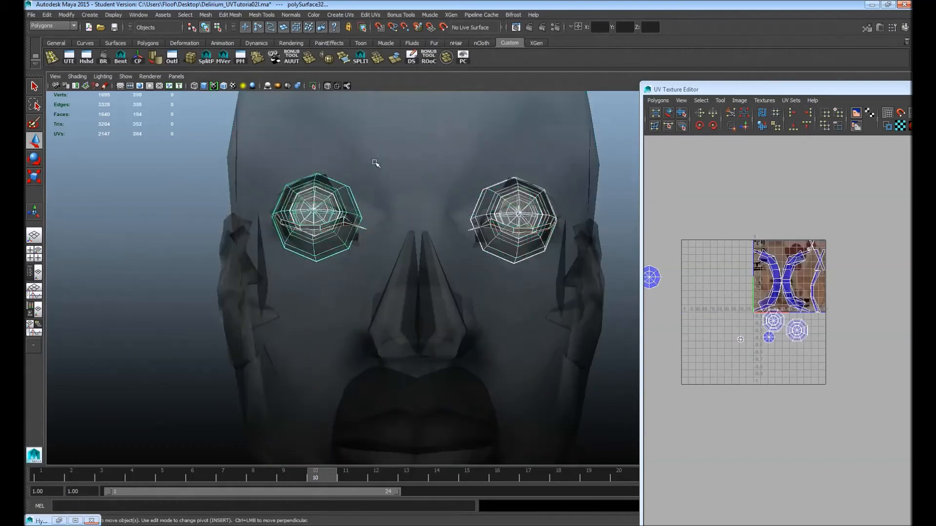
Turn on smooth preview for the selected eye parts and select one eye's inner eyeball surface.
key("f")
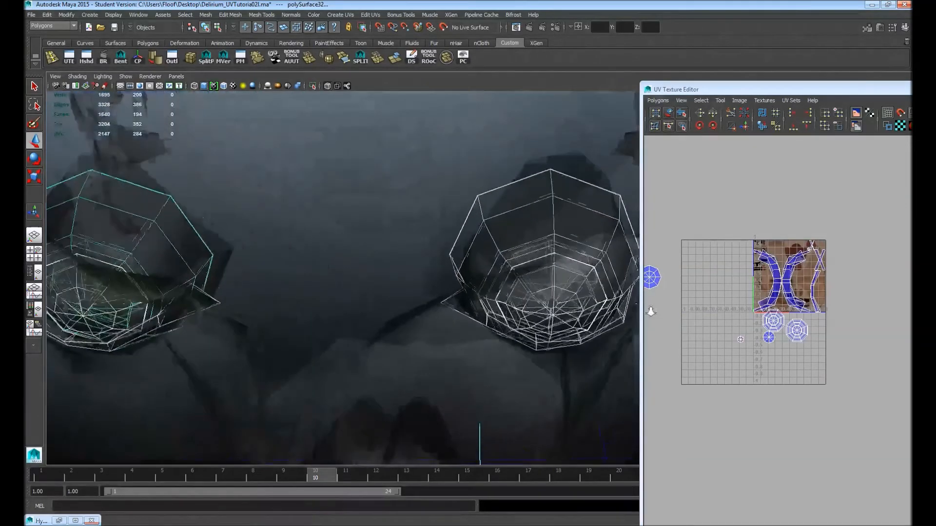
left_click_drag(396, 215, 419, 249, "alt")
right_click_drag(420, 249, 544, 272, "alt")
middle_click_drag(543, 272, 480, 251, "alt")
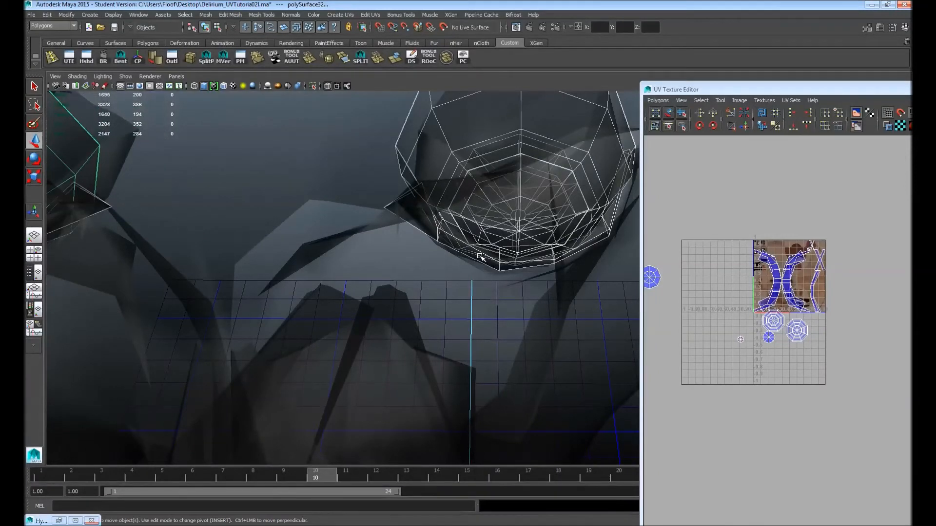
key("3")
right_click_drag(460, 266, 534, 264, "alt")
left_click(533, 246)
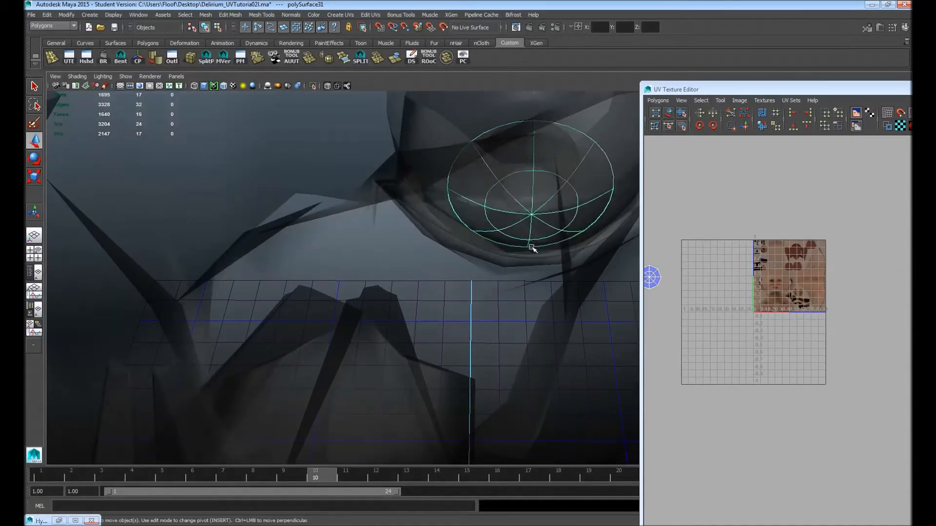
Select the thin lower-lid strip of one eye by area-selecting and excluding the surrounding meshes.
left_click_drag(570, 269, 505, 213)
right_click_drag(504, 213, 446, 170, "alt")
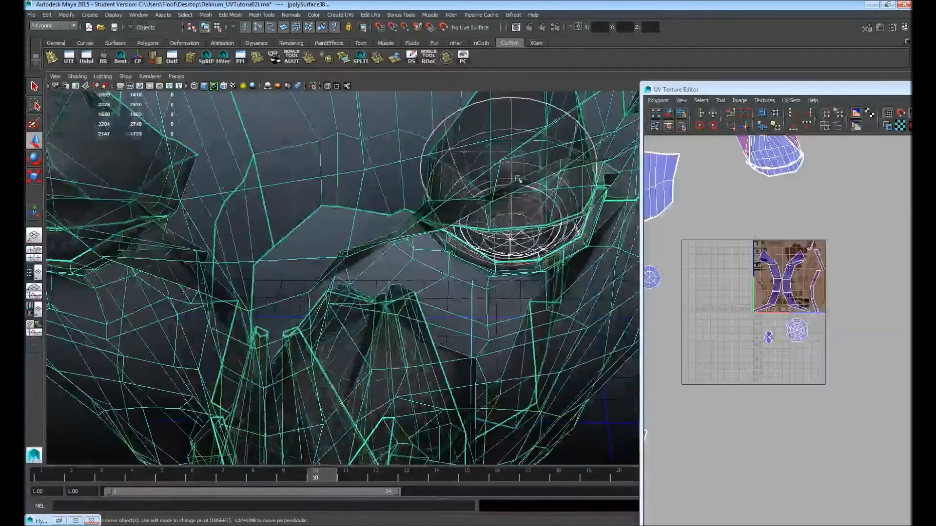
left_click_drag(459, 153, 545, 188, "ctrl")
middle_click_drag(446, 206, 596, 197, "alt")
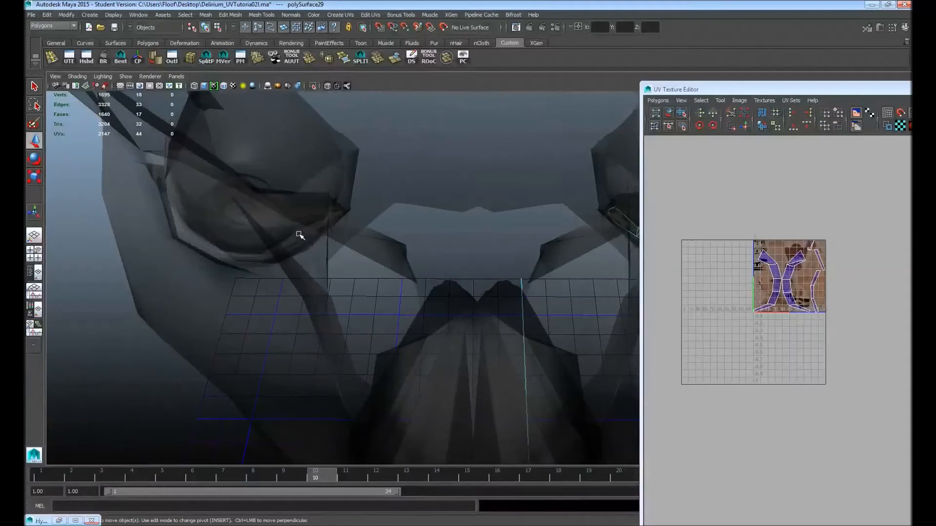
Select the lower-lid strips of both eyes, leaving the head and eyeballs out of the selection.
left_click(300, 235)
left_click(334, 191)
middle_click_drag(510, 200, 466, 176, "alt")
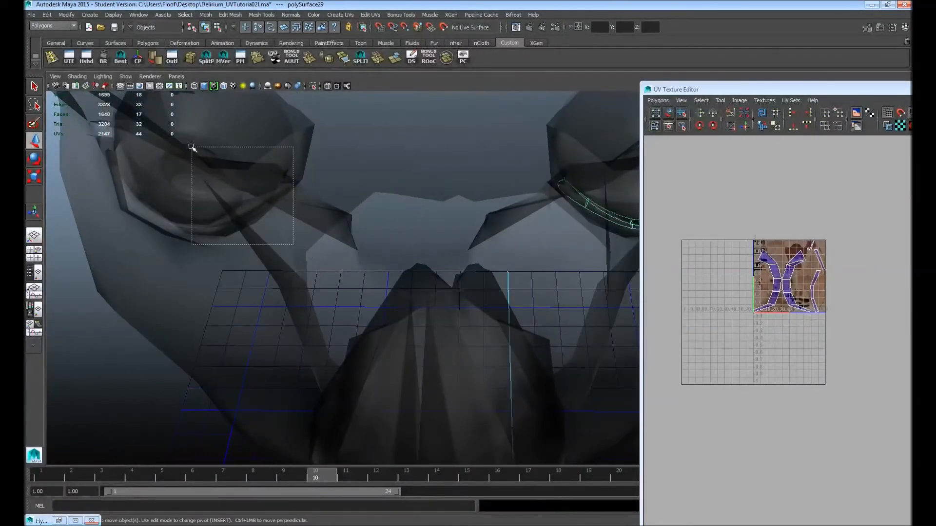
left_click_drag(306, 218, 177, 106)
right_click_drag(263, 165, 187, 187, "alt")
left_click_drag(594, 315, 458, 222, "alt")
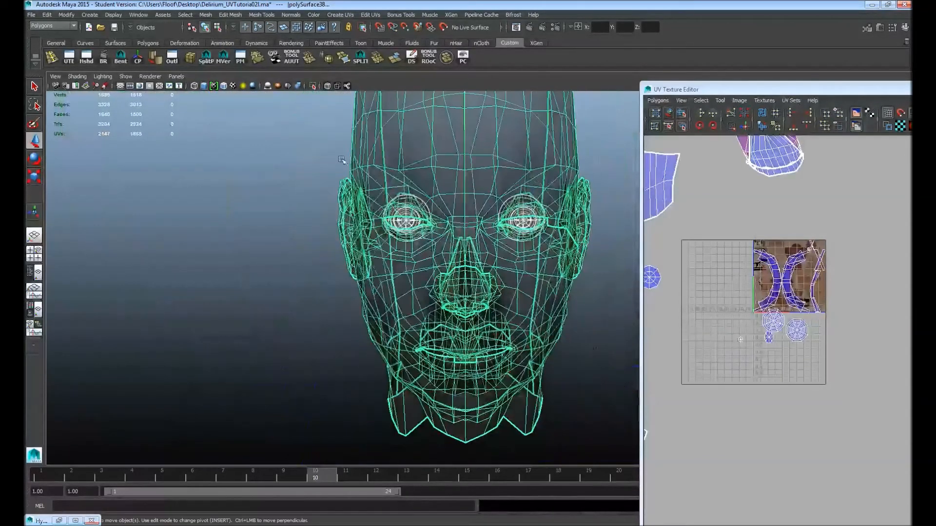
left_click(556, 218)
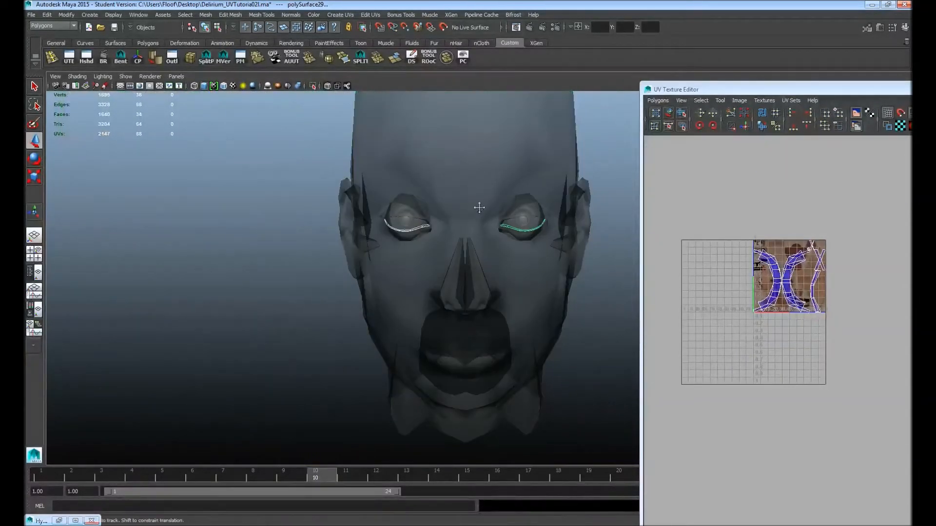
Select all faces of both lower-lid strips in the UV Texture Editor.
middle_click_drag(478, 206, 446, 212, "alt")
middle_click_drag(804, 288, 829, 266, "alt")
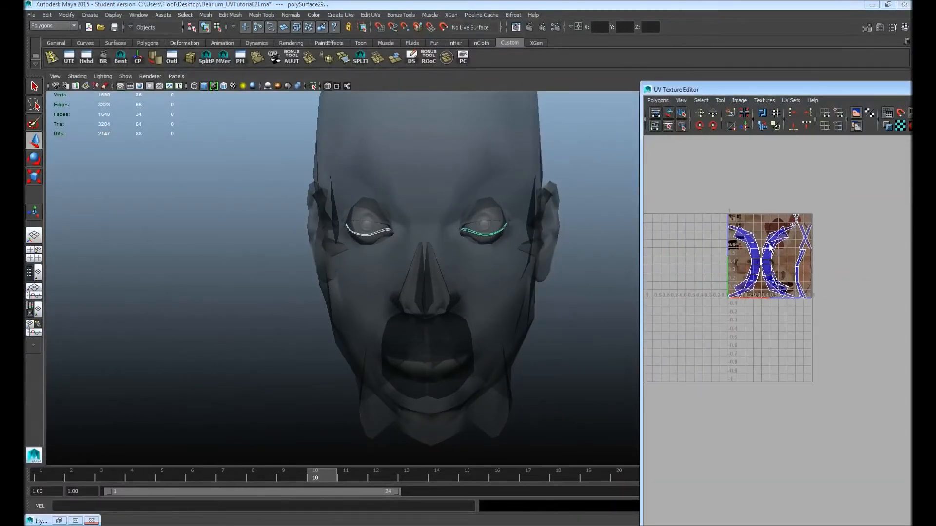
right_click_drag(768, 265, 768, 292)
left_click_drag(716, 197, 871, 317)
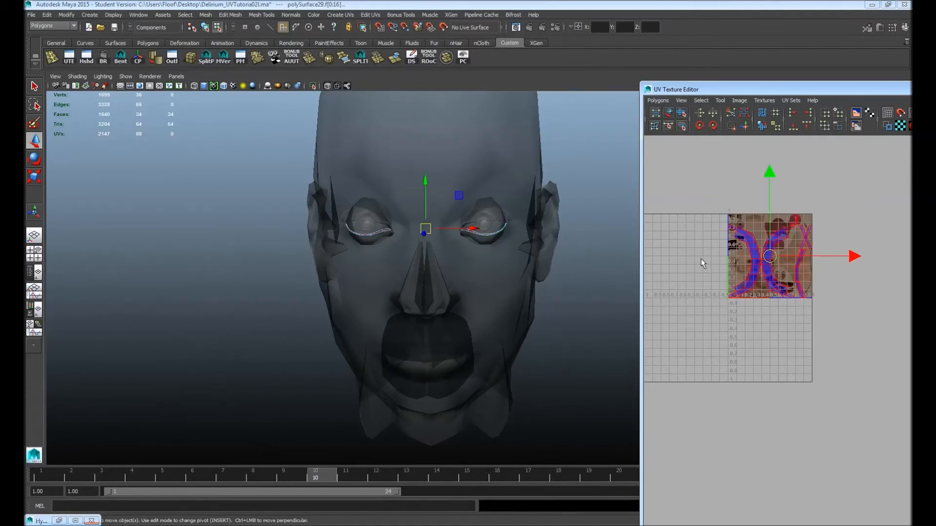
Try a planar projection on the lid strip faces and replace it with Automatic Mapping.
key("g")
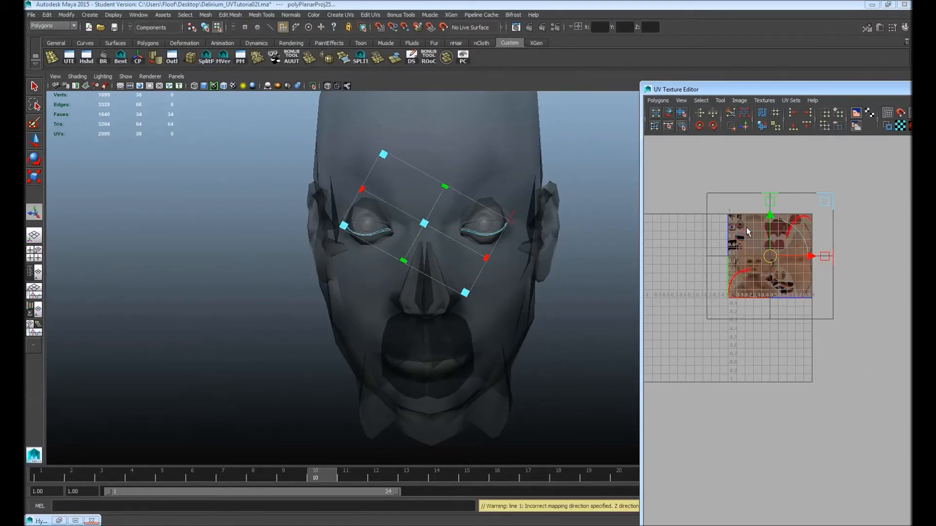
key("w")
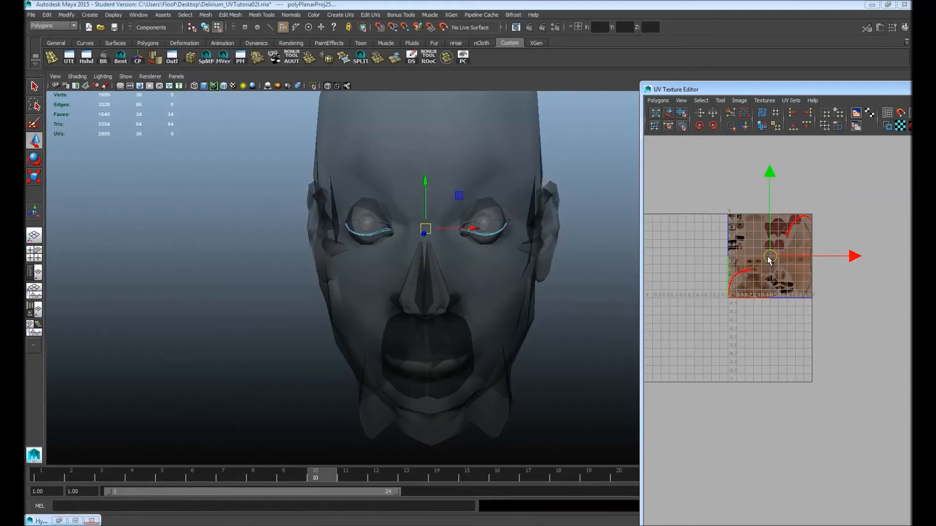
left_click(370, 15)
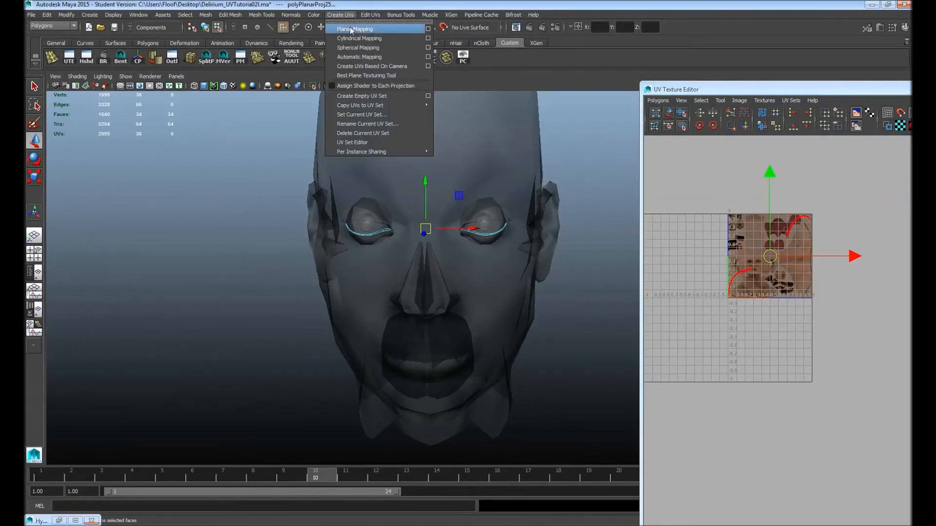
left_click(351, 57)
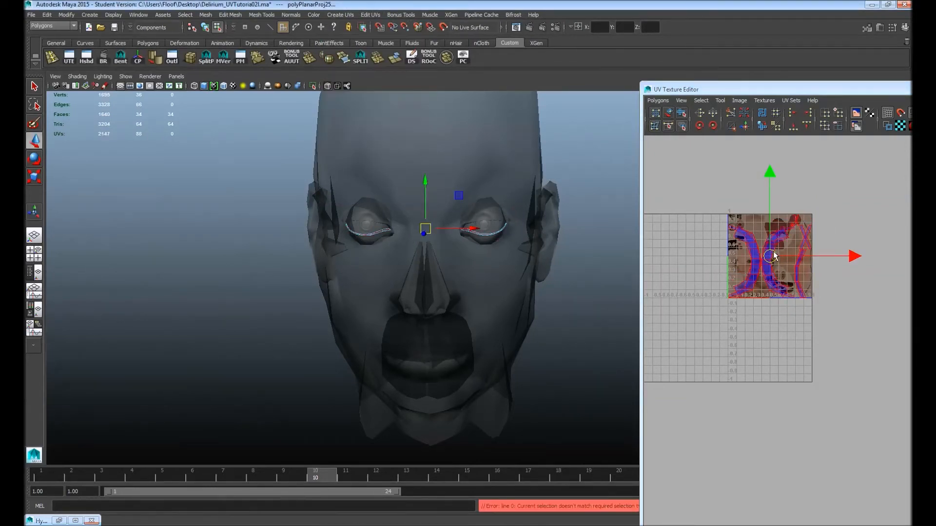
Move the lid strips' UV shells below the texture square.
left_click_drag(775, 254, 762, 393)
middle_click_drag(783, 316, 788, 228, "alt")
right_click_drag(788, 228, 841, 326, "alt")
middle_click_drag(807, 304, 907, 292, "alt")
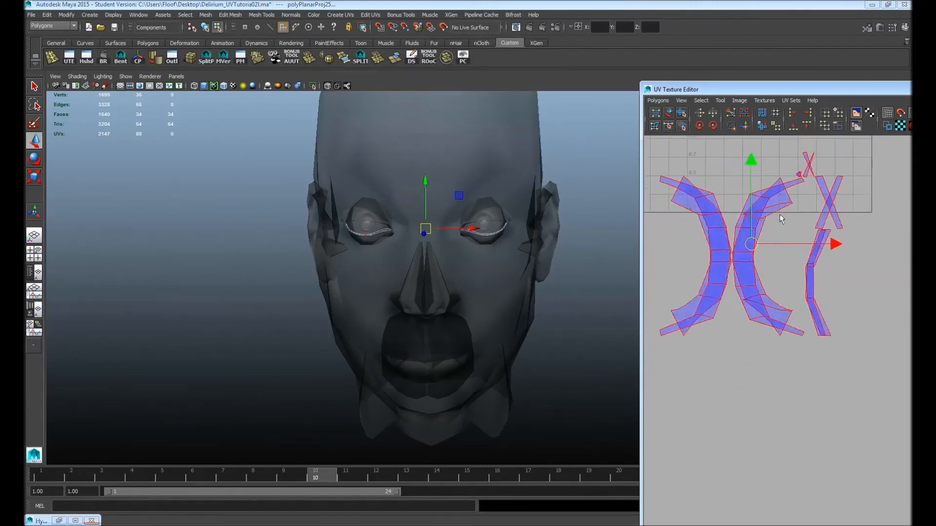
Turn off smooth preview and try to select the lower-lid strip's edges, with and without isolation.
right_click_drag(784, 199, 784, 181)
right_click_drag(436, 225, 464, 236, "alt")
middle_click_drag(463, 236, 472, 281, "alt")
right_click_drag(472, 280, 549, 307, "alt")
middle_click_drag(521, 241, 488, 281, "alt")
left_click(479, 271)
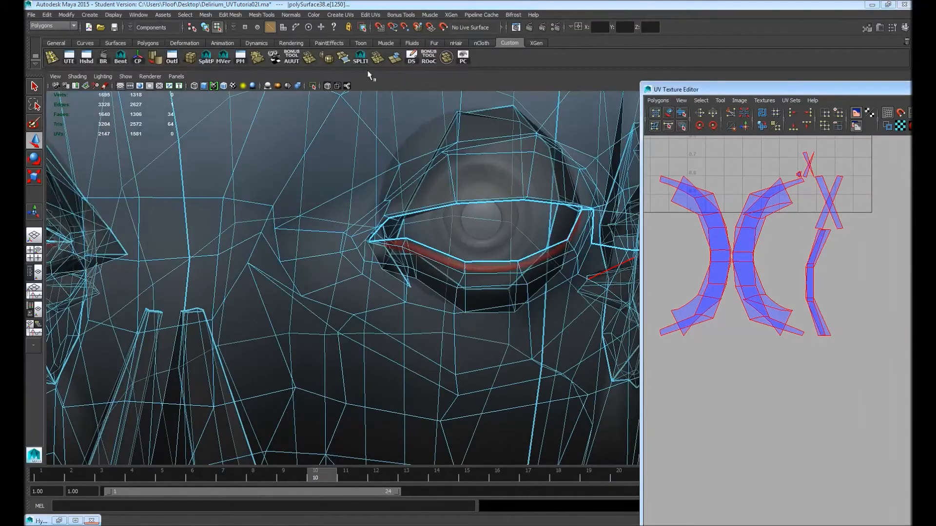
left_click(312, 86)
key("1")
left_click(456, 274)
left_click(500, 267)
left_click(556, 255)
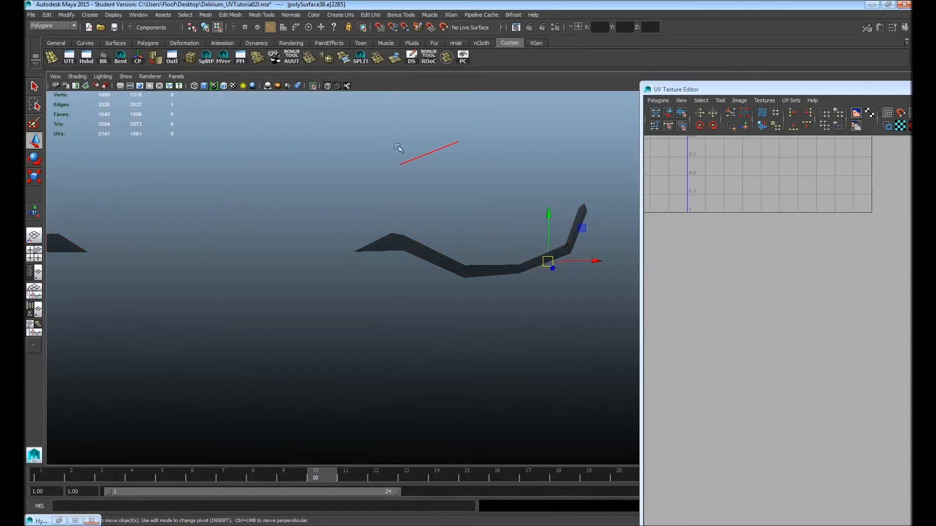
left_click(312, 86)
scroll(482, 195, "down", 3)
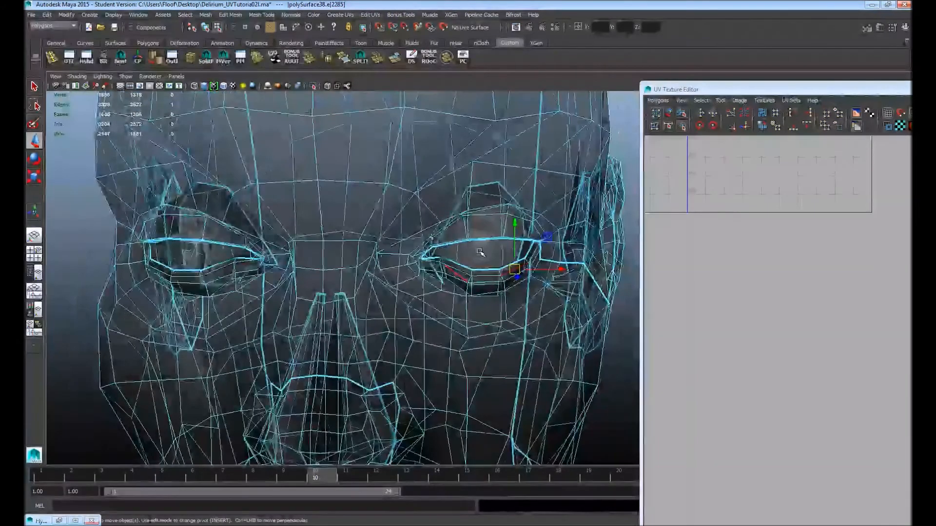
Return to object selection, select both lower-lid strips, isolate them and frame them in the view.
key("F8")
scroll(489, 208, "down", 5)
left_click_drag(240, 188, 557, 254)
scroll(417, 290, "up", 2)
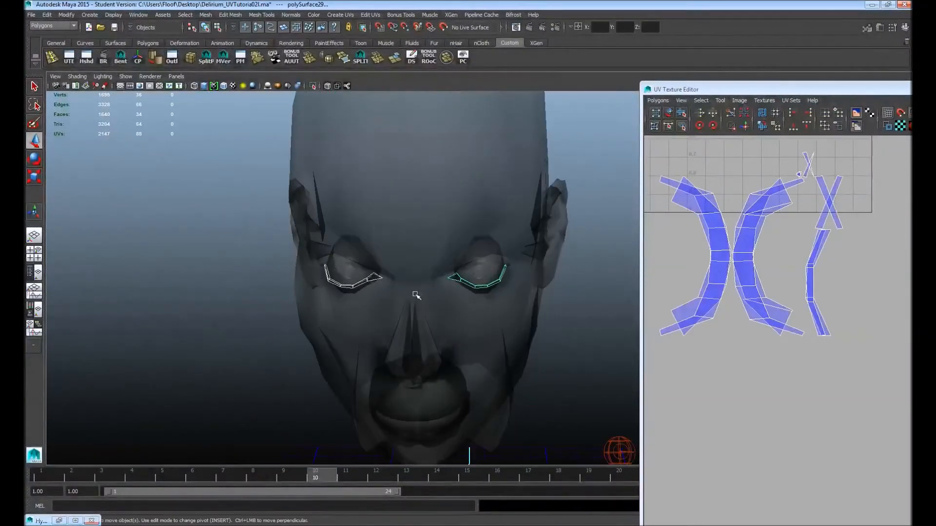
left_click(314, 86)
key("f")
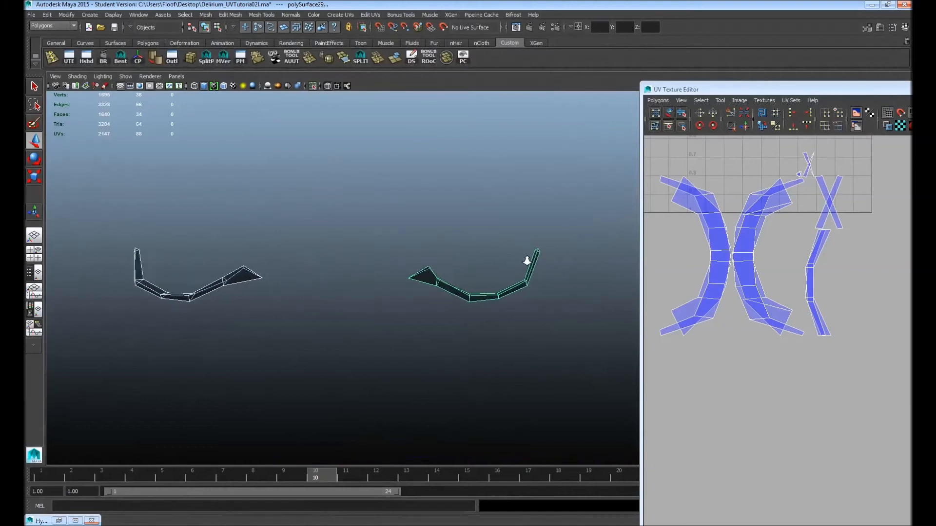
Select a lengthwise edge loop on one lid strip, move and sew its UVs, and clear the selection.
double_click(457, 288)
middle_click_drag(291, 243, 375, 208, "alt")
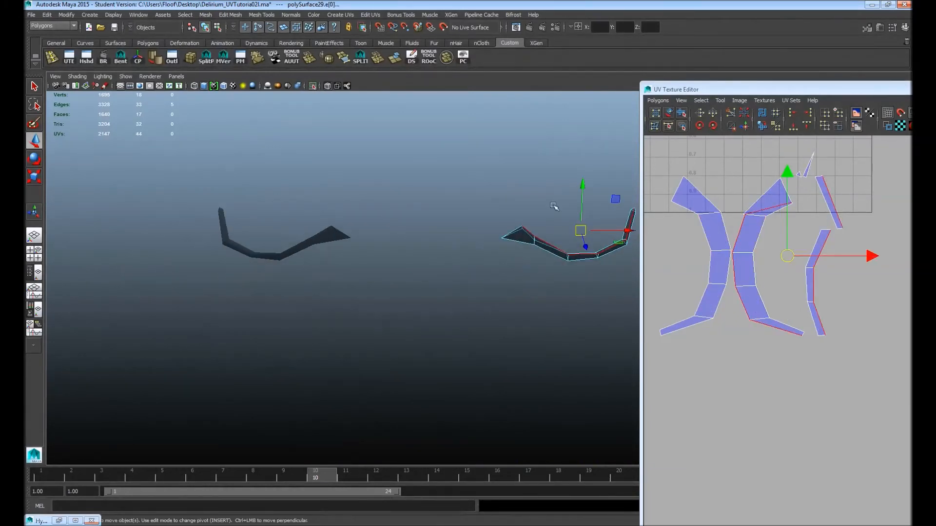
left_click(744, 126)
middle_click_drag(699, 211, 703, 187, "alt")
left_click_drag(523, 215, 527, 240, "alt")
left_click(775, 191)
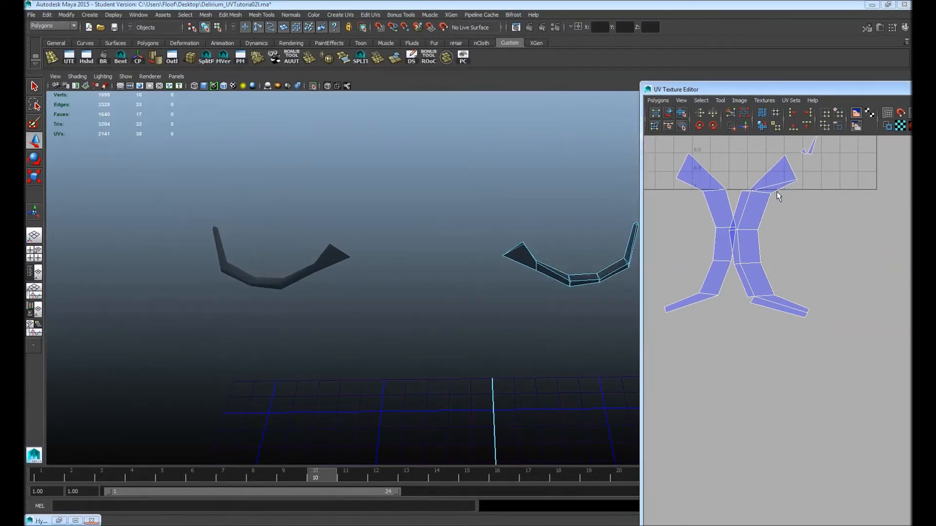
Try to move and sew the five edges along the outer curve of the lid strip's UV shell, and undo the sew.
key("F10")
left_click(766, 208)
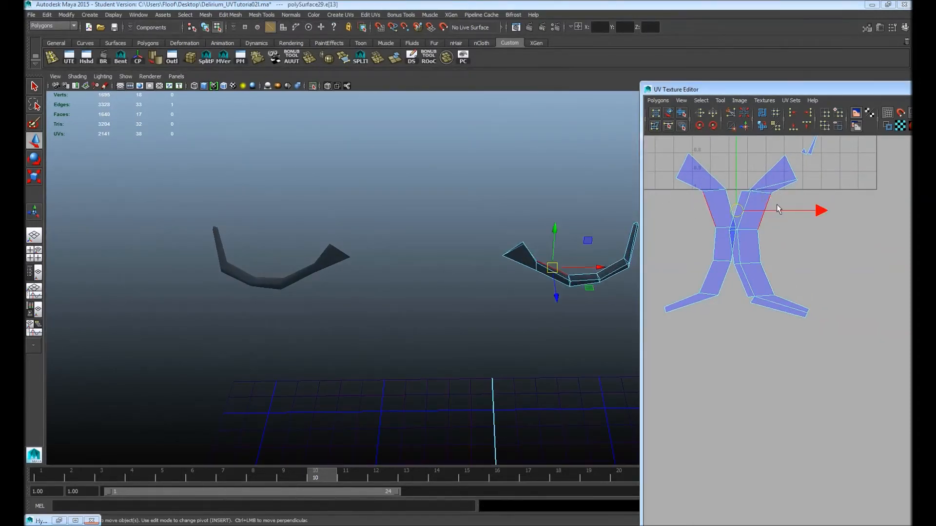
left_click(780, 189, "shift")
left_click(760, 246, "shift")
left_click(768, 282, "shift")
left_click(804, 307, "shift")
left_click(745, 126)
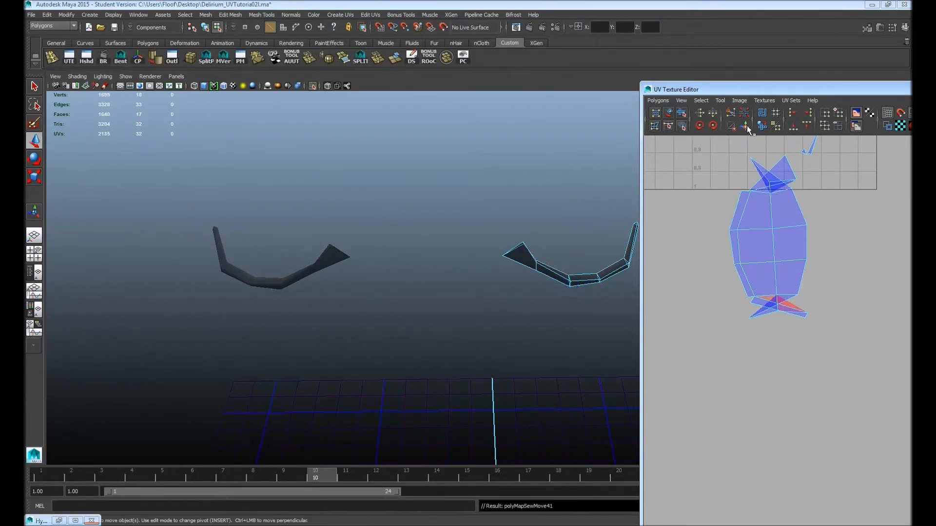
scroll(871, 207, "up", 5)
scroll(871, 207, "down", 4)
key("ctrl+z")
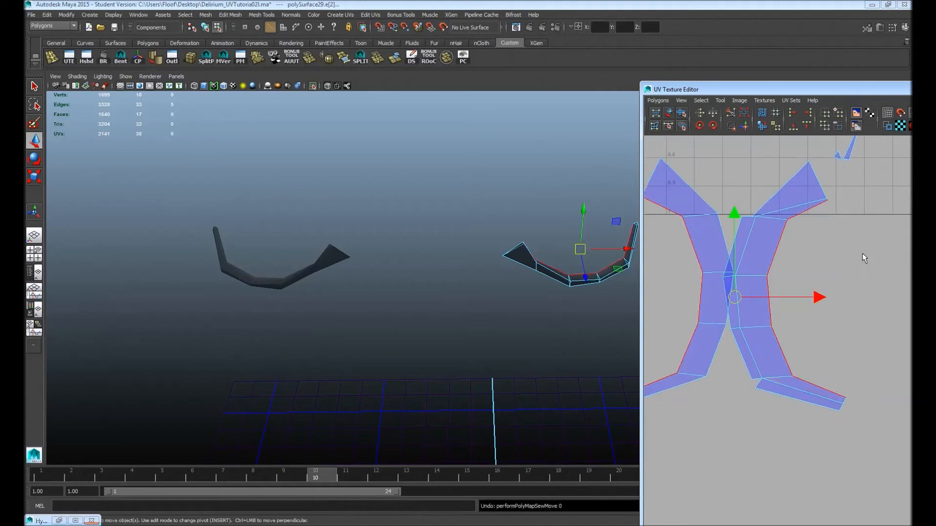
Cut the UVs along the crosswise edges that separate the end pieces from the middle of the lid strip's two shells.
left_click(803, 207)
left_click(804, 367, "shift")
left_click(730, 205)
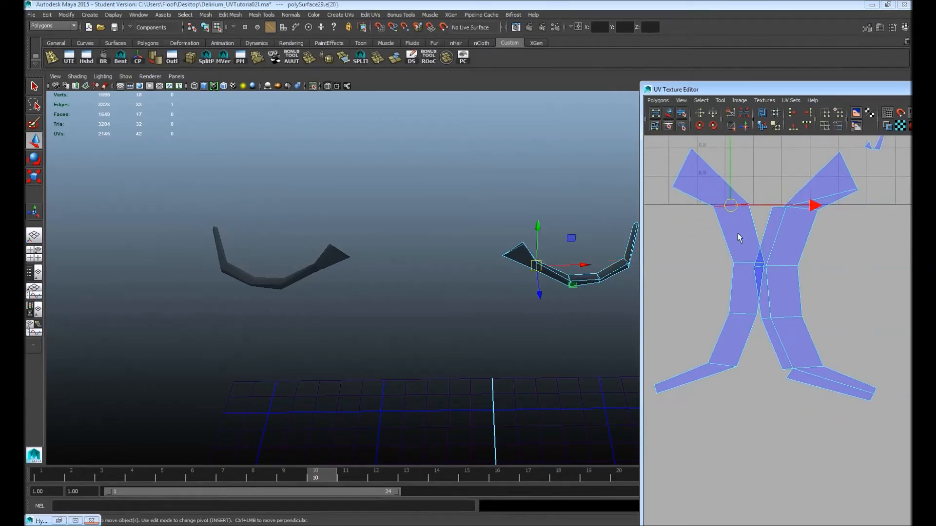
left_click(718, 362, "shift")
left_click(730, 113)
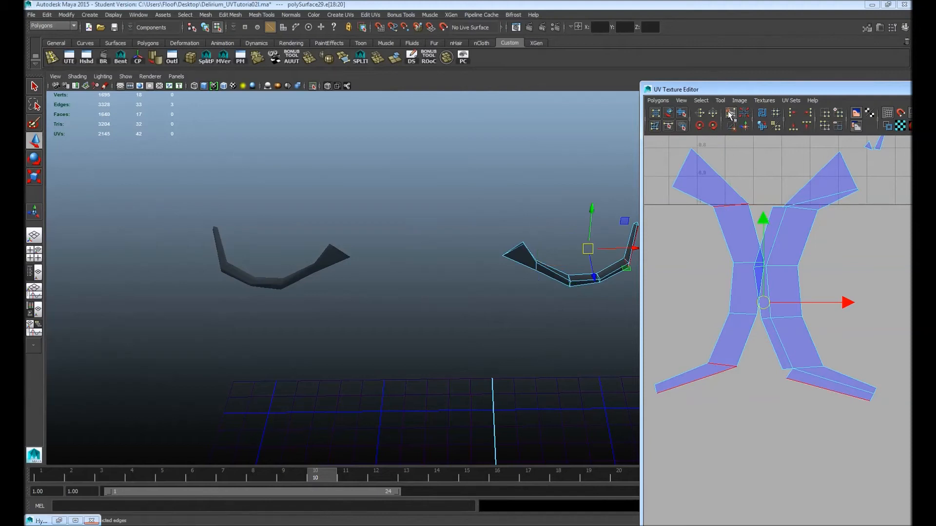
Move and sew the two strip shells' UVs along their three middle outer edges, and reattach the end pieces at both joints.
left_click(810, 232)
left_click(802, 273, "shift")
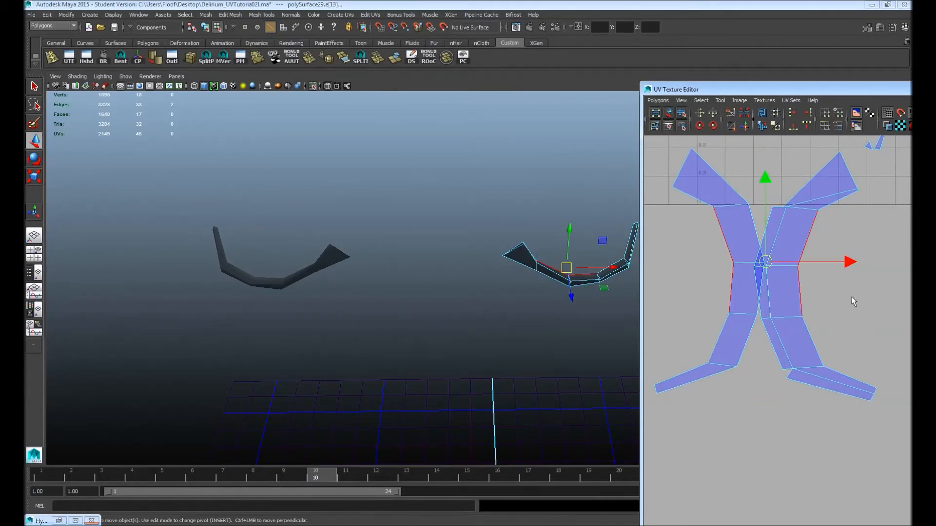
left_click(810, 341, "shift")
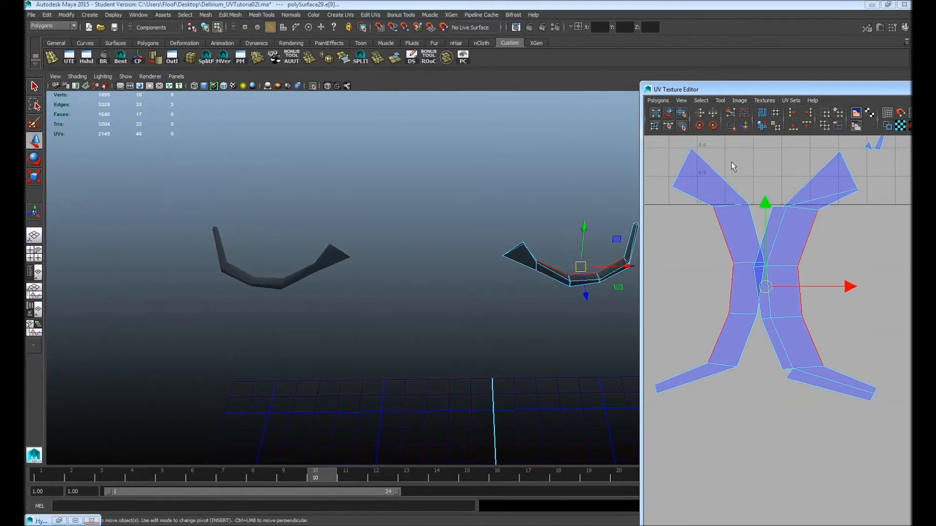
left_click(746, 127)
middle_click_drag(832, 287, 827, 336, "alt")
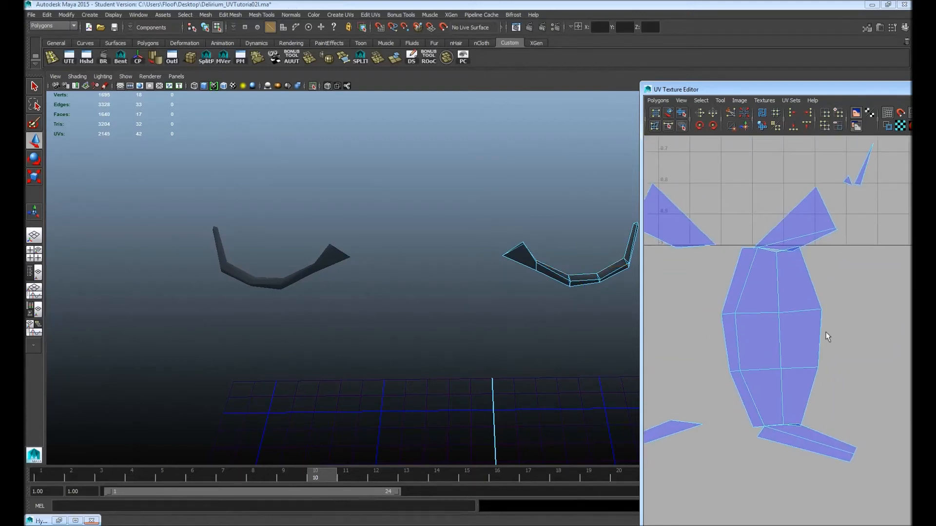
left_click(782, 251)
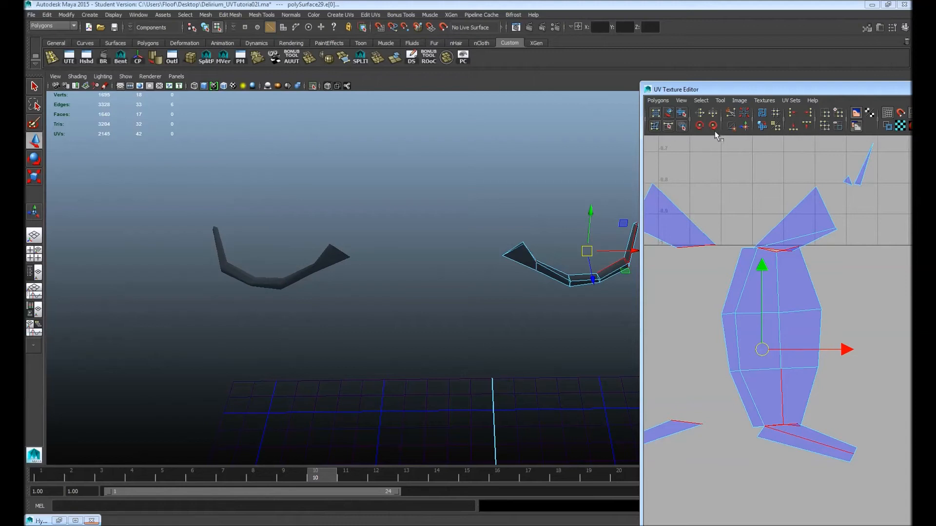
left_click(744, 126)
Try to move and sew the overlapping triangular end pieces along their shared edge, and undo the sew.
left_click(786, 250)
middle_click_drag(785, 255, 807, 230, "alt")
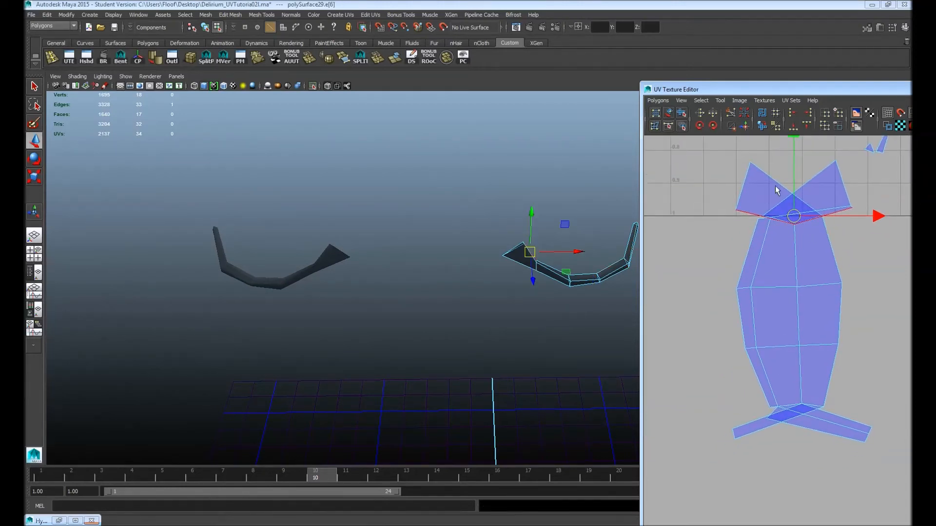
left_click(744, 125)
key("ctrl+z")
Cut the UVs along the edges joining the two narrow lower end pieces to the middle shell.
middle_click_drag(805, 195, 773, 254, "alt")
right_click_drag(741, 300, 806, 351, "alt")
middle_click_drag(716, 446, 799, 298, "alt")
right_click_drag(799, 302, 805, 373, "alt")
left_click(829, 373)
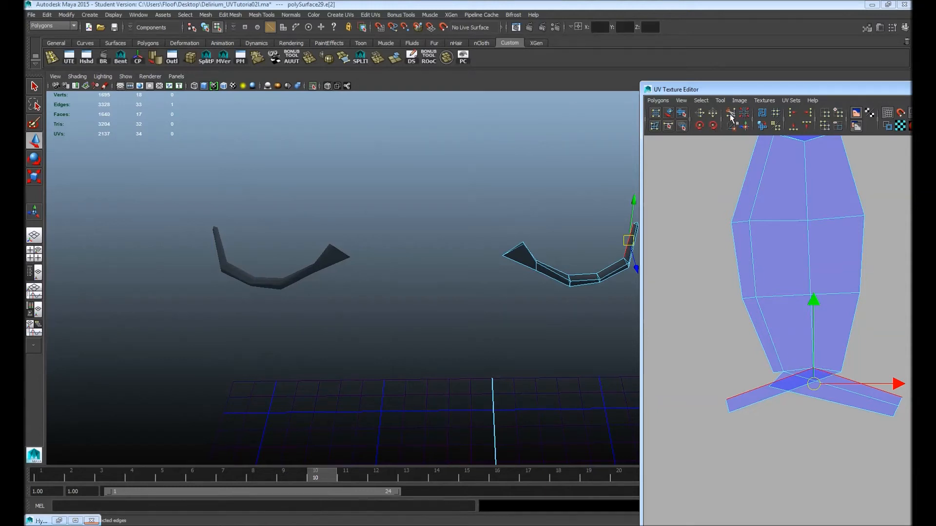
left_click(833, 370)
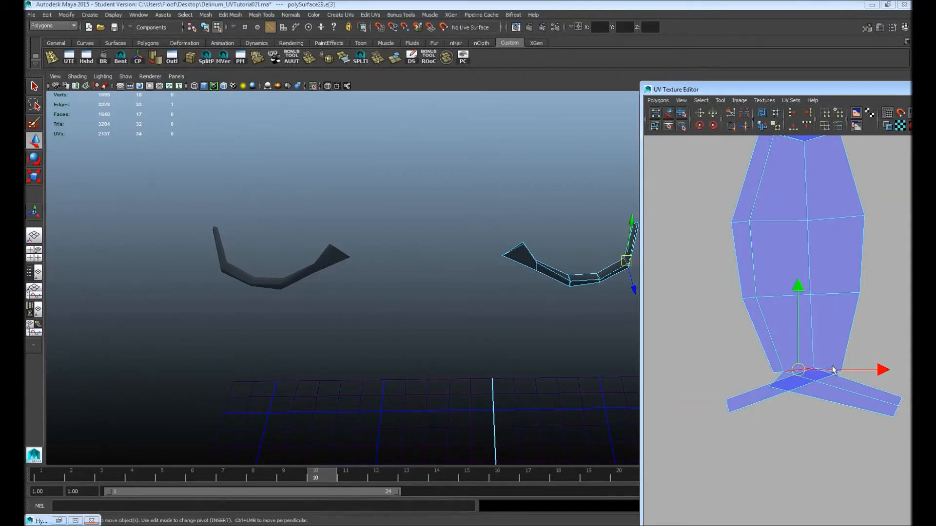
left_click(834, 372, "shift")
left_click(731, 127)
Try selecting the edges around the overlapping triangular end pieces and converting them to faces, and undo the conversion.
middle_click_drag(751, 193, 770, 430, "alt")
right_click_drag(770, 430, 800, 400, "alt")
middle_click_drag(799, 399, 774, 347, "alt")
left_click(774, 337)
left_click(794, 339, "shift")
left_click_drag(762, 308, 807, 304)
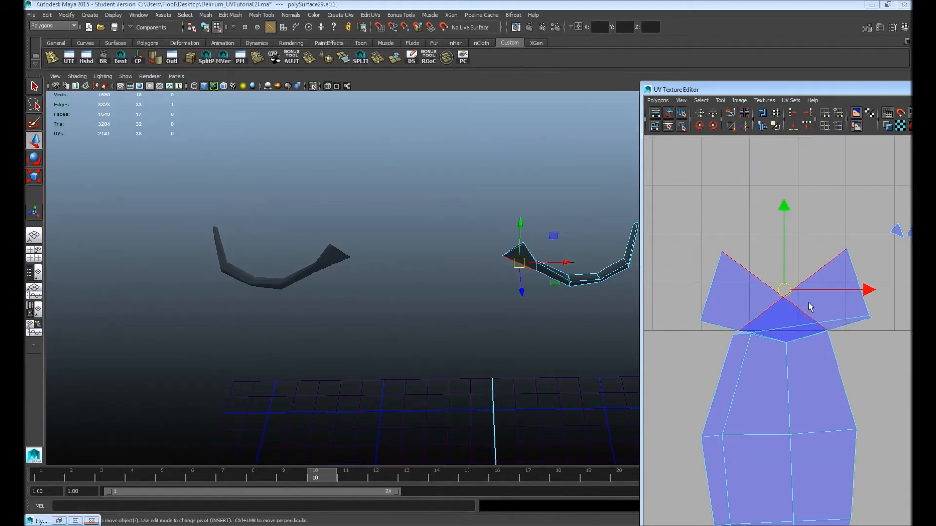
right_click_drag(723, 322, 752, 346, "alt")
middle_click_drag(751, 346, 818, 329, "alt")
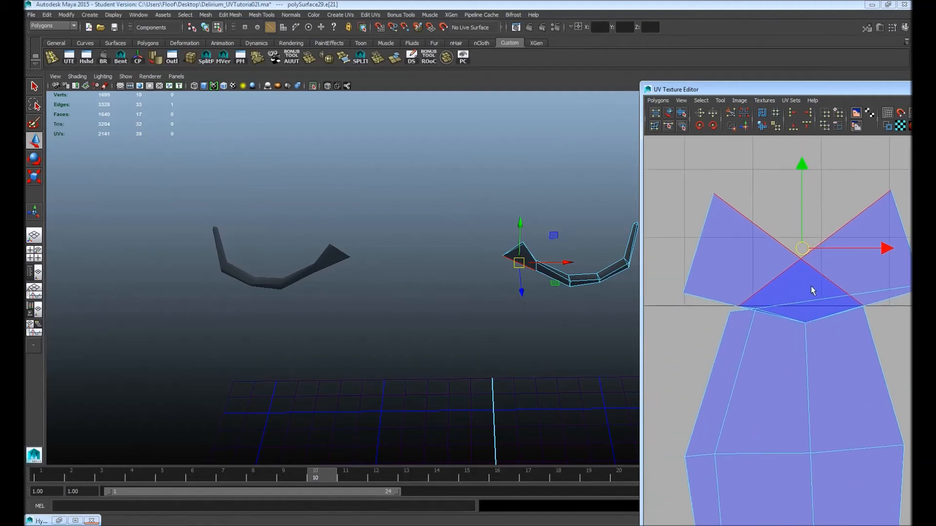
middle_click_drag(825, 281, 808, 235, "alt")
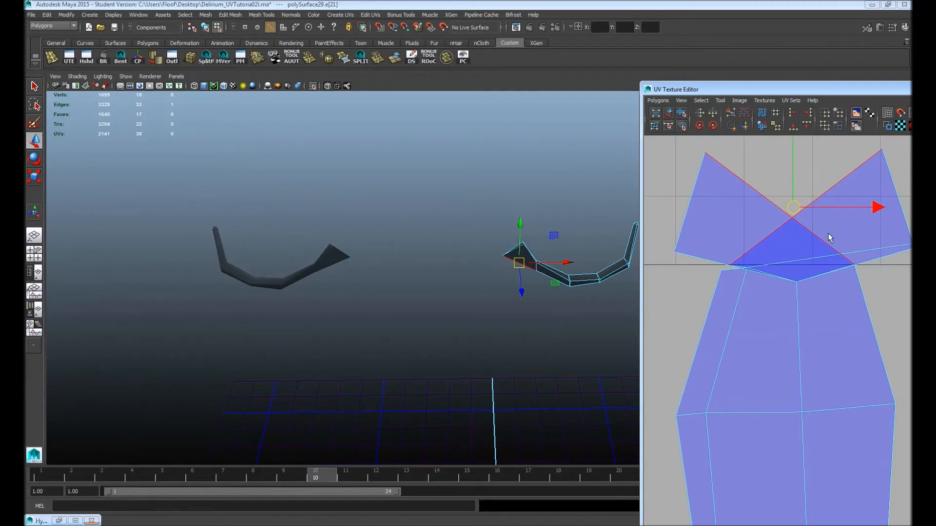
left_click(814, 281)
left_click_drag(794, 265, 794, 264)
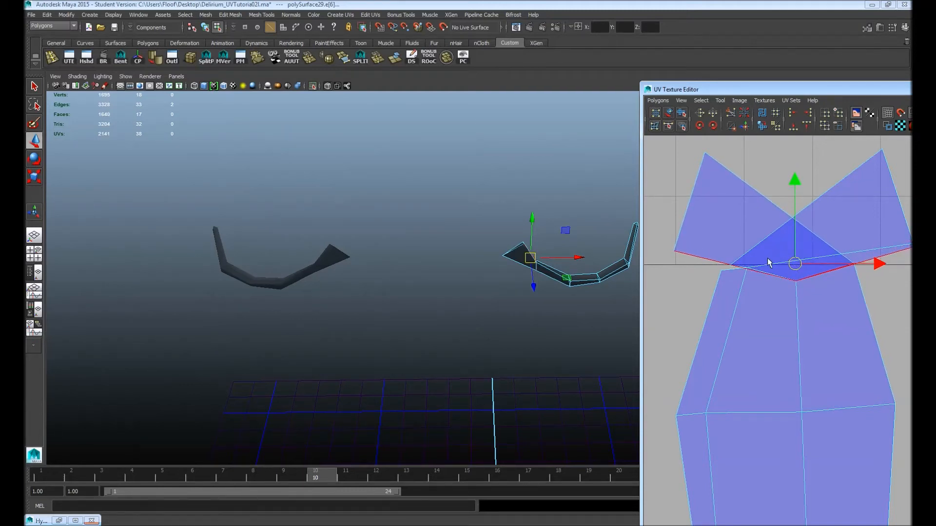
key("ctrl+F11")
key("ctrl+z")
key("ctrl+z")
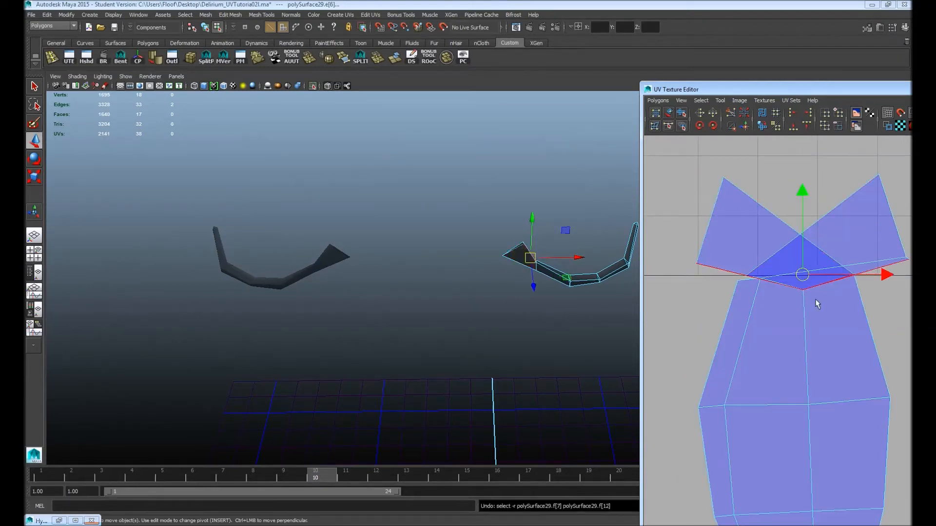
Select the three faces of the overlapping triangular end pieces and cut their UVs free from the middle shell.
middle_click_drag(802, 294, 780, 240, "alt")
left_click(767, 224)
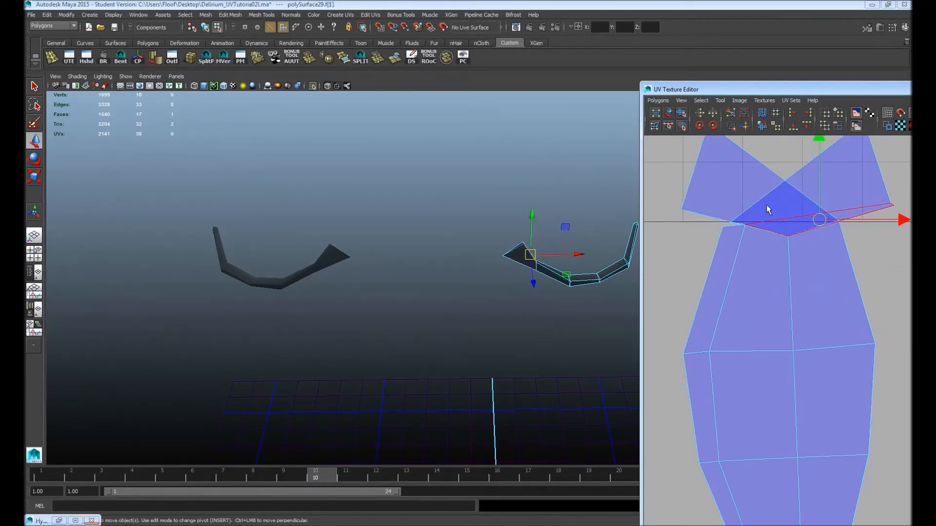
left_click_drag(811, 194, 775, 184, "shift")
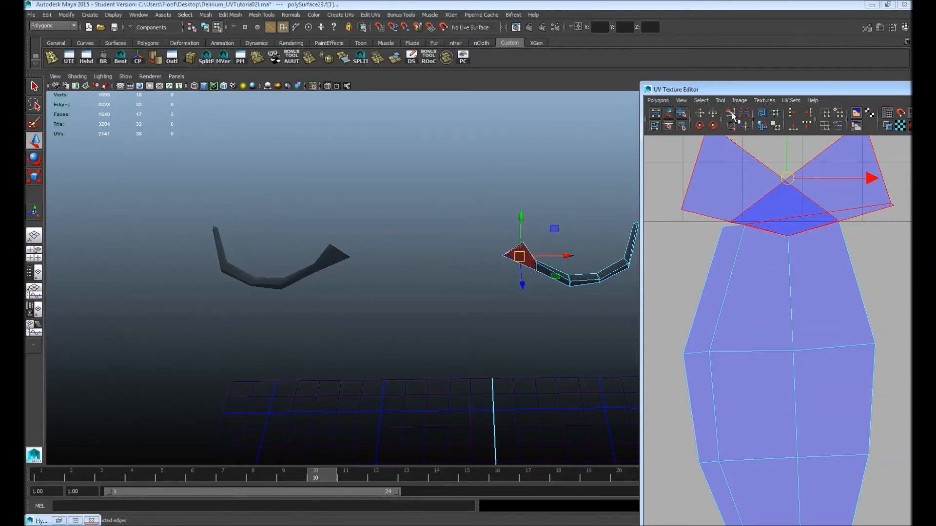
left_click(730, 114)
Return to face selection and move the two triangular end faces apart, clear of the middle shell.
right_click_drag(746, 229, 670, 241, "alt")
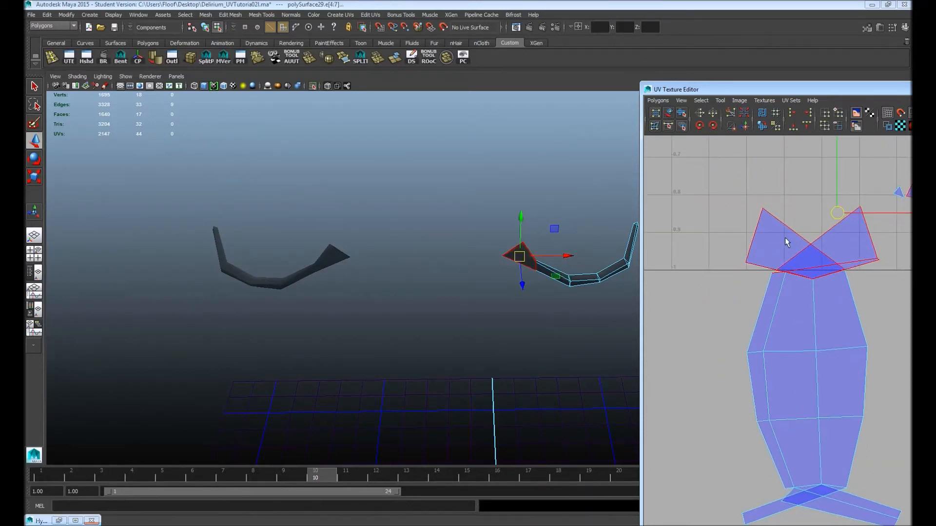
right_click_drag(808, 237, 818, 237)
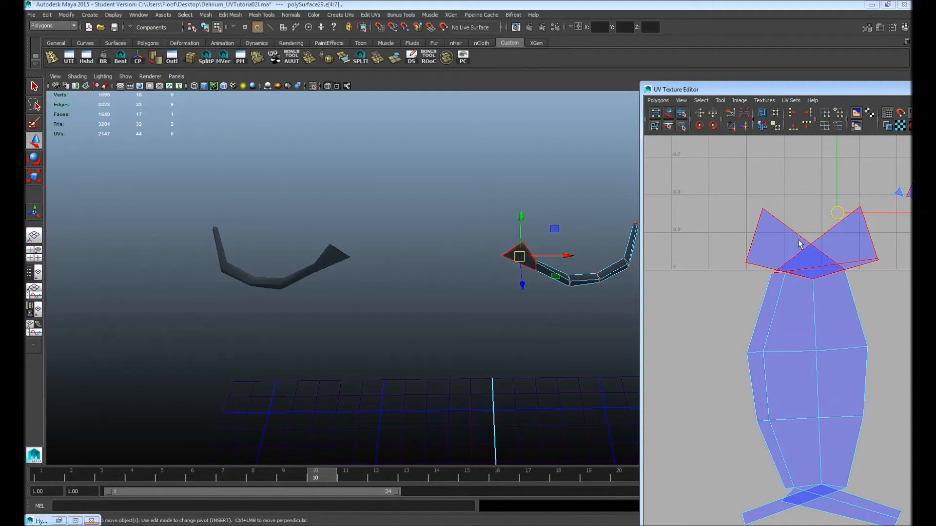
right_click_drag(757, 219, 758, 229)
left_click(779, 227)
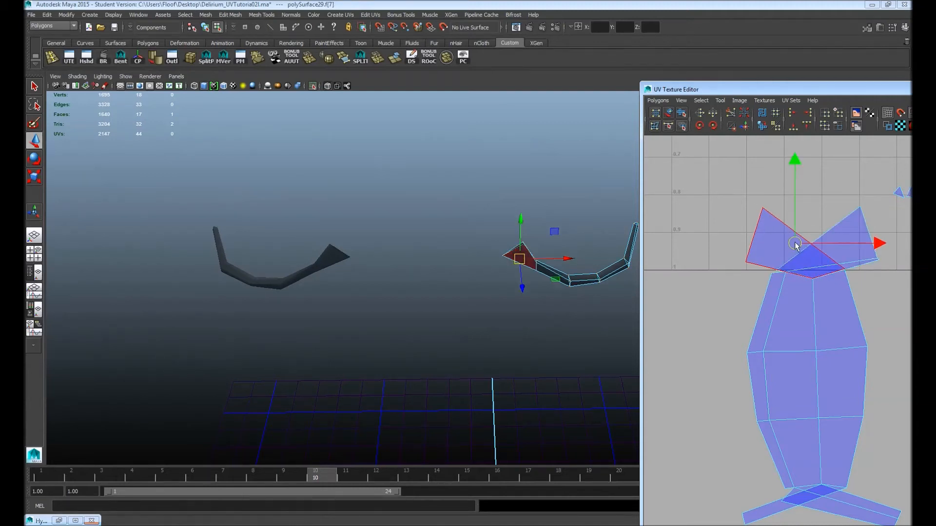
left_click_drag(795, 246, 725, 260)
left_click(851, 220)
left_click_drag(824, 239, 806, 213)
Move the two overlapping narrow end pieces apart and away from the lower end of the middle shell.
right_click_drag(878, 288, 824, 299, "alt")
middle_click_drag(824, 299, 784, 195, "alt")
left_click(808, 389)
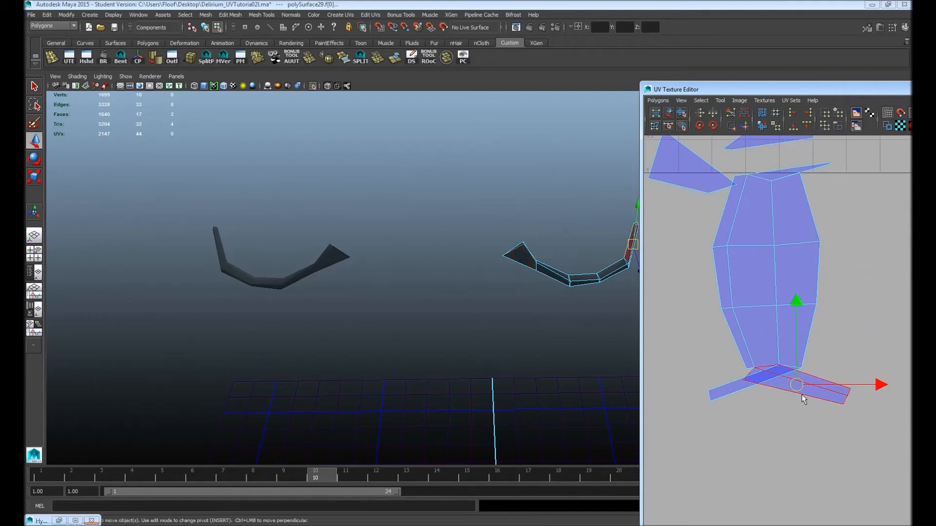
left_click_drag(800, 395, 835, 411)
left_click(749, 391)
left_click_drag(748, 388, 874, 334)
Move and sew the thin sliver and the second triangular face onto the first triangular face, forming one end shell.
middle_click_drag(857, 327, 865, 382, "alt")
right_click_drag(865, 382, 809, 272, "alt")
middle_click_drag(810, 272, 810, 316, "alt")
key("F10")
left_click(806, 286)
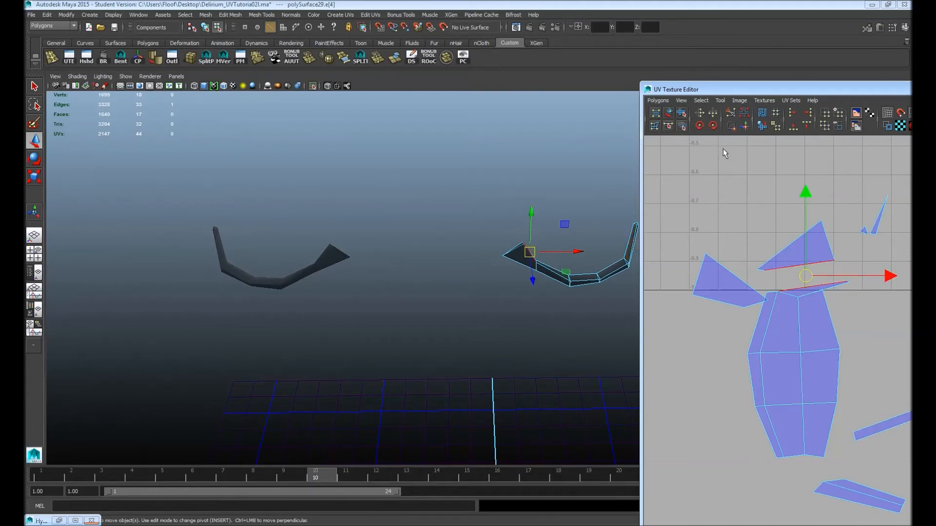
left_click(744, 127)
right_click_drag(789, 240, 811, 267, "alt")
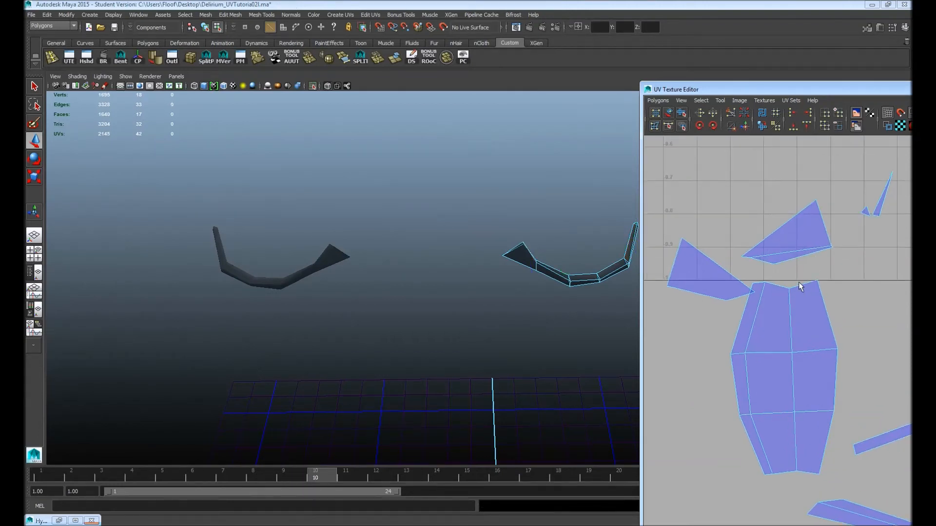
left_click(803, 290)
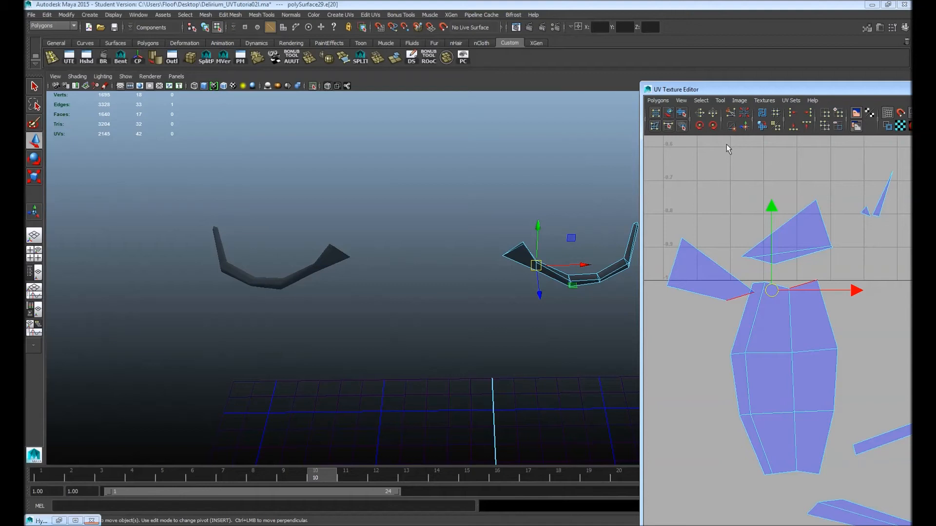
left_click(744, 127)
Try to move and sew the triangular end shell onto the middle shell along four seam edges, and undo the sew.
left_click(753, 254)
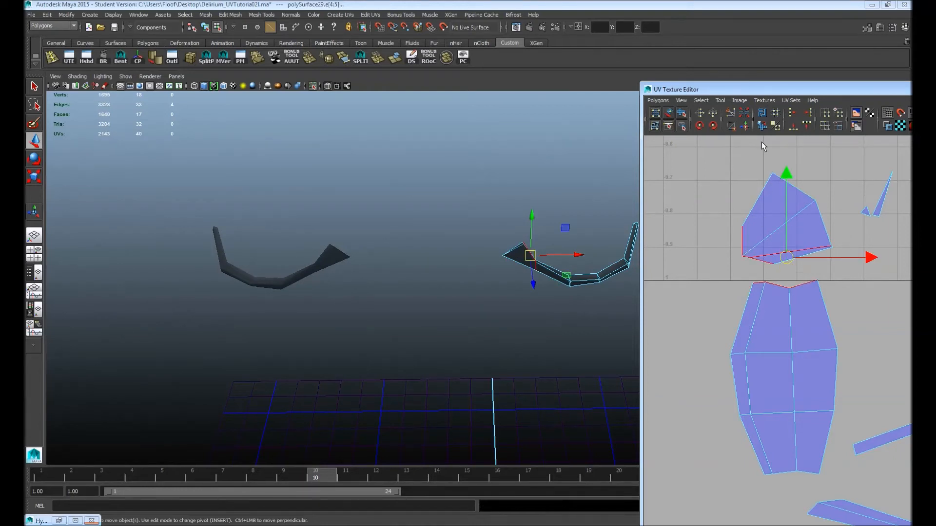
left_click(744, 127)
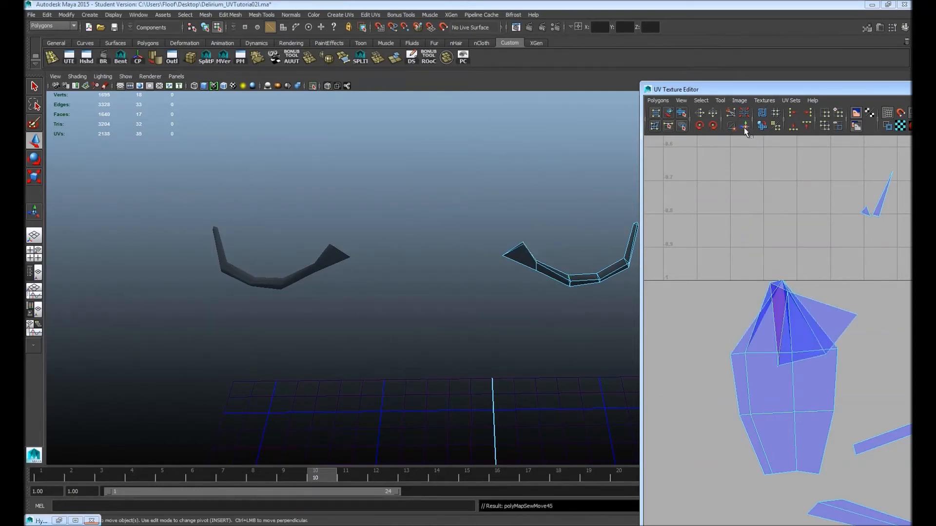
key("ctrl+z")
Try rotating the triangular end shell with its edges selected, and undo the rotations.
left_click_drag(730, 171, 775, 228)
left_click(743, 243)
key("w")
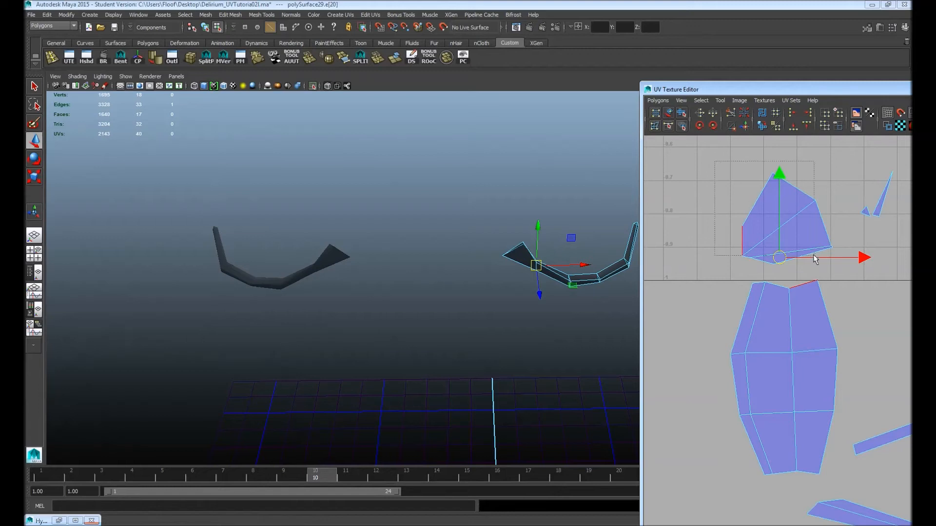
left_click_drag(846, 268, 767, 146)
left_click(714, 128)
left_click(714, 129)
key("ctrl+z")
key("ctrl+z")
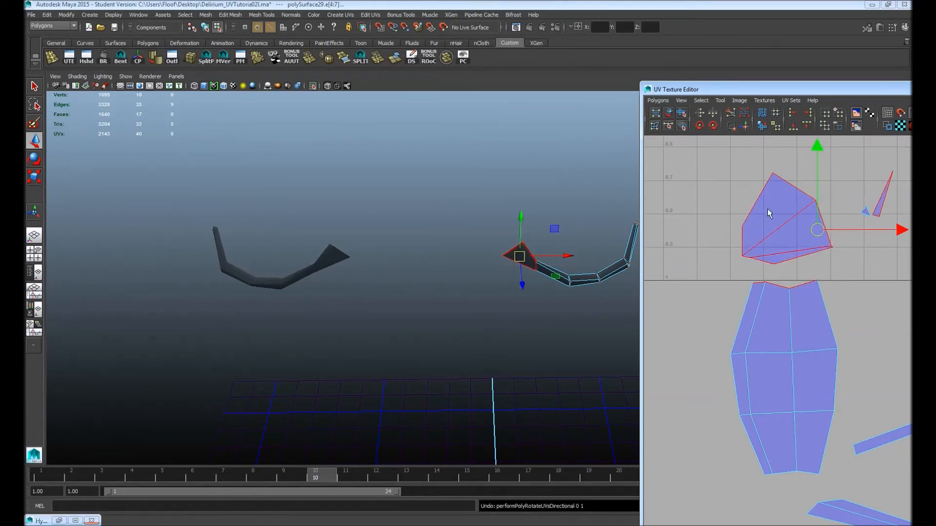
Select the triangular end shell's faces, rotate their UVs clockwise three times, and try sewing them with faces selected before undoing that sew.
key("F11")
left_click_drag(744, 197, 799, 255)
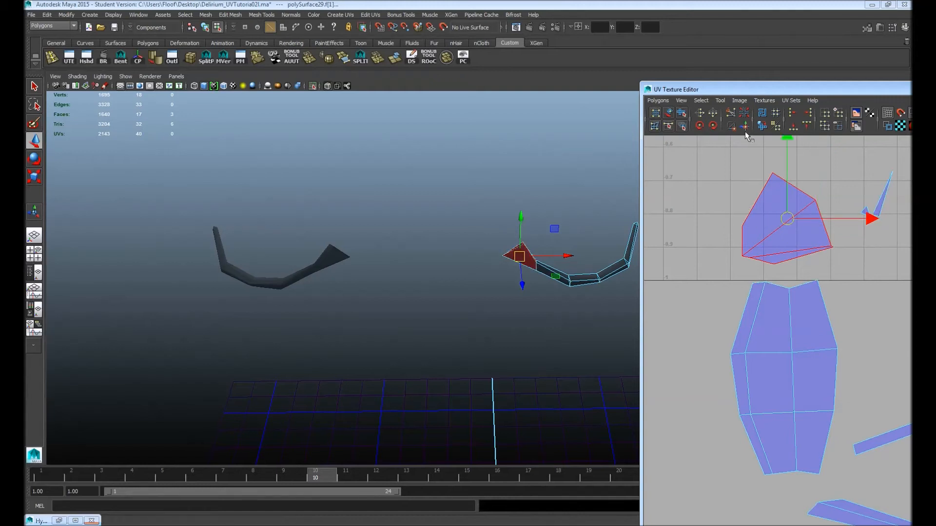
left_click(712, 126)
left_click(712, 126)
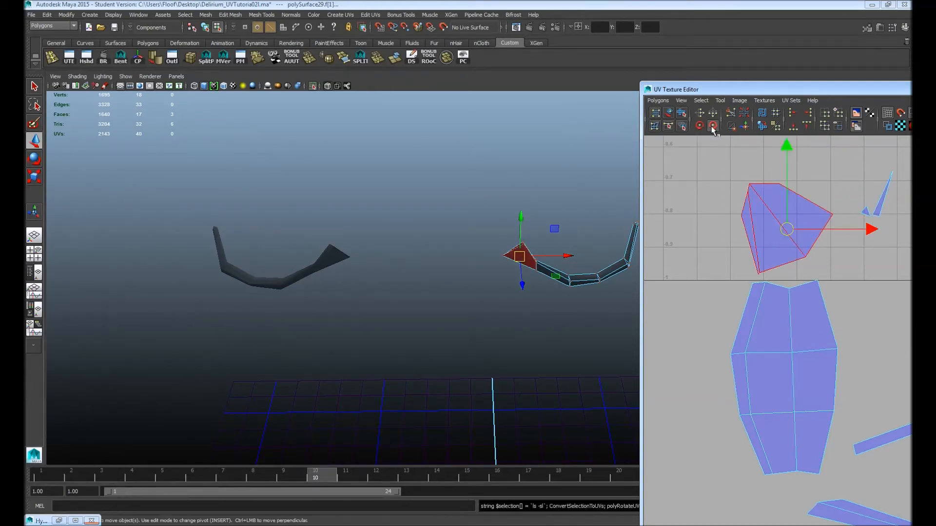
left_click(712, 126)
left_click(747, 127)
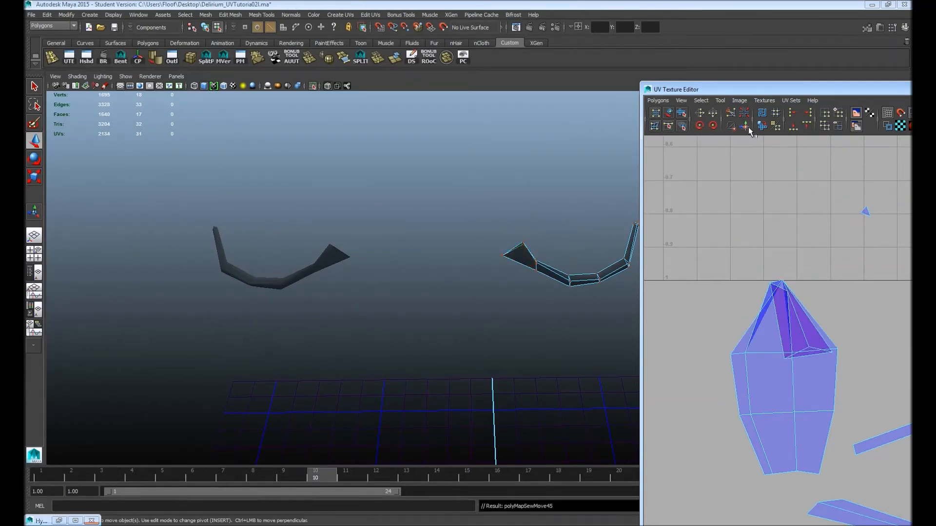
key("ctrl+z")
Select the seam edges at the upper point of the rotated end shell and move and sew them onto the middle shell.
left_click(756, 170)
left_click(777, 184)
left_click(793, 178, "shift")
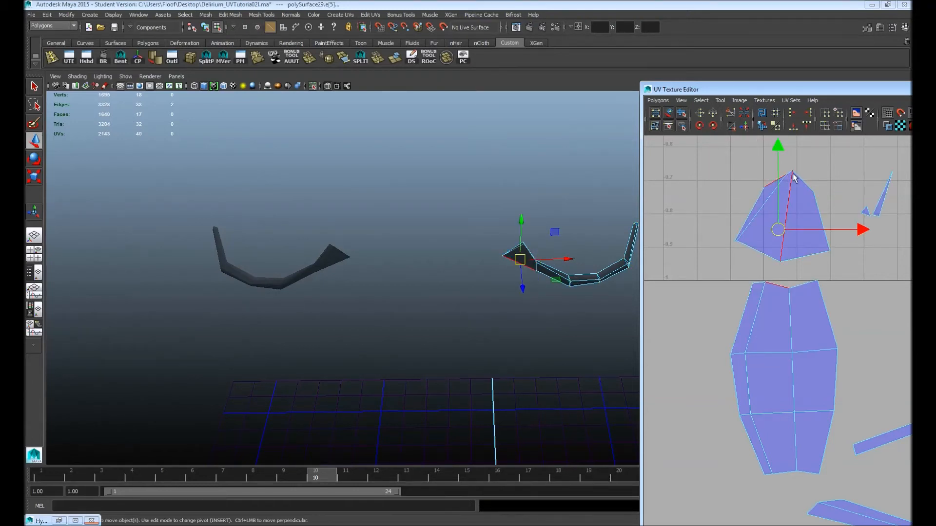
left_click(801, 176, "shift")
left_click_drag(784, 170, 772, 189, "shift")
left_click(745, 127)
key("ctrl+z")
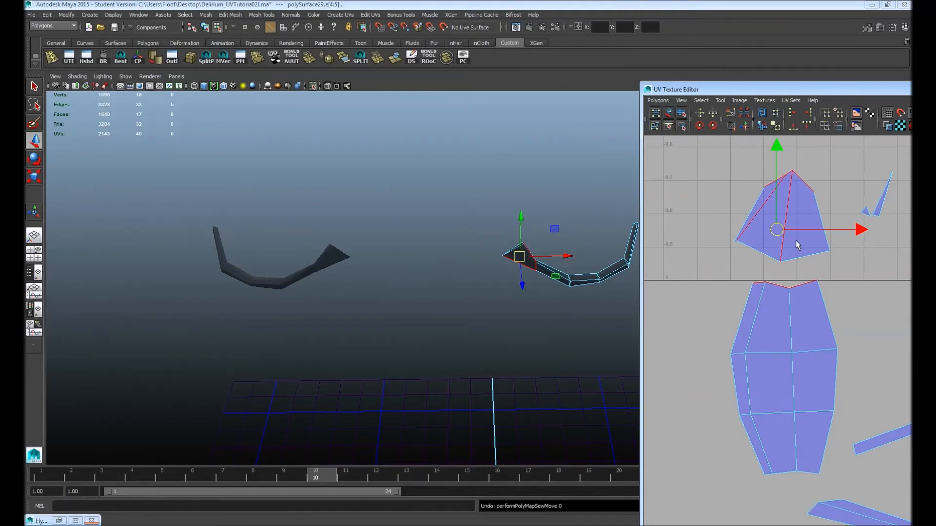
left_click(746, 126)
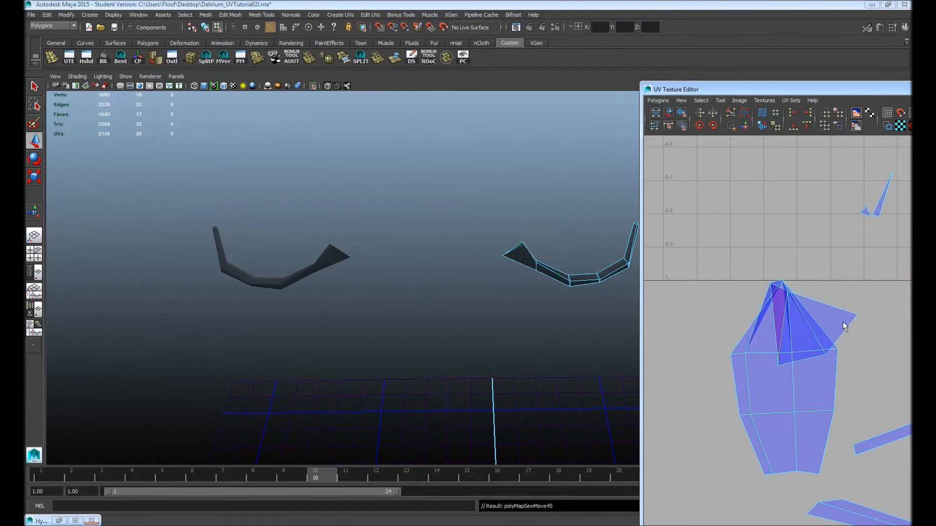
Select the two outer edges of the sewn end piece and move their UVs up off the middle shell.
left_click(835, 335)
left_click(808, 358, "shift")
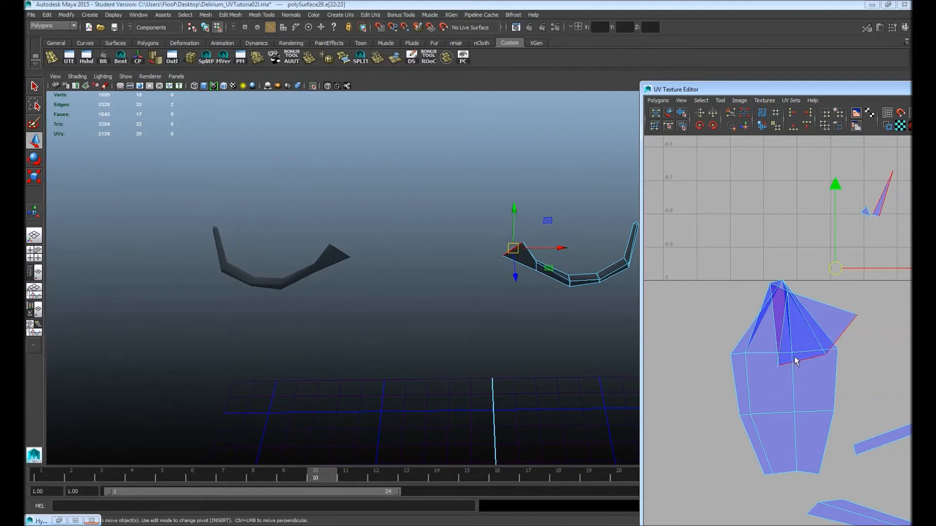
left_click_drag(835, 272, 806, 167)
left_click(766, 331)
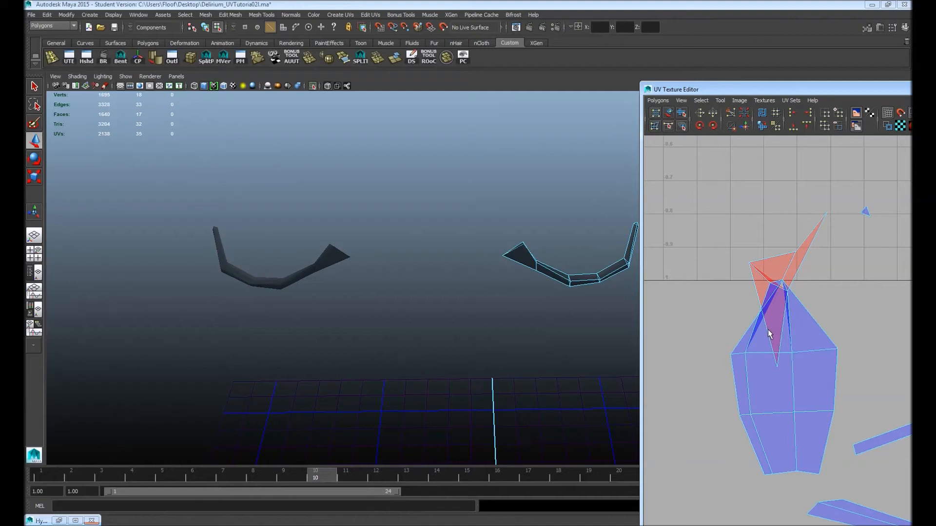
Try moving the sewn end piece's UVs one by one to spread its overlapping panels above the middle shell.
left_click(768, 331)
left_click_drag(803, 244, 768, 161)
right_click_drag(765, 257, 780, 265)
left_click_drag(729, 271, 773, 229)
left_click_drag(817, 200, 812, 263)
left_click_drag(796, 251, 721, 250)
left_click_drag(825, 253, 721, 279)
left_click(782, 281)
left_click_drag(783, 282, 762, 300)
left_click(787, 293)
left_click_drag(755, 293, 788, 275)
Undo the end piece's UV moves back to the earlier edge selection on its outer side.
key("ctrl+z")
key("ctrl+z")
key("ctrl+z")
key("ctrl+z")
key("ctrl+z")
key("ctrl+z")
key("ctrl+z")
key("ctrl+z")
key("ctrl+z")
key("ctrl+z")
key("ctrl+z")
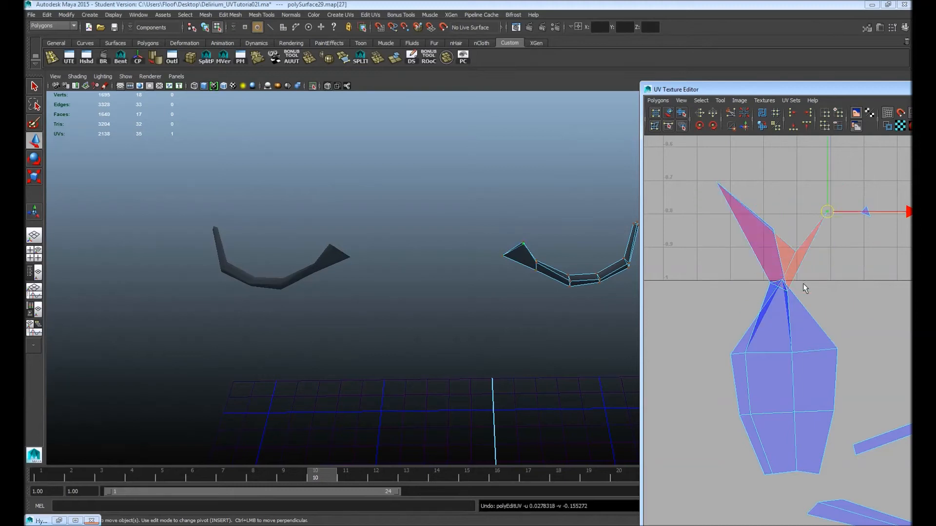
key("ctrl+z")
key("ctrl+z")
key("ctrl+z")
key("ctrl+z")
key("ctrl+z")
key("ctrl+z")
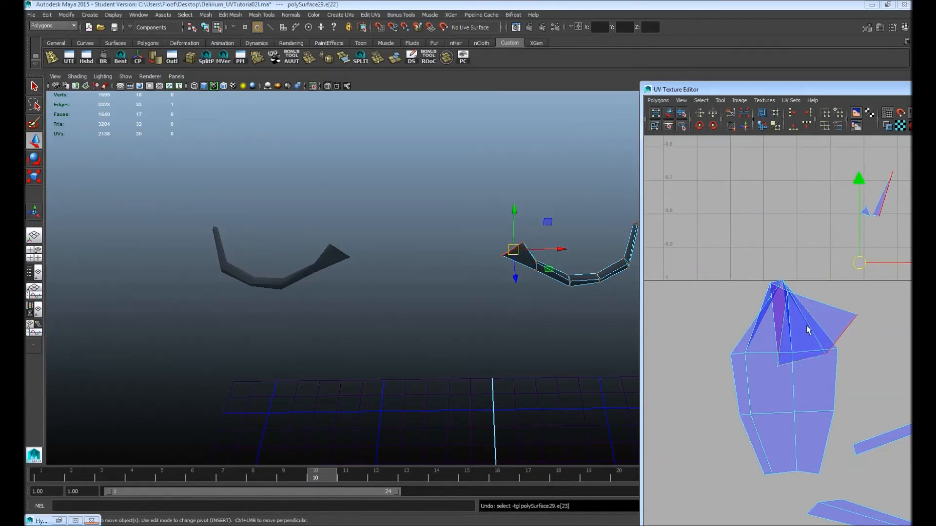
Separate the triangular end piece from the middle shell and cut the UVs along its three selected panel edges.
left_click(810, 304)
middle_click_drag(795, 290, 776, 242, "alt")
key("F10")
left_click(773, 220)
middle_click_drag(754, 175, 746, 228, "alt")
left_click_drag(787, 211, 790, 212)
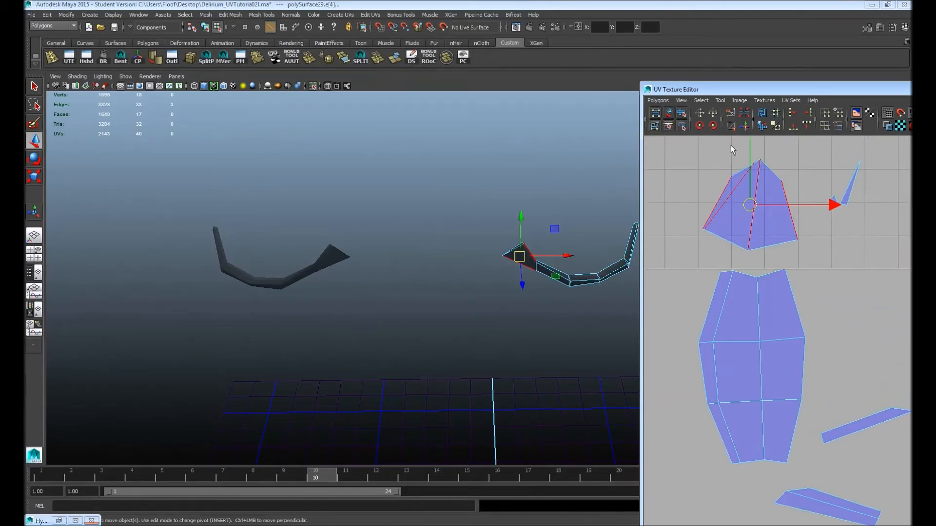
left_click(730, 114)
Move and sew the first end panel onto the middle shell's upper edge, and reposition its UVs so it stands upright.
left_click(773, 273)
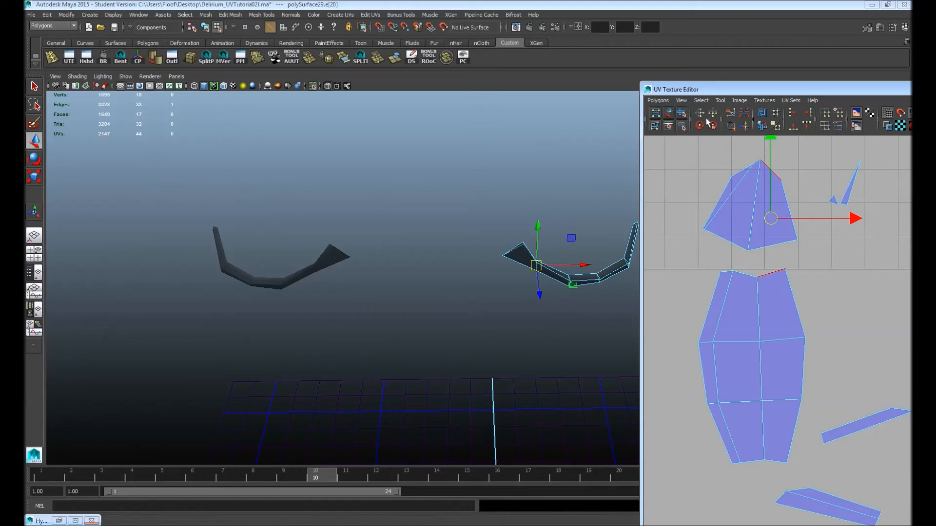
left_click(743, 126)
left_click(745, 273)
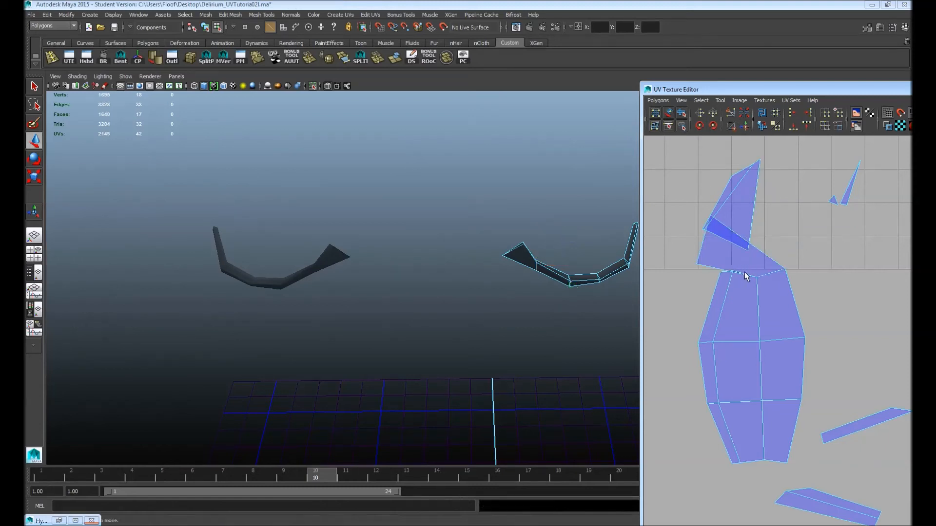
key("F12")
left_click_drag(710, 273, 711, 275)
left_click(710, 216, "shift")
left_click_drag(704, 238, 760, 212)
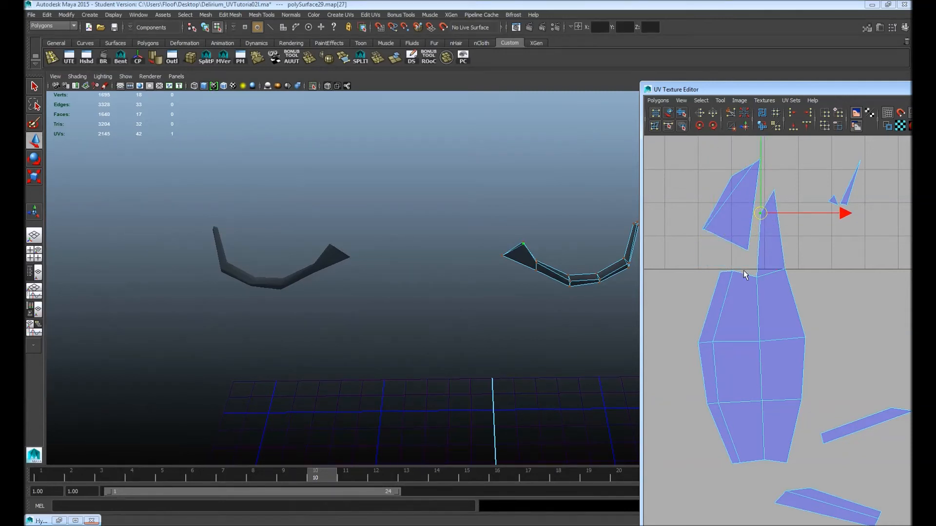
Select the remaining seam edges at the middle shell's upper end and move and sew the other end panels onto them.
key("F10")
left_click_drag(761, 244, 743, 273)
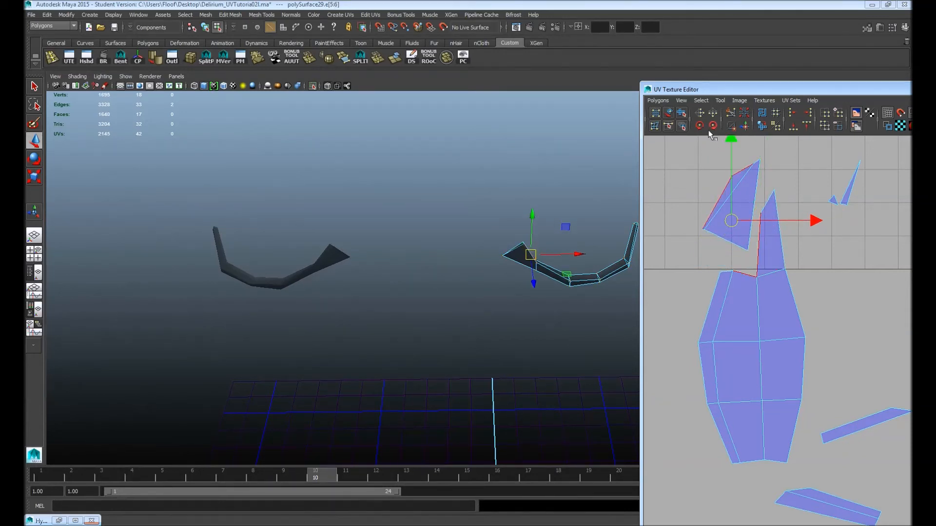
left_click(744, 125)
middle_click_drag(766, 242, 771, 261, "alt")
left_click(742, 282)
left_click(744, 125)
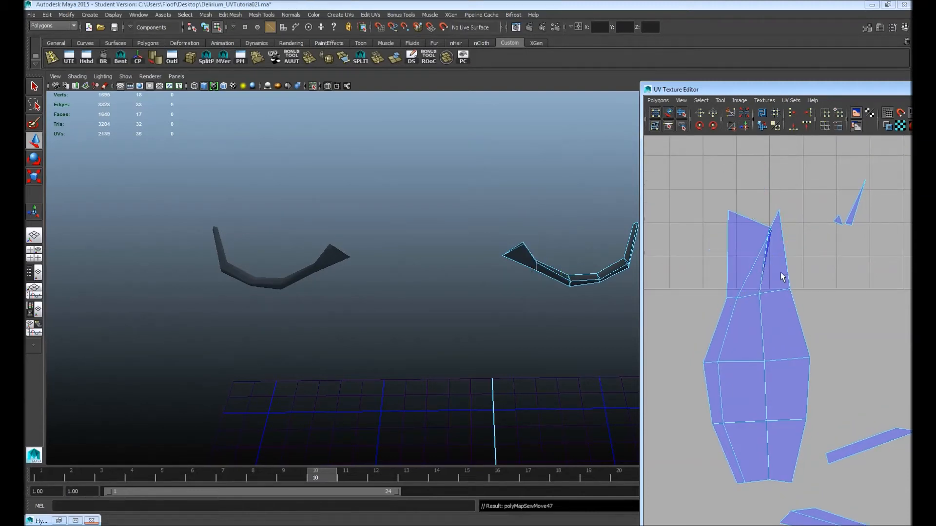
Move the overlapping upper UV of the sewn end panels inward to clear the overlap.
middle_click_drag(780, 271, 770, 268, "alt")
key("F12")
left_click(762, 224)
left_click_drag(762, 226, 738, 237)
Select the edges of the narrow lower end shells and cut their UVs into separate panels.
middle_click_drag(756, 404, 764, 297, "alt")
left_click(751, 366)
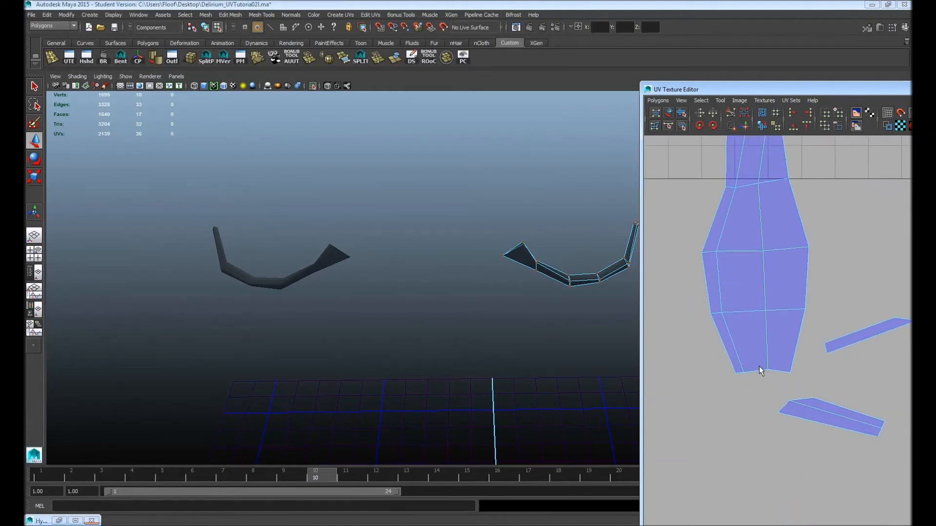
key("F10")
left_click_drag(813, 325, 888, 475)
left_click(733, 113)
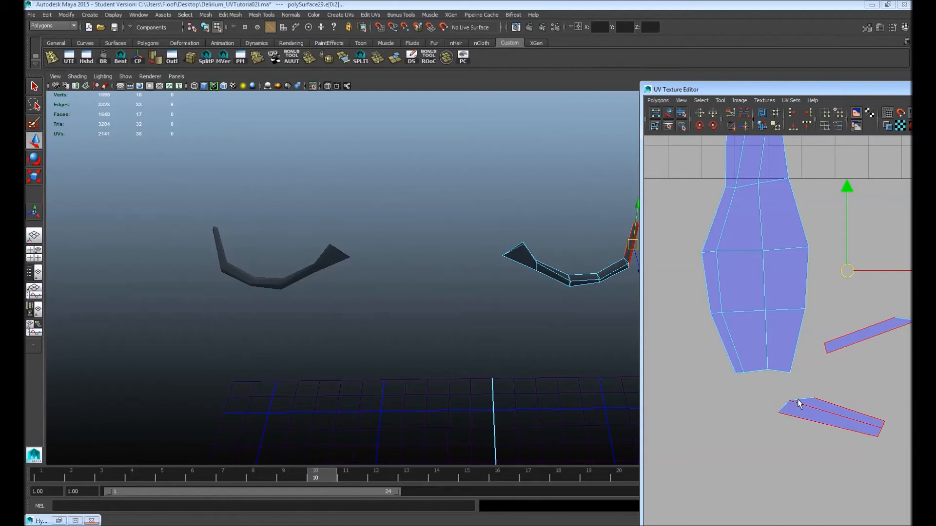
middle_click_drag(797, 389, 800, 363, "alt")
left_click(780, 344)
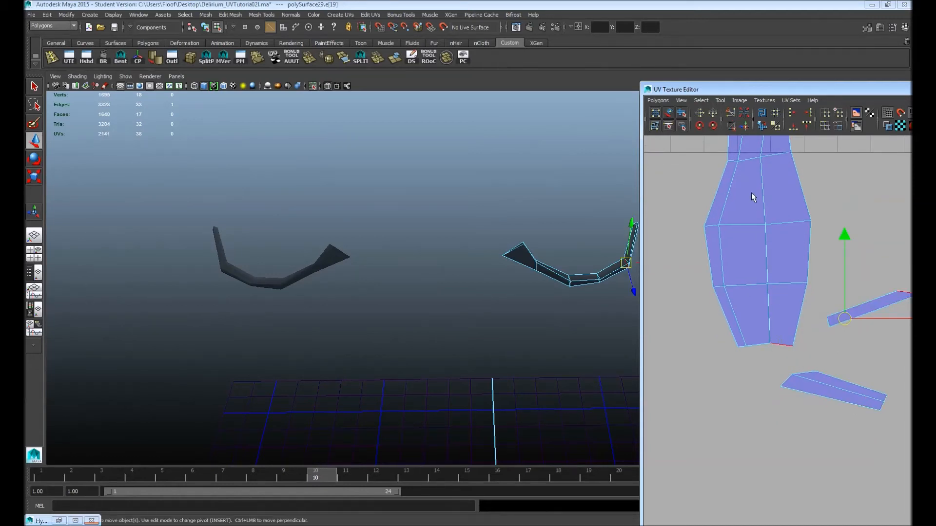
left_click(715, 127)
middle_click_drag(781, 344, 776, 353, "alt")
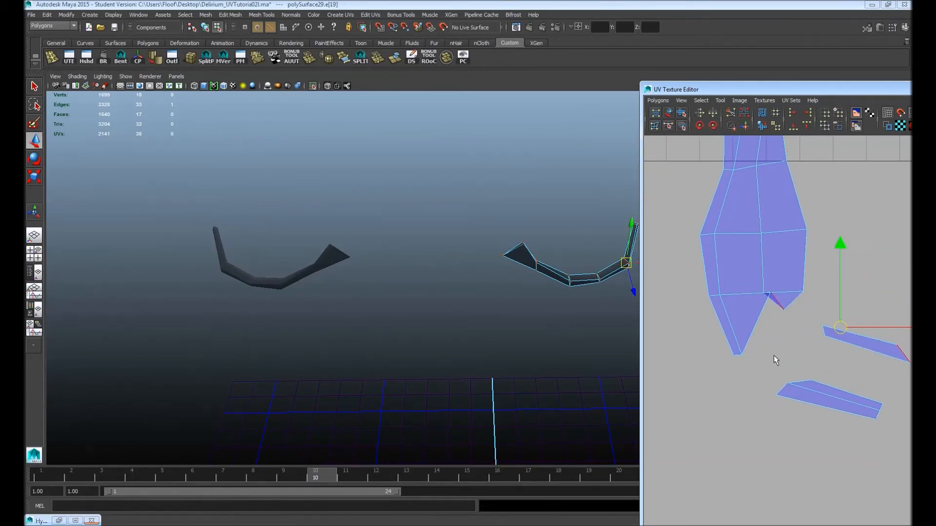
key("ctrl+z")
Move and sew the first narrow panel onto the middle shell's lower edge, and pull its free tip UV below the shell.
left_click(751, 365)
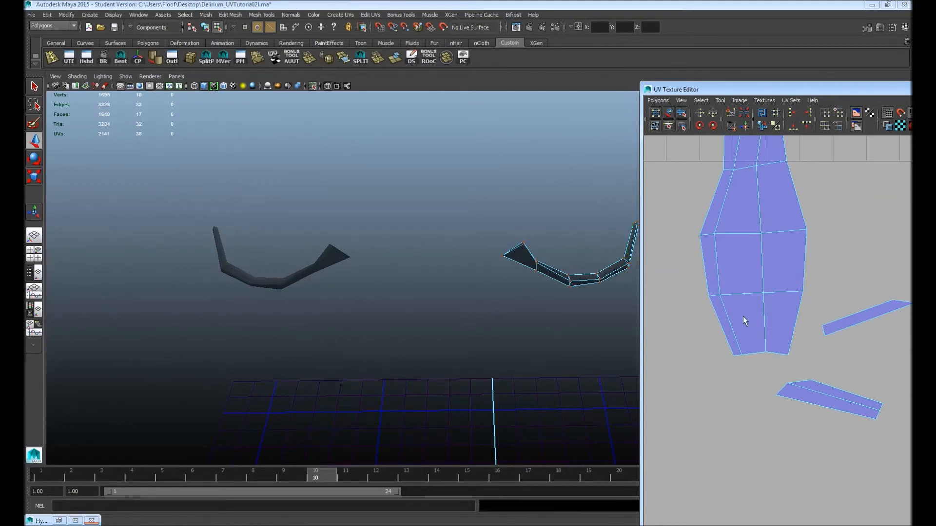
right_click_drag(762, 318, 764, 292)
left_click(753, 350)
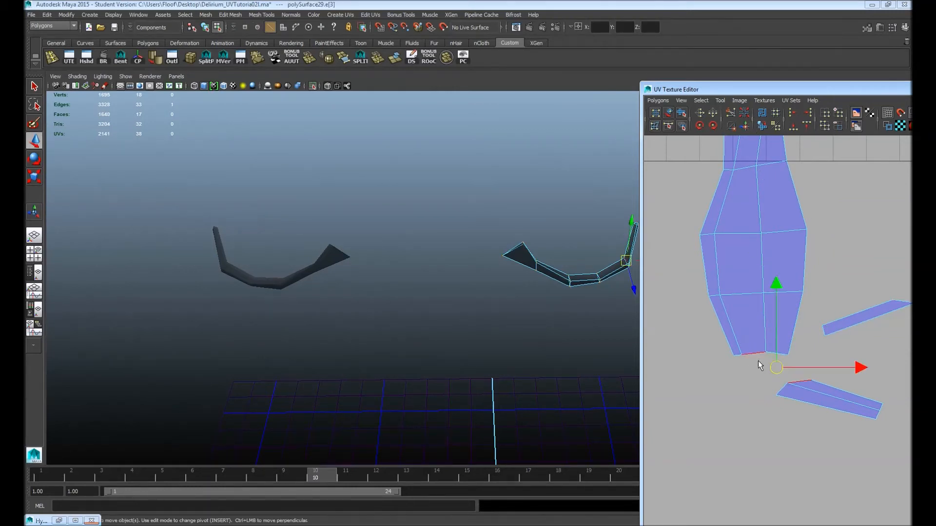
left_click(745, 126)
middle_click_drag(822, 367, 816, 331, "alt")
right_click_drag(829, 335, 850, 335)
left_click_drag(820, 323, 759, 365)
Move and sew the two remaining narrow panels onto the long sides of the attached lower panel.
right_click_drag(775, 294, 770, 256)
left_click(759, 331)
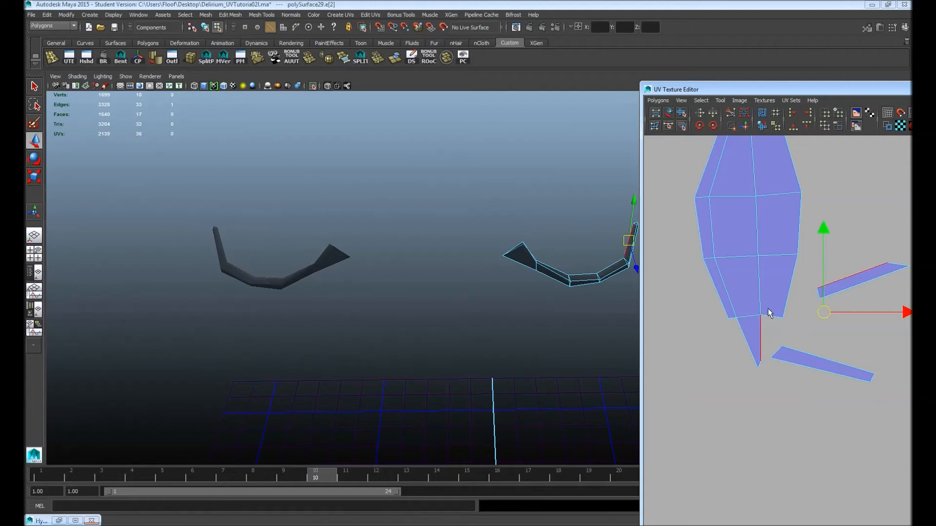
left_click(744, 128)
left_click(748, 341)
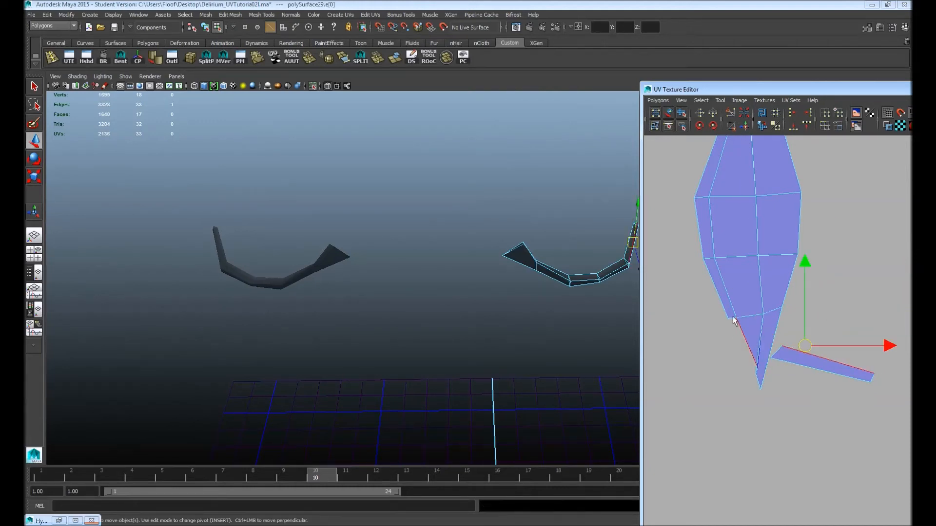
left_click(744, 127)
Move the overlapping UV at the lower tip outward so the narrow panels lie side by side.
key("F12")
left_click(766, 377)
left_click_drag(766, 375, 784, 363)
left_click(763, 362)
Select the open edges at the shell's upper end one after another and move and sew the remaining sliver and gaps closed.
right_click_drag(842, 352, 778, 287, "alt")
middle_click_drag(777, 288, 764, 334, "alt")
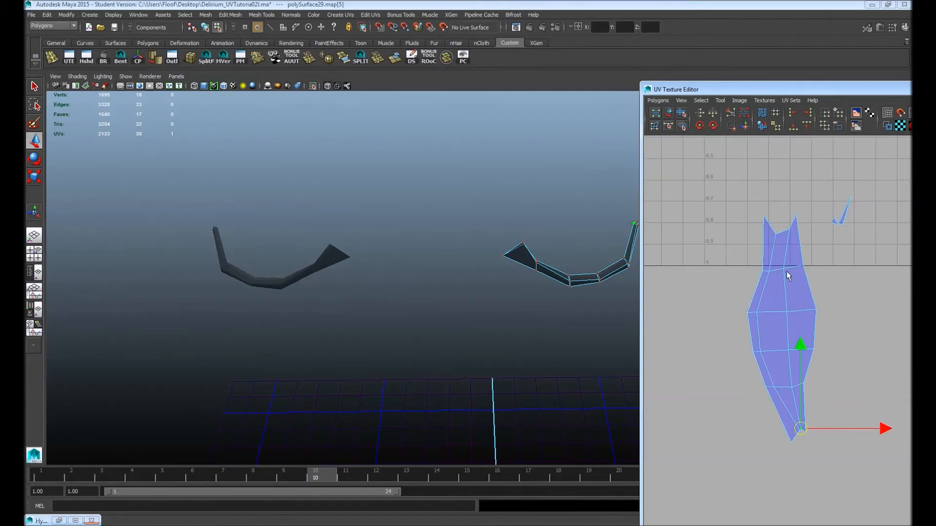
right_click_drag(799, 261, 862, 211, "alt")
middle_click_drag(863, 211, 785, 251, "alt")
key("F10")
left_click(823, 234)
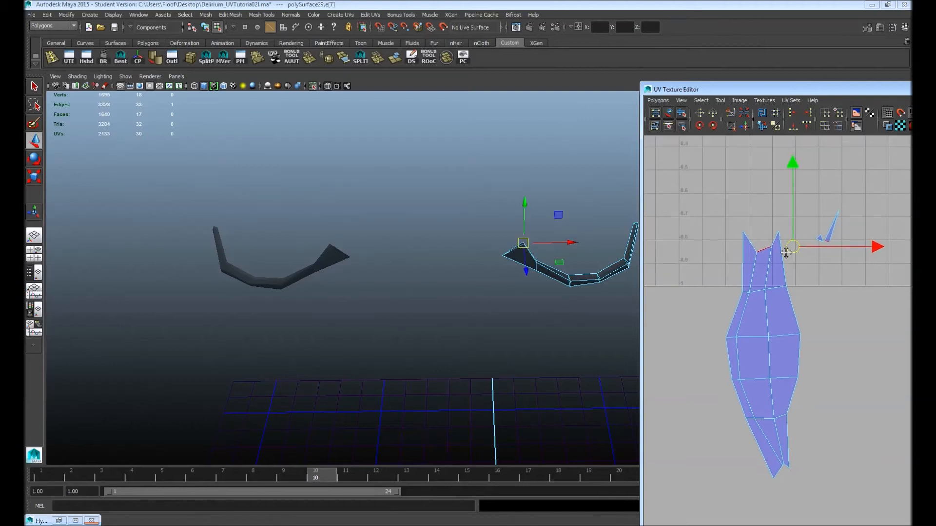
left_click(745, 126)
left_click(762, 236)
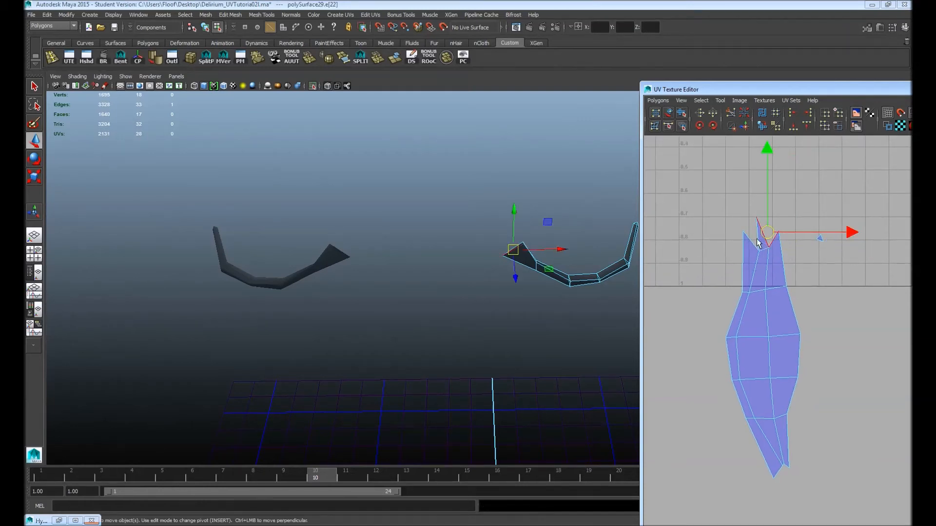
left_click(745, 126)
left_click(750, 245)
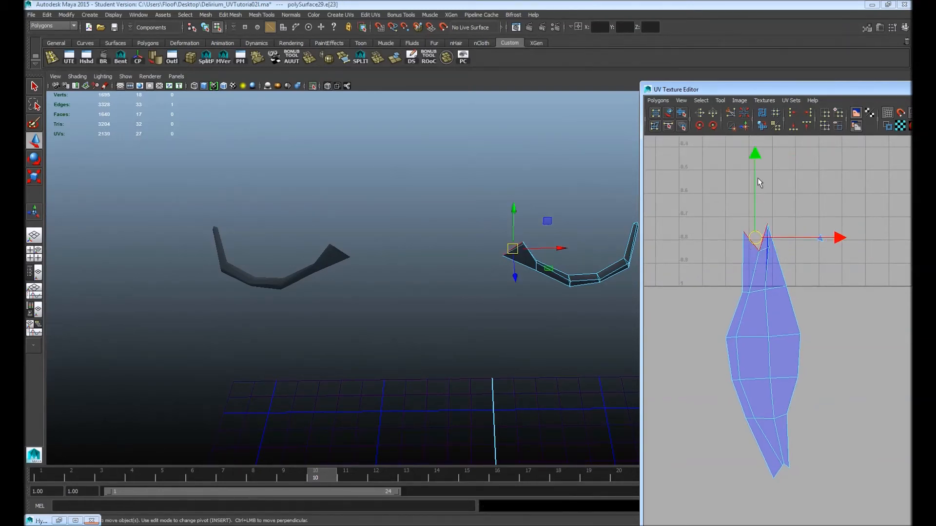
left_click(745, 126)
Move the folded UV near the upper tip down inside the shell until the panels no longer overlap.
scroll(754, 242, "up", 1)
middle_click_drag(755, 242, 757, 249, "alt")
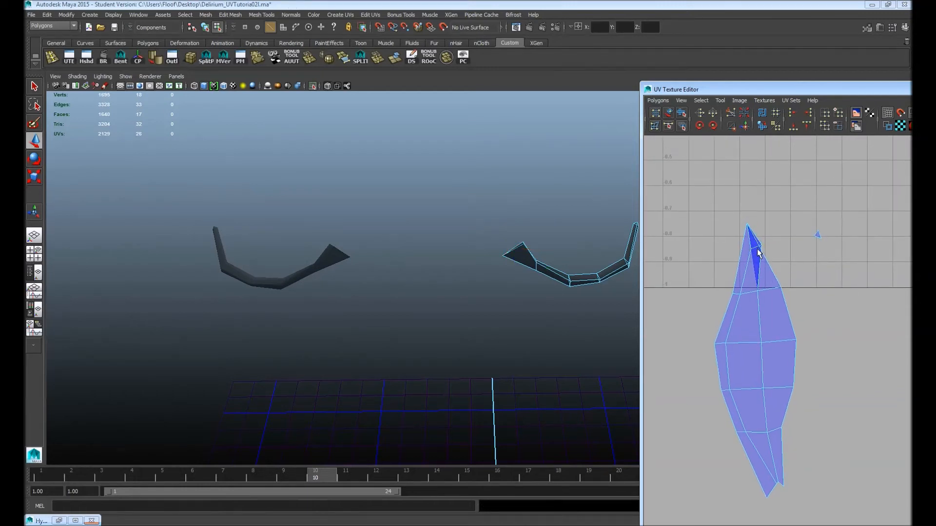
right_click_drag(758, 249, 778, 252)
left_click(760, 245)
mouse_move(760, 246)
left_mouse_down()
mouse_move(746, 252)
mouse_move(753, 248)
left_mouse_up()
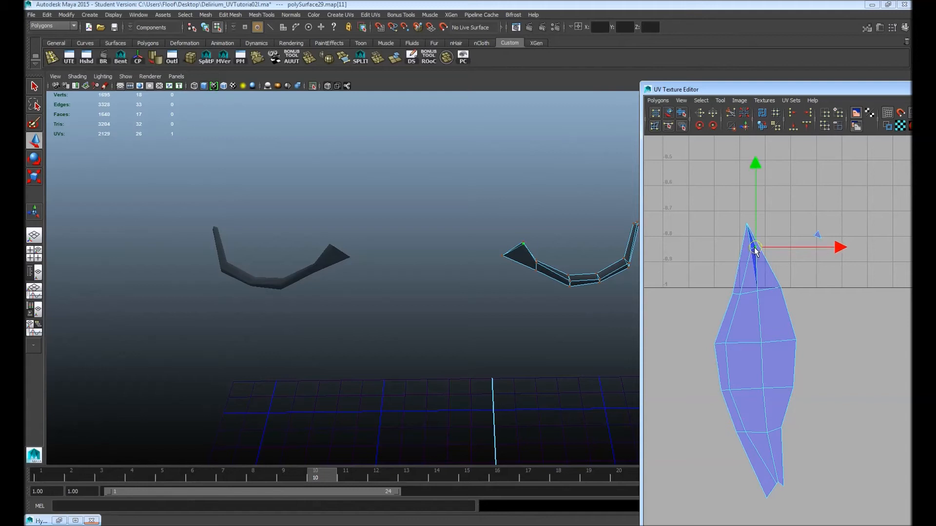
left_click(744, 262)
left_click(751, 249)
left_click_drag(752, 248, 748, 255)
left_click(751, 257)
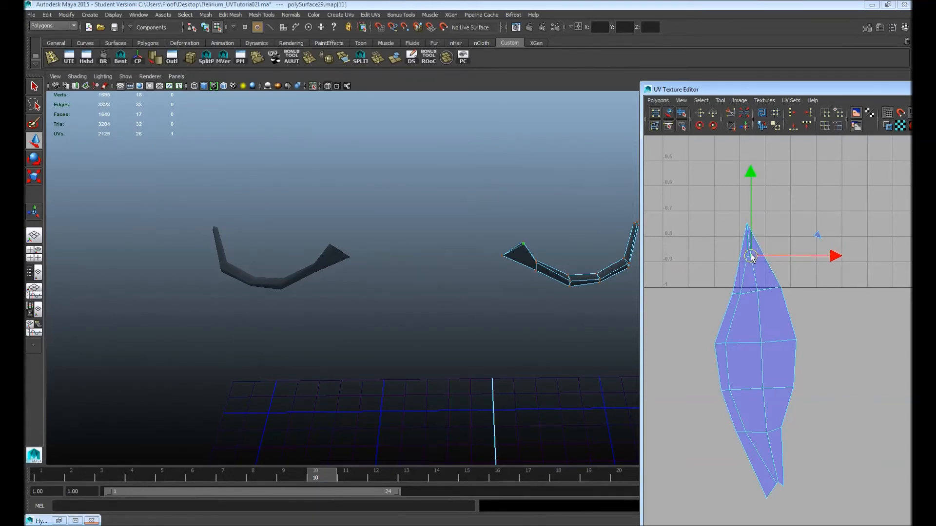
Select the small detached triangle's edges and move and sew it onto the strip's lower tip.
middle_click_drag(749, 438, 751, 356, "alt")
key("F10")
left_click_drag(813, 143, 835, 171)
middle_click_drag(795, 389, 788, 366, "alt")
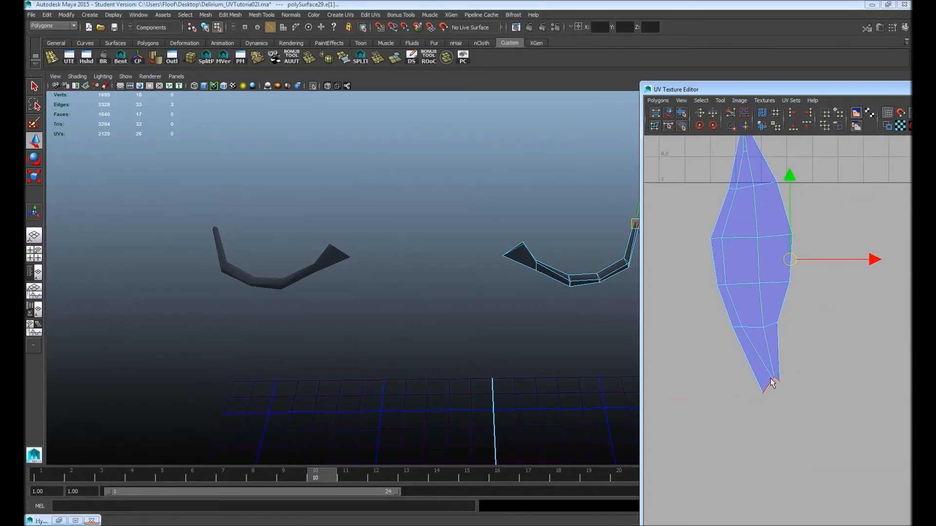
left_click(774, 376, "shift")
left_click(722, 123)
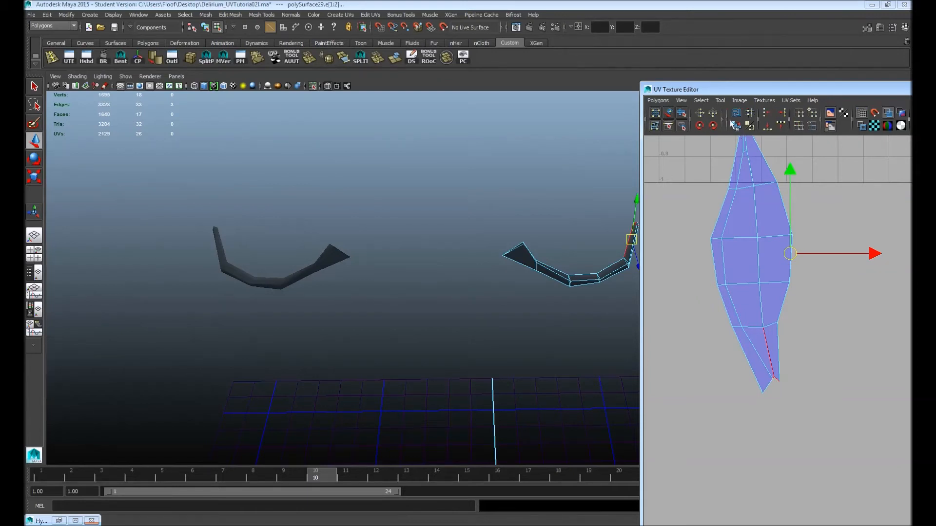
left_click(732, 125)
left_click(744, 126)
middle_click_drag(758, 355, 807, 455, "alt")
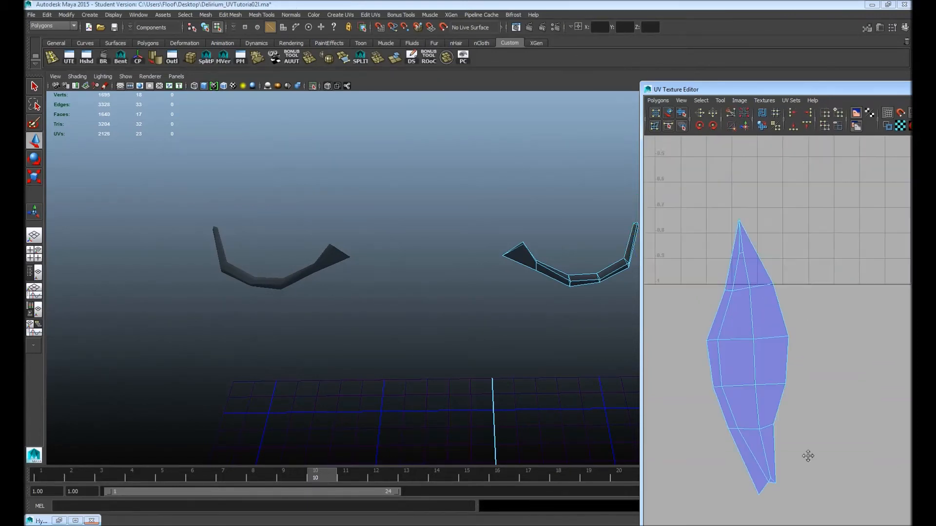
Return to object selection and delete the lower-lid strip that has not been unwrapped.
right_click_drag(787, 335, 815, 332)
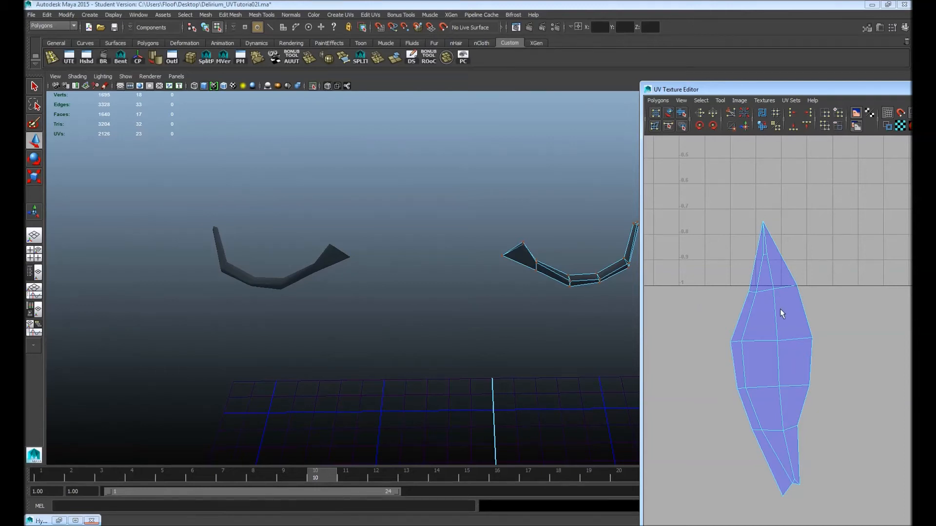
left_click_drag(809, 439, 841, 493)
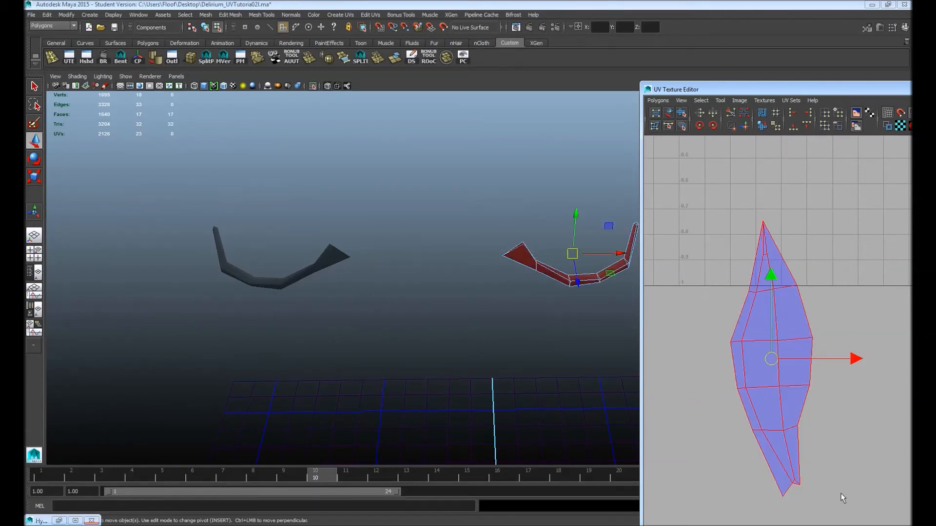
scroll(840, 493, "down", 3)
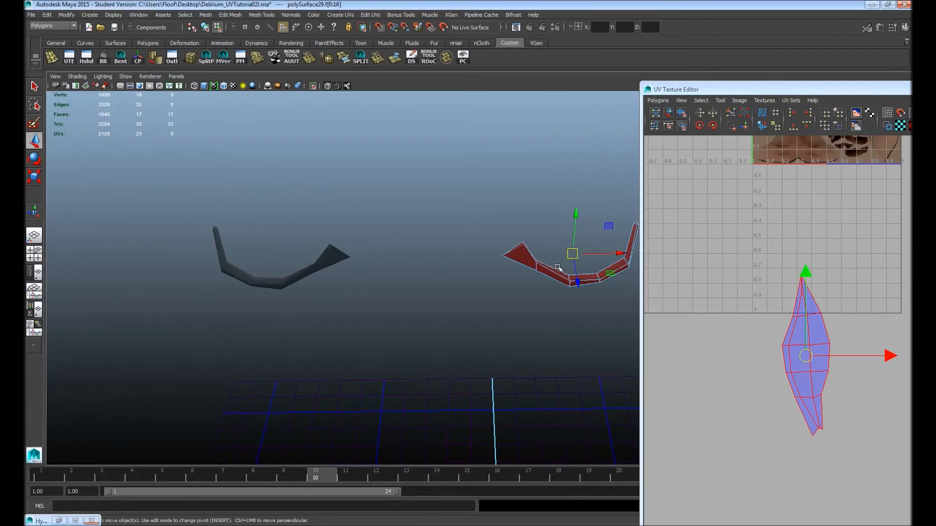
key("F8")
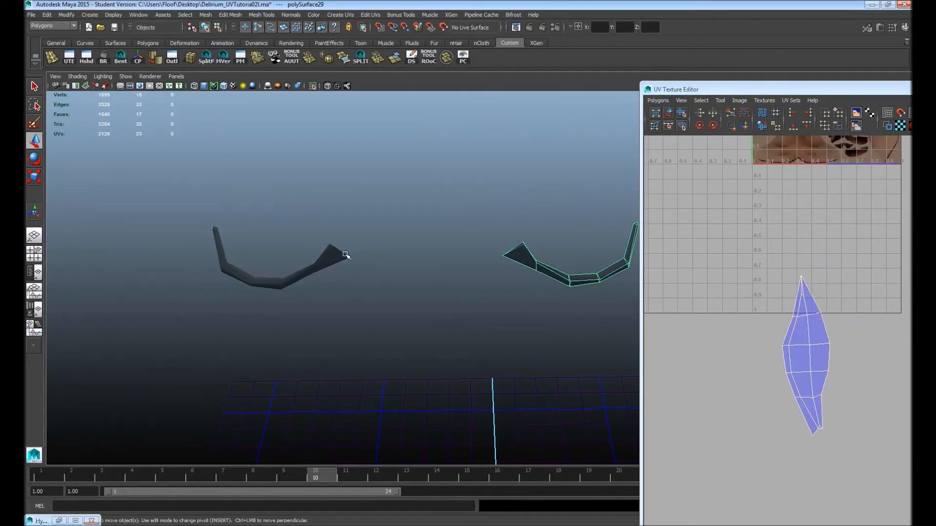
left_click(350, 257)
key("Delete")
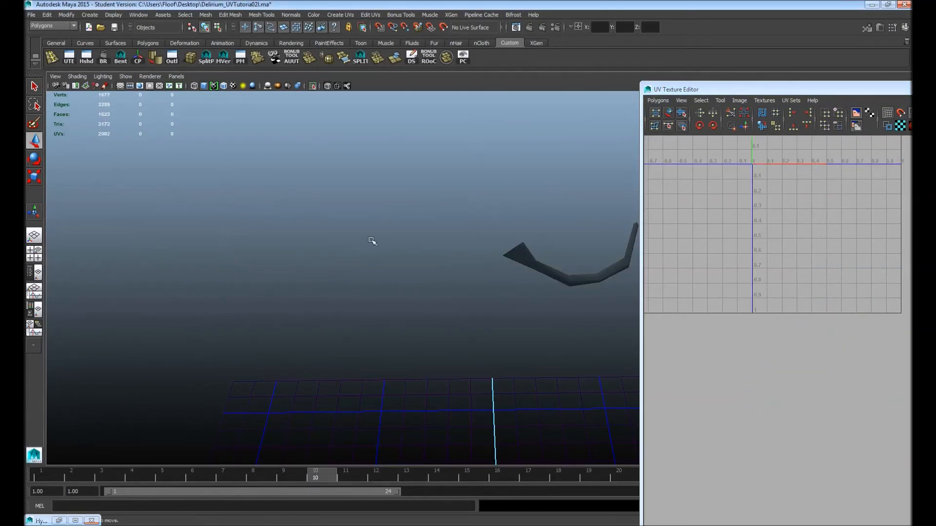
Make a mirrored duplicate of the unwrapped lid strip, show the whole head again, and slide the copy onto the other eye.
left_click(558, 283)
right_click_drag(595, 268, 244, 197, "alt")
key("ctrl+shift+d")
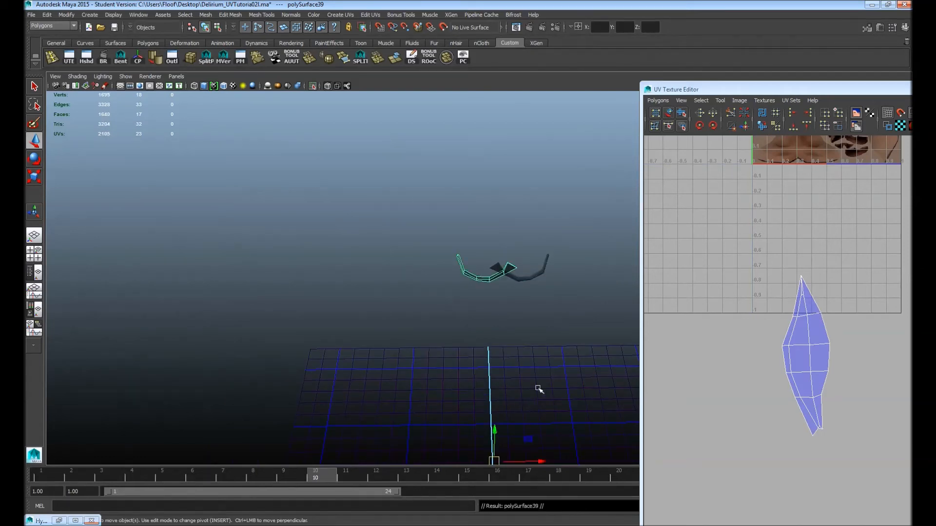
left_click(313, 86)
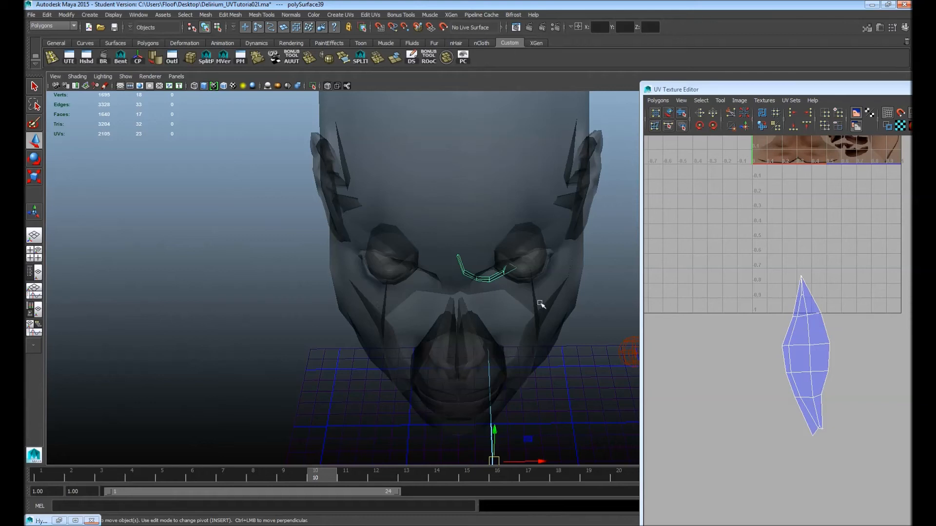
right_click_drag(519, 303, 371, 282, "alt")
left_click_drag(530, 407, 489, 403)
Select all UVs of the mirrored strip and move its shell up and to the right, away from the original's position.
middle_click_drag(736, 331, 681, 311, "alt")
key("F8")
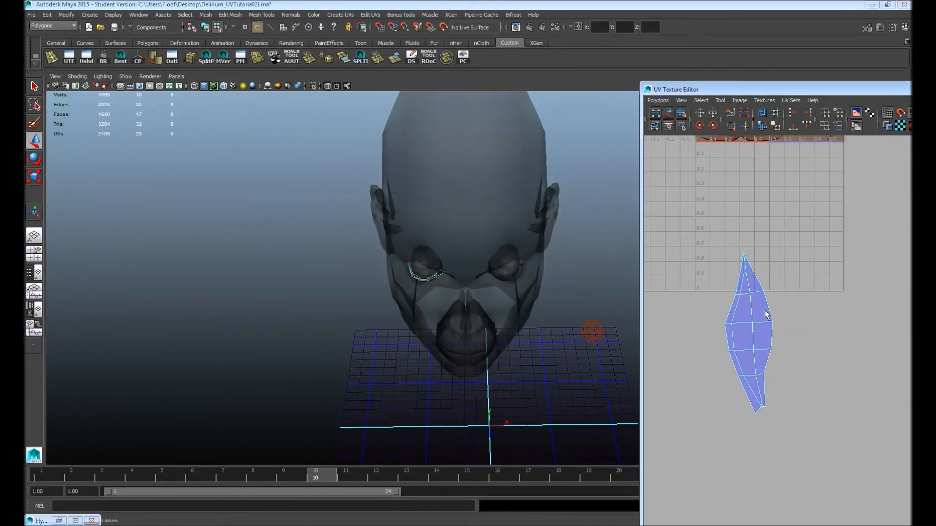
left_click_drag(712, 223, 791, 409)
left_click_drag(750, 334, 845, 285)
scroll(535, 202, "down", 4)
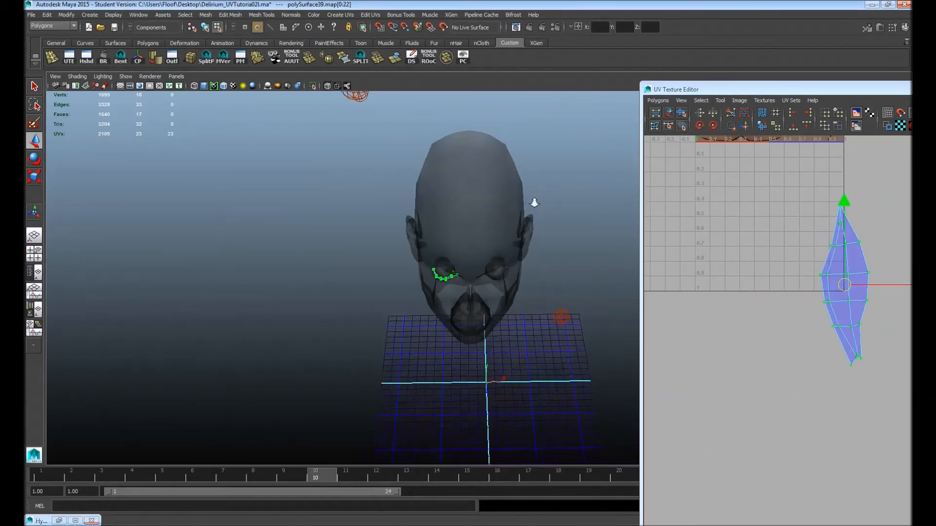
Return to object selection, combine all the head pieces into one mesh, and save the scene over the existing file.
left_click_drag(534, 202, 581, 218, "alt")
key("F8")
left_click_drag(403, 171, 574, 356)
left_click_drag(505, 257, 520, 271, "alt")
scroll(673, 211, "down", 4)
scroll(775, 271, "down", 4)
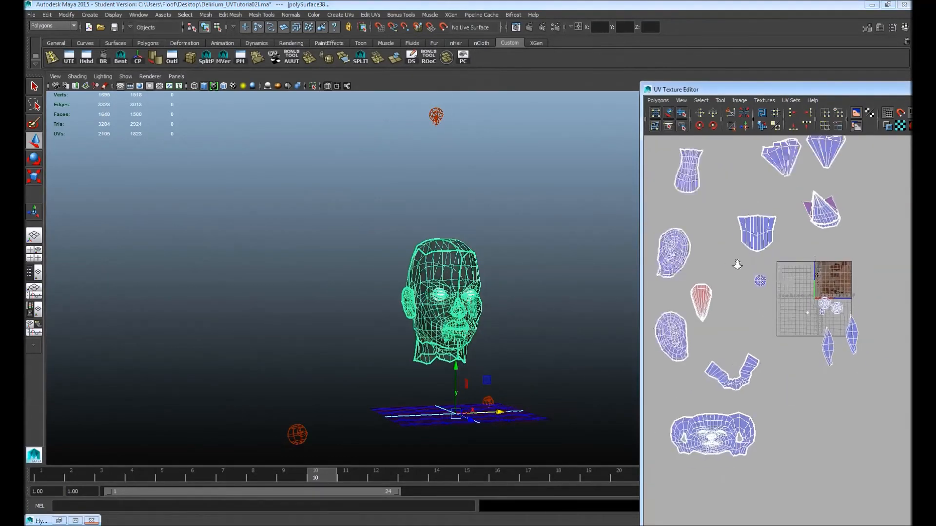
left_click(205, 14)
left_click(215, 37)
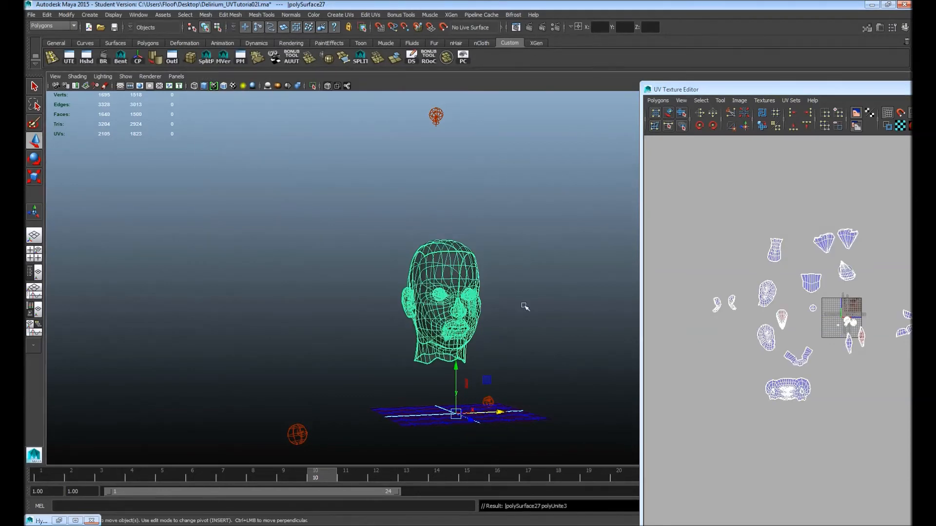
key("ctrl+s")
key("Return")
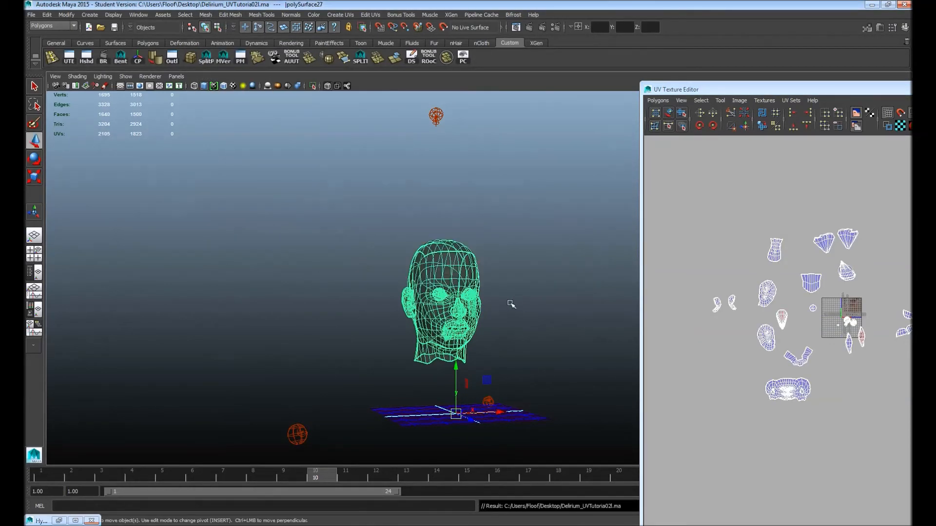
Select the edges along the face shell's forehead border and move and sew the adjoining scalp shell onto them.
left_click_drag(812, 89, 456, 65)
scroll(603, 308, "up", 5)
middle_click_drag(297, 319, 469, 248, "alt")
right_click_drag(385, 344, 488, 291, "alt")
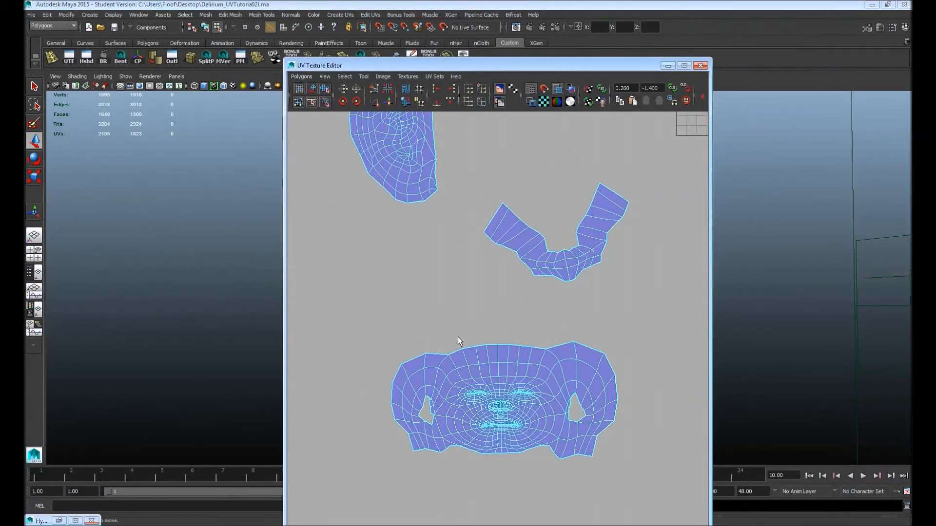
left_click_drag(533, 363, 530, 356)
scroll(529, 358, "down", 5)
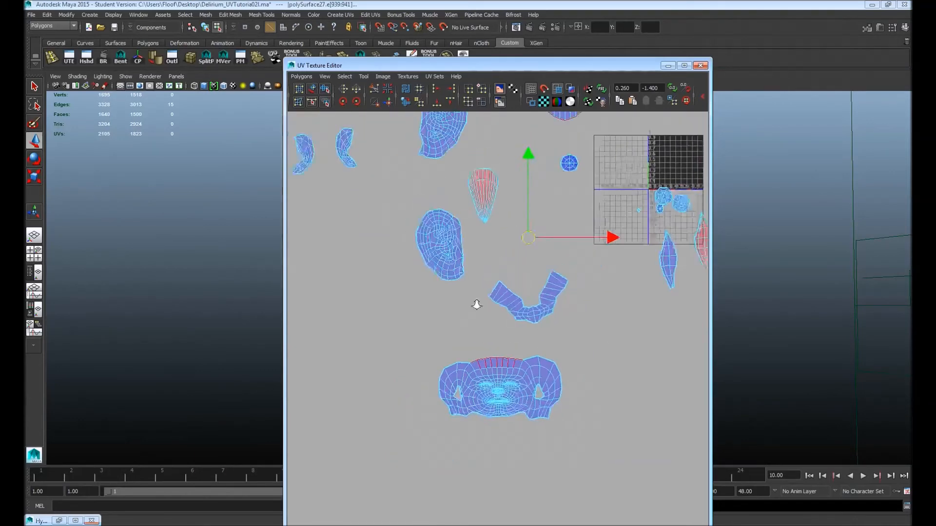
middle_click_drag(502, 320, 515, 336, "alt")
middle_click_drag(573, 161, 590, 292, "alt")
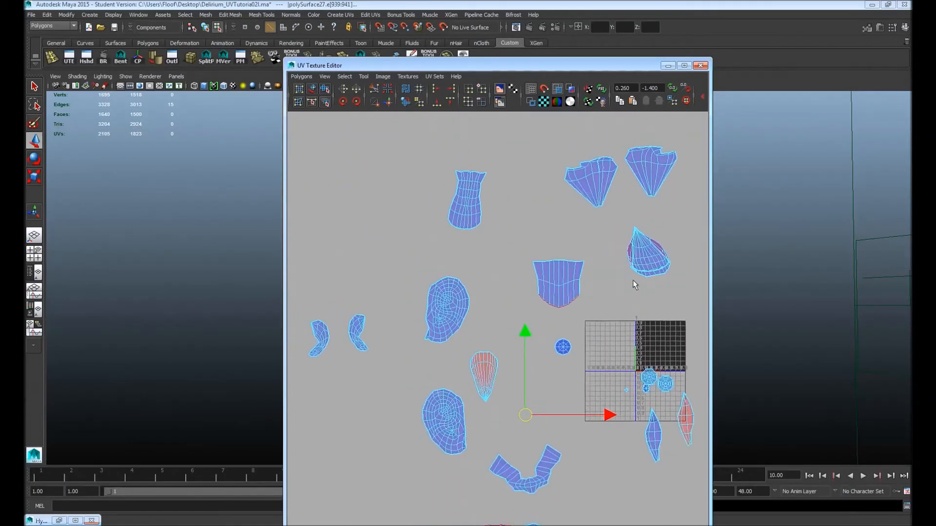
right_click_drag(633, 279, 445, 267, "alt")
middle_click_drag(657, 351, 645, 261, "alt")
right_click_drag(516, 378, 634, 388, "alt")
left_click(389, 101)
middle_click_drag(458, 321, 458, 326, "alt")
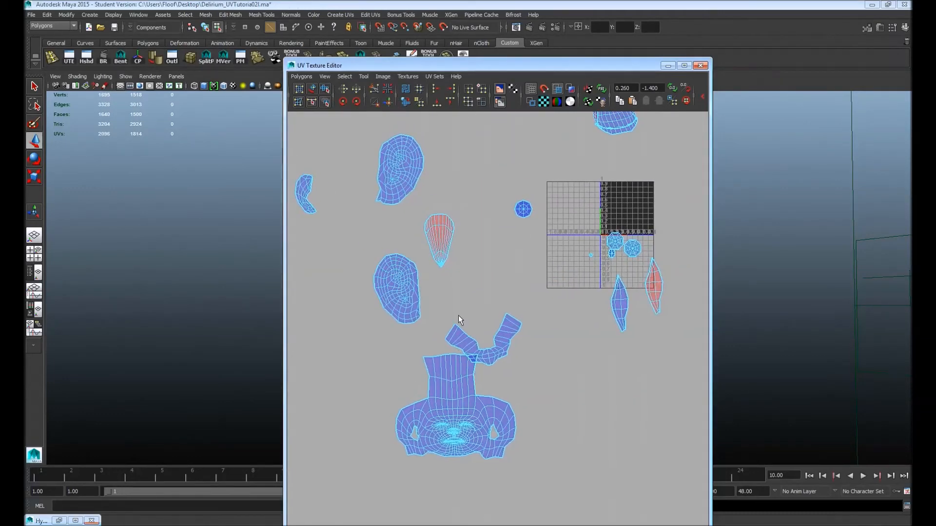
Move the curved neck shell clear of the forehead, and move and sew the next scalp shell onto the extended forehead's upper border.
left_click(503, 359)
right_click_drag(495, 312, 517, 343)
left_click(502, 337)
left_click_drag(483, 341, 562, 308)
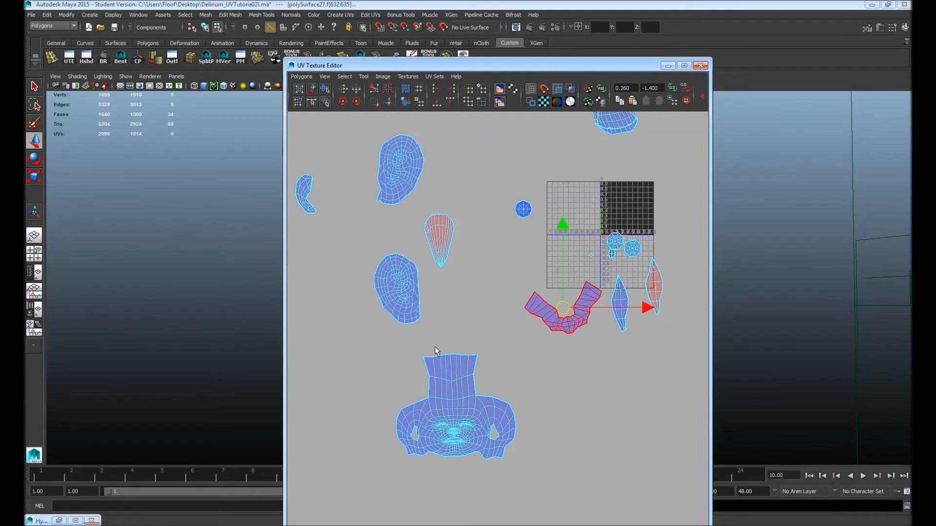
left_click_drag(466, 361, 471, 364)
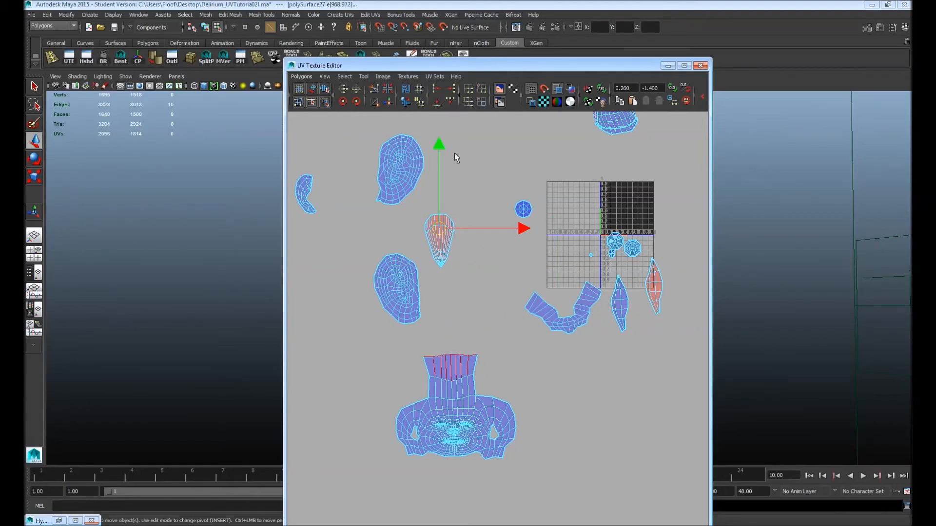
left_click(390, 102)
Select the face shell's chin border edges and move and sew the curved neck shell beneath the chin.
middle_click_drag(465, 332, 491, 273, "alt")
right_click_drag(465, 344, 478, 375, "alt")
left_click_drag(506, 384, 507, 385)
middle_click_drag(507, 384, 497, 322, "alt")
left_click(390, 103)
right_click_drag(497, 321, 506, 393, "alt")
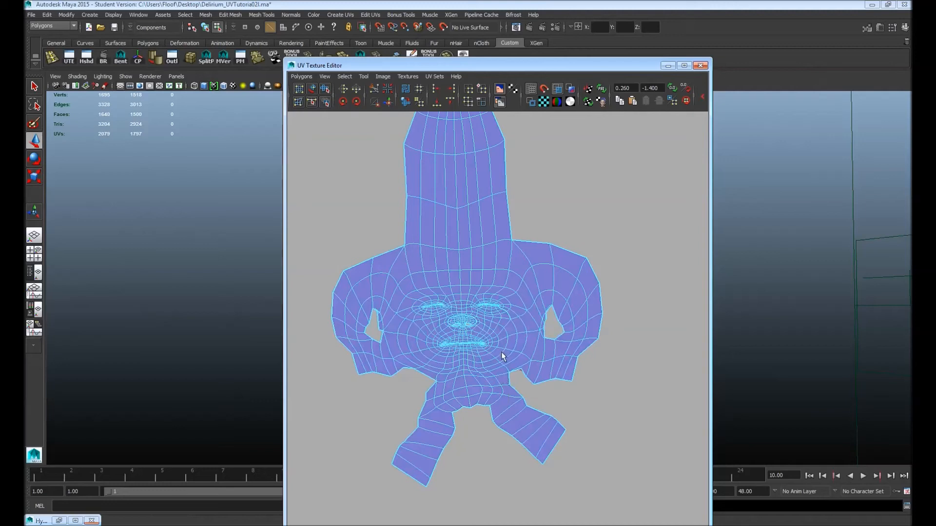
Select the border edges between the jaw and both neck flaps, and move and sew the flaps to the jaw.
right_click_drag(509, 374, 518, 396)
left_click_drag(563, 431, 560, 433)
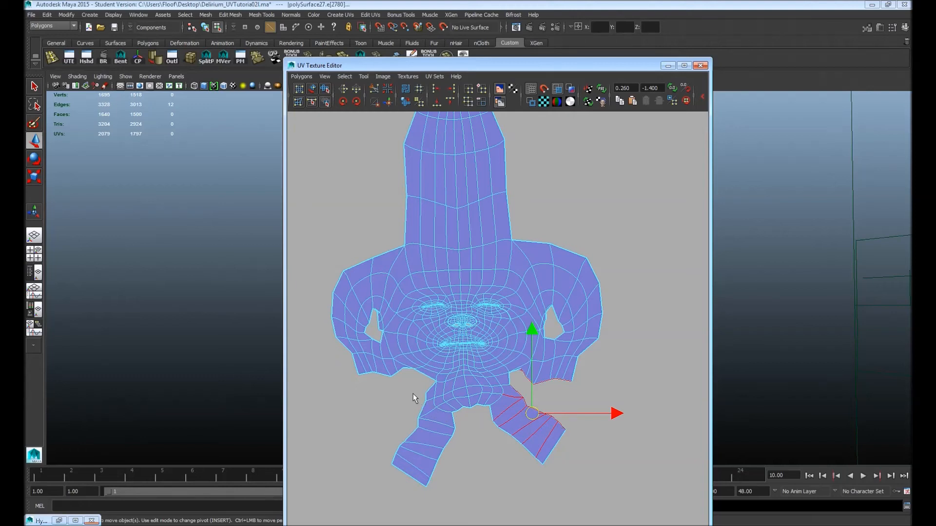
left_click_drag(399, 392, 425, 458, "shift")
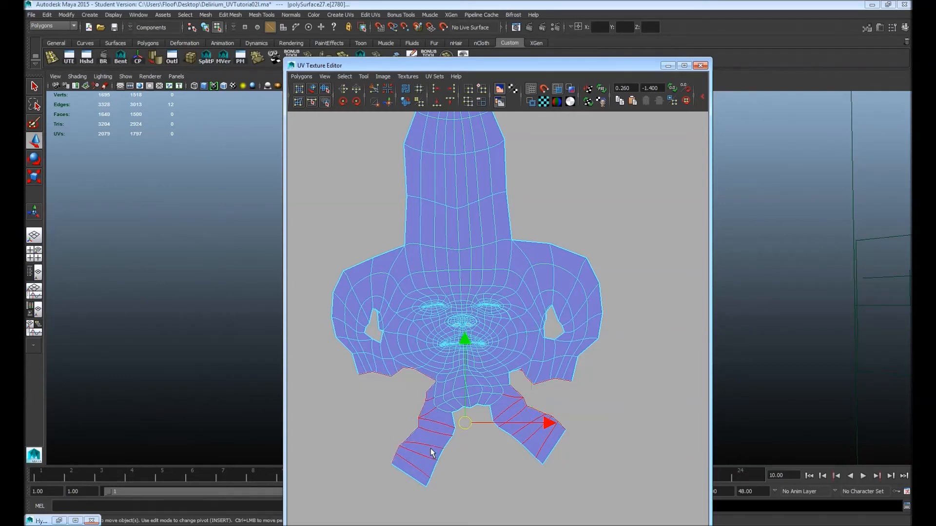
left_click(389, 102)
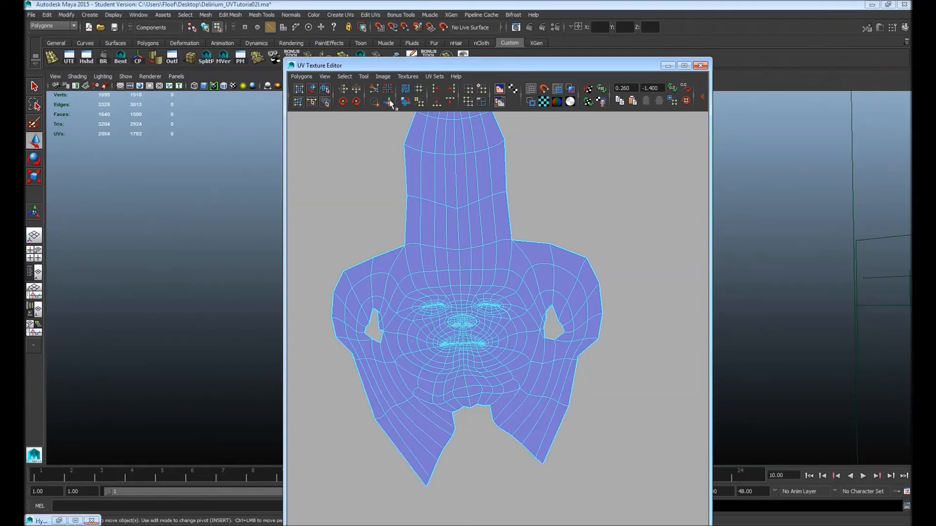
Select the UVs along the right neck flap's lower border, then move and rotate them up and outward to level the flap.
key("F12")
left_click_drag(563, 469, 493, 410)
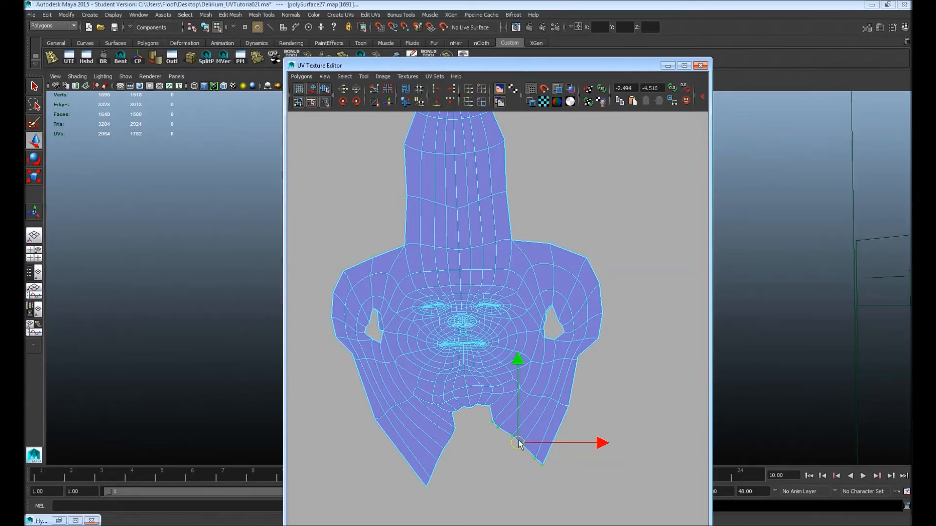
left_click_drag(520, 444, 535, 427)
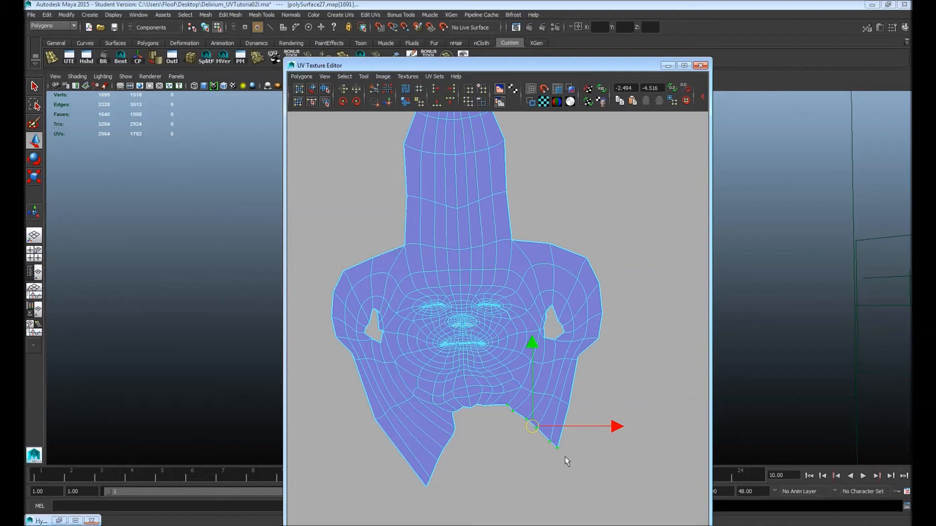
key("e")
left_click_drag(540, 351, 500, 342)
key("w")
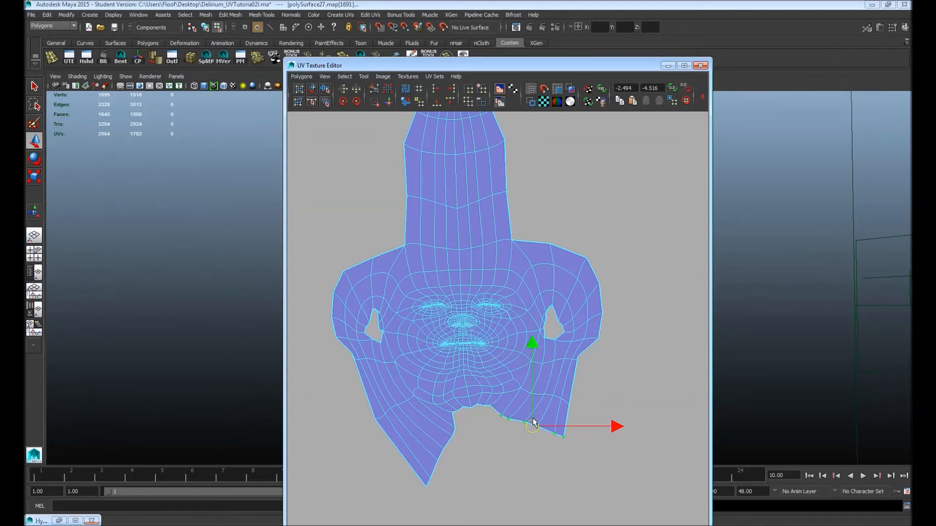
left_click_drag(532, 425, 539, 414)
Select the UVs along the left neck flap's lower border, then rotate and move them up and outward to match the other side.
left_click_drag(421, 419, 426, 418)
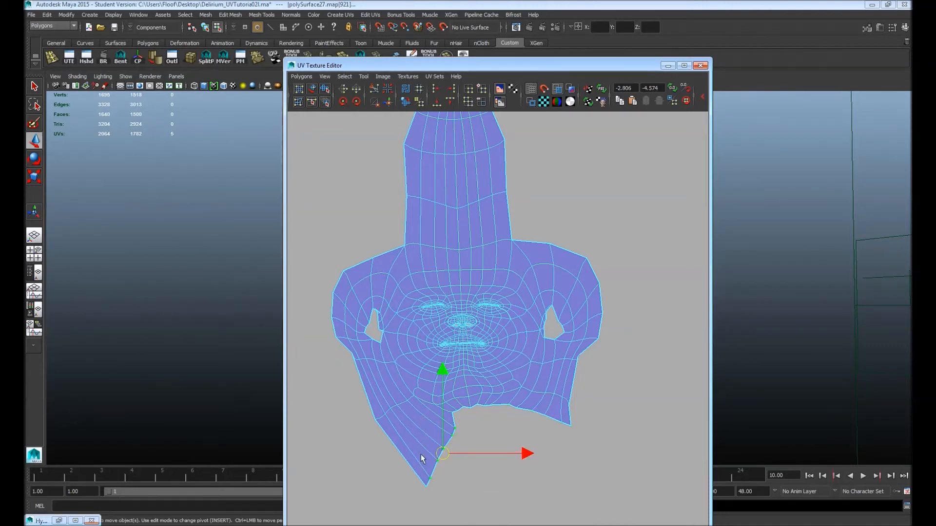
key("e")
left_click_drag(425, 488, 425, 488, "shift")
left_click_drag(460, 382, 484, 405)
key("w")
left_click_drag(441, 457, 408, 434)
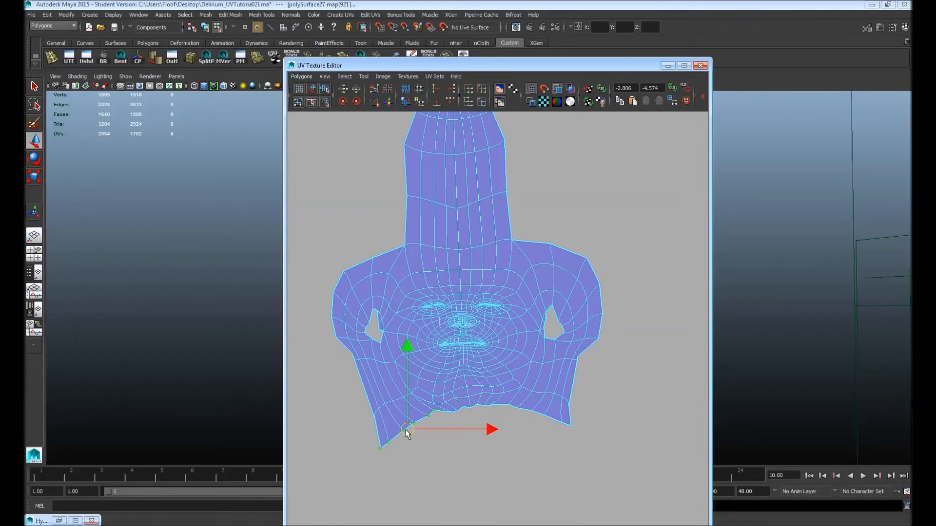
key("e")
left_click_drag(432, 354, 441, 360)
key("w")
left_click_drag(408, 430, 401, 426)
Flip the two reversed, red-shaded shells: the teardrop-shaped shell between the ears and the mirrored lower-lid strip.
right_click_drag(540, 338, 472, 206, "alt")
middle_click_drag(471, 206, 489, 322, "alt")
middle_click_drag(550, 231, 546, 309, "alt")
right_click_drag(545, 310, 412, 328, "alt")
middle_click_drag(501, 314, 492, 320, "alt")
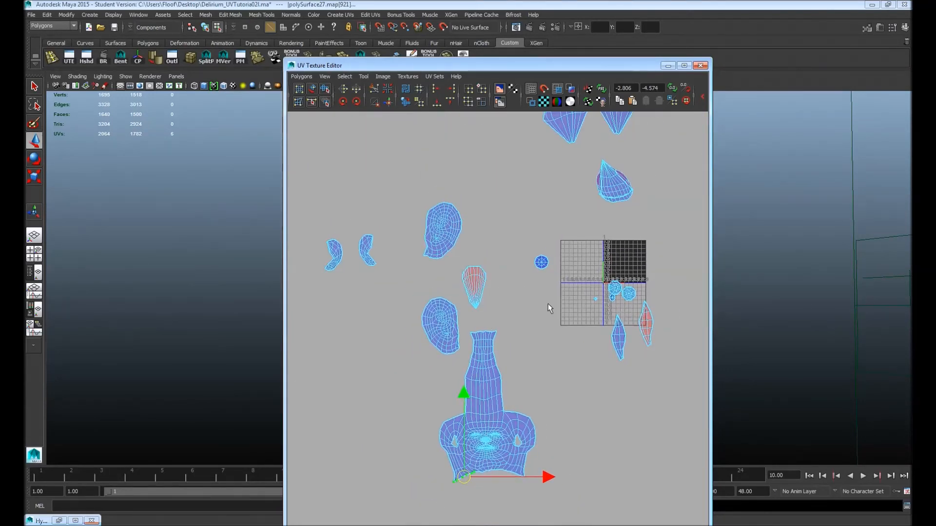
middle_click_drag(550, 309, 499, 330, "alt")
left_click(430, 318)
left_click(414, 297)
left_click_drag(410, 289, 450, 342)
left_click(301, 77)
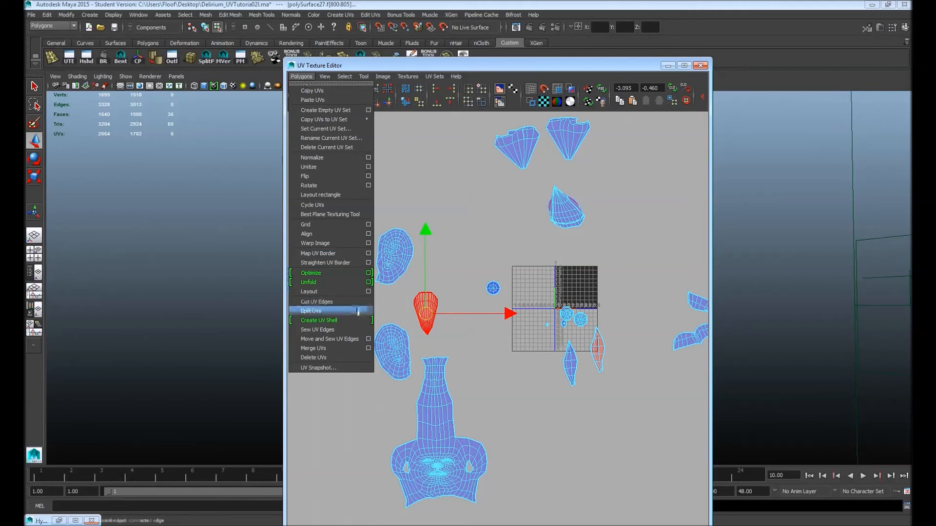
left_click(332, 176)
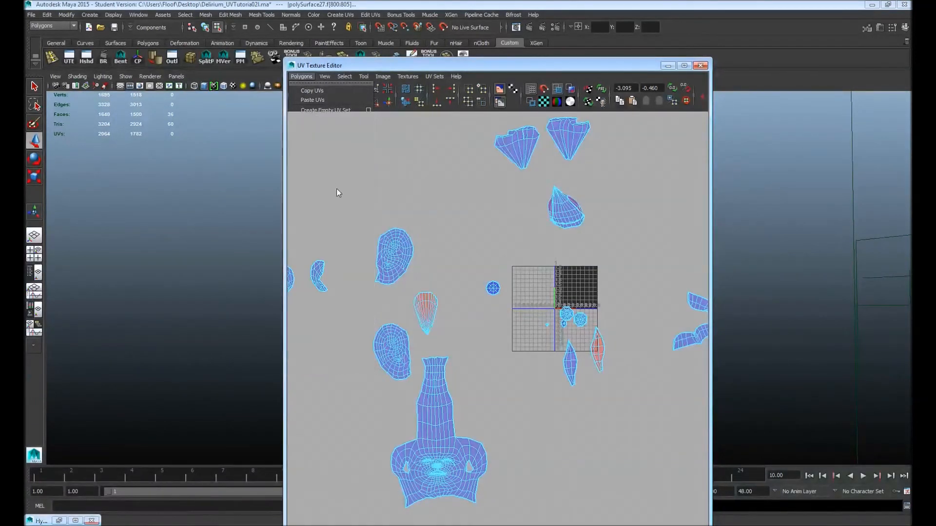
left_click(597, 347)
left_click(302, 76)
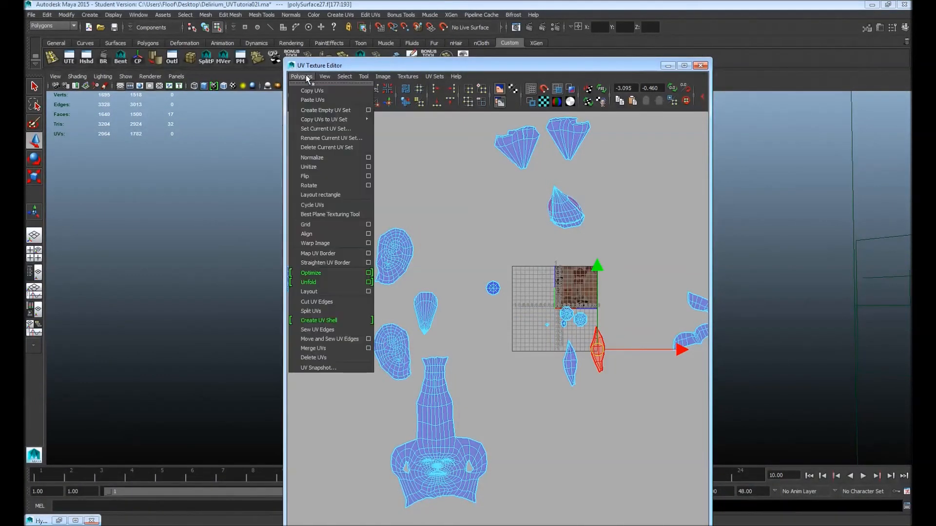
left_click(330, 179)
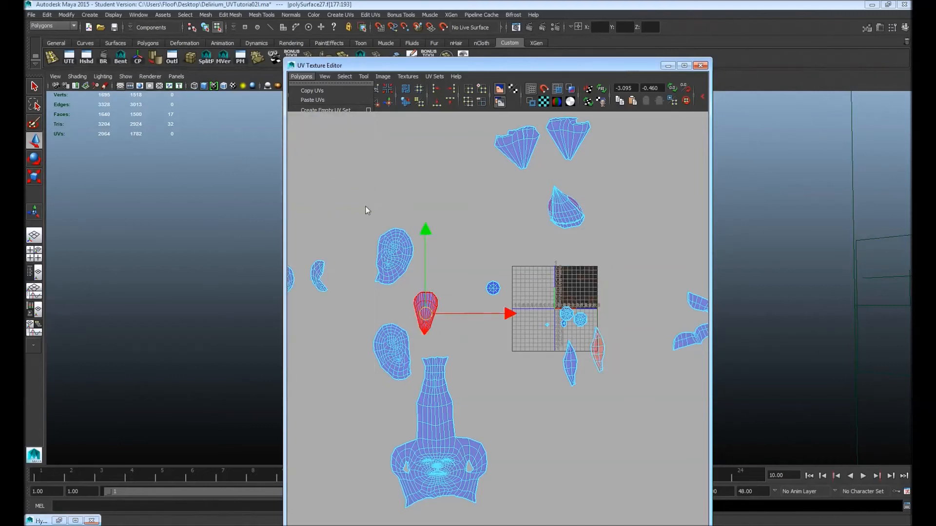
Select the eye, lid strip and neighbouring small shells around the UV grid and move them together up and right, clear of the grid.
middle_click_drag(614, 364, 574, 358, "alt")
right_click_drag(574, 358, 525, 351, "alt")
middle_click_drag(524, 351, 537, 325, "alt")
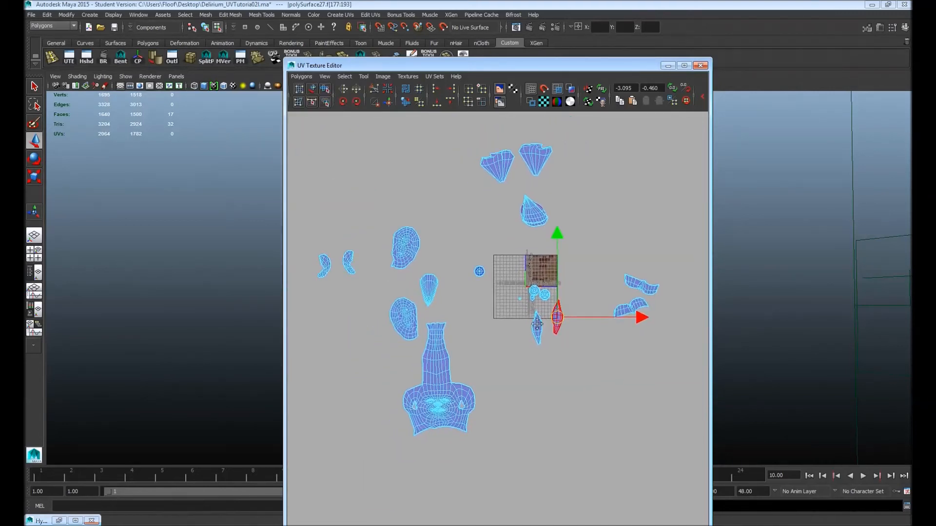
left_click(460, 348)
left_click_drag(650, 361, 504, 253)
left_click_drag(676, 378, 518, 258)
right_click_drag(512, 285, 512, 307)
left_click_drag(509, 261, 692, 388)
left_click_drag(587, 310, 631, 172)
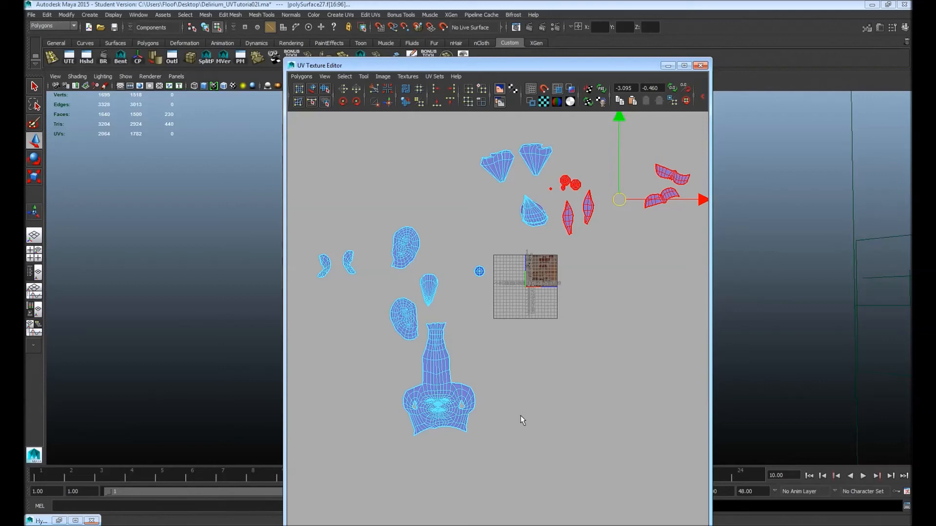
Try to move the whole face shell onto the UV grid, and undo the move.
double_click(449, 391)
left_click_drag(440, 378, 531, 290)
scroll(494, 302, "up", 8)
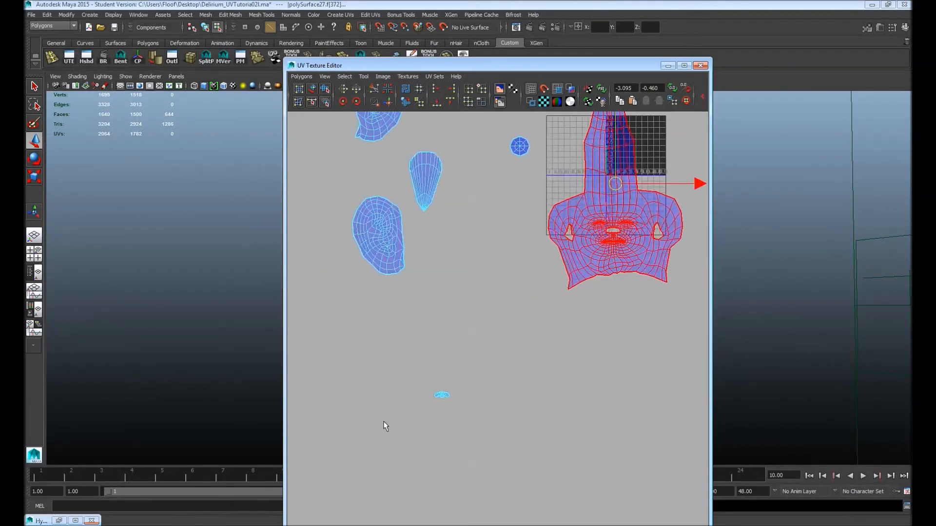
right_click_drag(459, 434, 467, 431, "alt")
middle_click_drag(467, 430, 564, 374, "alt")
right_click_drag(482, 413, 496, 408, "alt")
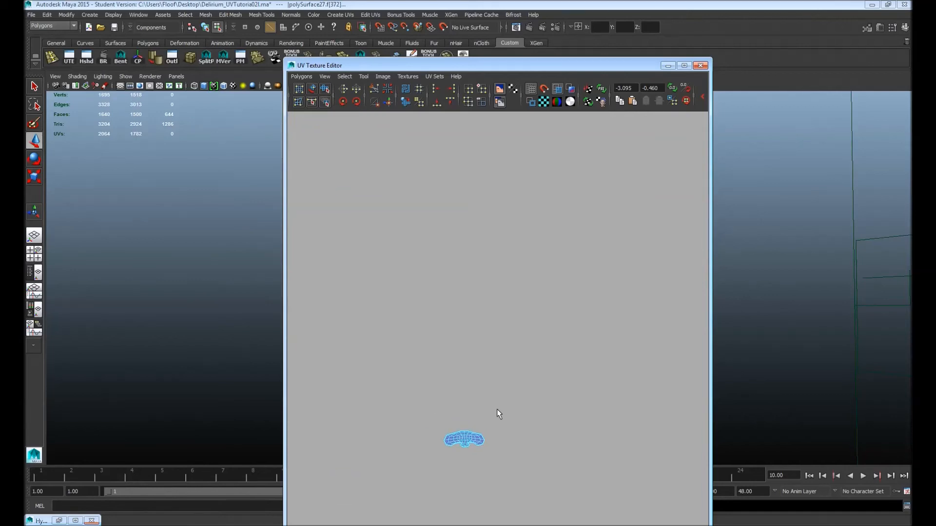
key("ctrl+z")
Switch to edge selection, move the UV Texture Editor aside, and display the head model smooth shaded.
middle_click_drag(475, 417, 506, 372, "alt")
right_click_drag(459, 385, 525, 396, "alt")
right_click_drag(443, 410, 647, 453, "alt")
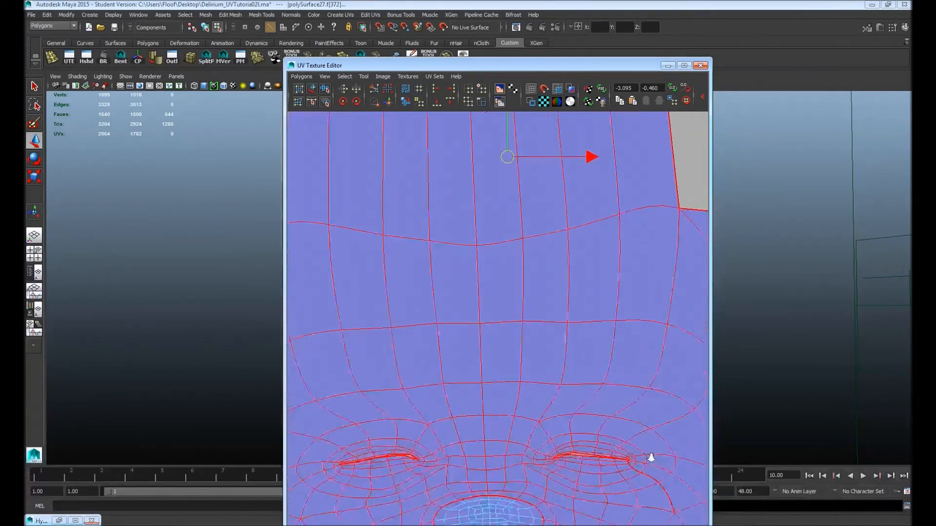
middle_click_drag(516, 412, 553, 330, "alt")
right_click_drag(532, 360, 538, 336)
left_click(546, 342)
left_click_drag(398, 68, 738, 82)
left_click_drag(380, 351, 303, 336, "alt")
right_click_drag(302, 337, 390, 362, "alt")
middle_click_drag(390, 362, 378, 266, "alt")
right_click_drag(377, 265, 451, 322, "alt")
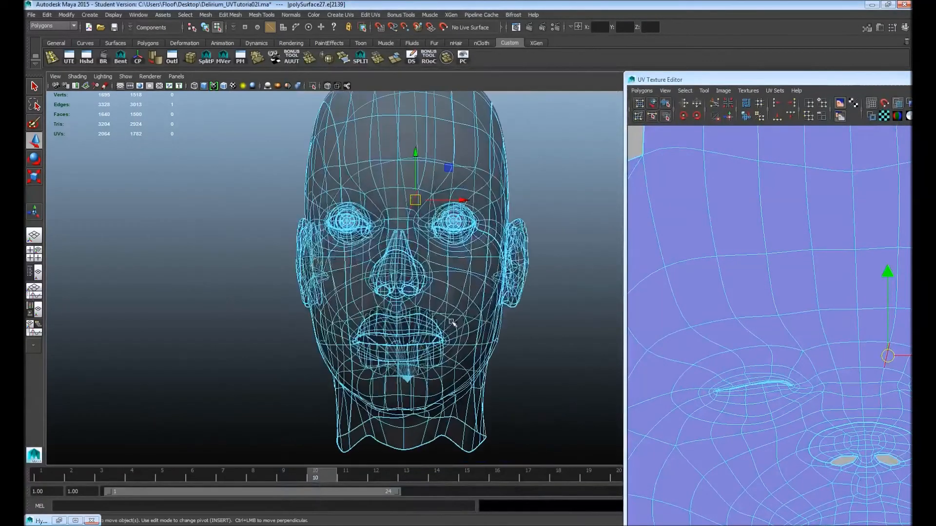
key("5")
On the head model, select the nose shell's border edges across the bridge and around both nostril wings, and move and sew them.
right_click_drag(348, 336, 365, 351, "alt")
middle_click_drag(365, 351, 399, 282, "alt")
left_click(398, 285)
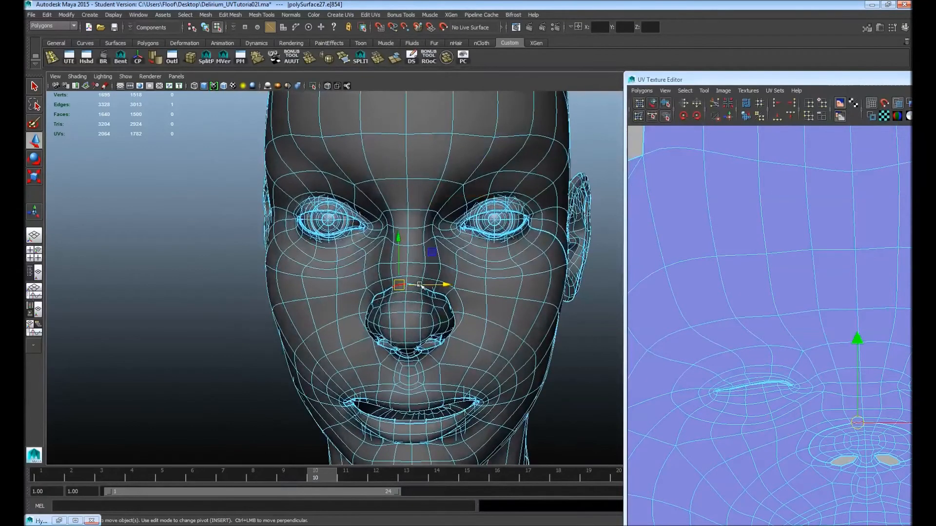
left_click(430, 291, "shift")
left_click(407, 284, "shift")
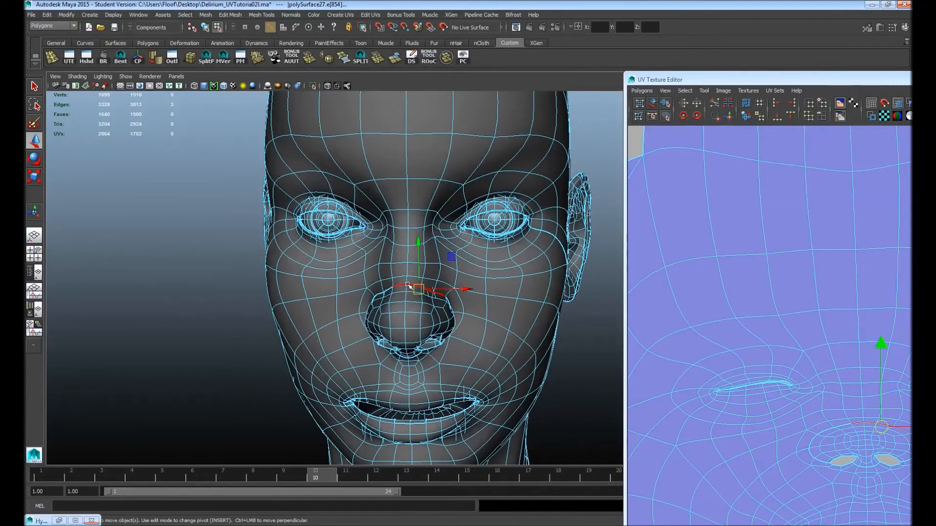
left_click(389, 288, "shift")
left_click(381, 294, "shift")
left_click_drag(356, 327, 446, 327, "alt")
middle_click_drag(447, 327, 425, 323, "alt")
left_click(460, 309, "shift")
left_click(458, 327, "shift")
left_click(469, 344, "shift")
left_click_drag(456, 365, 367, 289, "alt")
left_click(370, 300, "shift")
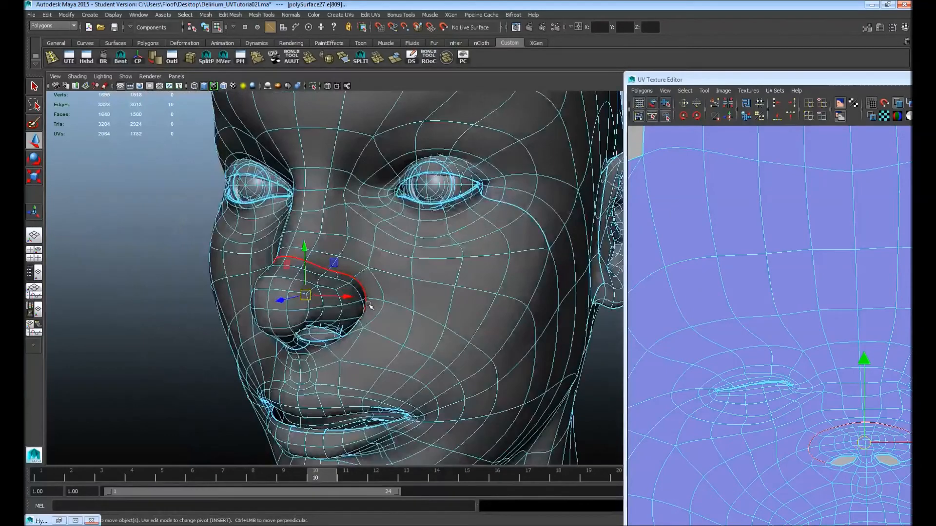
left_click_drag(357, 330, 384, 336, "alt")
left_click(366, 304, "shift")
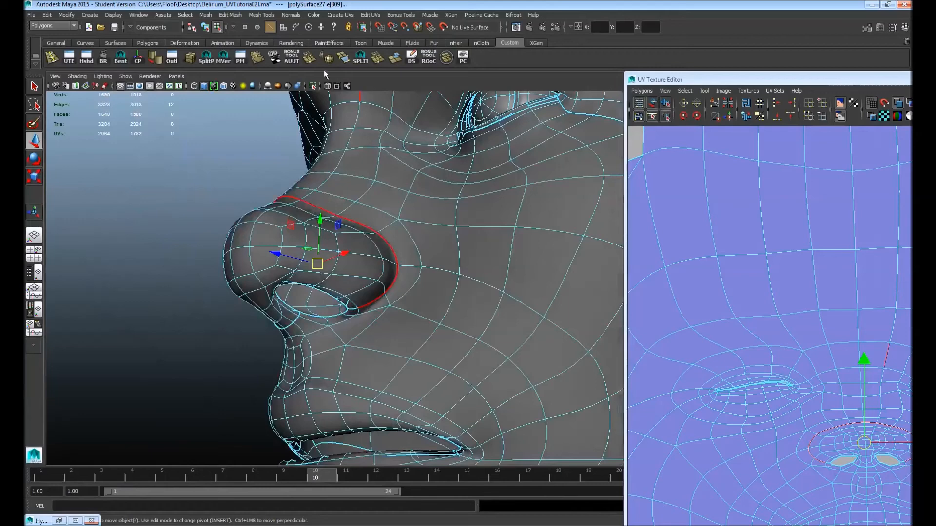
left_click_drag(278, 311, 359, 264, "alt")
left_click(310, 140, "shift")
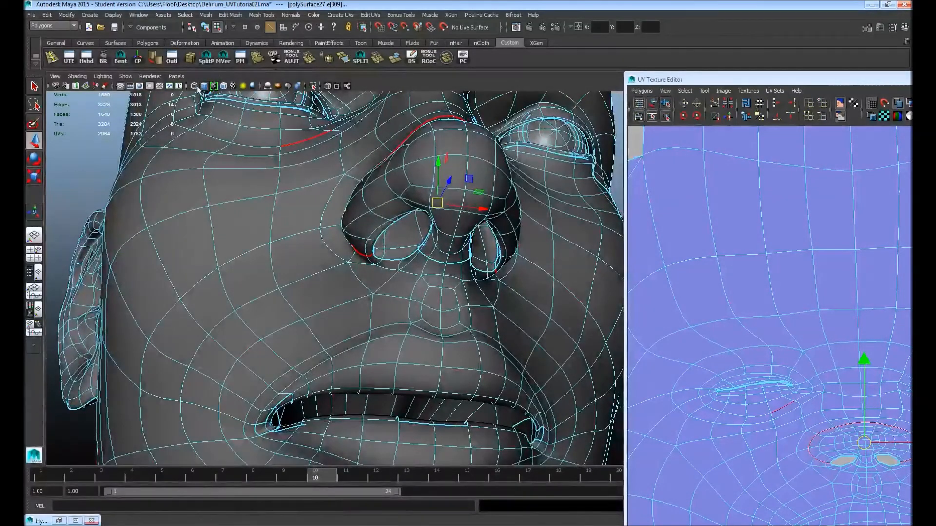
left_click(728, 117)
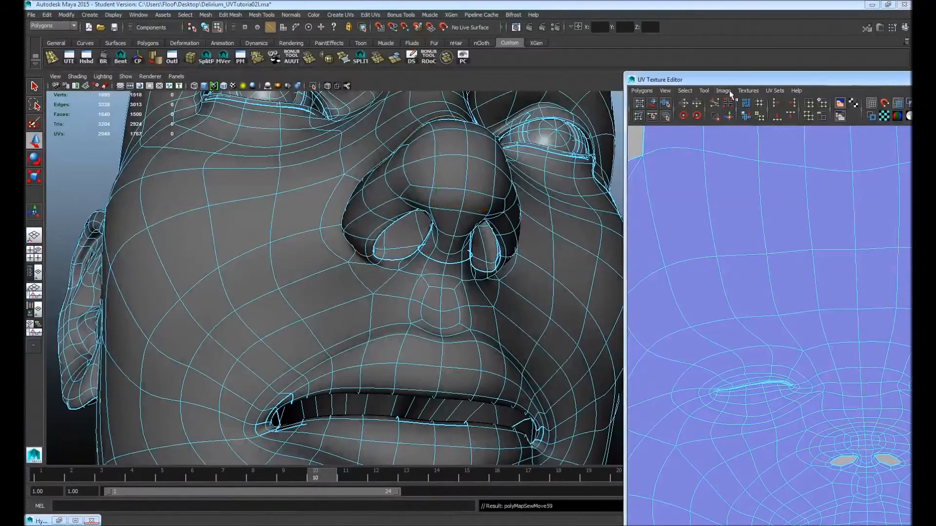
Move the UV Texture Editor over the head model and display the coloured checker texture behind the full shell layout.
left_click_drag(682, 79, 365, 67)
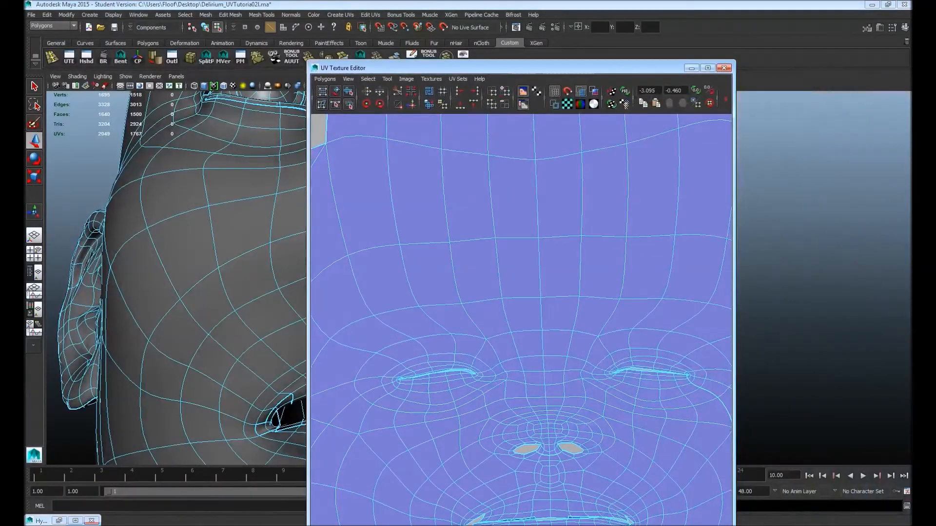
scroll(445, 263, "down", 5)
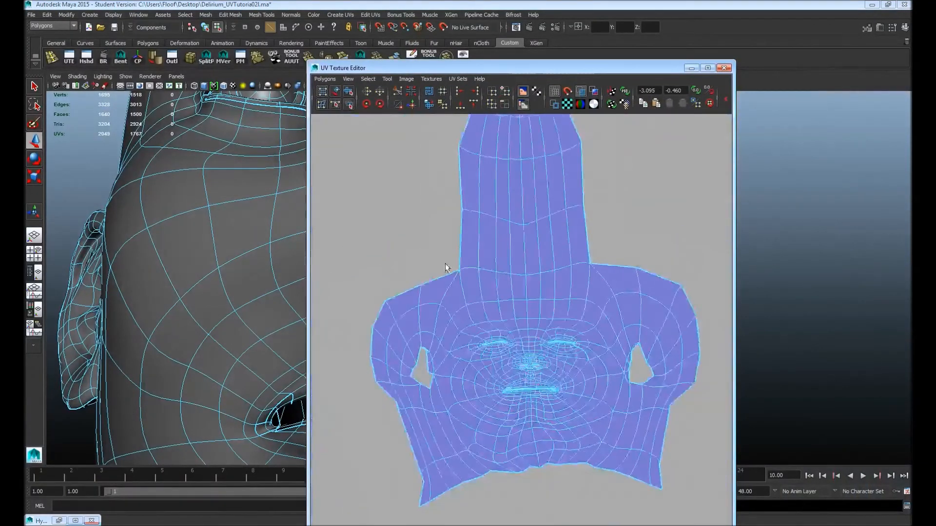
right_click_drag(549, 277, 636, 419)
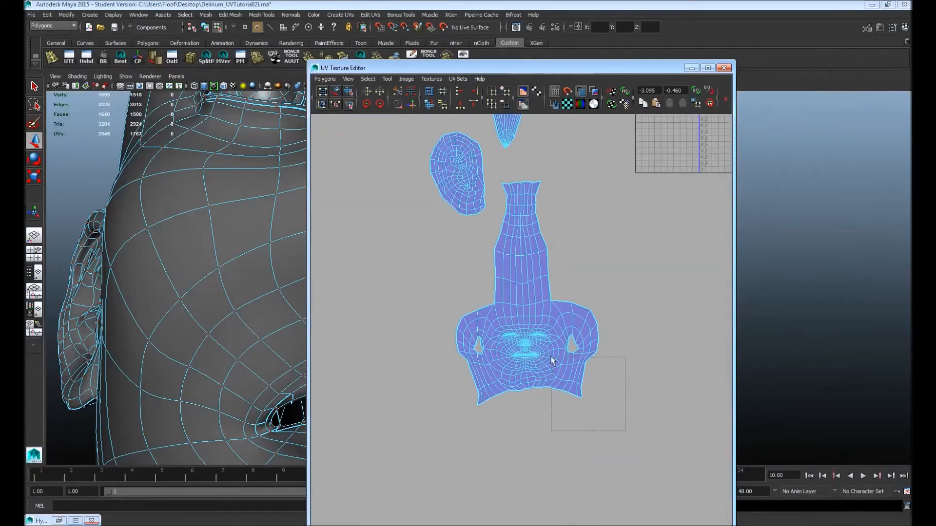
left_click_drag(552, 360, 528, 336)
left_click(477, 284)
right_click_drag(468, 280, 318, 258, "alt")
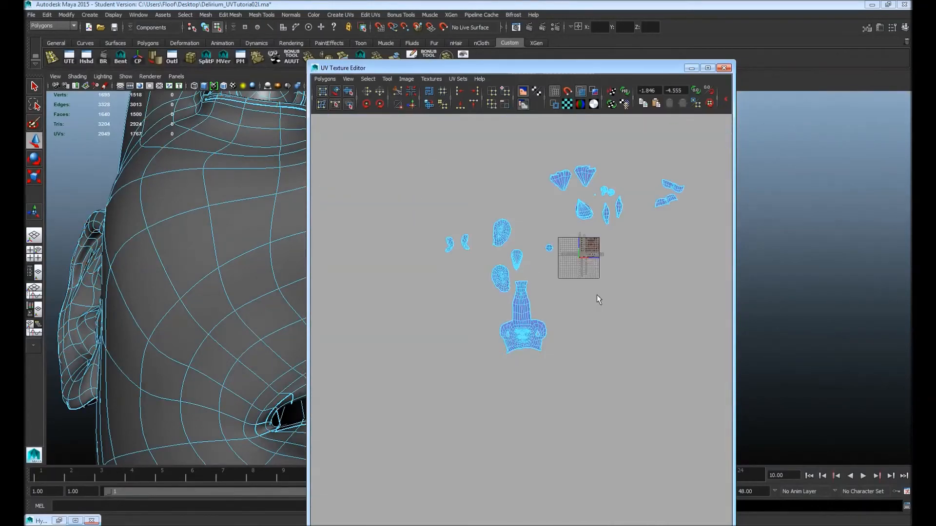
middle_click_drag(597, 295, 519, 315, "alt")
left_click(568, 104)
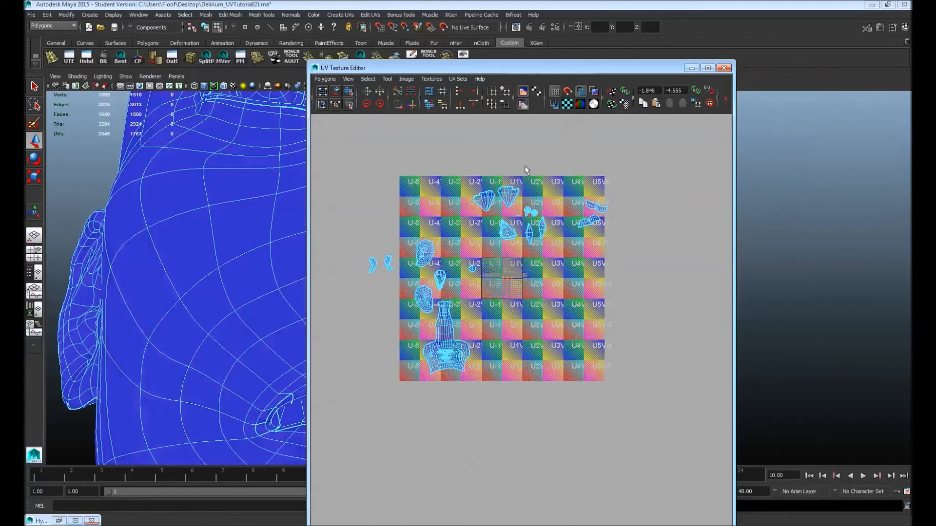
Select the group of small shells above the UV grid and move them together to below the grid.
right_click_drag(526, 307, 429, 292, "alt")
middle_click_drag(489, 258, 496, 234, "alt")
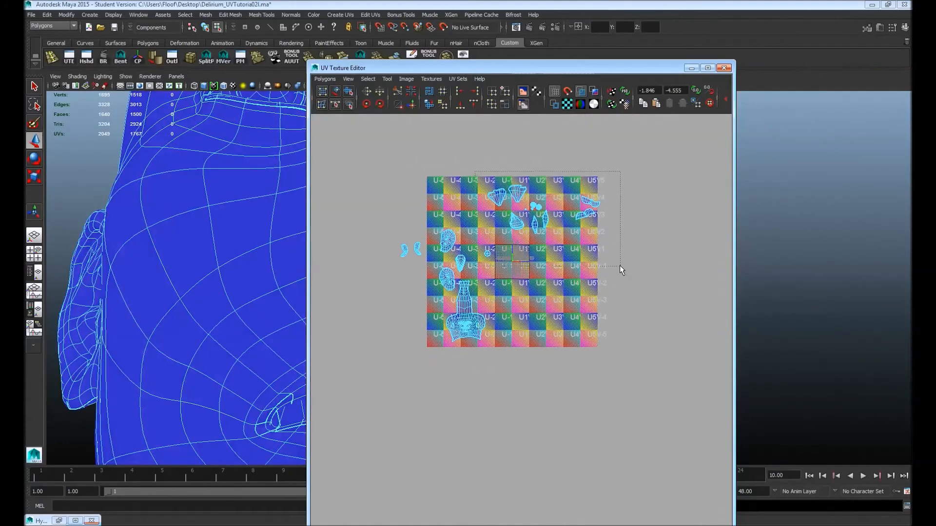
left_click_drag(618, 265, 618, 266)
left_click_drag(541, 222, 557, 321)
Select the whole face shell, hide the checker texture, and display the UV distortion shading.
right_click_drag(418, 289, 571, 350, "alt")
left_click(550, 348)
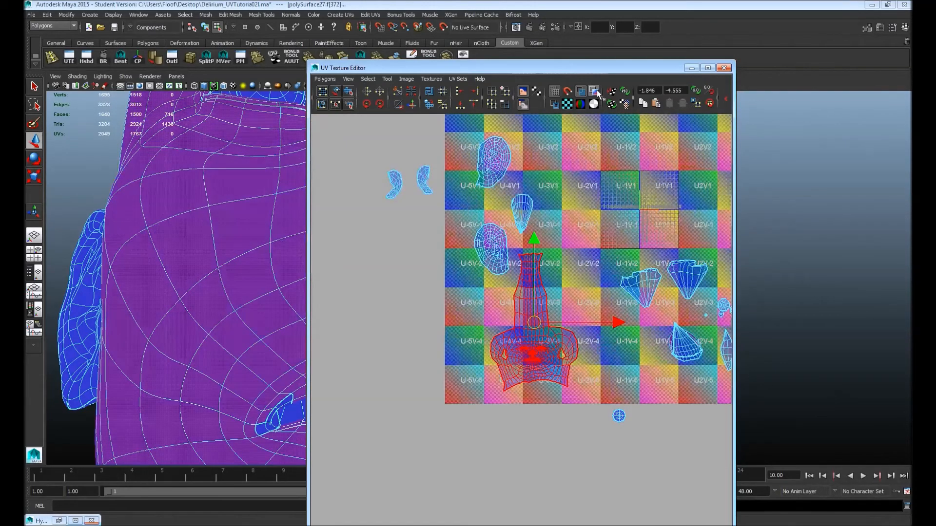
left_click(556, 93)
left_click(556, 93)
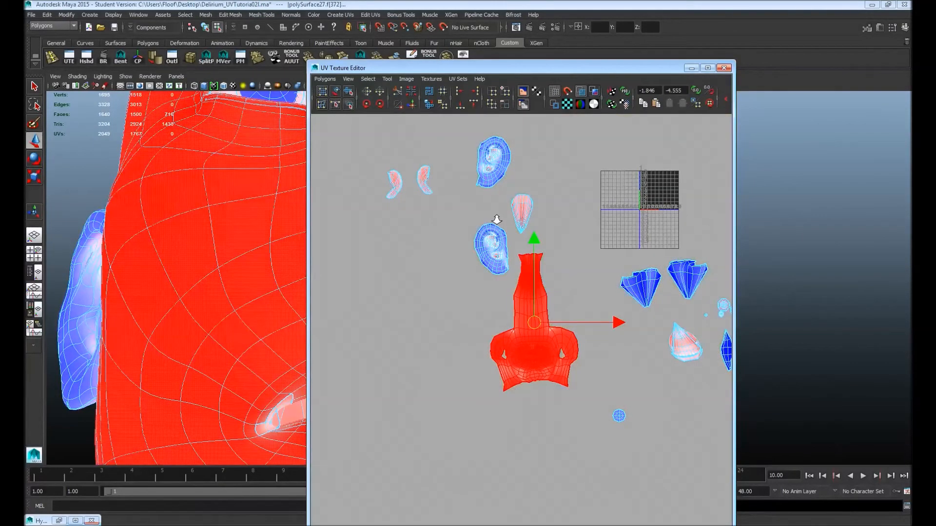
scroll(519, 331, "down", 2)
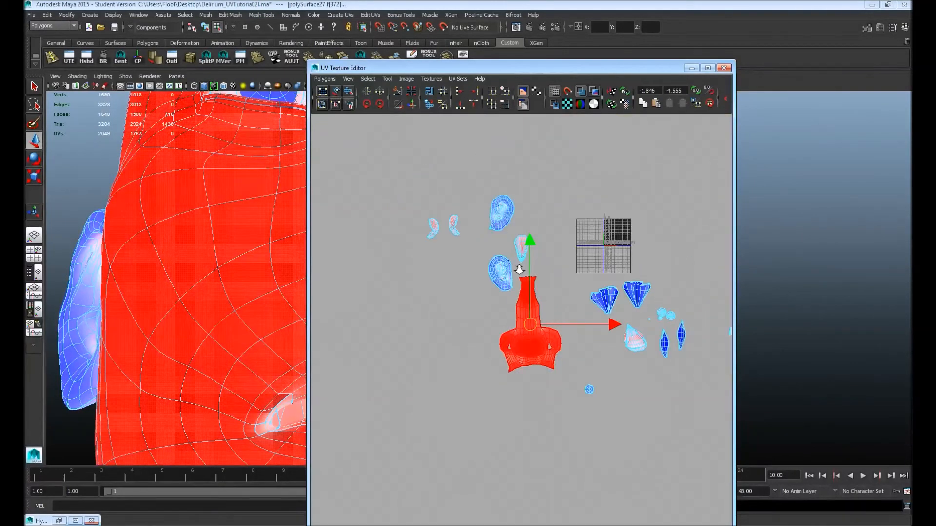
scroll(518, 363, "up", 2)
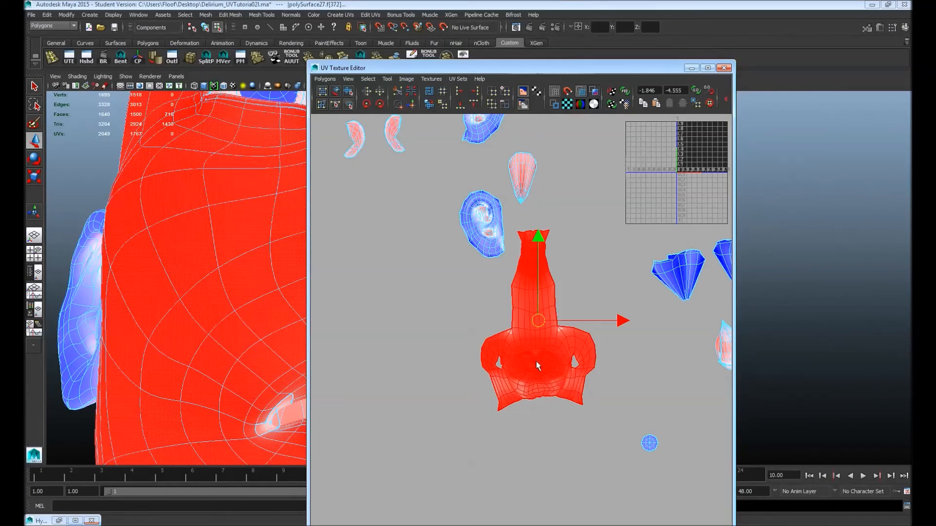
key("y")
left_click(458, 364)
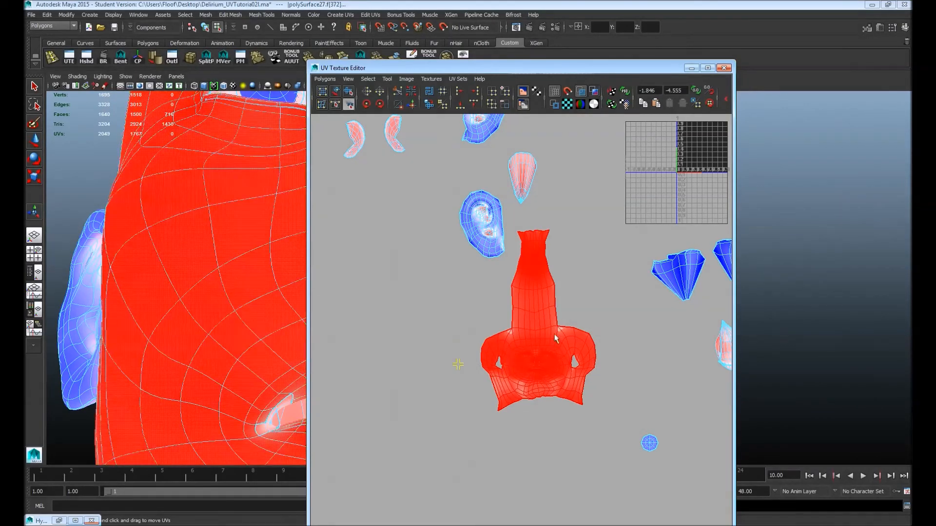
scroll(552, 331, "up", 2)
left_click(552, 330)
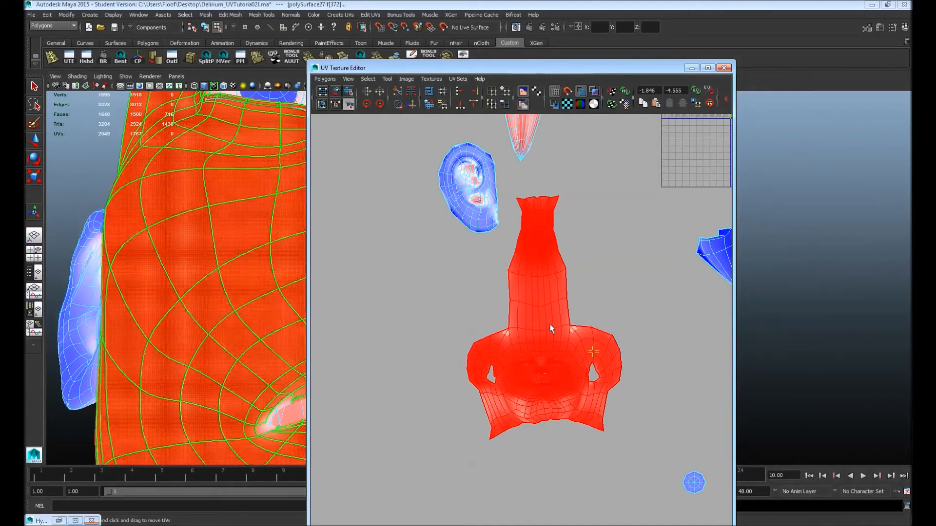
key("w")
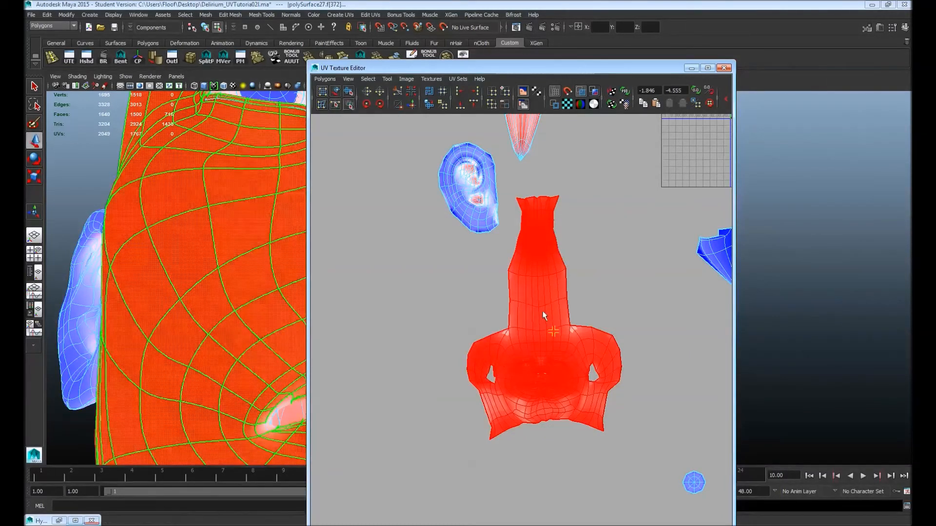
left_click(405, 265)
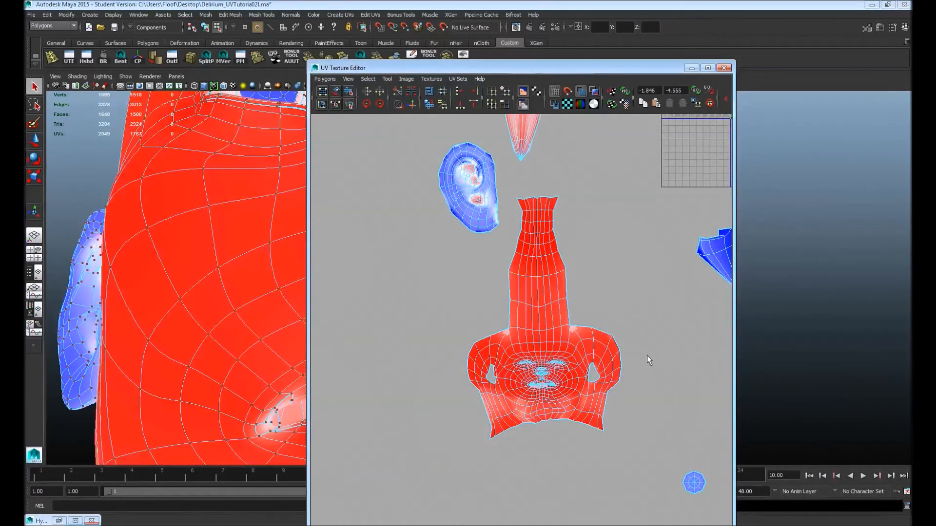
Select all UVs of the joined face, scalp and neck shell and unfold them with the Unfold/Relax tool.
scroll(525, 354, "up", 2)
scroll(558, 332, "up", 1)
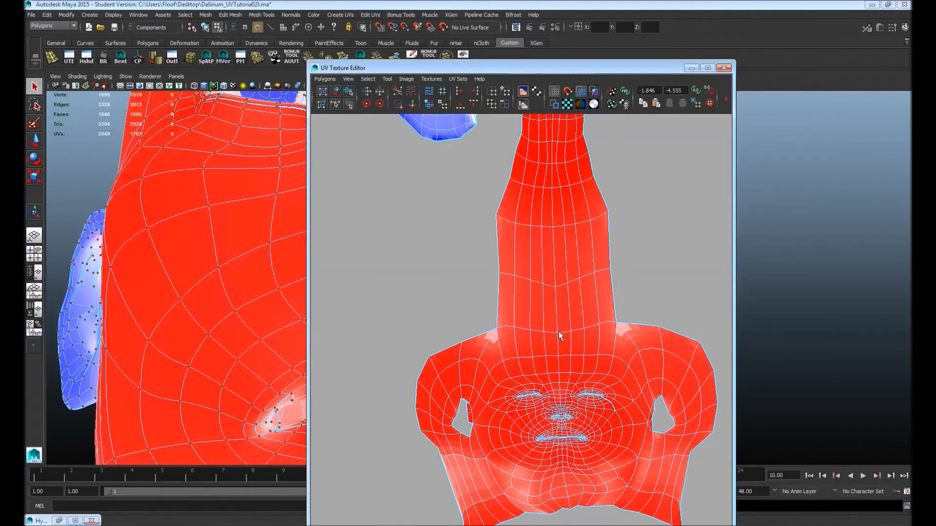
scroll(560, 335, "up", 1)
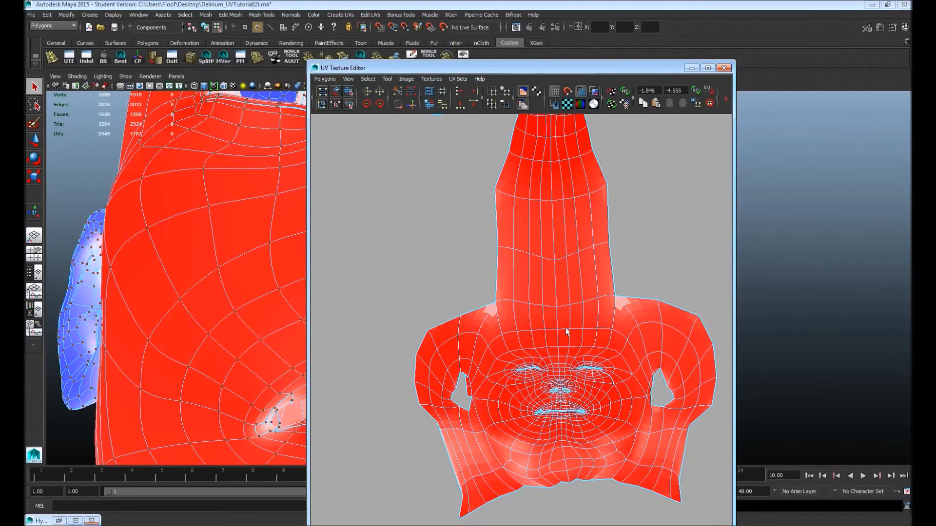
scroll(580, 318, "down", 2)
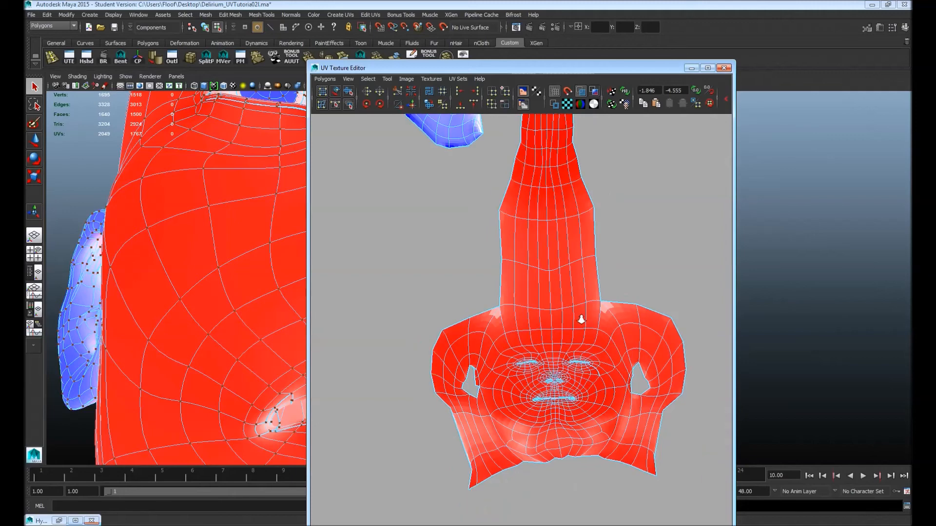
scroll(507, 306, "down", 4)
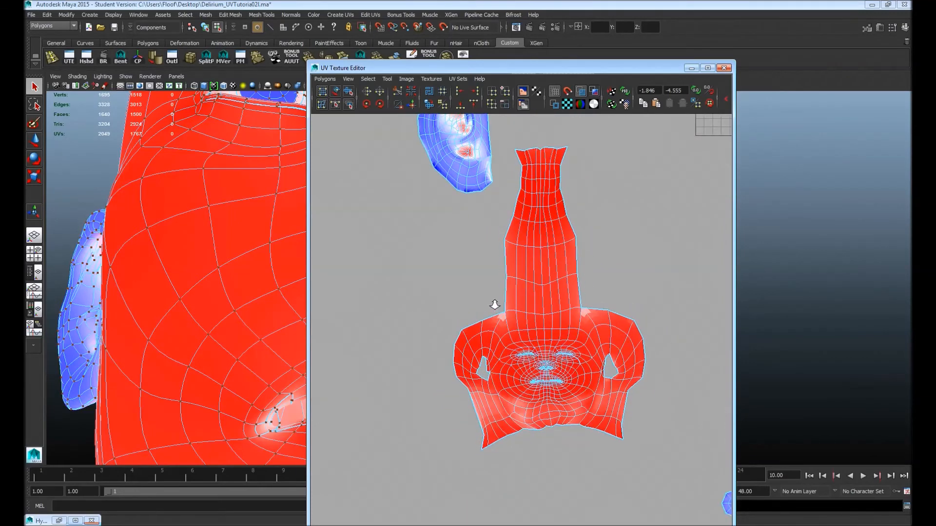
left_click_drag(668, 455, 414, 142)
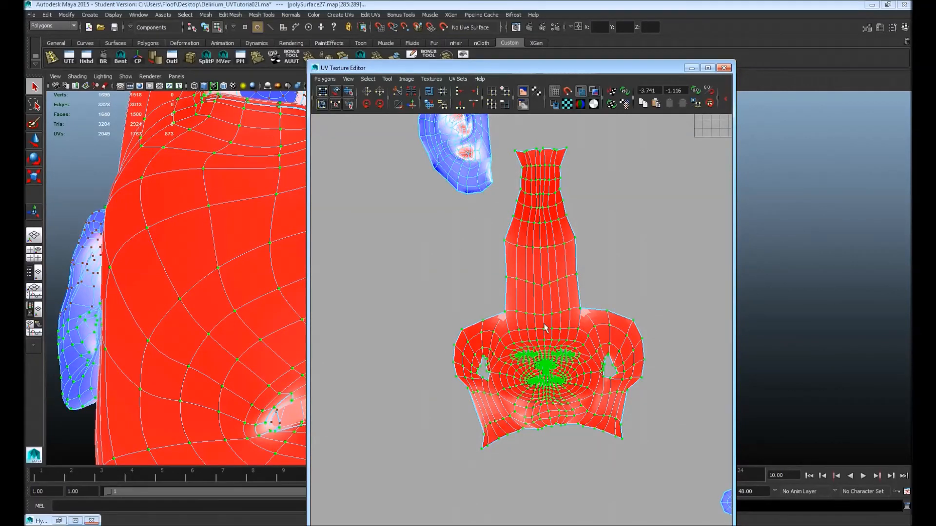
left_click_drag(442, 452, 628, 455)
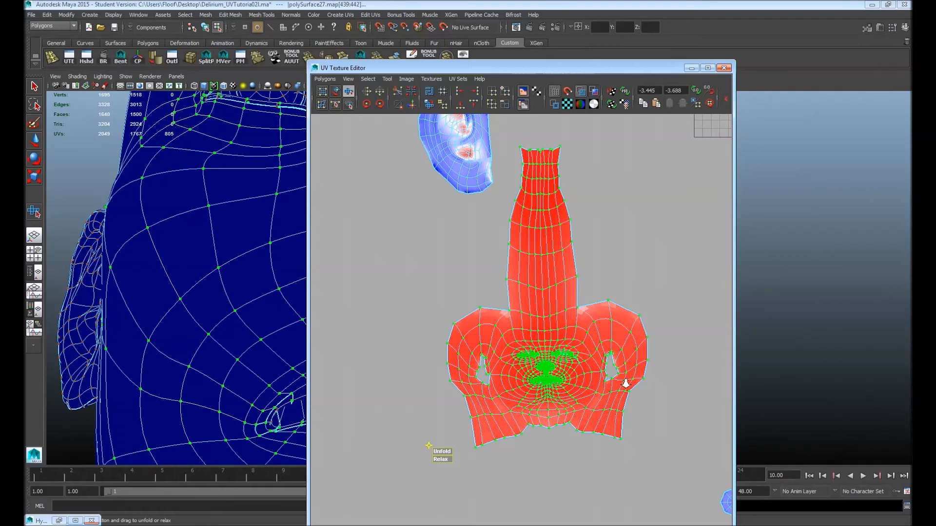
Check the unfolded face shell's distortion, and save the scene as a Student Version file.
scroll(580, 327, "up", 4)
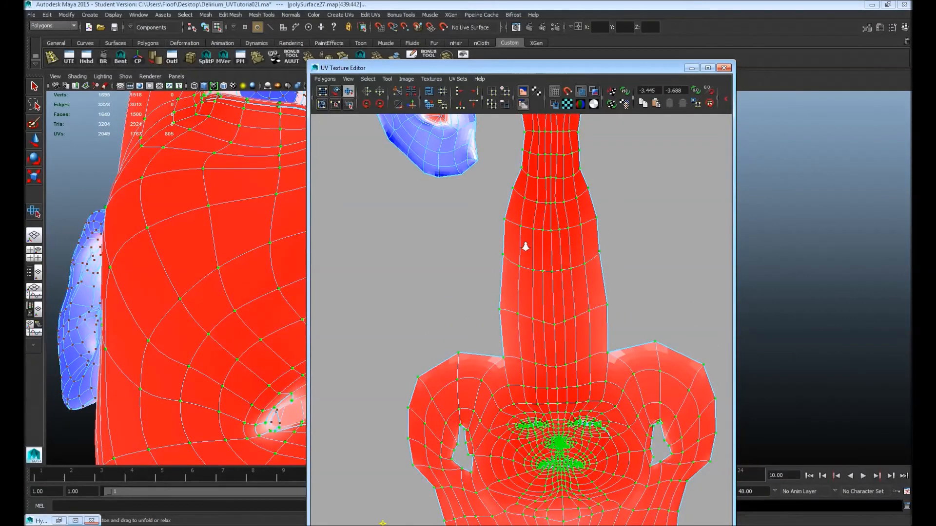
scroll(539, 253, "down", 5)
key("ctrl+s")
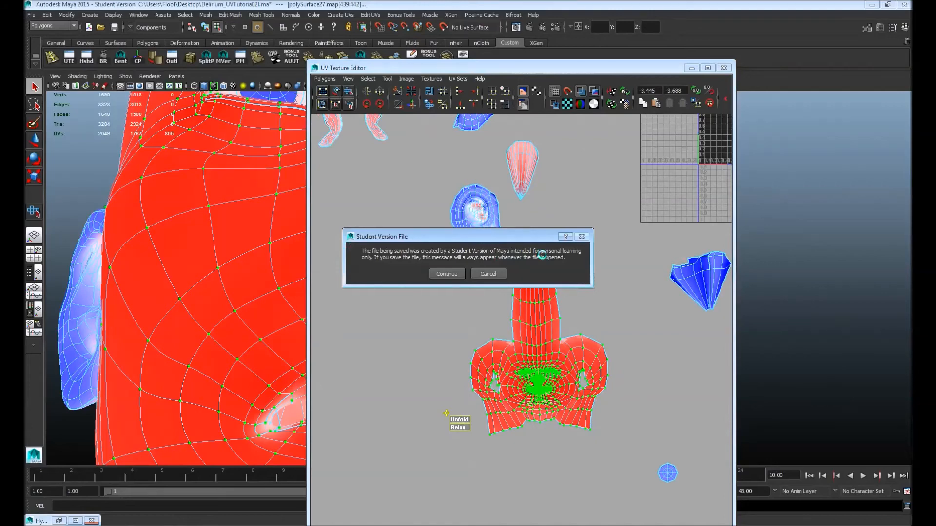
key("Return")
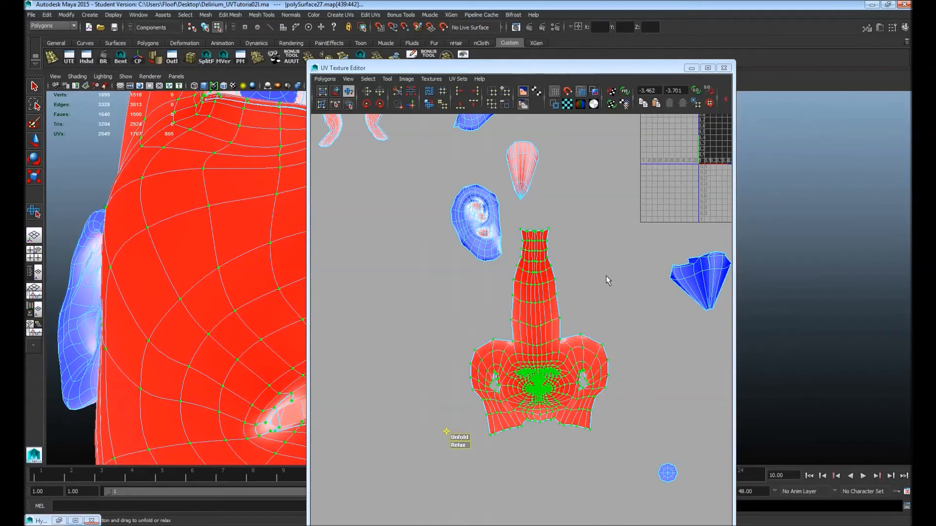
Switch to face selection, select every shell in the layout, and scale them all down together to a small cluster.
middle_click_drag(599, 276, 574, 290, "alt")
right_click_drag(574, 291, 553, 289, "alt")
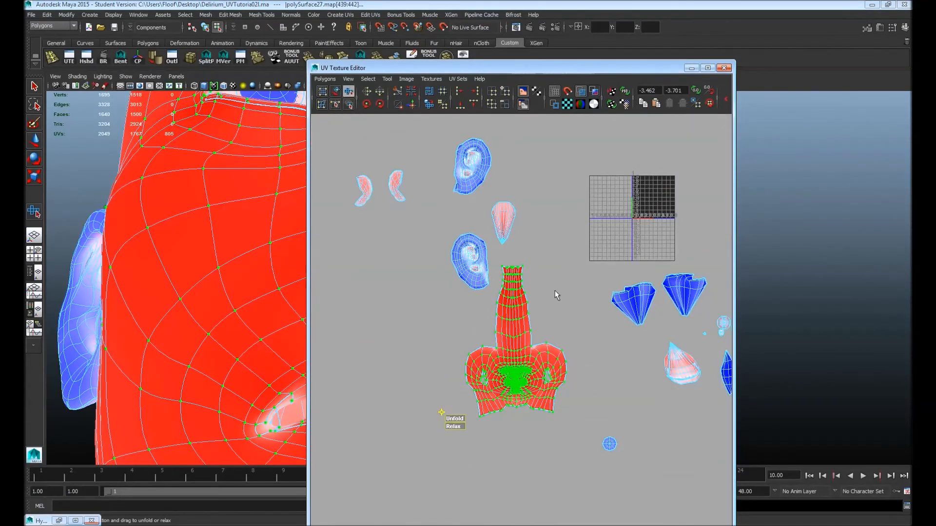
key("w")
left_click(505, 341)
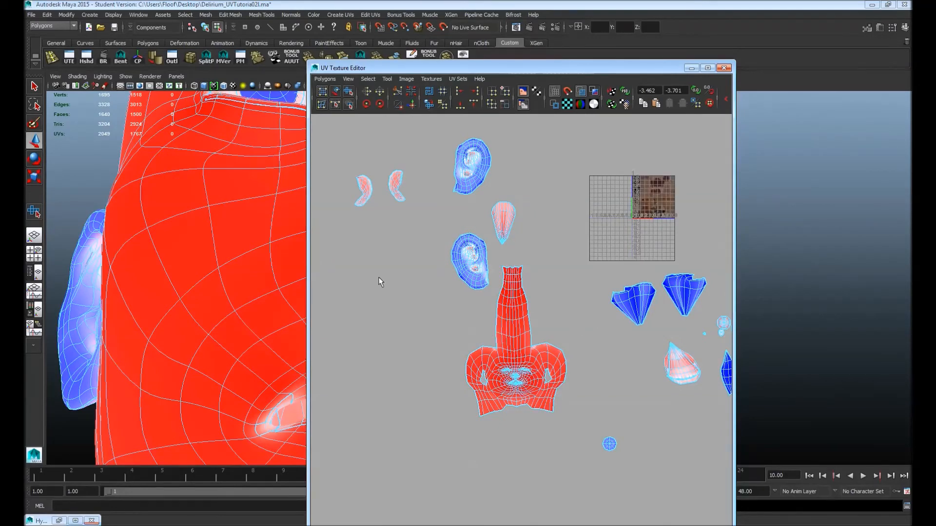
right_click_drag(378, 275, 531, 274, "alt")
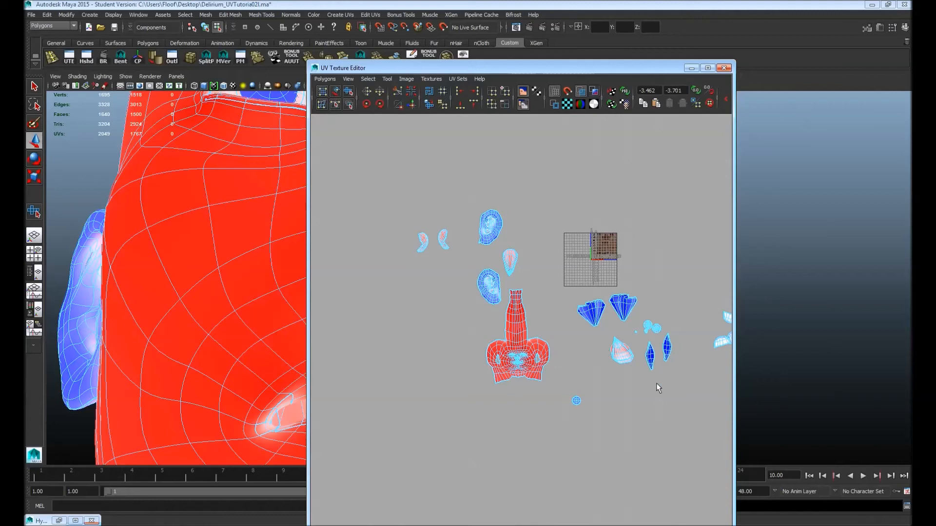
left_click_drag(720, 431, 741, 434)
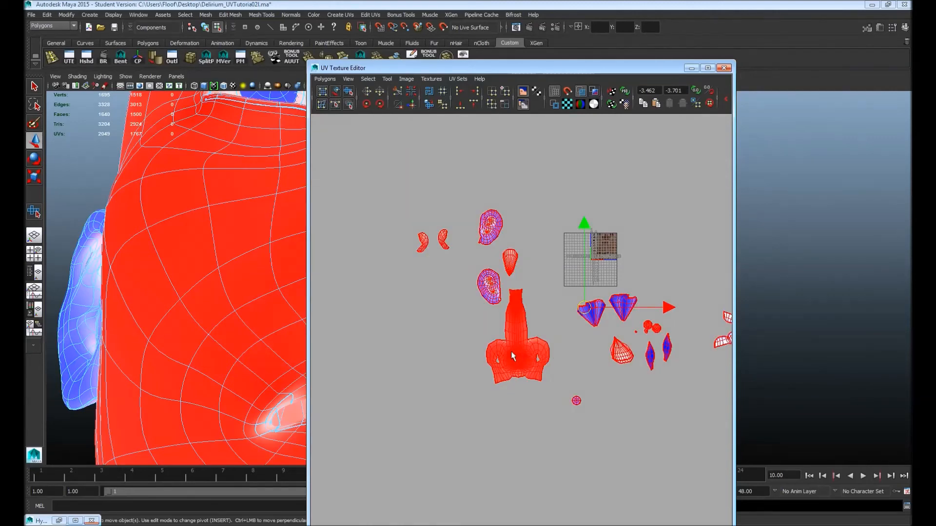
scroll(452, 345, "down", 3)
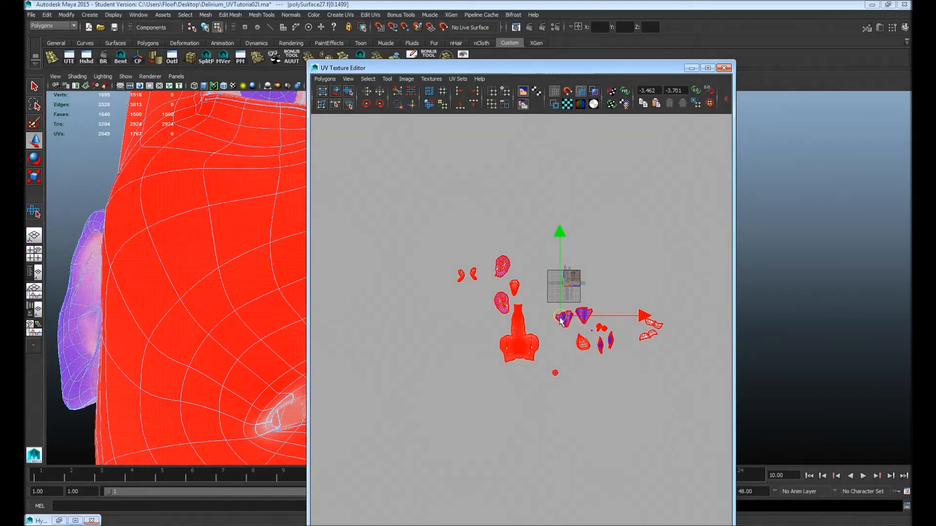
key("r")
left_click_drag(560, 324, 490, 384)
Display the checker texture and move all the scaled-down shells together onto the U1V1 tile.
key("w")
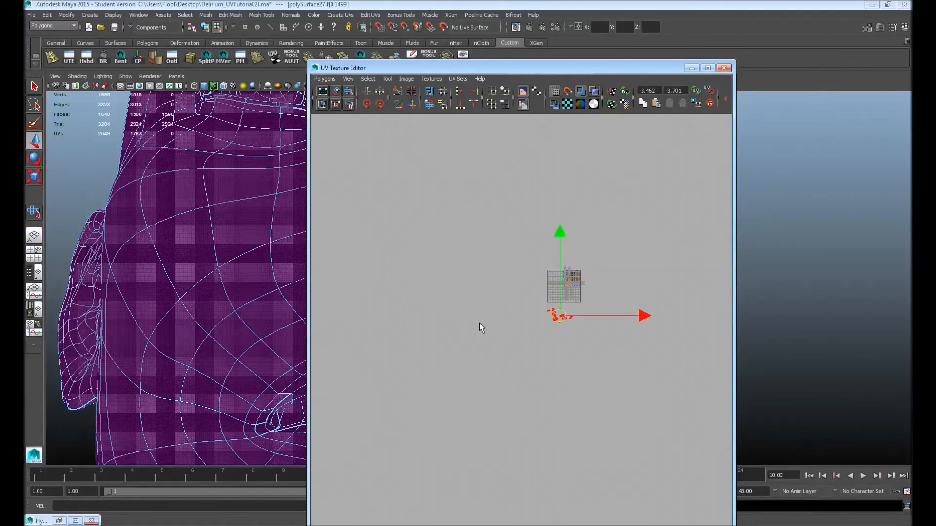
scroll(660, 334, "up", 4)
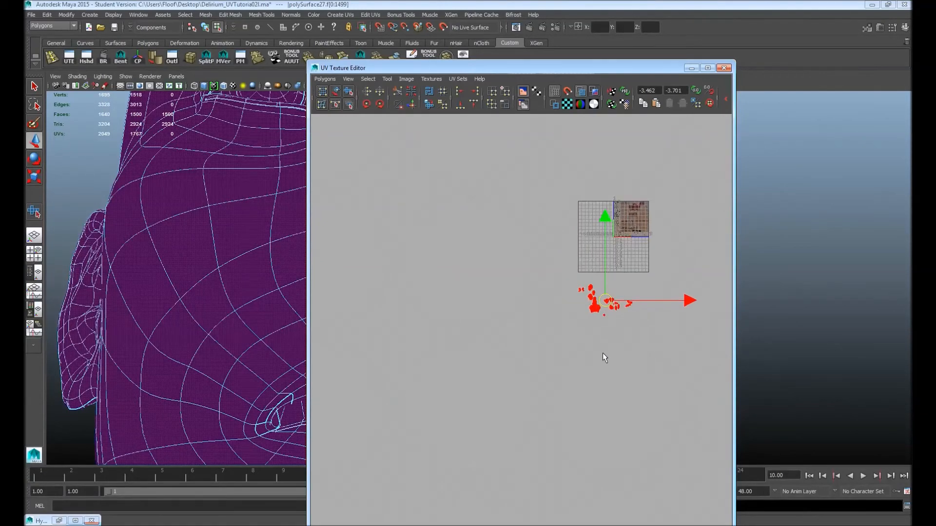
middle_click_drag(575, 366, 565, 375, "alt")
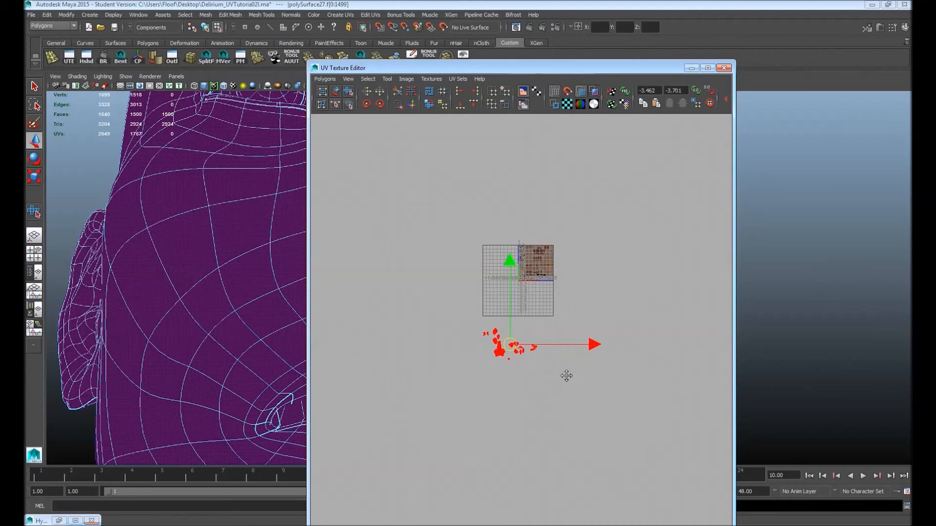
right_click_drag(612, 376, 788, 402, "alt")
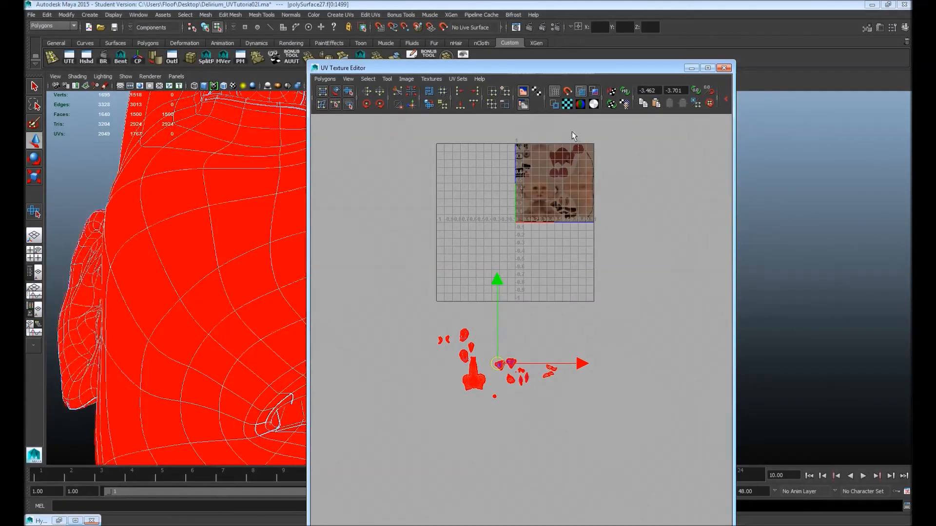
left_click(566, 105)
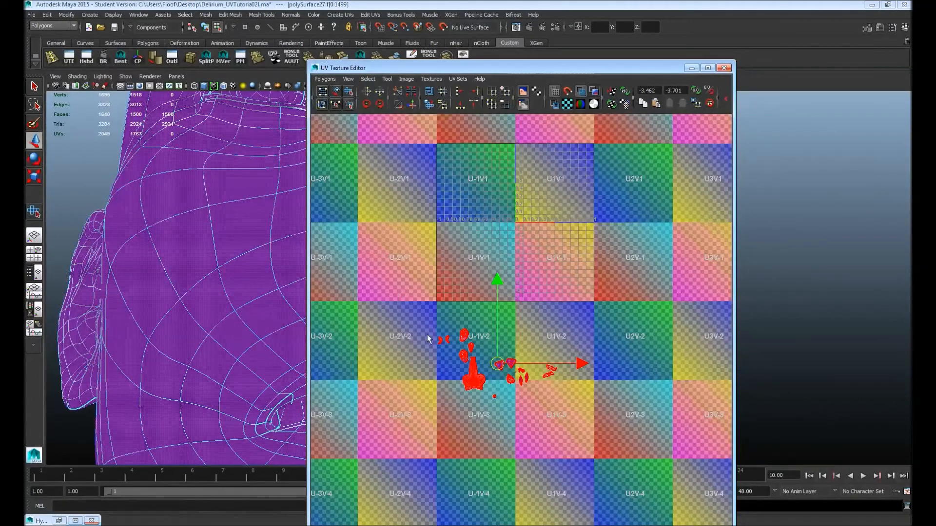
middle_click_drag(530, 281, 558, 190)
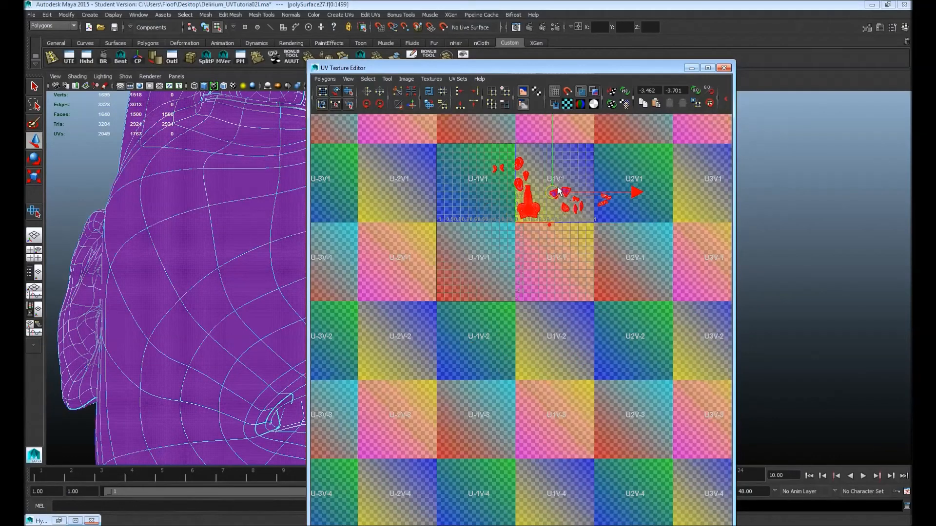
scroll(613, 231, "up", 5)
scroll(604, 269, "up", 1)
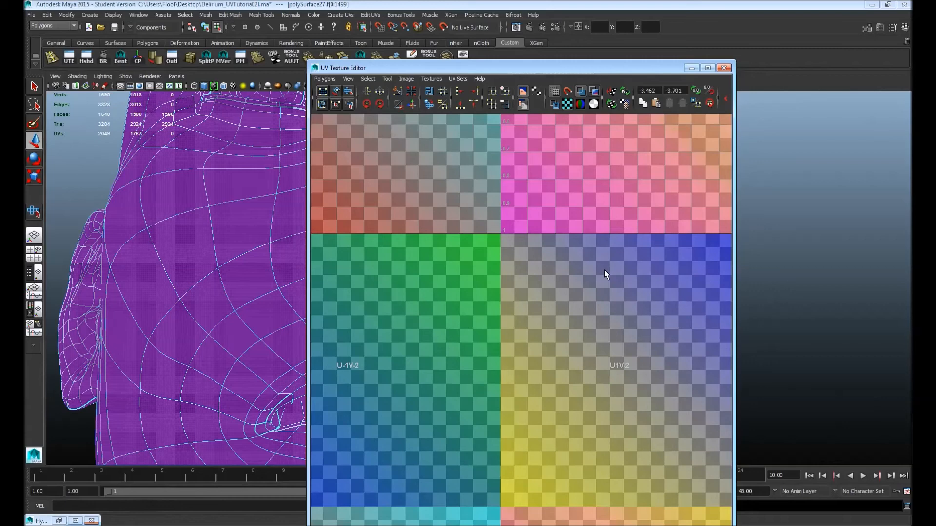
Turn off the checker display in the UV Texture Editor and move its window aside to expose the model.
middle_click_drag(614, 220, 603, 277, "alt")
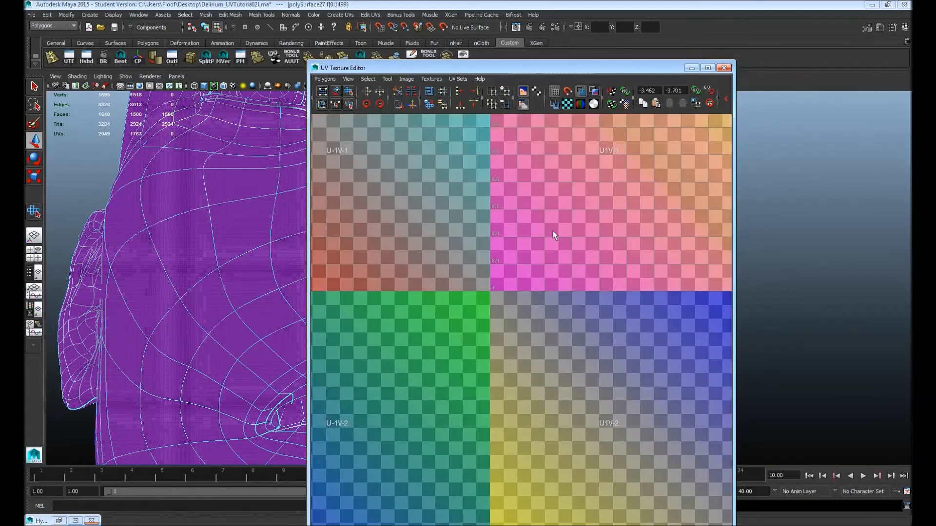
scroll(561, 109, "down", 1)
left_click(566, 104)
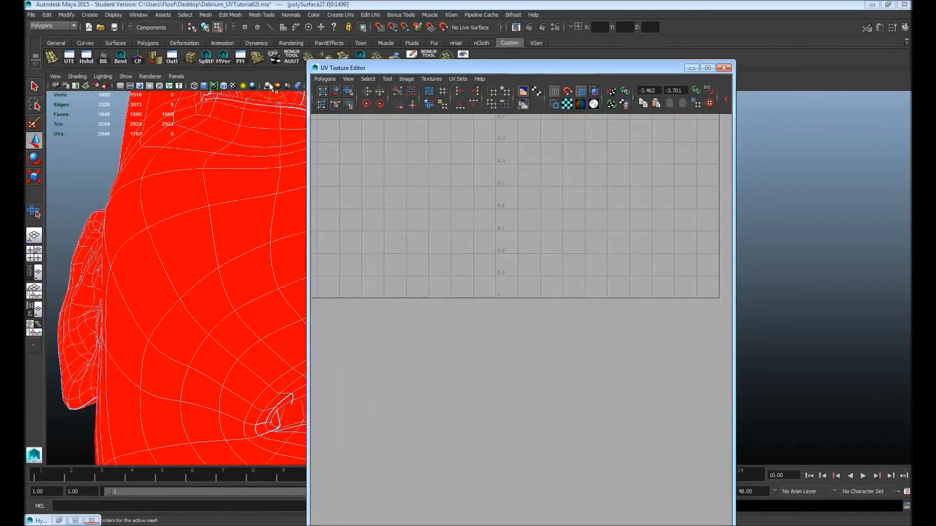
left_click_drag(411, 69, 546, 88)
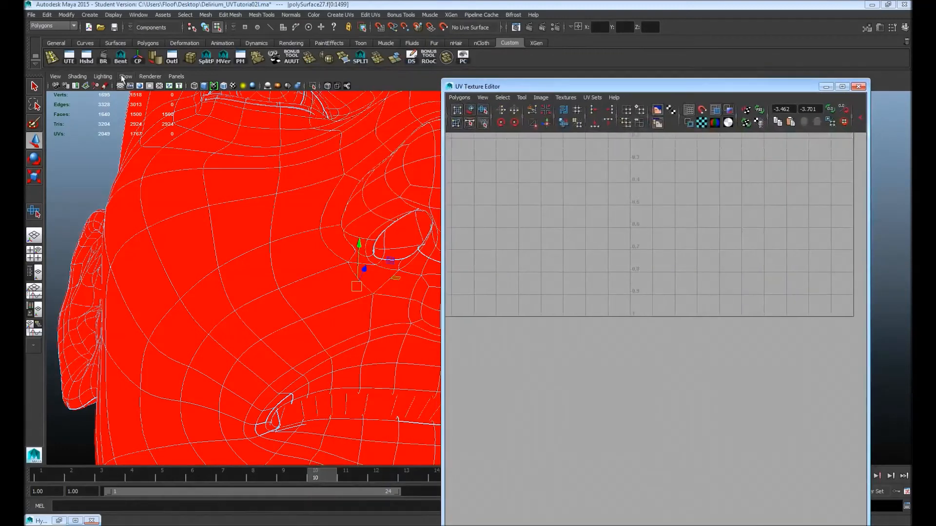
Create a new Lambert material in the Hypershade and map a File texture to its color.
left_click(86, 57)
left_click_drag(317, 225, 479, 86)
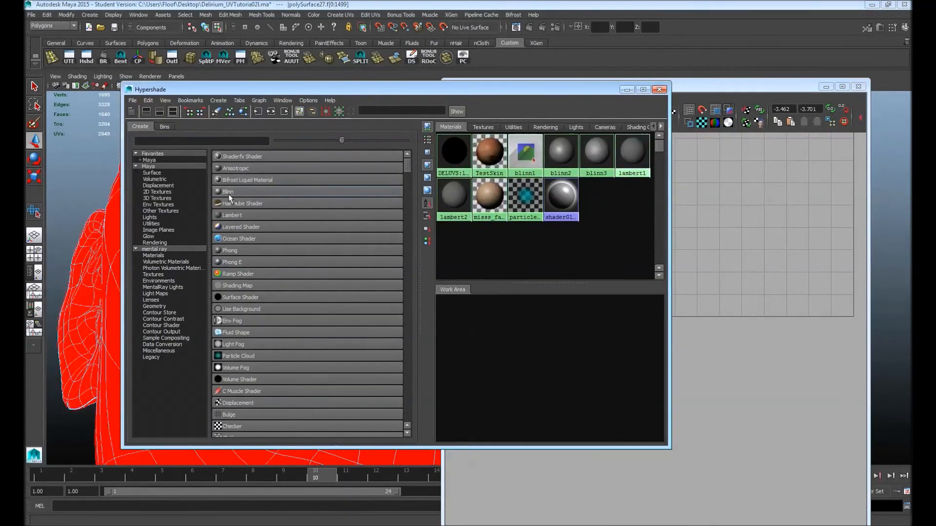
double_click(541, 332)
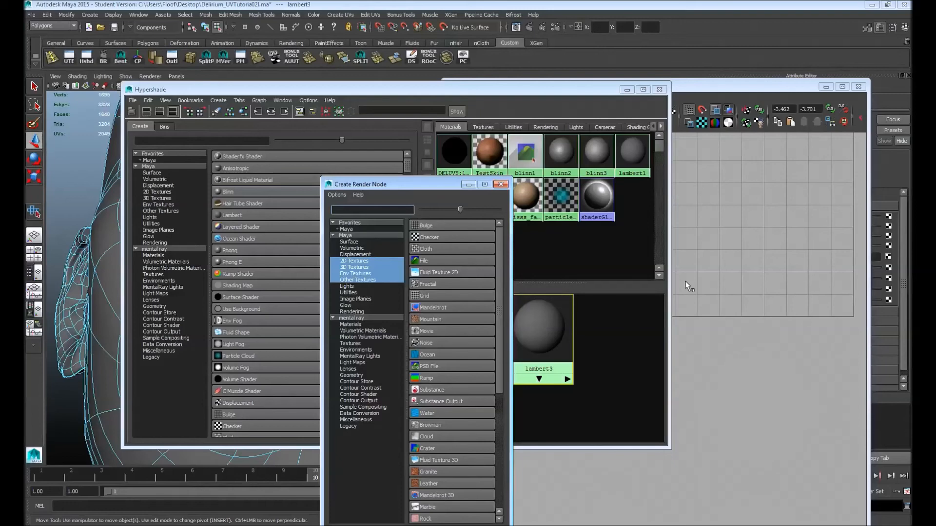
left_click(451, 259)
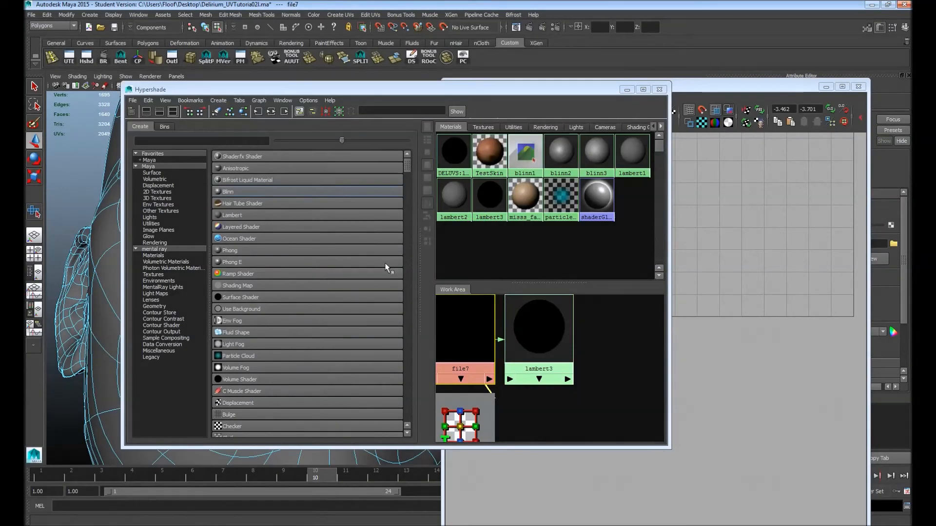
Load UVGrid.jpg from the Desktop as the image of the file texture.
left_click(893, 243)
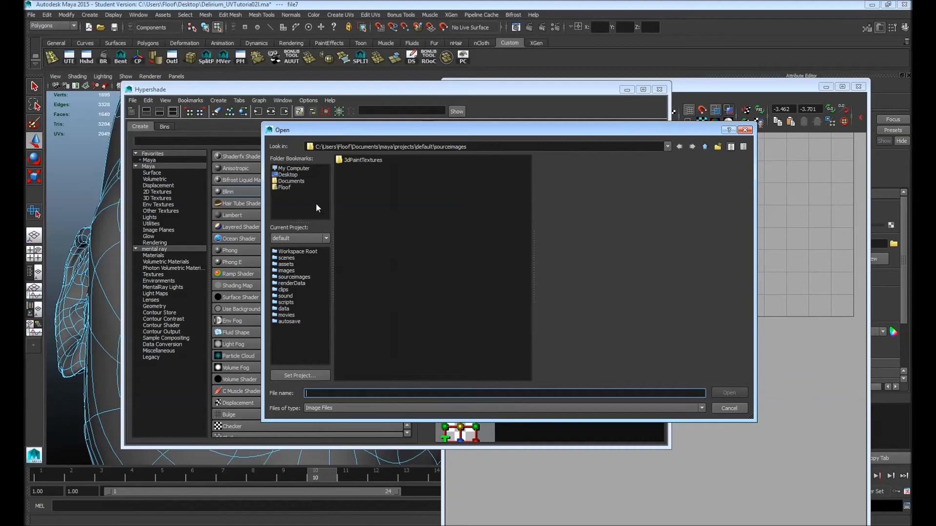
left_click(288, 175)
type("u")
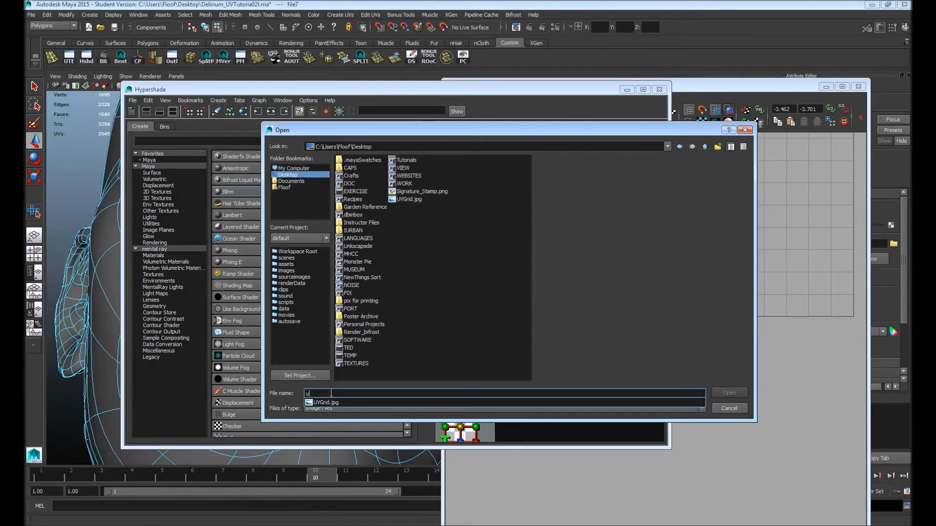
left_click(326, 402)
left_click(728, 393)
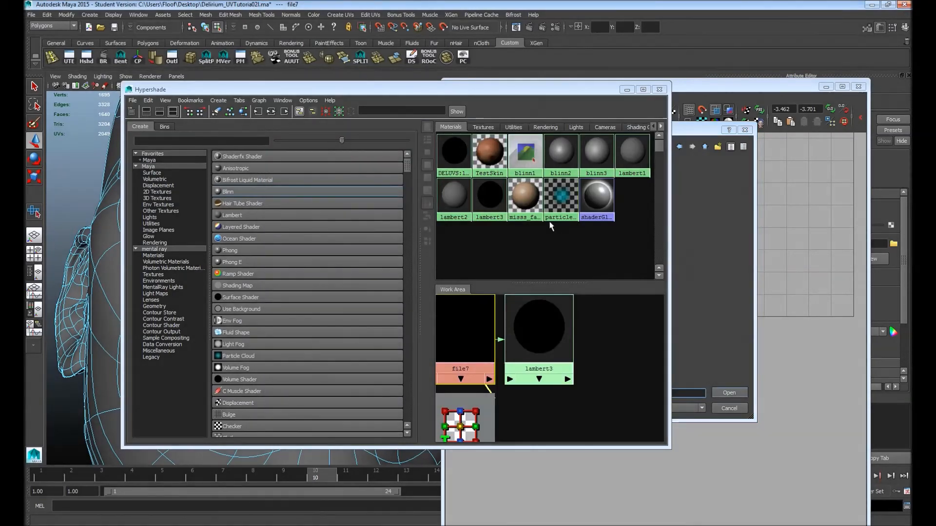
Return to object mode and assign the new UV grid Lambert material to the head.
left_click_drag(544, 91, 389, 208)
left_click(340, 133)
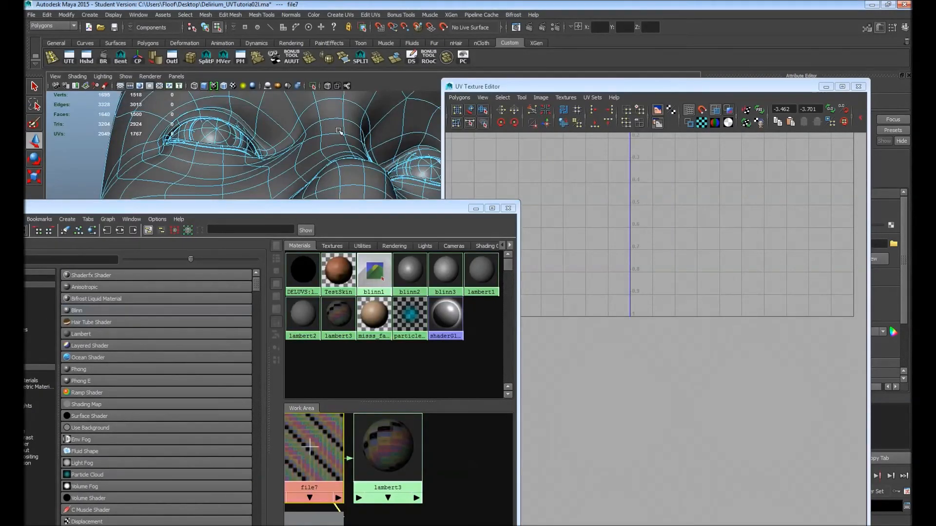
key("F8")
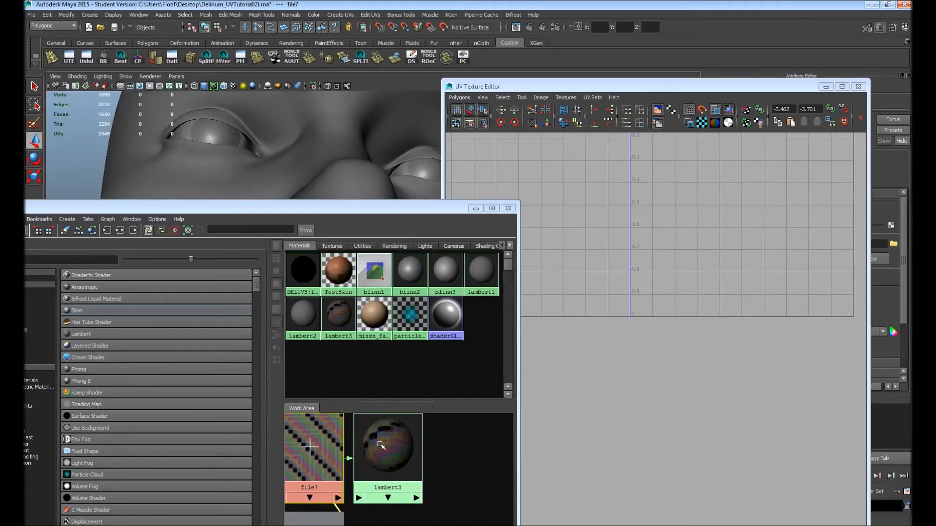
left_click(333, 137)
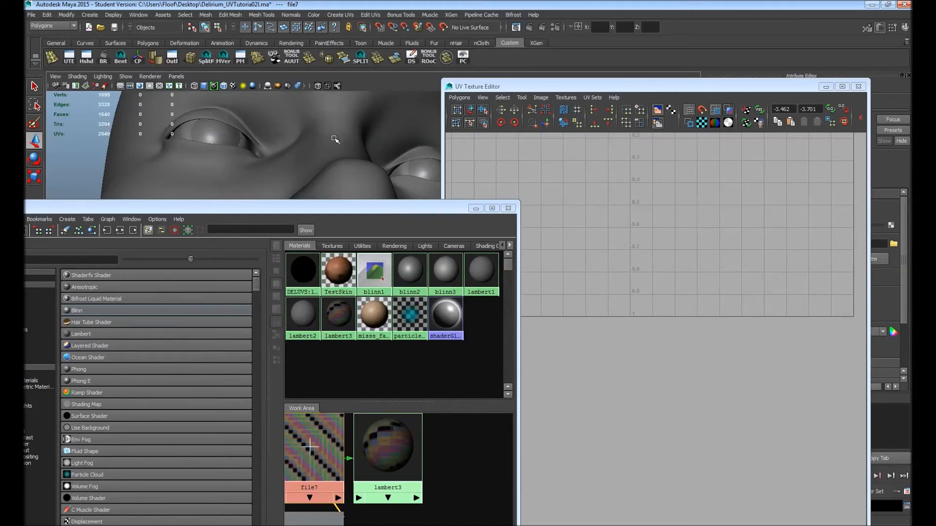
left_click(308, 93)
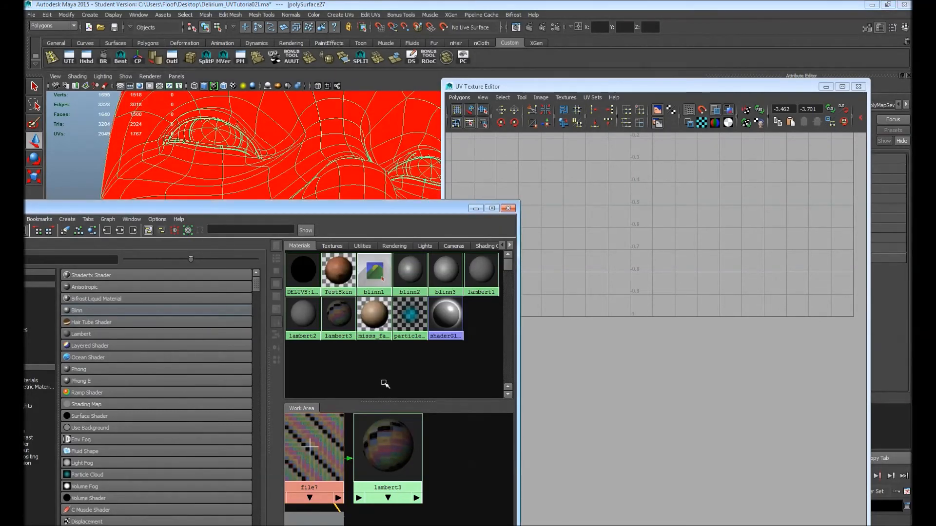
Turn off the UV distortion shading, enable textured display in the viewport, and minimize the Hypershade.
left_click(728, 111)
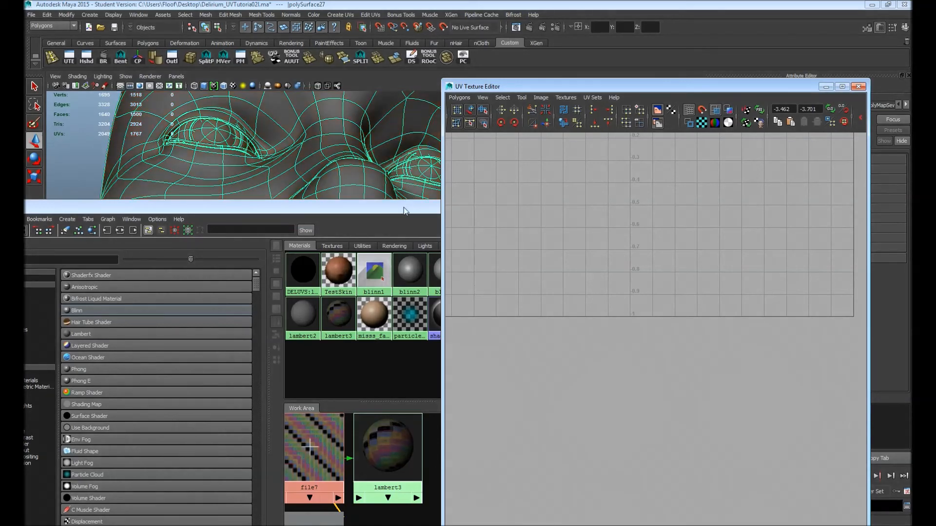
left_click_drag(403, 212, 369, 205)
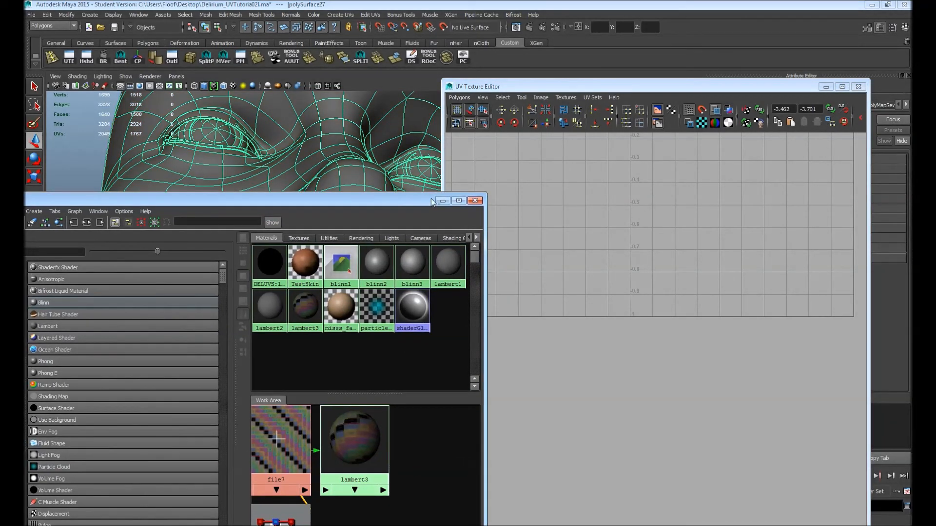
left_click(233, 86)
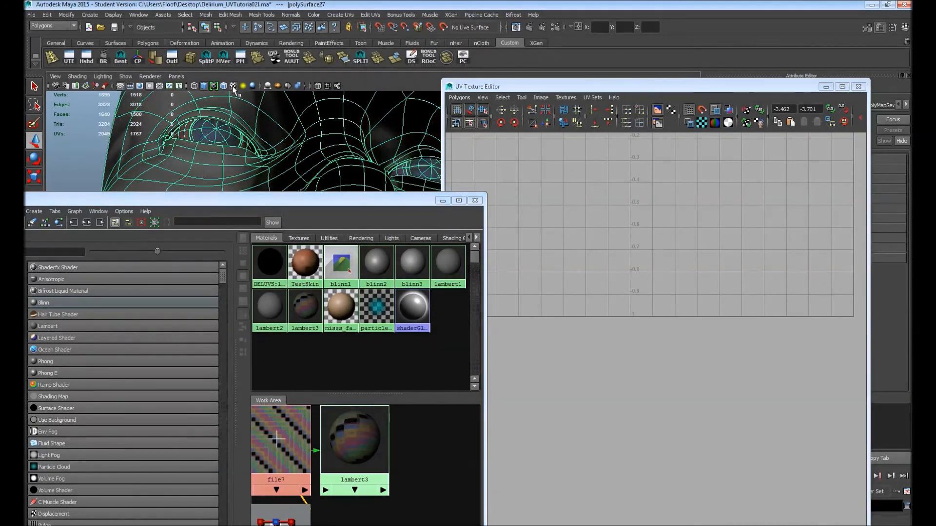
key("3")
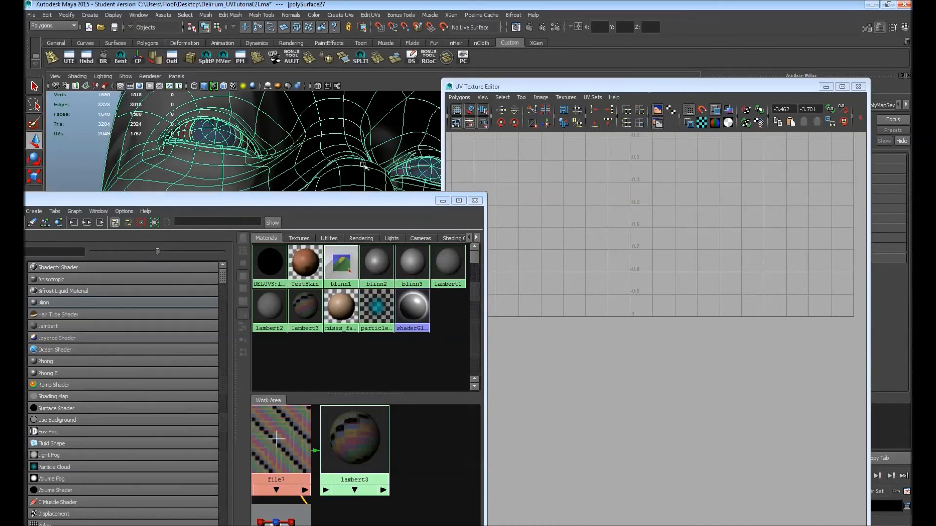
left_click(442, 200)
left_click(306, 87)
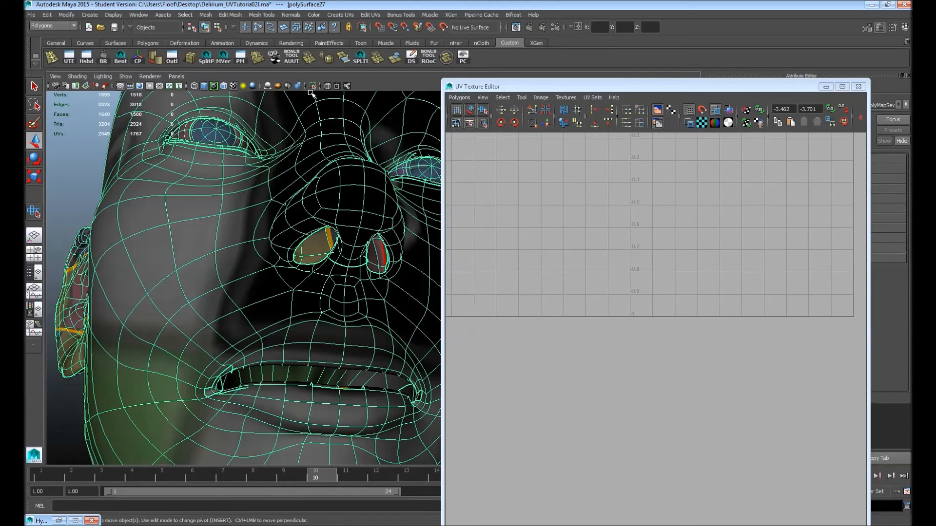
Hide the grid lines in the UV Texture Editor so the shells sit only over the UV grid image.
left_click_drag(380, 164, 322, 234, "alt")
scroll(294, 230, "down", 3)
scroll(729, 253, "down", 5)
middle_click_drag(735, 250, 670, 348, "alt")
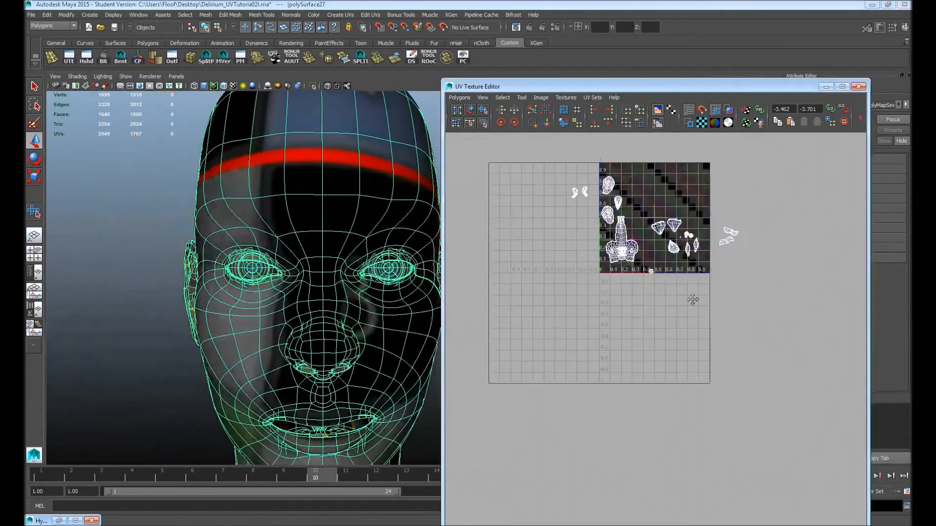
scroll(699, 339, "up", 5)
middle_click_drag(615, 253, 704, 335, "alt")
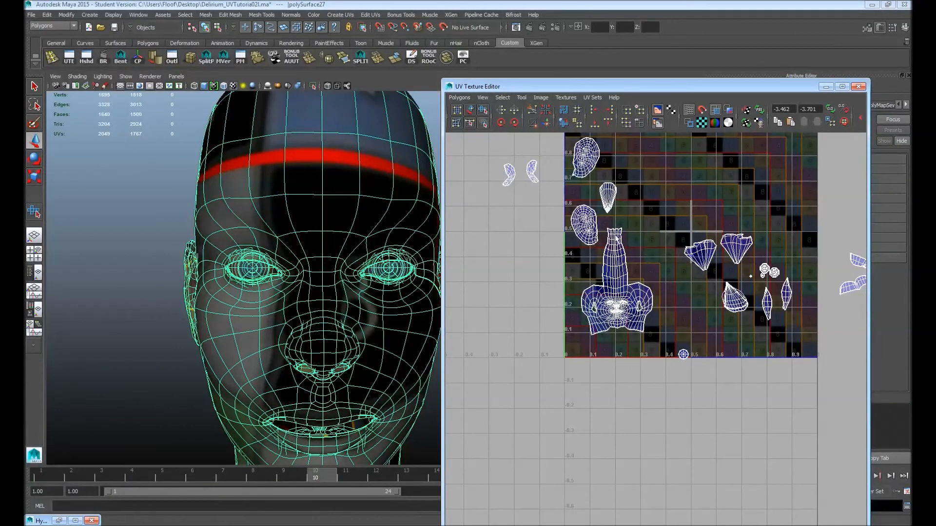
left_click(688, 110)
right_click_drag(571, 225, 466, 204, "alt")
left_click_drag(560, 189, 822, 381)
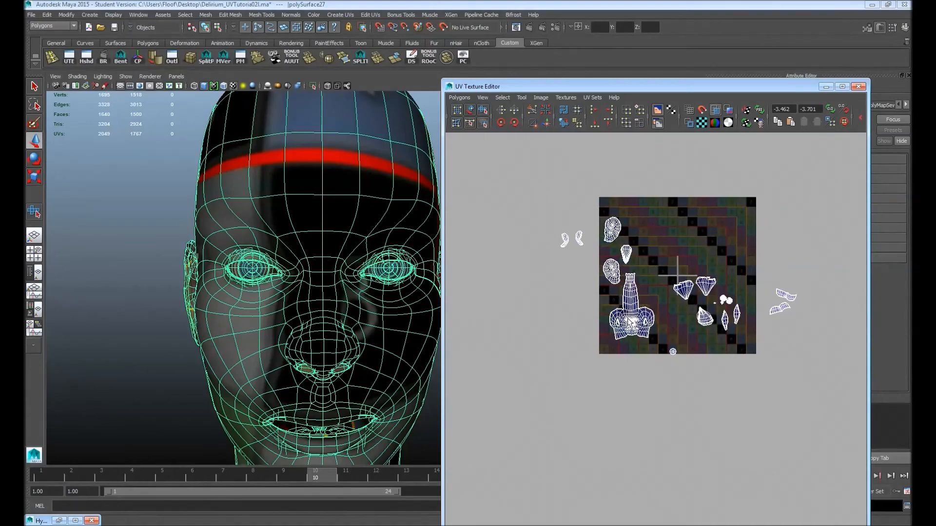
Select the faces of all shells and move them together upward in the layout.
left_click_drag(231, 318, 325, 306, "alt")
right_click_drag(326, 306, 241, 307, "alt")
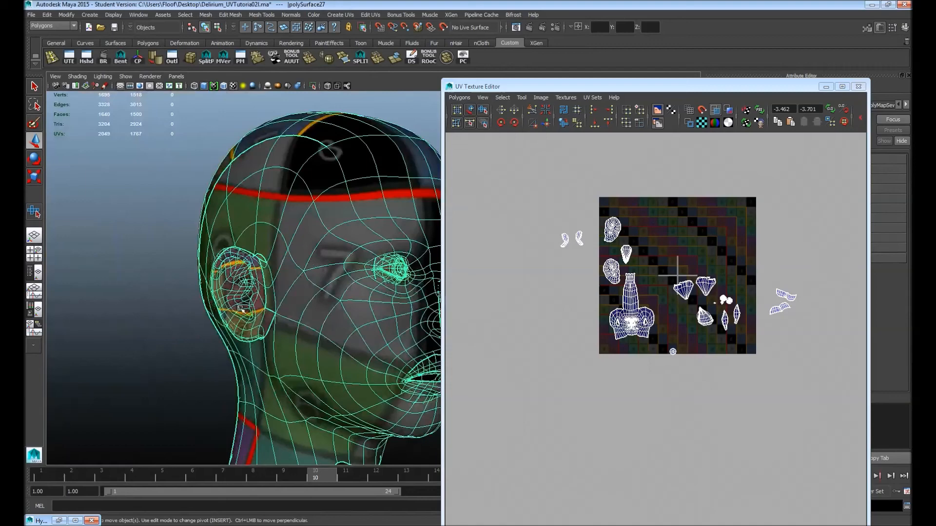
left_click_drag(532, 192, 773, 348)
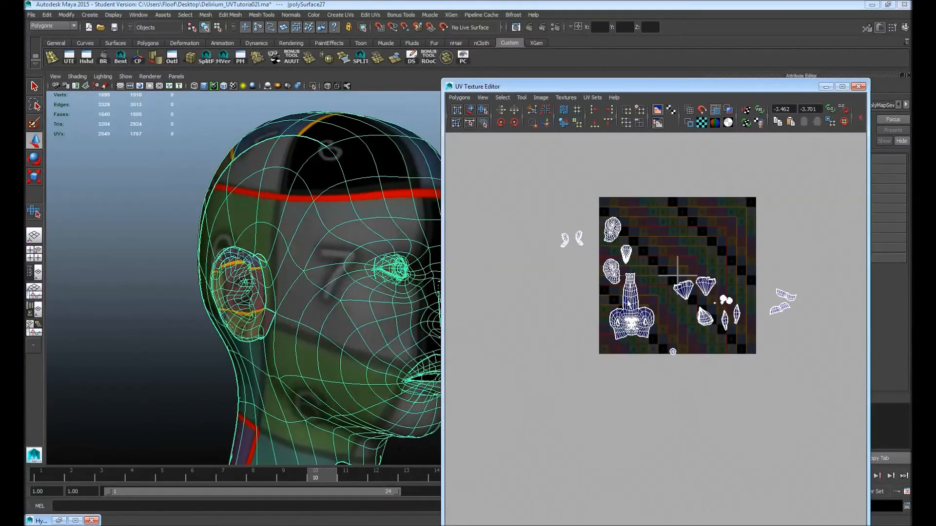
right_click_drag(628, 301, 629, 330)
left_click_drag(547, 207, 809, 363)
left_click_drag(679, 286, 684, 218)
Select the large face, scalp and neck shell and move it into the lower-left corner of the tile.
left_click(641, 250)
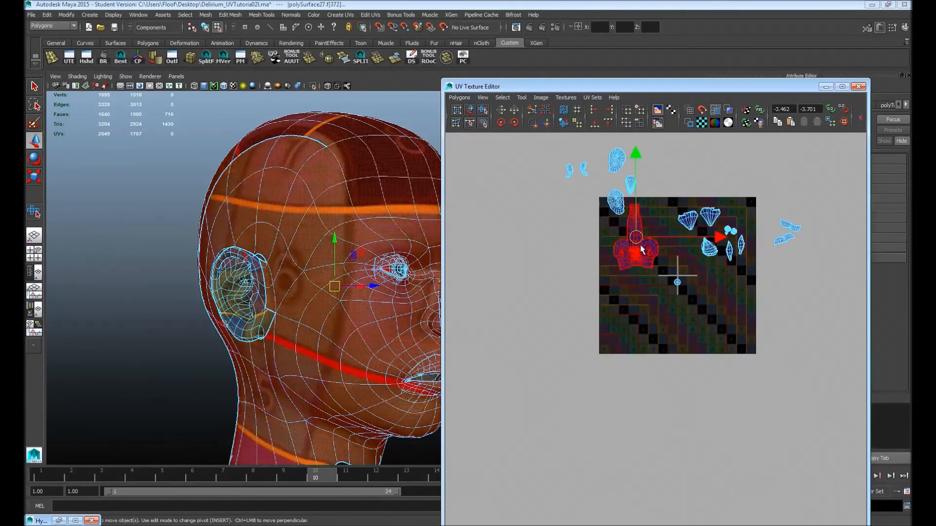
left_click_drag(641, 250, 628, 324)
left_click_drag(322, 298, 210, 287, "alt")
right_click_drag(209, 287, 312, 295, "alt")
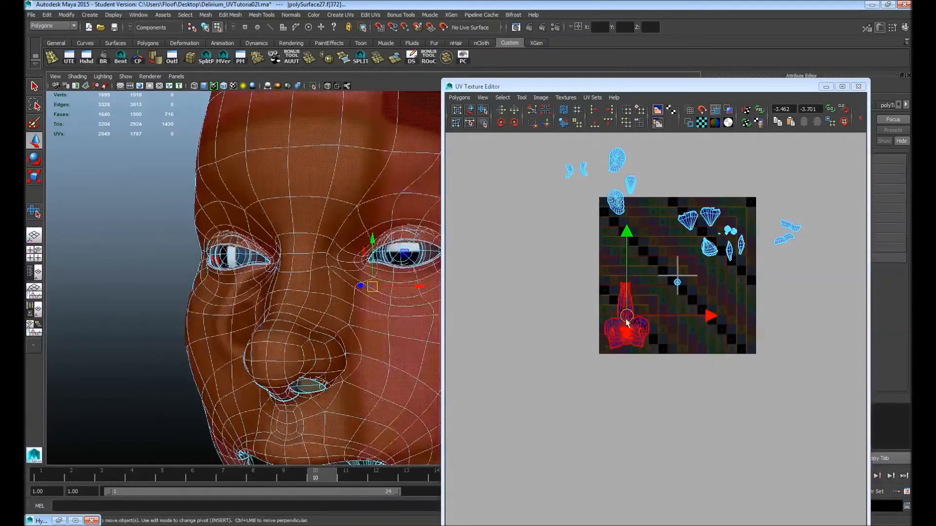
Enlarge the face shell, rotate it slightly, and reposition it inside the lower-left corner of the tile.
key("r")
left_click_drag(628, 321, 668, 359)
key("e")
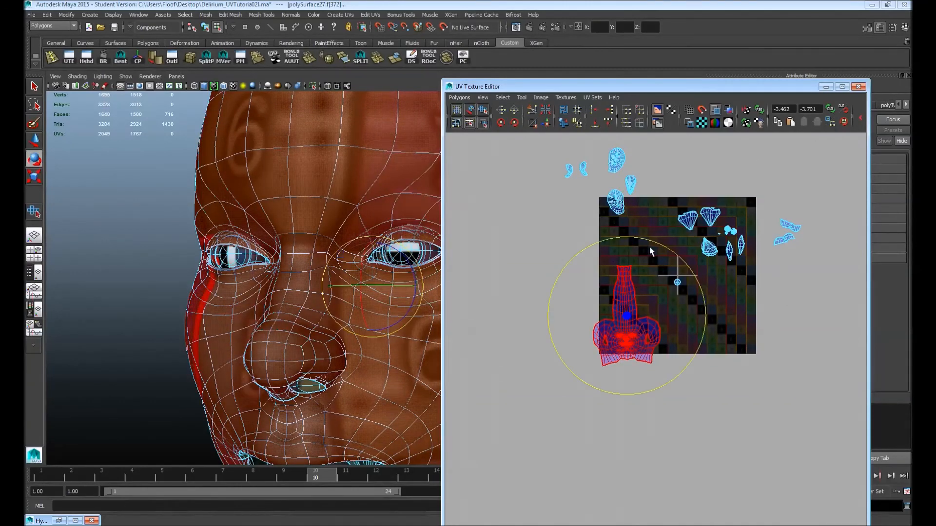
left_click_drag(654, 244, 654, 246)
key("w")
left_click_drag(630, 311, 635, 302)
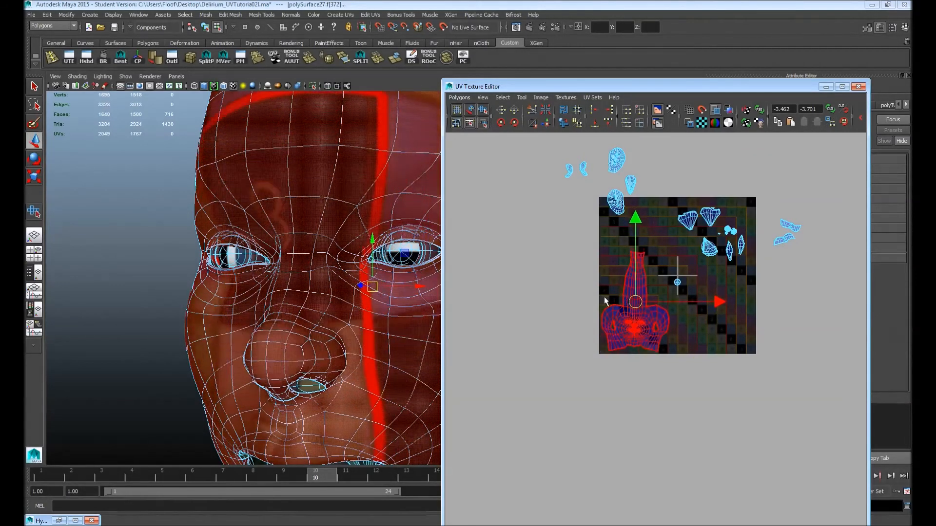
Select both ear shells and move them over the face shell's ear opening to compare their size.
right_click_drag(605, 302, 756, 307, "alt")
middle_click_drag(748, 301, 813, 385, "alt")
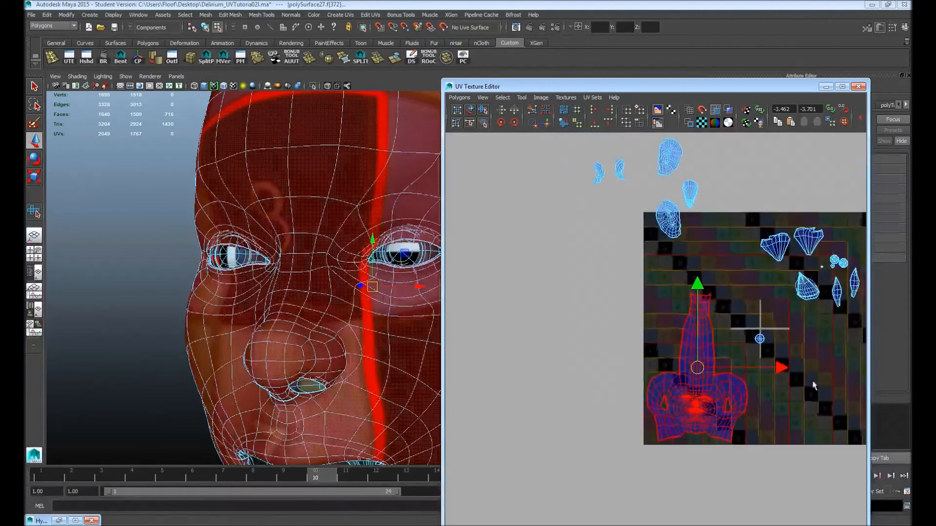
left_click(674, 220)
left_click(665, 165, "shift")
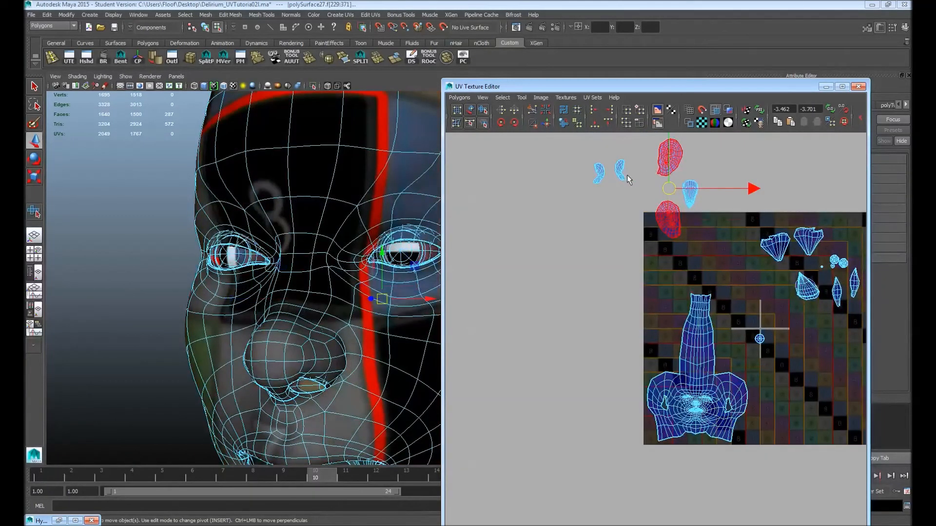
key("r")
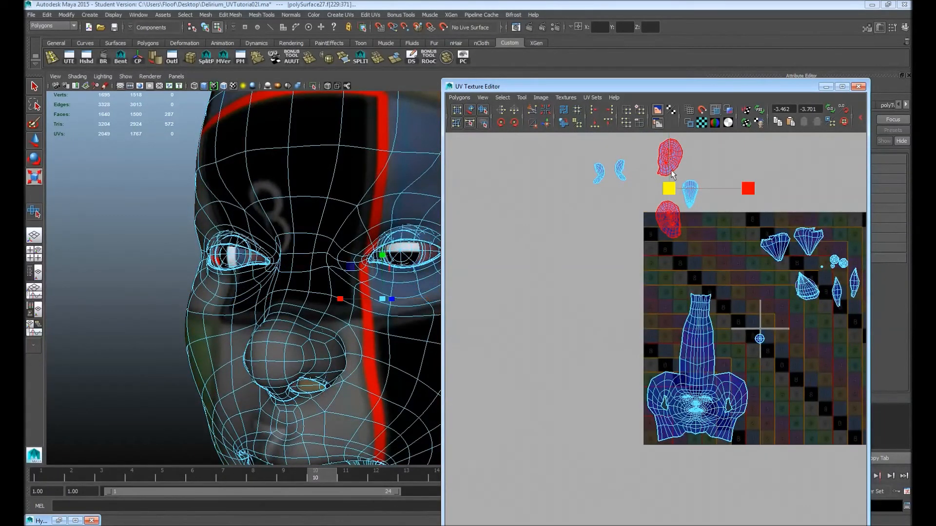
left_click_drag(668, 189, 730, 425)
key("w")
middle_click_drag(754, 412, 647, 322, "alt")
right_click_drag(647, 322, 744, 387, "alt")
middle_click_drag(743, 388, 761, 311, "alt")
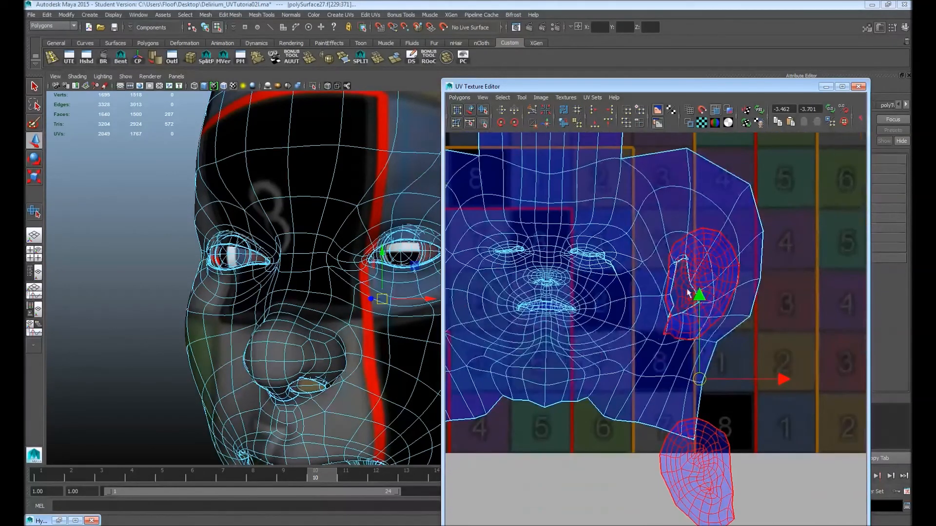
Scale both ear shells down to match the size of the face shell's ear opening.
key("r")
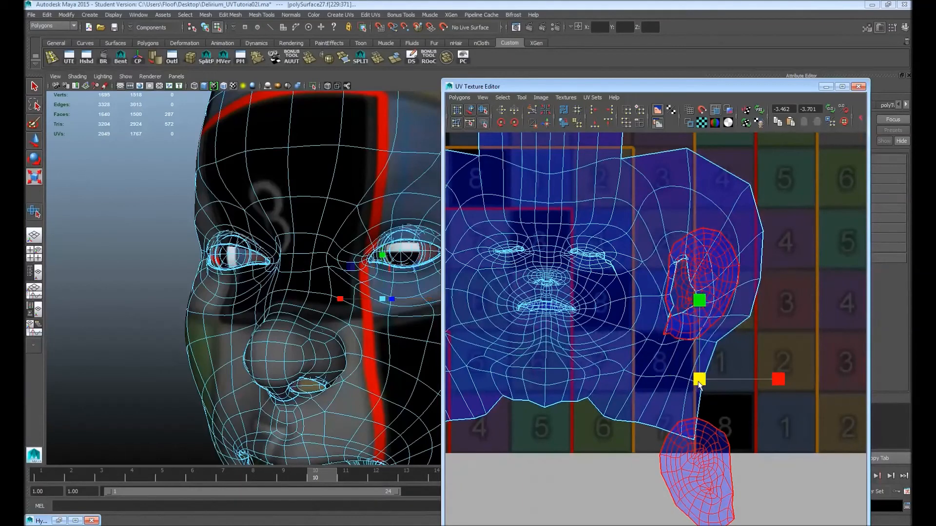
left_click_drag(699, 381, 694, 347)
key("w")
key("r")
key("w")
Arrange the two ear shells side by side in the empty space beside the long strip of the face shell.
right_click_drag(673, 312, 534, 292, "alt")
middle_click_drag(669, 334, 738, 372, "alt")
left_click_drag(748, 385, 770, 277)
double_click(777, 242, "ctrl")
left_click_drag(771, 312, 742, 243)
scroll(689, 209, "down", 4)
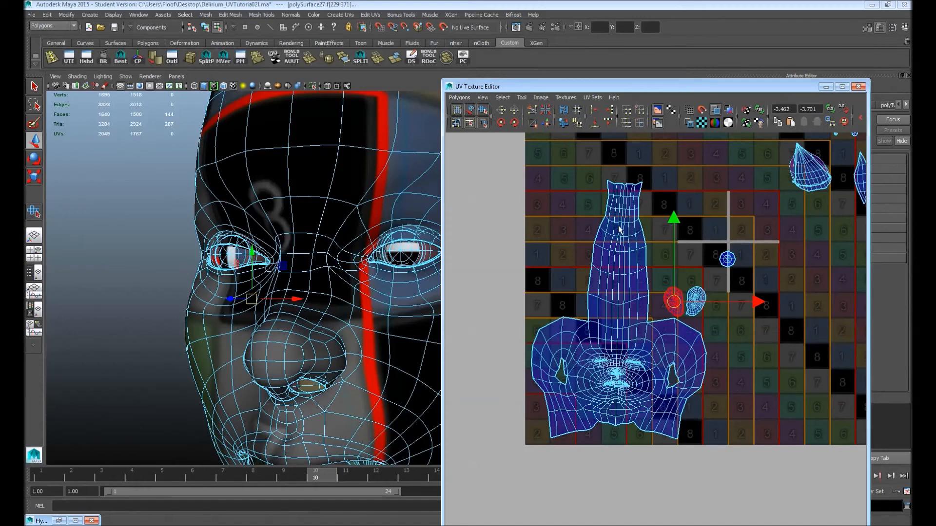
Cut the UVs along the edge row crossing the upper part of the face shell's long strip.
left_click(619, 222)
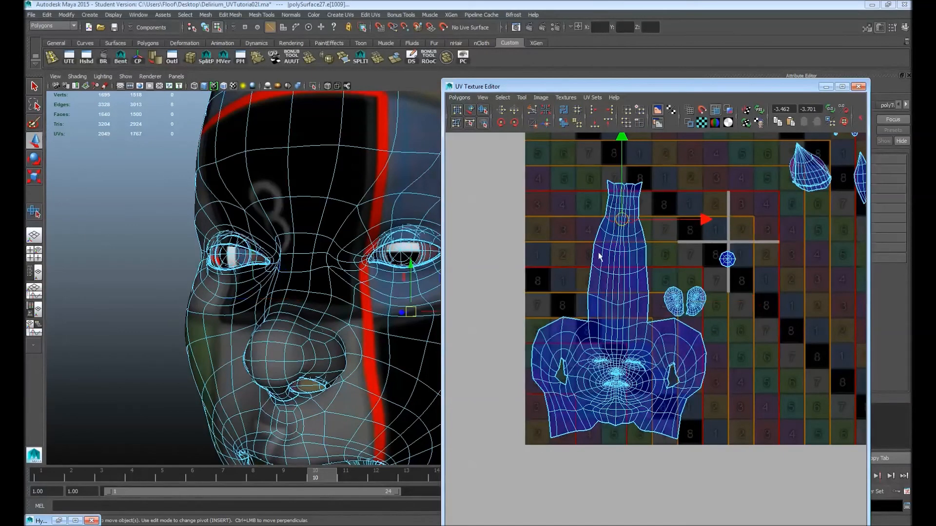
left_click(532, 111)
right_click_drag(548, 210, 655, 244, "alt")
middle_click_drag(655, 245, 683, 314, "alt")
right_click_drag(591, 218, 704, 291, "alt")
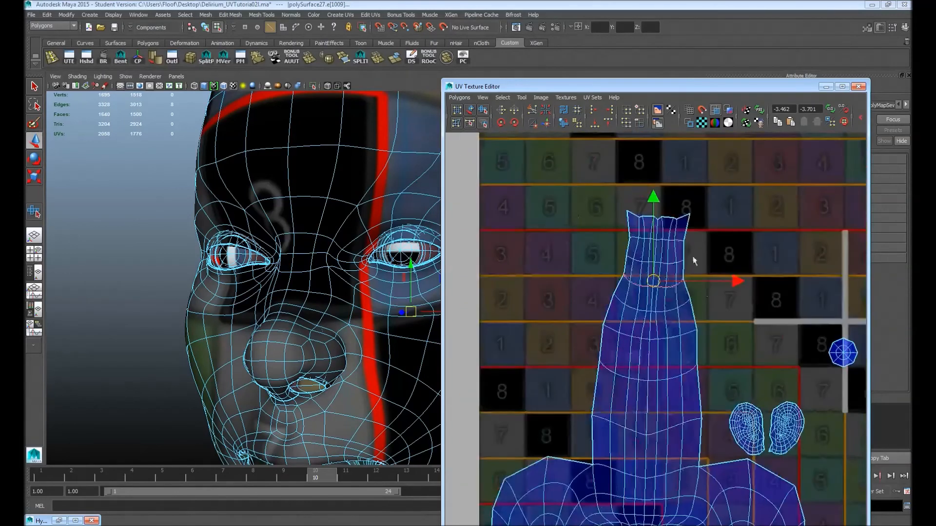
Cut the detached top section of the face shell's strip in two along its vertical centre edges.
left_click(659, 232)
left_click(657, 233)
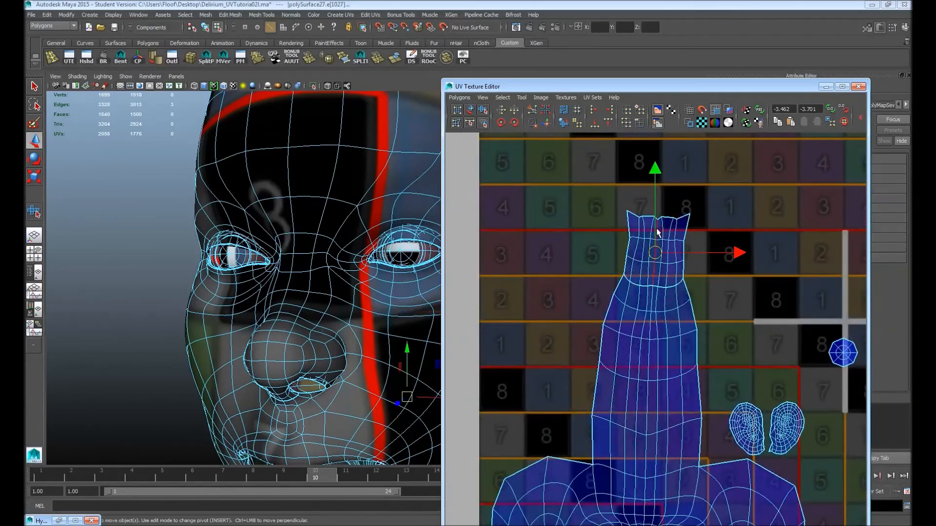
right_click_drag(710, 303, 563, 299, "alt")
middle_click_drag(612, 365, 603, 269, "alt")
right_click_drag(585, 275, 653, 302, "alt")
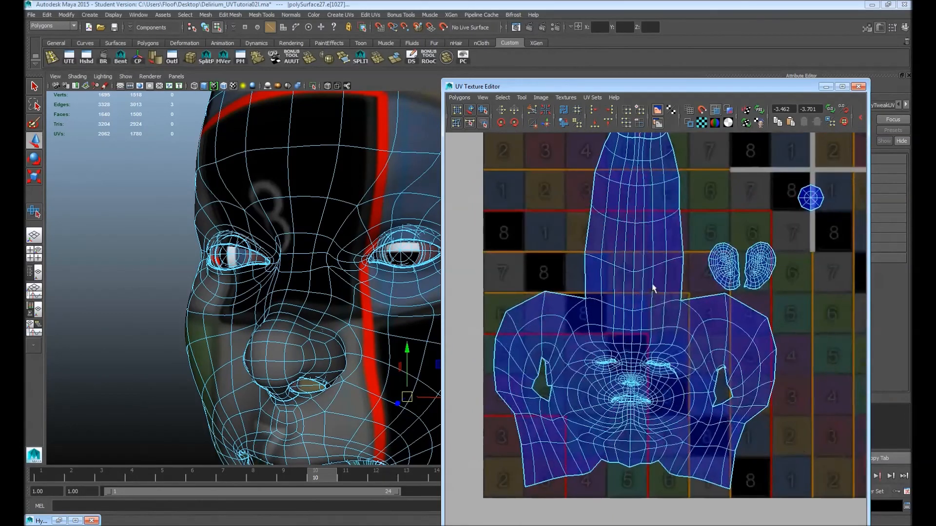
Select the outer border edges on both sides of the neck and move and sew the two cut halves onto them.
left_click(741, 439)
left_click(747, 421, "shift")
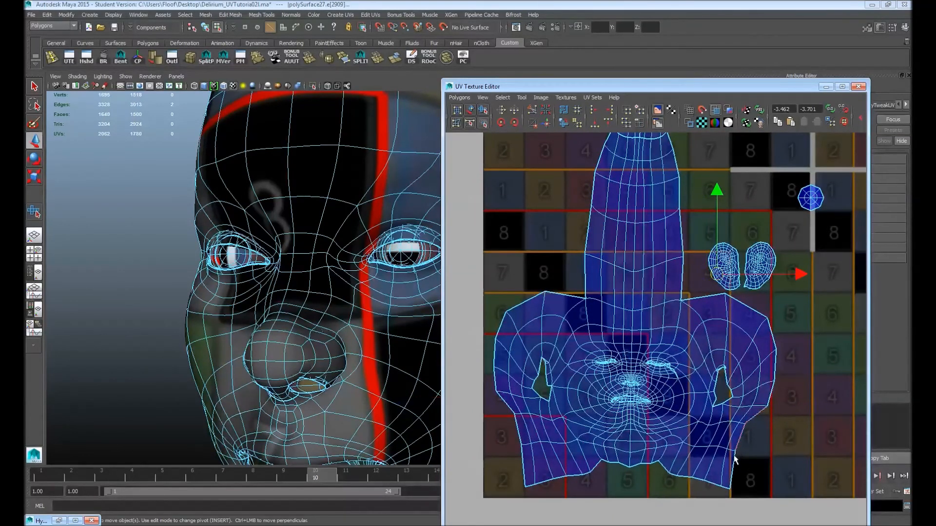
mouse_move(708, 357)
middle_mouse_down("alt")
mouse_move(716, 466)
mouse_move(716, 348)
middle_mouse_up("alt")
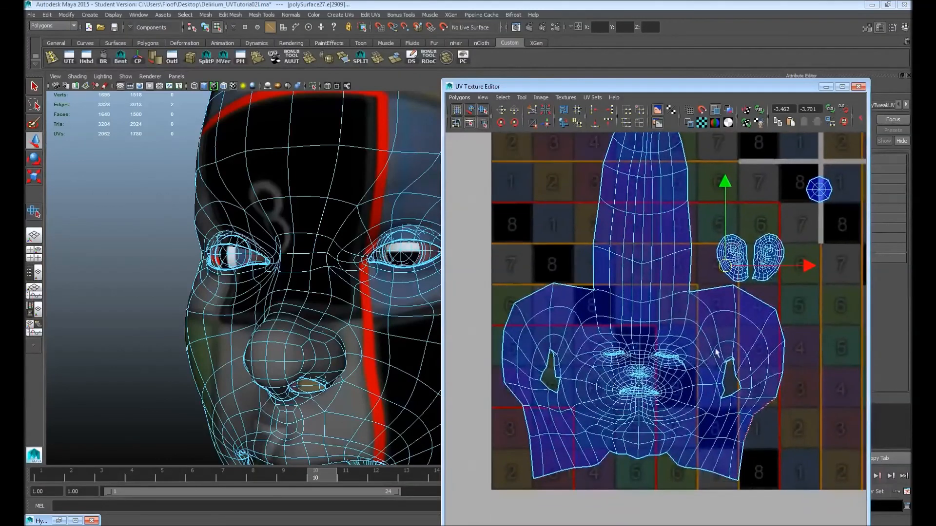
left_click(721, 397, "shift")
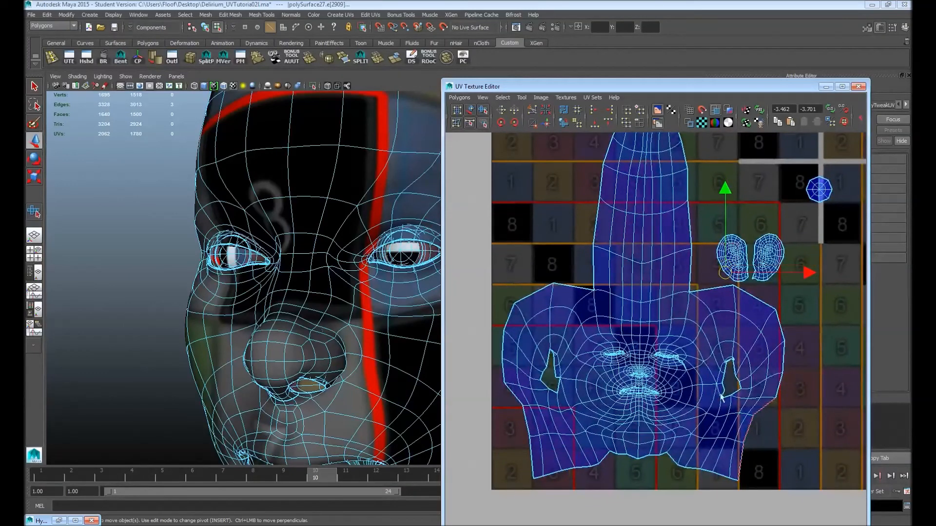
left_click(524, 414, "shift")
left_click(534, 455, "shift")
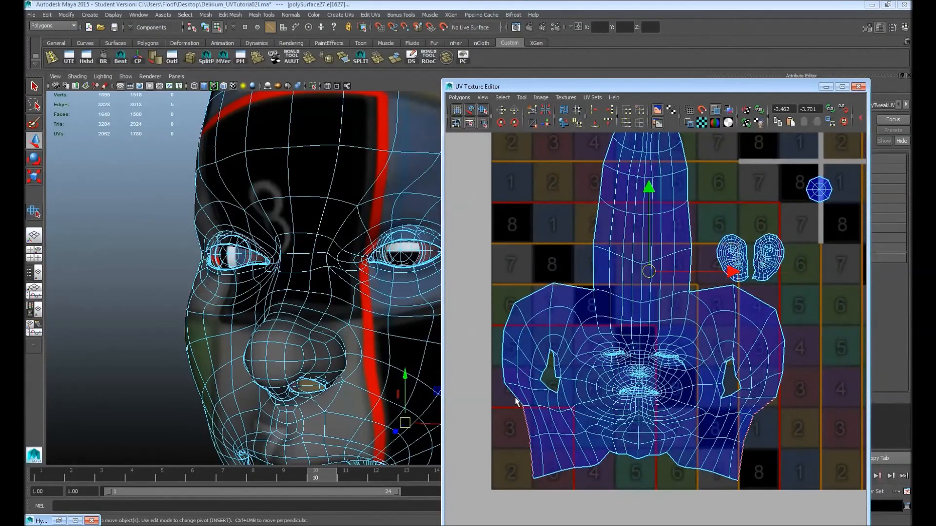
left_click(516, 401, "shift")
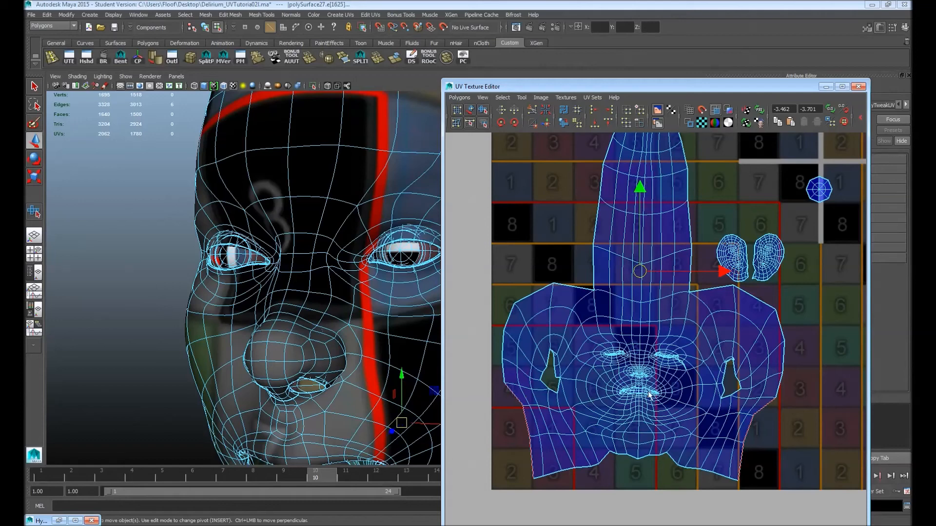
left_click(547, 123)
Select the face shell's UVs and nudge the shell into the lower-left corner of the UV tile.
middle_click_drag(719, 369, 775, 355, "alt")
right_click_drag(775, 355, 669, 325, "alt")
middle_click_drag(681, 309, 667, 321, "alt")
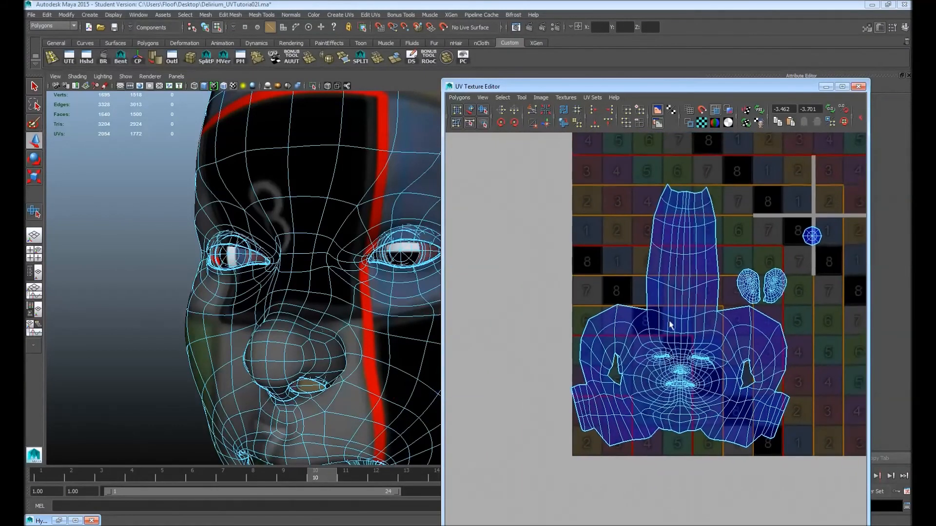
key("F9")
left_click_drag(653, 294, 711, 359)
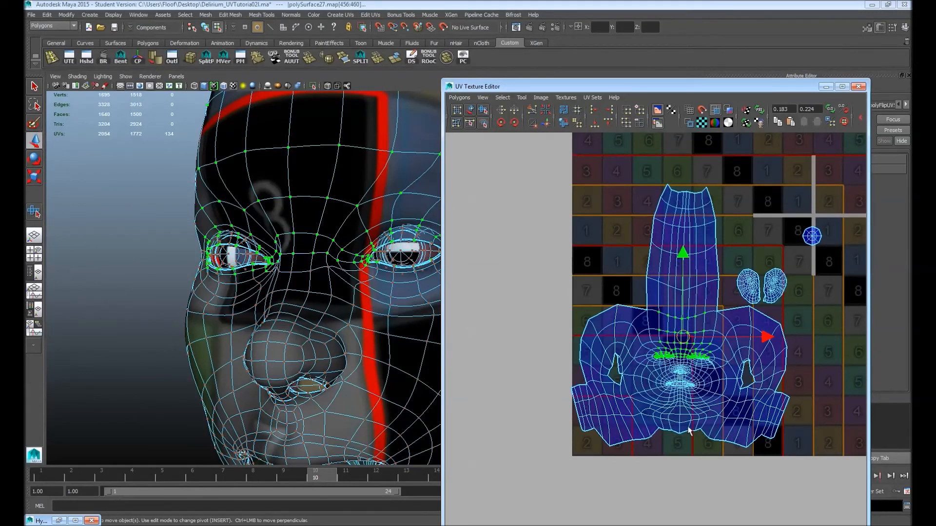
double_click(689, 374)
left_click_drag(680, 315, 682, 320)
middle_click_drag(691, 267, 654, 280, "alt")
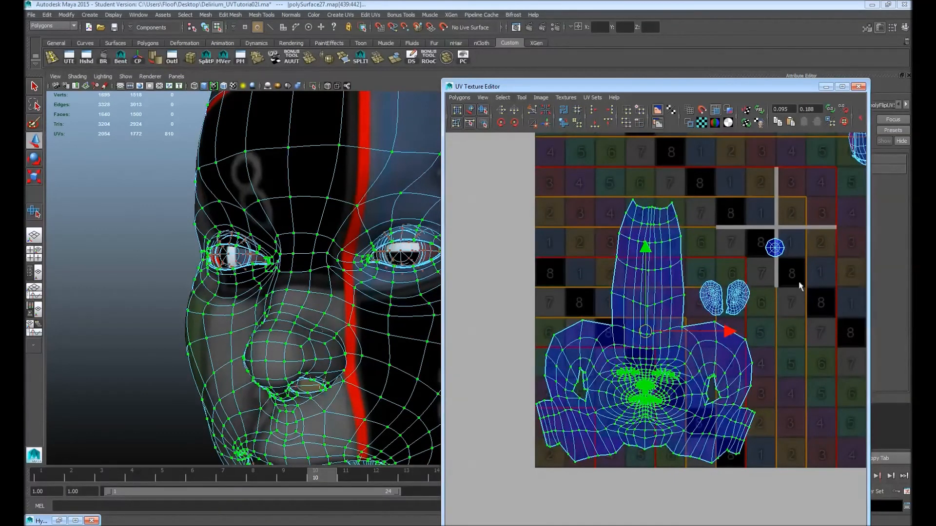
Move the two ear shells closer to the face shell's long strip.
middle_click_drag(799, 286, 748, 365, "alt")
left_click_drag(714, 337, 687, 341)
key("F11")
middle_click_drag(741, 282, 668, 295, "alt")
right_click_drag(765, 265, 620, 249, "alt")
middle_click_drag(620, 248, 575, 235, "alt")
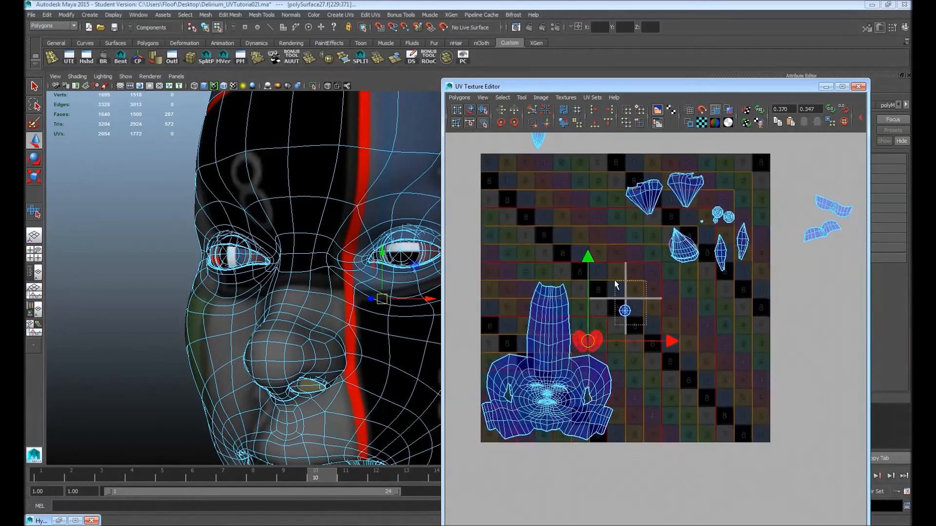
Move the stacked small eye discs to the empty space beside the lower edge of the face shell.
left_click_drag(616, 289, 615, 286)
left_click_drag(633, 378, 622, 427)
right_click_drag(566, 443, 635, 463, "alt")
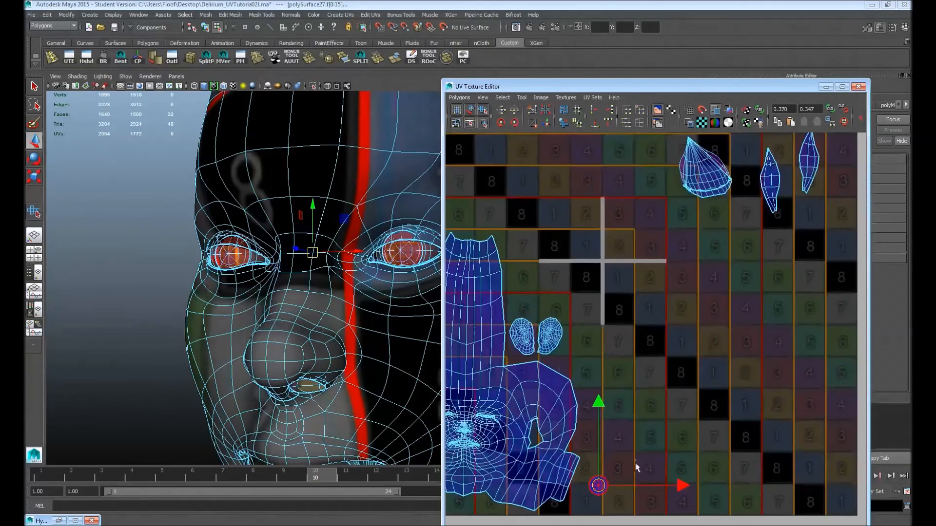
middle_click_drag(636, 467, 673, 363, "alt")
right_click_drag(559, 361, 629, 376, "alt")
middle_click_drag(534, 399, 597, 331, "alt")
right_click_drag(635, 338, 796, 337, "alt")
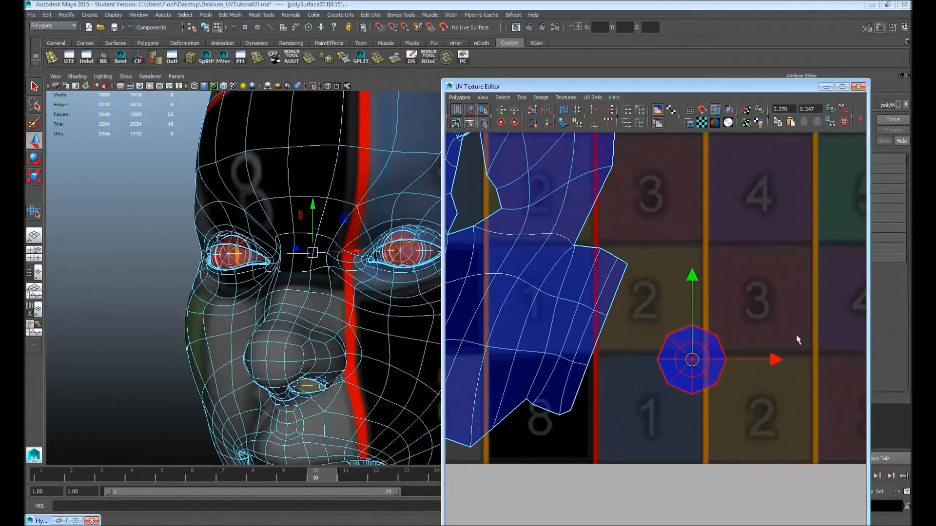
Separate the stacked eye discs and place them side by side next to the face shell's neck flap.
left_click_drag(686, 352, 712, 385)
left_click(651, 378)
double_click(648, 398)
Scale down the two narrow diamond-shaped shells and move them to the area above the small eye discs.
right_click_drag(739, 262, 471, 187, "alt")
middle_click_drag(799, 209, 689, 369, "alt")
right_click_drag(689, 370, 695, 305, "alt")
left_click_drag(731, 323, 557, 466)
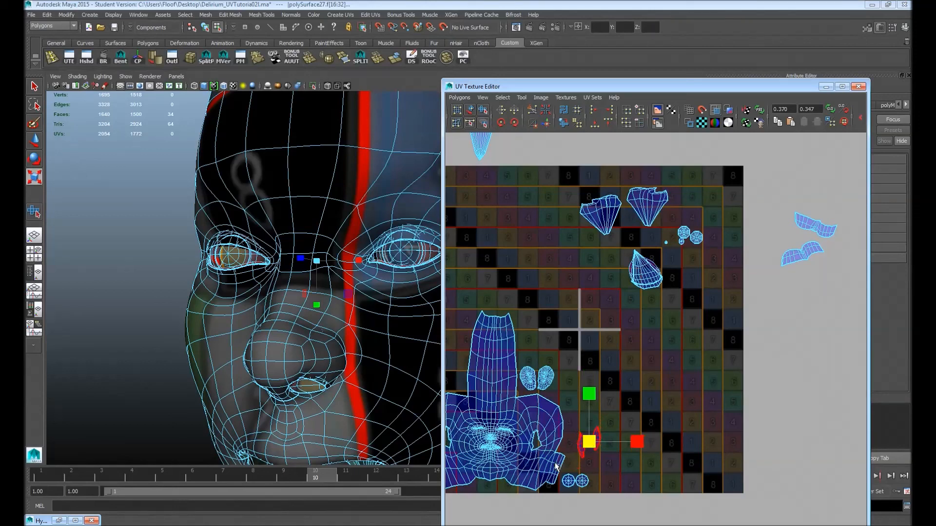
Arrange the two narrow diamond-shaped shells side by side directly above the small eye discs.
key("w")
left_click_drag(588, 443, 583, 460)
left_click(595, 465)
double_click(585, 457)
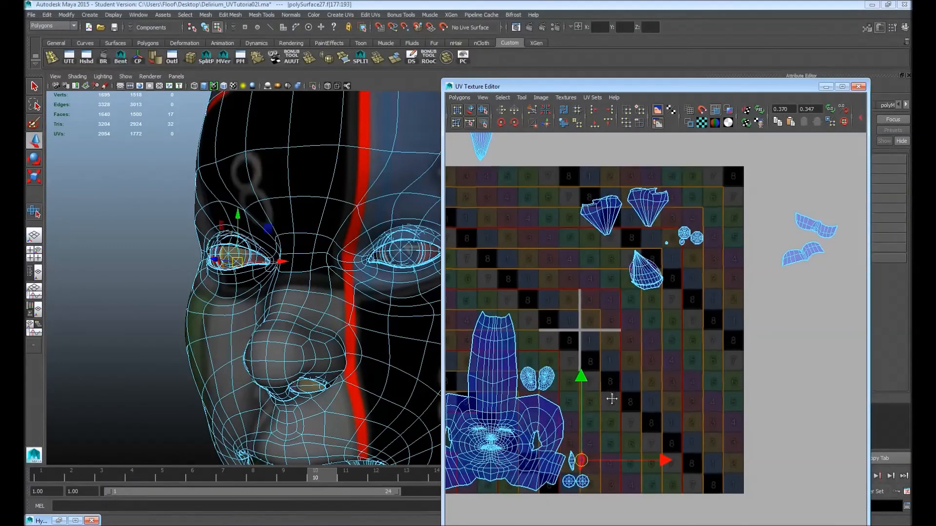
Select both round eye shells in the tile's upper area and scale them up uniformly.
middle_click_drag(608, 395, 677, 423, "alt")
middle_click_drag(750, 316, 654, 352, "alt")
right_click_drag(662, 328, 728, 330, "alt")
double_click(678, 247)
double_click(647, 237, "shift")
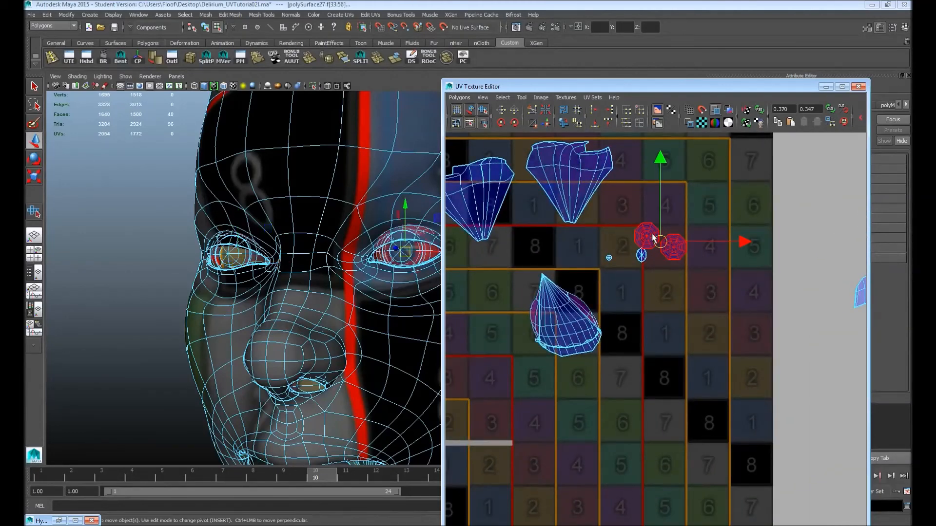
key("r")
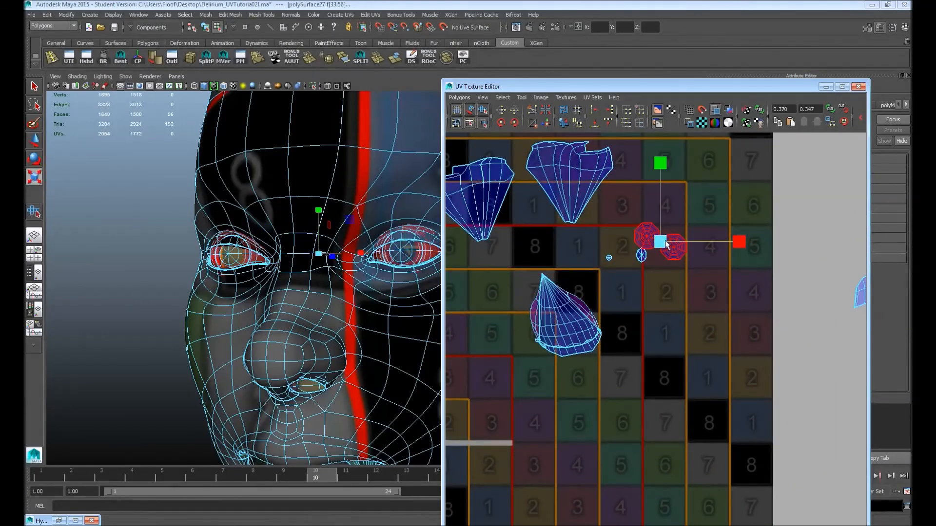
left_click_drag(660, 244, 636, 168)
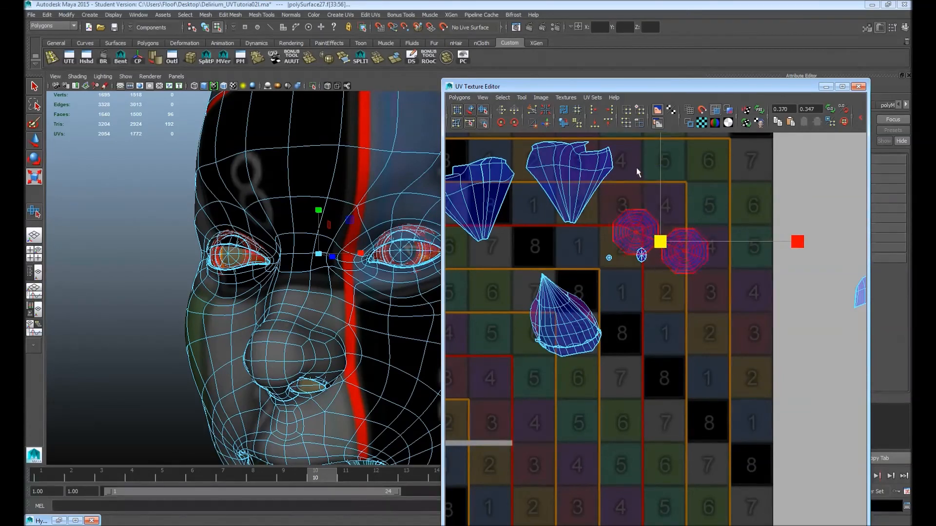
Move the two enlarged round eye shells beside the long strip, above the ear shells.
key("w")
scroll(672, 341, "down", 5)
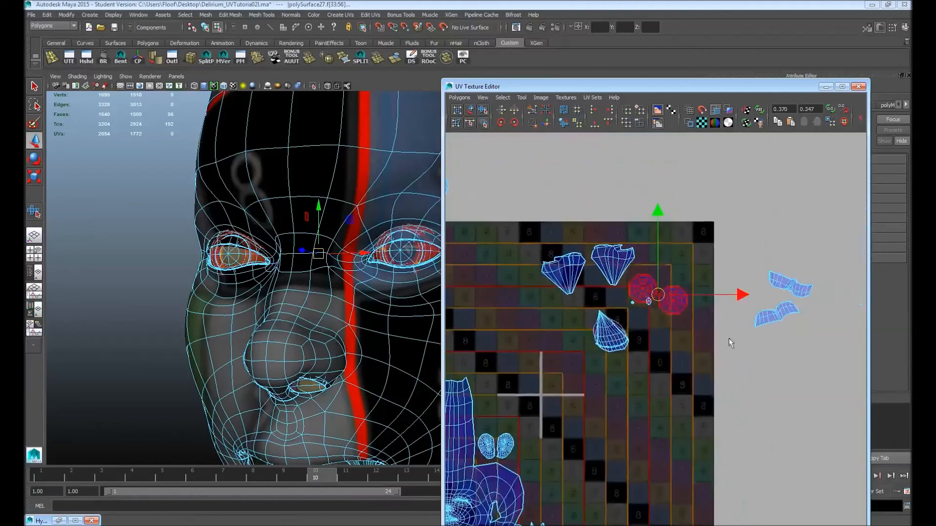
right_click_drag(729, 338, 641, 328, "alt")
middle_click_drag(641, 328, 657, 294, "alt")
left_click_drag(674, 276, 573, 362)
Scale down both fan-shaped shells and move them into the gap beside the strip, above the face shell's left shoulder.
left_click(607, 258)
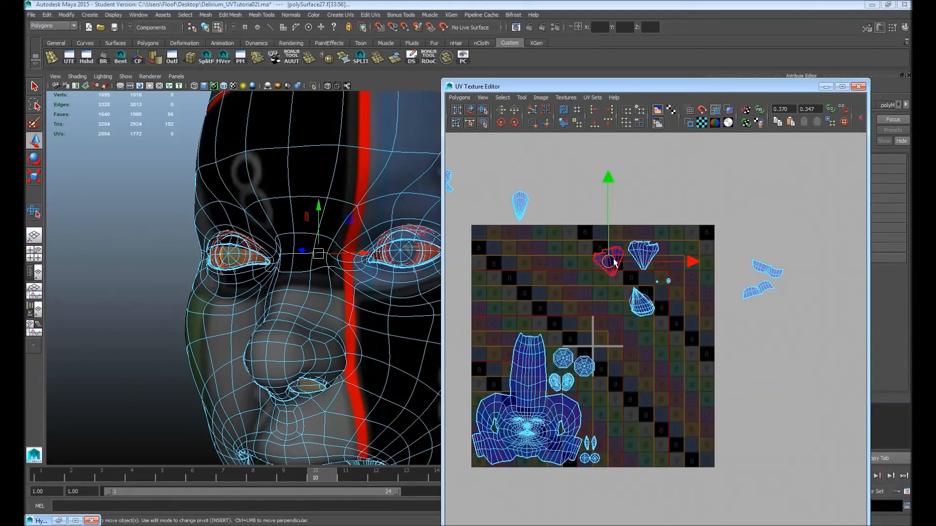
left_click(644, 252, "shift")
key("r")
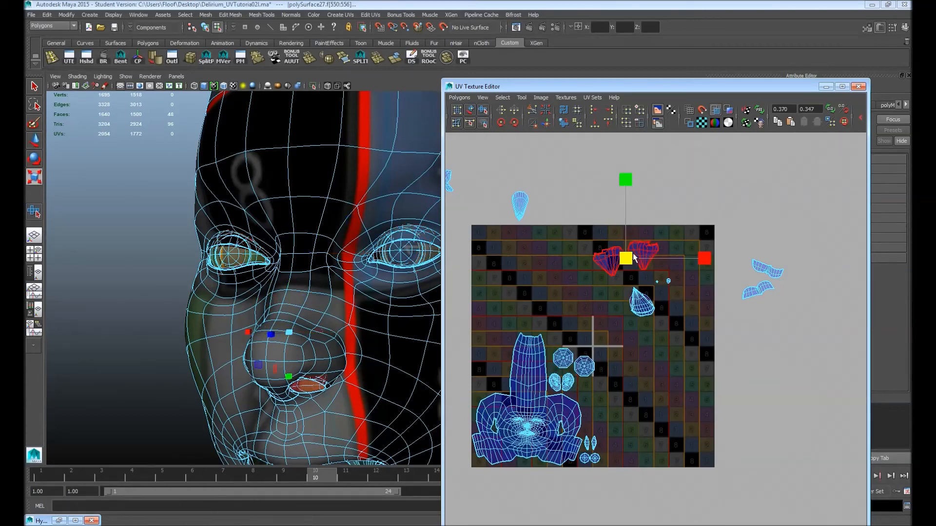
middle_click_drag(618, 277, 612, 305)
key("w")
left_click_drag(625, 259, 489, 382)
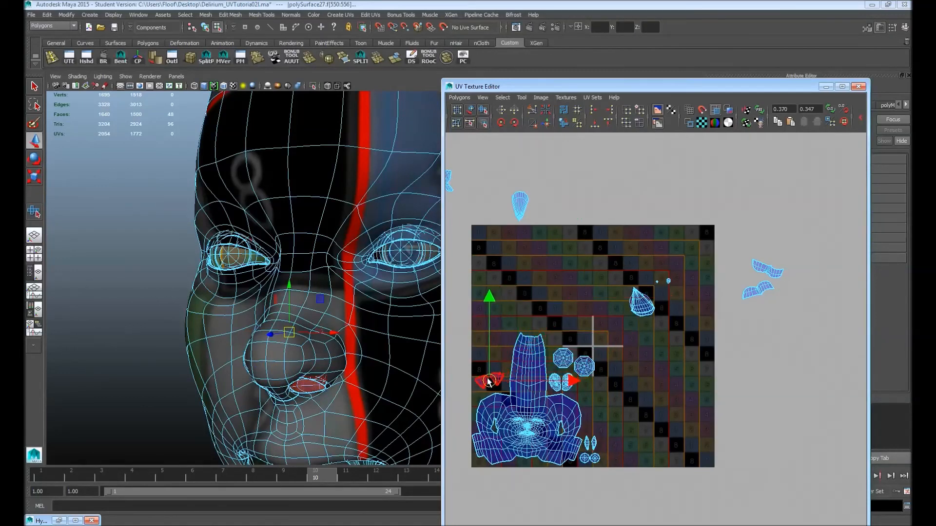
Scale down the cone-shaped shell and place it with the teardrop-shaped shell above the fan-shaped shells.
left_click_drag(648, 320, 495, 358)
key("r")
key("w")
left_click_drag(533, 245, 479, 355)
Move the two curved shells from outside the tile to the empty area beside the ear shells.
right_click_drag(593, 266, 524, 239, "alt")
left_click_drag(499, 225, 622, 371)
right_click_drag(622, 371, 831, 429, "alt")
middle_click_drag(645, 424, 699, 380, "alt")
left_click_drag(635, 346, 634, 344)
right_click_drag(638, 357, 792, 392, "alt")
Arrange the two curved shells close together, mirroring each other, next to the ear shells.
right_click_drag(570, 345, 673, 367, "alt")
left_click_drag(590, 352, 595, 351)
left_click(641, 331)
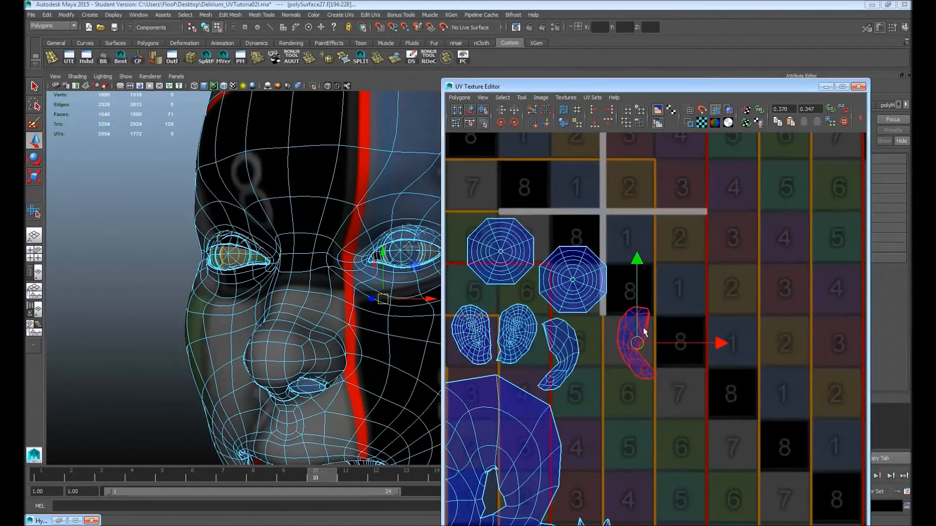
left_click_drag(637, 344, 599, 358)
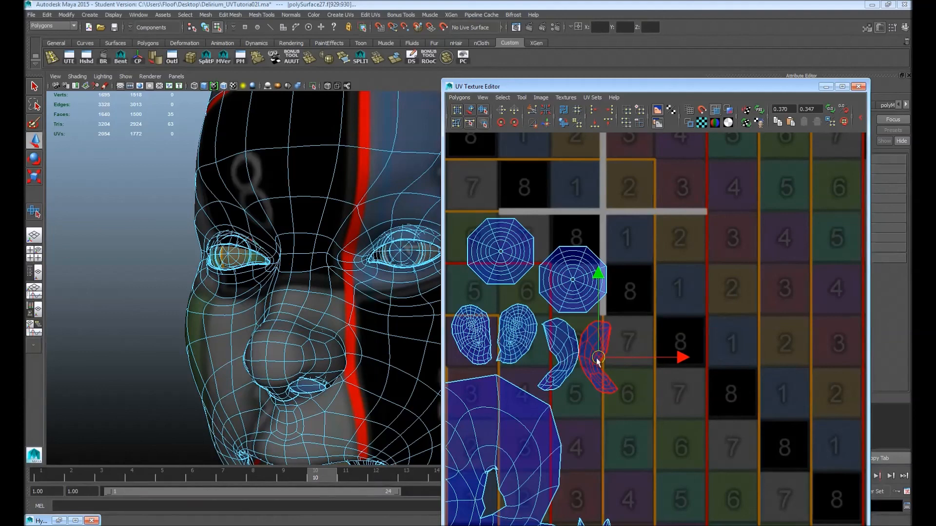
Select both wing-shaped shells outside the tile and move them into the tile above the face shell's strip.
scroll(634, 229, "down", 5)
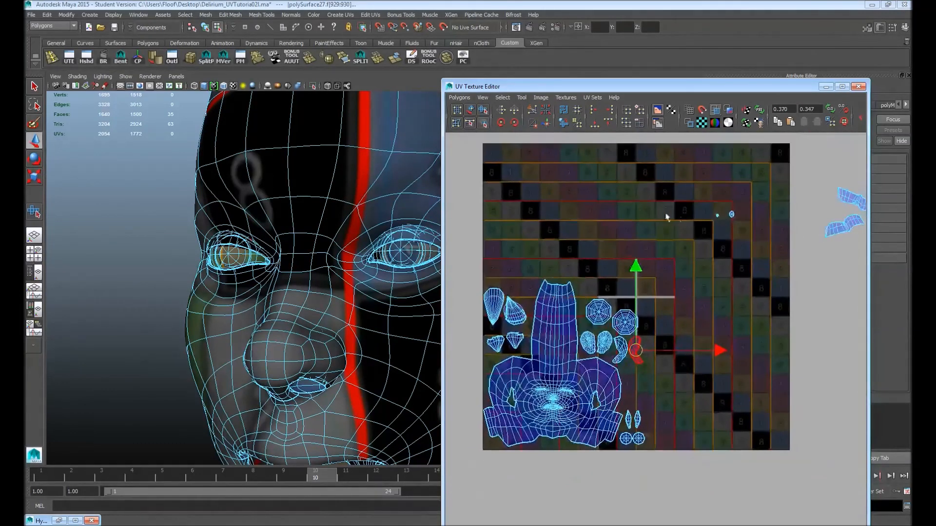
left_click(787, 218)
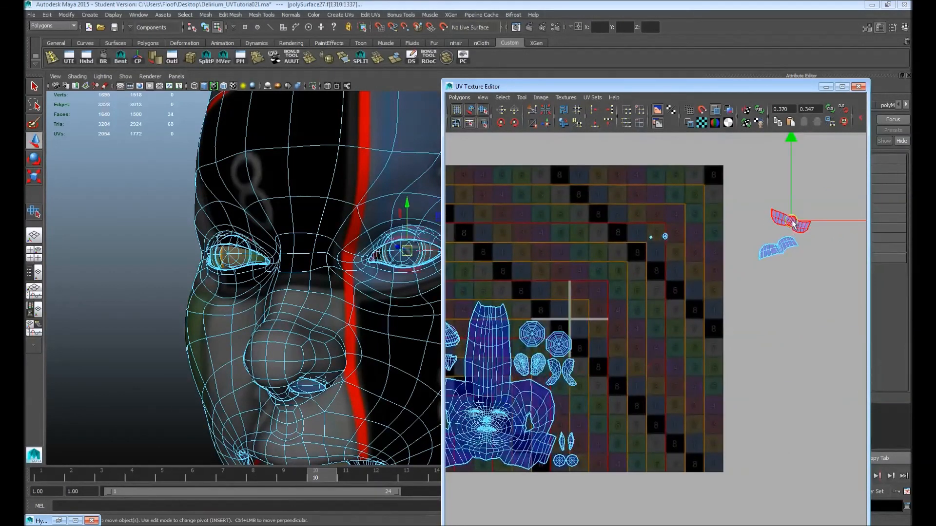
left_click(787, 243, "shift")
left_click_drag(787, 242, 539, 300)
middle_click_drag(539, 299, 735, 323, "alt")
scroll(620, 309, "up", 3)
middle_click_drag(620, 309, 801, 269, "alt")
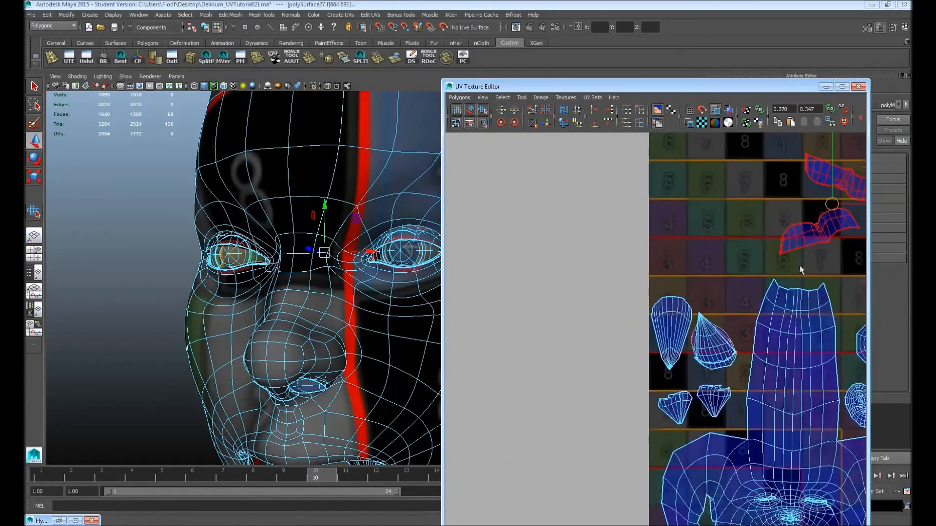
Scale down the two wing-shaped shells and fit them side by side above the teardrop-shaped and cone-shaped shells.
mouse_move(829, 209)
left_mouse_down()
mouse_move(728, 236)
mouse_move(714, 263)
mouse_move(735, 301)
left_mouse_up()
key("r")
key("w")
double_click(722, 252)
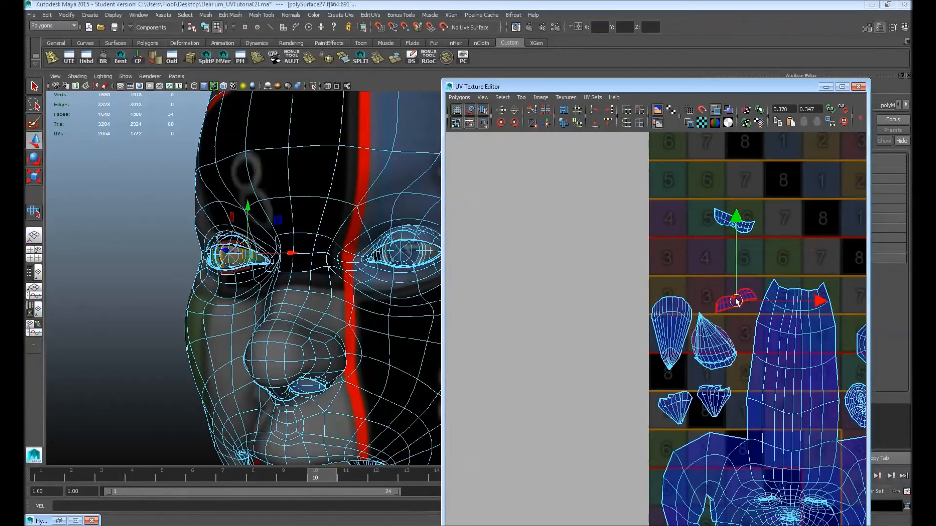
double_click(721, 224)
left_click_drag(721, 224, 694, 291)
Select the two tiny shells left in the tile's upper area and move them down beside the face shell.
middle_click_drag(790, 241, 660, 240, "alt")
scroll(735, 241, "down", 5)
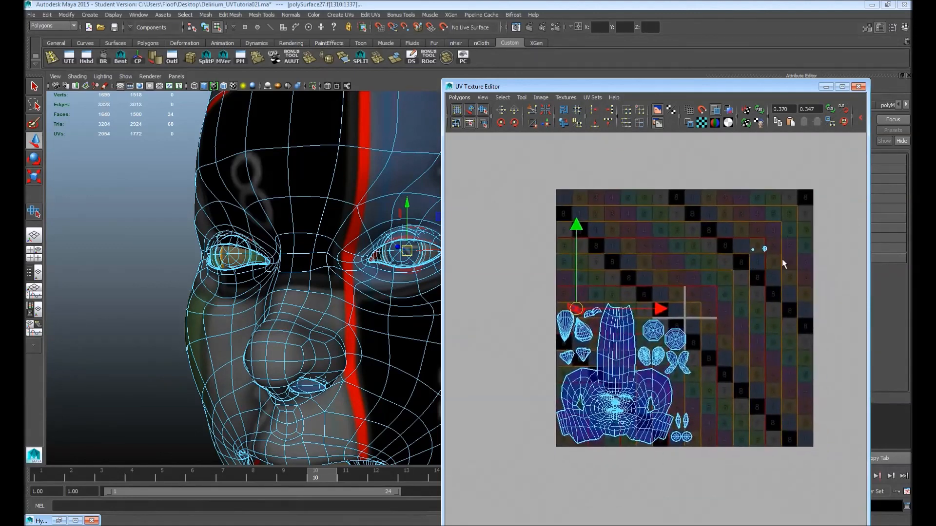
double_click(763, 249)
left_click_drag(763, 248, 702, 395)
right_click_drag(679, 395, 632, 284, "alt")
scroll(653, 343, "up", 10)
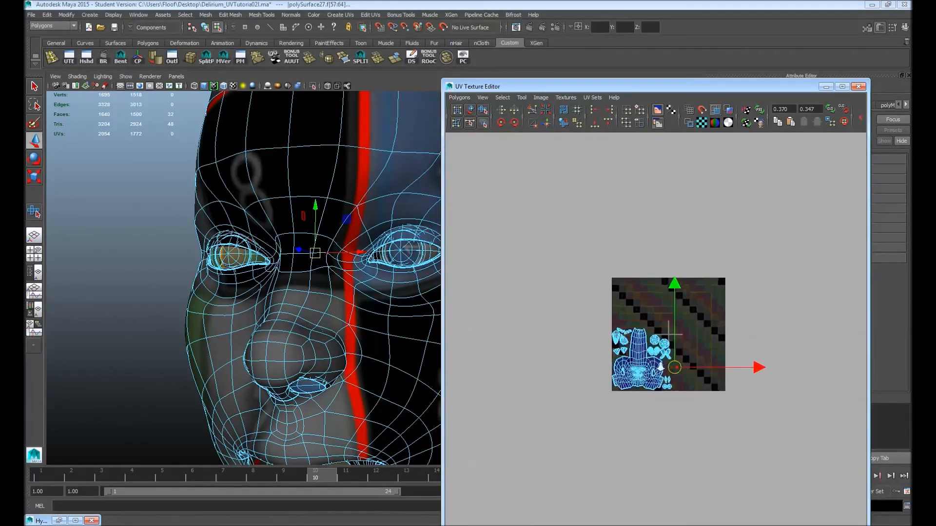
middle_click_drag(702, 330, 636, 307, "alt")
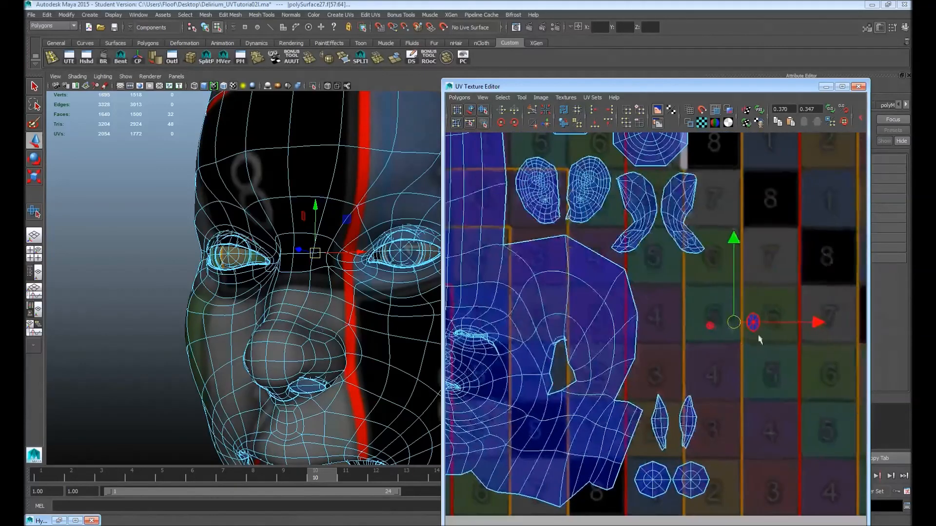
Scale the two tiny shells and place one above the other in the gap between the curved and diamond-shaped shells.
left_click_drag(728, 324, 677, 308)
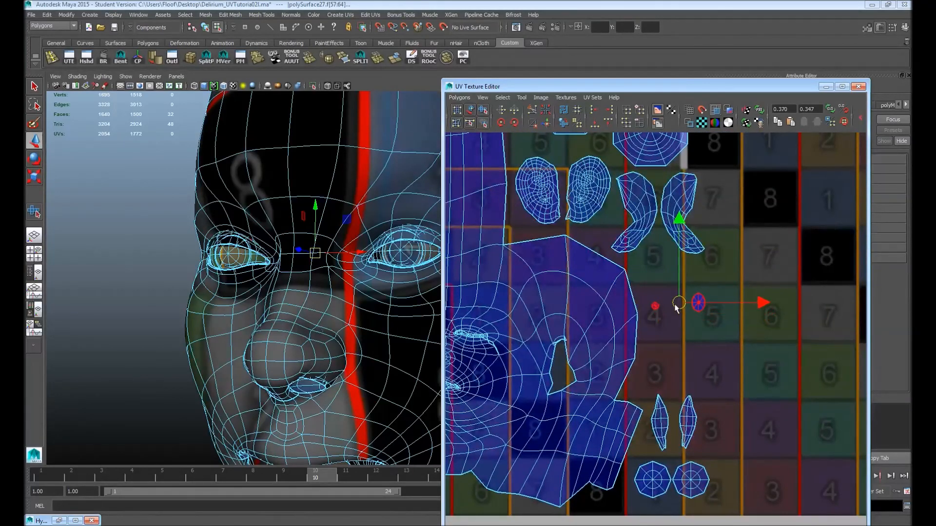
key("r")
left_click_drag(680, 310, 651, 330)
key("w")
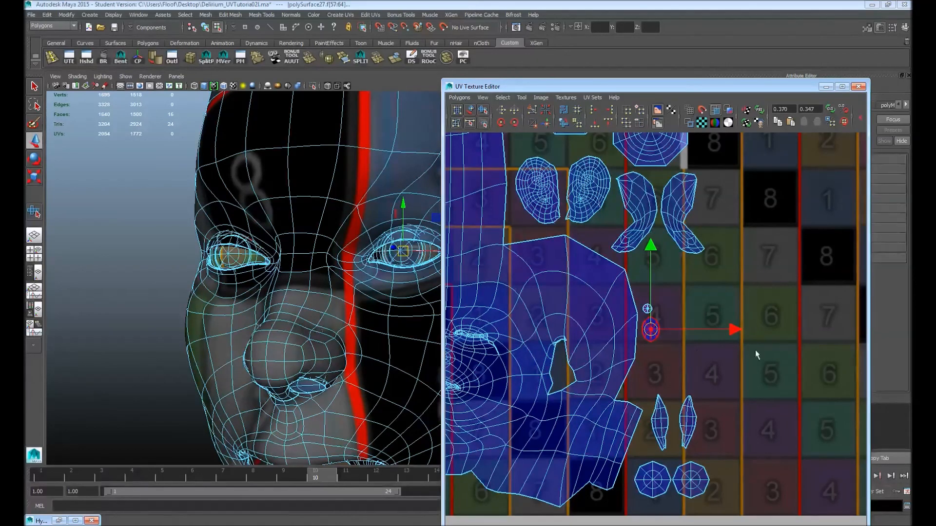
Select all the UV shells and move them together toward the centre of the UV tile.
scroll(697, 349, "down", 4)
scroll(669, 221, "down", 10)
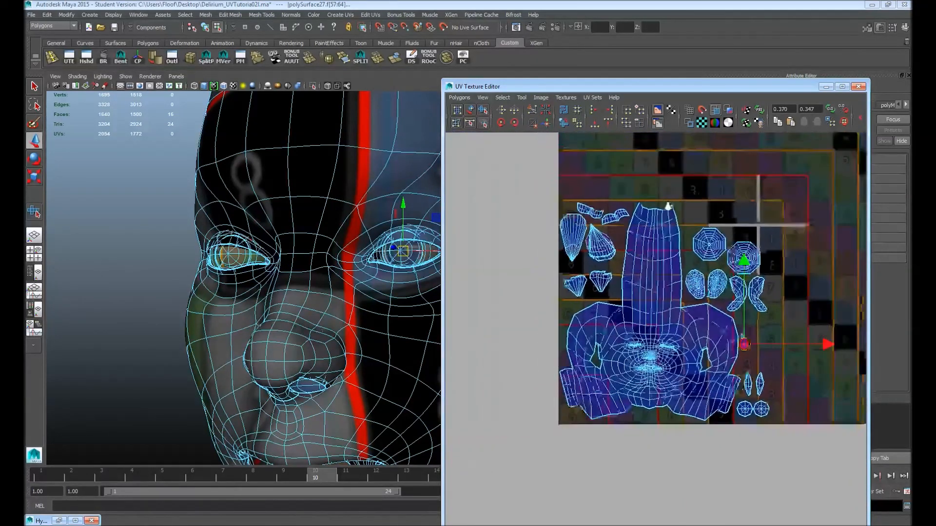
middle_click_drag(584, 320, 598, 276, "alt")
right_click_drag(597, 276, 643, 286, "alt")
middle_click_drag(643, 286, 602, 336, "alt")
left_click_drag(700, 347, 586, 220)
left_click_drag(653, 299, 666, 285)
scroll(666, 288, "up", 8)
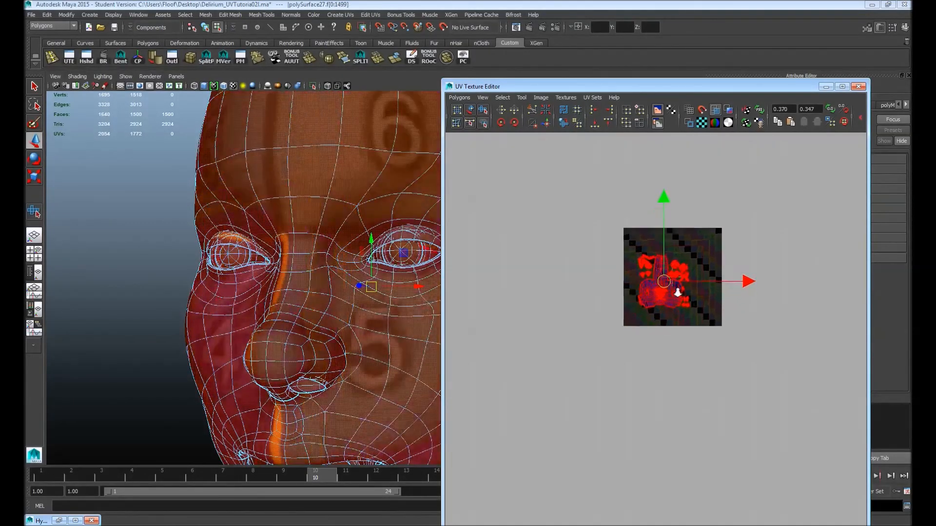
Move the selected UV shells as one group so that their shared pivot lines up with the UV tile's centre cross.
middle_click_drag(659, 341, 777, 403, "alt")
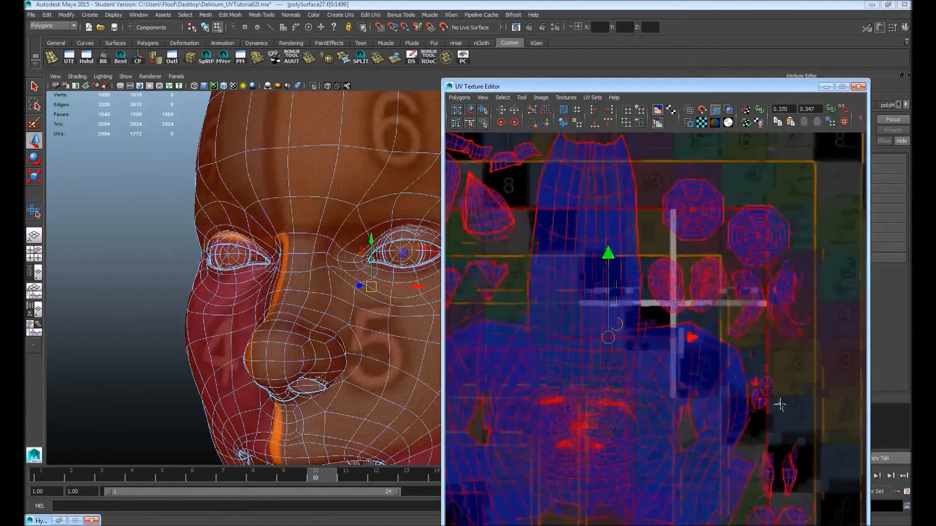
left_click_drag(607, 336, 671, 304)
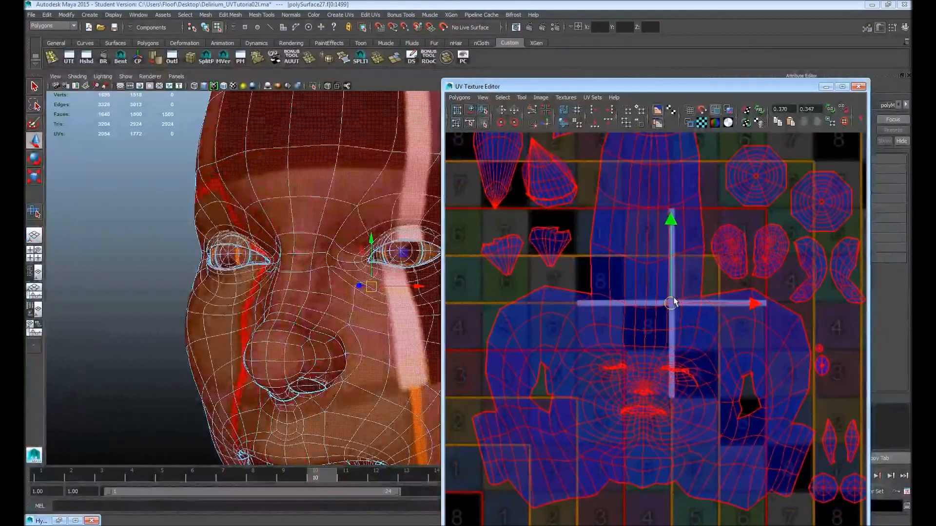
scroll(733, 322, "down", 3)
scroll(692, 316, "up", 4)
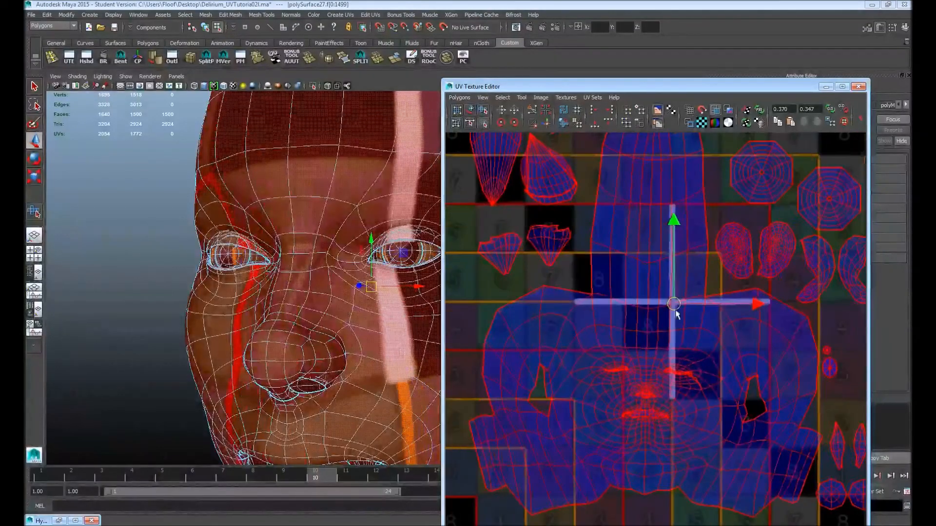
left_click_drag(675, 306, 674, 305)
scroll(673, 305, "down", 6)
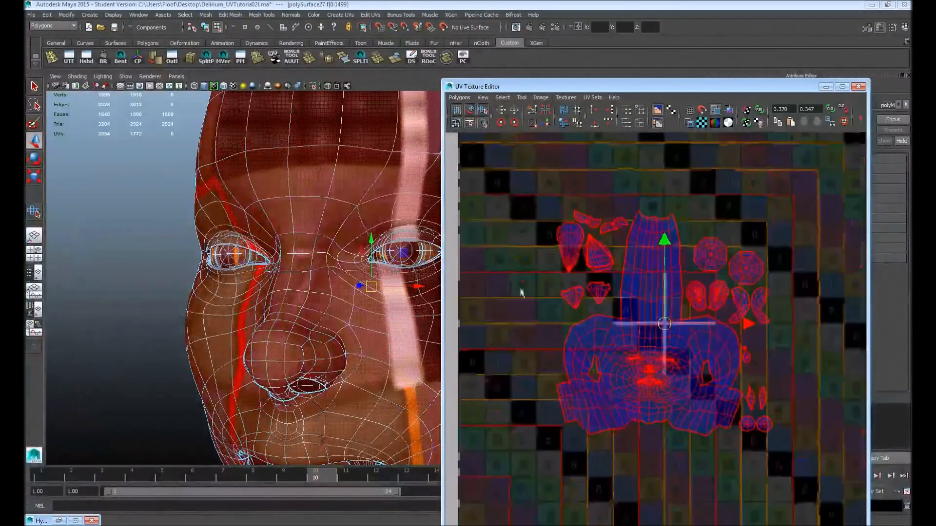
Scale all the UV shells up together until they nearly fill the UV tile, and save the scene.
key("r")
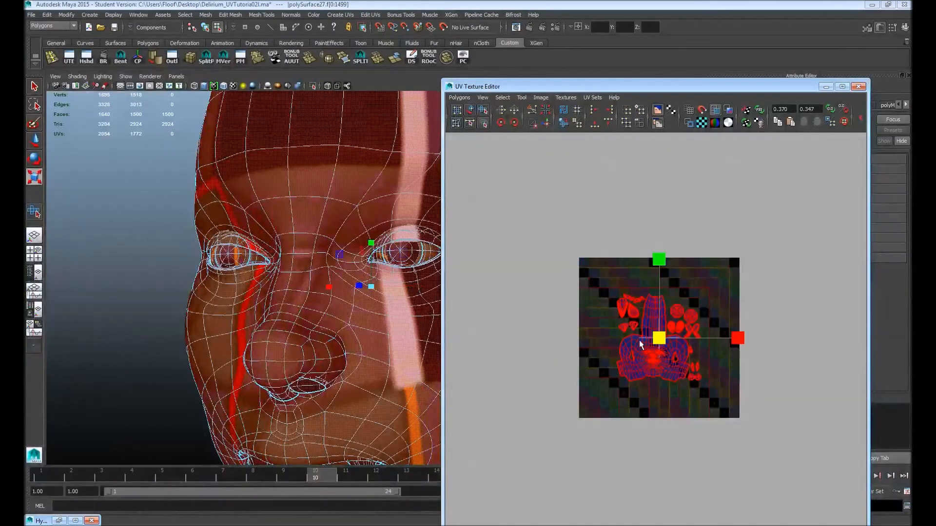
left_click_drag(660, 341, 653, 273)
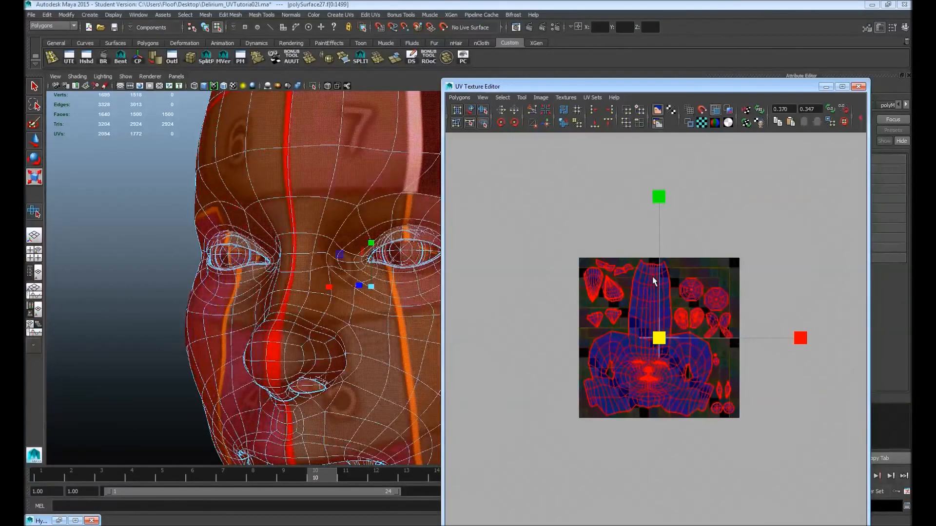
key("ctrl+s")
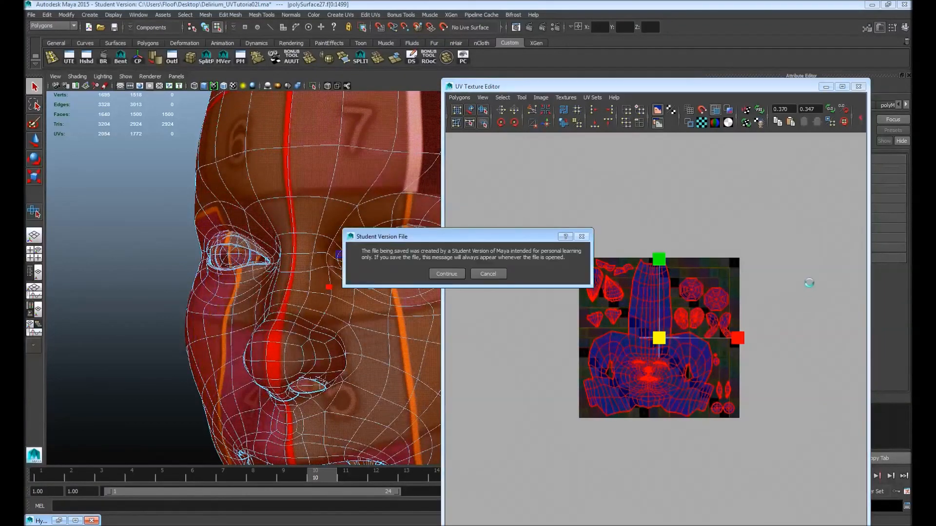
left_click(446, 274)
Move the UV Texture Editor aside to uncover the whole head, and return the mesh from component to object selection.
scroll(751, 198, "down", 2)
left_click_drag(685, 91, 814, 74)
scroll(326, 300, "down", 5)
left_click_drag(326, 300, 407, 295, "alt")
left_click_drag(275, 246, 234, 273, "alt")
left_click(252, 238)
left_click_drag(282, 244, 262, 236, "alt")
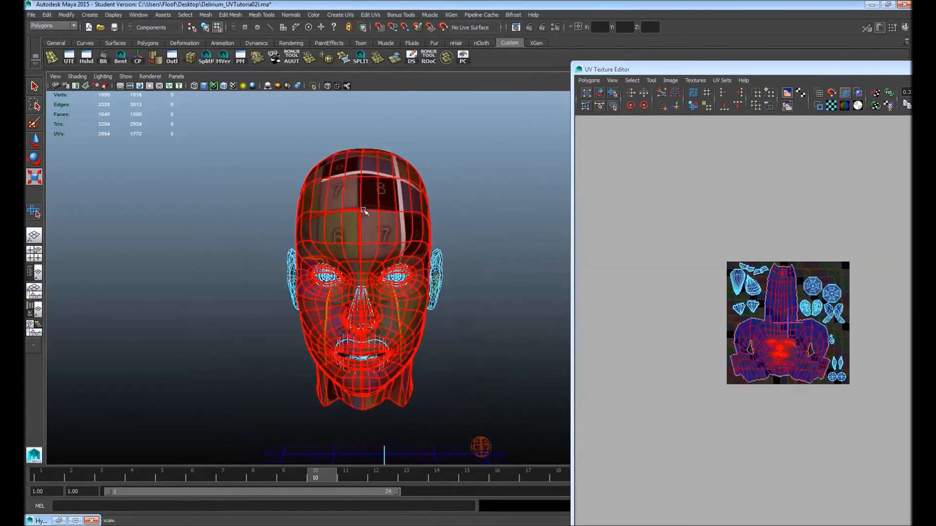
right_click_drag(389, 183, 417, 170)
Examine the numbered UV grid texture around the head's face, side and ear for stretching, scale and seams.
left_click_drag(483, 210, 477, 211, "alt")
right_click_drag(354, 312, 539, 335, "alt")
left_click_drag(468, 327, 403, 324, "alt")
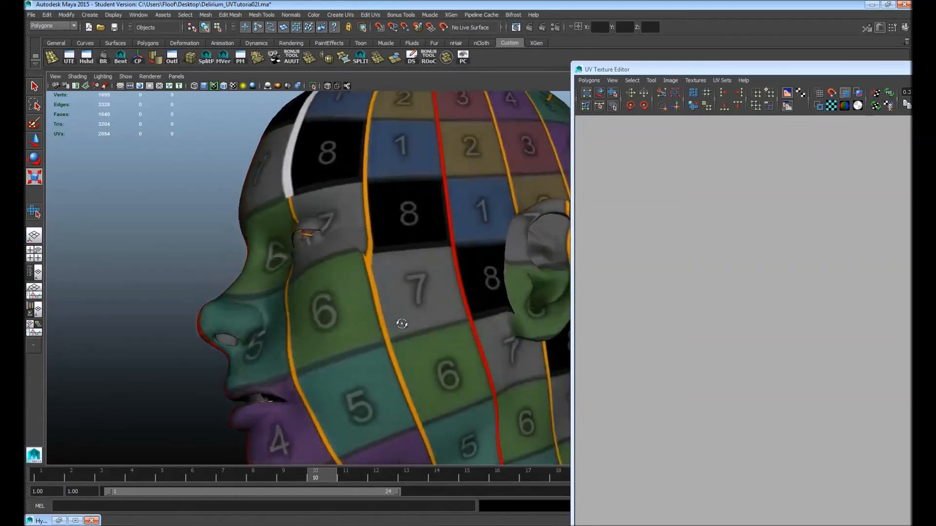
right_click_drag(403, 324, 268, 277, "alt")
left_click_drag(268, 278, 378, 274, "alt")
right_click_drag(378, 274, 426, 371, "alt")
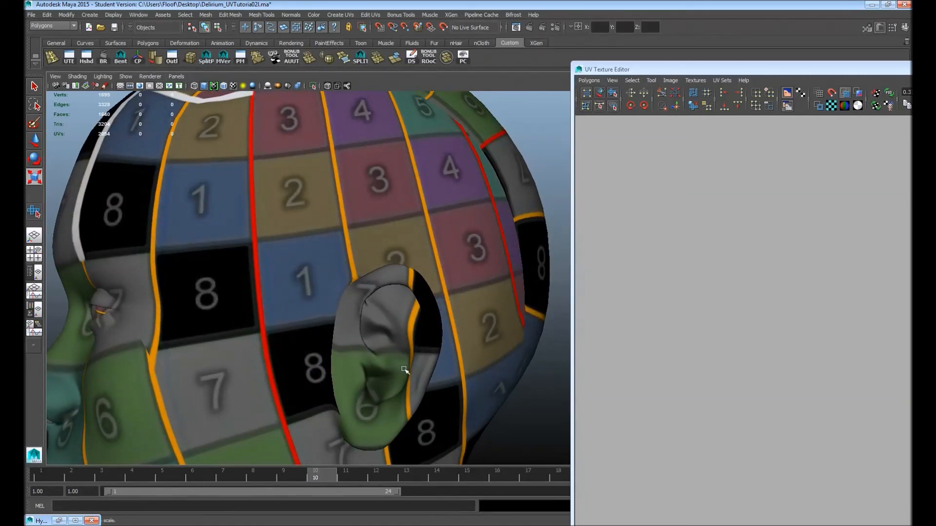
left_click_drag(395, 347, 290, 344, "alt")
right_click_drag(411, 299, 372, 262, "alt")
left_click_drag(371, 262, 407, 217, "alt")
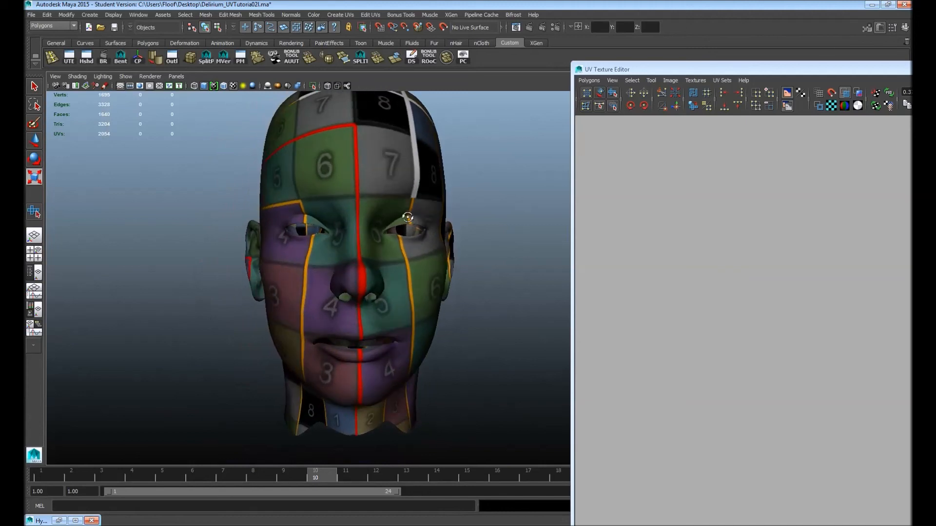